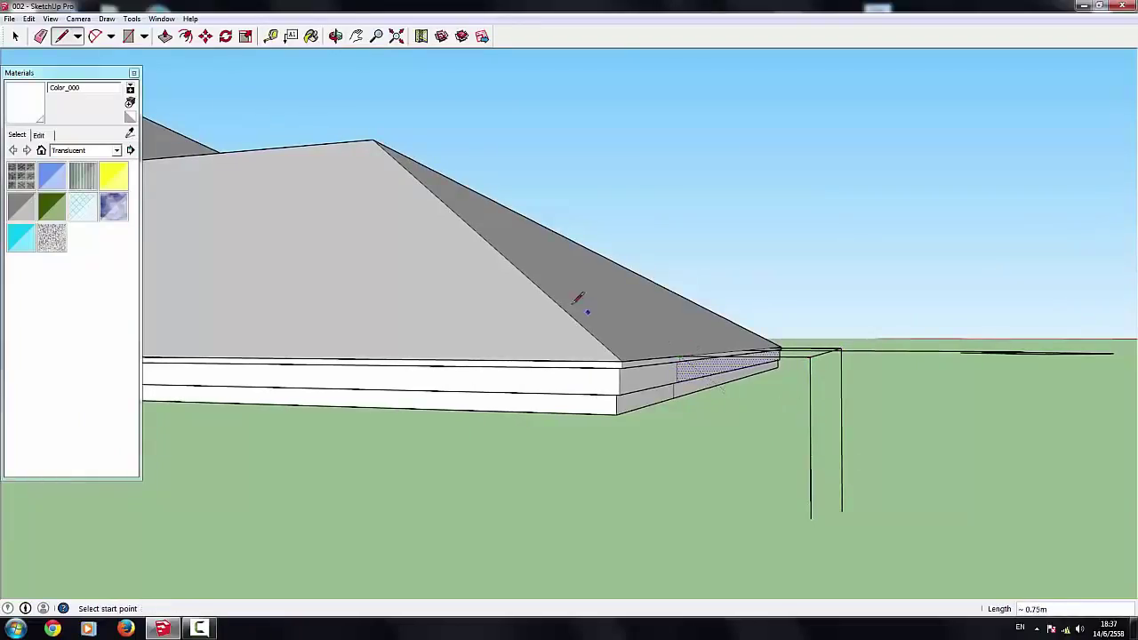
# Step: Draw a hip line from the roof apex down to the eave, splitting the triangular roof faces
pyautogui.moveTo(578, 298); pyautogui.dragTo(459, 259, button='middle')
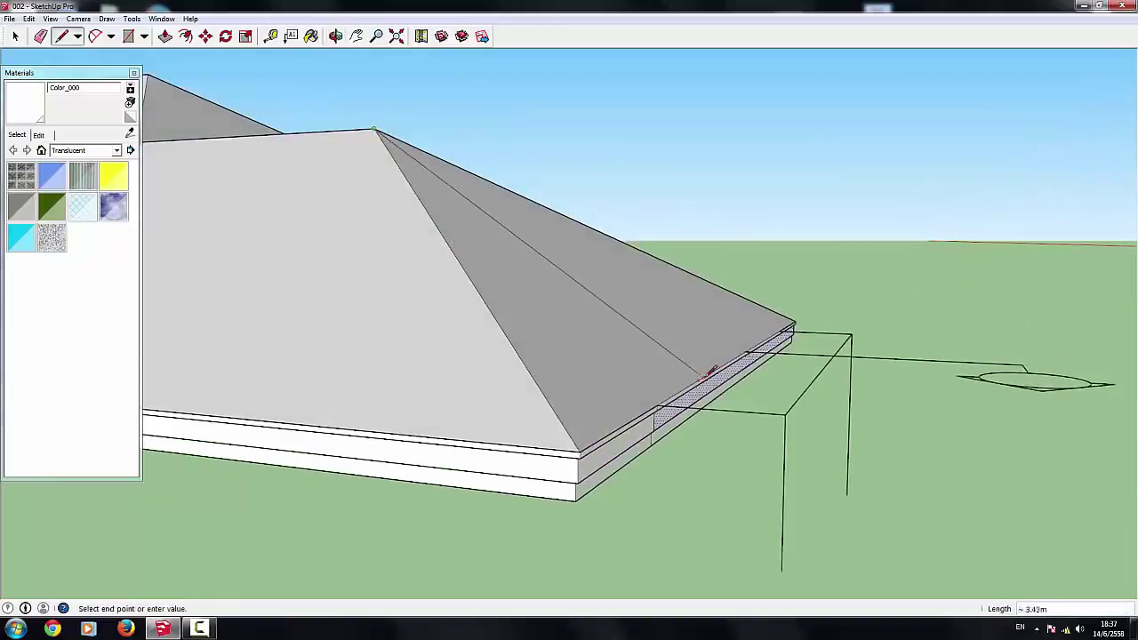
pyautogui.moveTo(678, 402); pyautogui.dragTo(590, 432, button='middle')
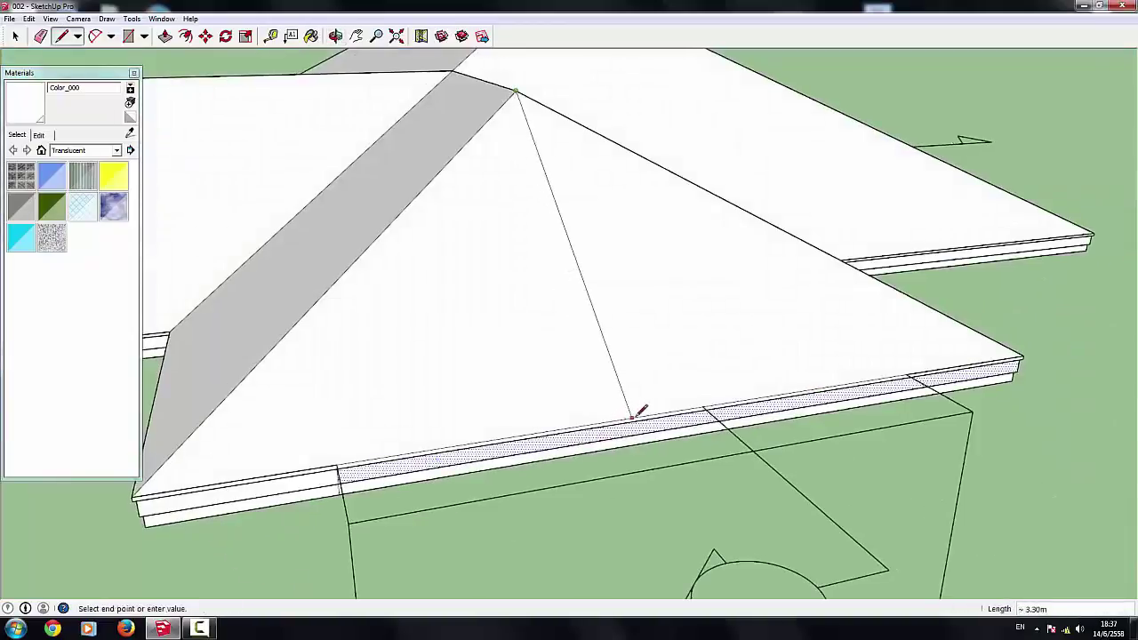
pyautogui.moveTo(669, 404)
pyautogui.mouseDown(button='middle')
pyautogui.moveTo(525, 411)
pyautogui.moveTo(602, 335)
pyautogui.mouseUp(button='middle')
pyautogui.scroll(3, 597, 346)
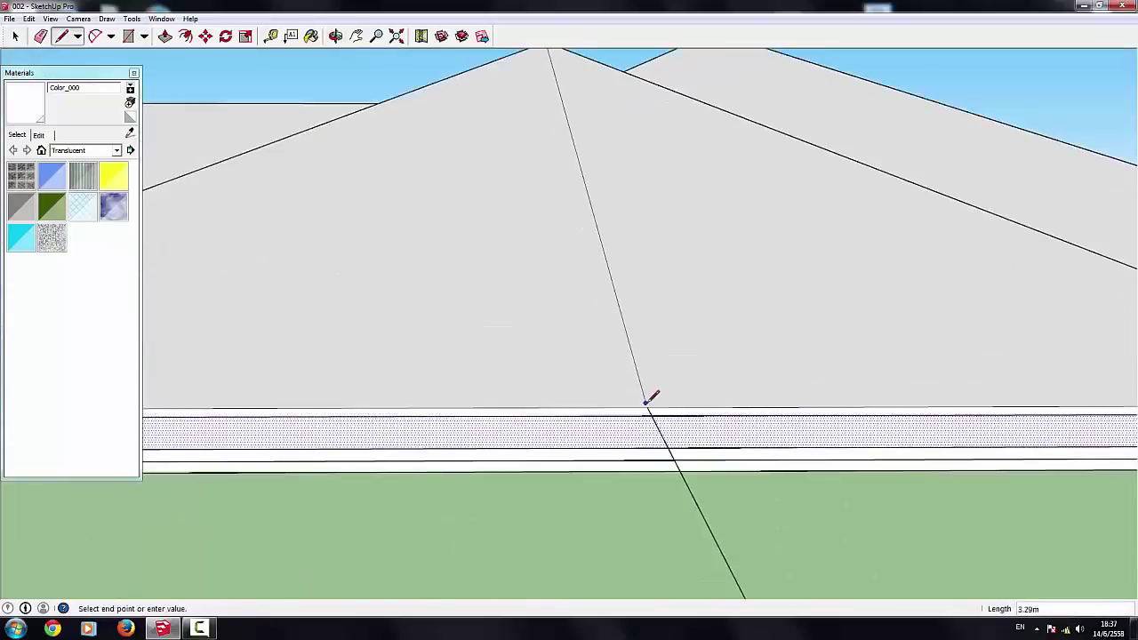
pyautogui.click(650, 405)
pyautogui.scroll(-3, 614, 383)
pyautogui.moveTo(573, 363)
pyautogui.mouseDown(button='middle')
pyautogui.moveTo(564, 406)
pyautogui.moveTo(505, 375)
pyautogui.moveTo(590, 323)
pyautogui.moveTo(670, 305)
pyautogui.mouseUp(button='middle')
pyautogui.click(398, 371)
pyautogui.scroll(-3, 444, 355)
# Step: Copy the diagonal roof edge from the peak down to the eave corner
pyautogui.click(14, 37)
pyautogui.scroll(3, 671, 305)
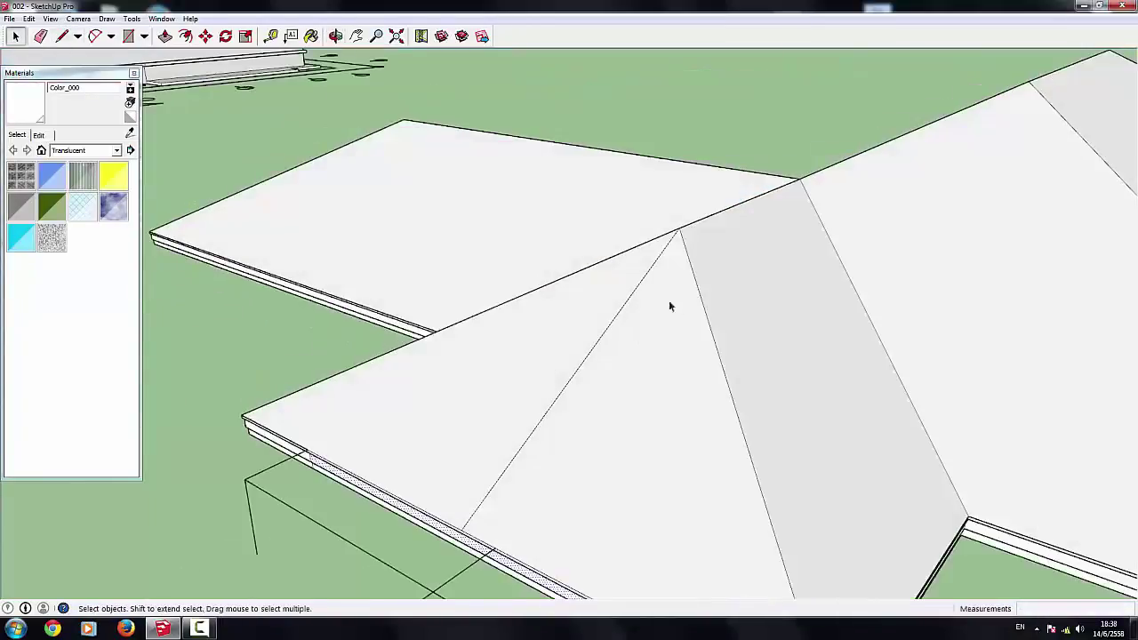
pyautogui.click(640, 287)
pyautogui.press('m')
pyautogui.click(681, 229)
pyautogui.press('ctrl')
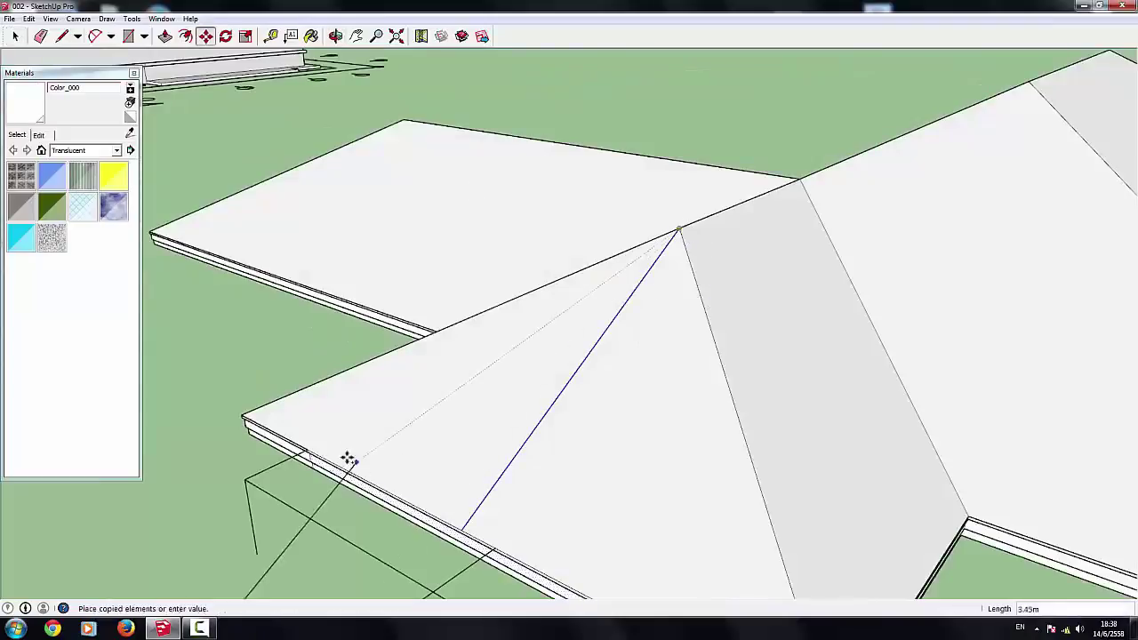
pyautogui.click(311, 450)
pyautogui.click(307, 448)
pyautogui.moveTo(308, 448)
pyautogui.mouseDown(button='middle')
pyautogui.moveTo(330, 382)
pyautogui.moveTo(623, 598)
pyautogui.mouseUp(button='middle')
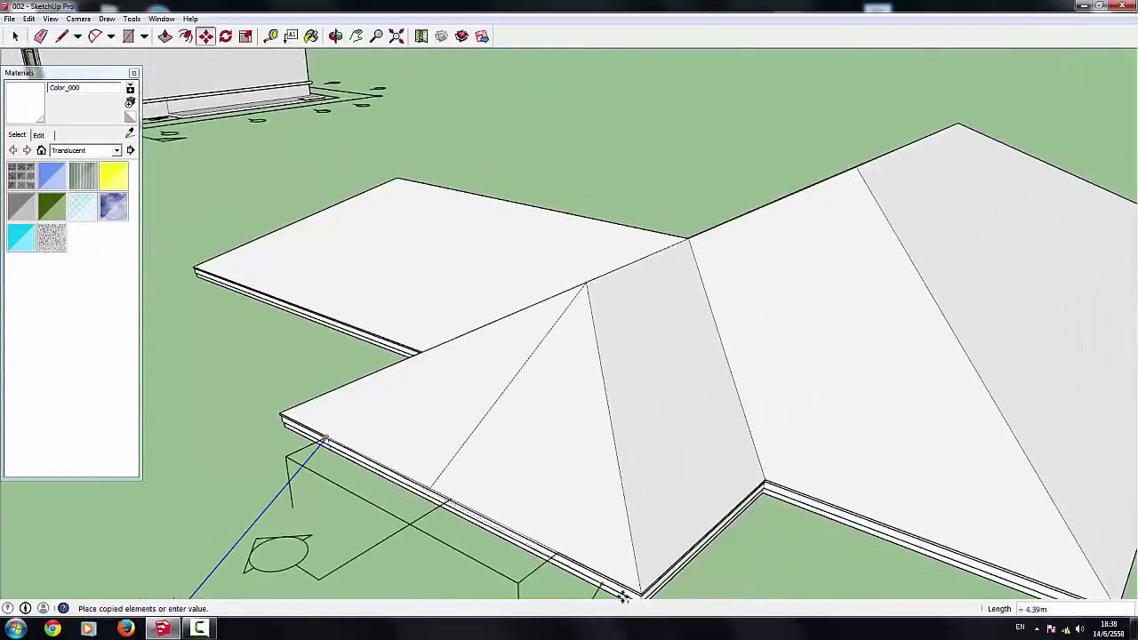
pyautogui.click(558, 552)
pyautogui.scroll(-3, 521, 439)
# Step: Copy the sloping edge below the eave one line lower down the wall
pyautogui.moveTo(521, 439); pyautogui.dragTo(752, 501, button='middle')
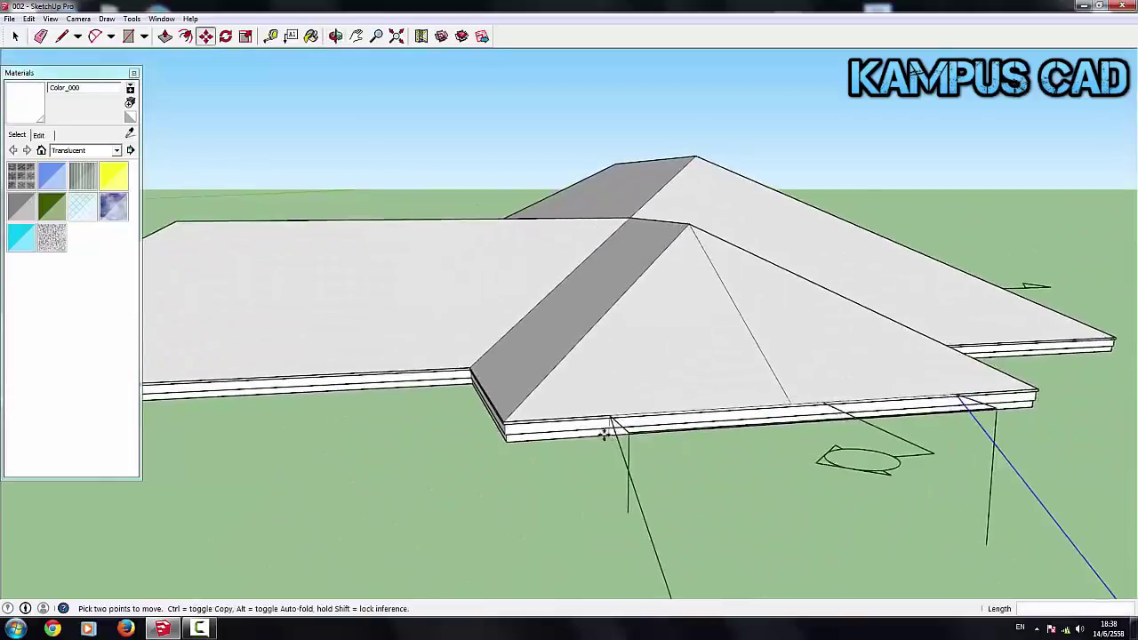
pyautogui.scroll(5, 601, 392)
pyautogui.moveTo(601, 393); pyautogui.dragTo(691, 364, button='middle')
pyautogui.click(16, 36)
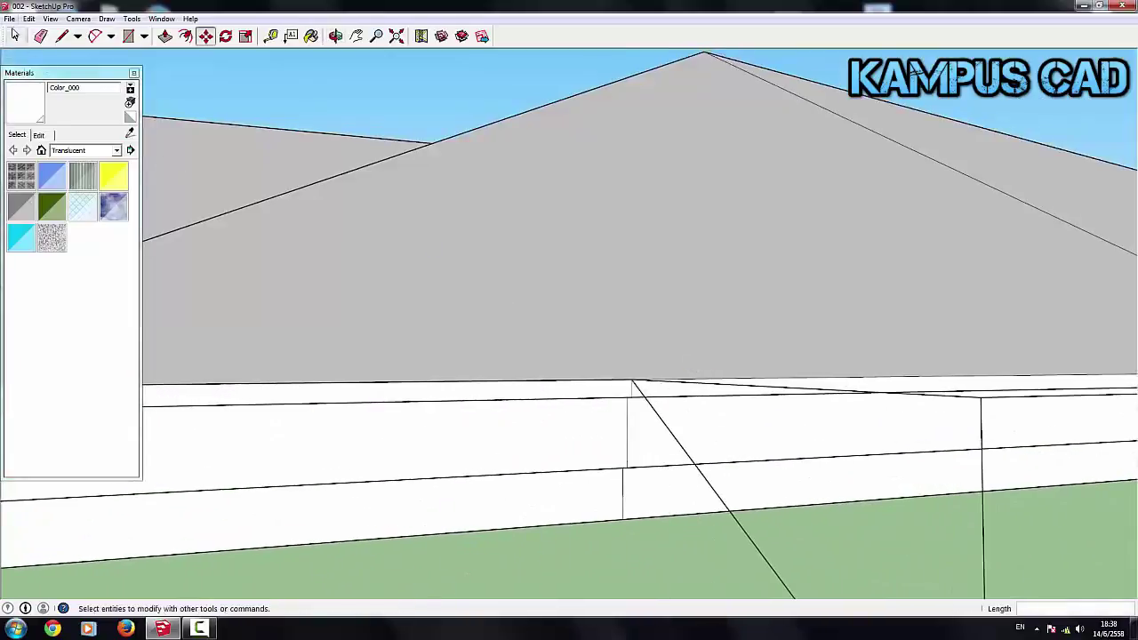
pyautogui.click(686, 457)
pyautogui.moveTo(686, 457); pyautogui.dragTo(688, 450, button='middle')
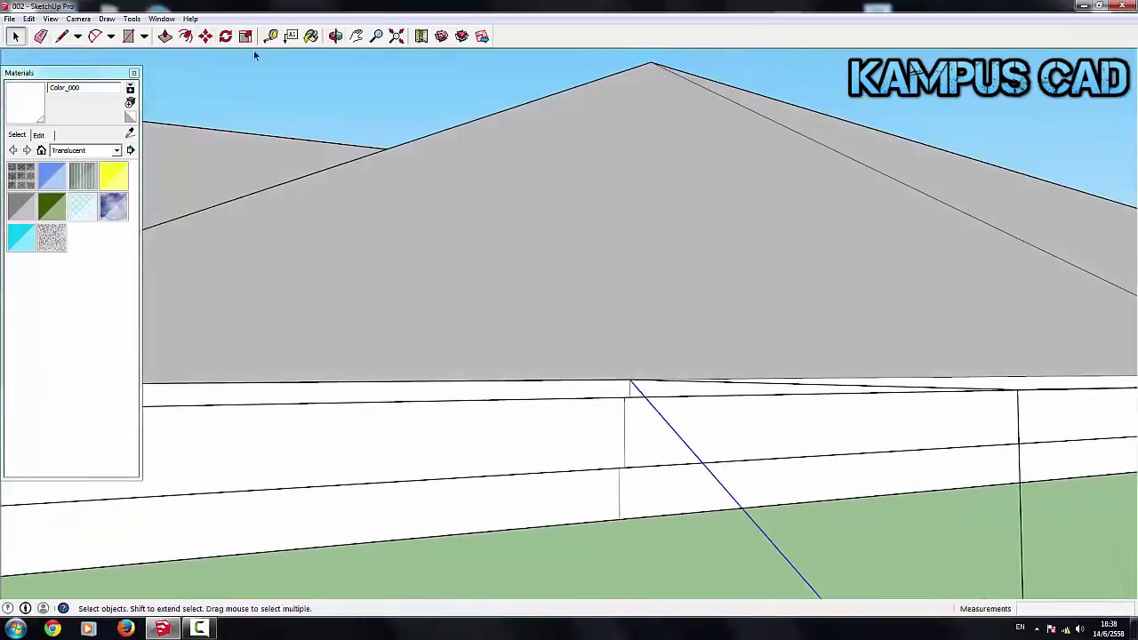
pyautogui.click(204, 35)
pyautogui.press('ctrl')
pyautogui.click(630, 381)
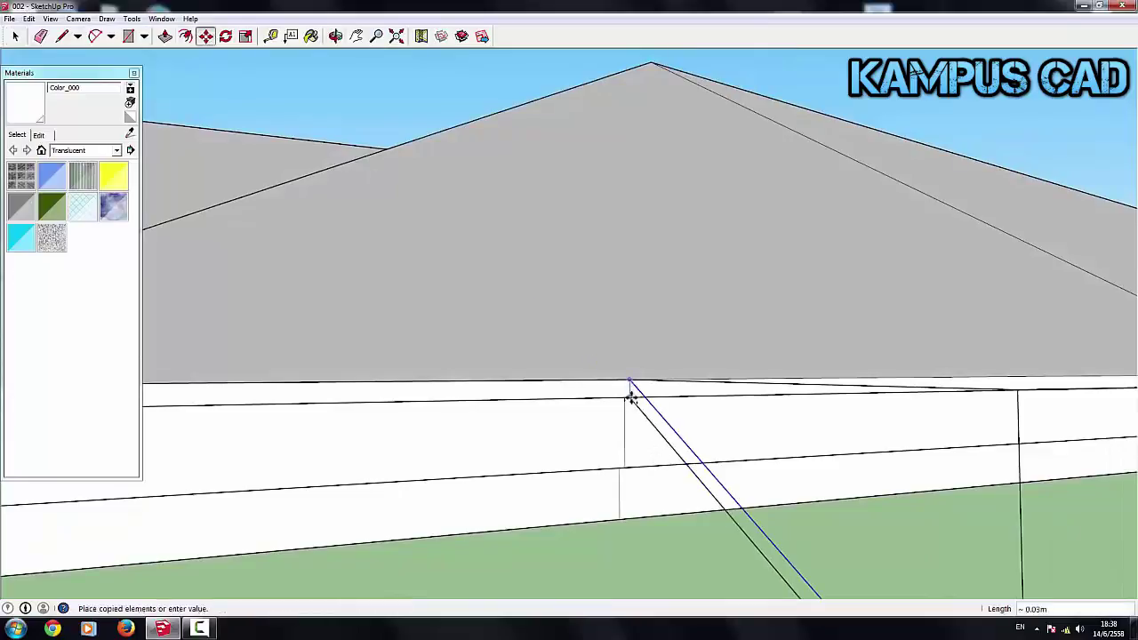
pyautogui.moveTo(632, 394)
pyautogui.mouseDown(button='middle')
pyautogui.moveTo(645, 388)
pyautogui.moveTo(635, 407)
pyautogui.mouseUp(button='middle')
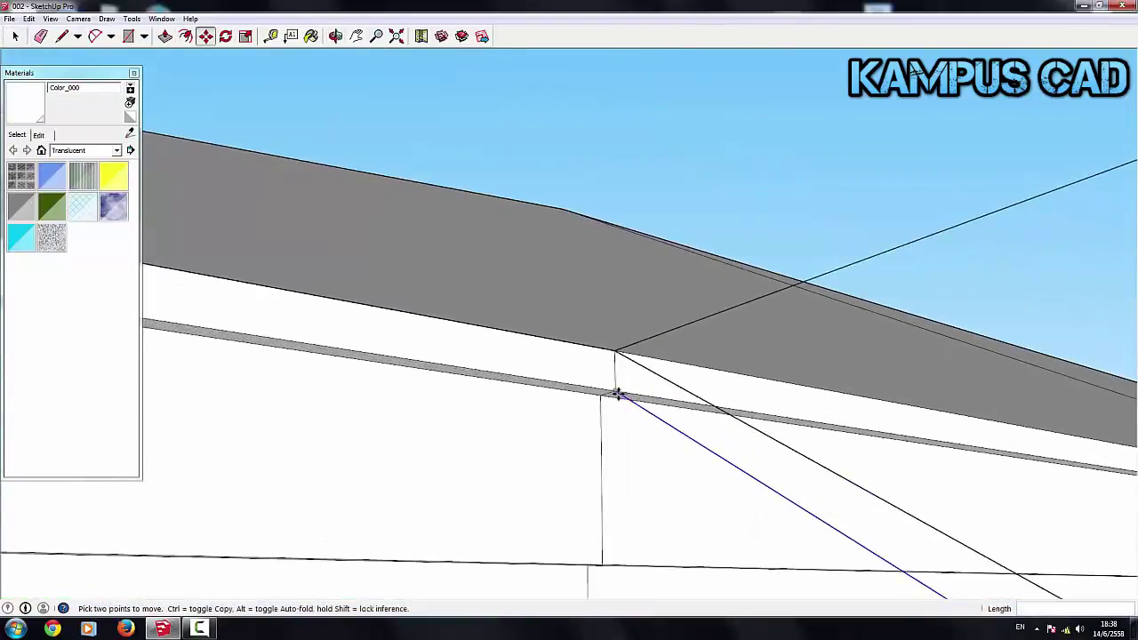
pyautogui.click(598, 397)
# Step: Add further parallel copies at each wall line down to the wall base
pyautogui.click(604, 564)
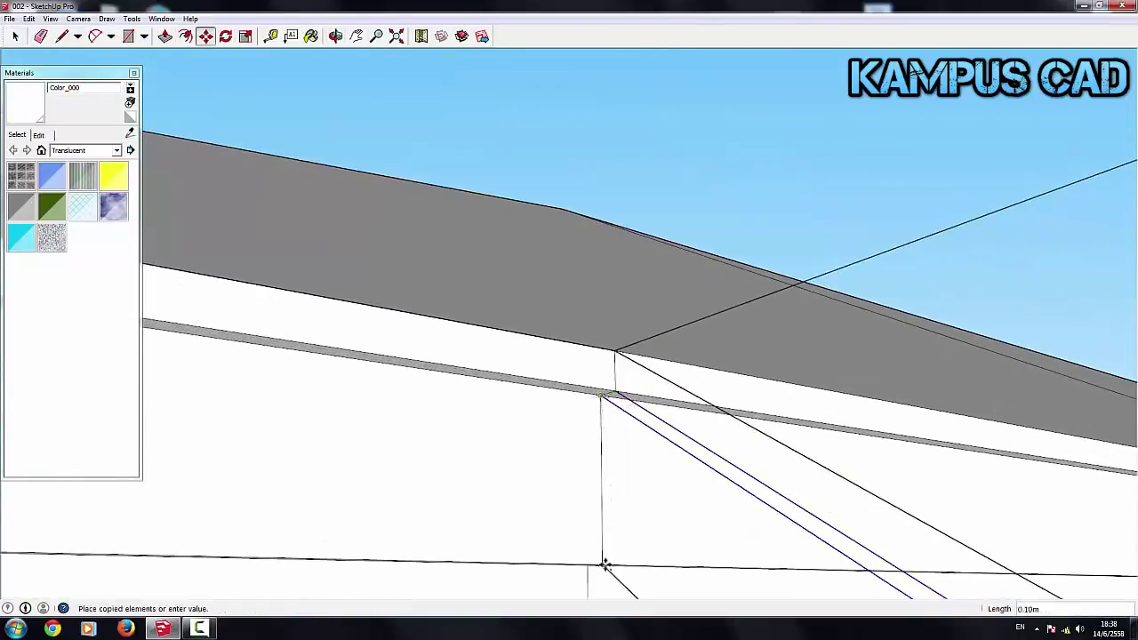
pyautogui.click(631, 347)
pyautogui.moveTo(630, 347); pyautogui.dragTo(766, 262, button='middle')
pyautogui.scroll(3, 623, 538)
pyautogui.press('ctrl')
pyautogui.click(604, 435)
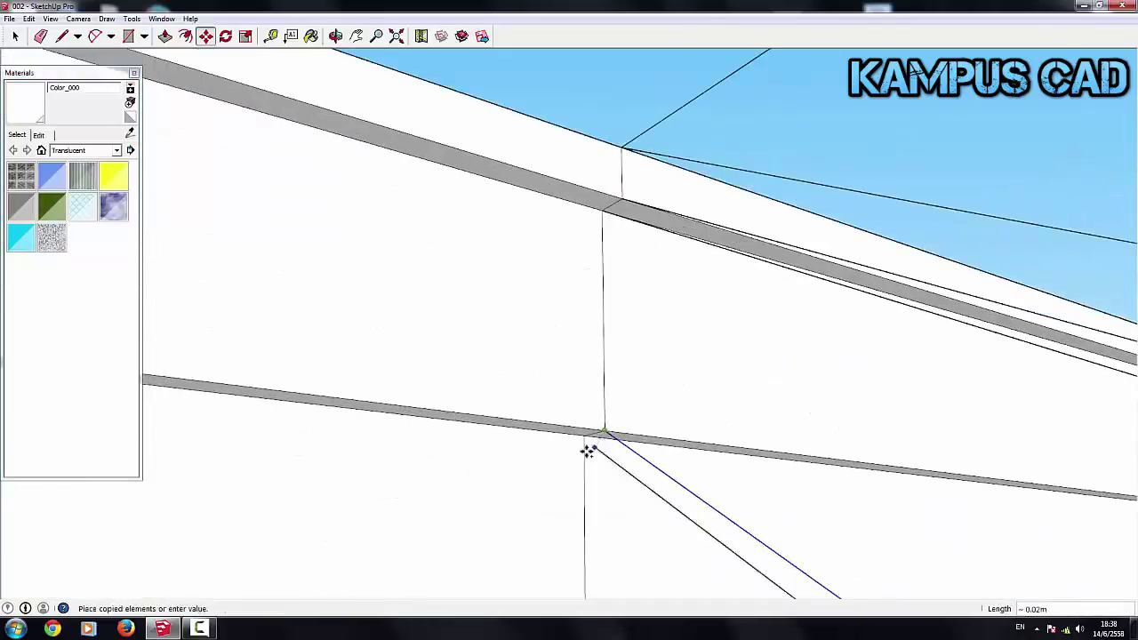
pyautogui.click(582, 438)
pyautogui.scroll(-2, 623, 400)
pyautogui.press('ctrl')
pyautogui.click(637, 367)
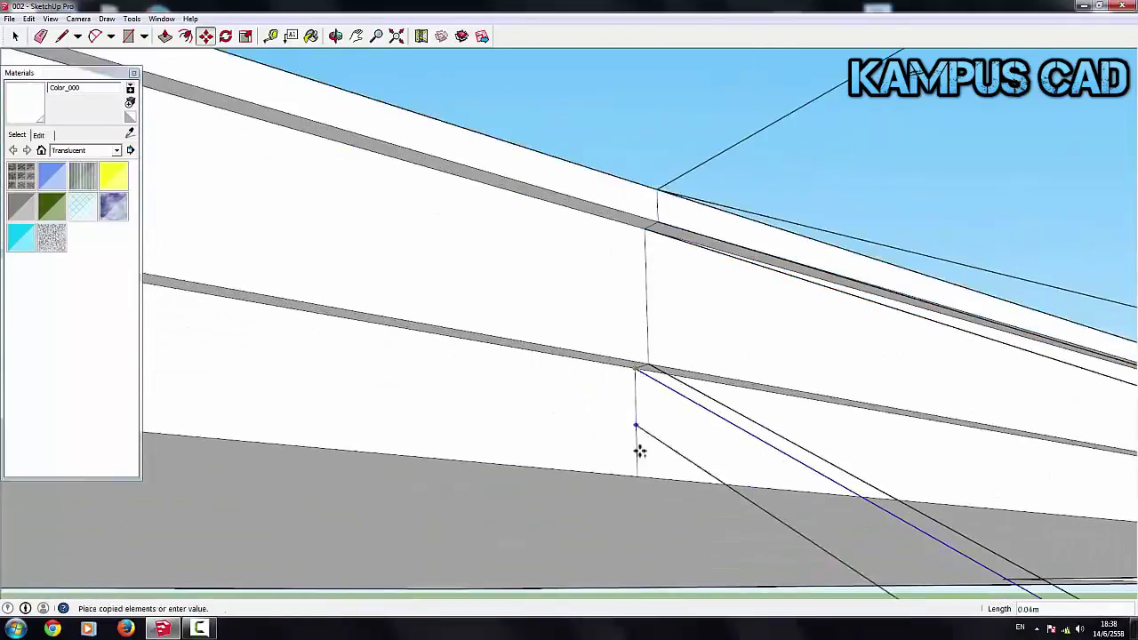
pyautogui.click(640, 473)
# Step: Trace lines between the copied edges to fill the slanted strips with faces
pyautogui.scroll(-3, 801, 457)
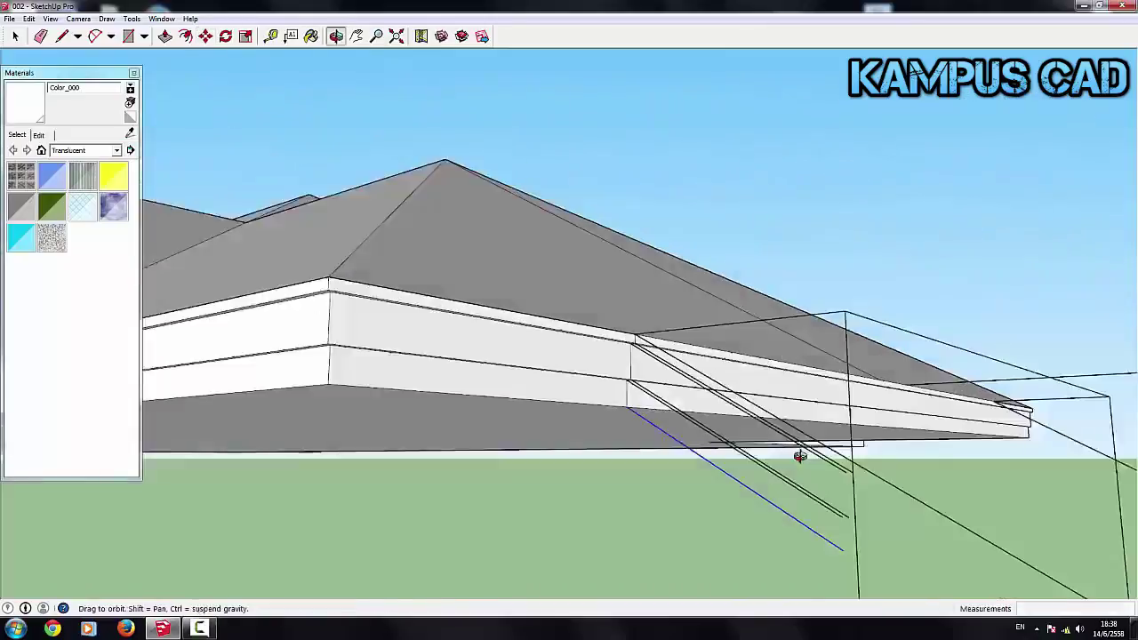
pyautogui.scroll(-2, 830, 421)
pyautogui.scroll(2, 876, 427)
pyautogui.scroll(3, 818, 445)
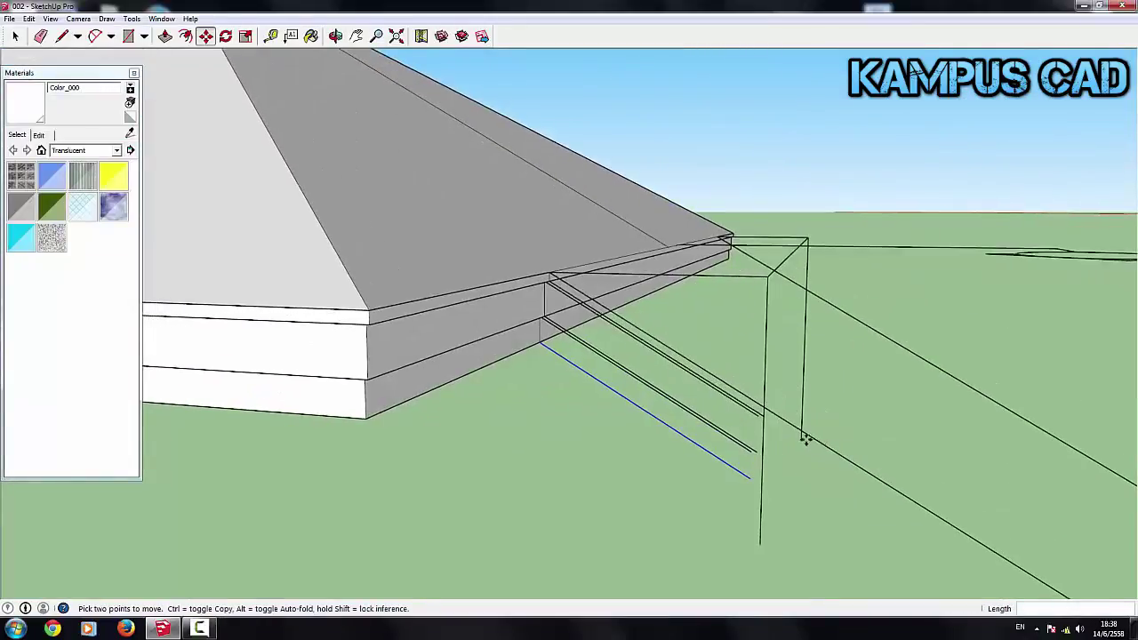
pyautogui.click(62, 35)
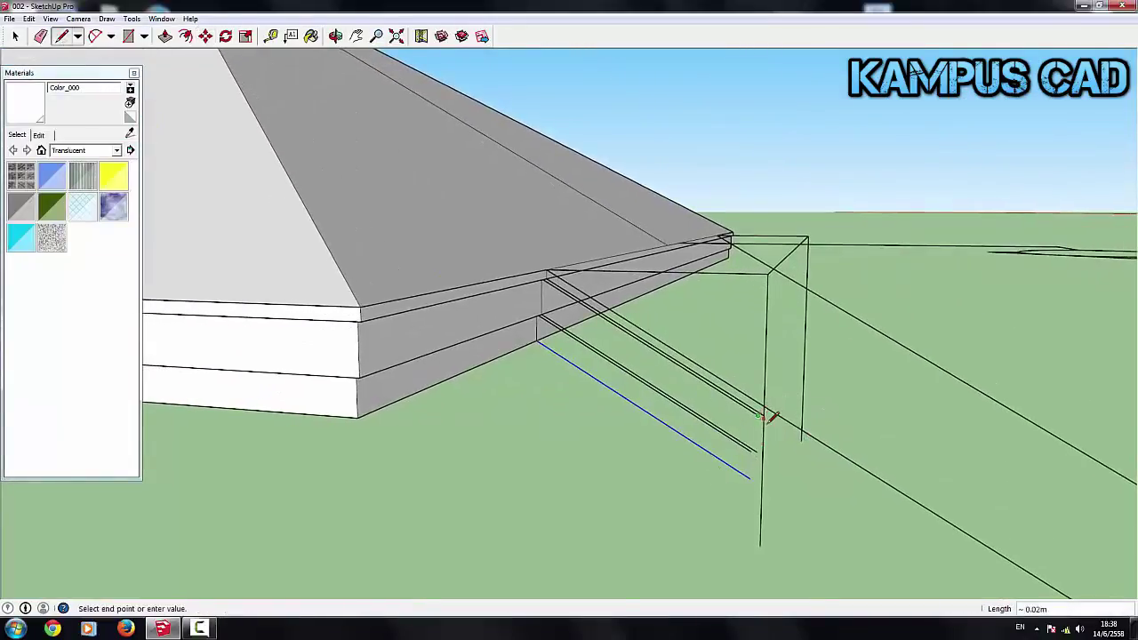
pyautogui.moveTo(773, 418); pyautogui.dragTo(774, 453, button='middle')
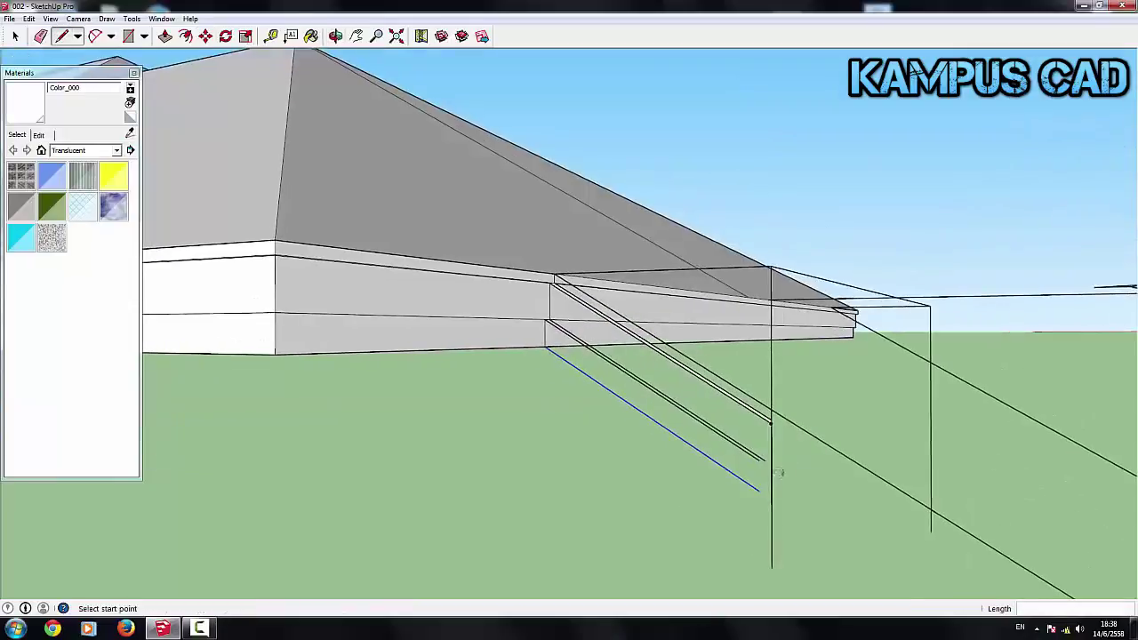
pyautogui.click(768, 461)
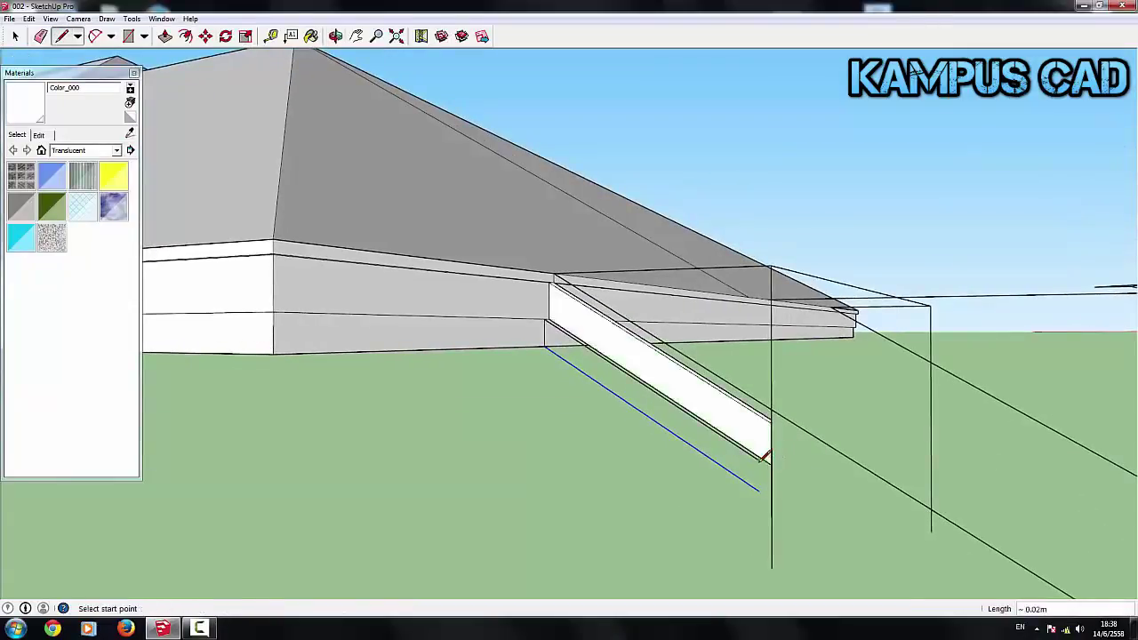
pyautogui.scroll(1, 776, 463)
pyautogui.press('Escape')
pyautogui.click(761, 489)
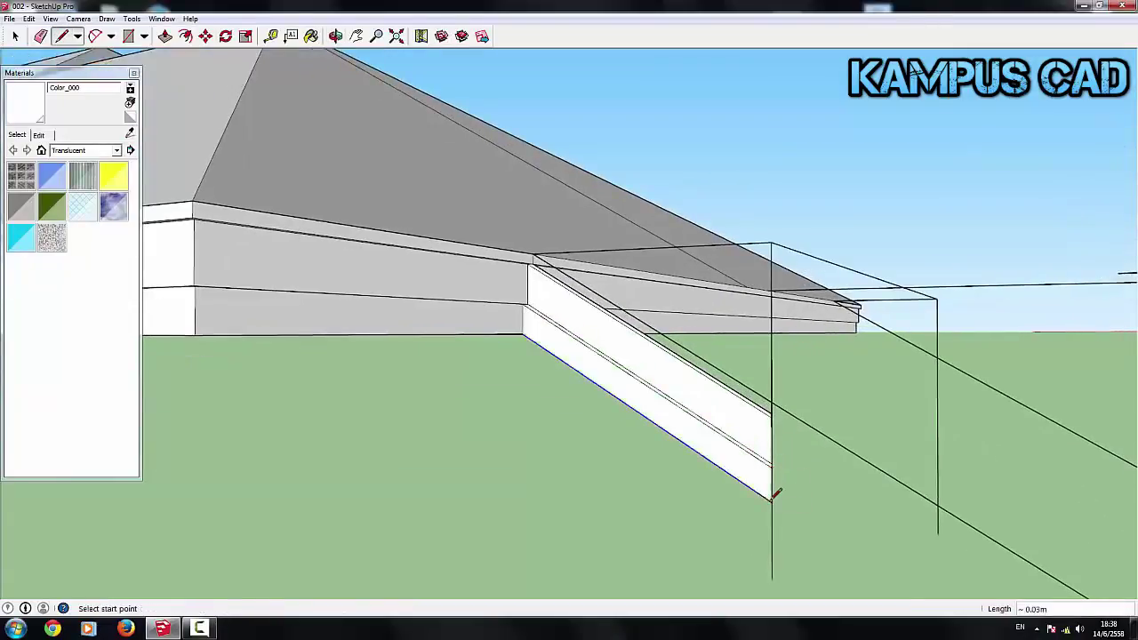
pyautogui.moveTo(774, 495); pyautogui.dragTo(756, 386, button='middle')
pyautogui.click(762, 378)
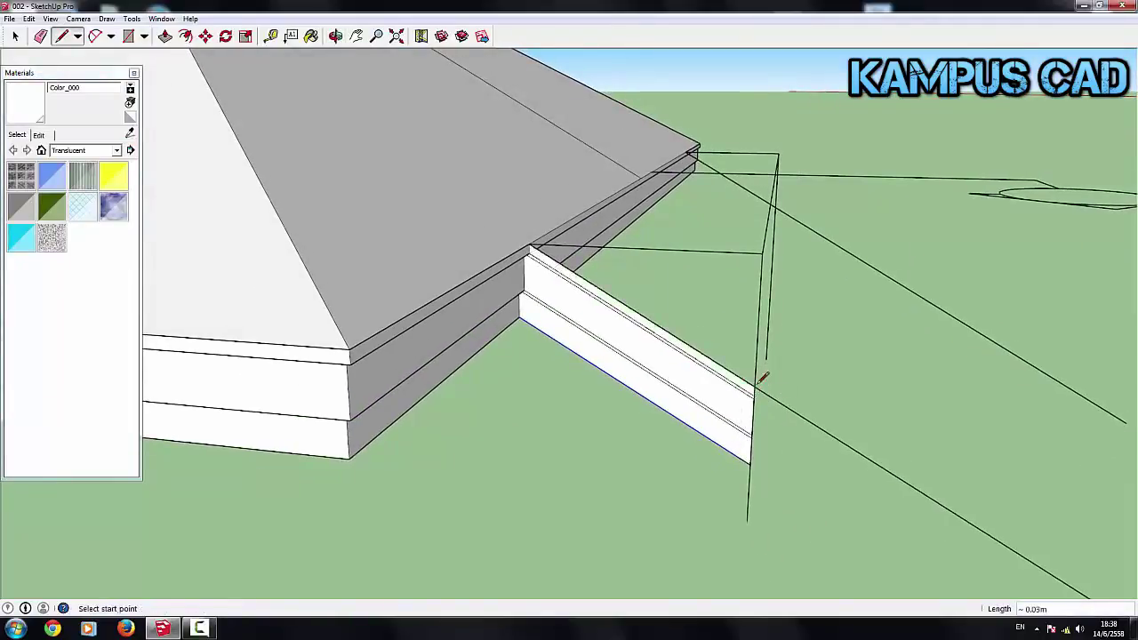
# Step: Select and delete the stray guide lines around the hip-corner board
pyautogui.press('space')
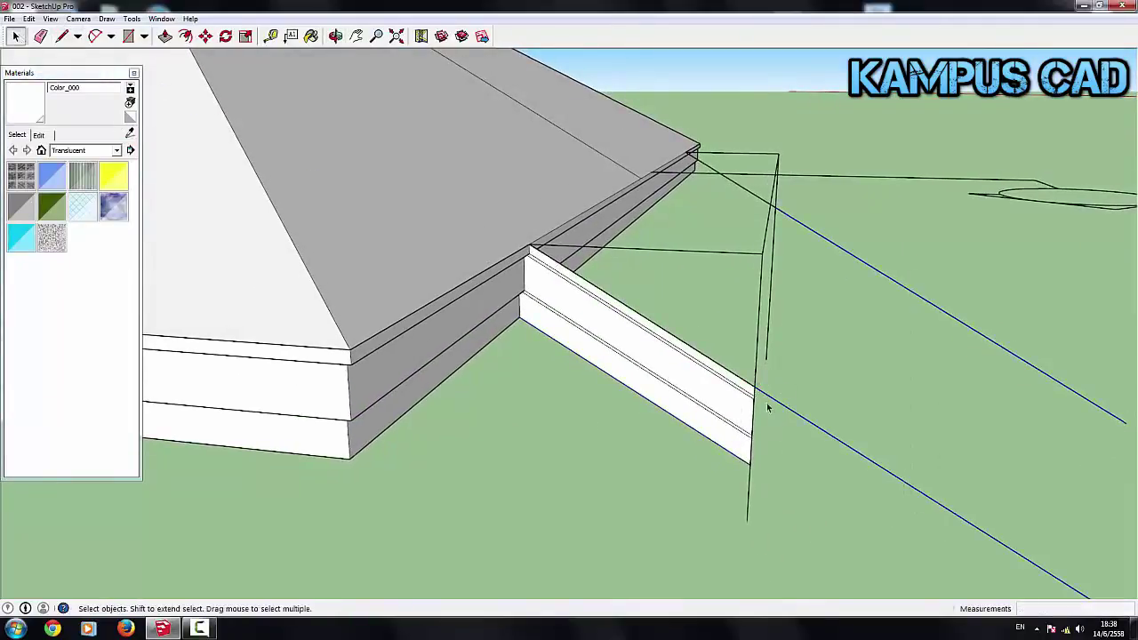
pyautogui.press('Delete')
pyautogui.moveTo(772, 495); pyautogui.dragTo(713, 526)
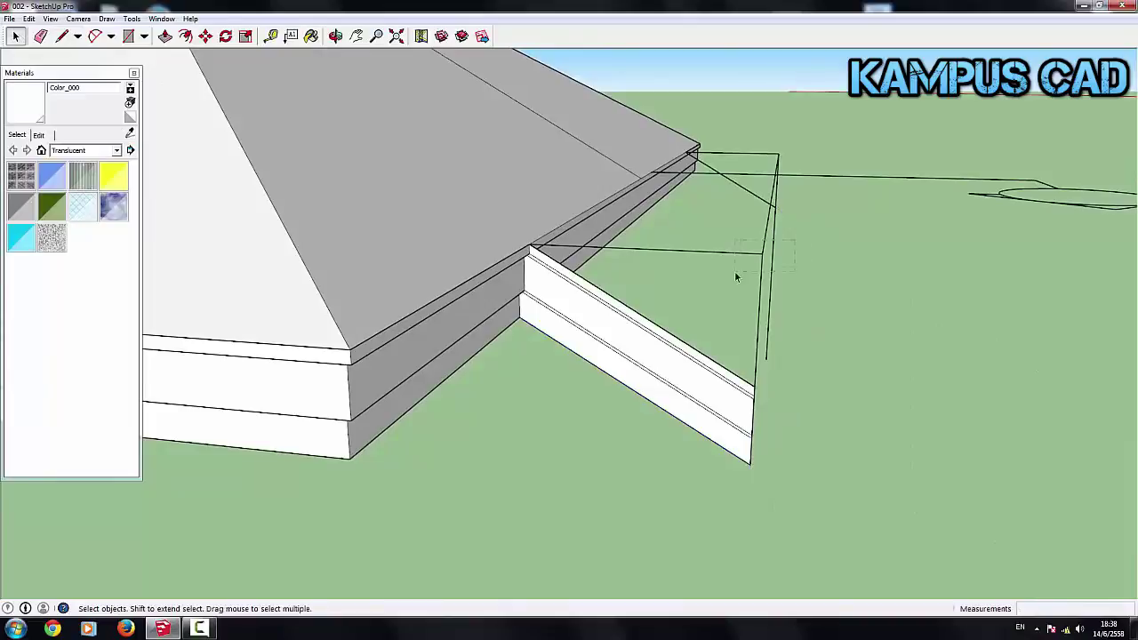
pyautogui.click(761, 309)
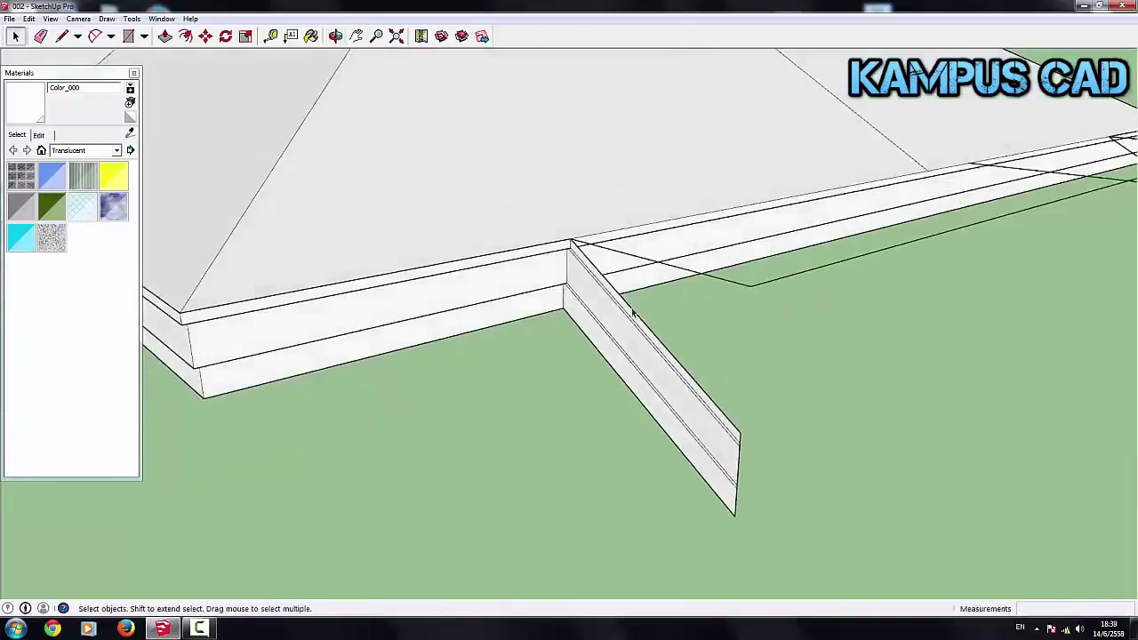
# Step: Raise the thin top face of the new wall piece up toward the roof
pyautogui.moveTo(832, 266); pyautogui.dragTo(472, 368, button='middle')
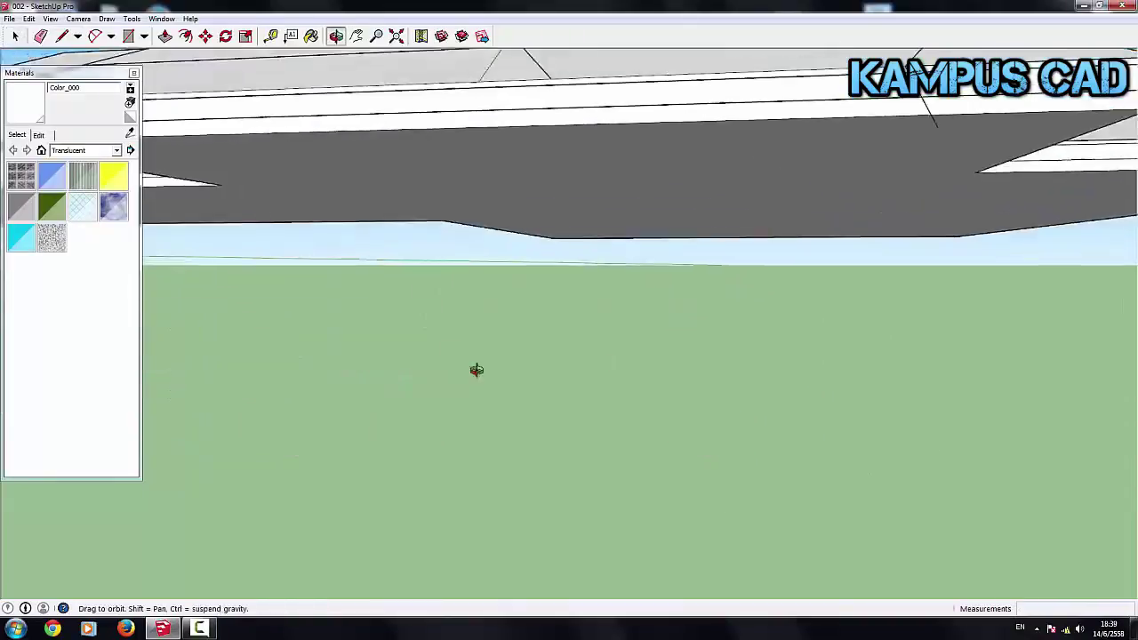
pyautogui.moveTo(592, 326)
pyautogui.mouseDown(button='middle')
pyautogui.moveTo(185, 321)
pyautogui.moveTo(355, 291)
pyautogui.mouseUp(button='middle')
pyautogui.scroll(3, 433, 247)
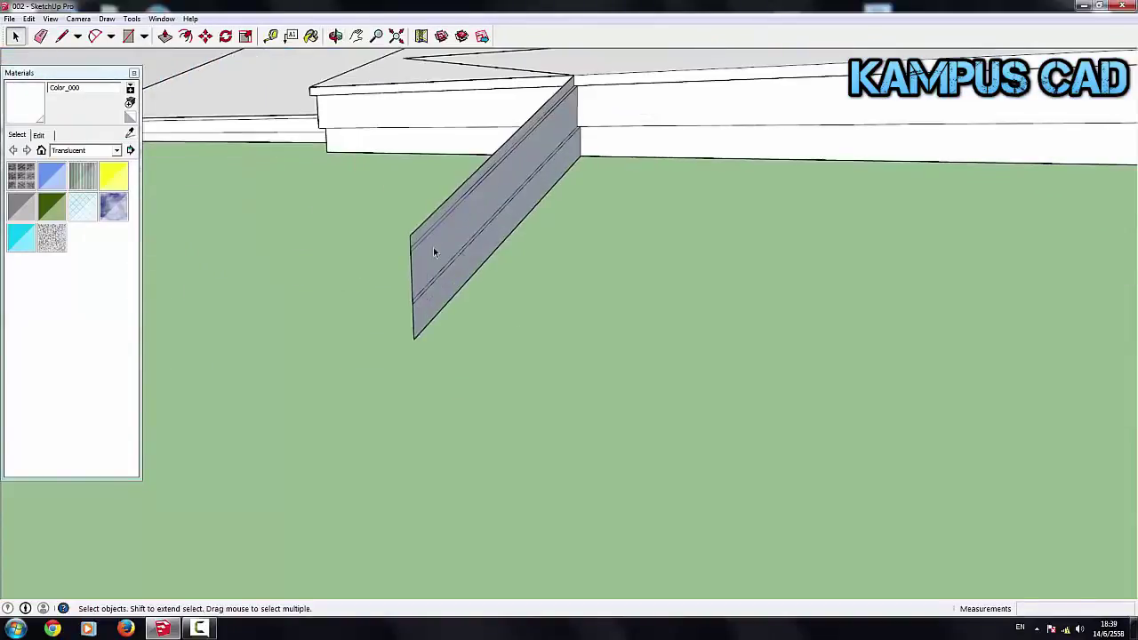
pyautogui.scroll(-1, 409, 245)
pyautogui.scroll(2, 384, 240)
pyautogui.click(384, 242)
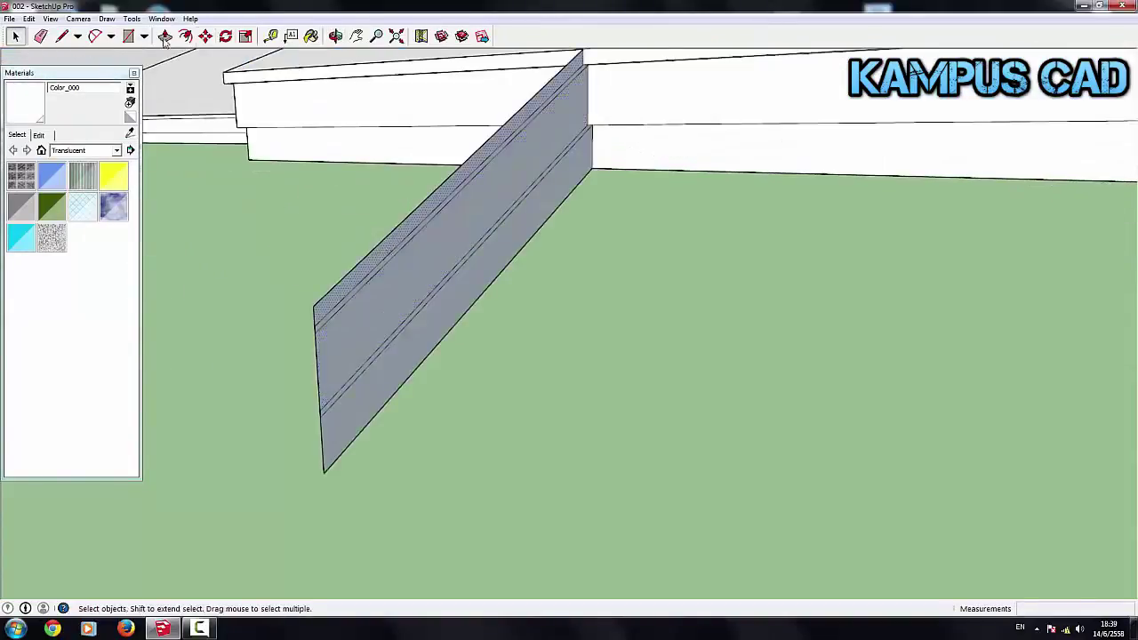
pyautogui.click(165, 37)
pyautogui.click(382, 253)
pyautogui.scroll(-3, 382, 254)
pyautogui.moveTo(384, 255); pyautogui.dragTo(631, 275, button='middle')
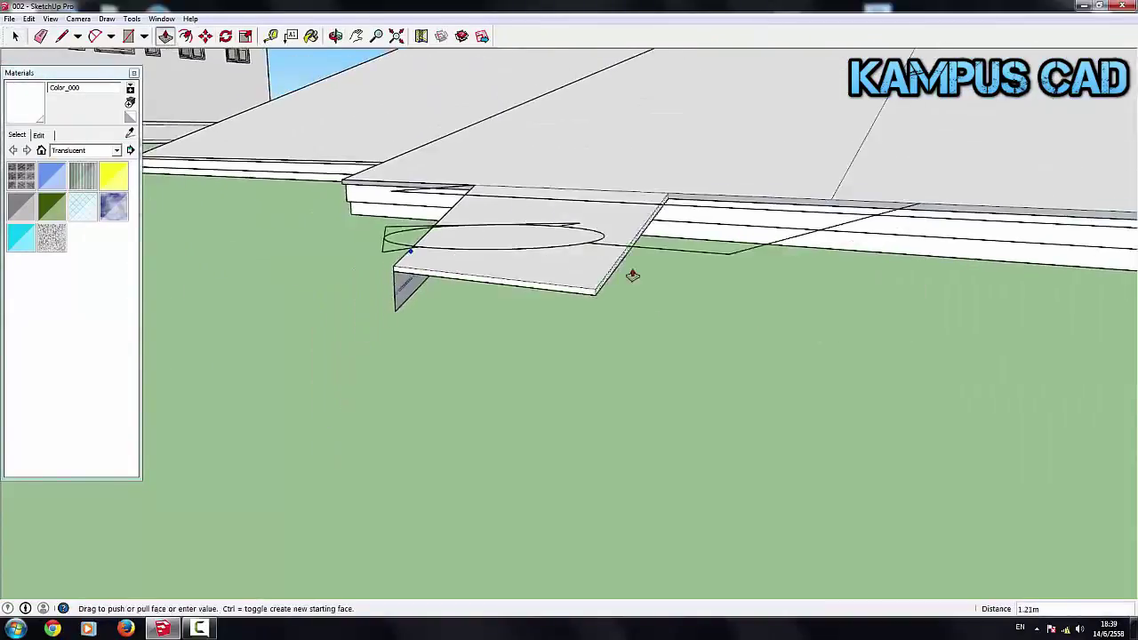
pyautogui.scroll(3, 560, 285)
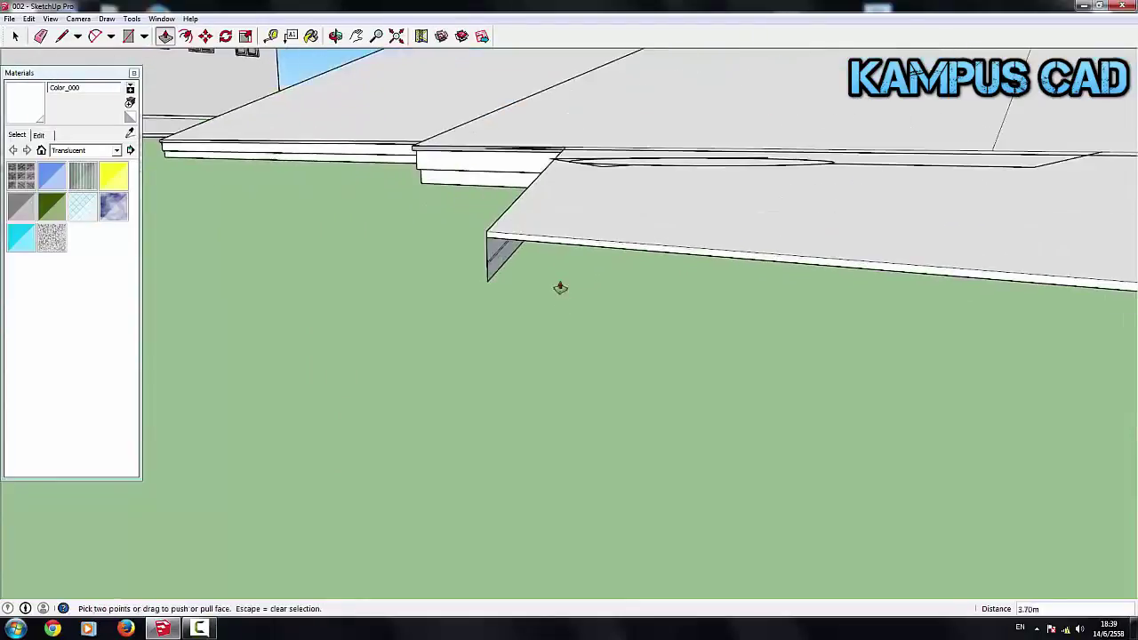
# Step: Push the sloped face under the roof slab 3.70 m and pick the next underside face
pyautogui.moveTo(560, 285); pyautogui.dragTo(554, 231, button='middle')
pyautogui.scroll(2, 483, 104)
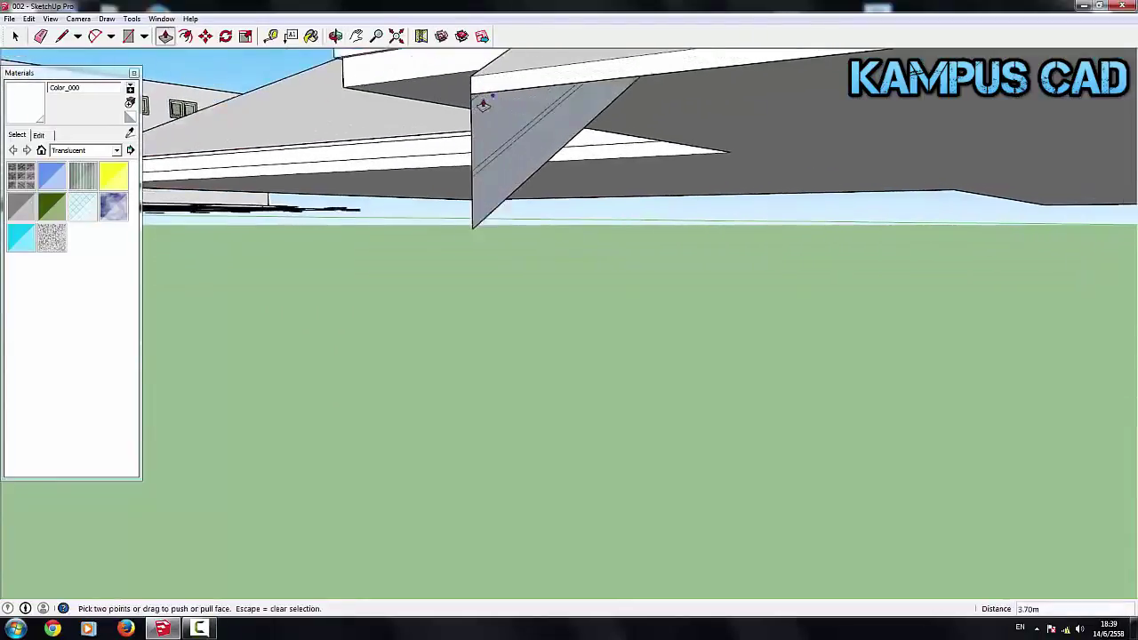
pyautogui.scroll(1, 483, 104)
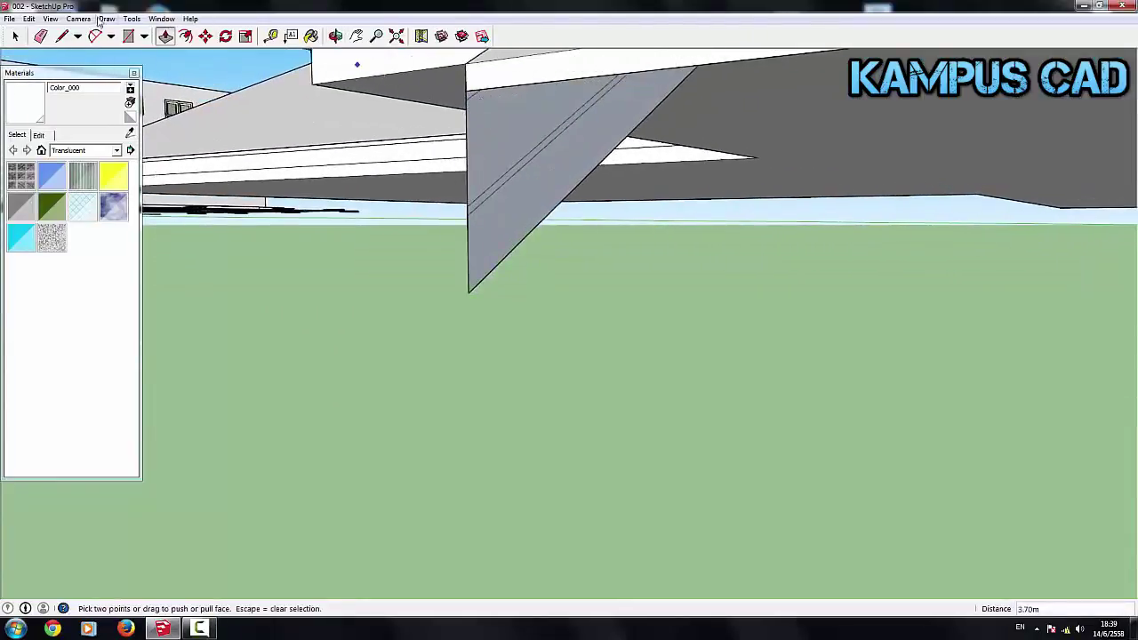
pyautogui.click(15, 38)
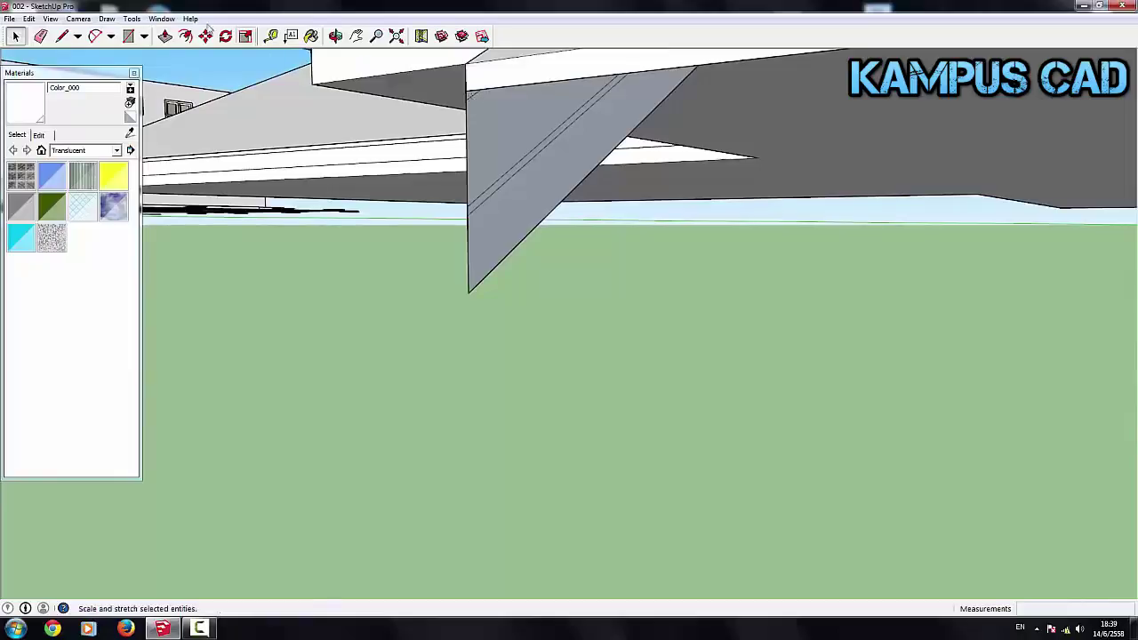
pyautogui.moveTo(791, 244)
pyautogui.mouseDown(button='middle')
pyautogui.moveTo(976, 254)
pyautogui.moveTo(920, 224)
pyautogui.moveTo(781, 225)
pyautogui.moveTo(730, 239)
pyautogui.mouseUp(button='middle')
pyautogui.scroll(3, 725, 227)
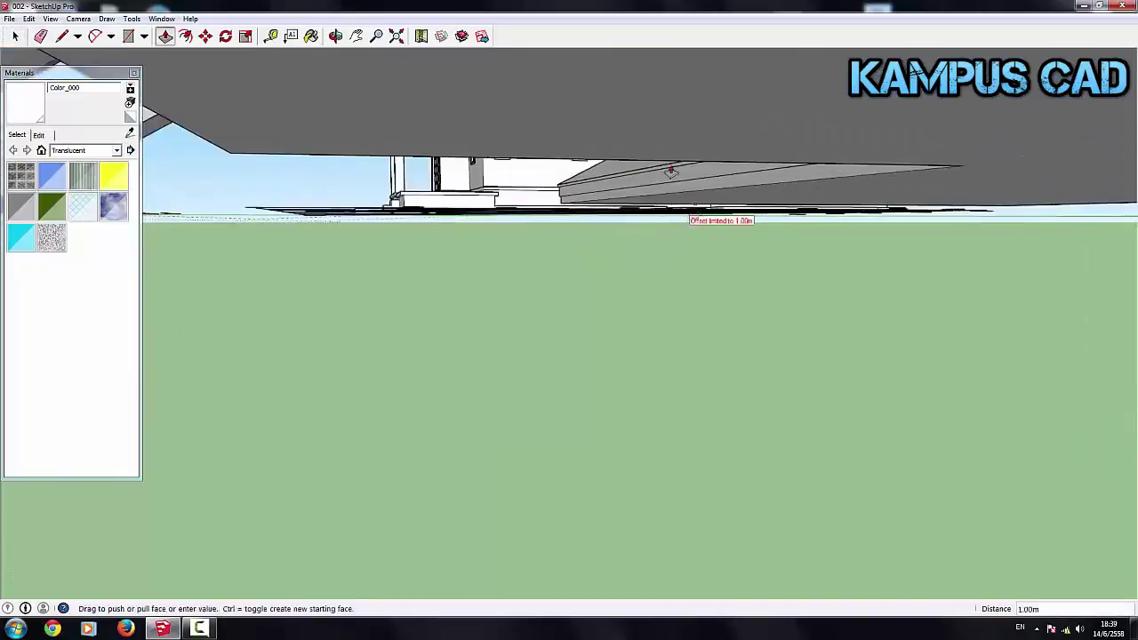
pyautogui.scroll(-2, 622, 201)
pyautogui.scroll(2, 567, 175)
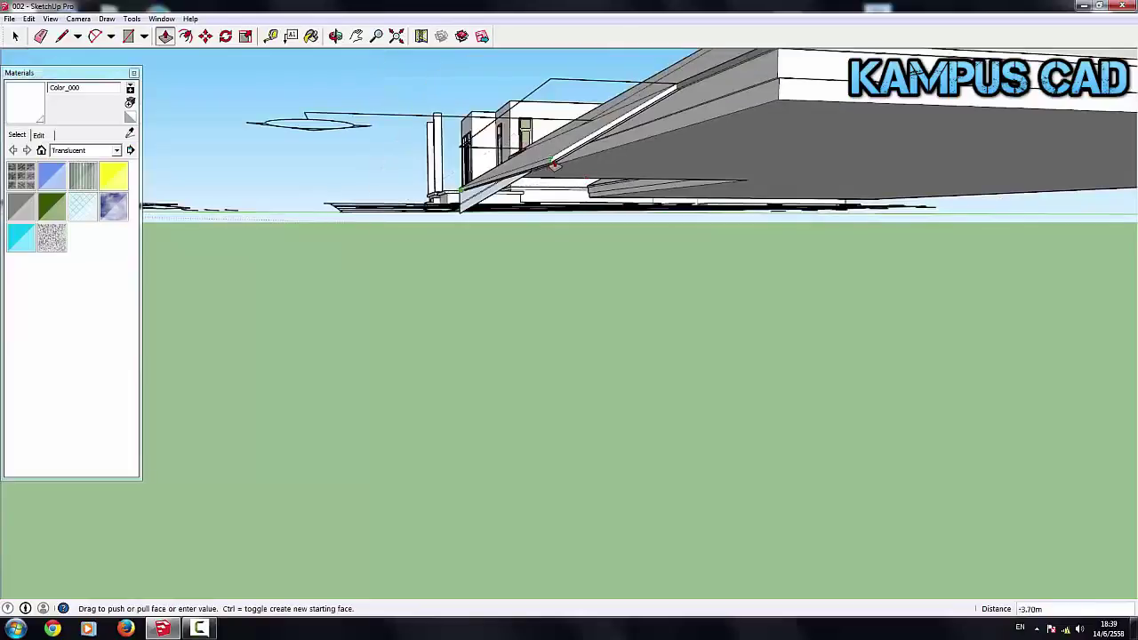
pyautogui.scroll(1, 553, 165)
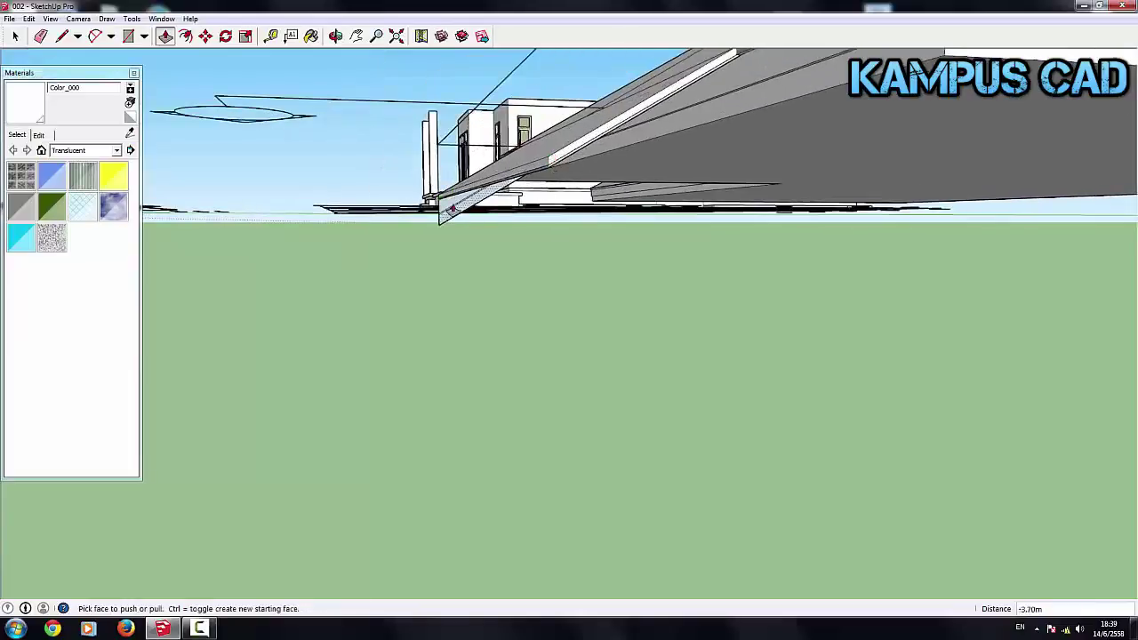
pyautogui.moveTo(551, 160); pyautogui.dragTo(548, 127, button='middle')
pyautogui.click(477, 213)
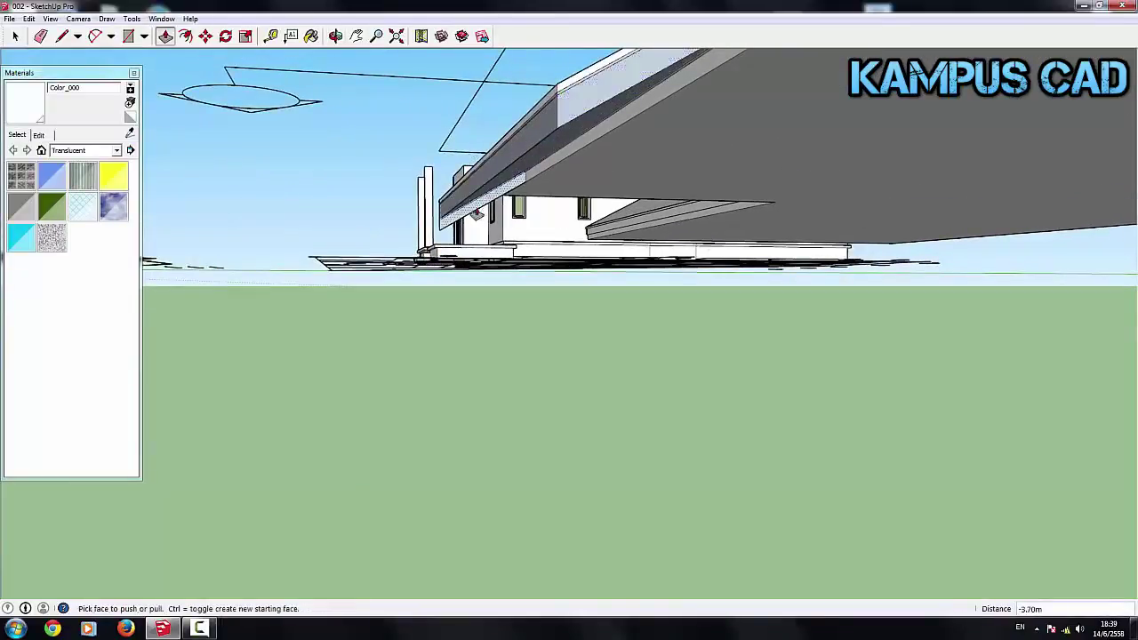
pyautogui.scroll(2, 454, 215)
pyautogui.scroll(2, 434, 222)
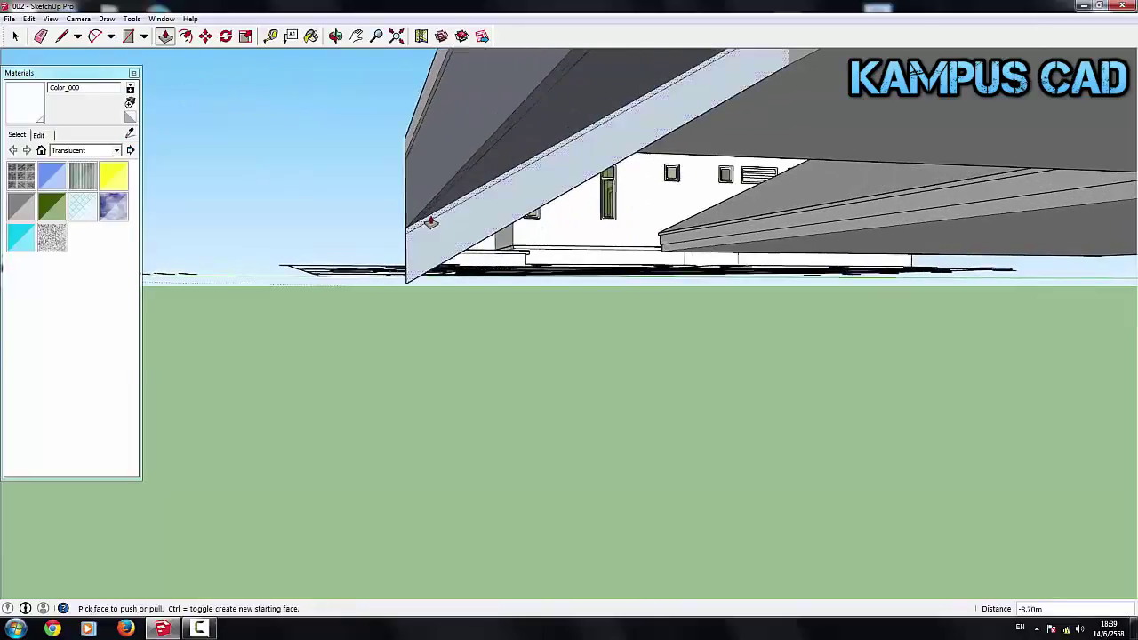
pyautogui.click(434, 222)
pyautogui.scroll(-3, 434, 222)
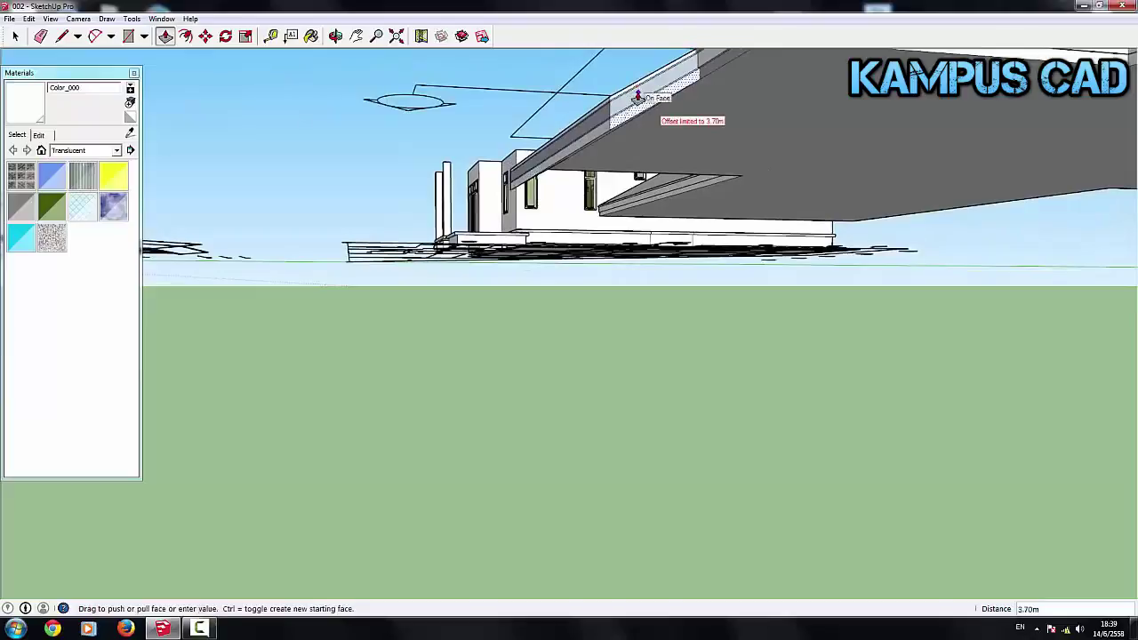
# Step: Commit the push of the slab's sloped underside face
pyautogui.click(638, 96)
pyautogui.moveTo(638, 96); pyautogui.dragTo(686, 241, button='middle')
pyautogui.scroll(3, 686, 241)
pyautogui.scroll(3, 671, 222)
pyautogui.scroll(1, 767, 168)
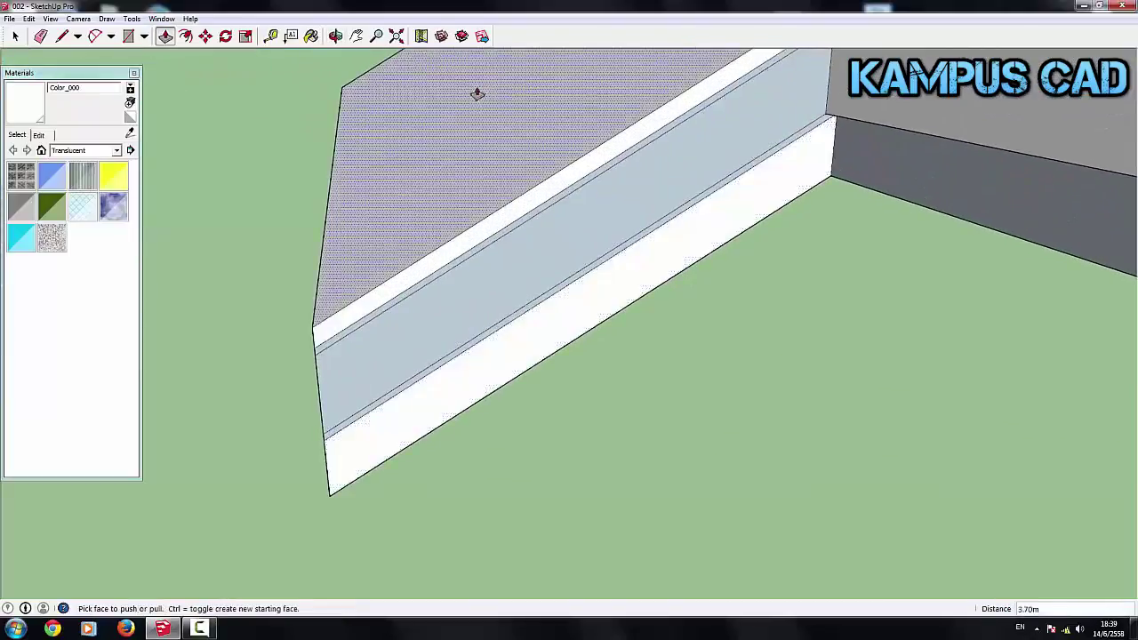
# Step: Select the slab's lower white side face and push it slightly
pyautogui.press('space')
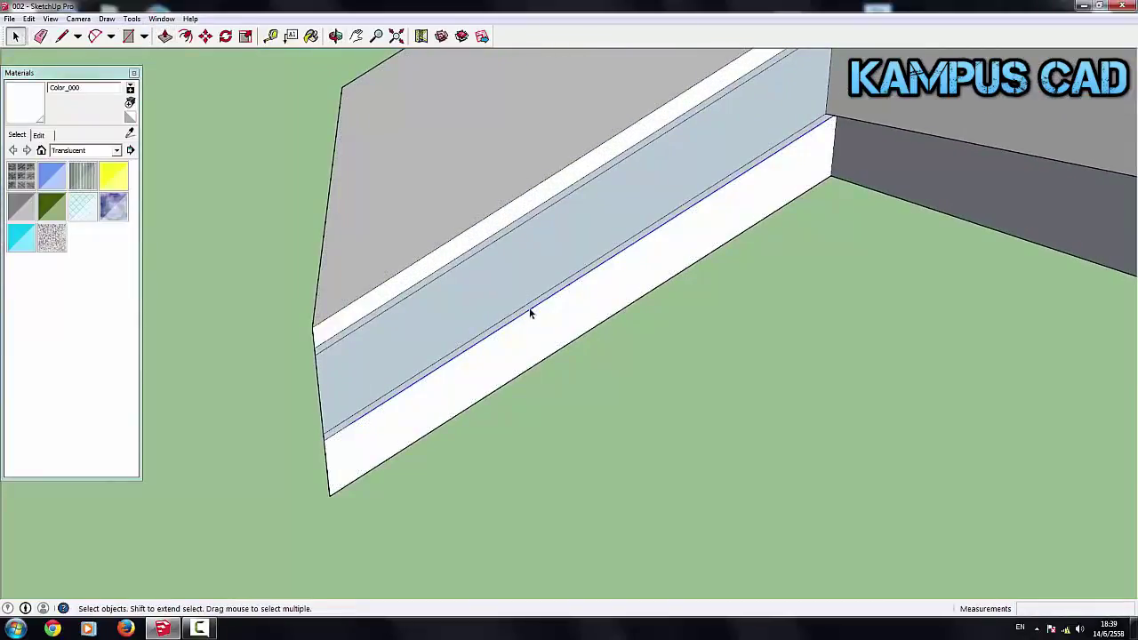
pyautogui.click(341, 433)
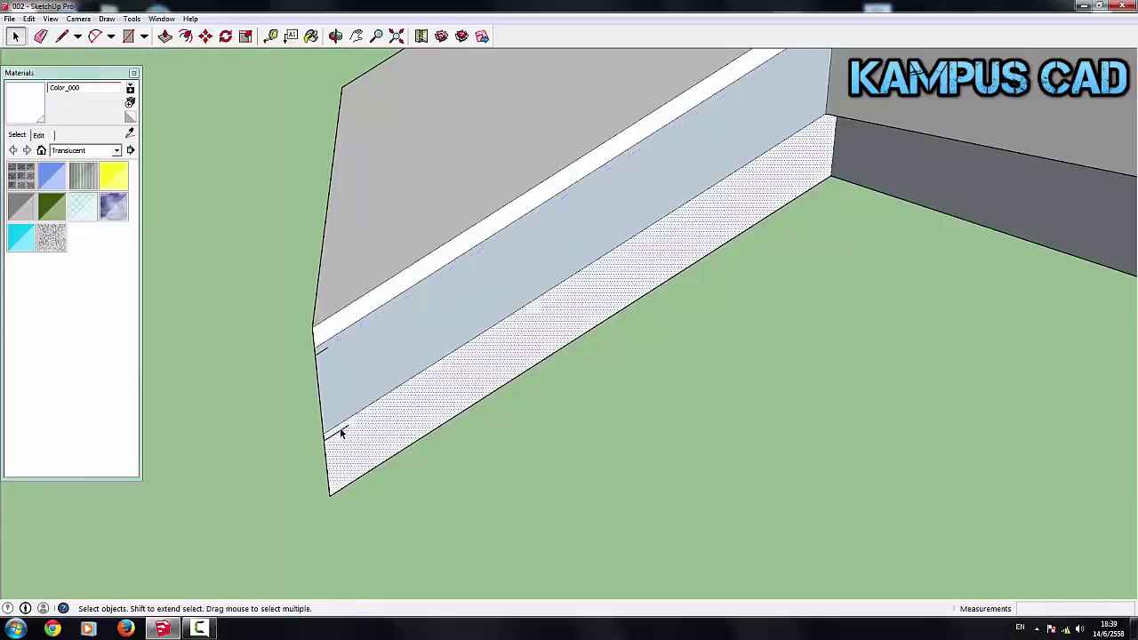
pyautogui.click(346, 434)
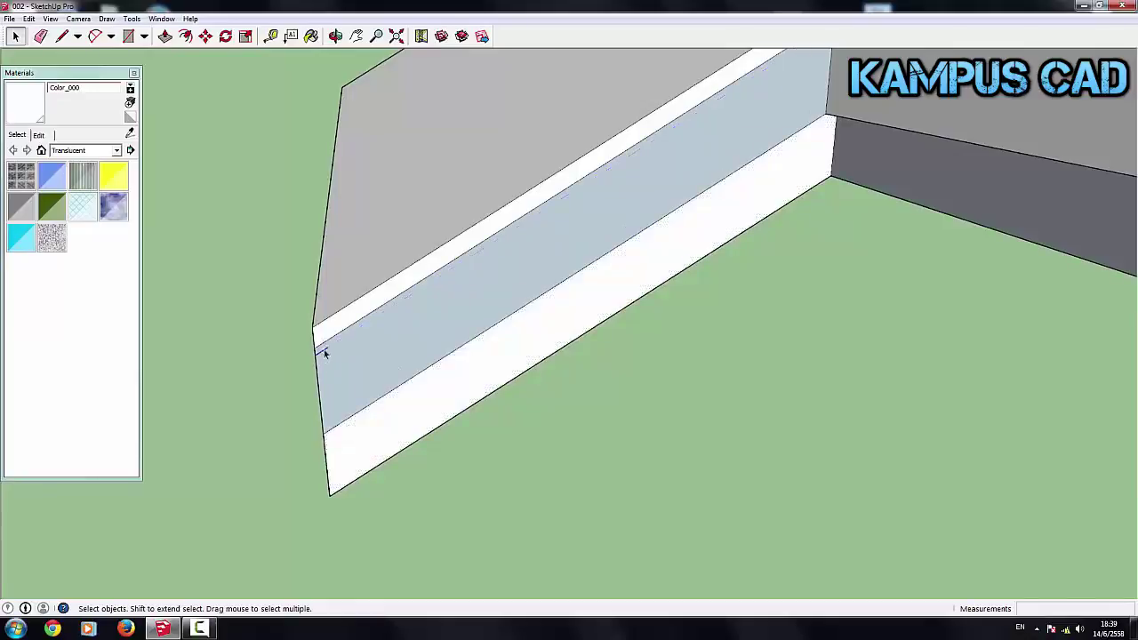
pyautogui.click(428, 406)
pyautogui.click(165, 35)
pyautogui.moveTo(529, 325); pyautogui.dragTo(527, 326)
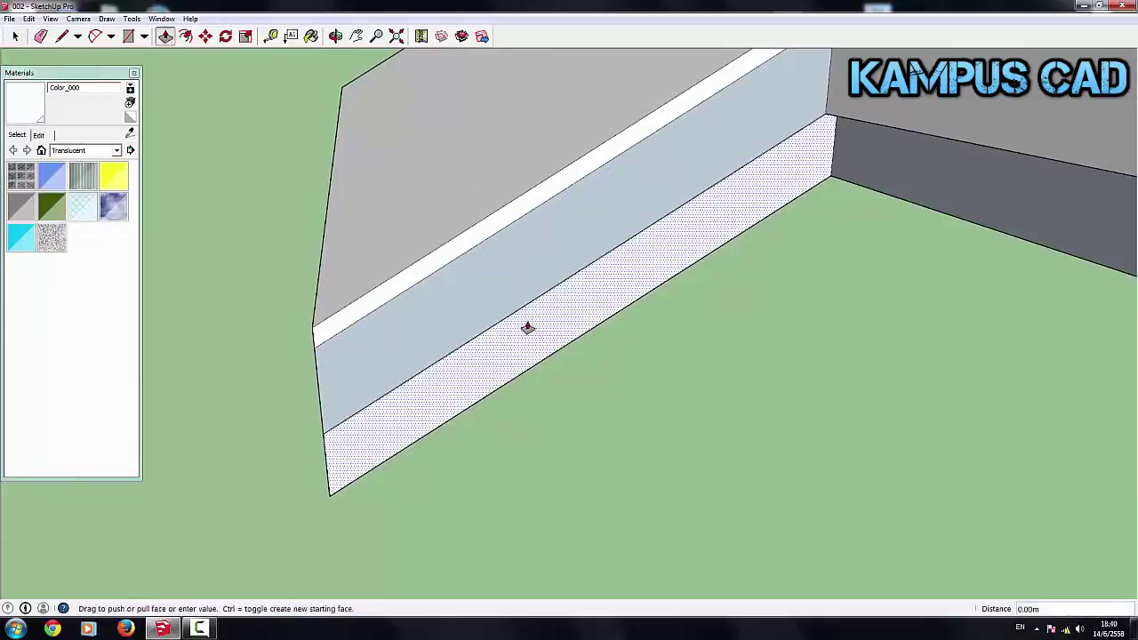
pyautogui.click(526, 327)
pyautogui.moveTo(526, 327)
pyautogui.mouseDown(button='middle')
pyautogui.moveTo(724, 297)
pyautogui.moveTo(795, 208)
pyautogui.moveTo(603, 178)
pyautogui.mouseUp(button='middle')
pyautogui.scroll(3, 578, 194)
pyautogui.click(578, 196)
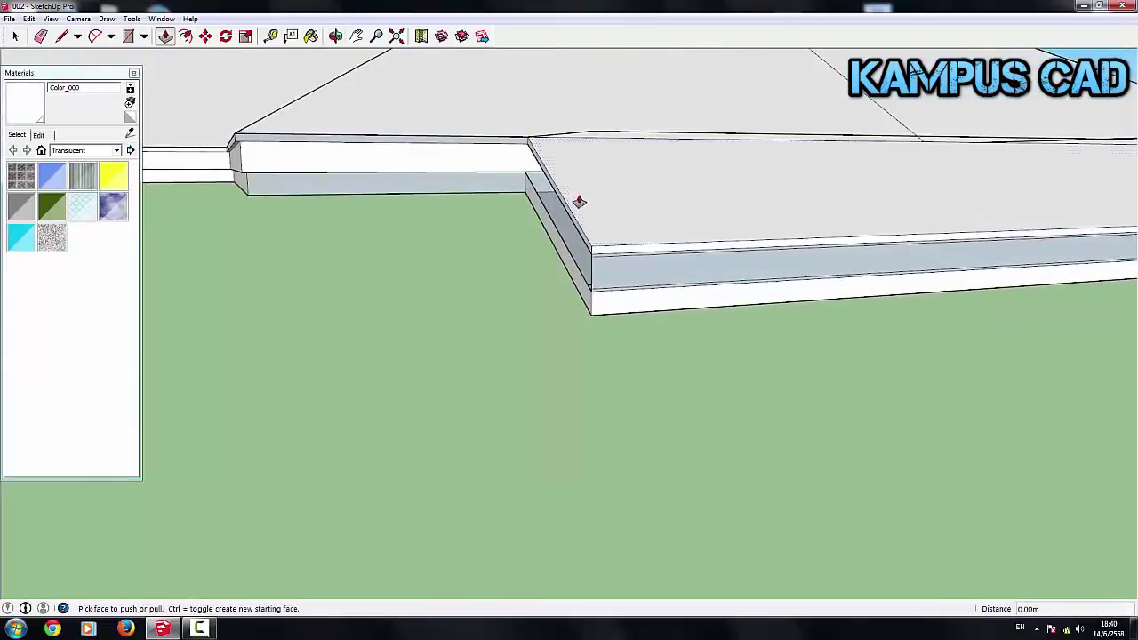
# Step: Push the front block's face out 3.70 m
pyautogui.moveTo(580, 208)
pyautogui.mouseDown(button='middle')
pyautogui.moveTo(551, 332)
pyautogui.moveTo(623, 259)
pyautogui.mouseUp(button='middle')
pyautogui.scroll(-2, 623, 259)
pyautogui.click(216, 238)
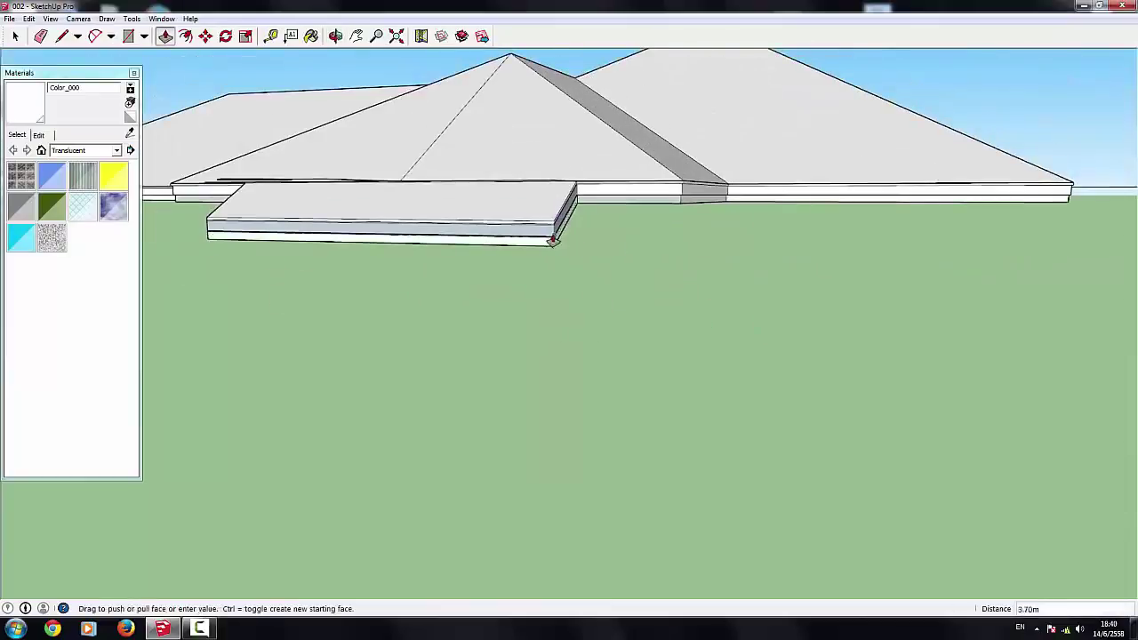
pyautogui.scroll(3, 553, 243)
pyautogui.scroll(2, 553, 243)
pyautogui.scroll(-3, 785, 279)
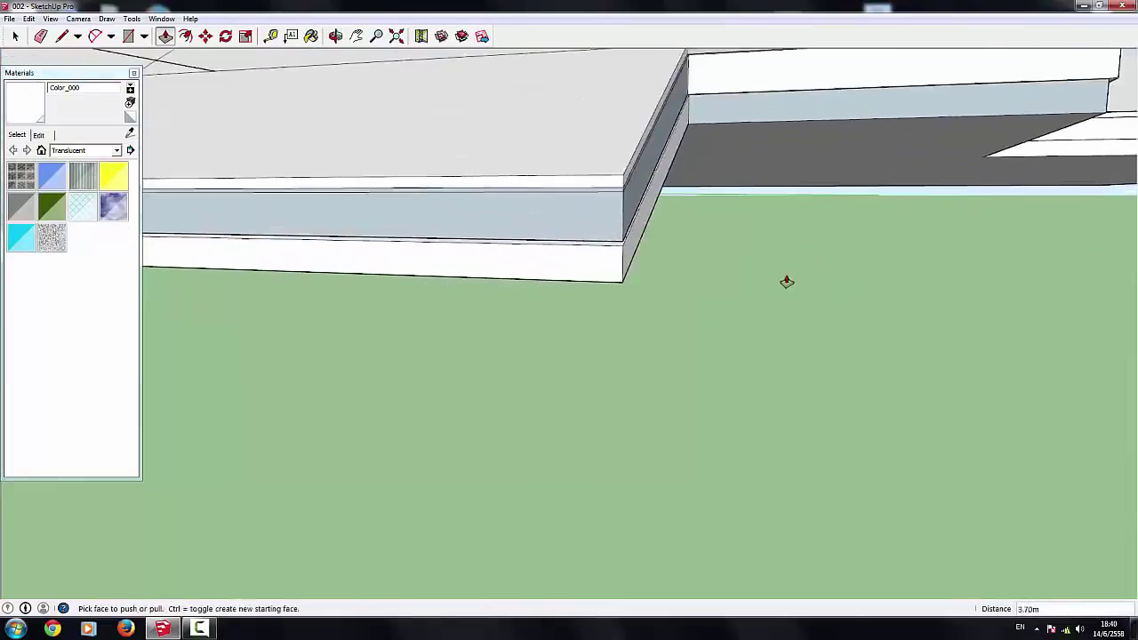
pyautogui.scroll(-2, 163, 257)
pyautogui.scroll(5, 196, 251)
pyautogui.scroll(-3, 222, 240)
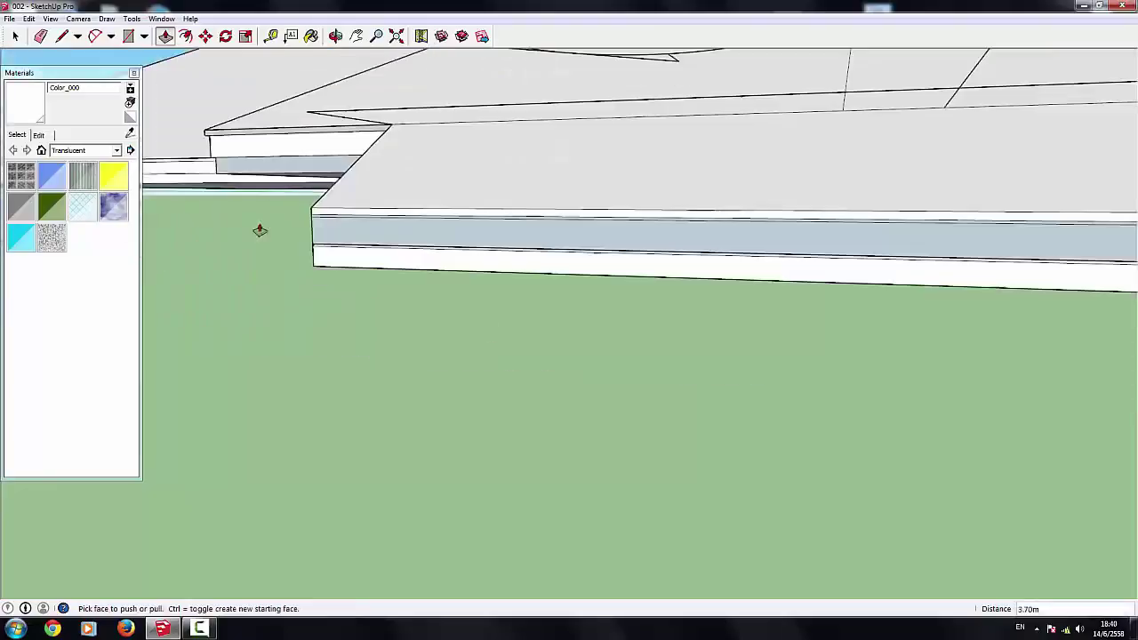
pyautogui.scroll(2, 284, 245)
pyautogui.scroll(2, 282, 249)
# Step: Push the front block's edge face back 3.70 m to meet the hip-corner board
pyautogui.click(583, 302)
pyautogui.scroll(-3, 511, 280)
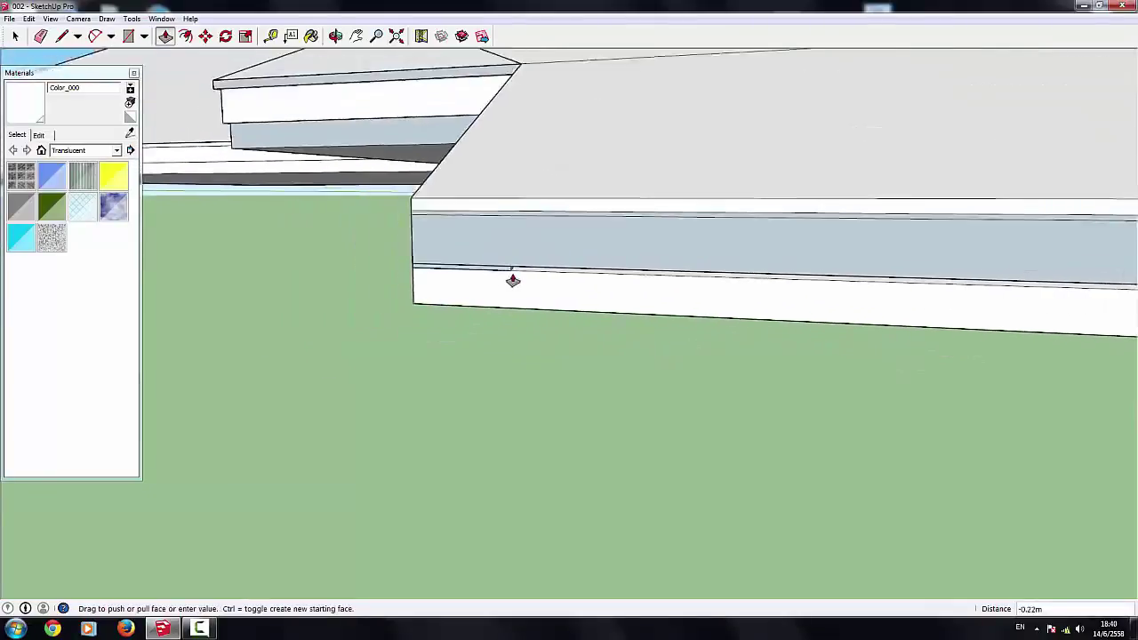
pyautogui.scroll(-2, 503, 279)
pyautogui.scroll(-2, 967, 312)
pyautogui.click(978, 302)
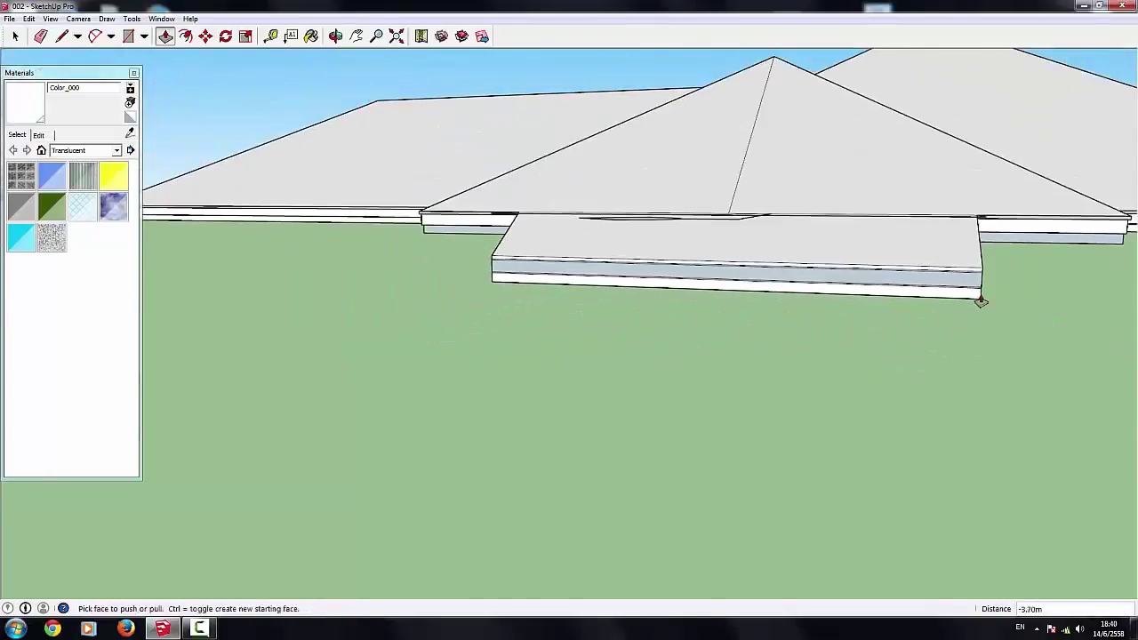
pyautogui.moveTo(978, 300); pyautogui.dragTo(877, 424, button='middle')
pyautogui.scroll(3, 784, 298)
pyautogui.scroll(3, 785, 299)
# Step: Draw a new edge across the slab corner, splitting the slab face
pyautogui.moveTo(784, 299)
pyautogui.mouseDown(button='middle')
pyautogui.moveTo(770, 185)
pyautogui.moveTo(737, 222)
pyautogui.mouseUp(button='middle')
pyautogui.scroll(2, 529, 137)
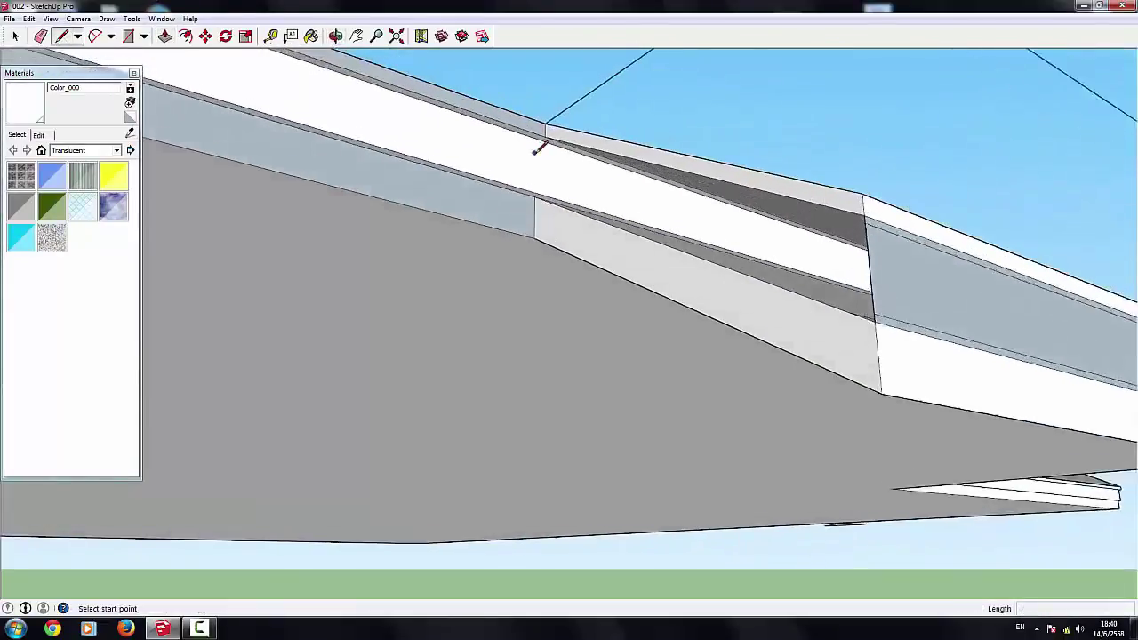
pyautogui.scroll(2, 535, 178)
pyautogui.click(531, 224)
pyautogui.moveTo(531, 224)
pyautogui.mouseDown(button='middle')
pyautogui.moveTo(526, 145)
pyautogui.moveTo(557, 102)
pyautogui.moveTo(757, 84)
pyautogui.moveTo(580, 101)
pyautogui.mouseUp(button='middle')
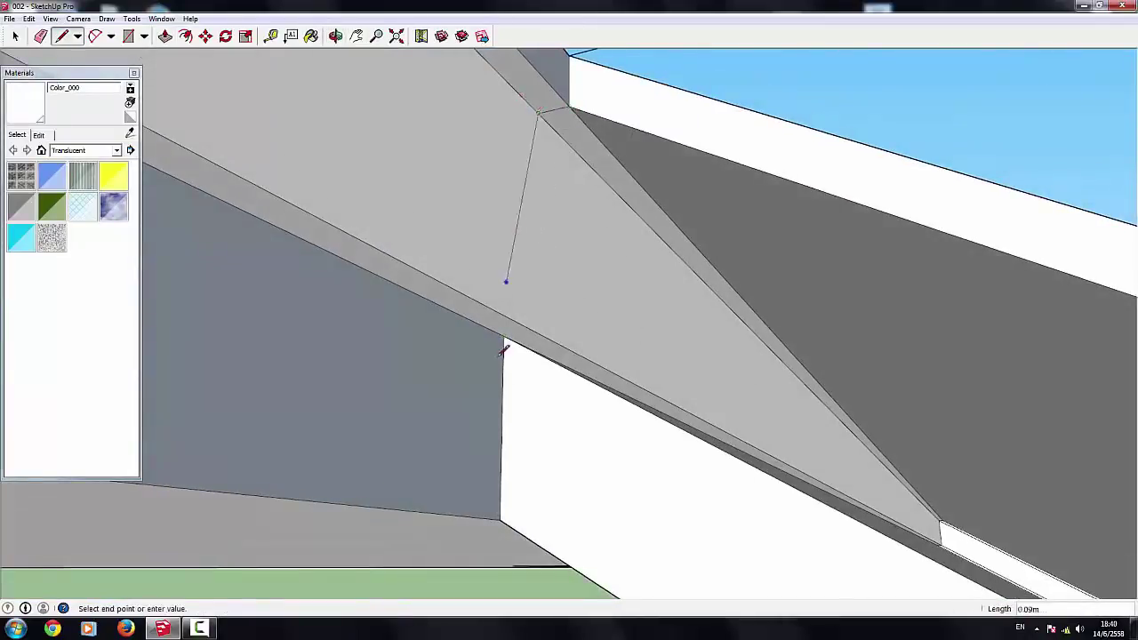
pyautogui.click(506, 335)
pyautogui.scroll(-2, 480, 284)
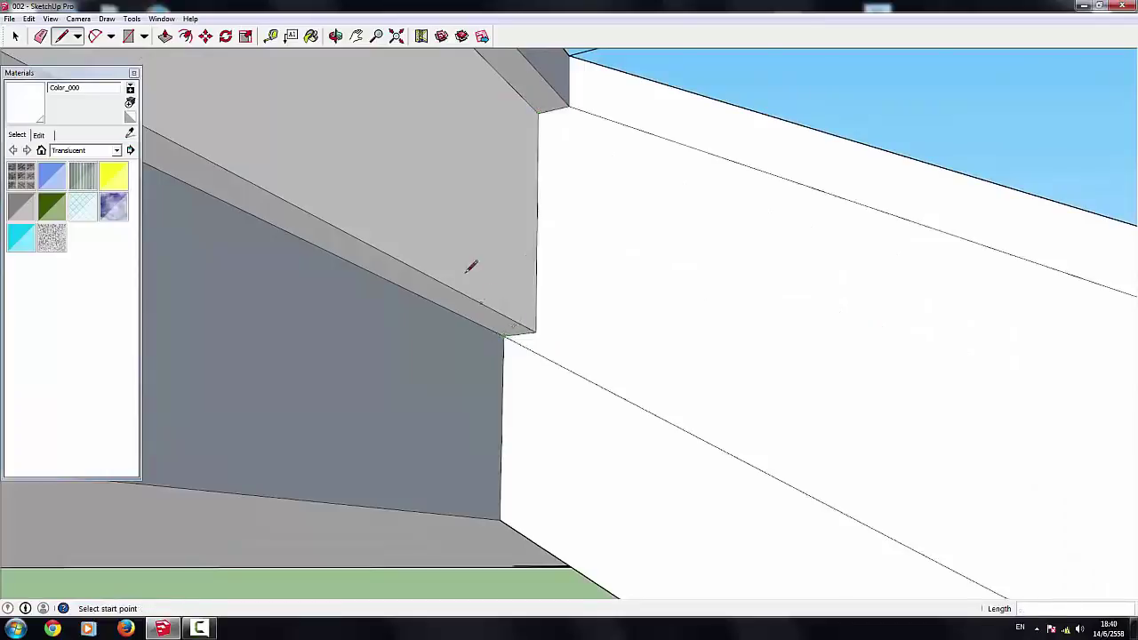
pyautogui.scroll(-2, 436, 269)
pyautogui.scroll(-2, 552, 285)
# Step: Push the split white face of the slab slightly inward
pyautogui.click(13, 36)
pyautogui.scroll(2, 483, 358)
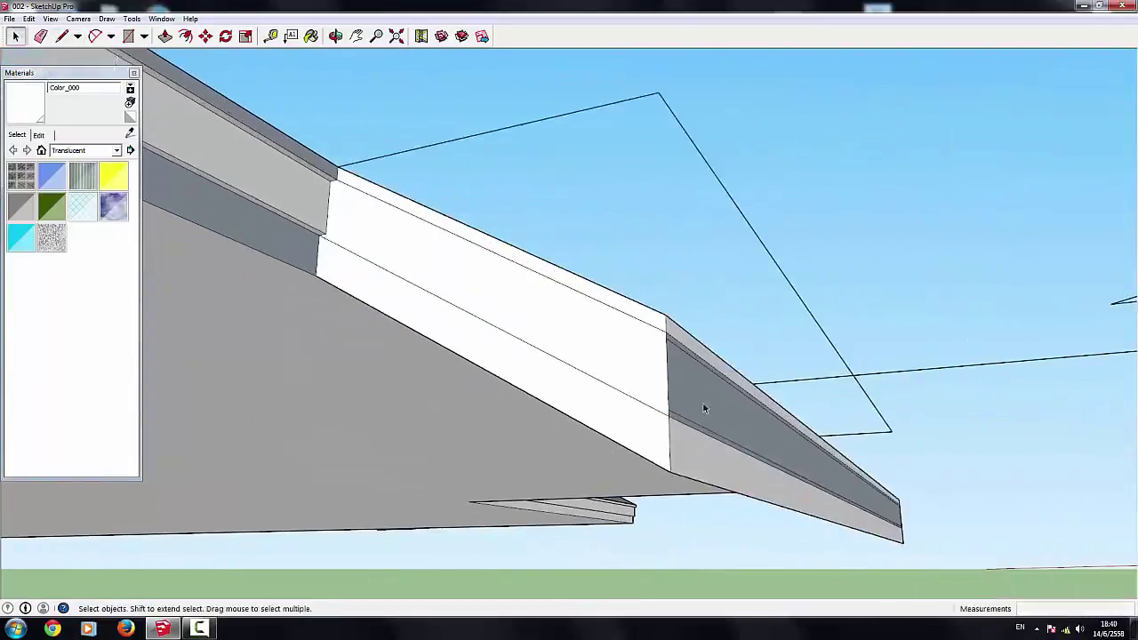
pyautogui.scroll(1, 483, 357)
pyautogui.click(483, 357)
pyautogui.moveTo(407, 296); pyautogui.dragTo(412, 299)
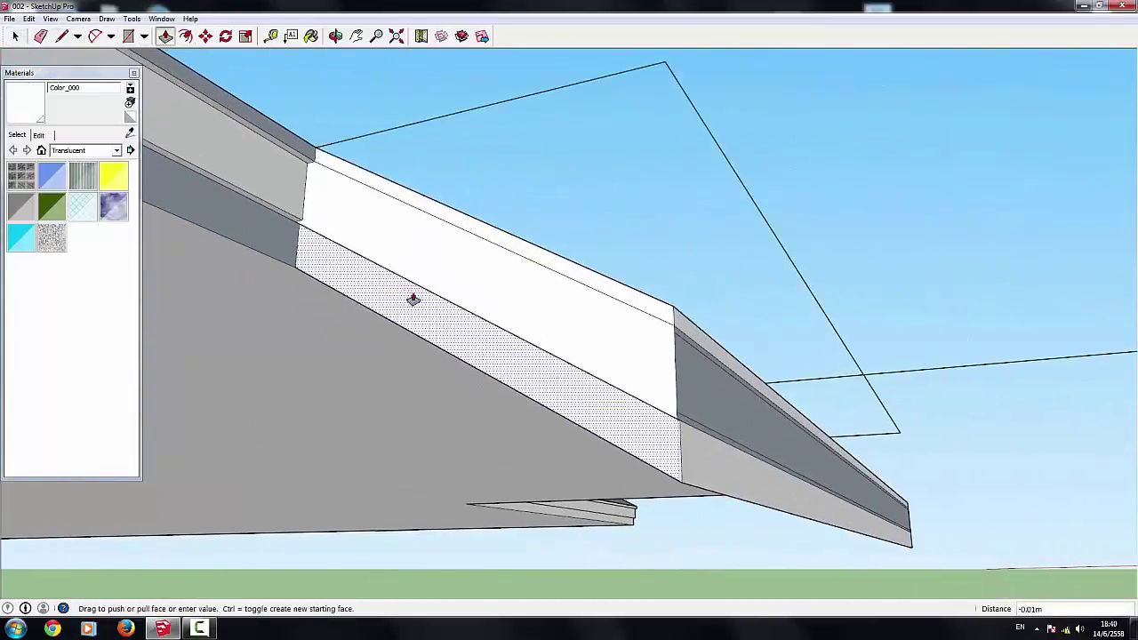
pyautogui.moveTo(363, 231); pyautogui.dragTo(422, 258, button='middle')
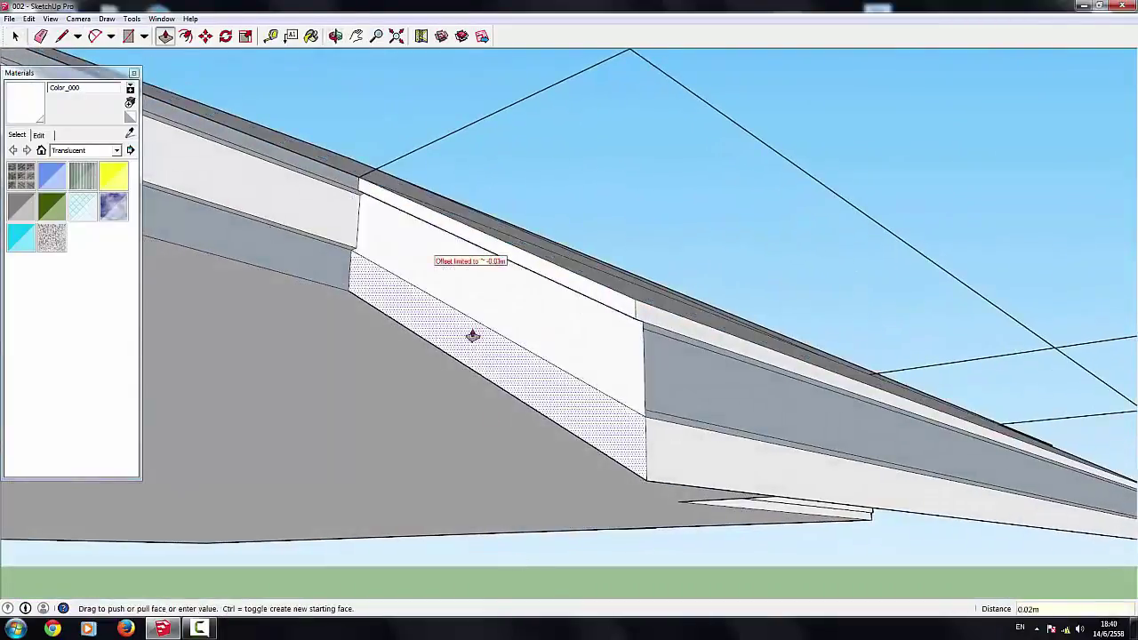
pyautogui.click(507, 377)
# Step: Push the slab's side face 0.02 m, then pull it back slightly
pyautogui.moveTo(506, 379)
pyautogui.mouseDown(button='middle')
pyautogui.moveTo(750, 292)
pyautogui.moveTo(504, 323)
pyautogui.moveTo(676, 386)
pyautogui.moveTo(754, 332)
pyautogui.mouseUp(button='middle')
pyautogui.scroll(3, 755, 332)
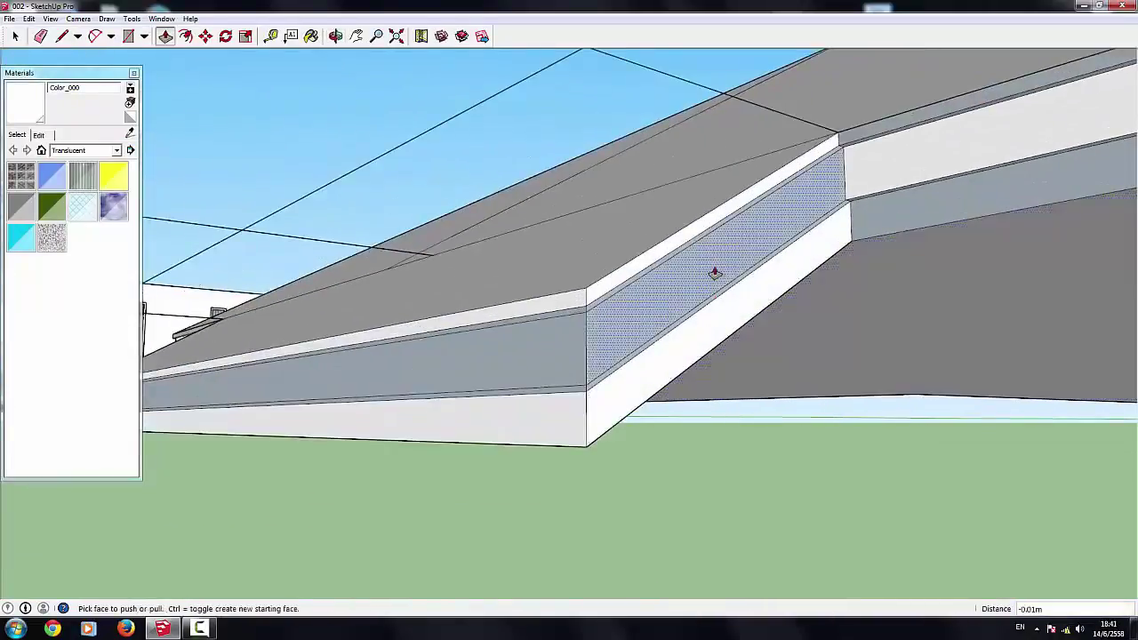
pyautogui.moveTo(717, 270)
pyautogui.mouseDown(button='middle')
pyautogui.moveTo(658, 267)
pyautogui.moveTo(633, 305)
pyautogui.mouseUp(button='middle')
pyautogui.click(627, 305)
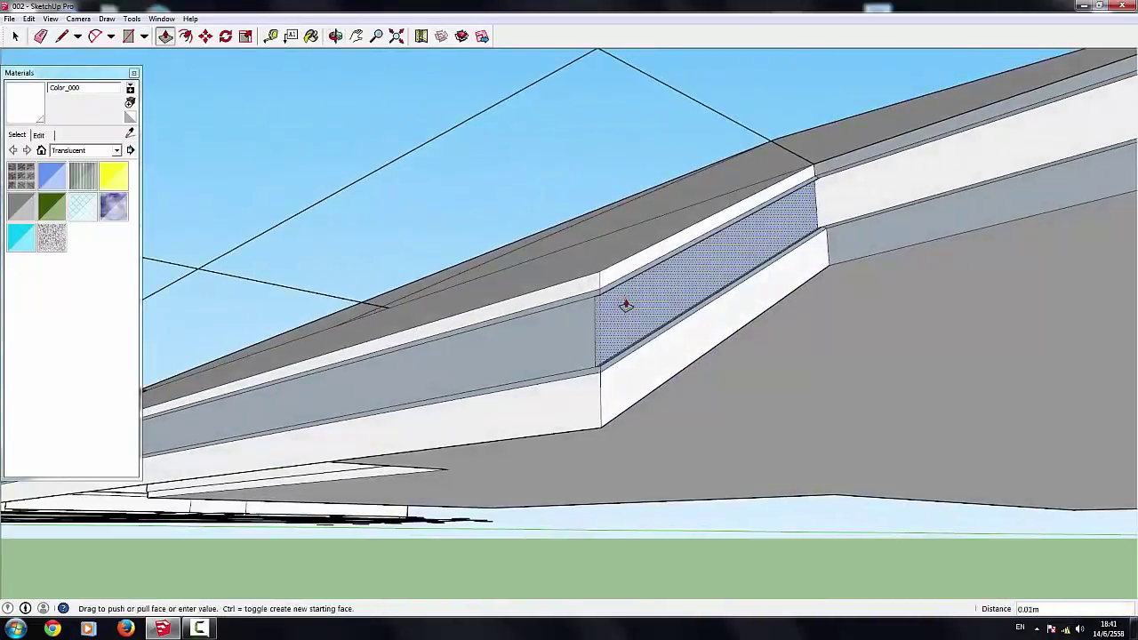
pyautogui.write('.02')
pyautogui.press('Return')
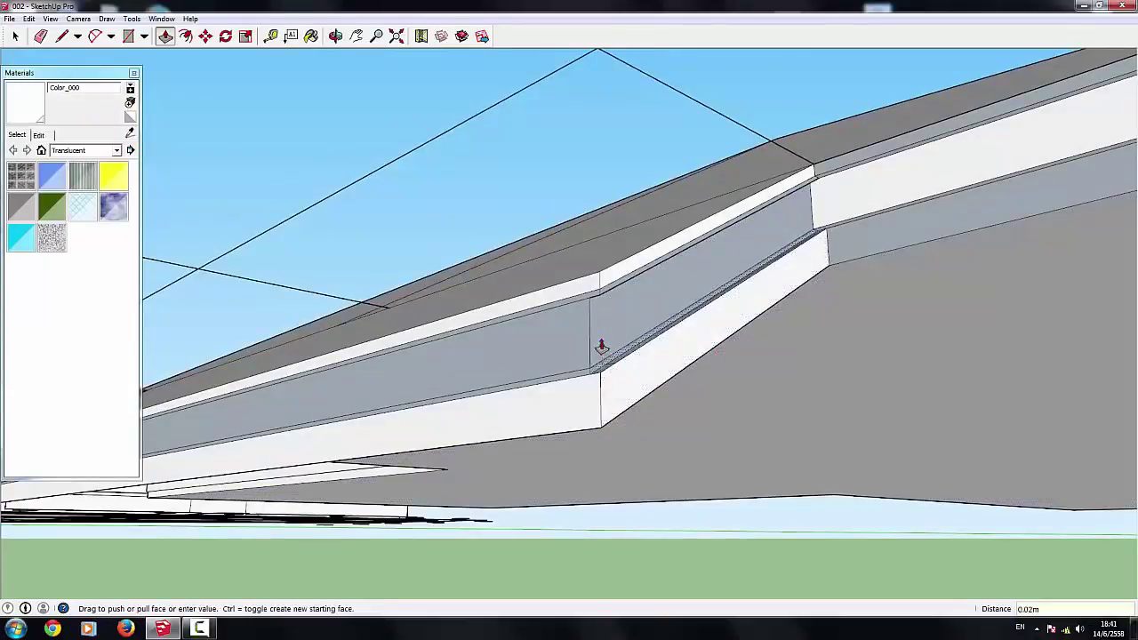
pyautogui.click(610, 393)
pyautogui.click(632, 396)
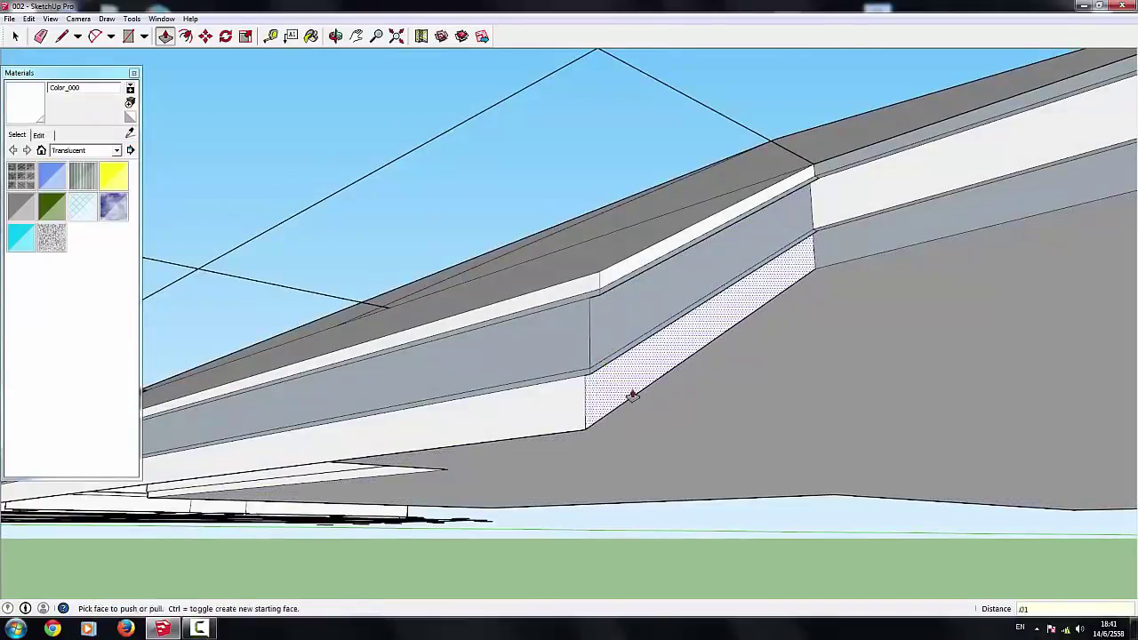
pyautogui.scroll(-2, 632, 396)
pyautogui.moveTo(574, 399)
pyautogui.mouseDown(button='middle')
pyautogui.moveTo(844, 540)
pyautogui.moveTo(719, 356)
pyautogui.mouseUp(button='middle')
# Step: Box-select the entire roof and slab model
pyautogui.scroll(1, 720, 356)
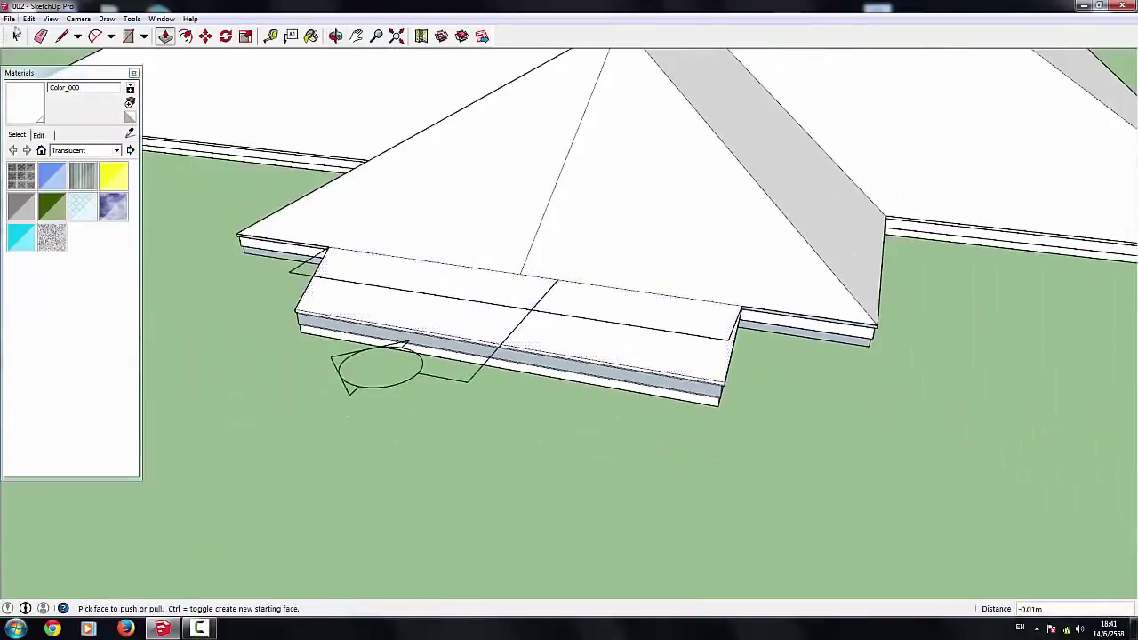
pyautogui.click(16, 34)
pyautogui.scroll(-5, 542, 382)
pyautogui.moveTo(273, 94); pyautogui.dragTo(936, 487)
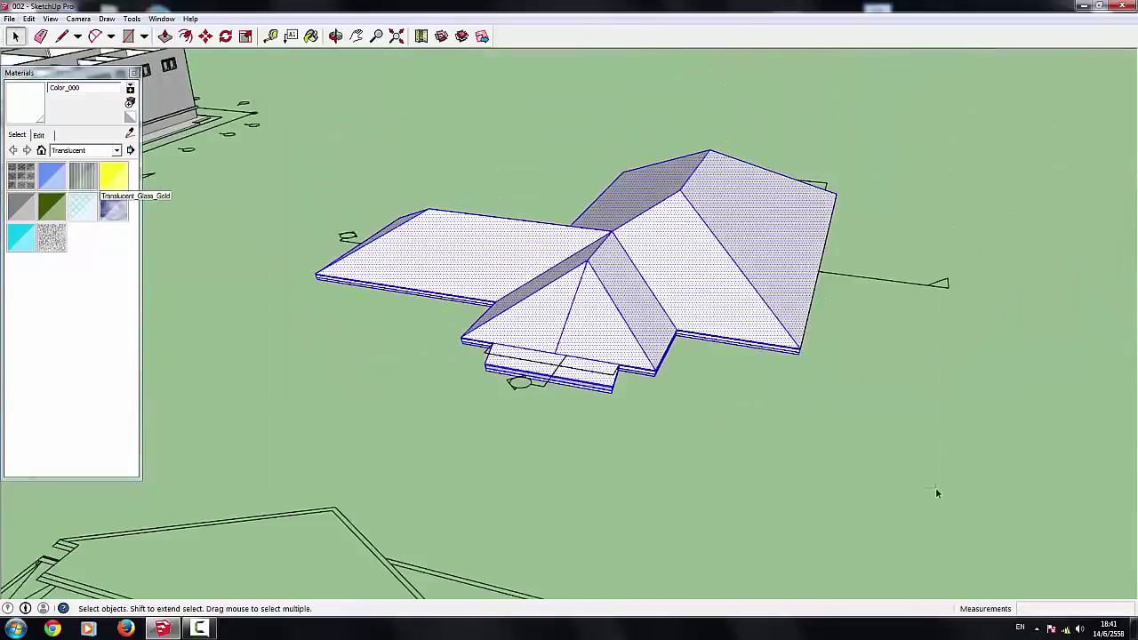
# Step: Paint the selection with the white Color_000 material from In Model
pyautogui.click(53, 151)
pyautogui.click(75, 168)
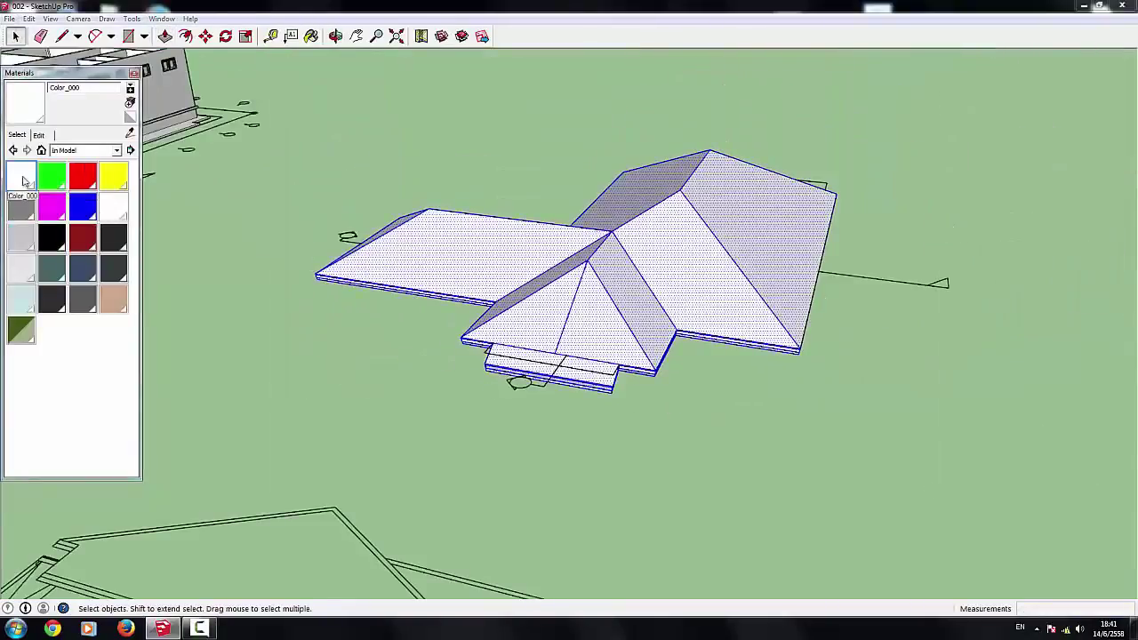
pyautogui.click(23, 179)
pyautogui.scroll(2, 580, 377)
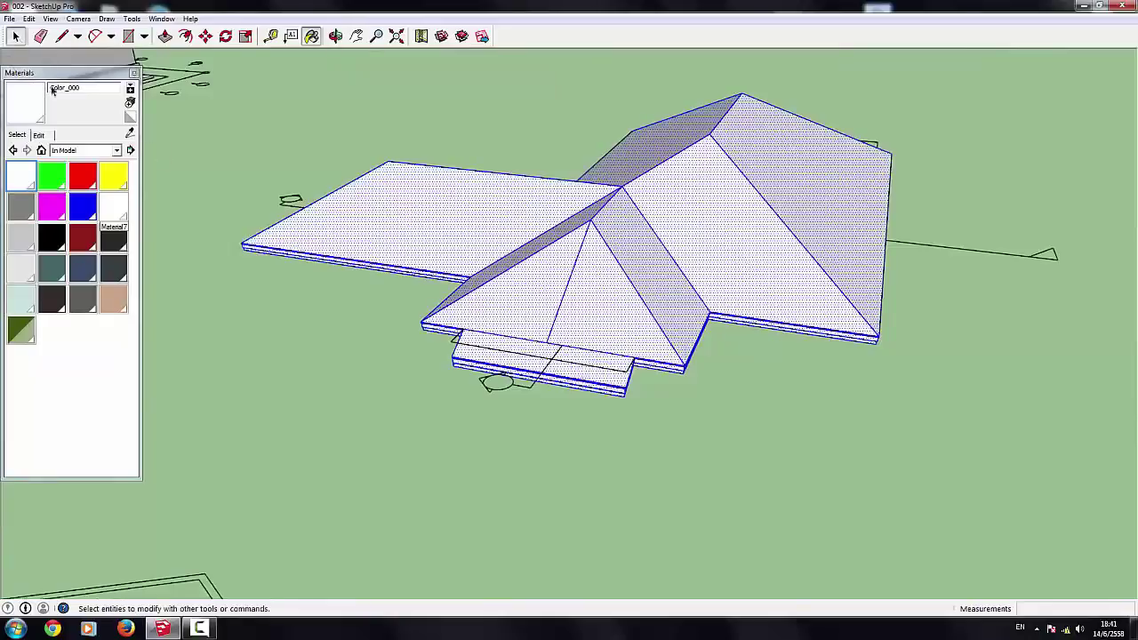
pyautogui.press('space')
pyautogui.click(178, 156)
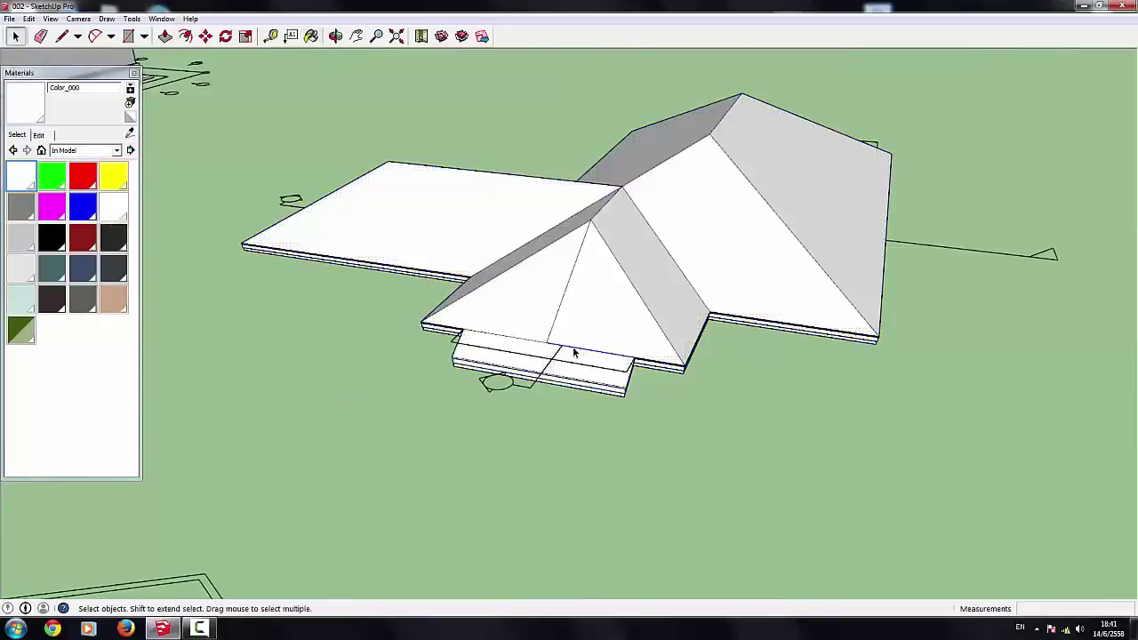
pyautogui.moveTo(549, 341)
pyautogui.mouseDown(button='middle')
pyautogui.moveTo(802, 447)
pyautogui.moveTo(394, 396)
pyautogui.moveTo(652, 495)
pyautogui.moveTo(601, 379)
pyautogui.mouseUp(button='middle')
pyautogui.scroll(4, 601, 379)
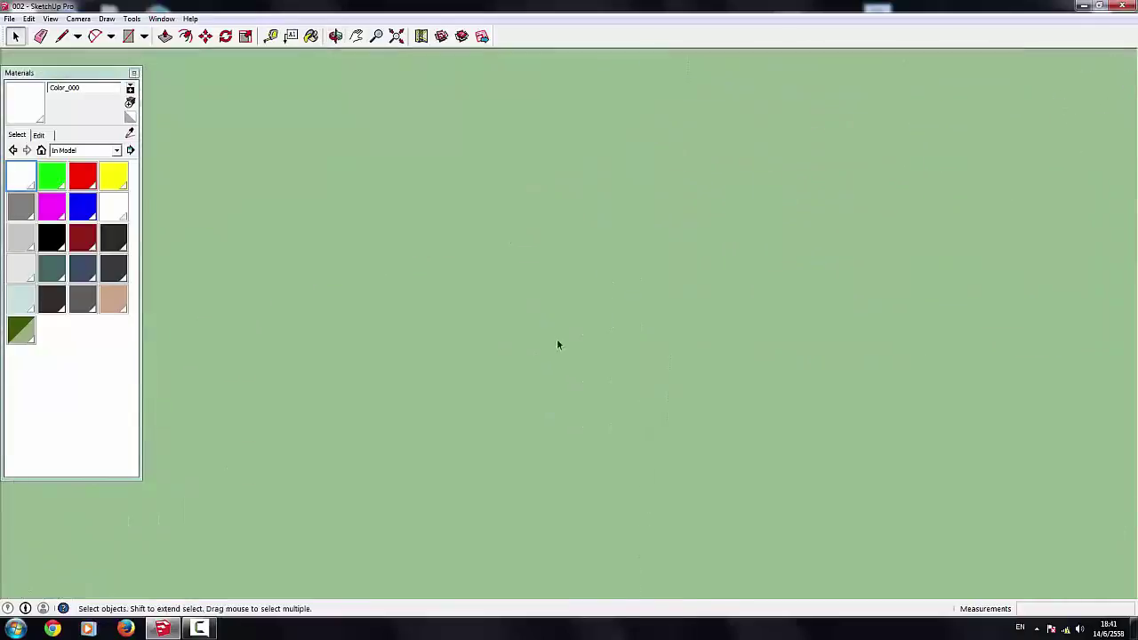
pyautogui.scroll(-2, 557, 338)
pyautogui.scroll(-1, 573, 356)
pyautogui.scroll(-1, 569, 423)
# Step: Select the front roof face and orbit to an overhead view of the roof
pyautogui.scroll(-3, 566, 420)
pyautogui.moveTo(566, 419); pyautogui.dragTo(610, 338, button='middle')
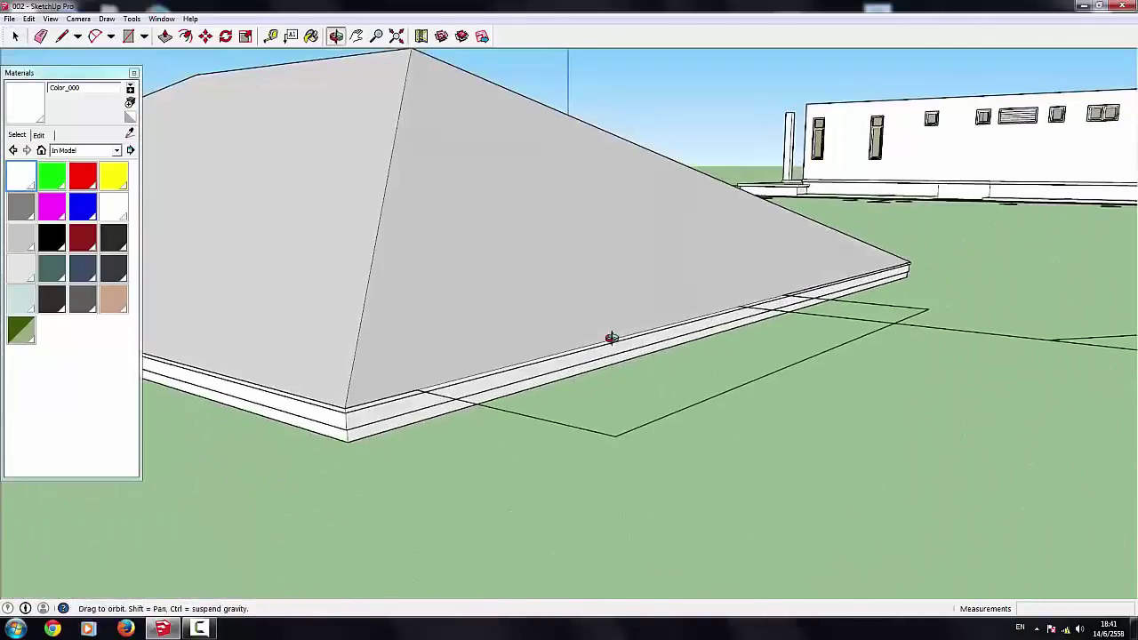
pyautogui.click(462, 279)
pyautogui.moveTo(463, 279)
pyautogui.mouseDown(button='middle')
pyautogui.moveTo(529, 371)
pyautogui.moveTo(64, 50)
pyautogui.mouseUp(button='middle')
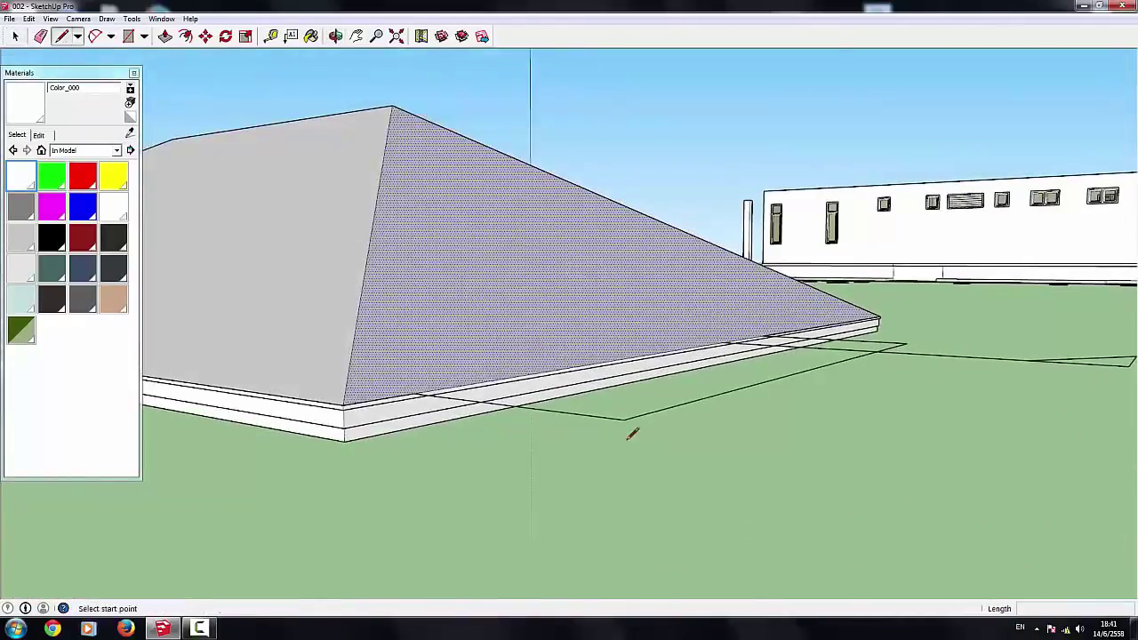
pyautogui.scroll(-3, 625, 416)
pyautogui.press('Escape')
pyautogui.scroll(4, 716, 412)
pyautogui.scroll(-1, 790, 304)
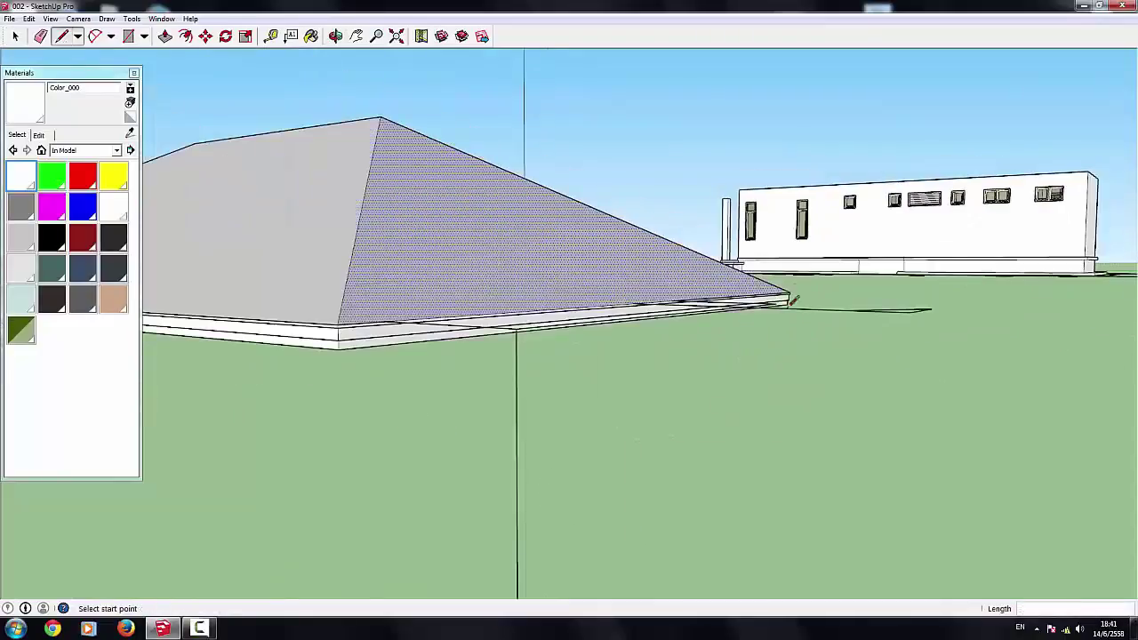
pyautogui.scroll(-3, 772, 560)
pyautogui.moveTo(772, 560); pyautogui.dragTo(464, 282, button='middle')
pyautogui.press('Escape')
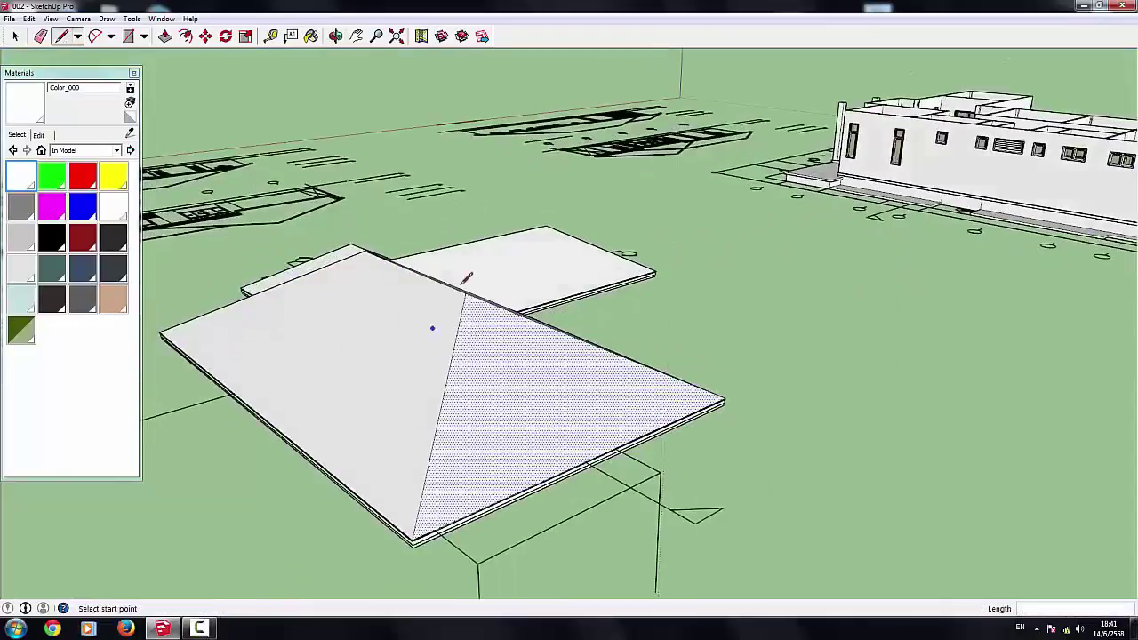
# Step: Draw the line from the roof apex to the eave, splitting the front roof face
pyautogui.scroll(2, 439, 498)
pyautogui.scroll(-4, 440, 498)
pyautogui.moveTo(439, 498); pyautogui.dragTo(762, 386, button='middle')
pyautogui.scroll(2, 500, 394)
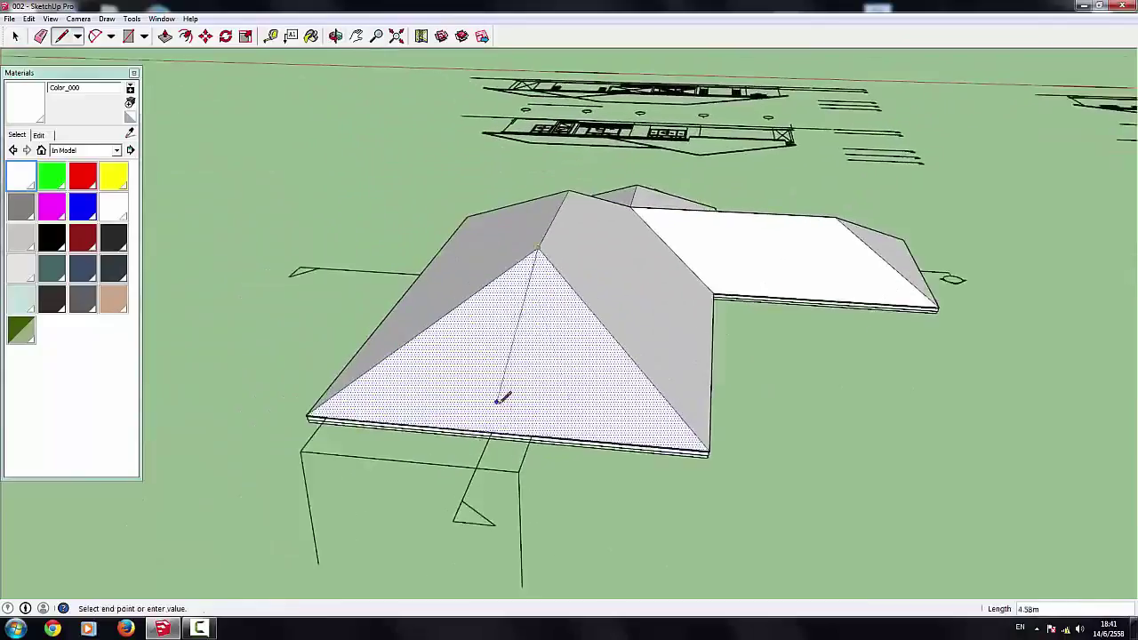
pyautogui.scroll(2, 514, 442)
pyautogui.click(503, 442)
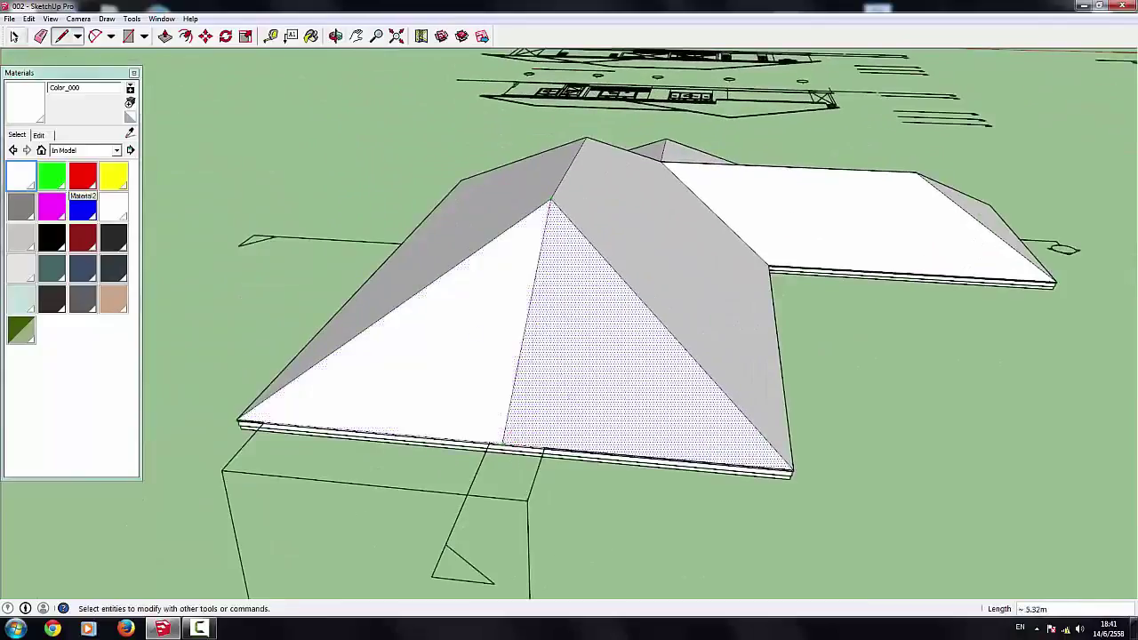
# Step: Copy the apex line down to the eave endpoint with Move and Ctrl
pyautogui.click(14, 36)
pyautogui.scroll(-3, 765, 302)
pyautogui.scroll(5, 794, 355)
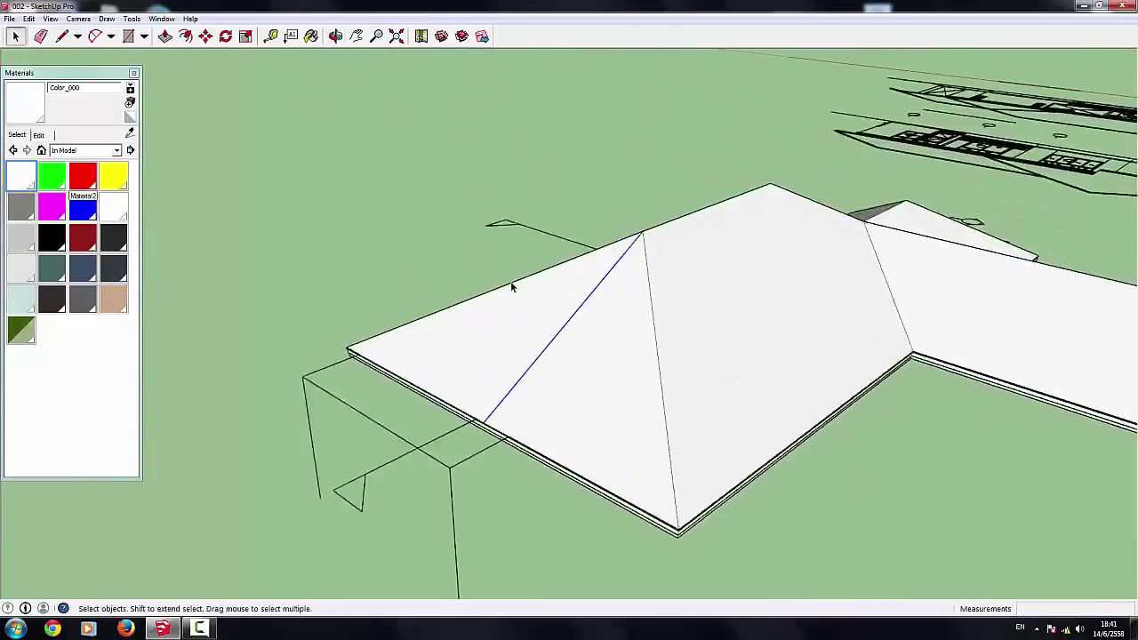
pyautogui.press('m')
pyautogui.click(651, 234)
pyautogui.press('ctrl')
pyautogui.scroll(3, 570, 373)
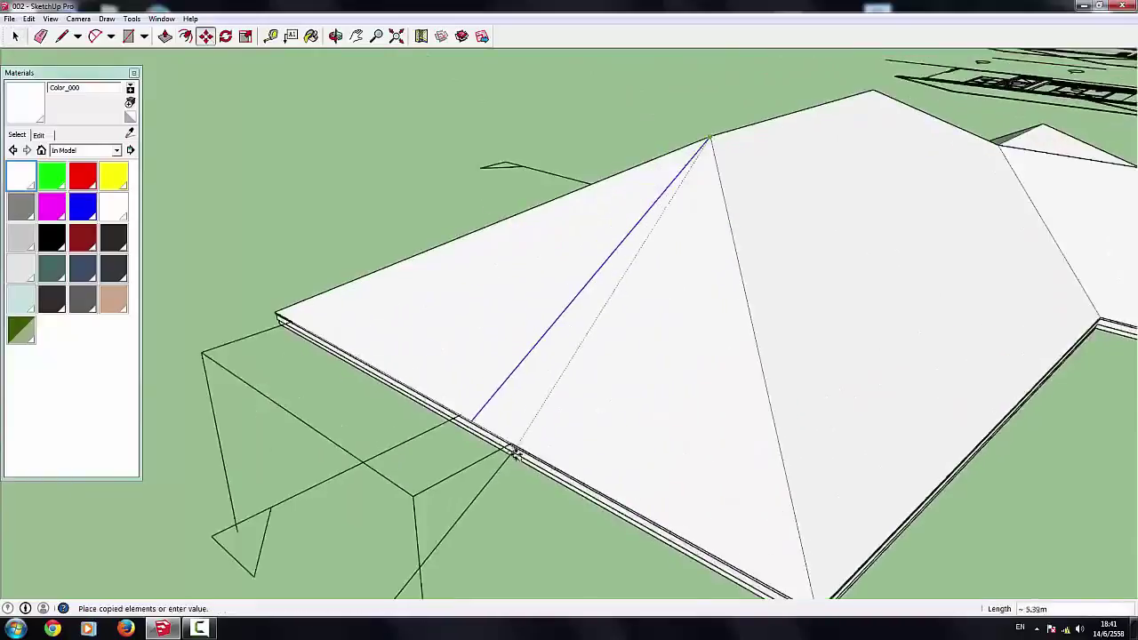
pyautogui.scroll(3, 507, 440)
pyautogui.click(502, 420)
# Step: Copy the line again from the eave endpoint to the slab corner
pyautogui.click(501, 423)
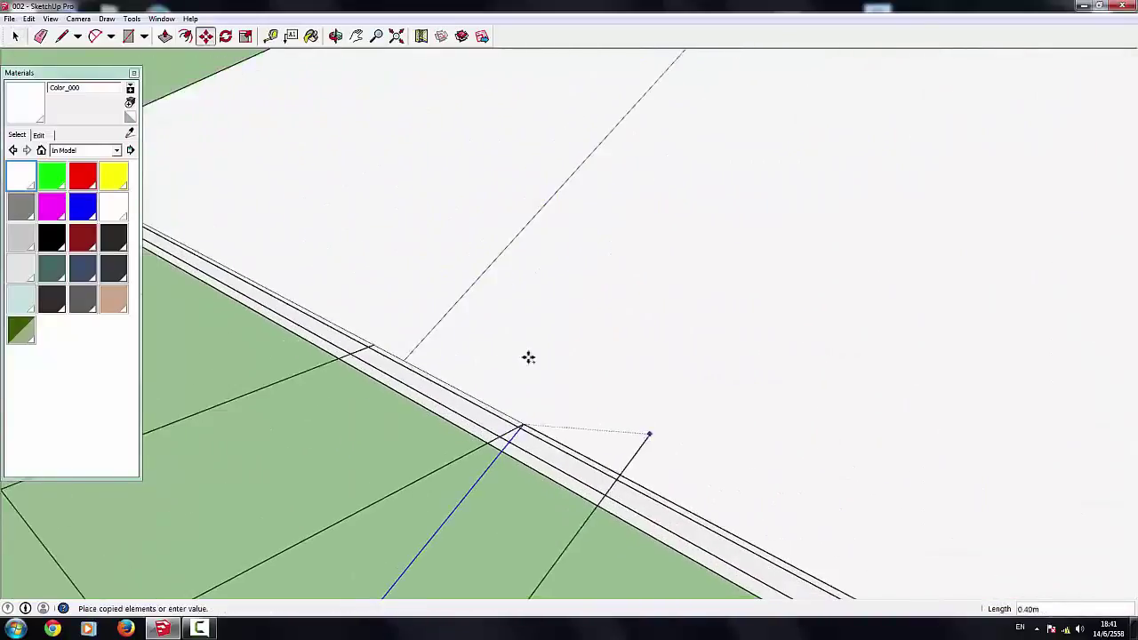
pyautogui.scroll(-4, 525, 356)
pyautogui.scroll(-1, 400, 258)
pyautogui.scroll(2, 383, 245)
pyautogui.scroll(2, 338, 263)
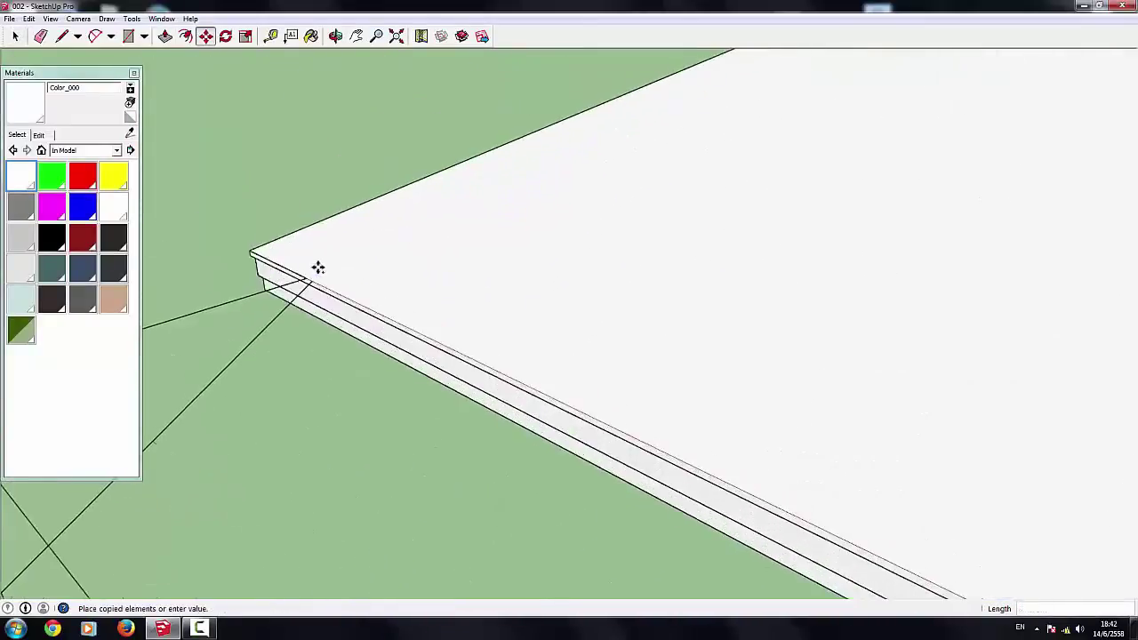
pyautogui.click(304, 279)
pyautogui.scroll(-3, 478, 293)
# Step: Select the front roof face and its diagonal edge near the eave corner
pyautogui.scroll(-3, 614, 377)
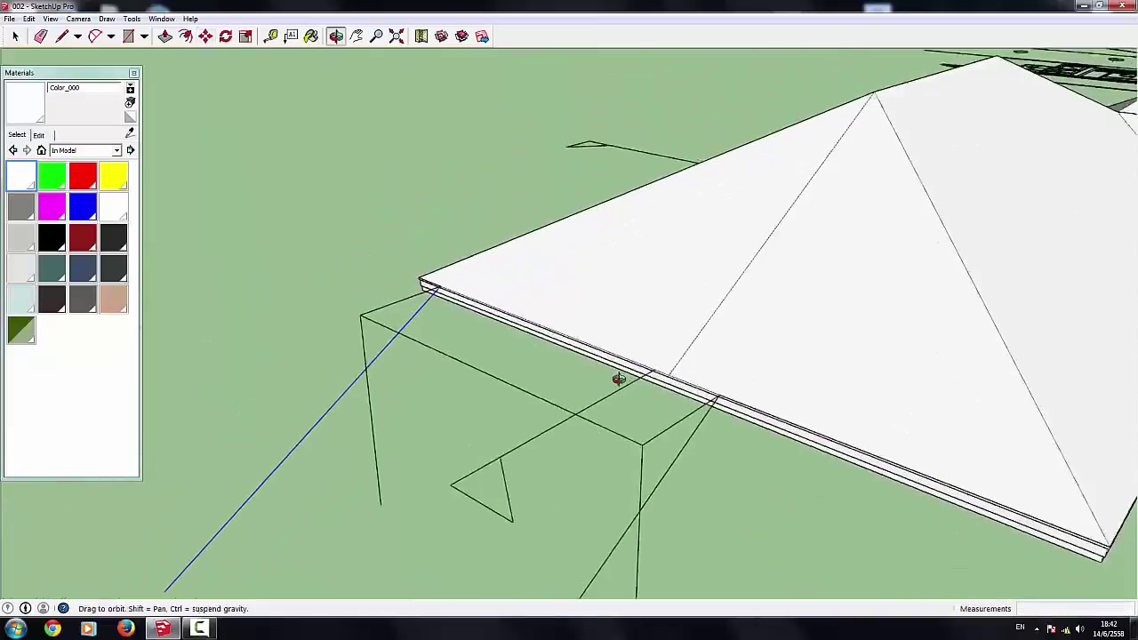
pyautogui.moveTo(614, 376); pyautogui.dragTo(808, 341, button='middle')
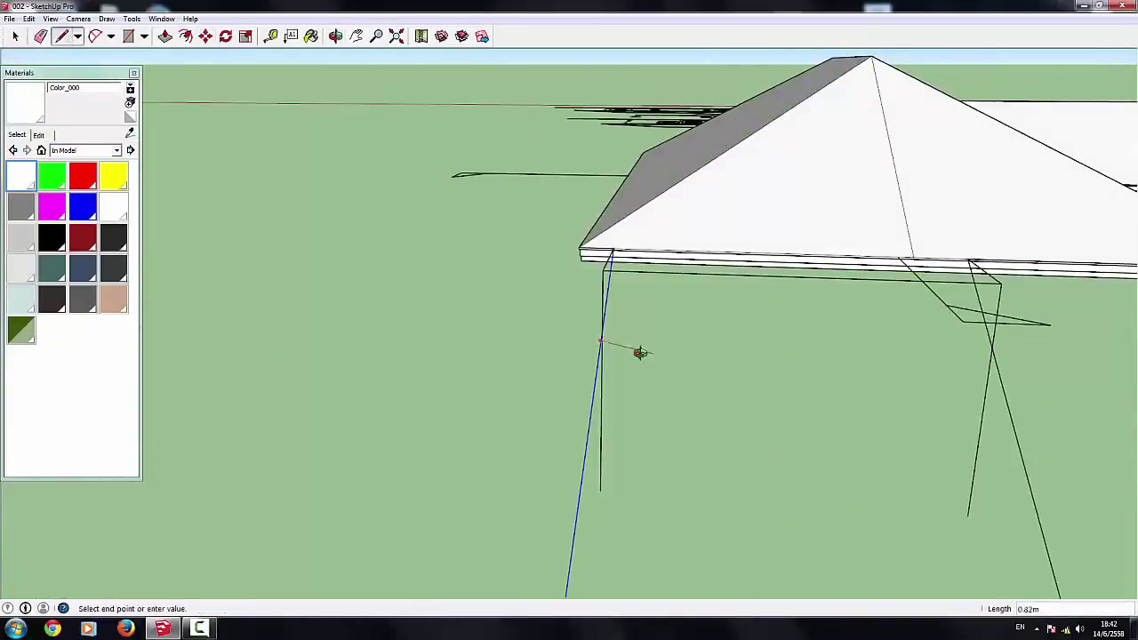
pyautogui.scroll(-3, 641, 353)
pyautogui.moveTo(641, 353); pyautogui.dragTo(757, 330, button='middle')
pyautogui.press('Escape')
pyautogui.scroll(3, 755, 237)
pyautogui.scroll(2, 749, 257)
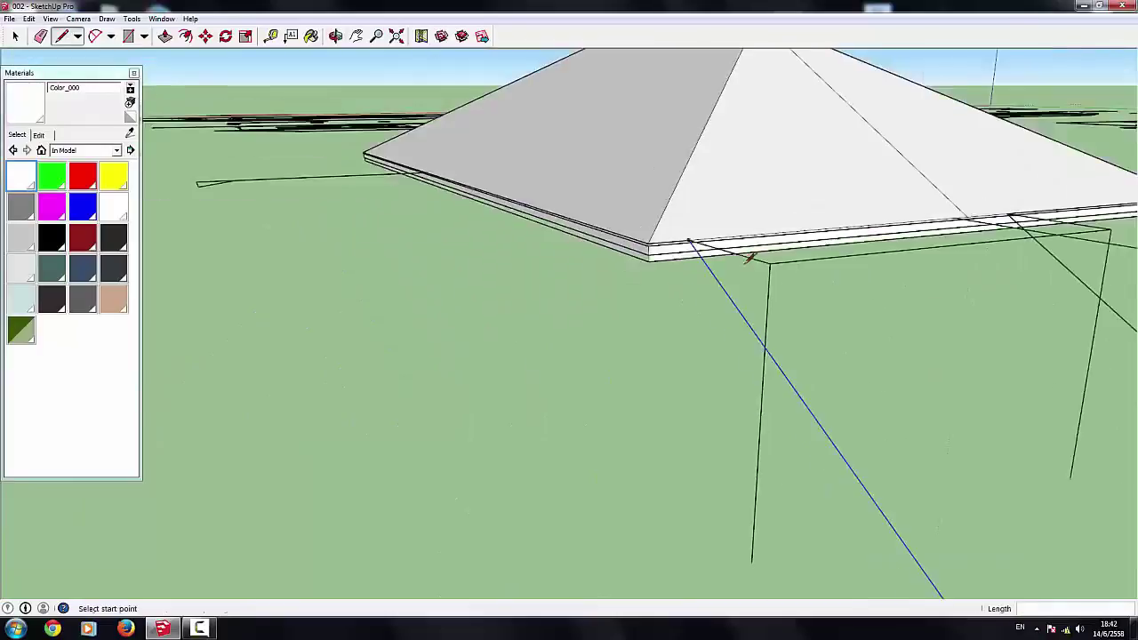
pyautogui.scroll(-3, 667, 249)
pyautogui.scroll(-3, 584, 241)
pyautogui.scroll(1, 480, 178)
pyautogui.press('space')
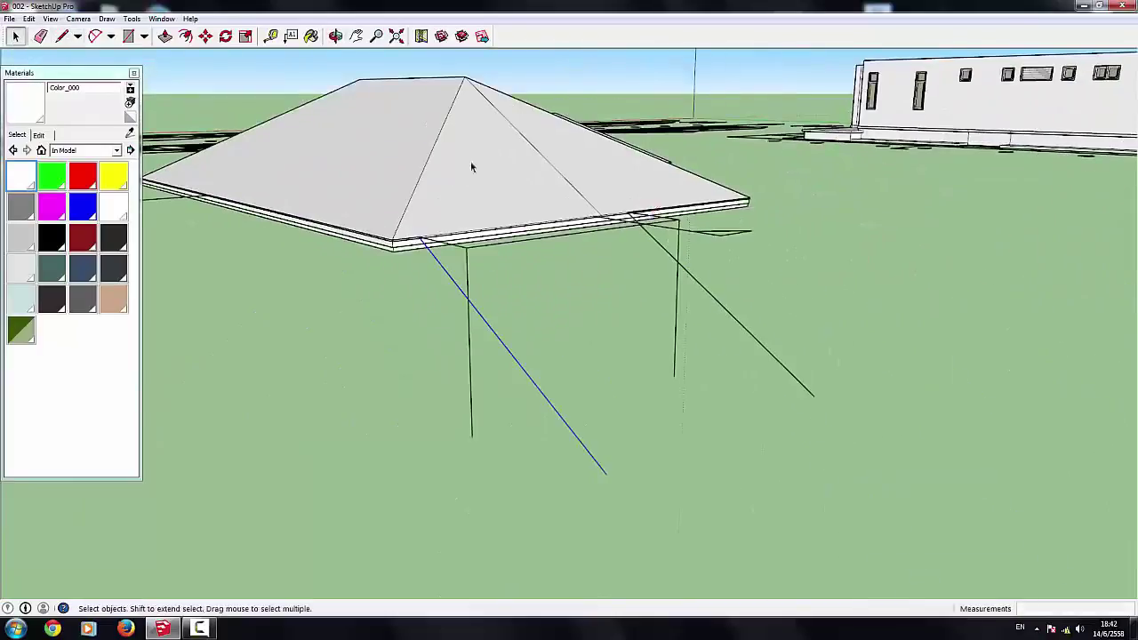
pyautogui.click(472, 166)
pyautogui.scroll(5, 505, 252)
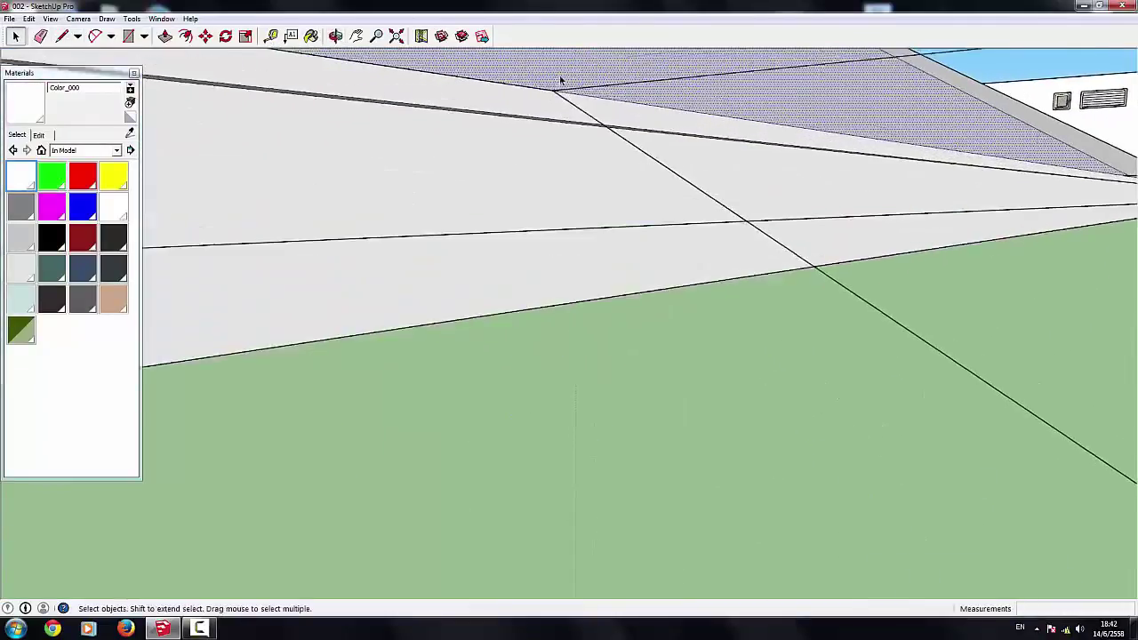
pyautogui.moveTo(561, 80); pyautogui.dragTo(533, 134, button='middle')
pyautogui.click(579, 132)
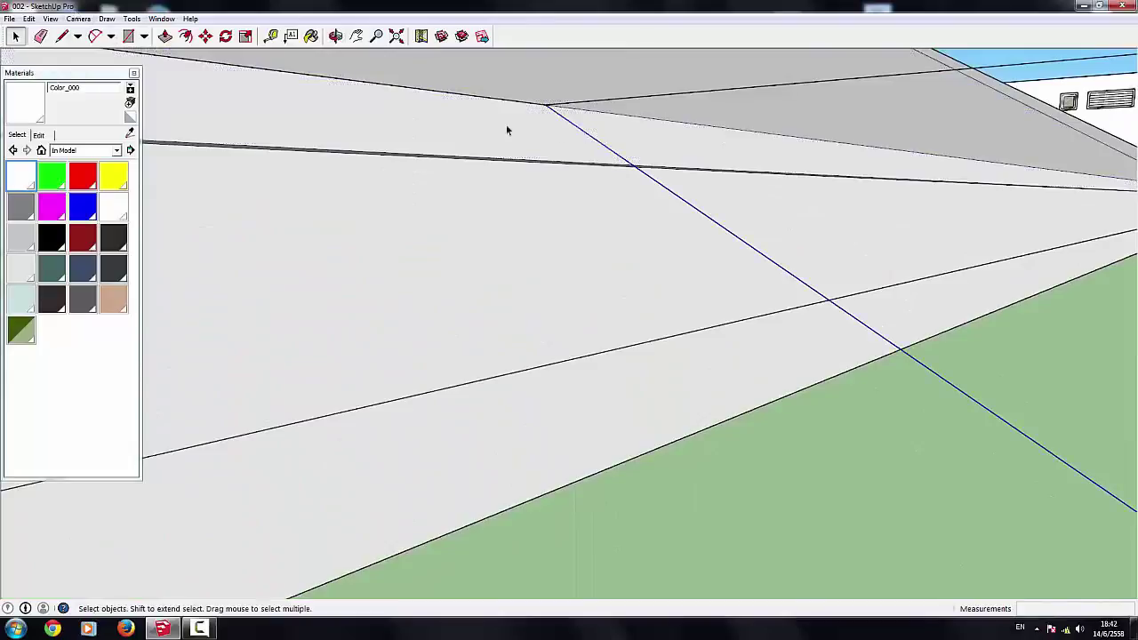
# Step: Draw vertical lines on the wall under the eave, splitting the hatched face
pyautogui.keyDown('shift'); pyautogui.click(507, 129); pyautogui.keyUp('shift')
pyautogui.click(545, 161)
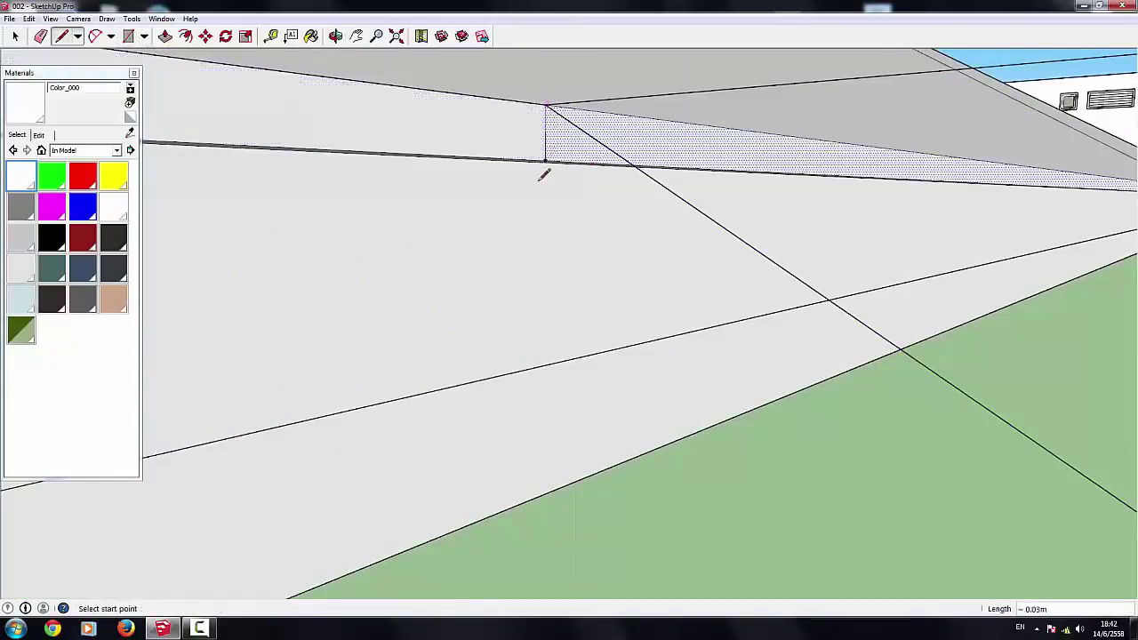
pyautogui.moveTo(541, 170); pyautogui.dragTo(572, 163, button='middle')
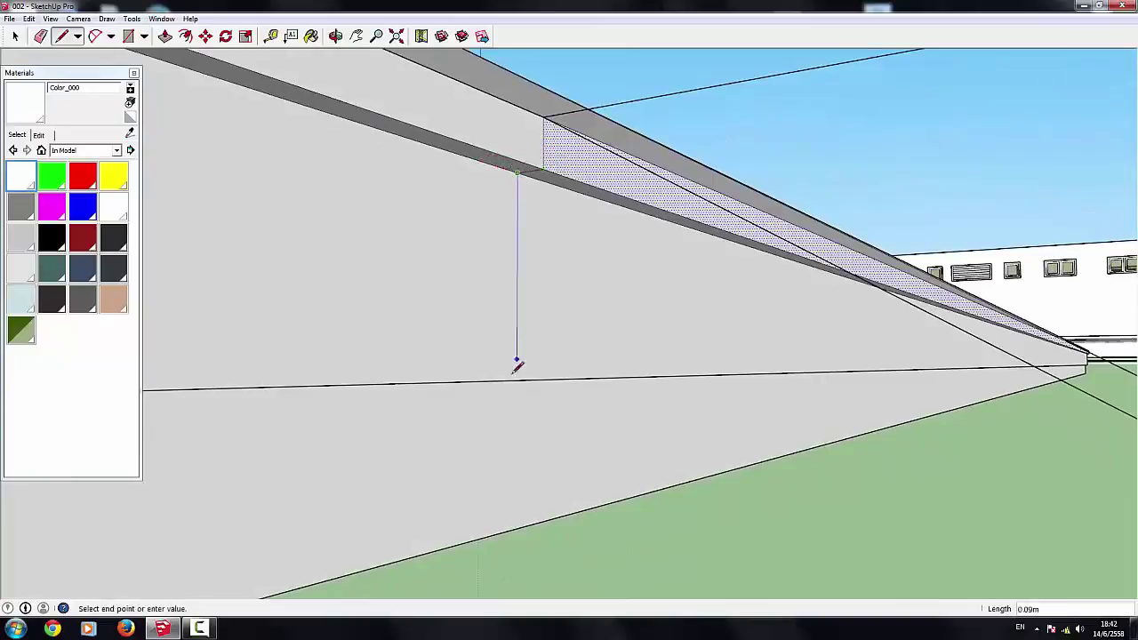
pyautogui.moveTo(522, 368)
pyautogui.mouseDown(button='middle')
pyautogui.moveTo(706, 84)
pyautogui.moveTo(594, 202)
pyautogui.mouseUp(button='middle')
pyautogui.scroll(2, 593, 201)
pyautogui.scroll(2, 589, 194)
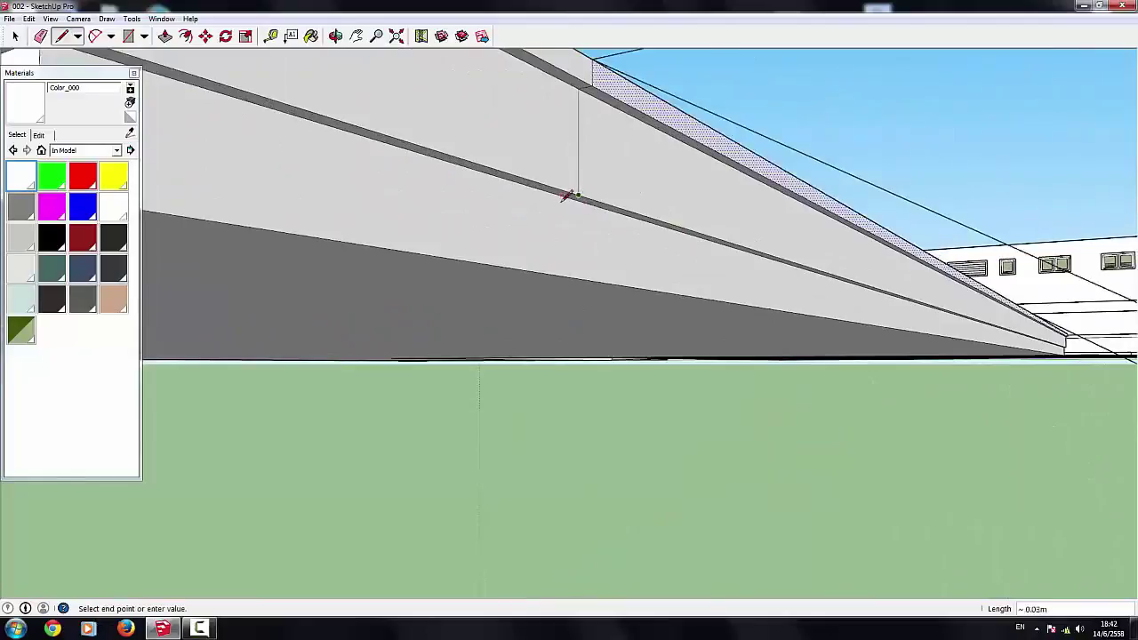
pyautogui.scroll(1, 569, 194)
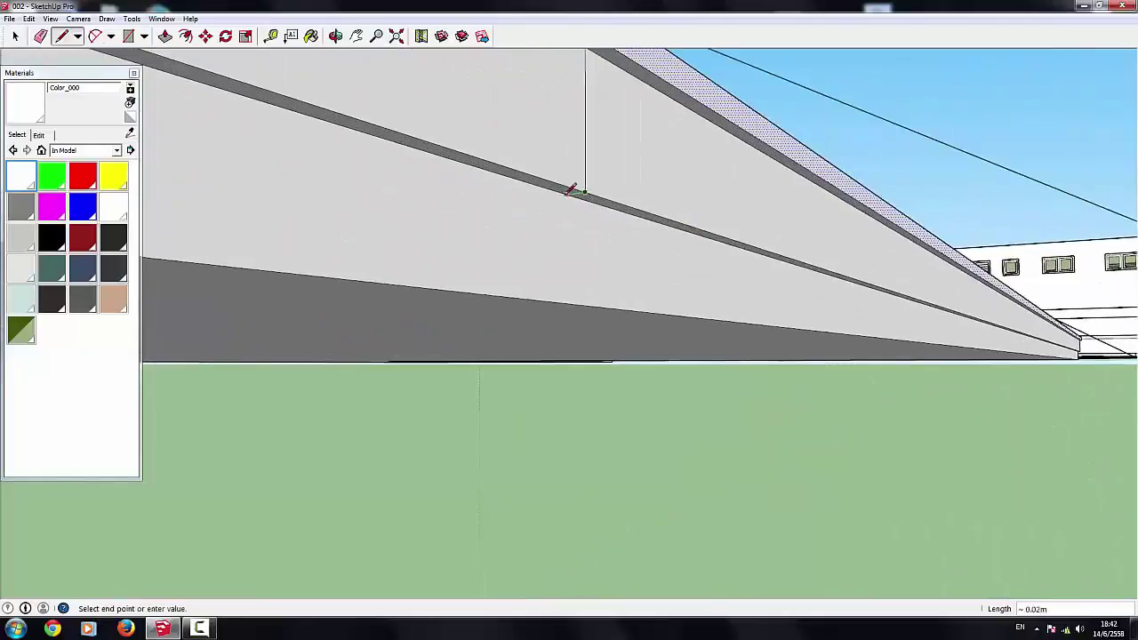
pyautogui.click(566, 303)
pyautogui.scroll(-2, 563, 294)
pyautogui.moveTo(724, 231); pyautogui.dragTo(790, 256, button='middle')
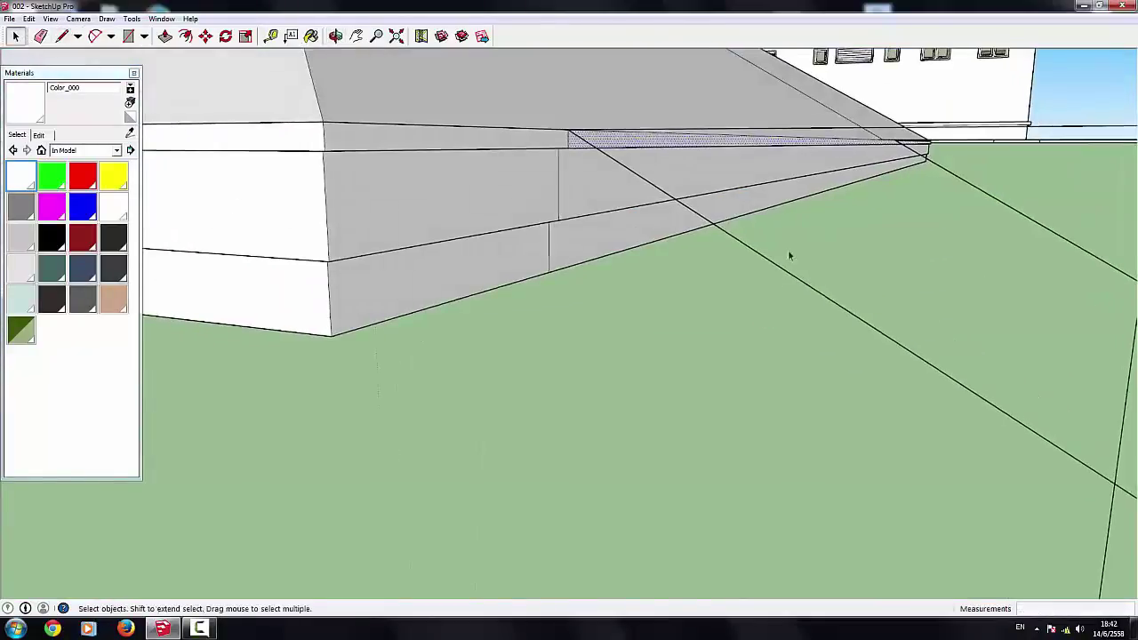
pyautogui.scroll(2, 536, 106)
# Step: Shift the fascia edge down by about 0.02 m
pyautogui.click(206, 35)
pyautogui.moveTo(498, 107); pyautogui.dragTo(580, 176, button='middle')
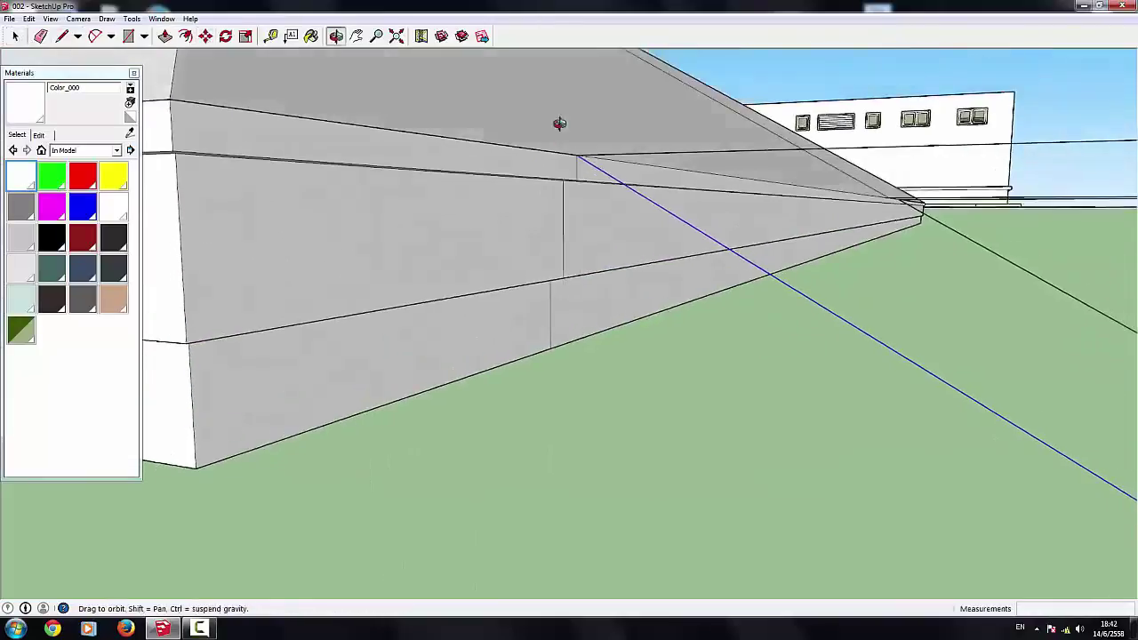
pyautogui.click(572, 182)
pyautogui.click(571, 216)
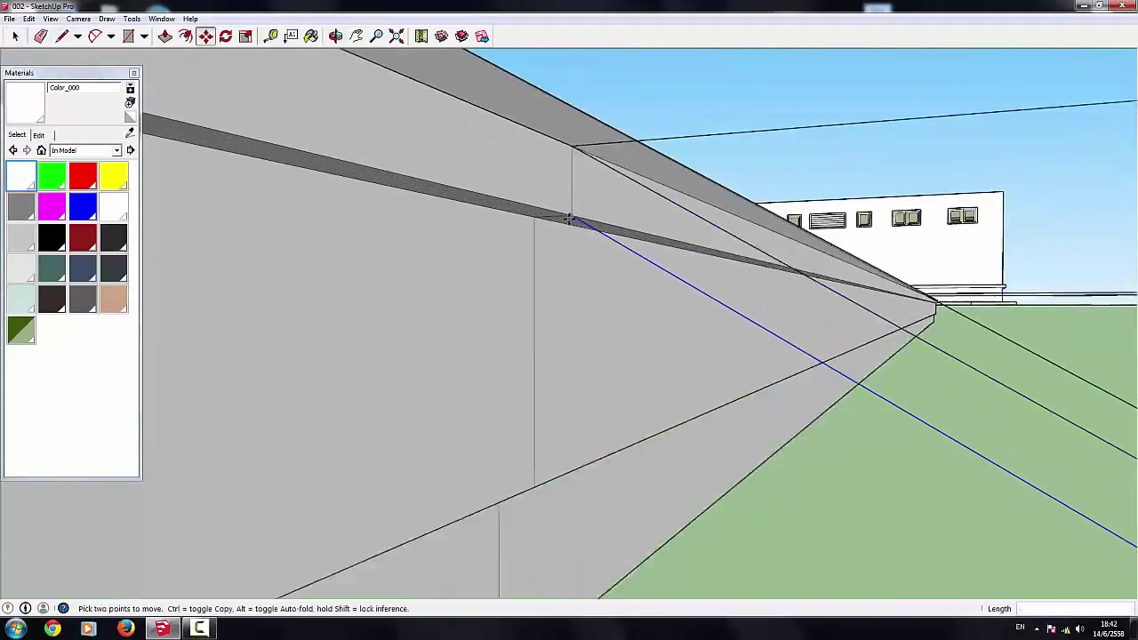
pyautogui.click(534, 217)
pyautogui.click(531, 220)
# Step: Place a slightly lowered copy of the sloped roof edge using Move with Ctrl
pyautogui.press('ctrl')
pyautogui.click(531, 220)
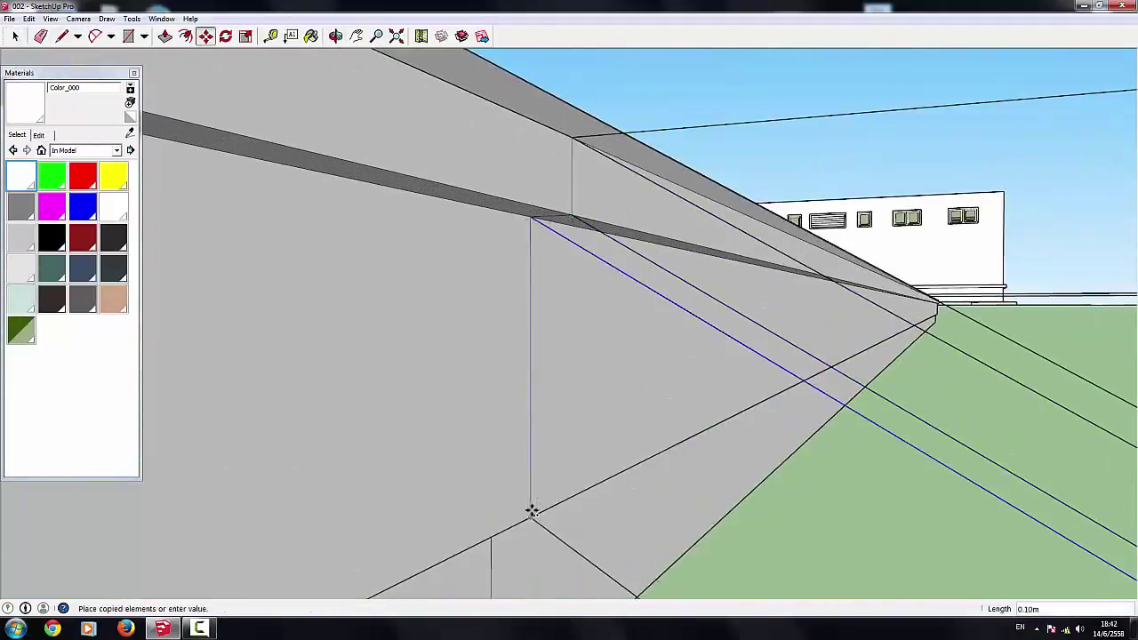
pyautogui.scroll(-5, 531, 513)
pyautogui.scroll(3, 617, 249)
pyautogui.scroll(2, 623, 236)
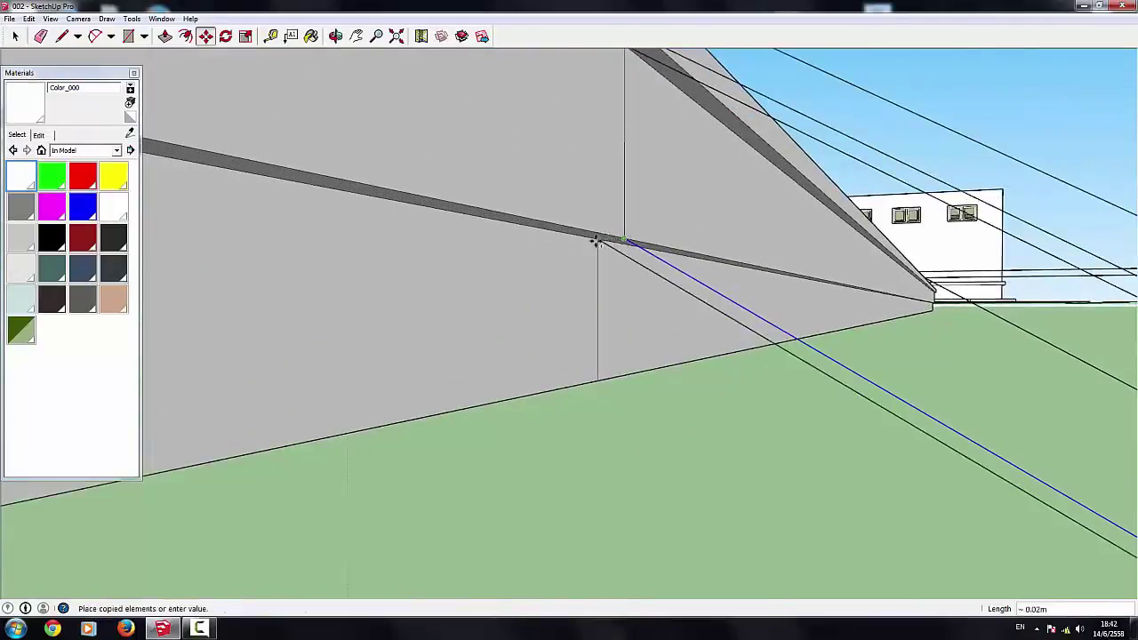
pyautogui.click(598, 382)
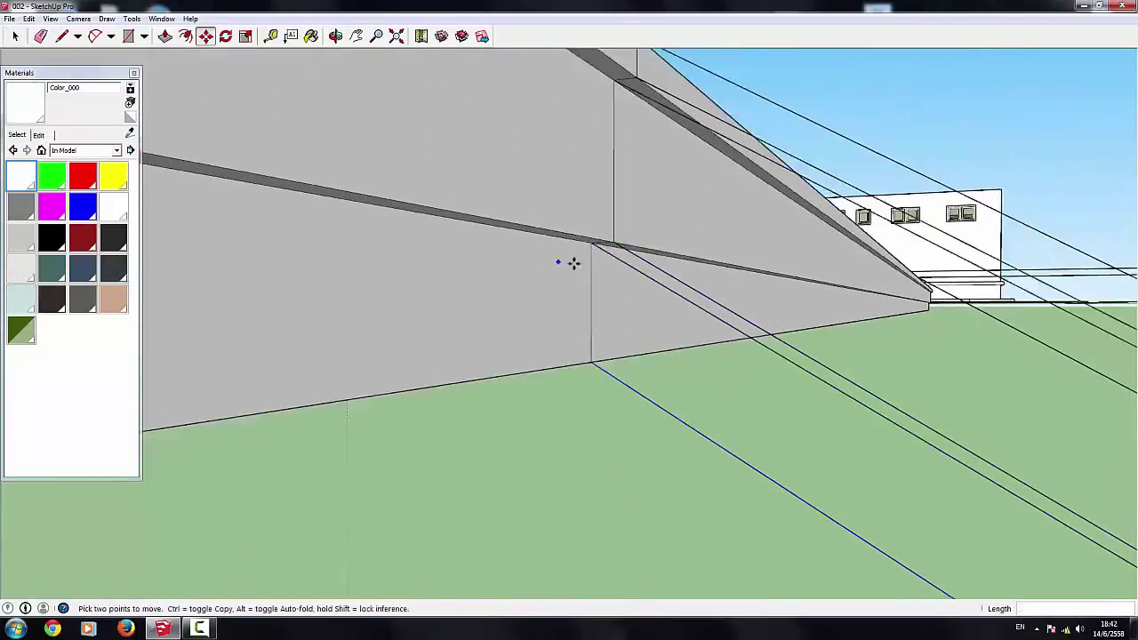
pyautogui.scroll(-3, 574, 261)
pyautogui.scroll(-3, 548, 256)
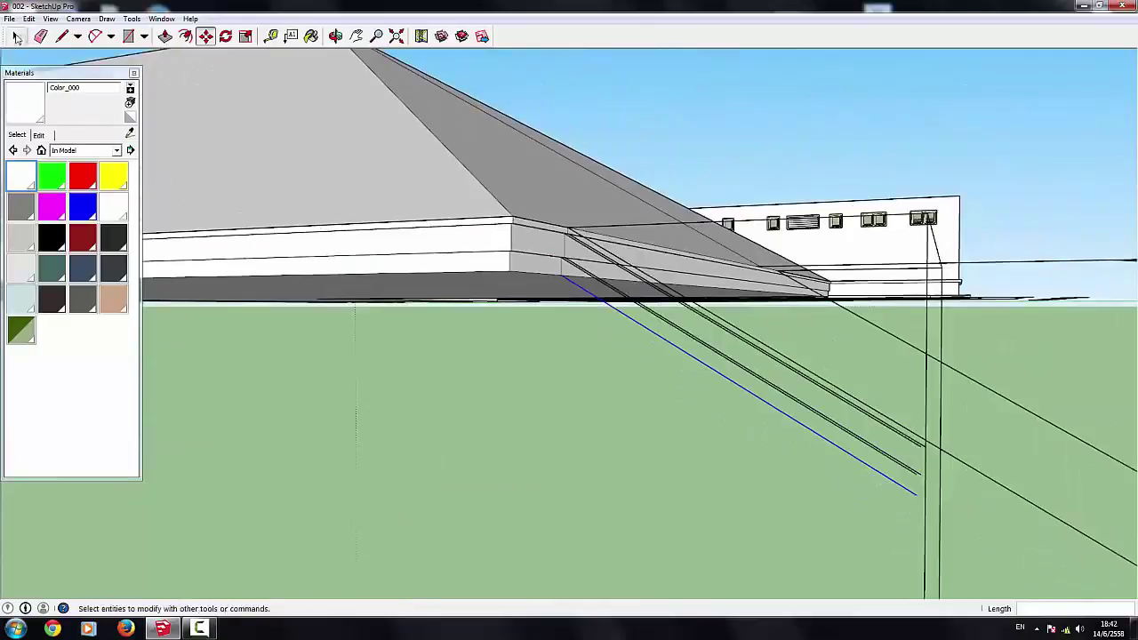
# Step: Draw an edge closing the beam outline to form its end face
pyautogui.click(15, 36)
pyautogui.scroll(-3, 626, 359)
pyautogui.moveTo(625, 359)
pyautogui.mouseDown(button='middle')
pyautogui.moveTo(564, 422)
pyautogui.moveTo(549, 386)
pyautogui.mouseUp(button='middle')
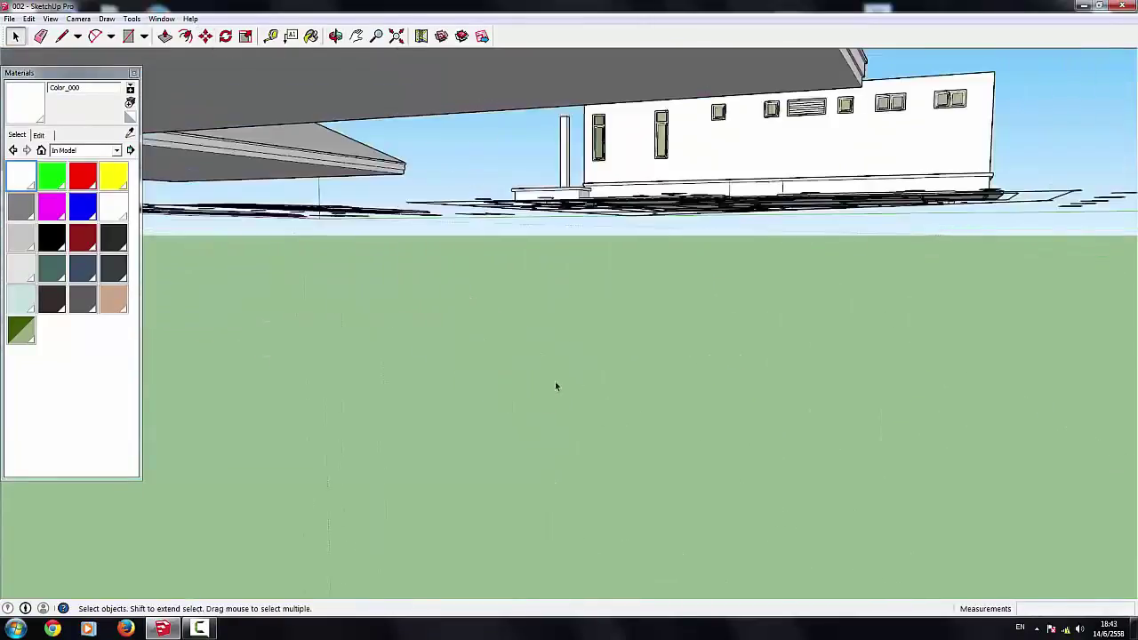
pyautogui.scroll(-2, 556, 386)
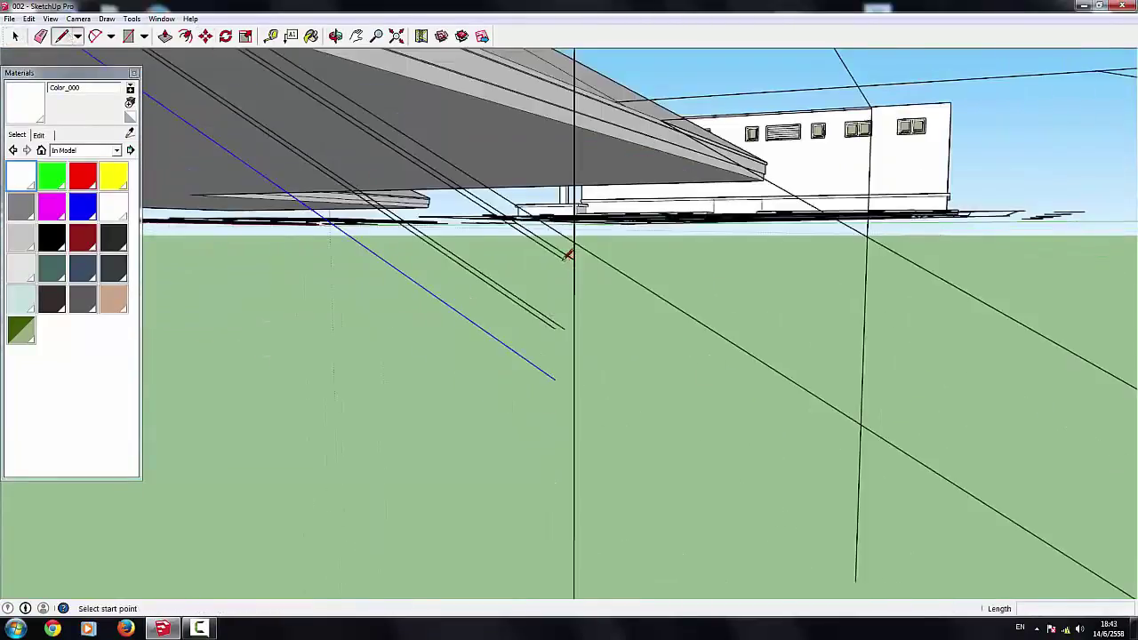
pyautogui.scroll(1, 580, 259)
pyautogui.press('Escape')
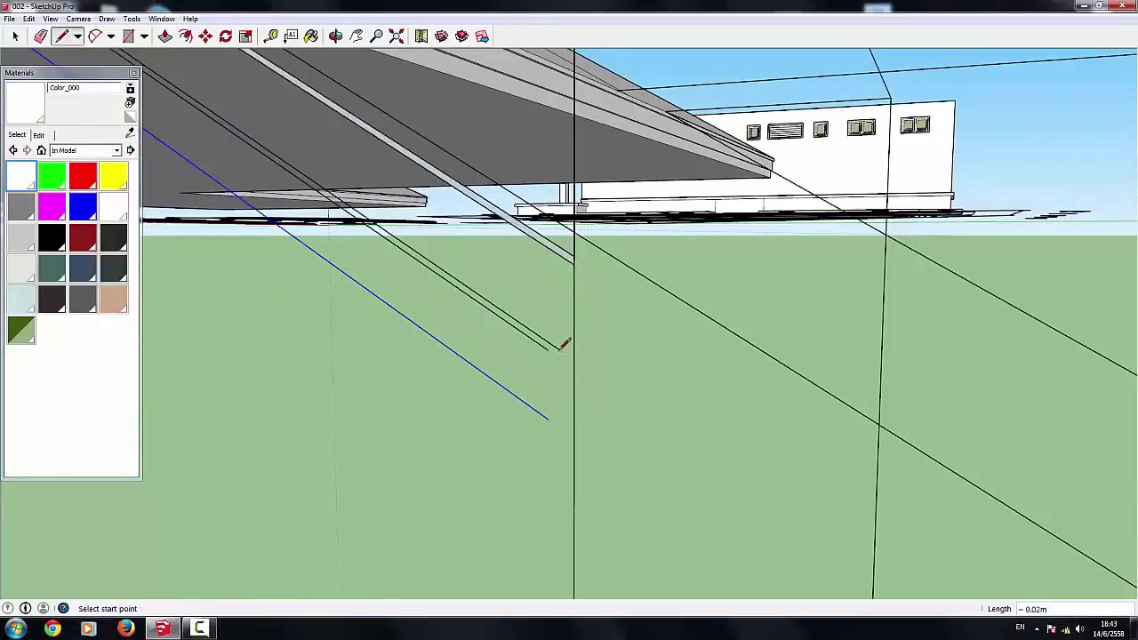
pyautogui.moveTo(561, 347); pyautogui.dragTo(573, 357)
pyautogui.click(575, 366)
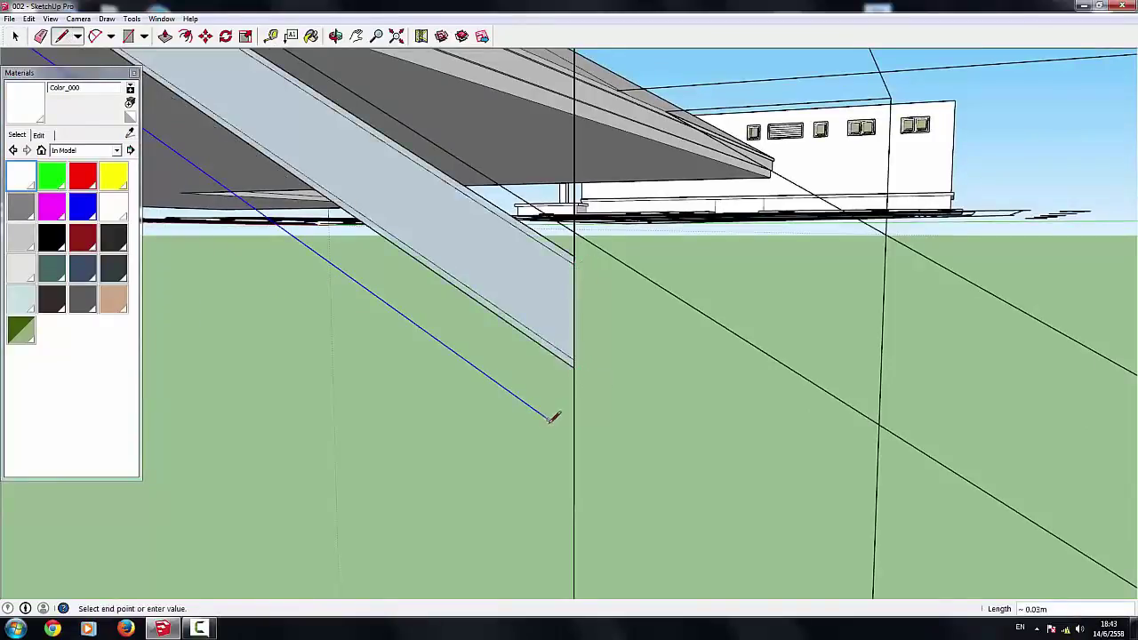
pyautogui.press('Escape')
# Step: Orbit around the slab and zoom in on the sloped strip at its corner
pyautogui.scroll(-5, 614, 324)
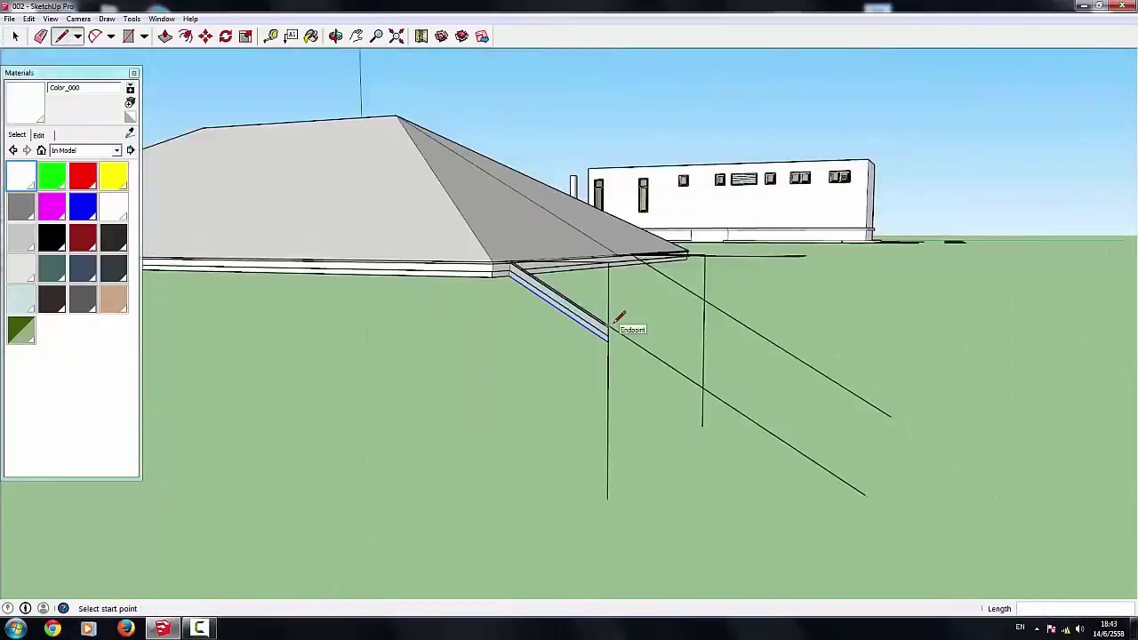
pyautogui.scroll(2, 620, 320)
pyautogui.scroll(2, 622, 322)
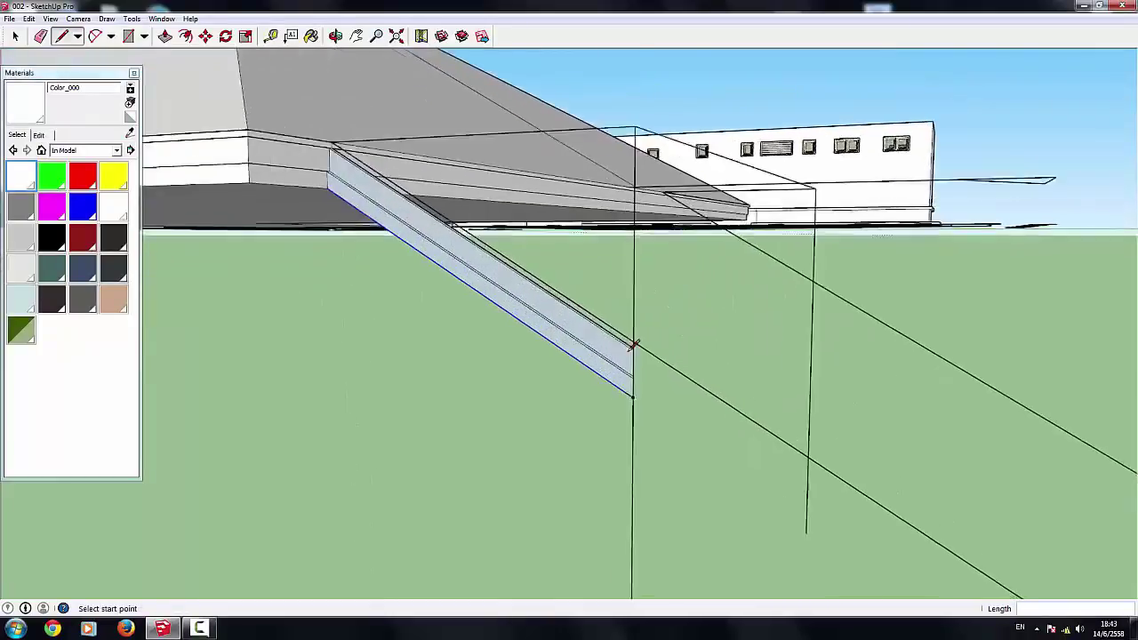
pyautogui.scroll(2, 631, 325)
pyautogui.scroll(1, 644, 327)
pyautogui.scroll(-3, 650, 317)
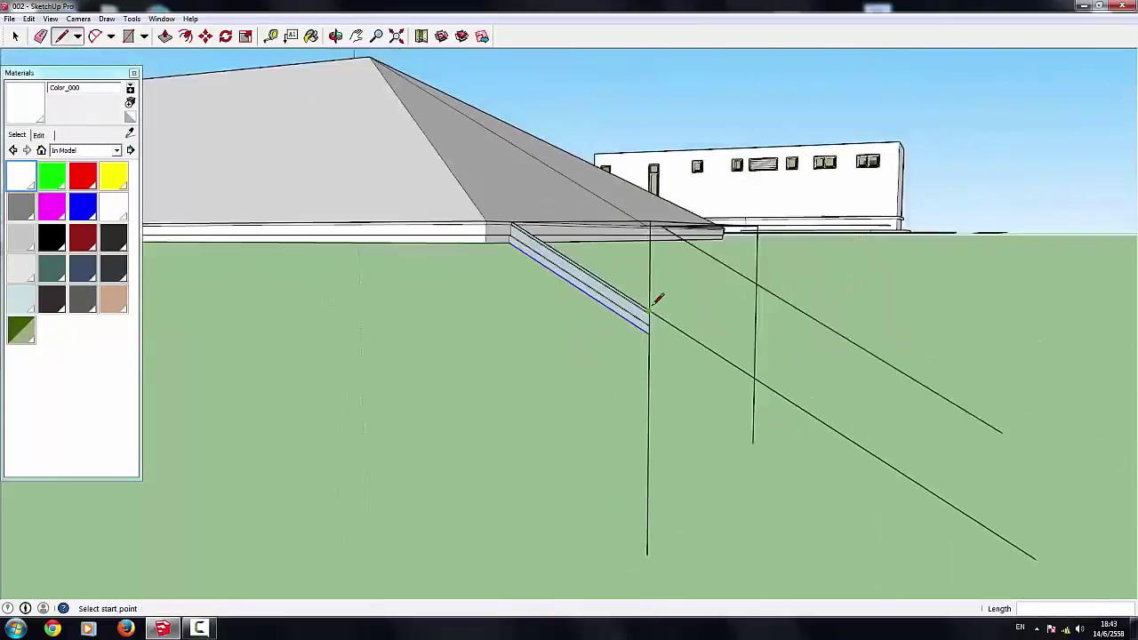
pyautogui.scroll(-2, 656, 297)
pyautogui.press('space')
pyautogui.moveTo(623, 333); pyautogui.dragTo(957, 480, button='middle')
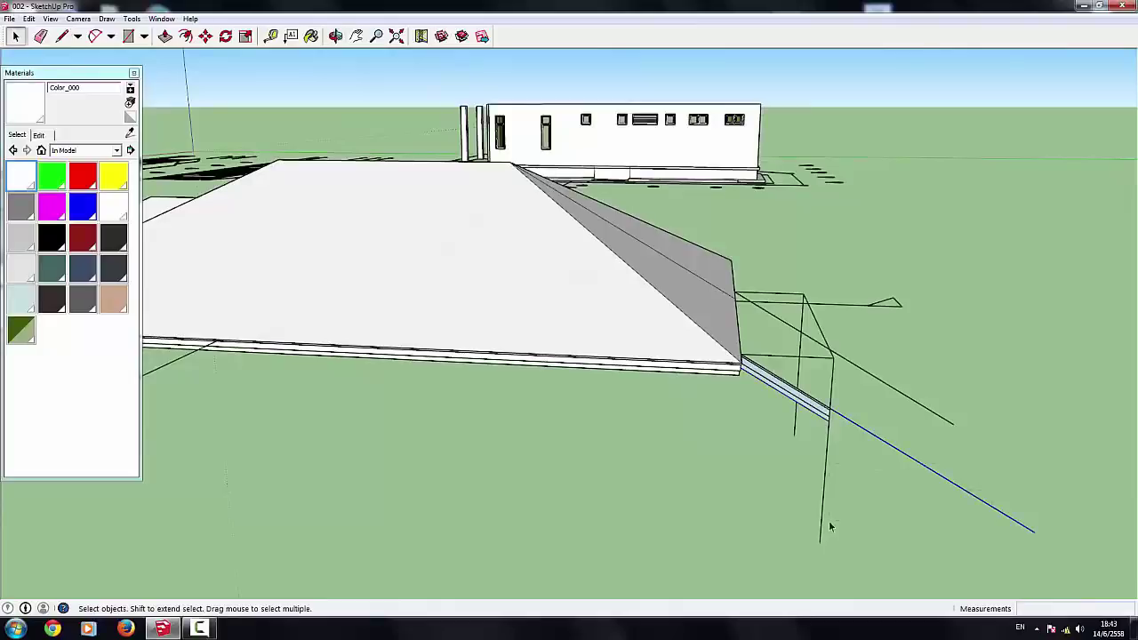
pyautogui.moveTo(801, 427); pyautogui.dragTo(775, 406, button='middle')
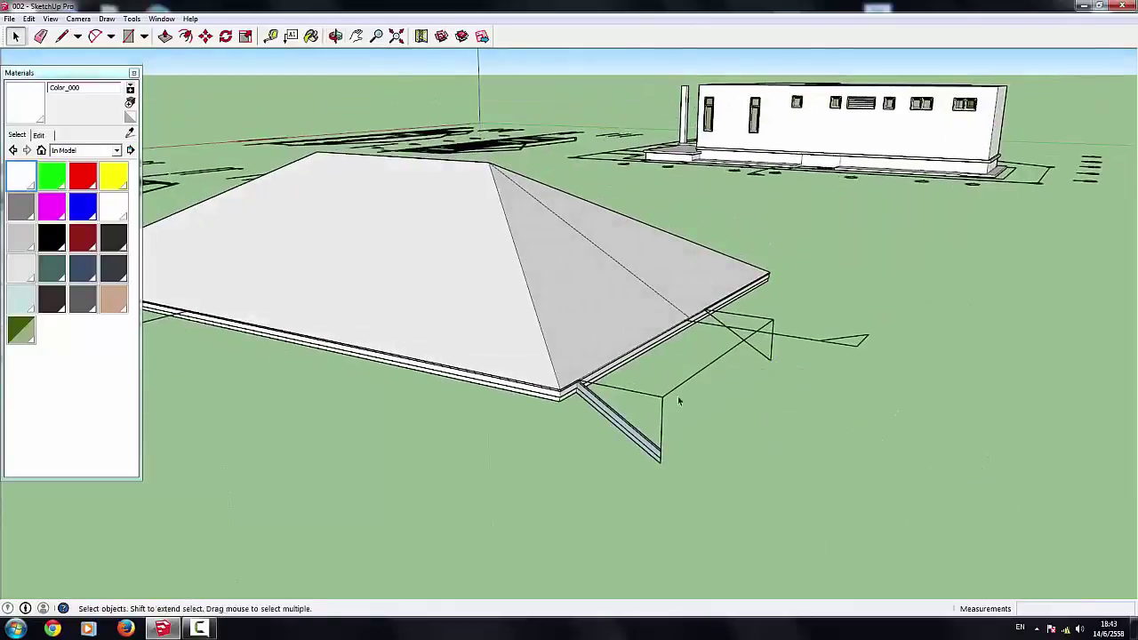
pyautogui.scroll(-3, 774, 391)
pyautogui.moveTo(774, 391)
pyautogui.mouseDown(button='middle')
pyautogui.moveTo(422, 424)
pyautogui.moveTo(145, 326)
pyautogui.mouseUp(button='middle')
pyautogui.scroll(5, 245, 345)
# Step: Extrude the sloped edge strip into a large new roof slab
pyautogui.scroll(3, 245, 345)
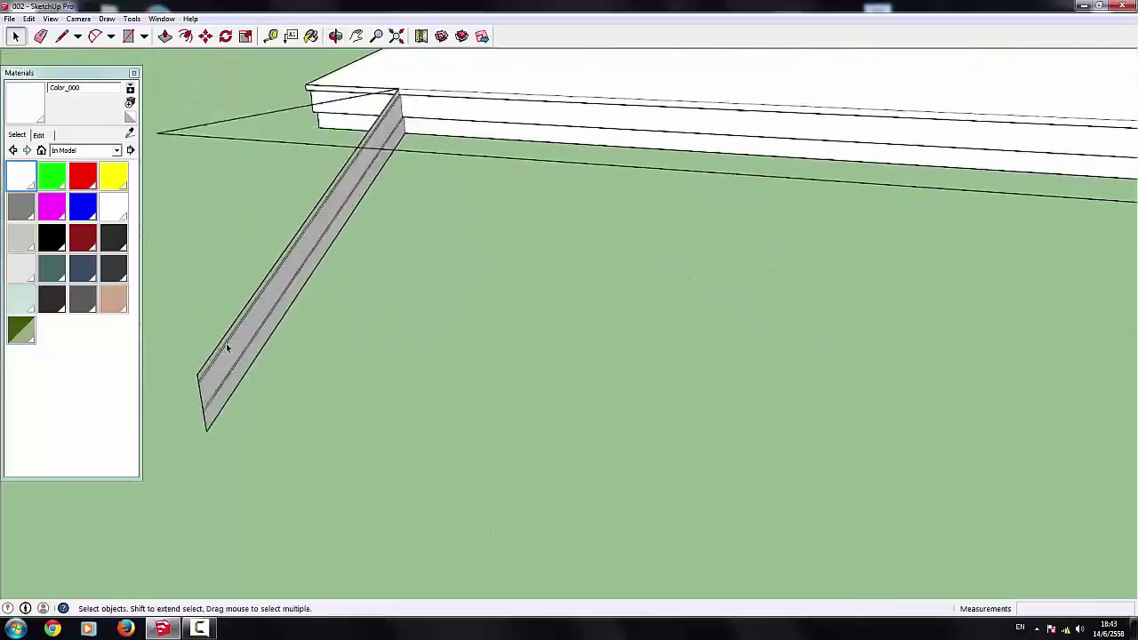
pyautogui.scroll(2, 229, 345)
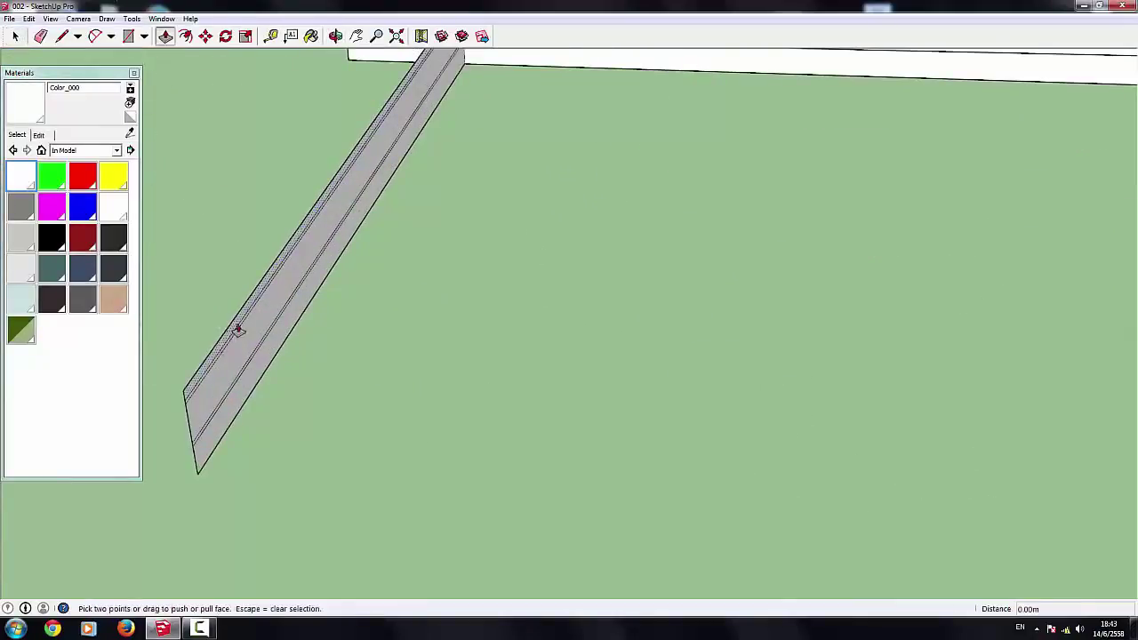
pyautogui.click(239, 331)
pyautogui.click(1062, 247)
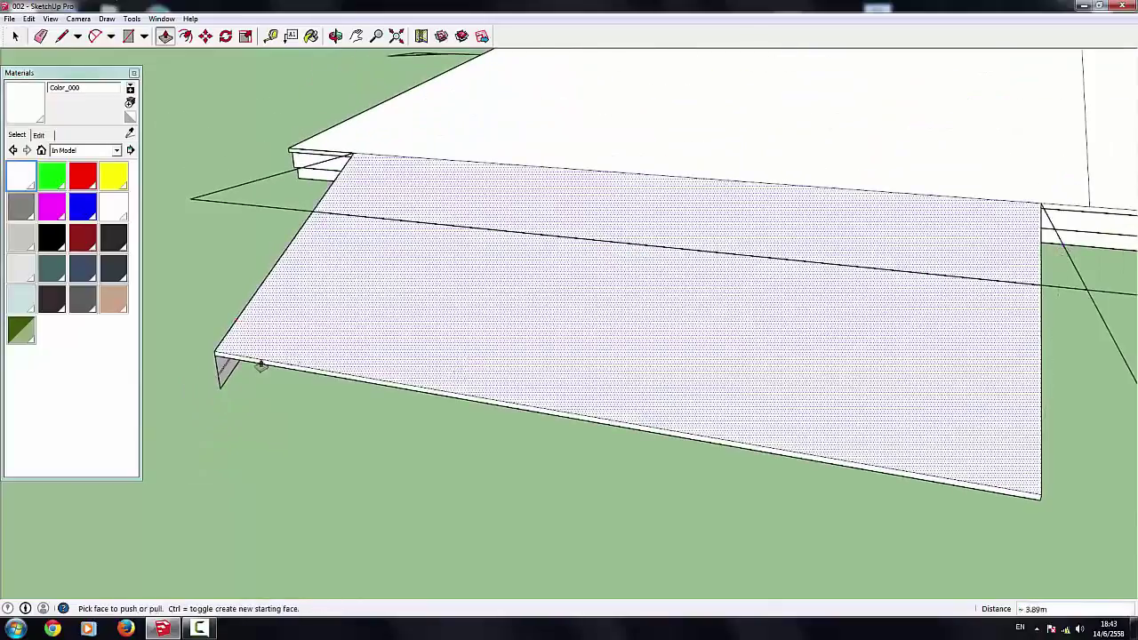
pyautogui.moveTo(260, 365)
pyautogui.mouseDown(button='middle')
pyautogui.moveTo(198, 241)
pyautogui.moveTo(219, 270)
pyautogui.mouseUp(button='middle')
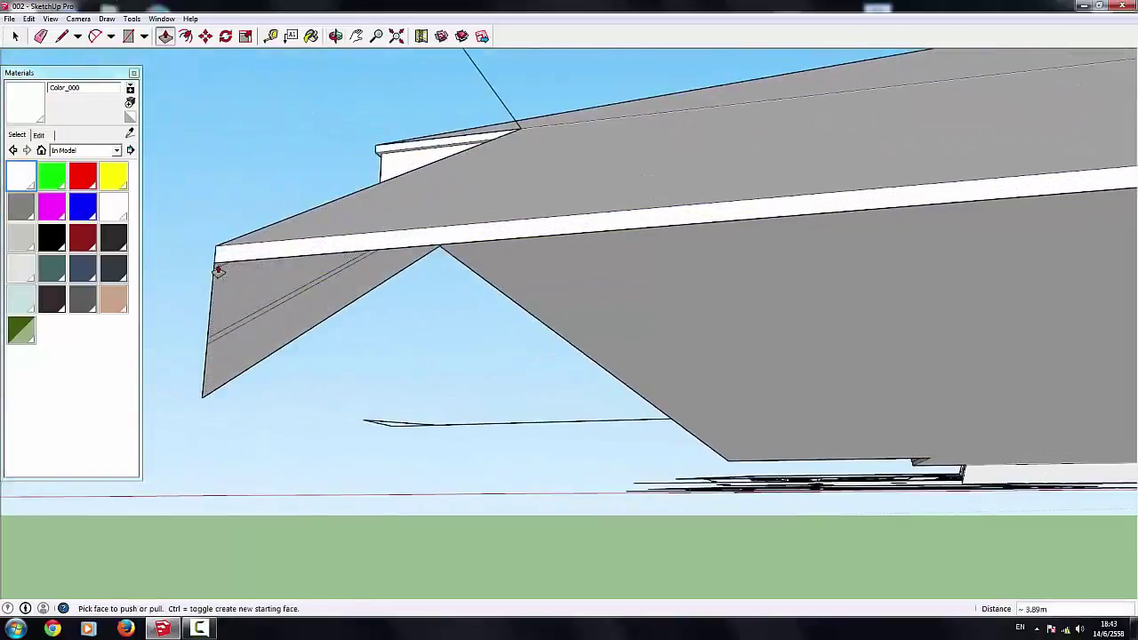
# Step: Push out the new slab's side face
pyautogui.click(218, 271)
pyautogui.scroll(-3, 503, 335)
pyautogui.scroll(-2, 655, 318)
pyautogui.scroll(2, 680, 321)
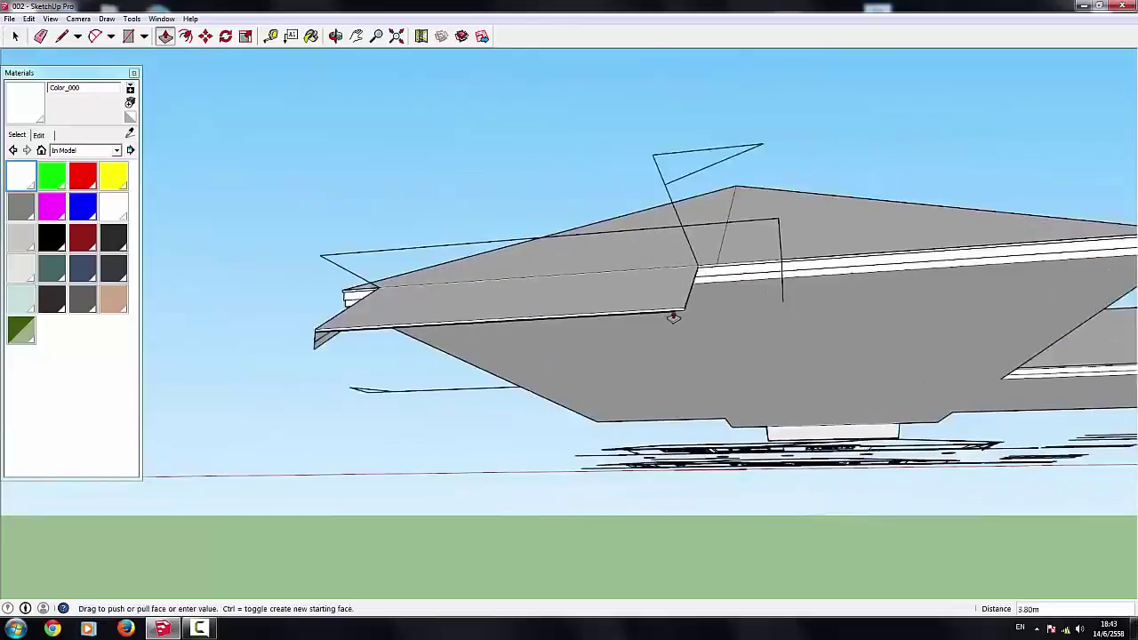
pyautogui.scroll(2, 675, 316)
pyautogui.click(698, 314)
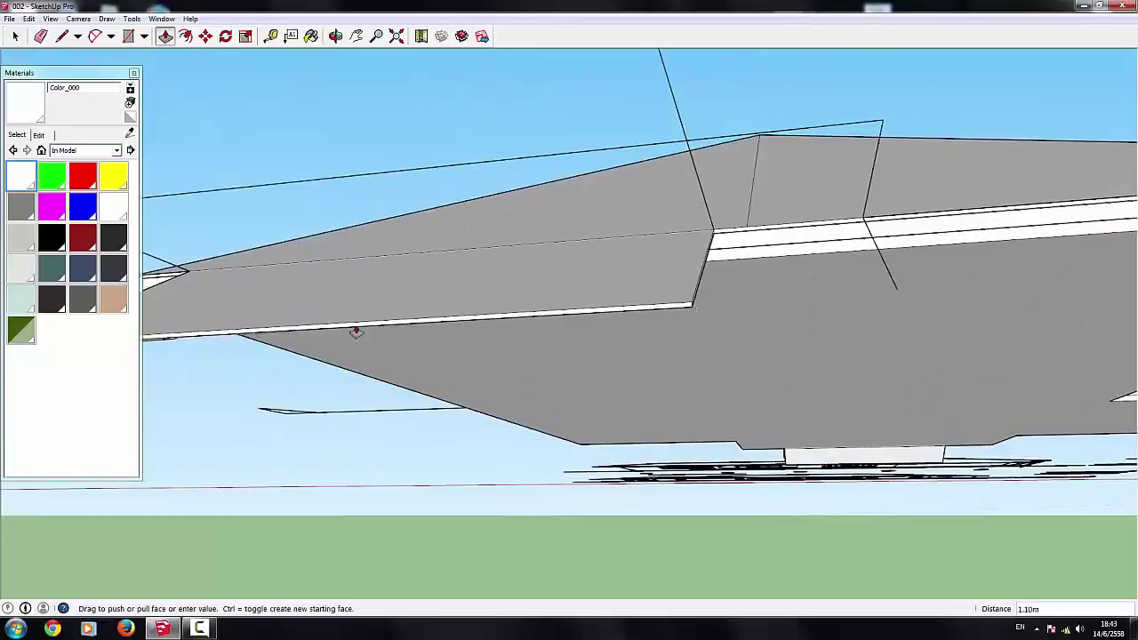
pyautogui.scroll(2, 737, 330)
# Step: Extend the first fascia face out to the 3.89 m offset
pyautogui.moveTo(767, 330)
pyautogui.mouseDown(button='middle')
pyautogui.moveTo(239, 248)
pyautogui.moveTo(584, 267)
pyautogui.moveTo(595, 213)
pyautogui.moveTo(1012, 190)
pyautogui.moveTo(401, 198)
pyautogui.mouseUp(button='middle')
pyautogui.click(485, 224)
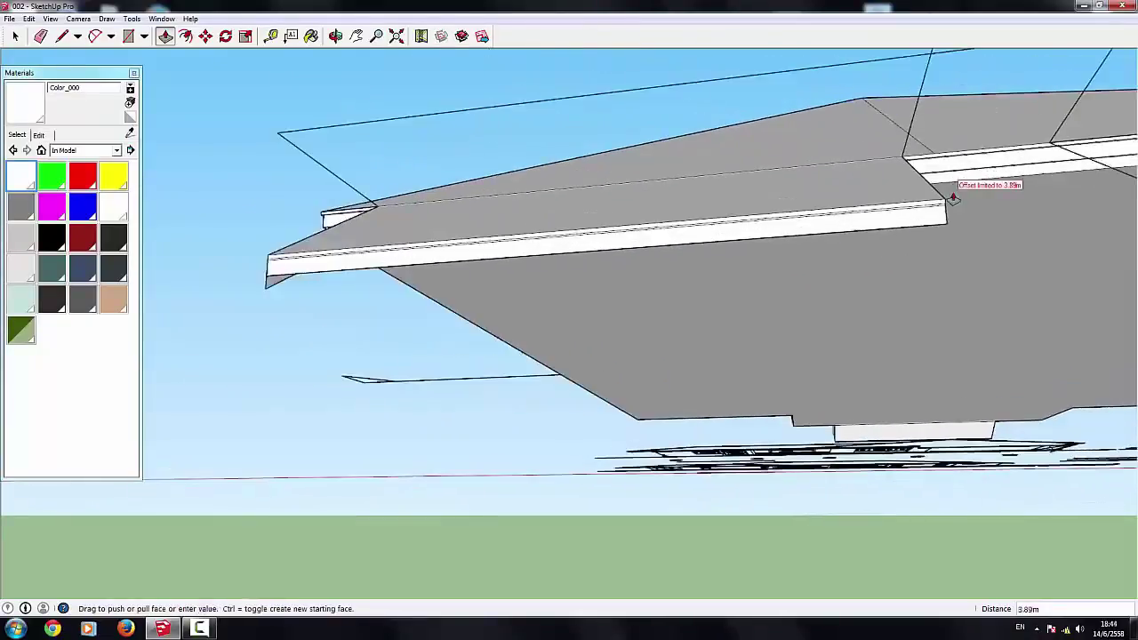
pyautogui.click(974, 222)
# Step: Push the other fascia face out 3.89 m so it joins the adjacent fascia strips
pyautogui.moveTo(981, 231)
pyautogui.mouseDown(button='middle')
pyautogui.moveTo(590, 246)
pyautogui.moveTo(464, 285)
pyautogui.mouseUp(button='middle')
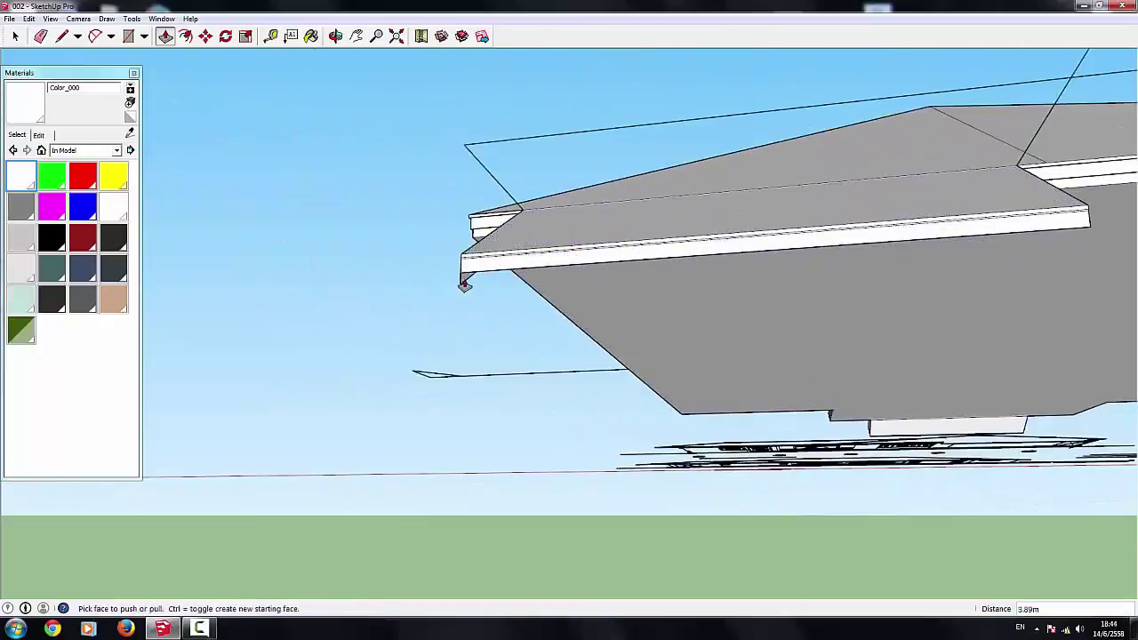
pyautogui.click(464, 285)
pyautogui.moveTo(983, 241)
pyautogui.mouseDown(button='middle')
pyautogui.moveTo(668, 249)
pyautogui.moveTo(681, 310)
pyautogui.moveTo(753, 195)
pyautogui.moveTo(374, 353)
pyautogui.mouseUp(button='middle')
pyautogui.click(667, 249)
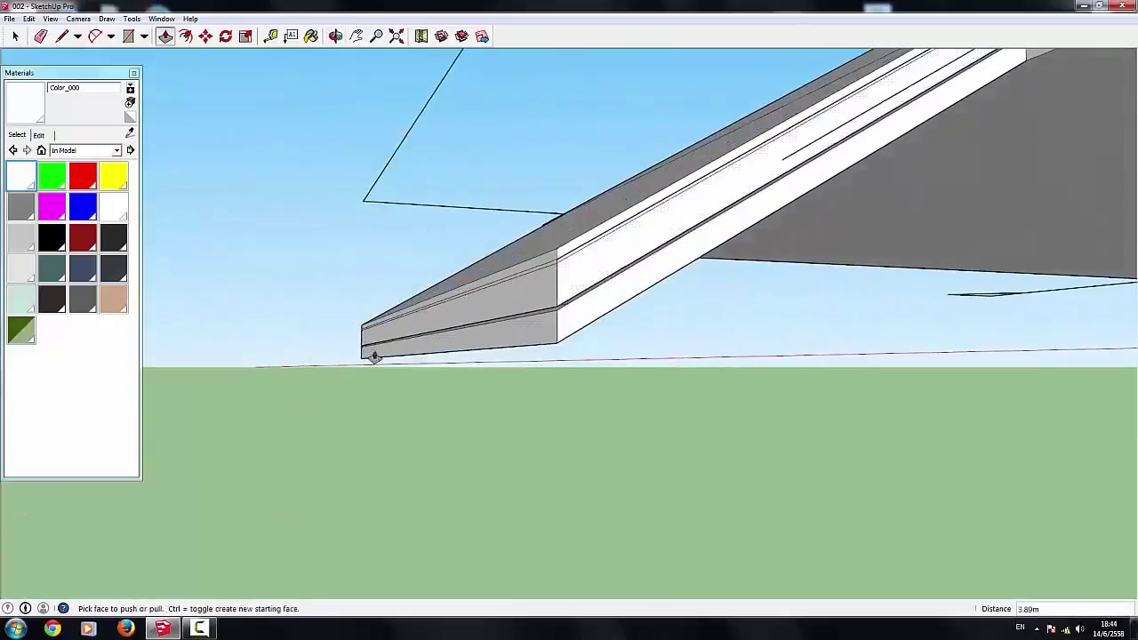
pyautogui.scroll(3, 356, 347)
pyautogui.scroll(2, 352, 350)
pyautogui.scroll(-3, 490, 338)
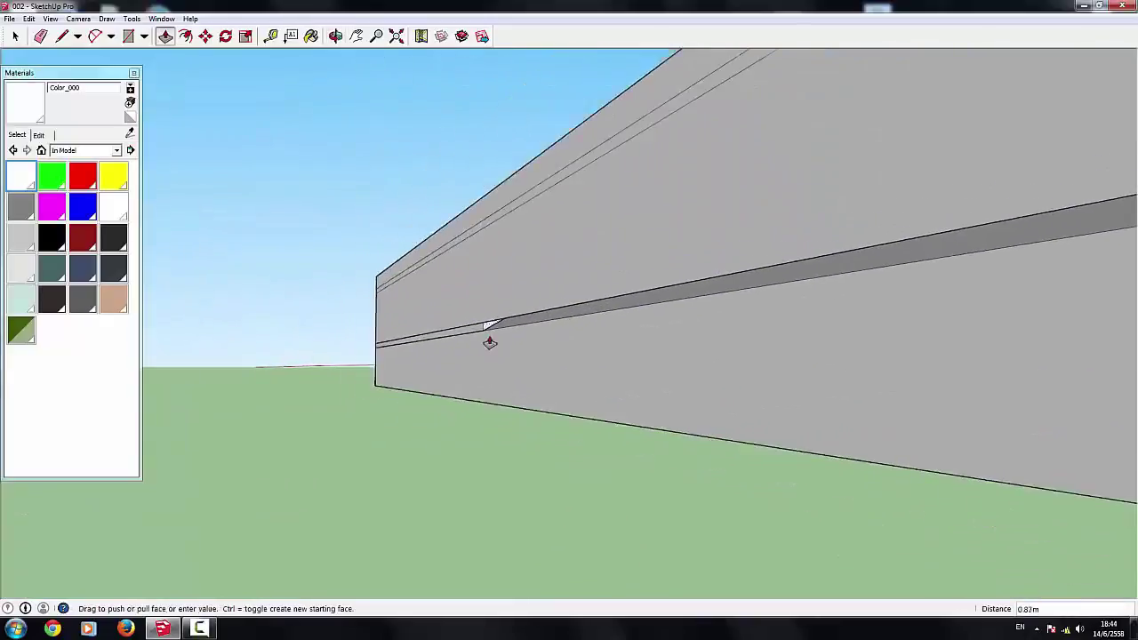
pyautogui.scroll(-2, 496, 332)
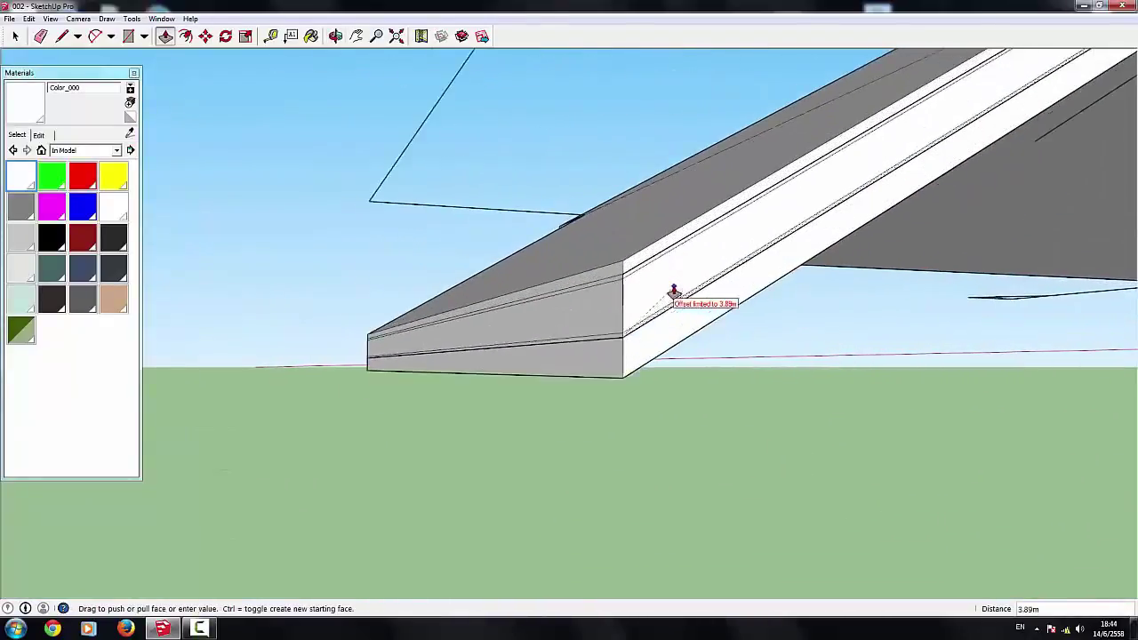
pyautogui.click(673, 293)
pyautogui.moveTo(597, 315)
pyautogui.mouseDown(button='middle')
pyautogui.moveTo(622, 330)
pyautogui.moveTo(195, 122)
pyautogui.mouseUp(button='middle')
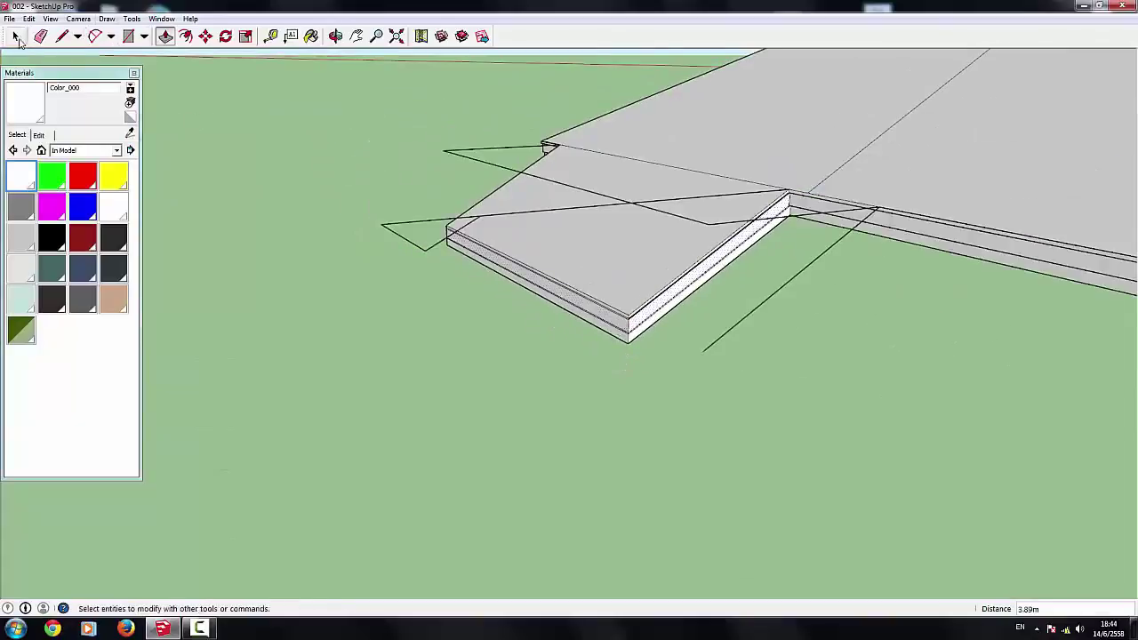
pyautogui.scroll(2, 666, 309)
pyautogui.scroll(2, 620, 364)
# Step: Recess the thin fascia strip and large fascia face slightly at the roof junction
pyautogui.scroll(3, 643, 358)
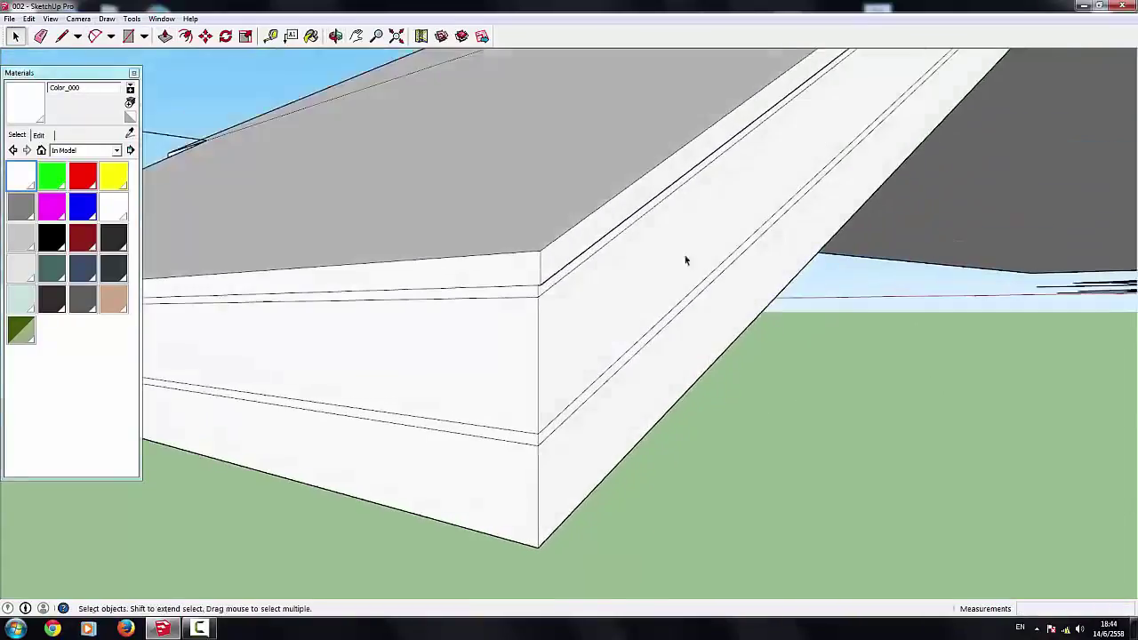
pyautogui.scroll(1, 686, 257)
pyautogui.moveTo(543, 298)
pyautogui.mouseDown(button='middle')
pyautogui.moveTo(668, 294)
pyautogui.moveTo(701, 223)
pyautogui.mouseUp(button='middle')
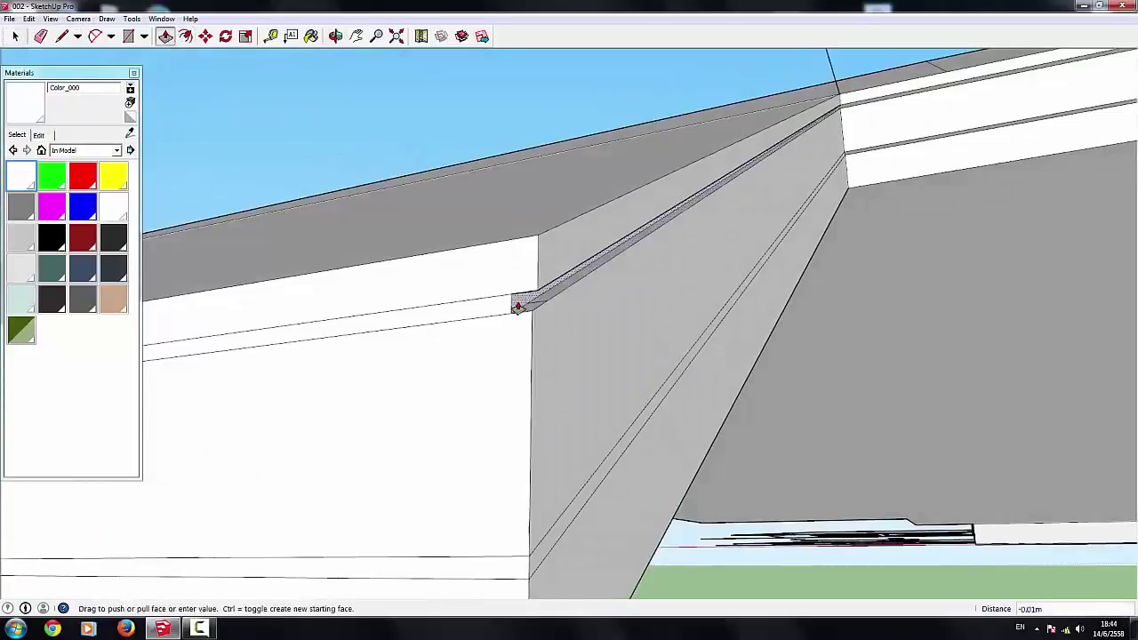
pyautogui.click(510, 306)
pyautogui.click(514, 320)
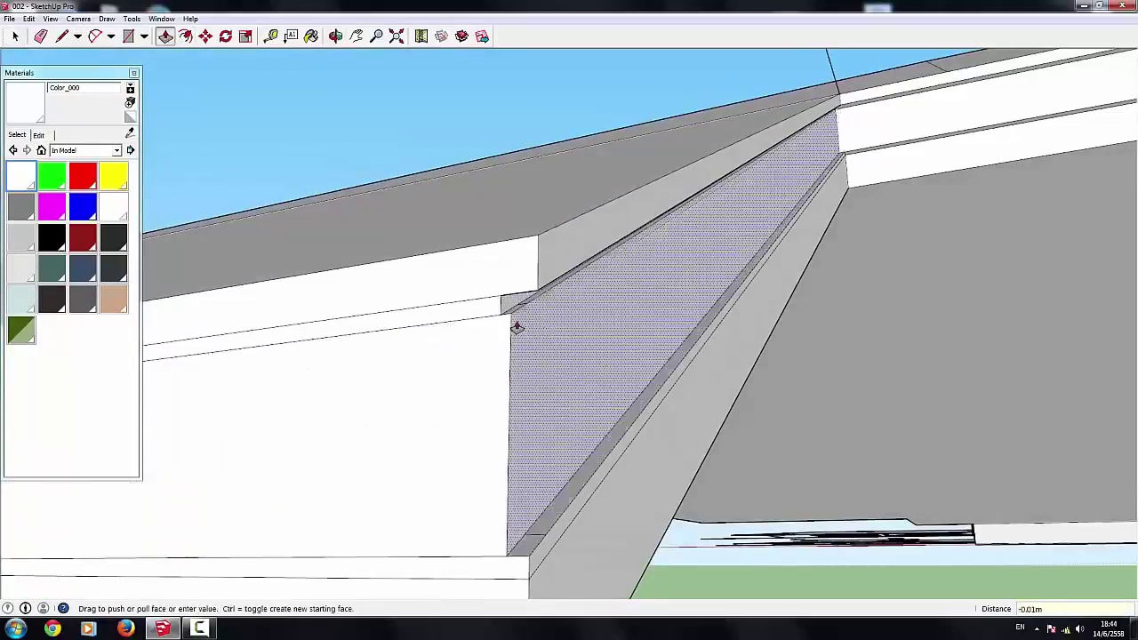
pyautogui.click(504, 309)
# Step: Recess the lower fascia strip by a few centimetres so it sits flush
pyautogui.click(554, 539)
pyautogui.click(513, 518)
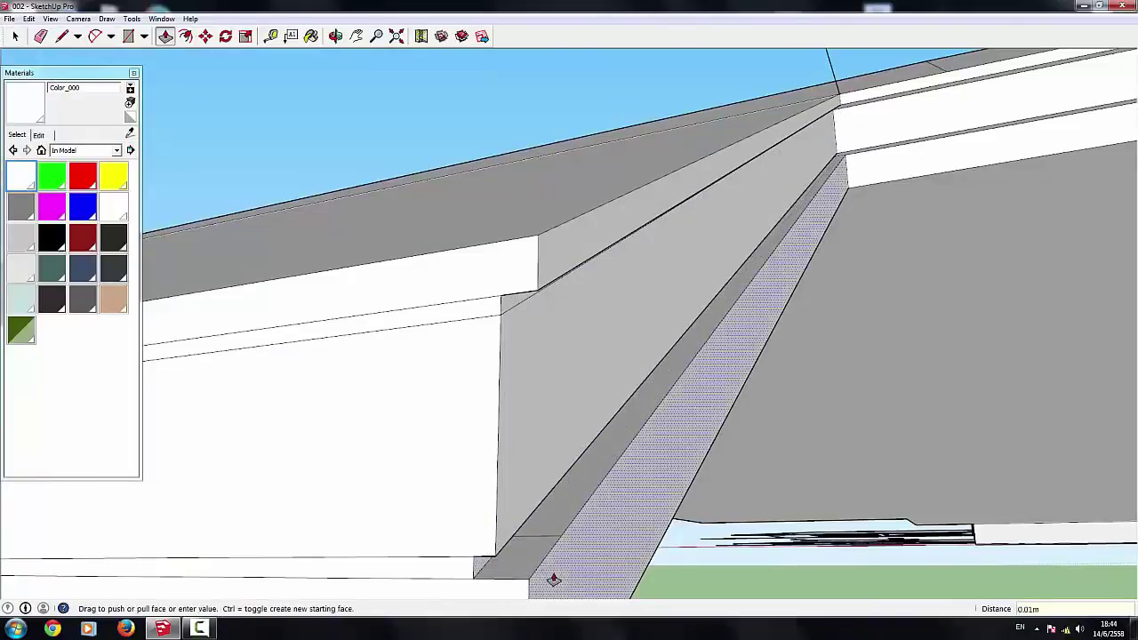
pyautogui.click(475, 578)
pyautogui.moveTo(476, 578); pyautogui.dragTo(490, 473, button='middle')
pyautogui.scroll(5, 490, 473)
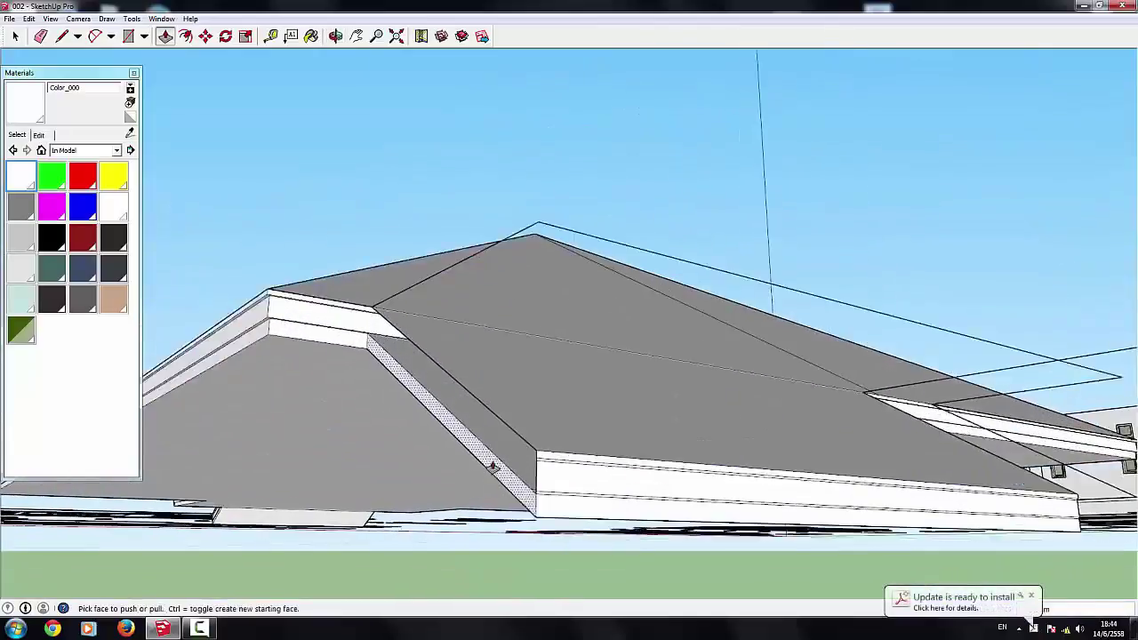
pyautogui.moveTo(448, 426)
pyautogui.mouseDown(button='middle')
pyautogui.moveTo(572, 263)
pyautogui.moveTo(452, 269)
pyautogui.moveTo(432, 234)
pyautogui.mouseUp(button='middle')
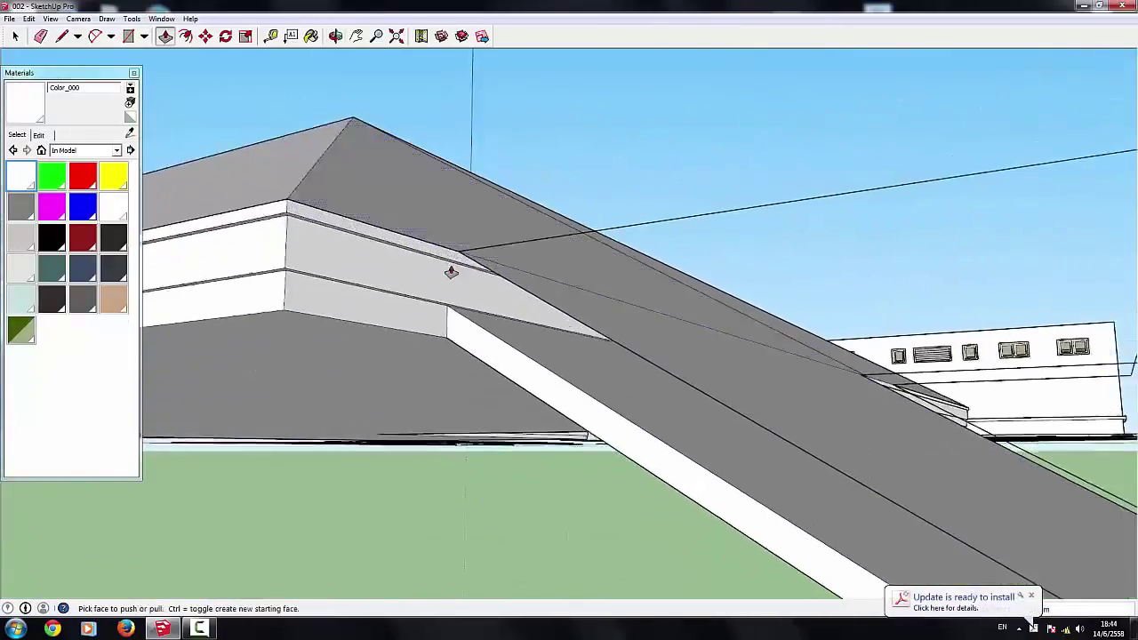
# Step: Draw short corner-to-corner edges across the roof and fascia along the two sections' junction
pyautogui.click(61, 36)
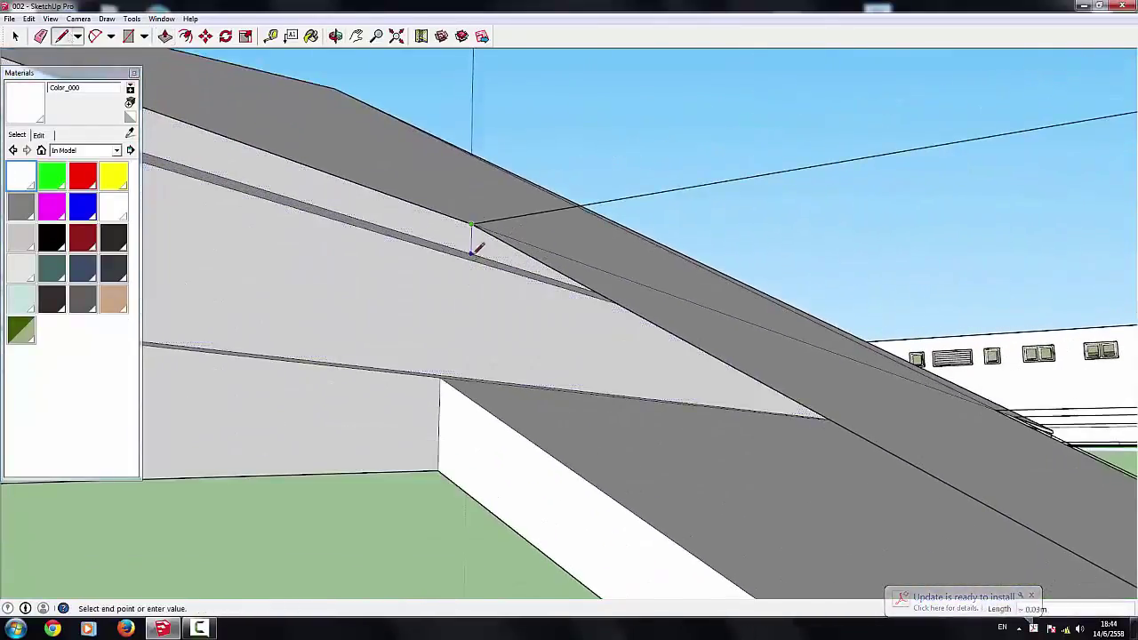
pyautogui.scroll(2, 474, 250)
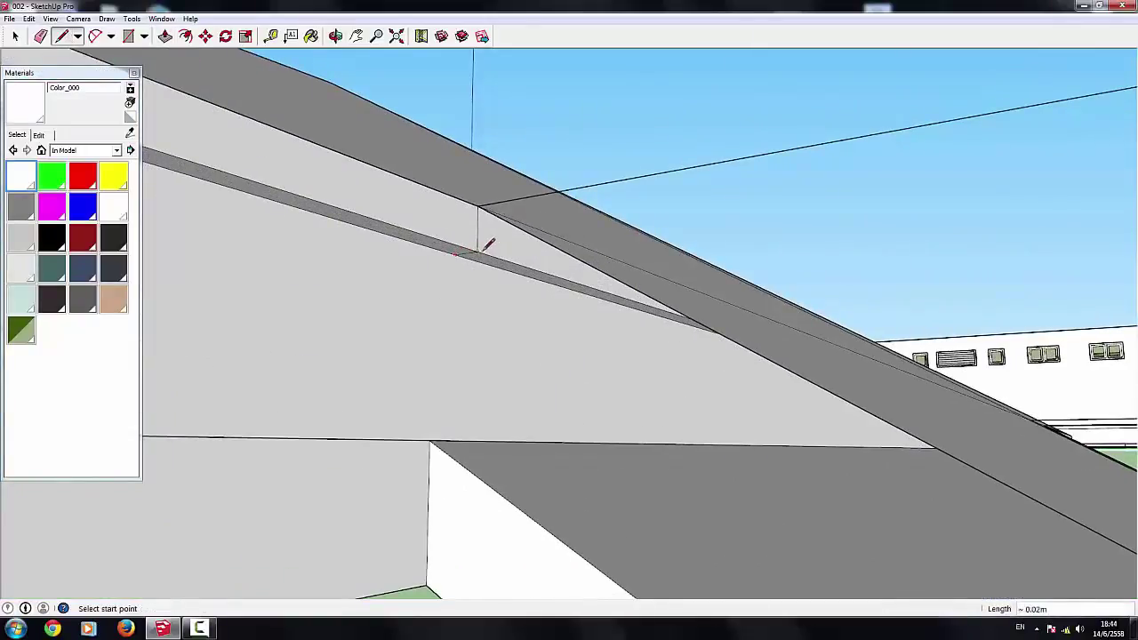
pyautogui.scroll(-2, 497, 276)
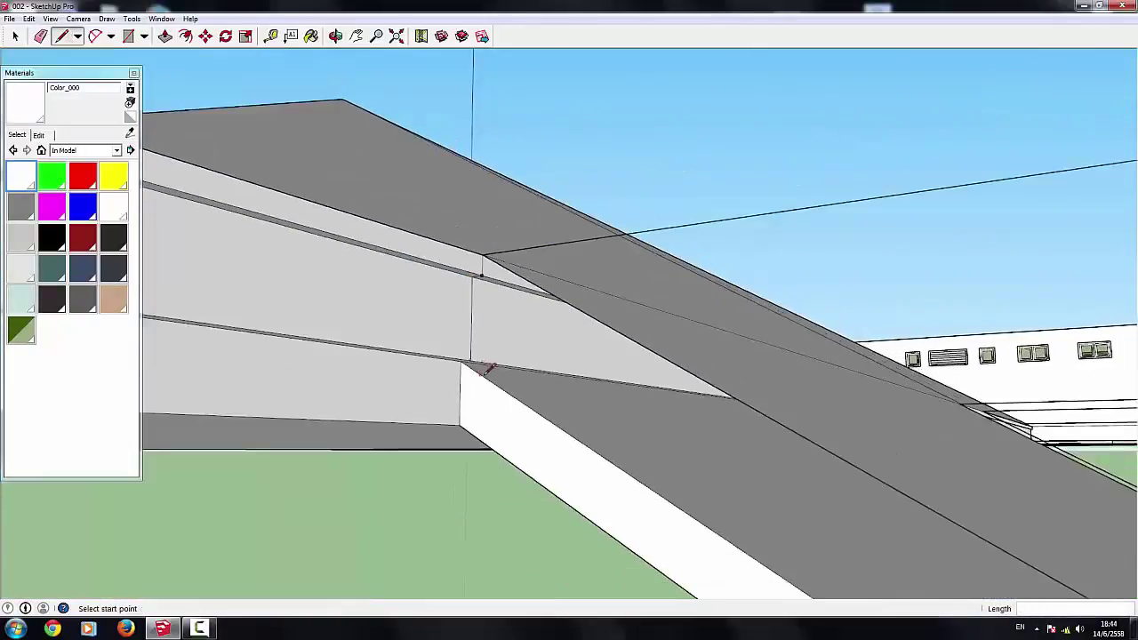
pyautogui.moveTo(496, 276)
pyautogui.mouseDown(button='middle')
pyautogui.moveTo(534, 258)
pyautogui.moveTo(477, 335)
pyautogui.moveTo(424, 330)
pyautogui.moveTo(460, 350)
pyautogui.moveTo(470, 267)
pyautogui.moveTo(452, 236)
pyautogui.moveTo(832, 566)
pyautogui.moveTo(529, 234)
pyautogui.mouseUp(button='middle')
pyautogui.click(421, 351)
pyautogui.click(451, 237)
pyautogui.click(849, 578)
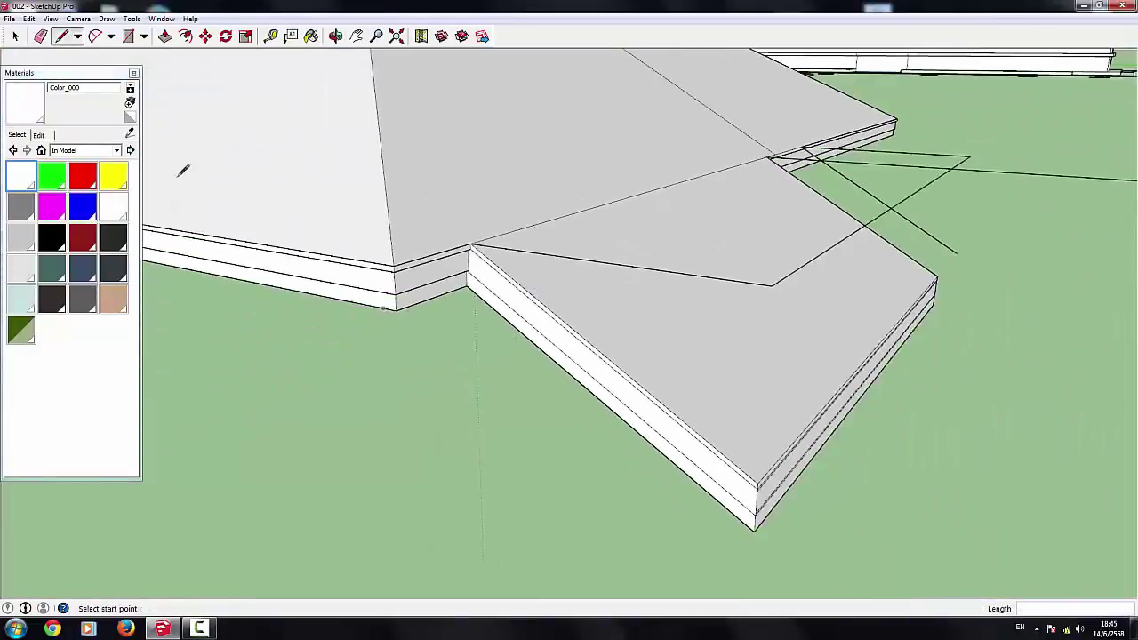
pyautogui.press('l')
pyautogui.moveTo(267, 177)
pyautogui.mouseDown(button='middle')
pyautogui.moveTo(222, 151)
pyautogui.moveTo(136, 130)
pyautogui.mouseUp(button='middle')
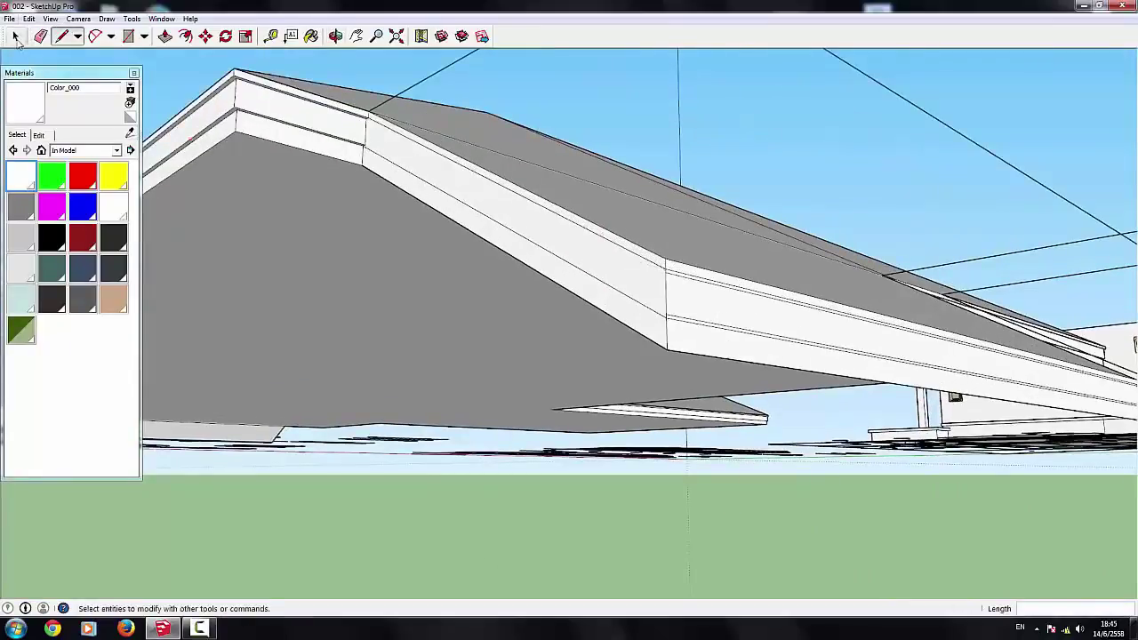
# Step: Push the new section's sloped fascia face in about 0.01 m, flush with the adjoining fascia
pyautogui.click(14, 40)
pyautogui.click(543, 240)
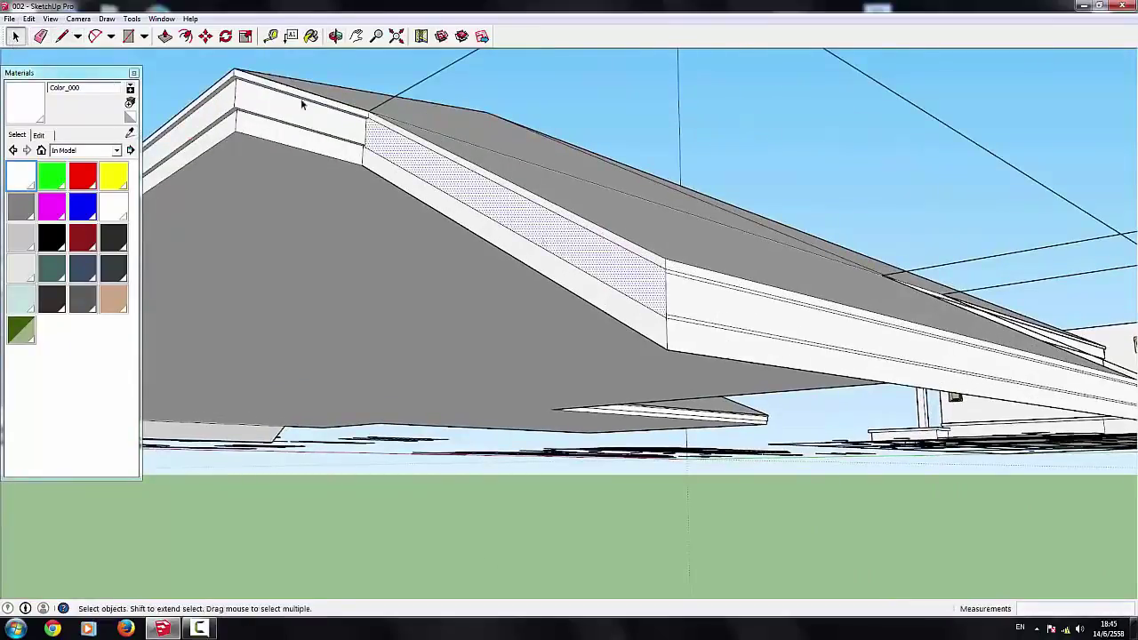
pyautogui.click(166, 36)
pyautogui.click(506, 214)
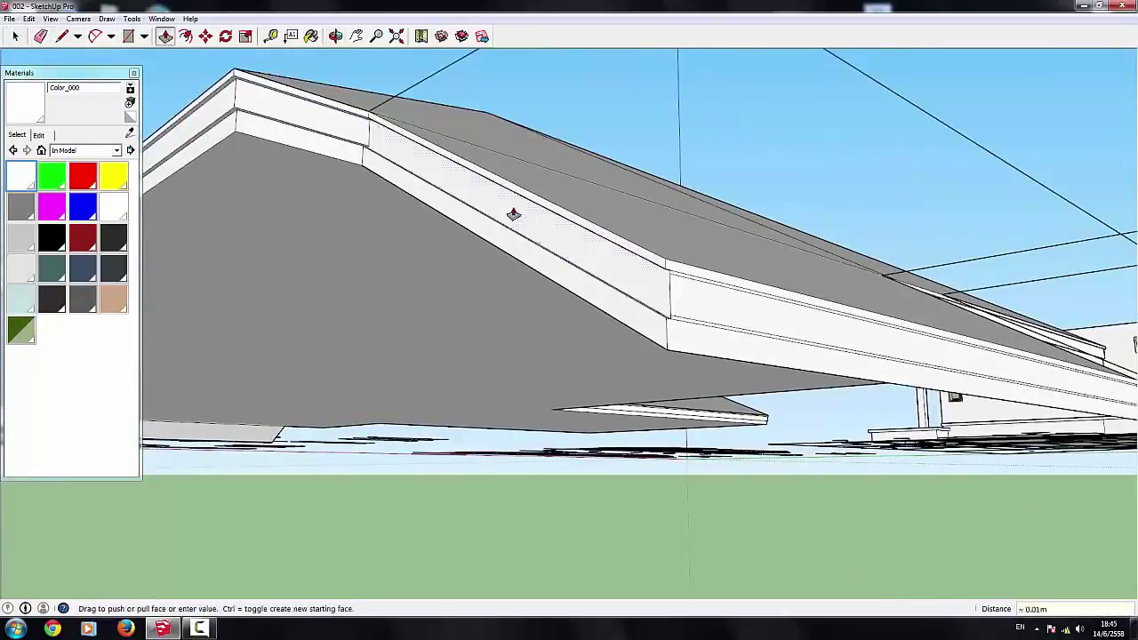
pyautogui.click(515, 211)
pyautogui.click(547, 279)
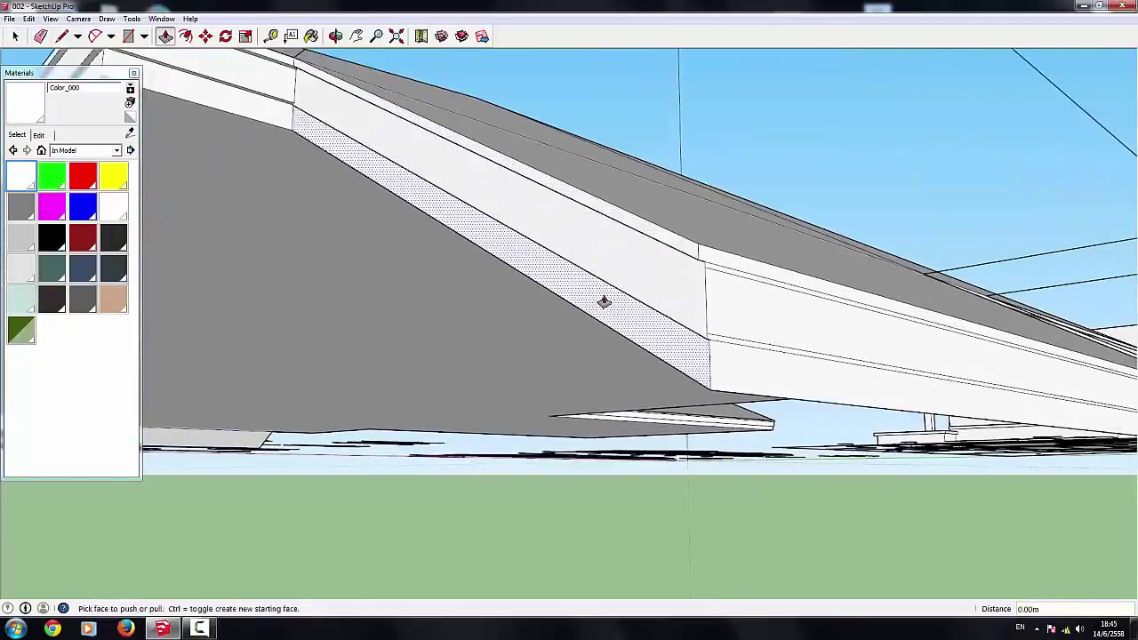
pyautogui.click(605, 300)
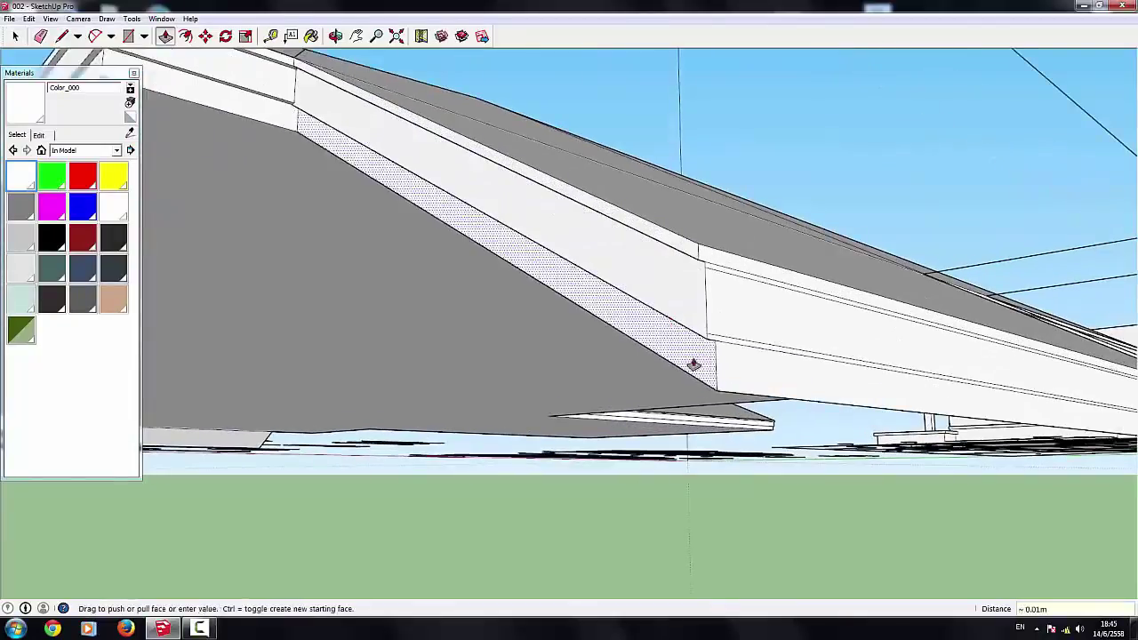
pyautogui.click(166, 36)
pyautogui.press('space')
pyautogui.moveTo(691, 157); pyautogui.dragTo(591, 417, button='middle')
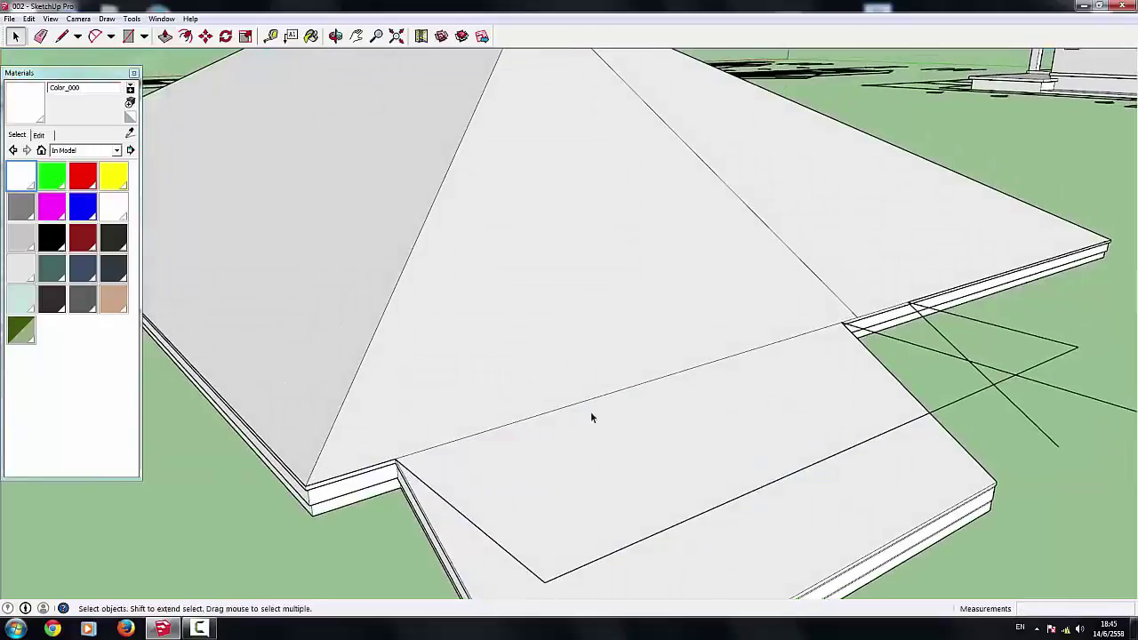
pyautogui.scroll(-5, 584, 407)
pyautogui.moveTo(812, 491)
pyautogui.mouseDown(button='middle')
pyautogui.moveTo(650, 382)
pyautogui.moveTo(725, 284)
pyautogui.moveTo(771, 365)
pyautogui.moveTo(353, 160)
pyautogui.mouseUp(button='middle')
# Step: Window-select the whole hip roof with its fascia boards and make it one group
pyautogui.moveTo(353, 160); pyautogui.dragTo(871, 499)
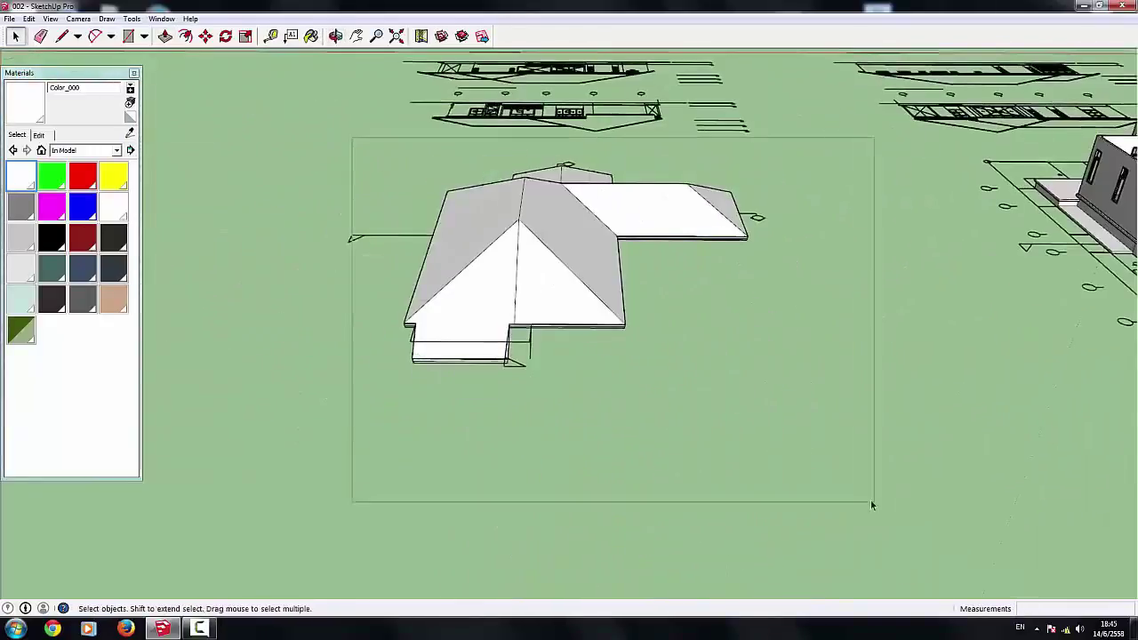
pyautogui.rightClick(540, 255)
pyautogui.click(678, 382)
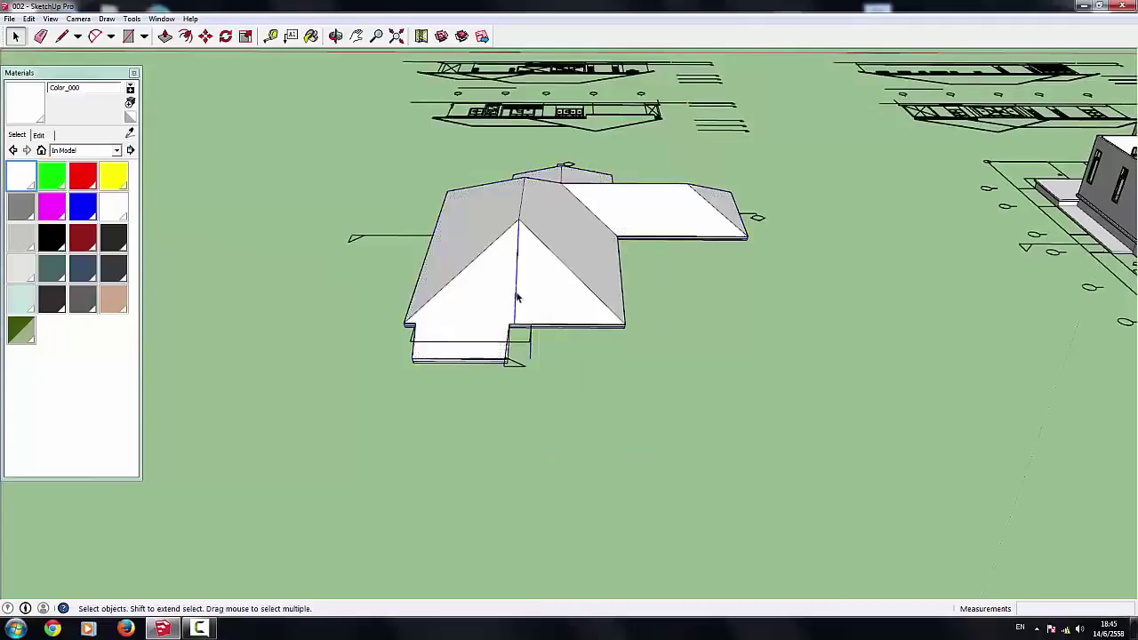
pyautogui.moveTo(516, 297); pyautogui.dragTo(419, 178, button='middle')
pyautogui.moveTo(418, 178); pyautogui.dragTo(869, 490)
pyautogui.rightClick(544, 265)
pyautogui.click(580, 363)
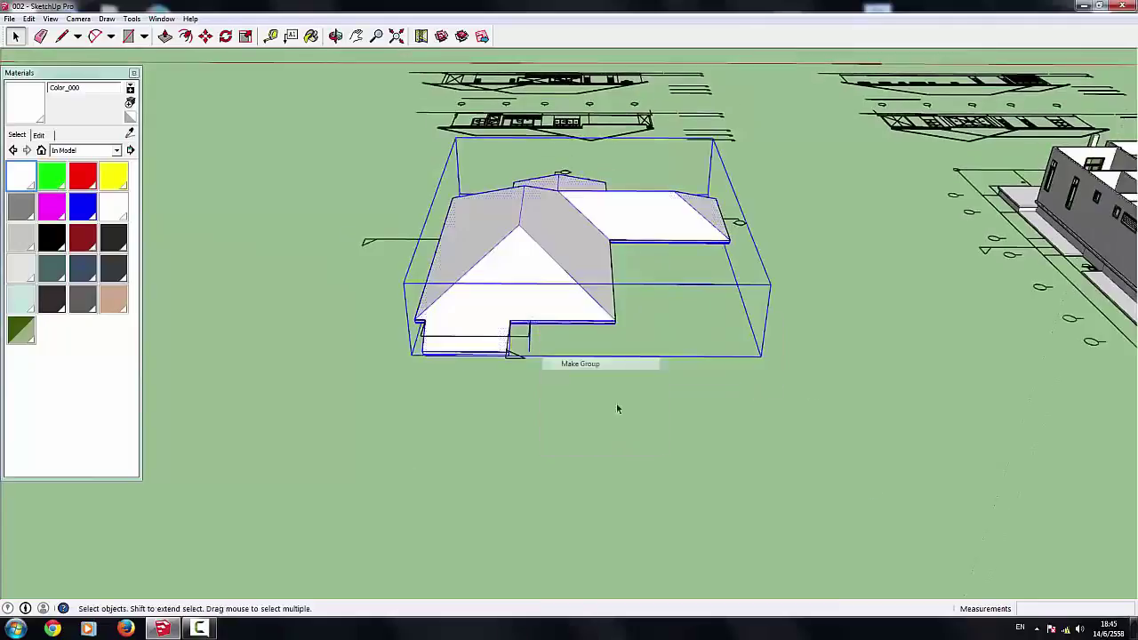
pyautogui.click(618, 409)
pyautogui.moveTo(618, 409)
pyautogui.mouseDown(button='middle')
pyautogui.moveTo(717, 414)
pyautogui.moveTo(488, 386)
pyautogui.moveTo(655, 245)
pyautogui.mouseUp(button='middle')
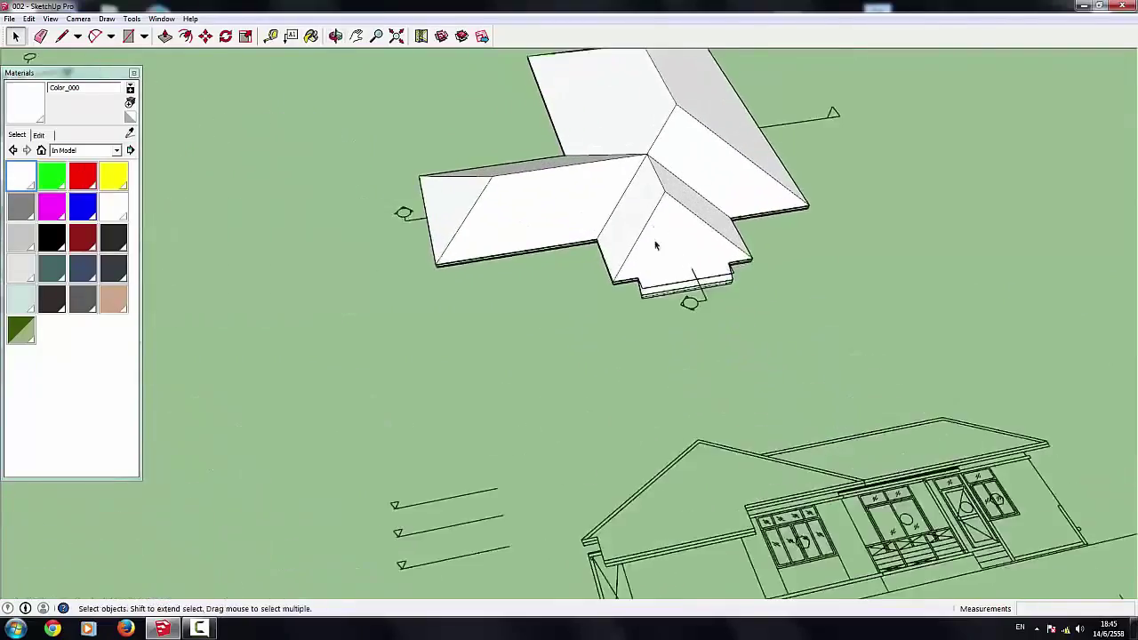
pyautogui.click(655, 246)
pyautogui.scroll(2, 655, 246)
pyautogui.moveTo(278, 124); pyautogui.dragTo(638, 390, button='middle')
# Step: Move the roof group into position over the house
pyautogui.moveTo(371, 363); pyautogui.dragTo(737, 542, button='middle')
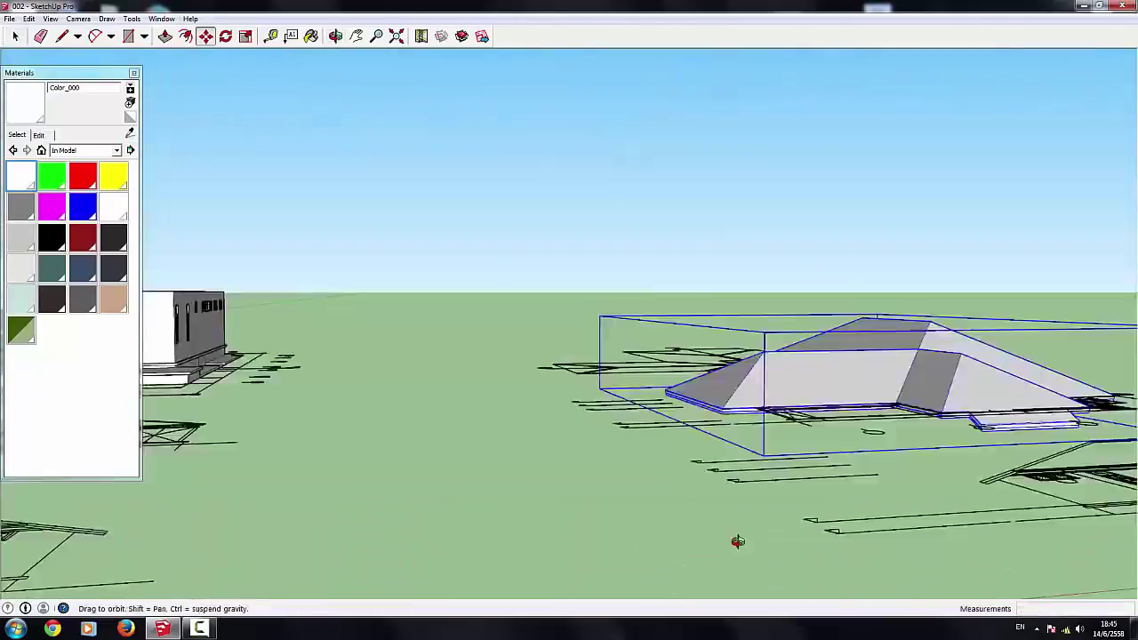
pyautogui.scroll(-3, 737, 542)
pyautogui.scroll(2, 632, 390)
pyautogui.scroll(2, 632, 389)
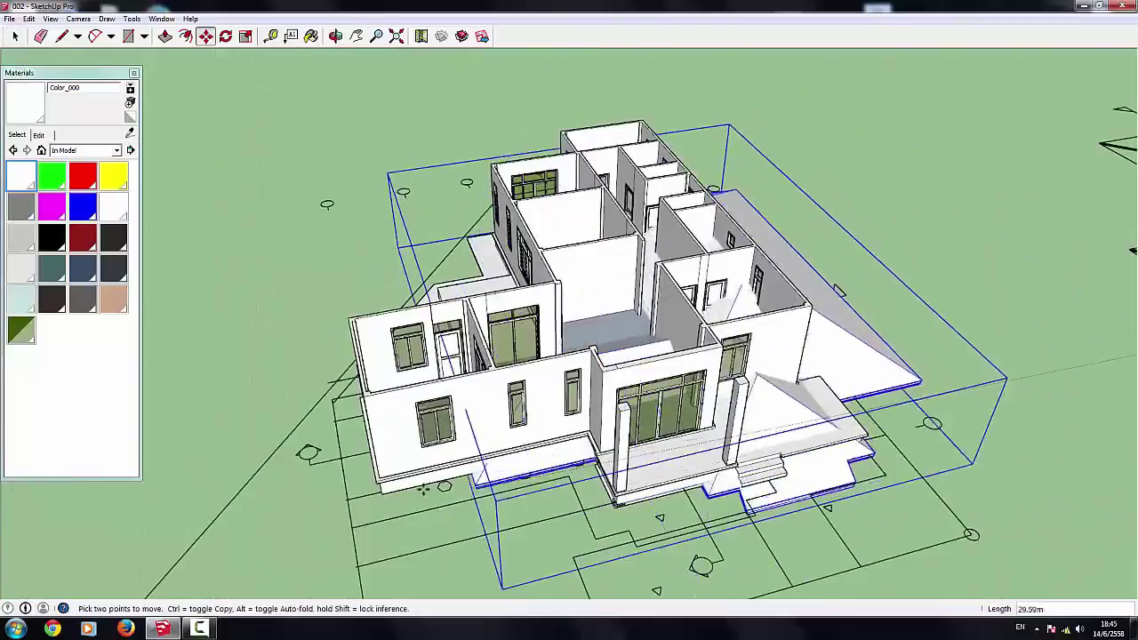
pyautogui.click(352, 525)
pyautogui.moveTo(352, 524); pyautogui.dragTo(648, 453, button='middle')
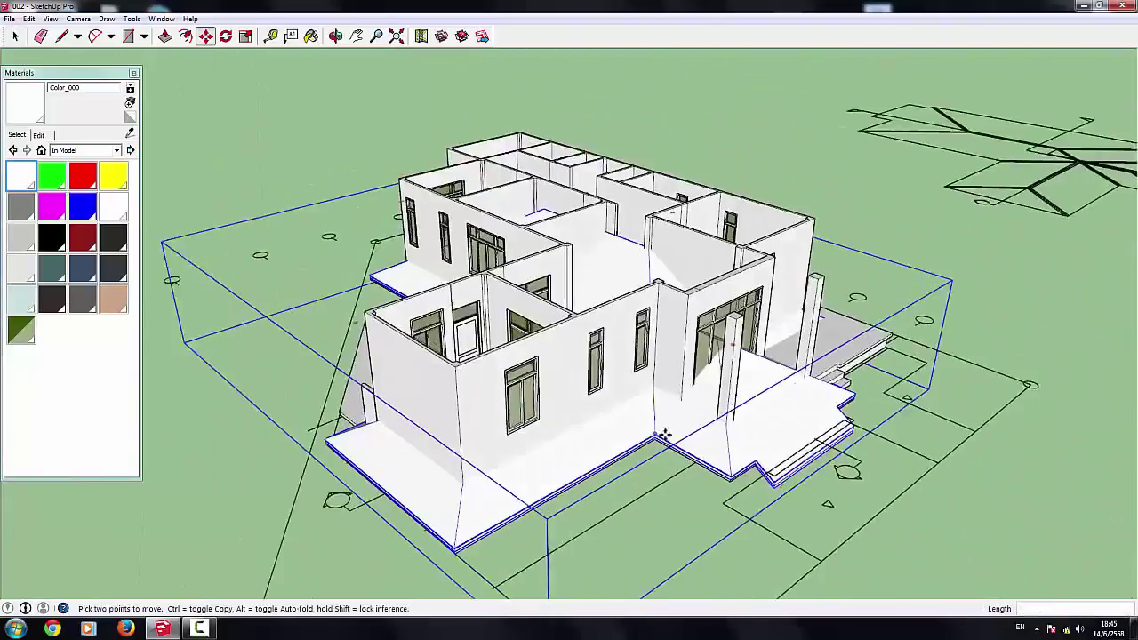
pyautogui.scroll(5, 649, 453)
pyautogui.scroll(3, 639, 420)
pyautogui.scroll(-3, 639, 420)
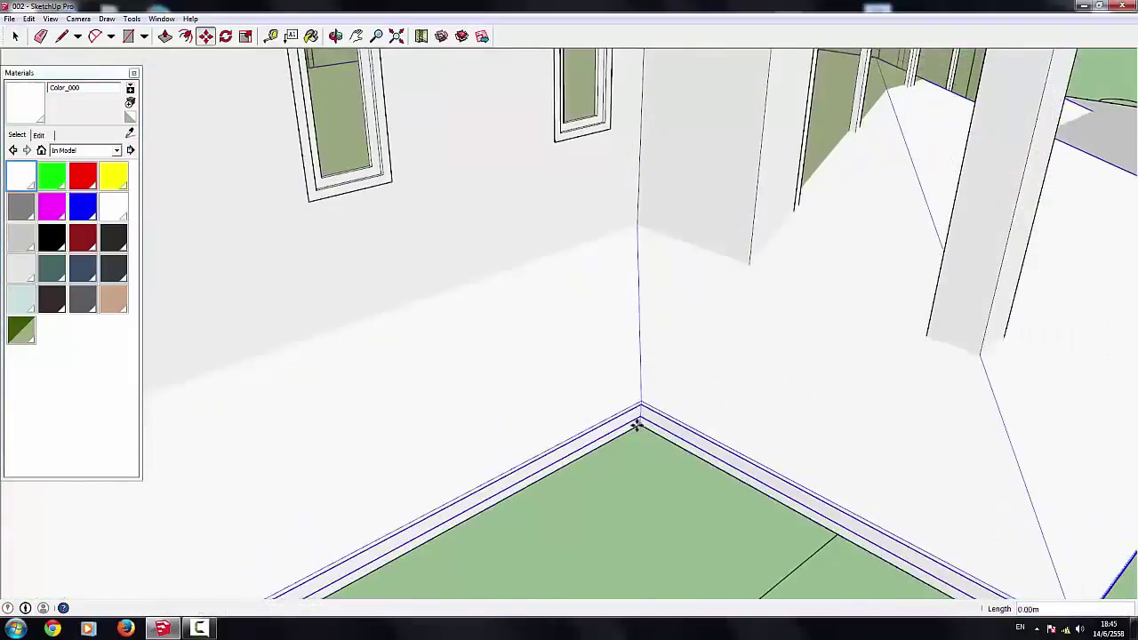
pyautogui.scroll(-3, 516, 383)
pyautogui.moveTo(516, 383); pyautogui.dragTo(546, 338, button='middle')
# Step: Raise the roof group up to the tops of the walls
pyautogui.click(507, 276)
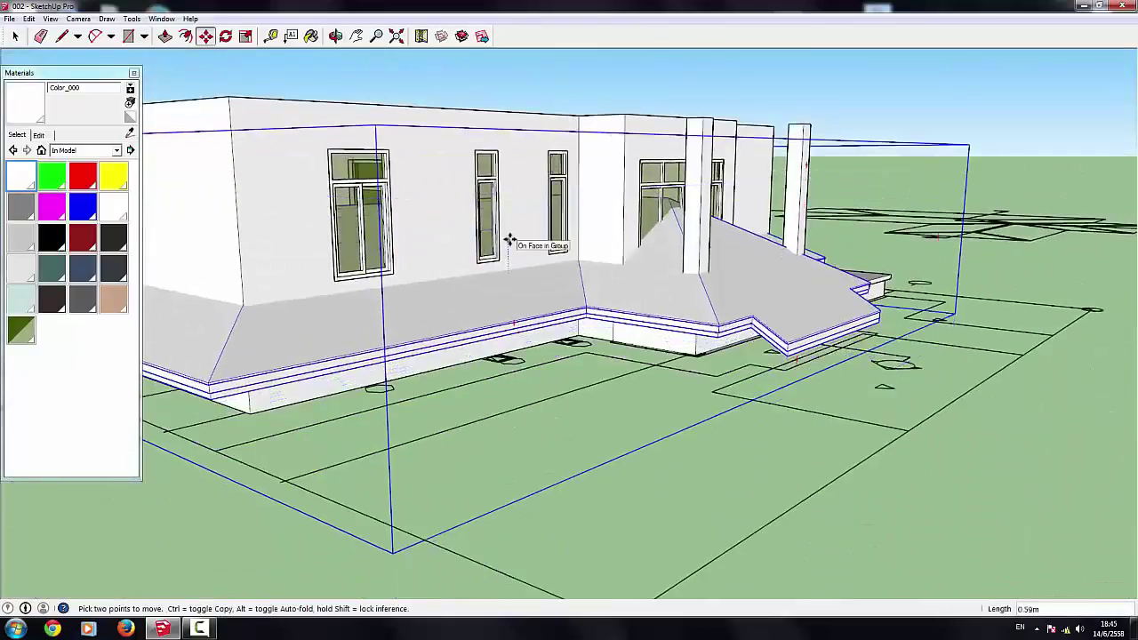
pyautogui.moveTo(510, 240)
pyautogui.mouseDown(button='middle')
pyautogui.moveTo(683, 245)
pyautogui.moveTo(480, 382)
pyautogui.mouseUp(button='middle')
pyautogui.scroll(-3, 683, 245)
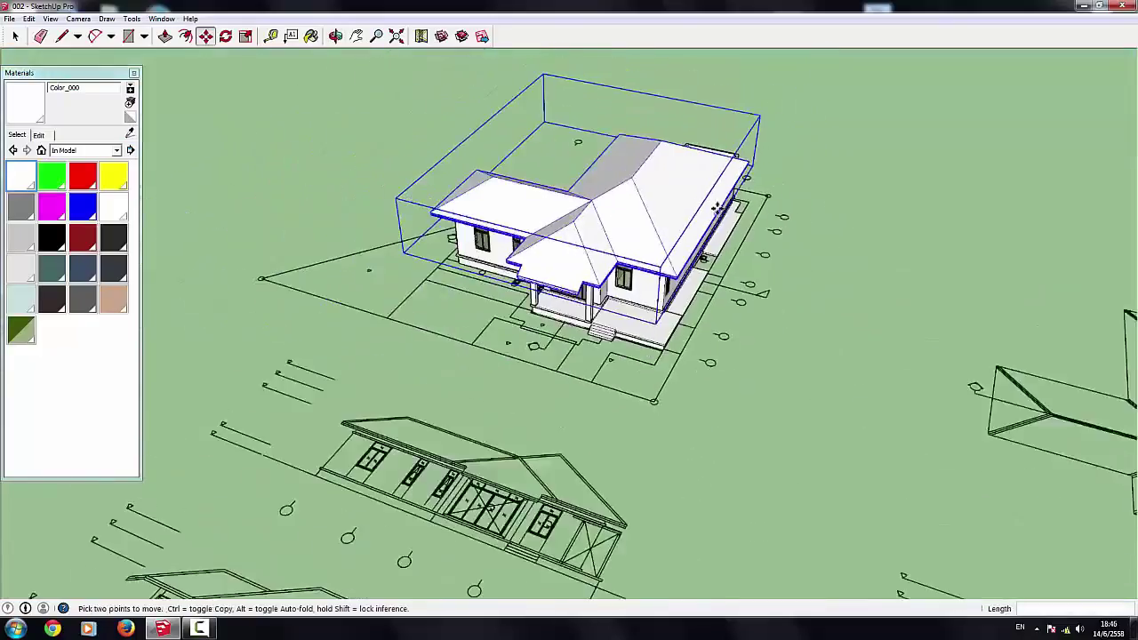
pyautogui.scroll(2, 476, 391)
pyautogui.scroll(4, 476, 391)
pyautogui.scroll(3, 475, 392)
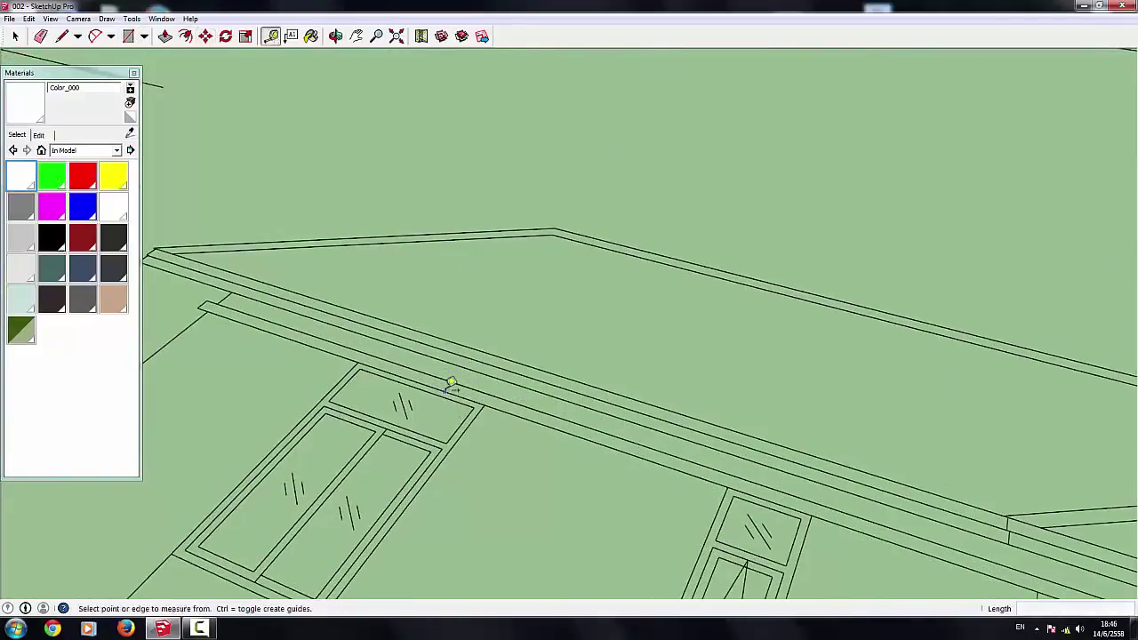
pyautogui.scroll(-3, 469, 365)
pyautogui.scroll(-3, 399, 226)
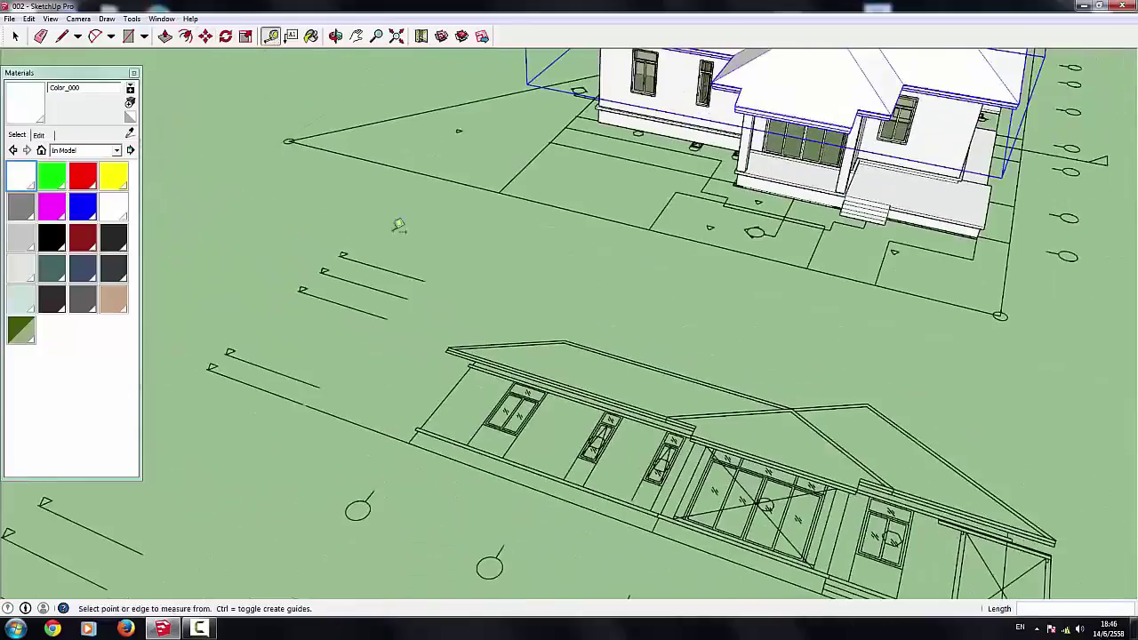
pyautogui.moveTo(203, 134); pyautogui.dragTo(445, 178, button='middle')
pyautogui.scroll(3, 534, 134)
pyautogui.scroll(3, 521, 104)
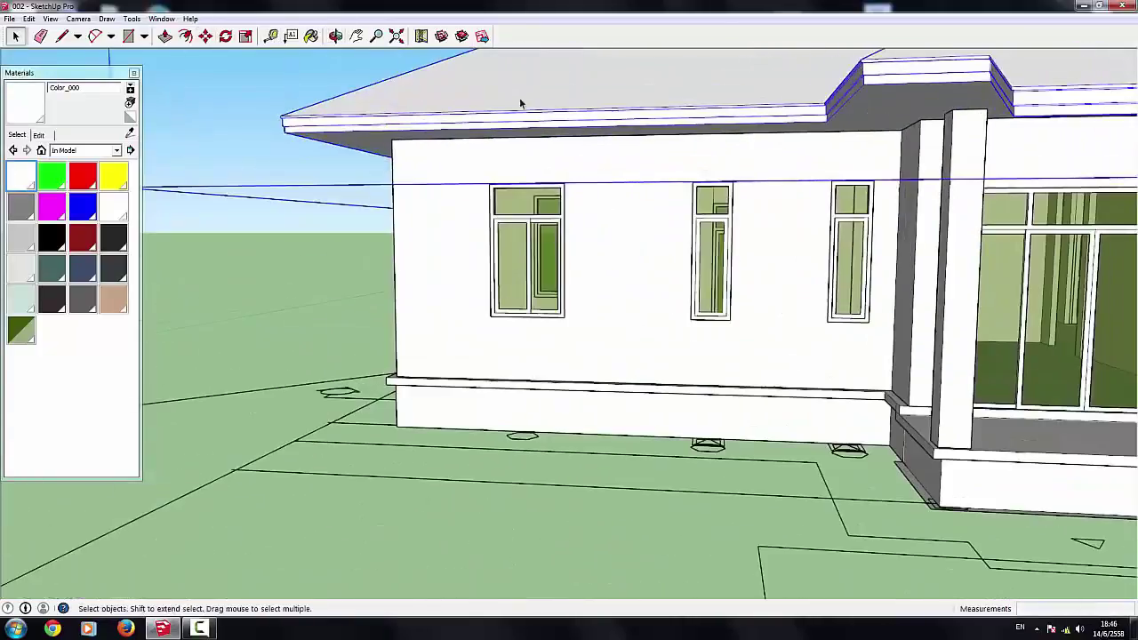
# Step: Lower the roof group slightly so it rests on the walls
pyautogui.click(641, 232)
pyautogui.write('26')
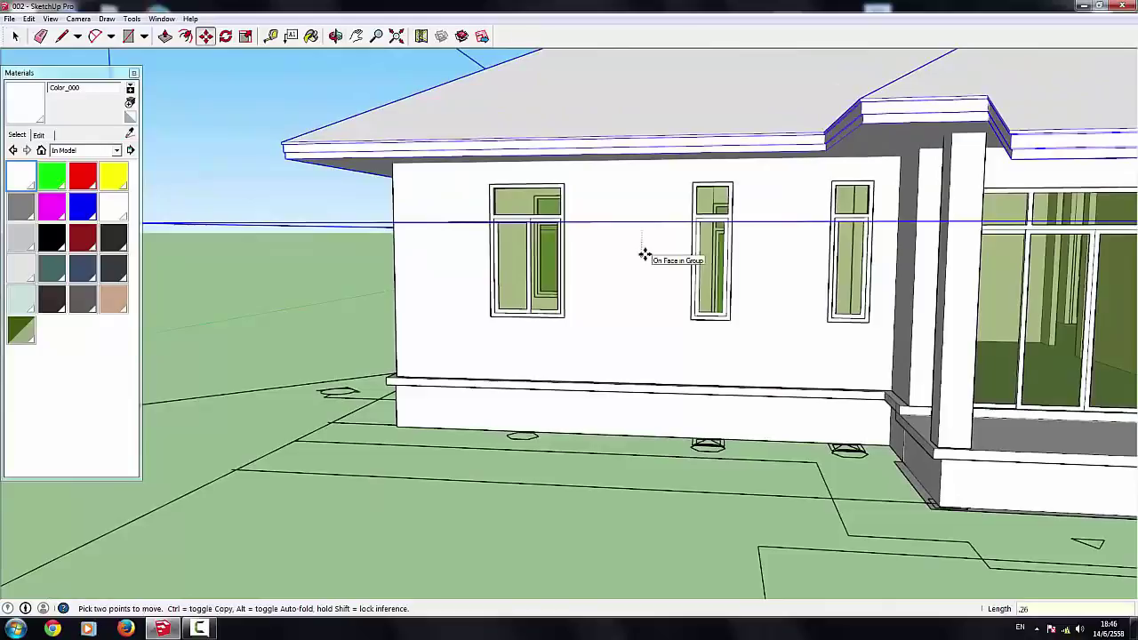
pyautogui.click(645, 255)
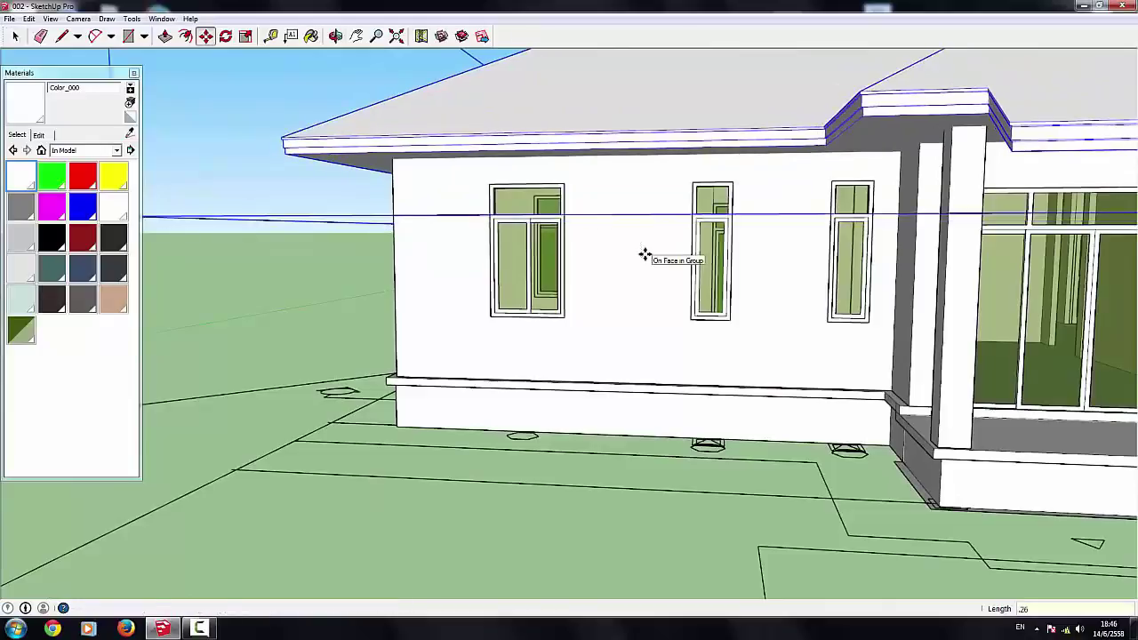
pyautogui.click(632, 184)
pyautogui.scroll(-2, 633, 201)
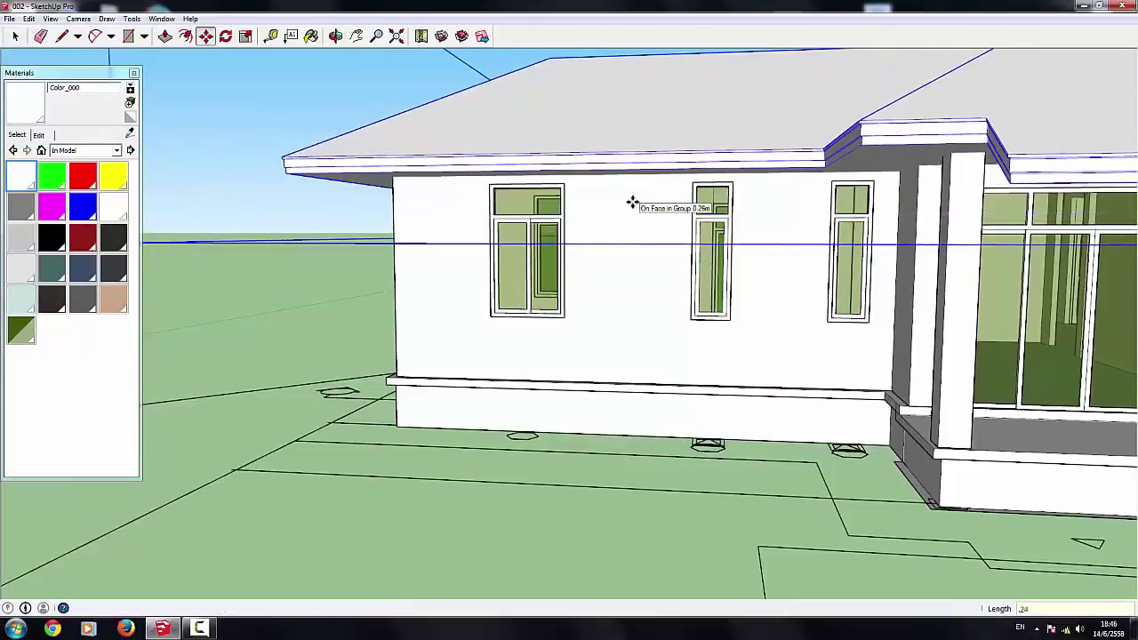
pyautogui.scroll(-2, 582, 213)
pyautogui.scroll(-2, 582, 214)
pyautogui.moveTo(635, 226); pyautogui.dragTo(538, 244, button='middle')
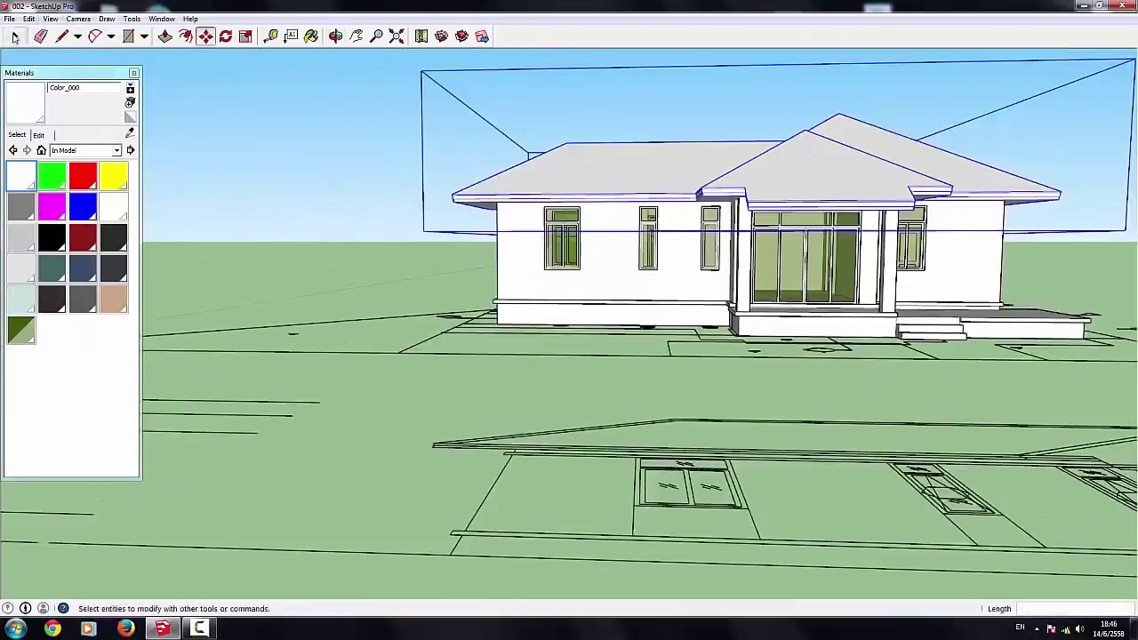
# Step: Select the roof group and hide it from its context menu
pyautogui.moveTo(264, 168)
pyautogui.mouseDown(button='middle')
pyautogui.moveTo(385, 391)
pyautogui.moveTo(582, 304)
pyautogui.mouseUp(button='middle')
pyautogui.scroll(3, 582, 305)
pyautogui.scroll(3, 533, 240)
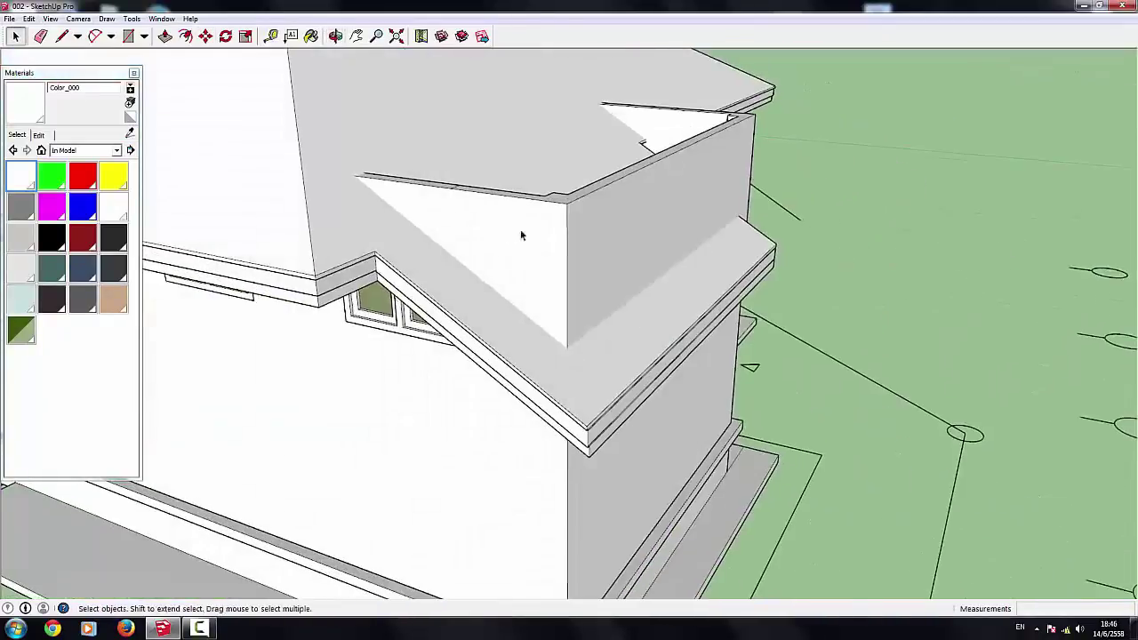
pyautogui.click(536, 229)
pyautogui.scroll(-3, 536, 229)
pyautogui.scroll(3, 512, 253)
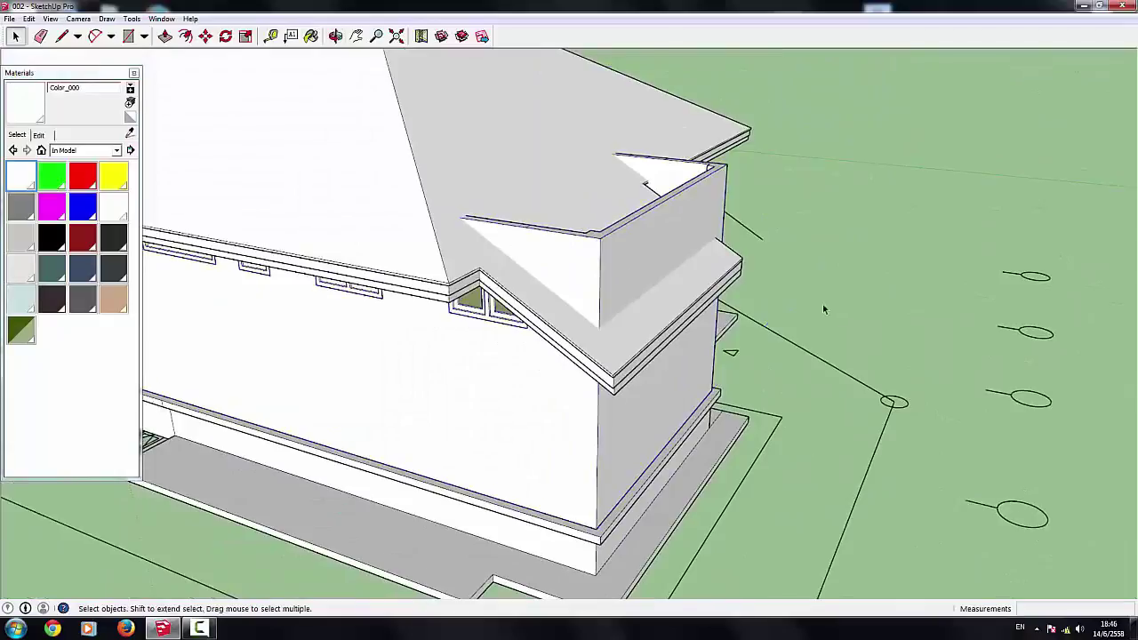
pyautogui.scroll(-3, 824, 309)
pyautogui.rightClick(495, 189)
pyautogui.click(525, 226)
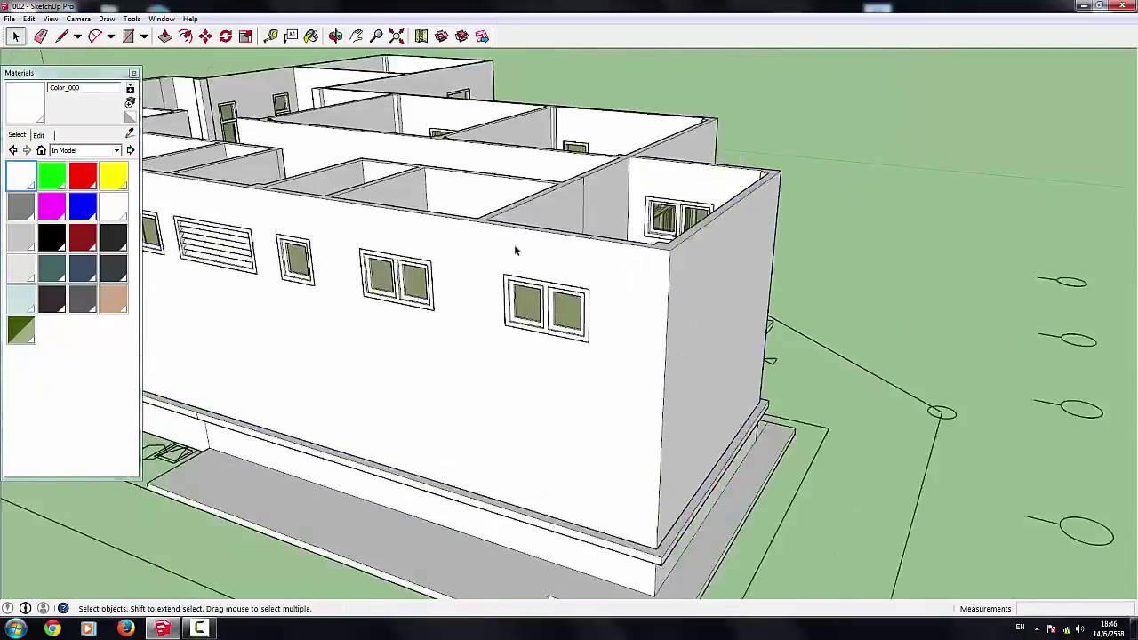
# Step: Select the house walls group and zoom in on the exposed wall tops
pyautogui.scroll(-2, 515, 251)
pyautogui.moveTo(510, 241); pyautogui.dragTo(625, 391, button='middle')
pyautogui.click(625, 391)
pyautogui.scroll(3, 595, 226)
pyautogui.scroll(2, 696, 267)
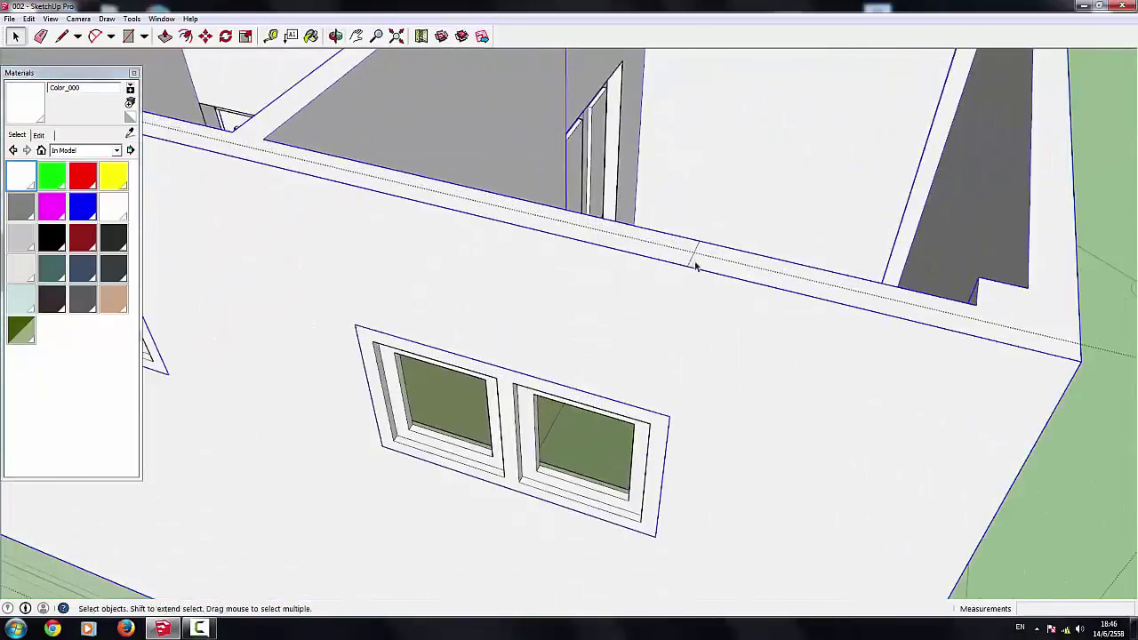
pyautogui.click(693, 258)
pyautogui.scroll(-2, 670, 274)
pyautogui.scroll(-2, 673, 351)
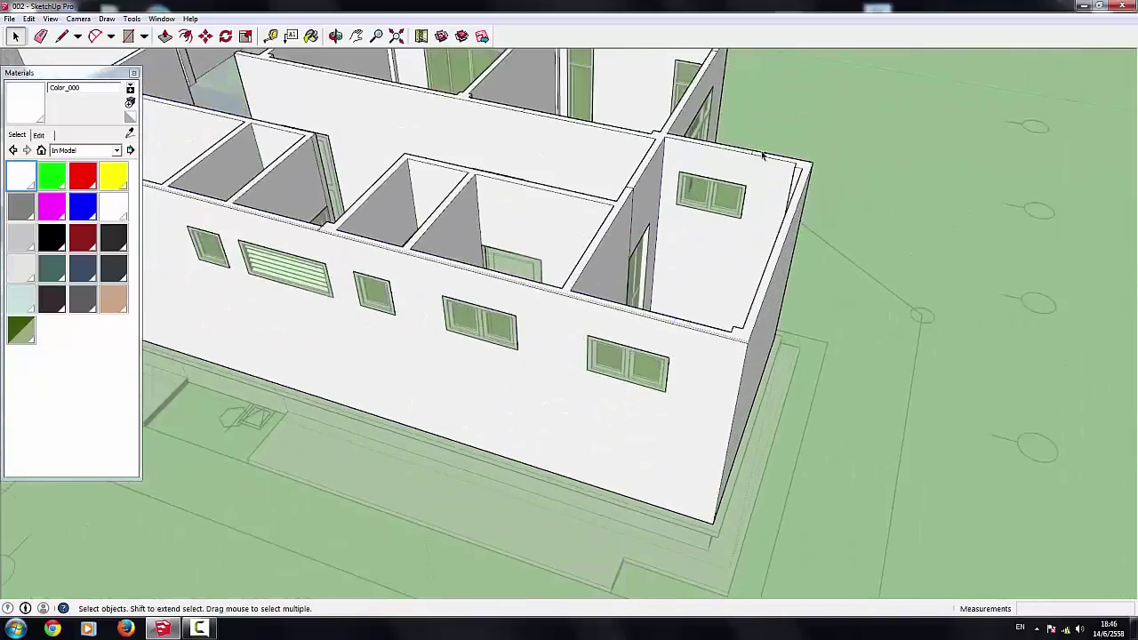
pyautogui.scroll(2, 754, 156)
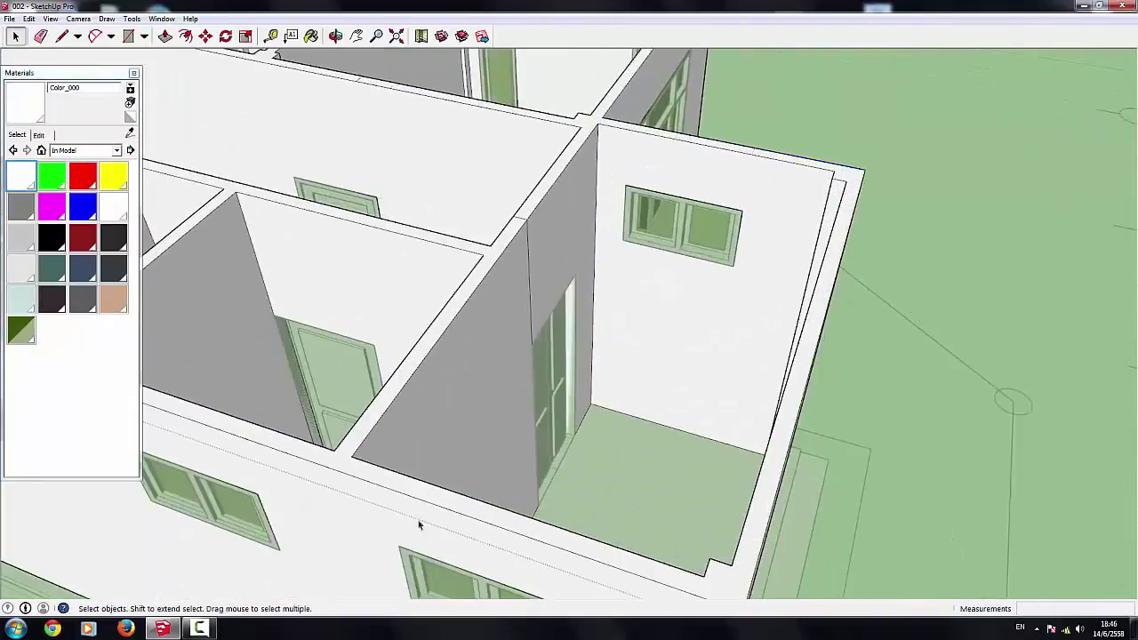
# Step: Select the wall tops and orbit to look down on the long outer wall
pyautogui.click(399, 494)
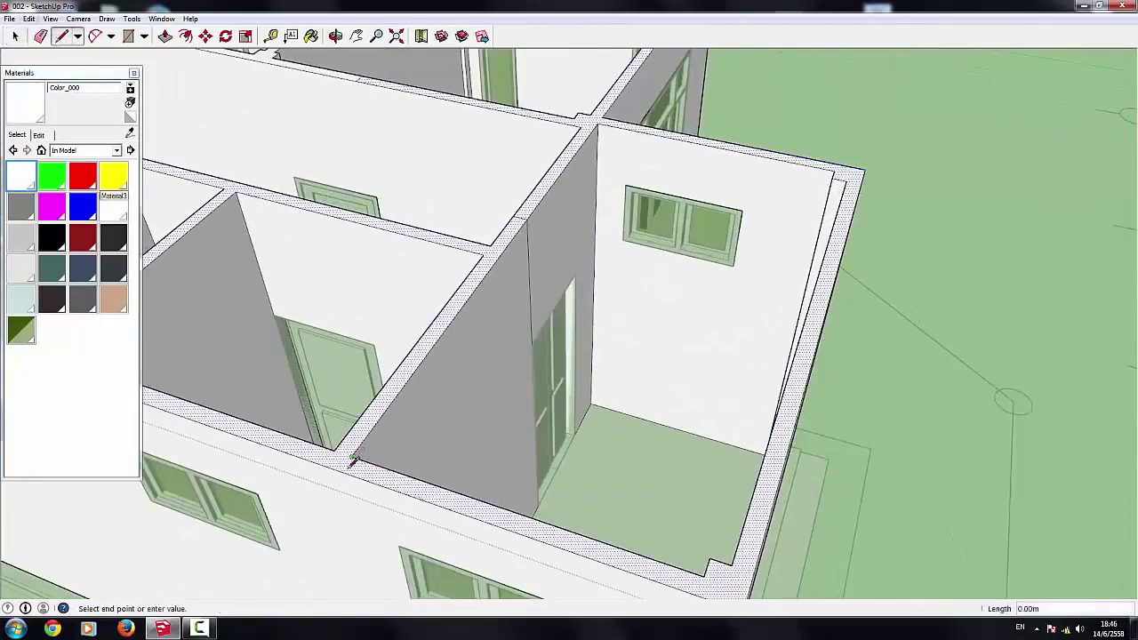
pyautogui.press('Escape')
pyautogui.scroll(2, 539, 207)
pyautogui.scroll(-2, 523, 229)
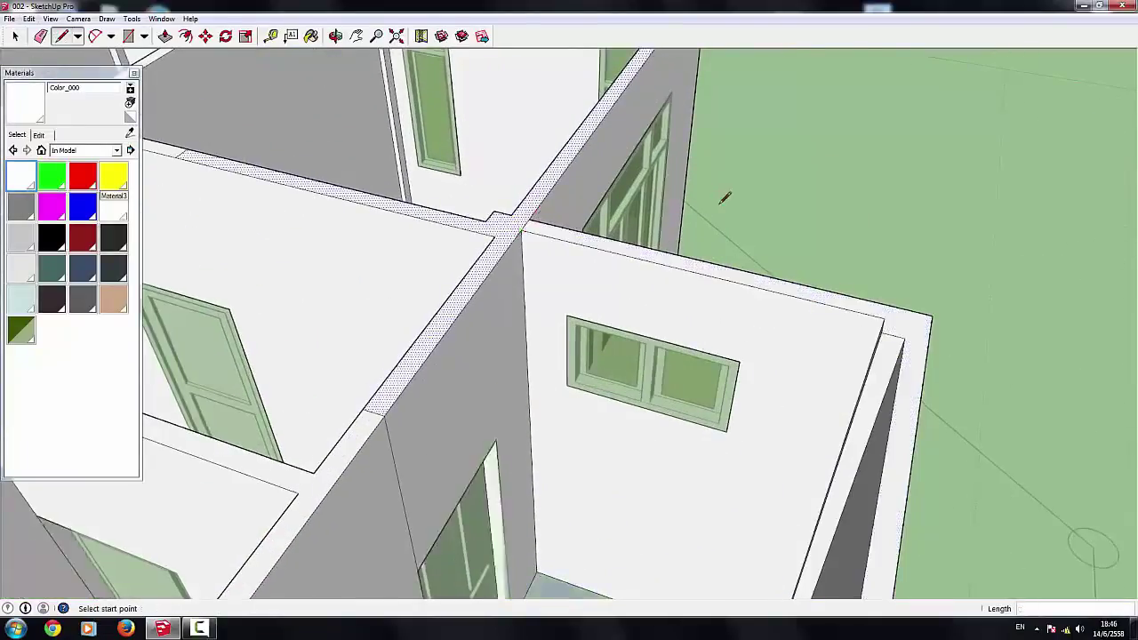
pyautogui.scroll(-2, 523, 229)
pyautogui.press('space')
pyautogui.scroll(-3, 747, 237)
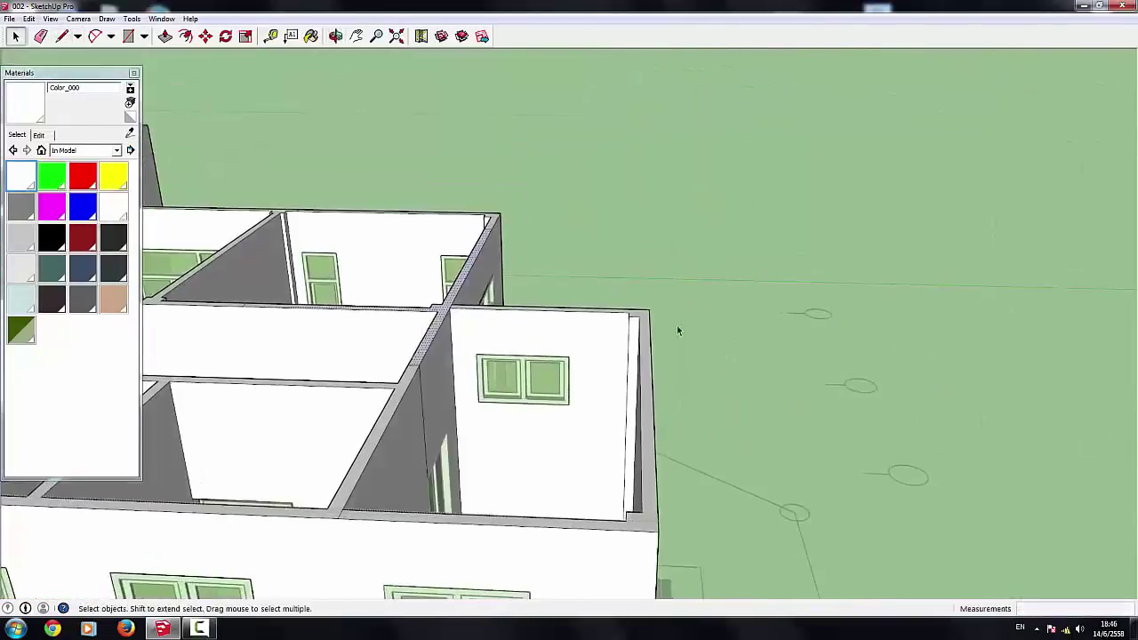
pyautogui.moveTo(884, 327); pyautogui.dragTo(617, 387, button='middle')
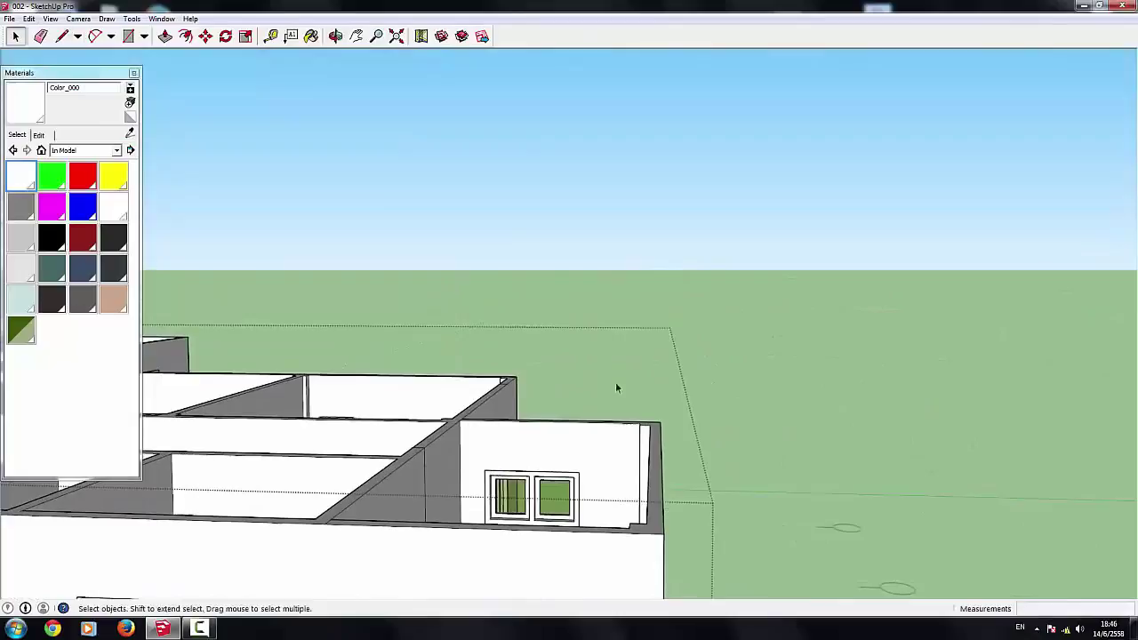
pyautogui.click(356, 35)
pyautogui.moveTo(709, 183)
pyautogui.mouseDown()
pyautogui.moveTo(661, 382)
pyautogui.moveTo(887, 69)
pyautogui.moveTo(691, 389)
pyautogui.moveTo(805, 116)
pyautogui.mouseUp()
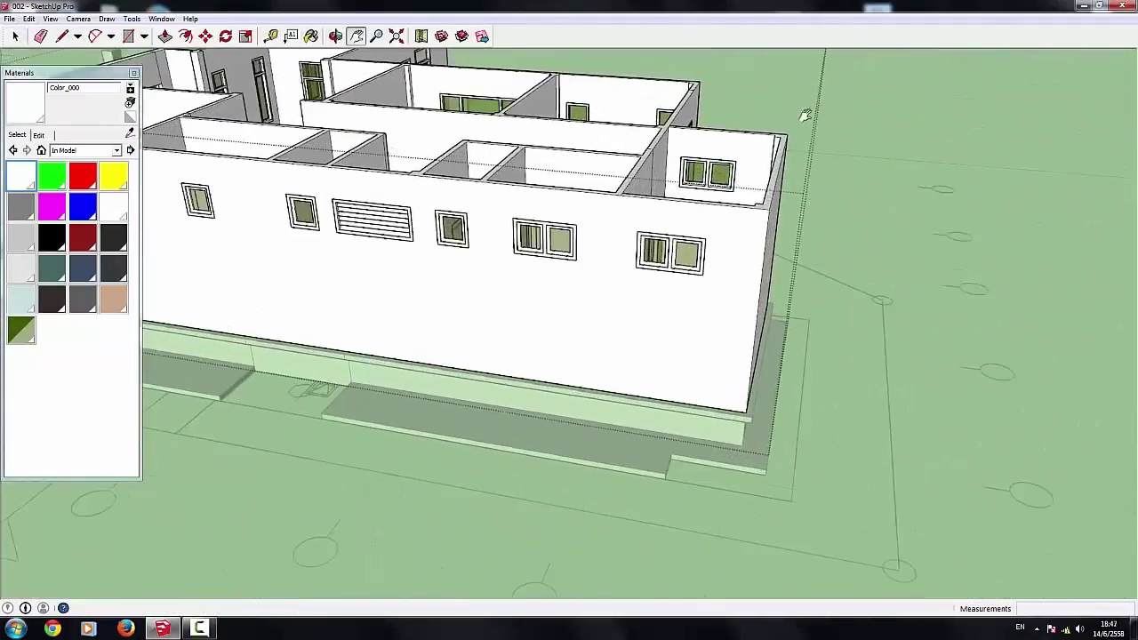
pyautogui.click(15, 37)
pyautogui.scroll(3, 765, 198)
pyautogui.scroll(2, 754, 197)
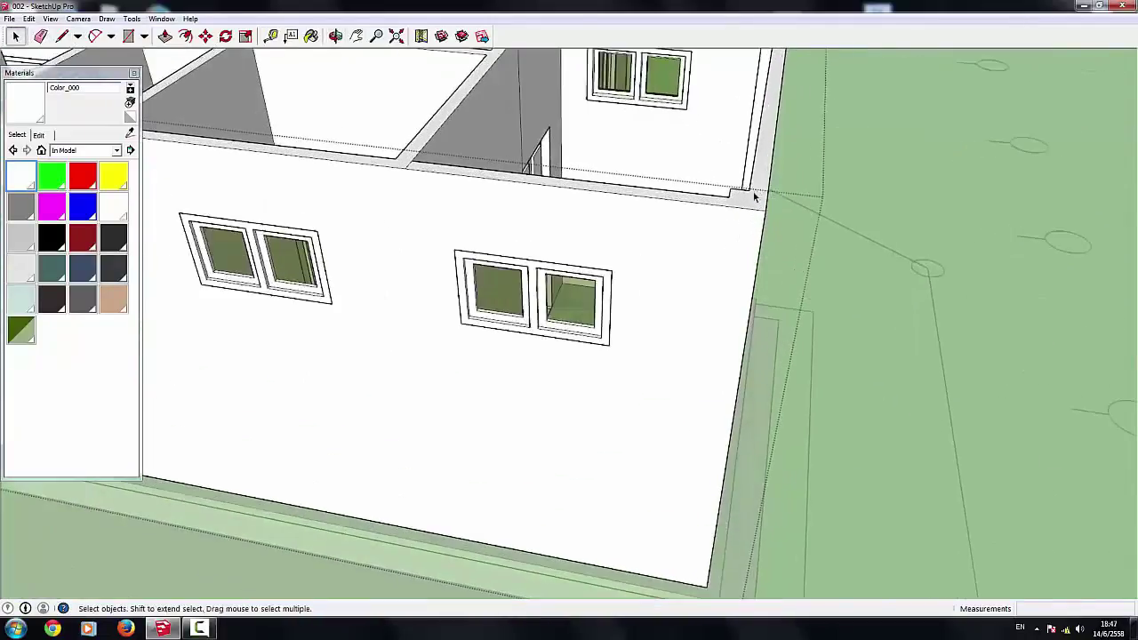
# Step: Push the wall-top strip down 0.60 m, closing the corner and deleting the stray grey face
pyautogui.click(755, 203)
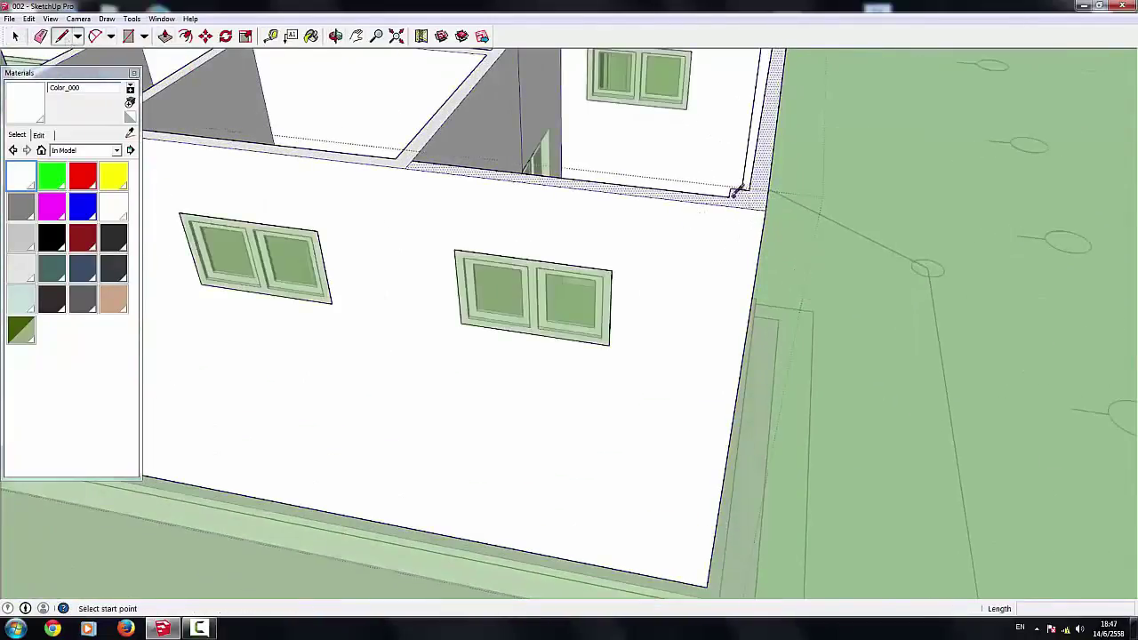
pyautogui.scroll(-5, 716, 263)
pyautogui.scroll(4, 746, 125)
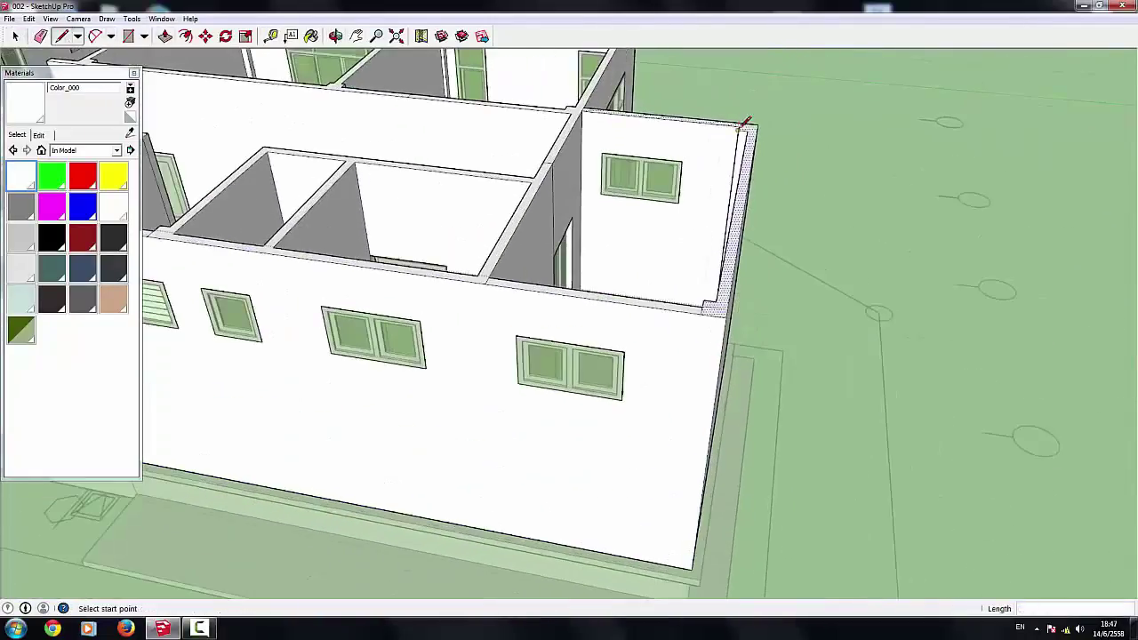
pyautogui.click(739, 125)
pyautogui.scroll(-2, 737, 130)
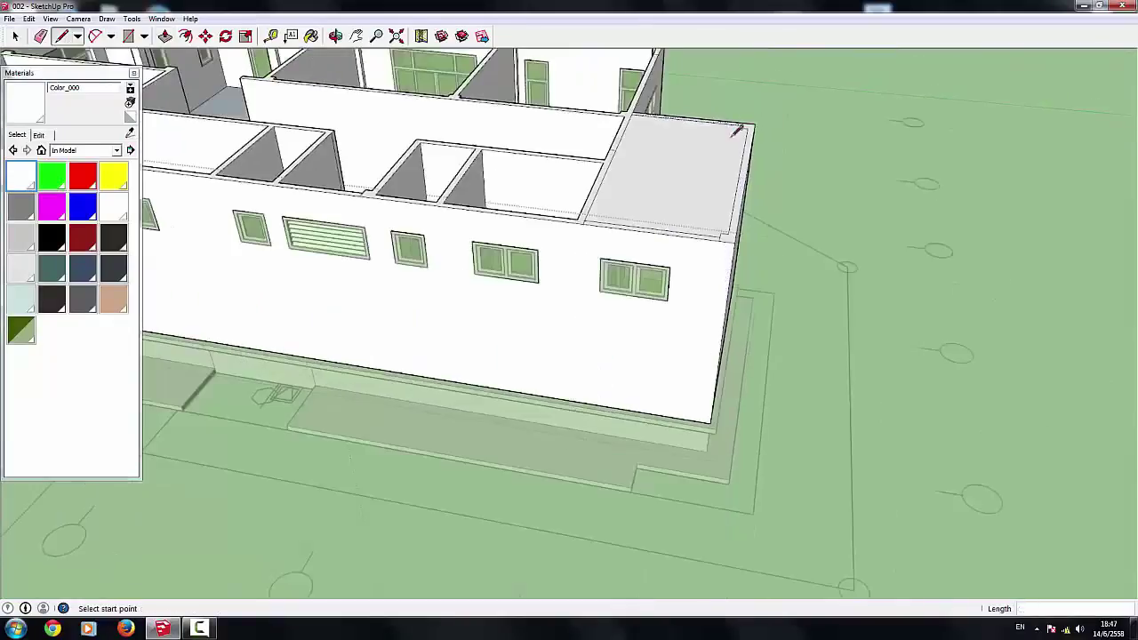
pyautogui.click(702, 174)
pyautogui.press('Delete')
pyautogui.scroll(1, 750, 186)
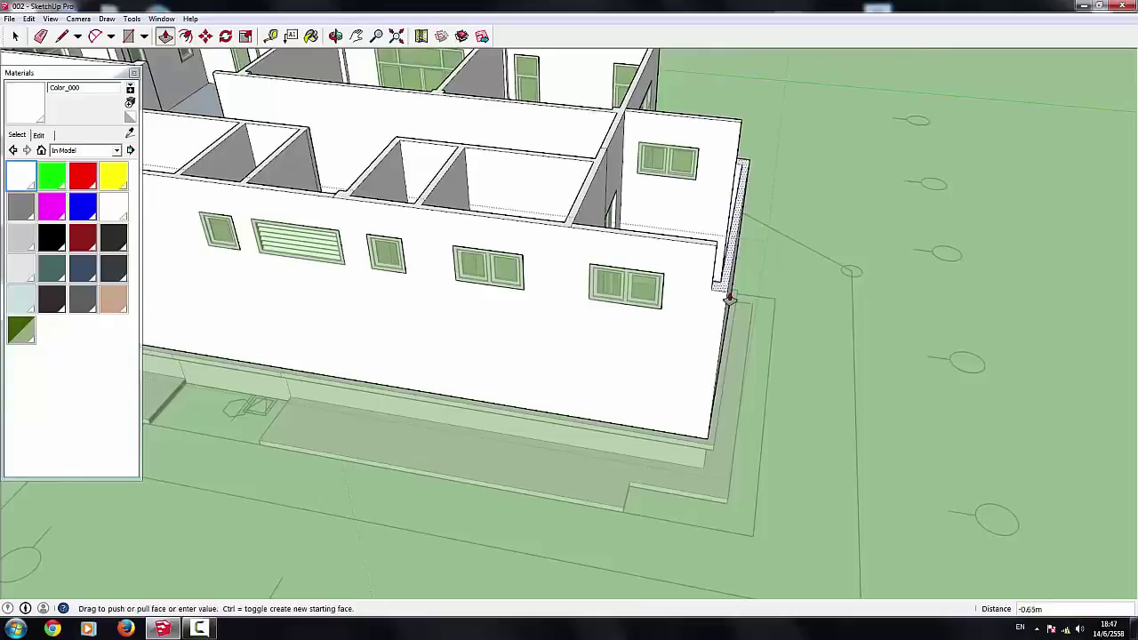
pyautogui.scroll(2, 707, 277)
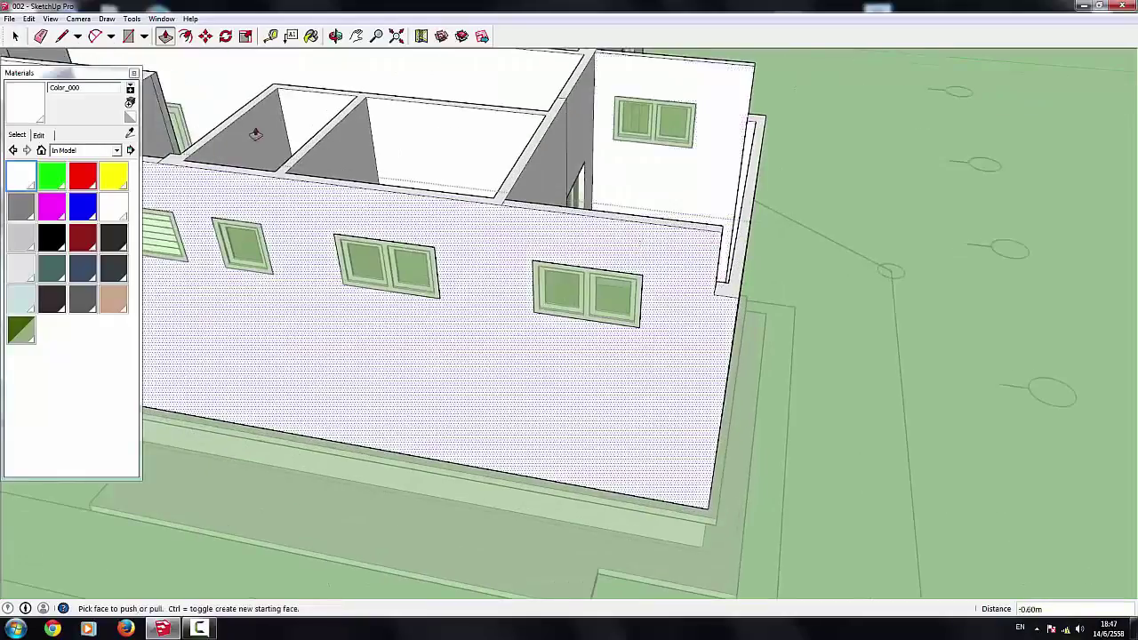
pyautogui.click(14, 36)
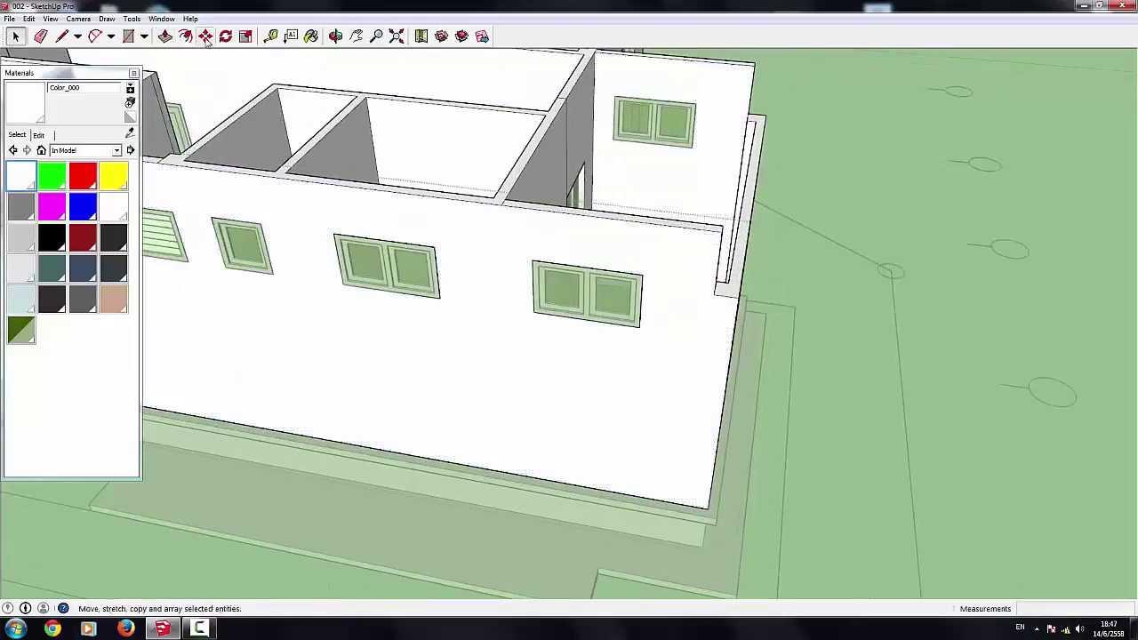
# Step: Push the triangular end-wall piece above the diagonal line flush with the long wall
pyautogui.click(206, 36)
pyautogui.scroll(-3, 715, 290)
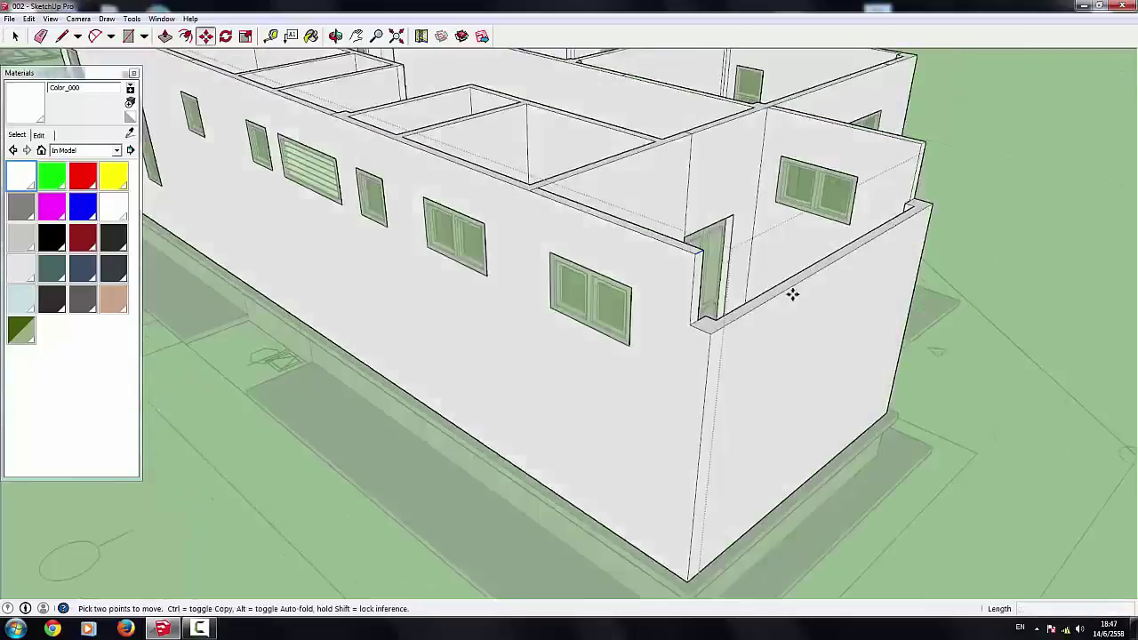
pyautogui.scroll(1, 792, 292)
pyautogui.scroll(3, 554, 213)
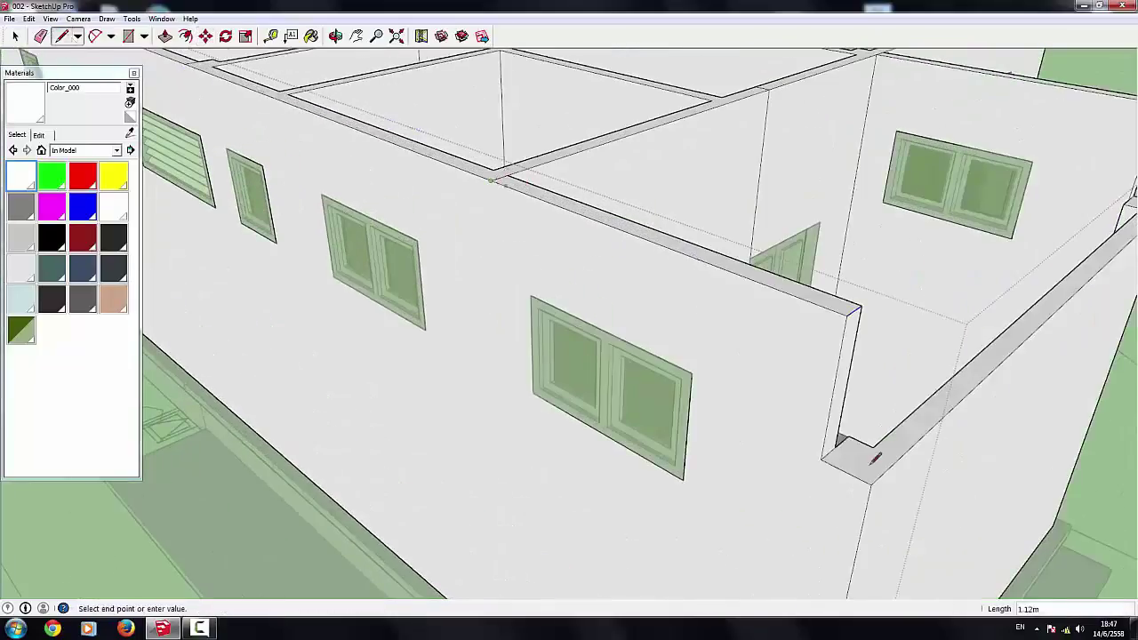
pyautogui.press('space')
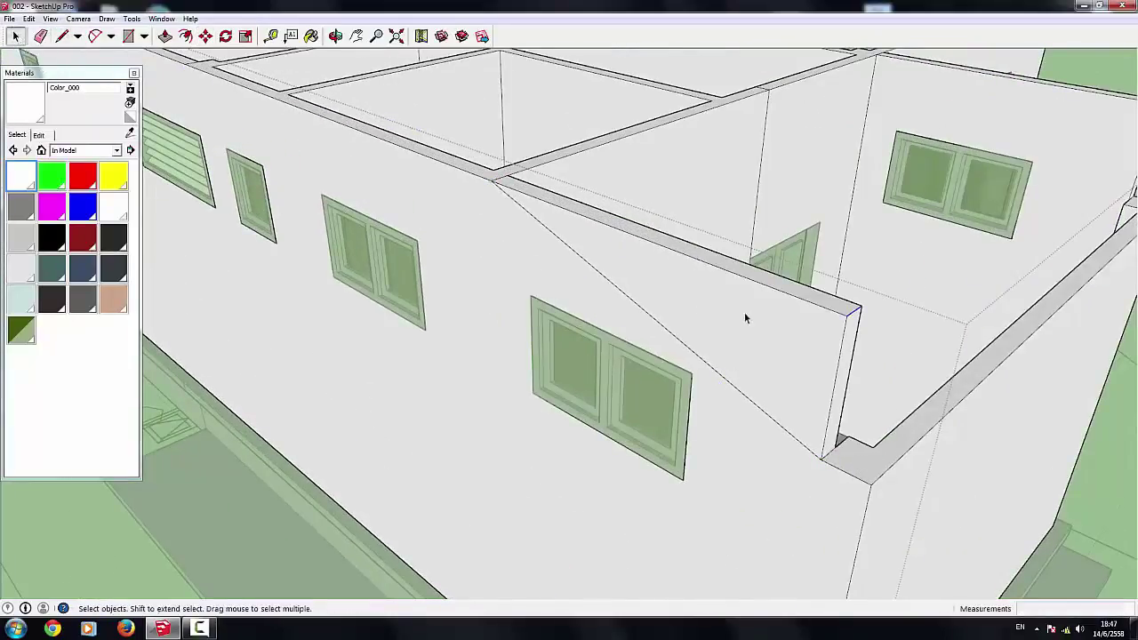
pyautogui.click(745, 312)
pyautogui.press('p')
pyautogui.moveTo(729, 263)
pyautogui.mouseDown(button='middle')
pyautogui.moveTo(821, 373)
pyautogui.moveTo(864, 311)
pyautogui.moveTo(681, 297)
pyautogui.moveTo(879, 408)
pyautogui.mouseUp(button='middle')
pyautogui.scroll(1, 878, 408)
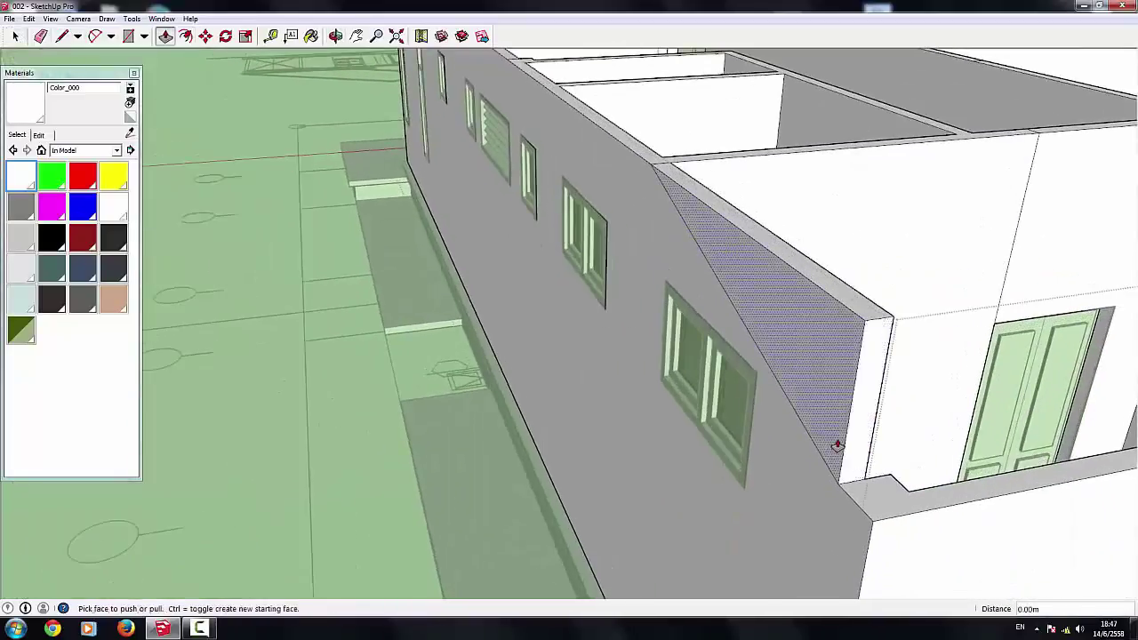
pyautogui.click(859, 411)
pyautogui.click(864, 401)
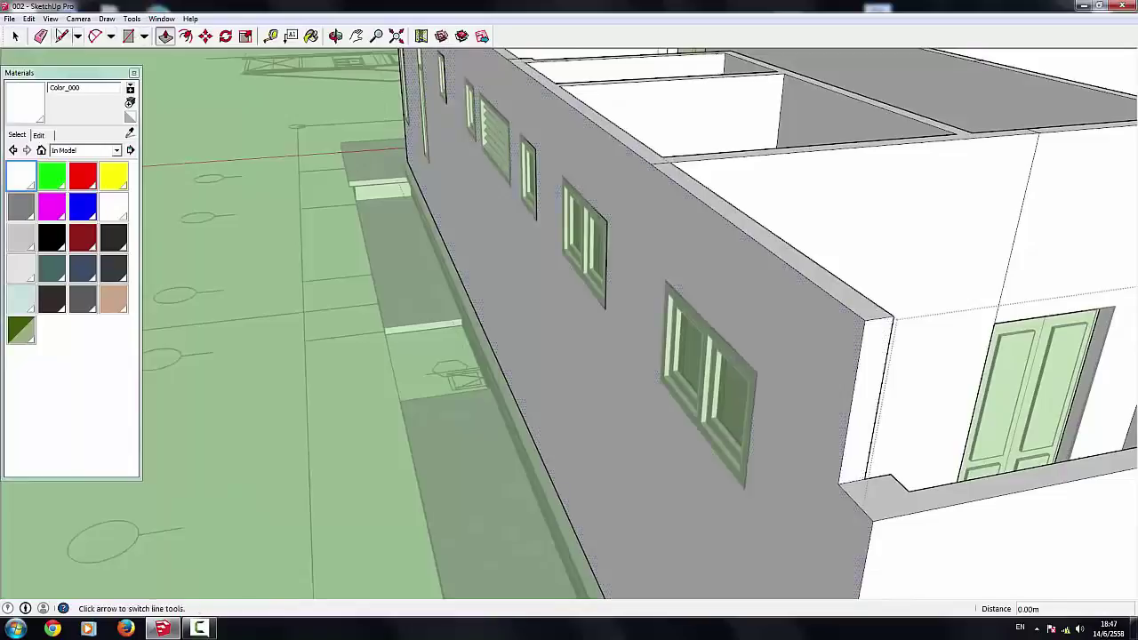
pyautogui.press('space')
# Step: Split the corner wall top with a short line and push that section down 0.50 m
pyautogui.moveTo(619, 266)
pyautogui.mouseDown(button='middle')
pyautogui.moveTo(921, 314)
pyautogui.moveTo(696, 351)
pyautogui.moveTo(791, 333)
pyautogui.moveTo(634, 144)
pyautogui.moveTo(613, 163)
pyautogui.moveTo(584, 139)
pyautogui.moveTo(595, 162)
pyautogui.moveTo(640, 178)
pyautogui.mouseUp(button='middle')
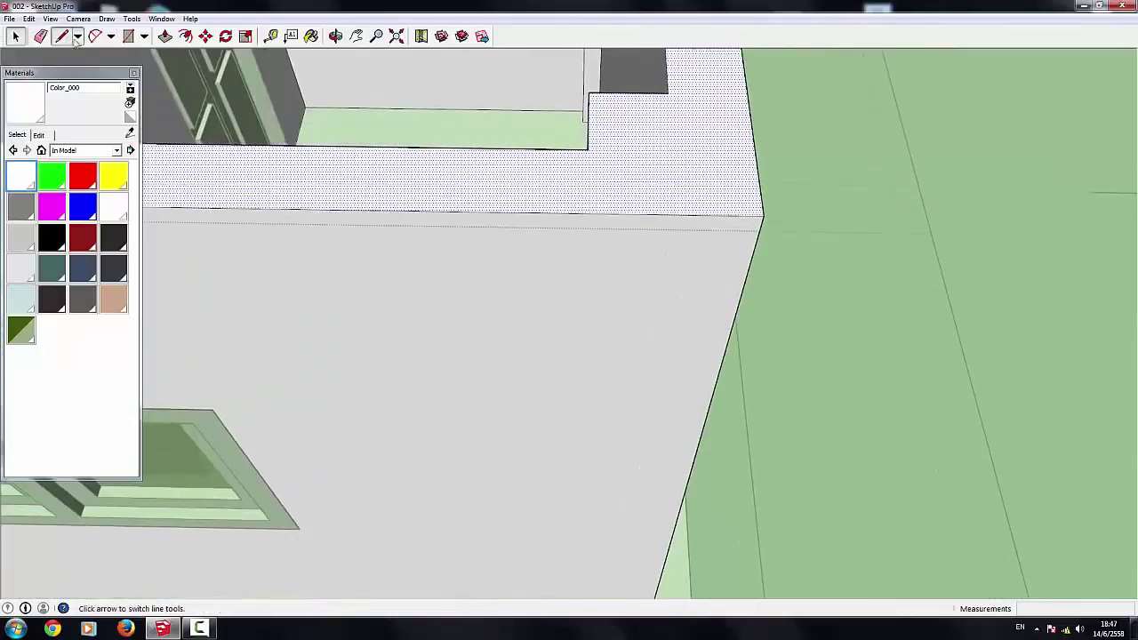
pyautogui.click(588, 150)
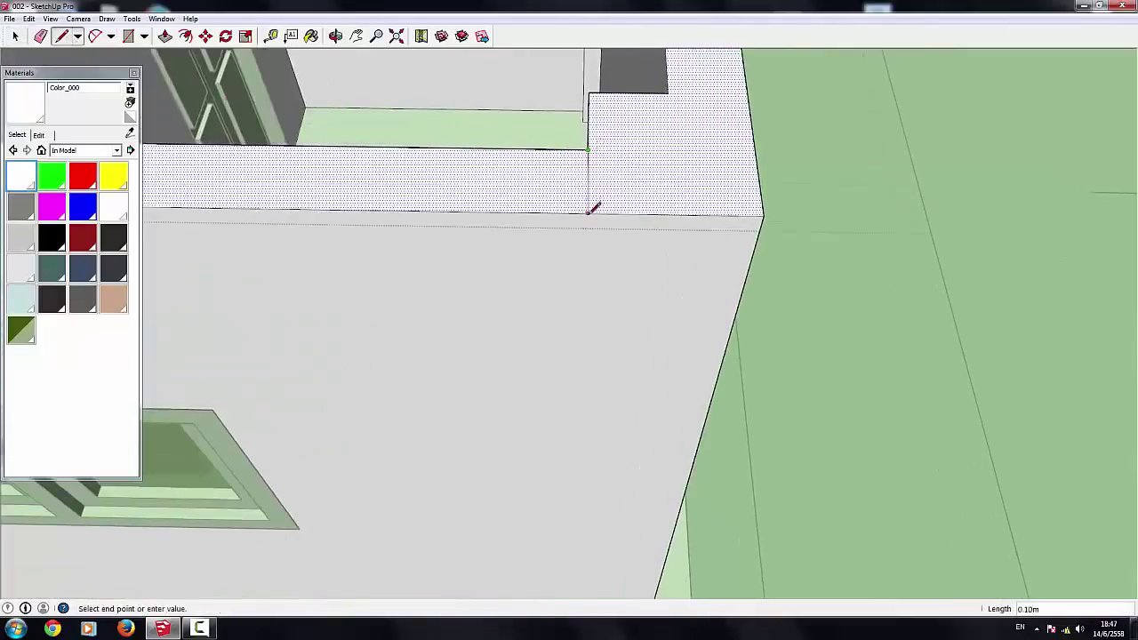
pyautogui.click(587, 211)
pyautogui.moveTo(597, 211)
pyautogui.mouseDown(button='middle')
pyautogui.moveTo(597, 246)
pyautogui.moveTo(683, 250)
pyautogui.mouseUp(button='middle')
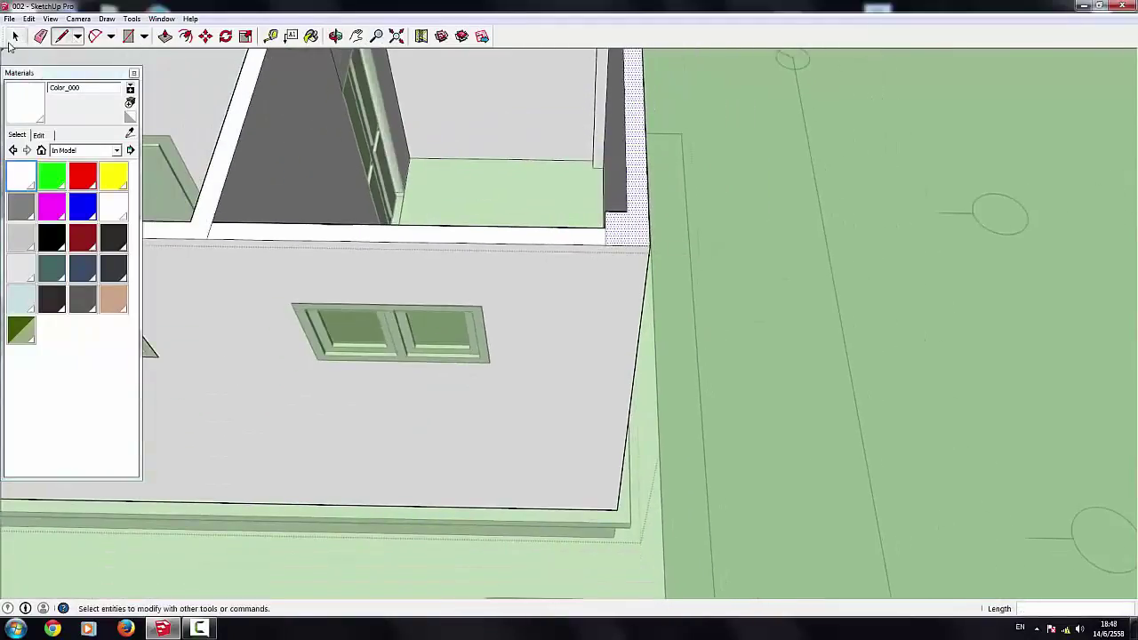
pyautogui.click(10, 40)
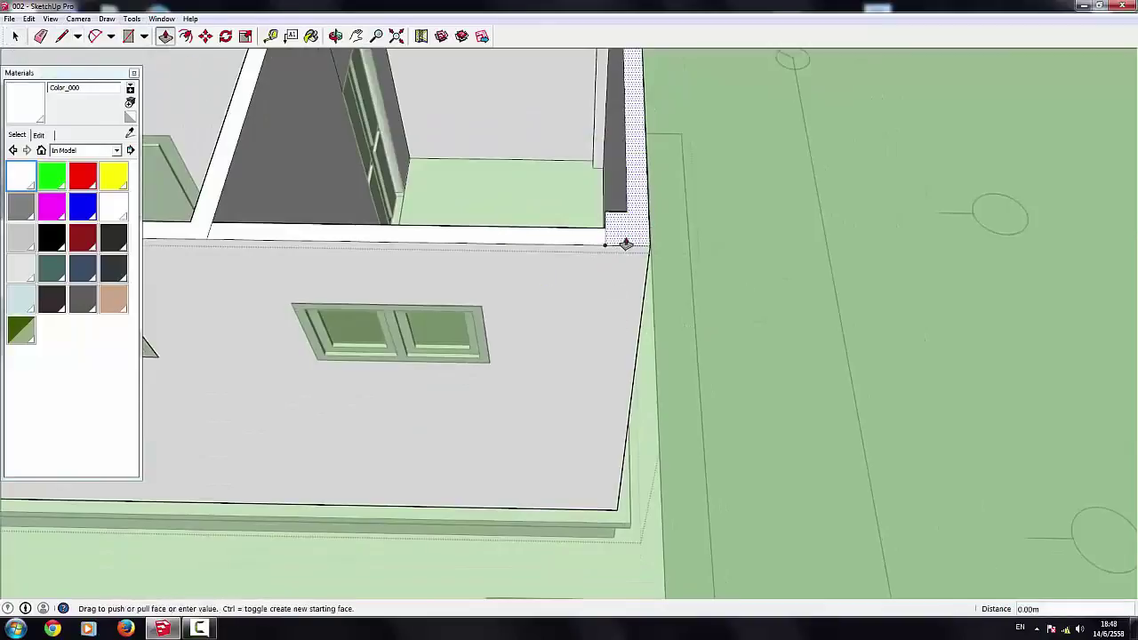
pyautogui.moveTo(627, 243); pyautogui.dragTo(482, 316)
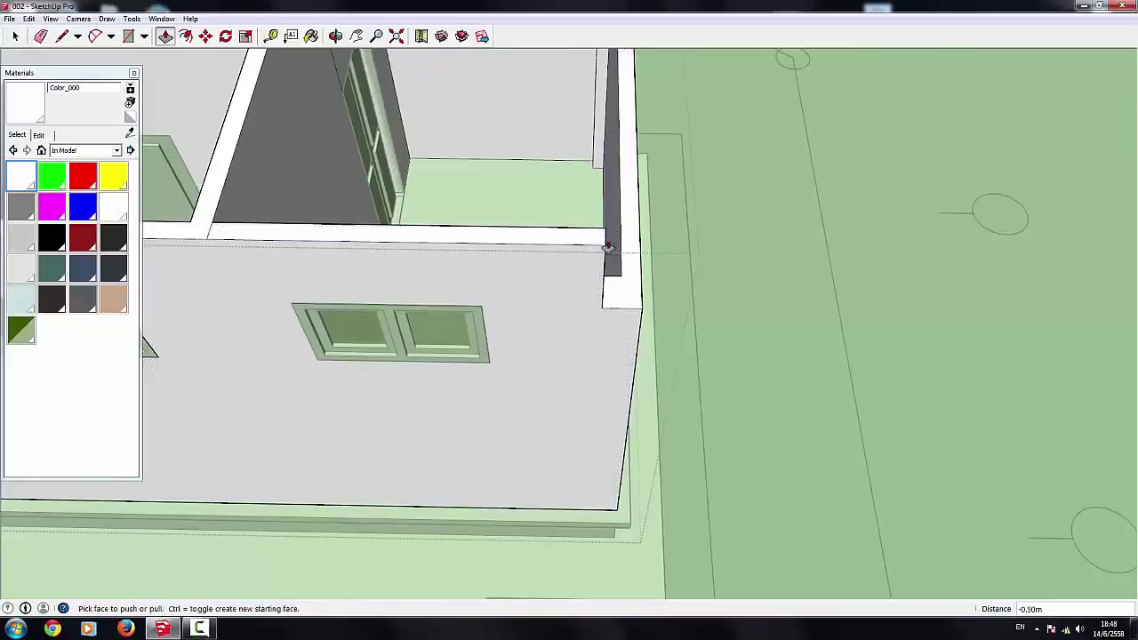
pyautogui.moveTo(610, 246); pyautogui.dragTo(579, 224, button='middle')
pyautogui.press('space')
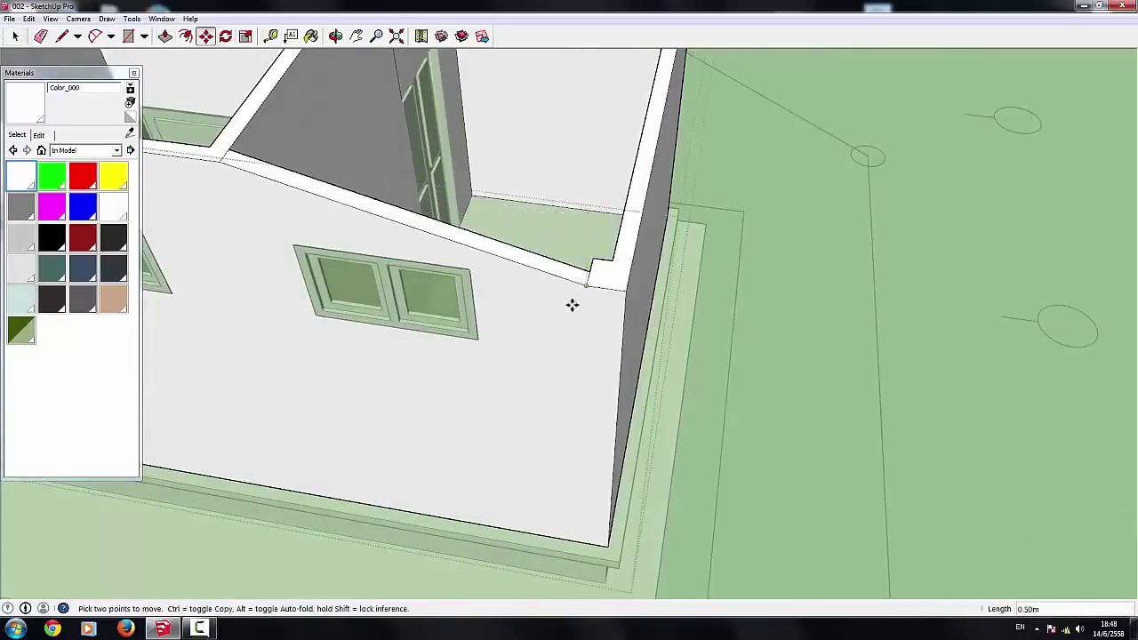
pyautogui.moveTo(572, 302)
pyautogui.mouseDown(button='middle')
pyautogui.moveTo(543, 338)
pyautogui.moveTo(445, 237)
pyautogui.mouseUp(button='middle')
pyautogui.scroll(5, 691, 217)
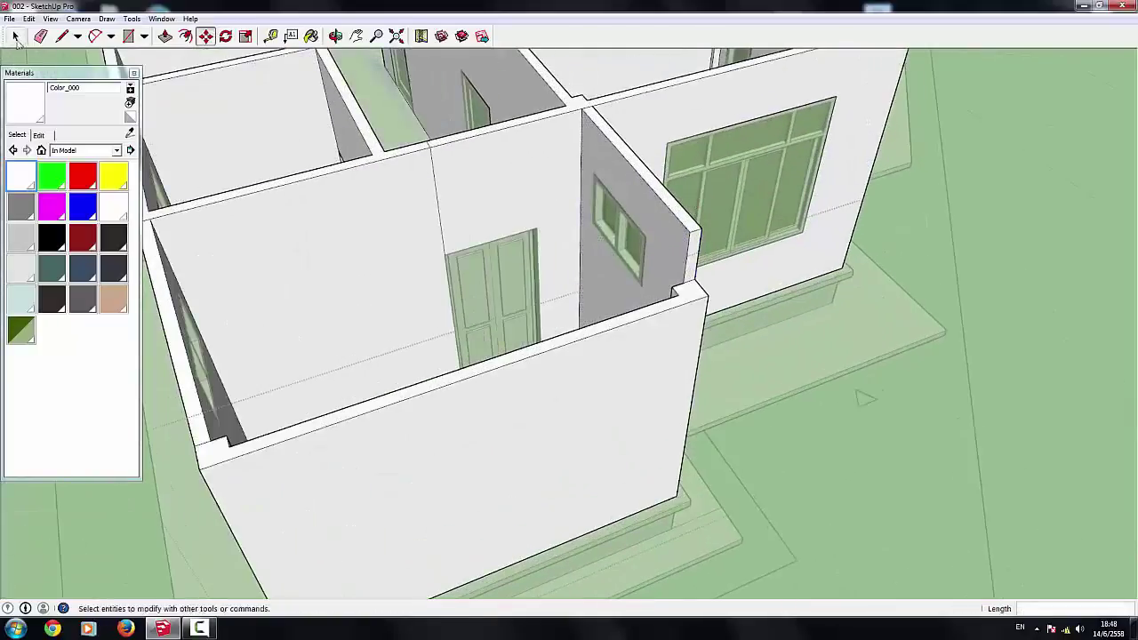
# Step: Orbit to a wide view, then use Edit > Unhide > All to show the hip roof and end wall
pyautogui.moveTo(691, 216); pyautogui.dragTo(1056, 207, button='middle')
pyautogui.moveTo(573, 321)
pyautogui.mouseDown(button='middle')
pyautogui.moveTo(734, 229)
pyautogui.moveTo(478, 175)
pyautogui.mouseUp(button='middle')
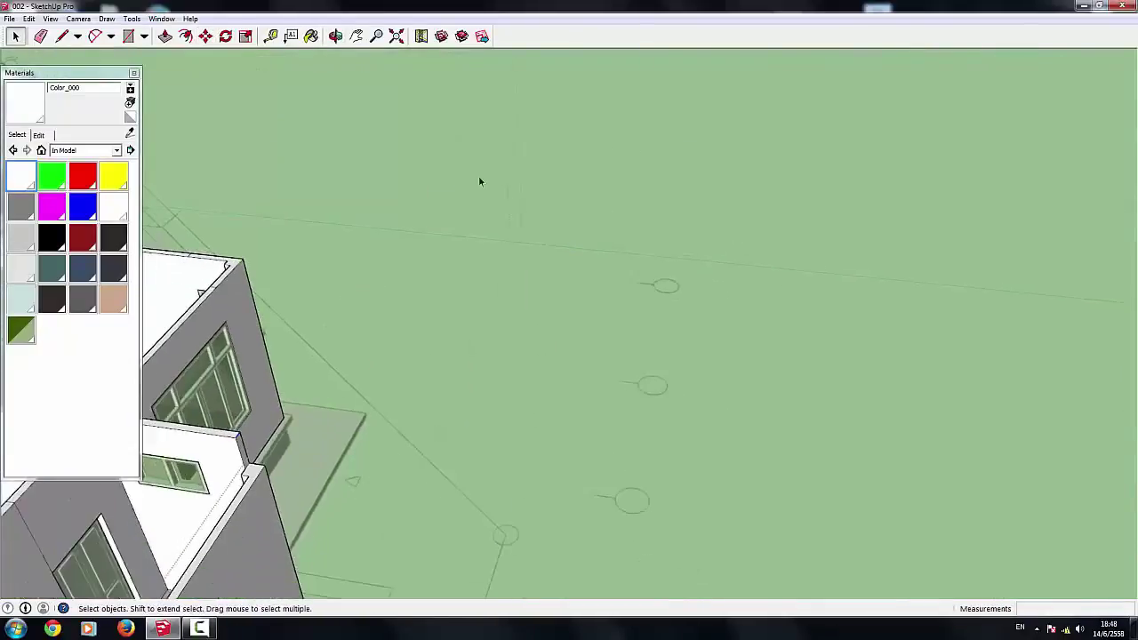
pyautogui.moveTo(622, 267)
pyautogui.mouseDown(button='middle')
pyautogui.moveTo(782, 213)
pyautogui.moveTo(739, 255)
pyautogui.moveTo(364, 136)
pyautogui.mouseUp(button='middle')
pyautogui.scroll(5, 788, 208)
pyautogui.scroll(5, 738, 255)
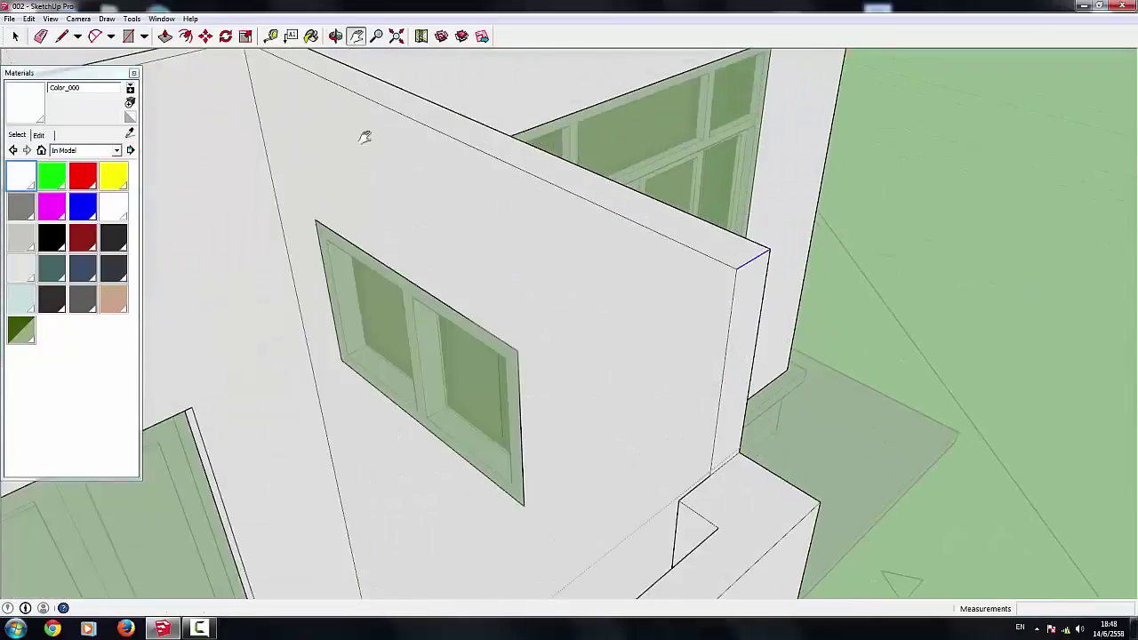
pyautogui.click(206, 35)
pyautogui.moveTo(739, 272); pyautogui.dragTo(714, 470, button='middle')
pyautogui.scroll(-3, 634, 269)
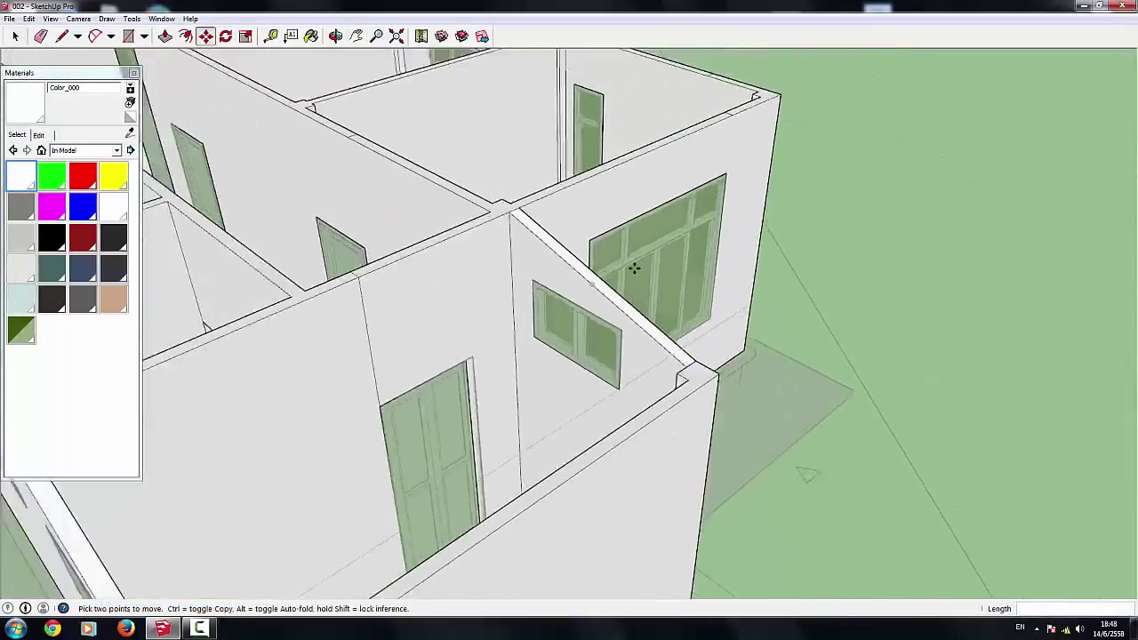
pyautogui.scroll(-3, 634, 268)
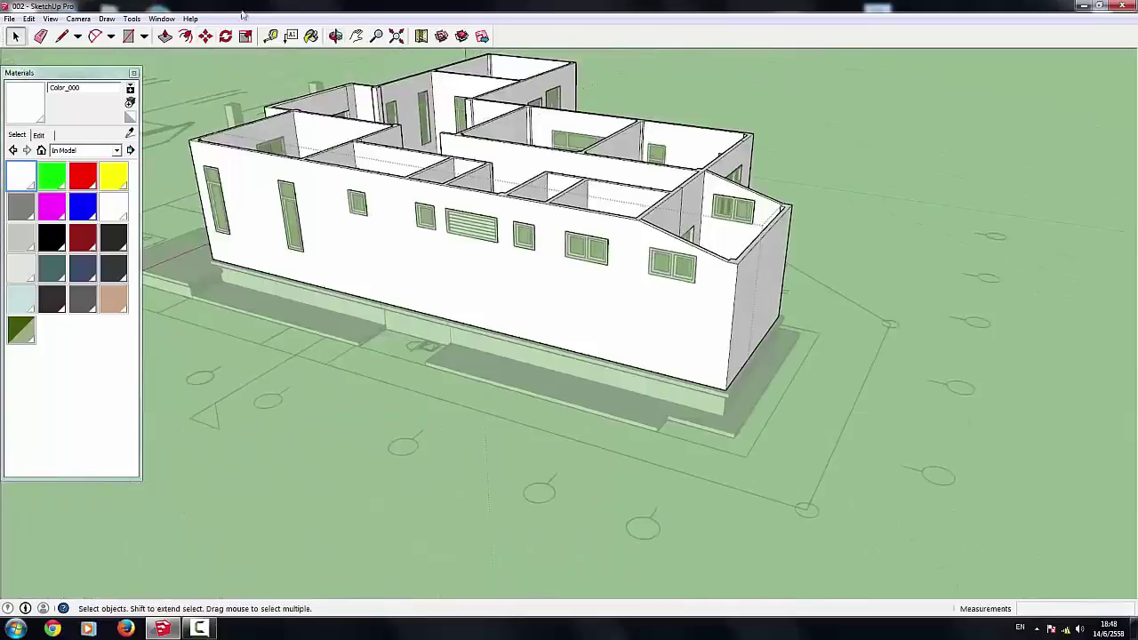
pyautogui.click(78, 19)
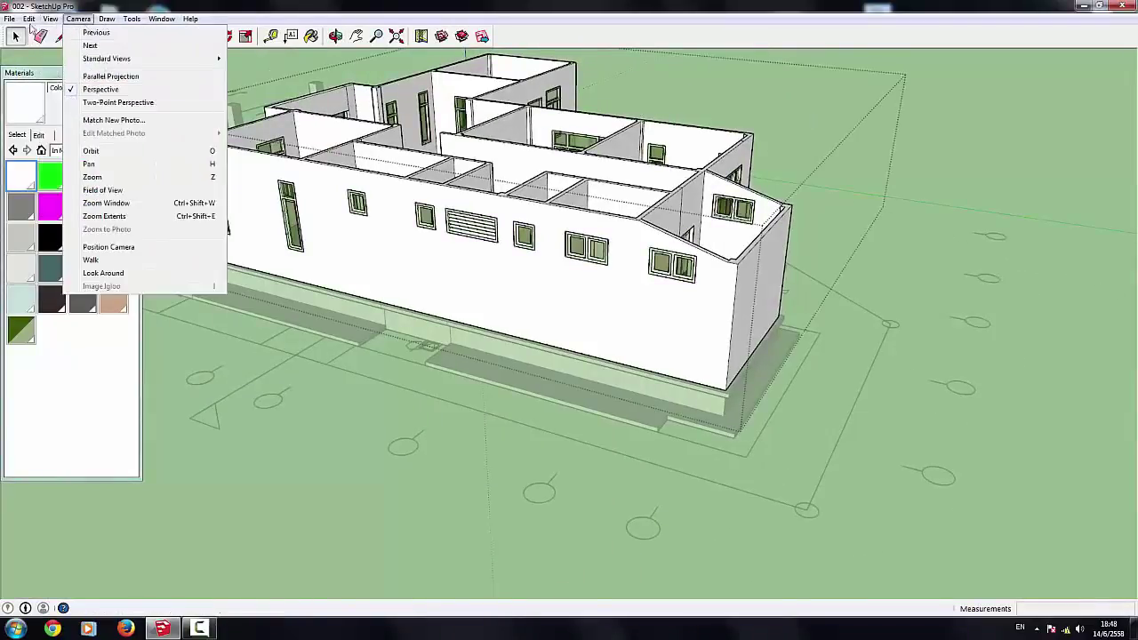
pyautogui.click(221, 217)
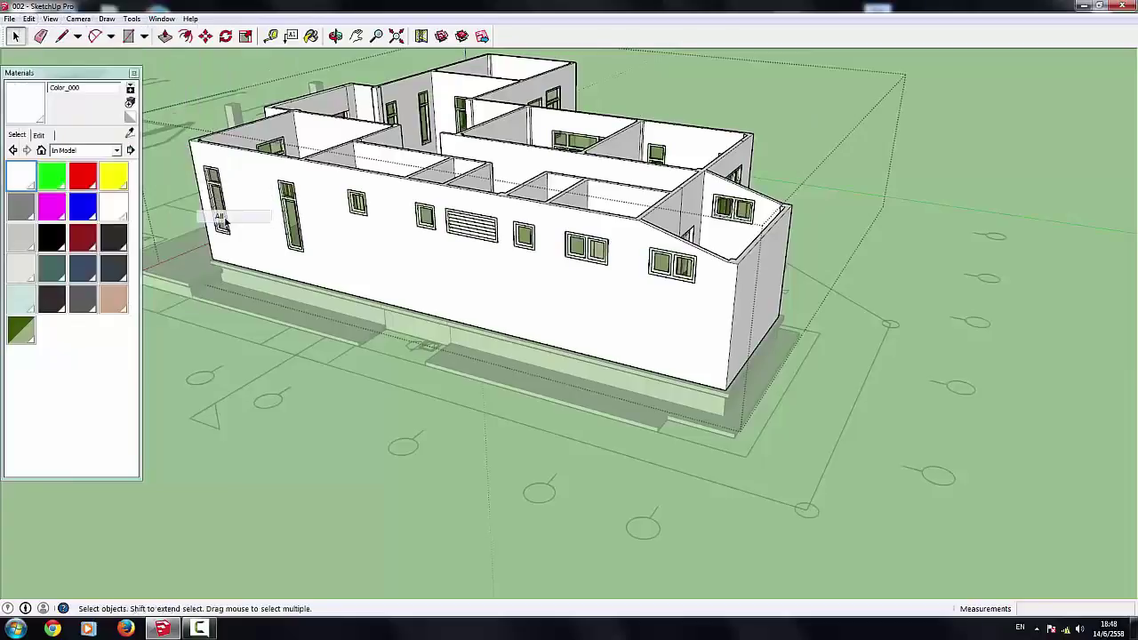
pyautogui.click(30, 18)
pyautogui.moveTo(51, 190)
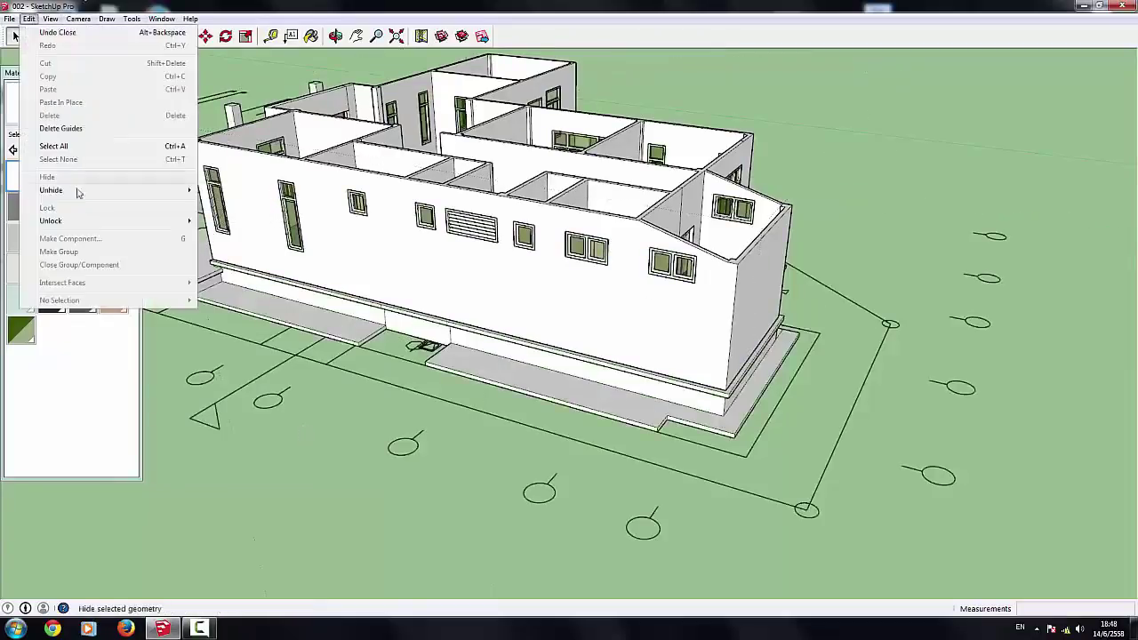
pyautogui.click(220, 217)
# Step: Measure from the roof corner and select the roof geometry around the protruding ledge
pyautogui.scroll(2, 751, 292)
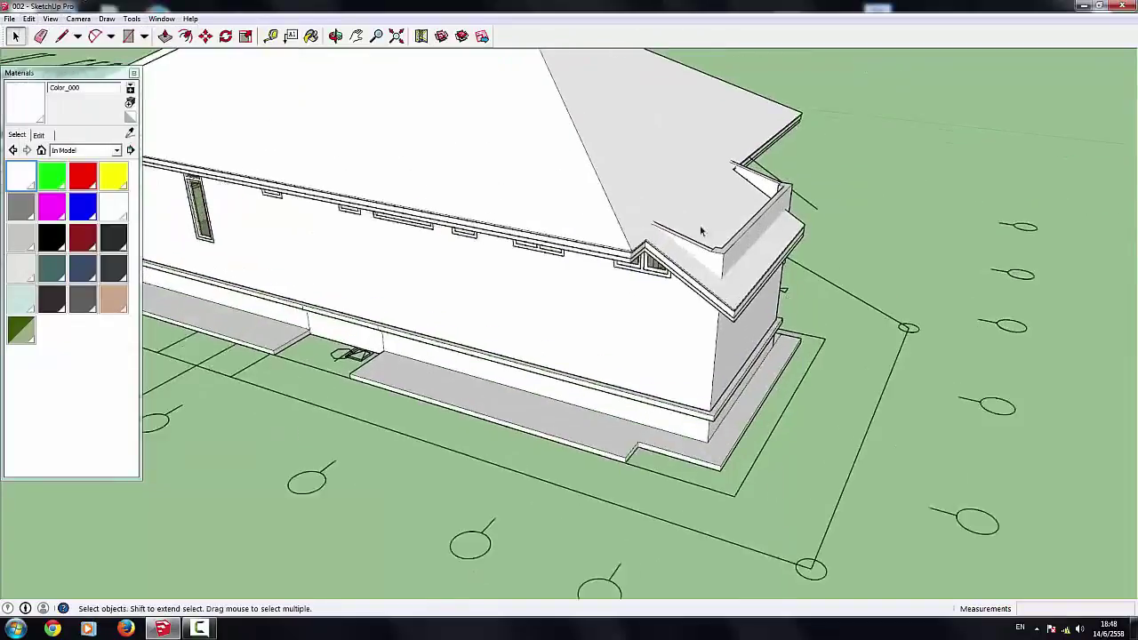
pyautogui.scroll(3, 752, 292)
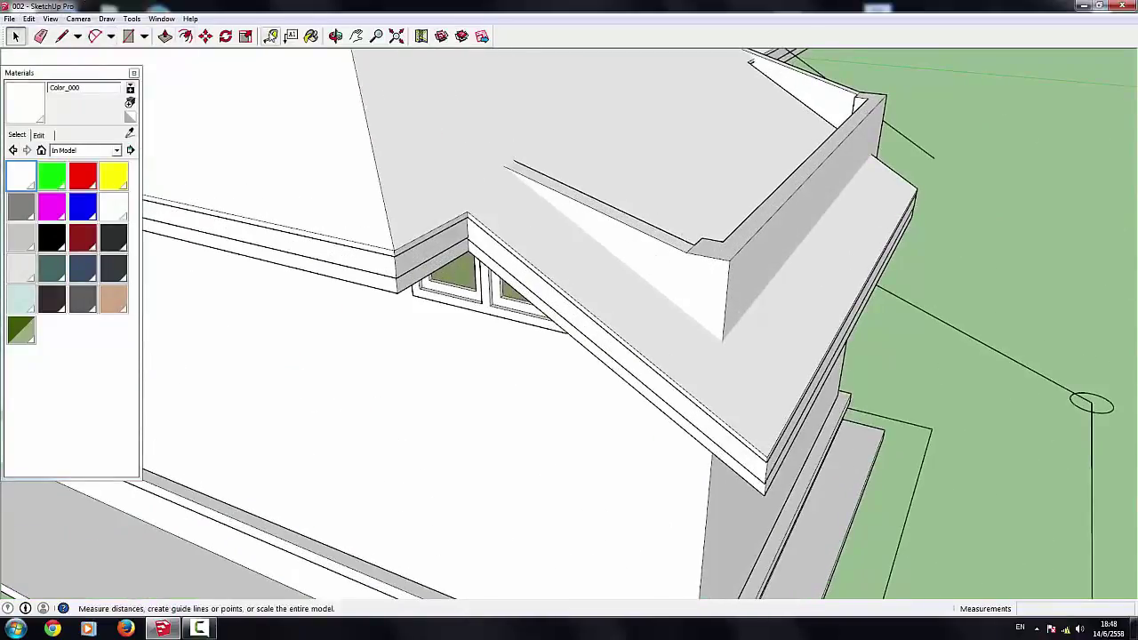
pyautogui.click(271, 36)
pyautogui.click(729, 262)
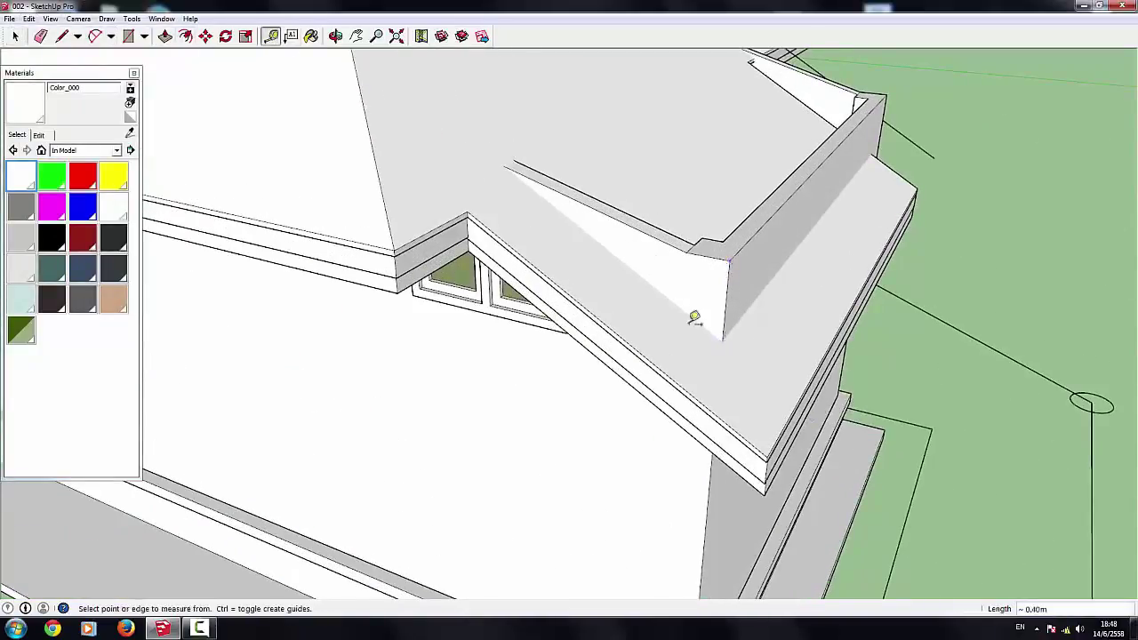
pyautogui.click(17, 37)
pyautogui.scroll(-2, 1007, 287)
pyautogui.scroll(2, 1007, 288)
pyautogui.tripleClick(725, 294)
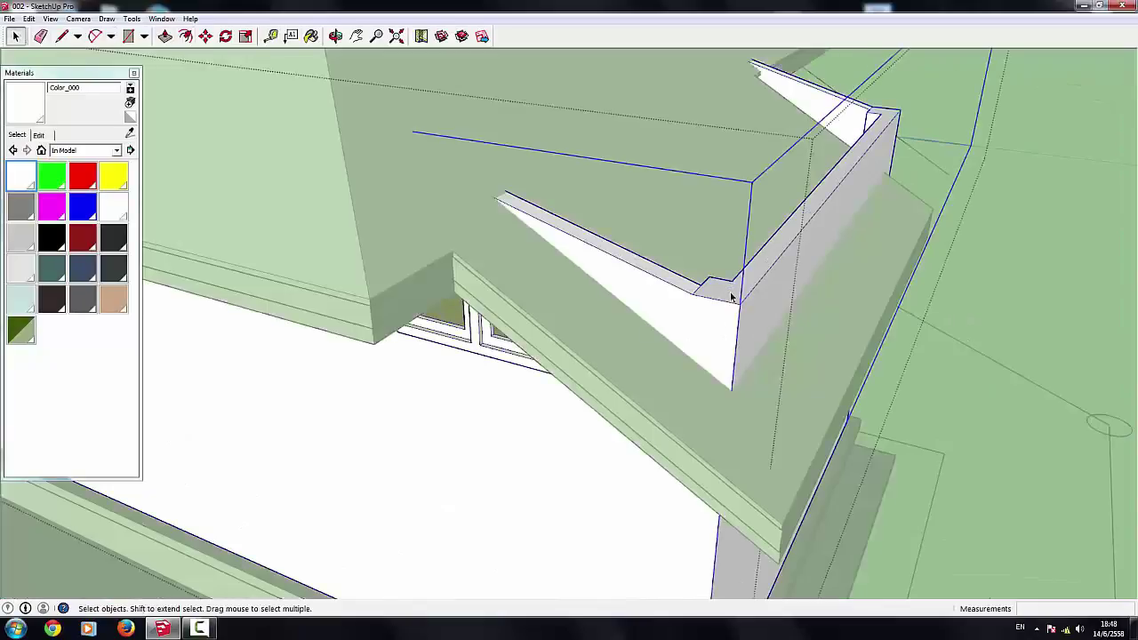
# Step: Push the ledge's top face down 0.5 m
pyautogui.click(725, 294)
pyautogui.press('f')
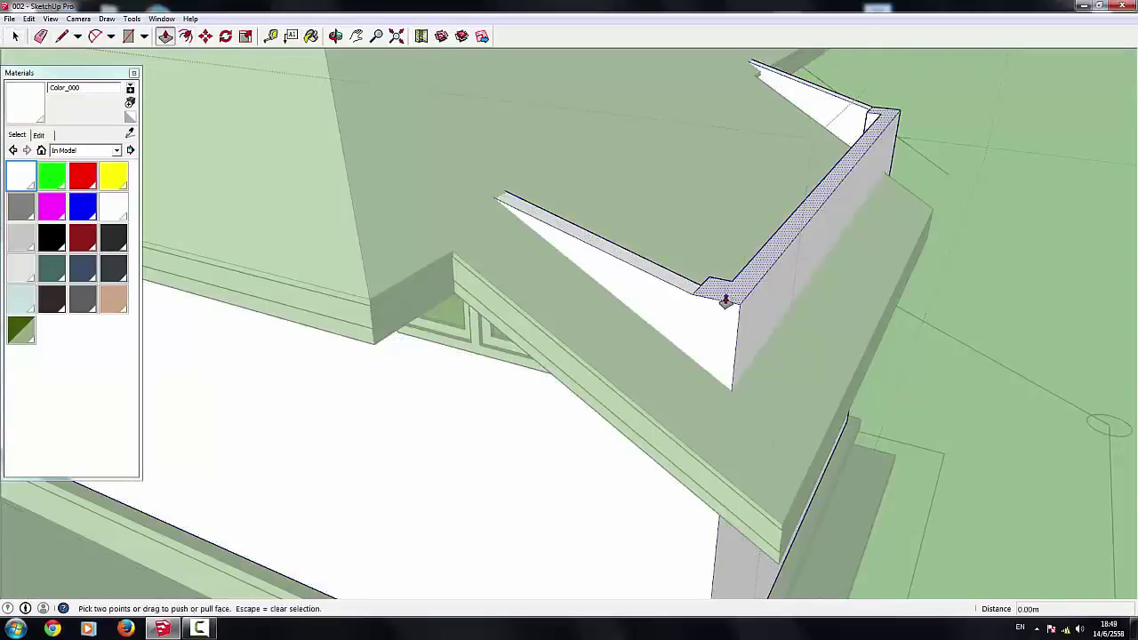
pyautogui.moveTo(726, 301); pyautogui.dragTo(724, 318)
pyautogui.press('Return')
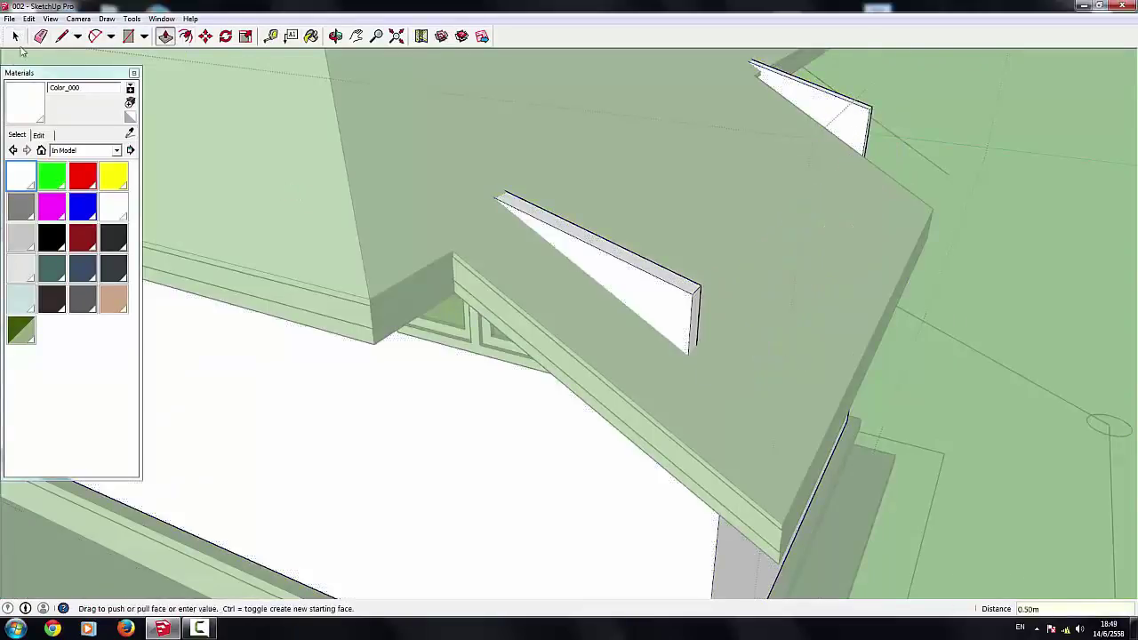
pyautogui.press('space')
pyautogui.moveTo(673, 264)
pyautogui.mouseDown(button='middle')
pyautogui.moveTo(732, 330)
pyautogui.moveTo(842, 246)
pyautogui.moveTo(851, 190)
pyautogui.moveTo(628, 289)
pyautogui.mouseUp(button='middle')
pyautogui.moveTo(776, 380); pyautogui.dragTo(143, 80, button='middle')
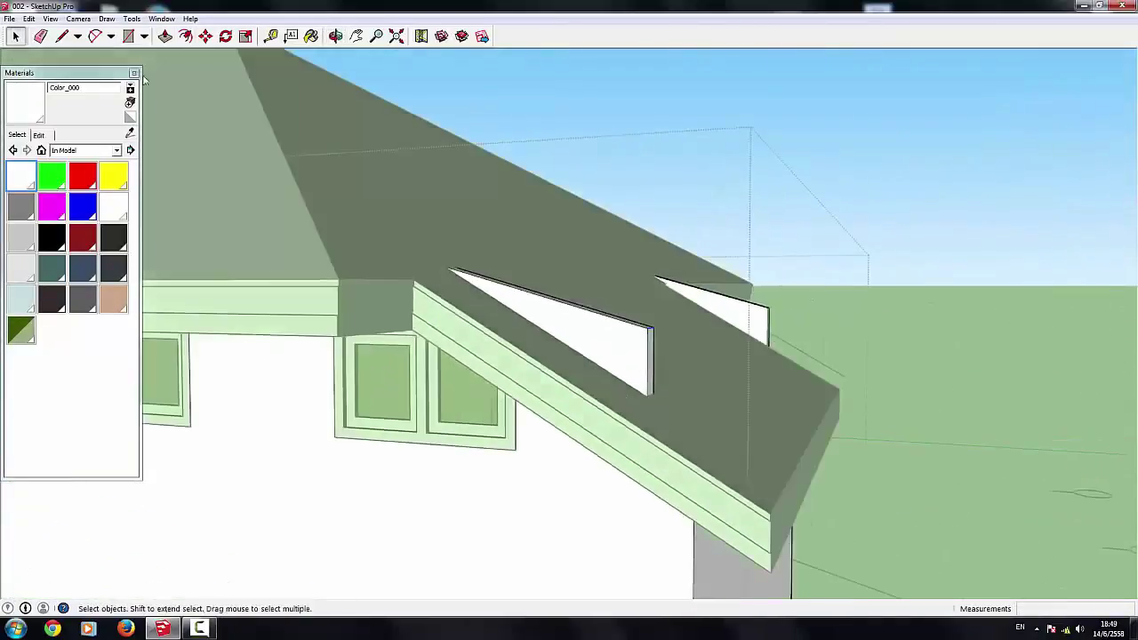
# Step: Select the roof group and bring up its context menu
pyautogui.click(206, 36)
pyautogui.scroll(3, 569, 282)
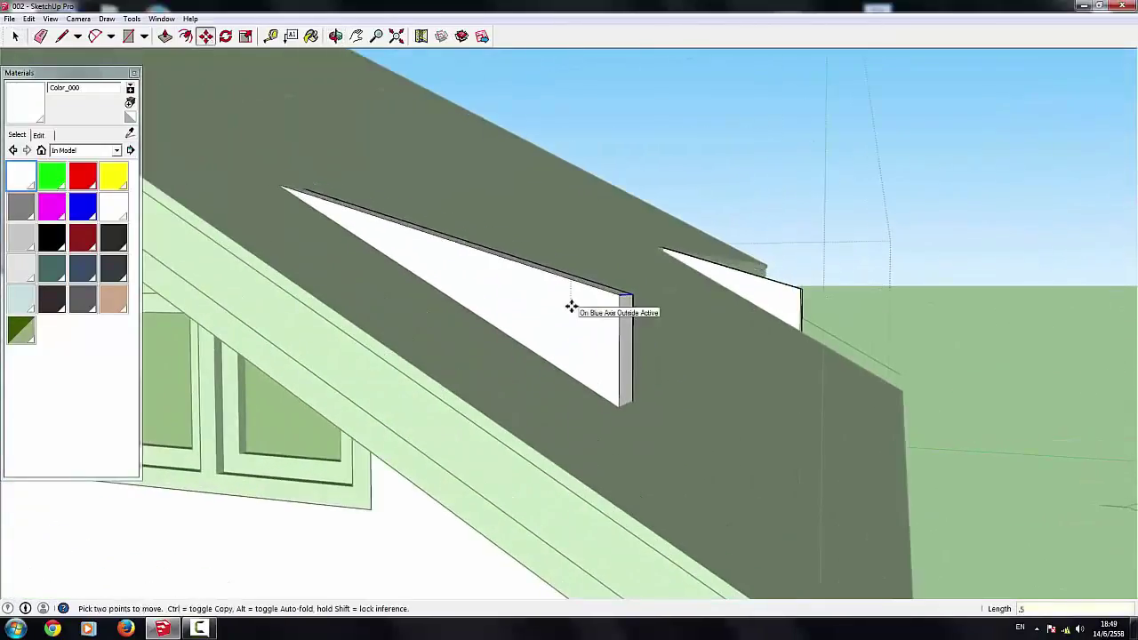
pyautogui.scroll(-5, 572, 307)
pyautogui.moveTo(559, 312)
pyautogui.mouseDown(button='middle')
pyautogui.moveTo(459, 300)
pyautogui.moveTo(490, 243)
pyautogui.mouseUp(button='middle')
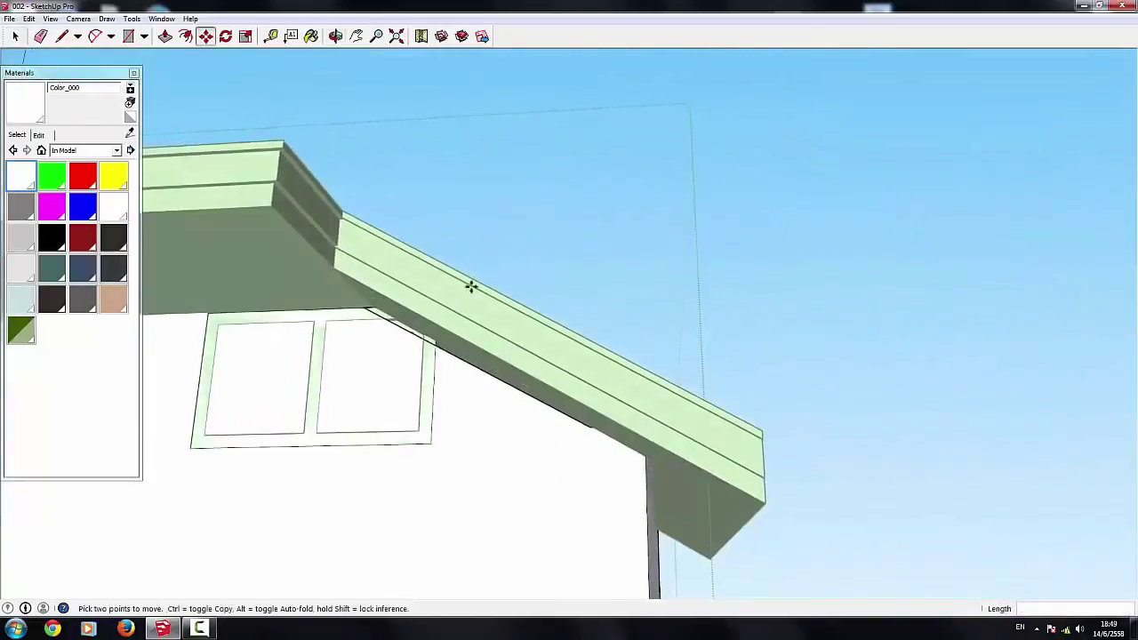
pyautogui.scroll(-2, 472, 287)
pyautogui.moveTo(486, 288)
pyautogui.mouseDown(button='middle')
pyautogui.moveTo(602, 359)
pyautogui.moveTo(623, 338)
pyautogui.mouseUp(button='middle')
pyautogui.click(16, 36)
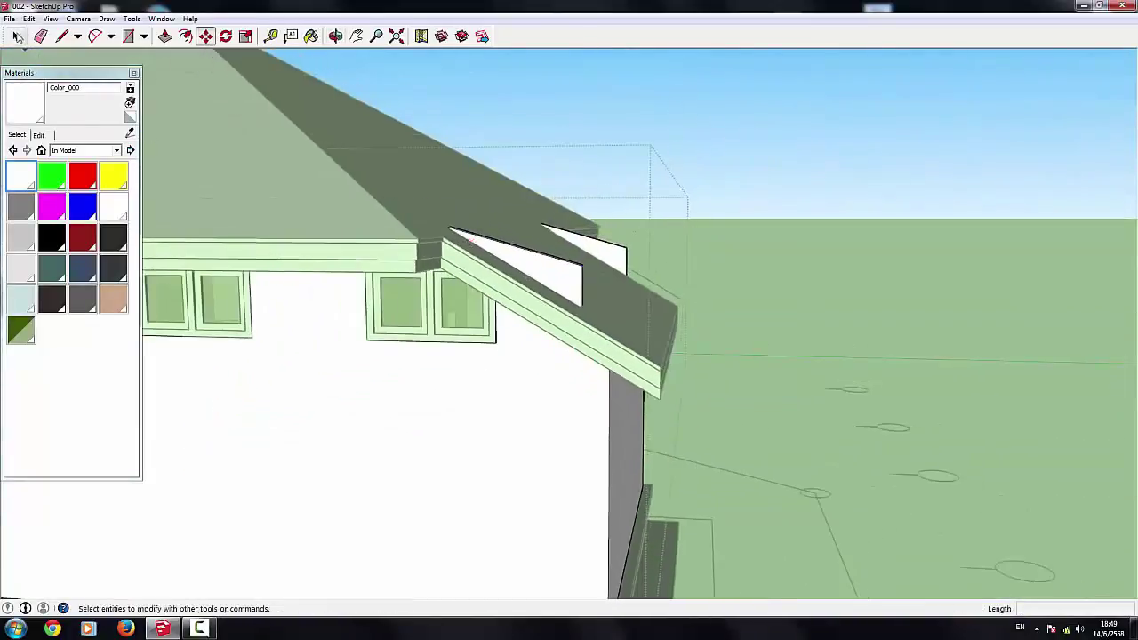
pyautogui.click(15, 35)
pyautogui.click(635, 331)
pyautogui.rightClick(635, 333)
# Step: Hide the roof and raise the corner wall's top by 0.05 m
pyautogui.click(662, 365)
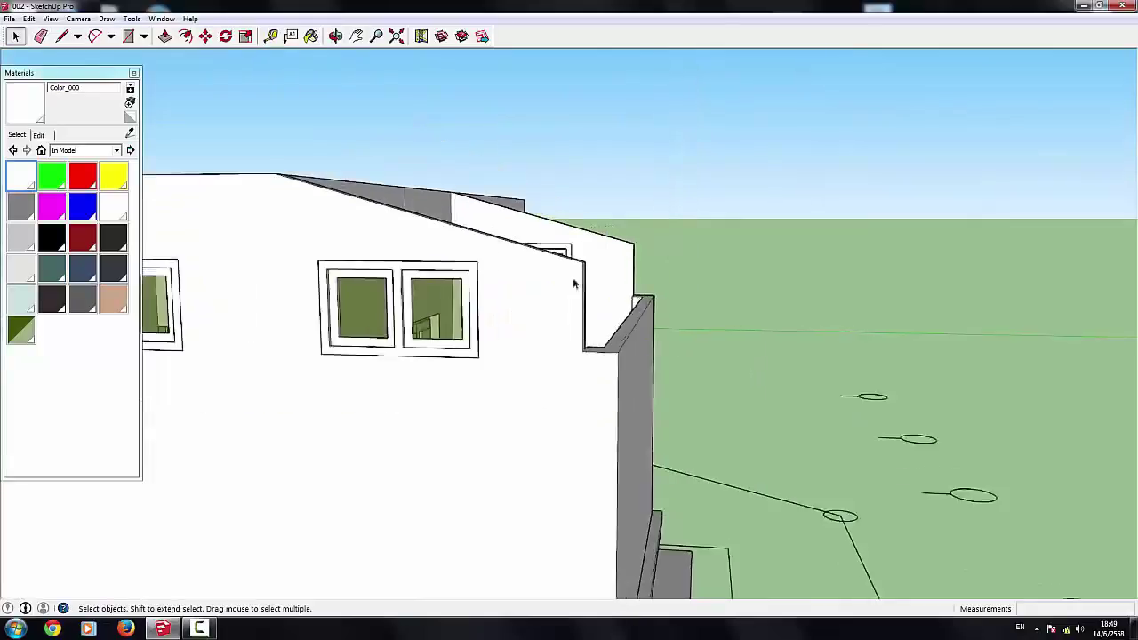
pyautogui.scroll(-2, 561, 303)
pyautogui.moveTo(539, 317); pyautogui.dragTo(632, 400, button='middle')
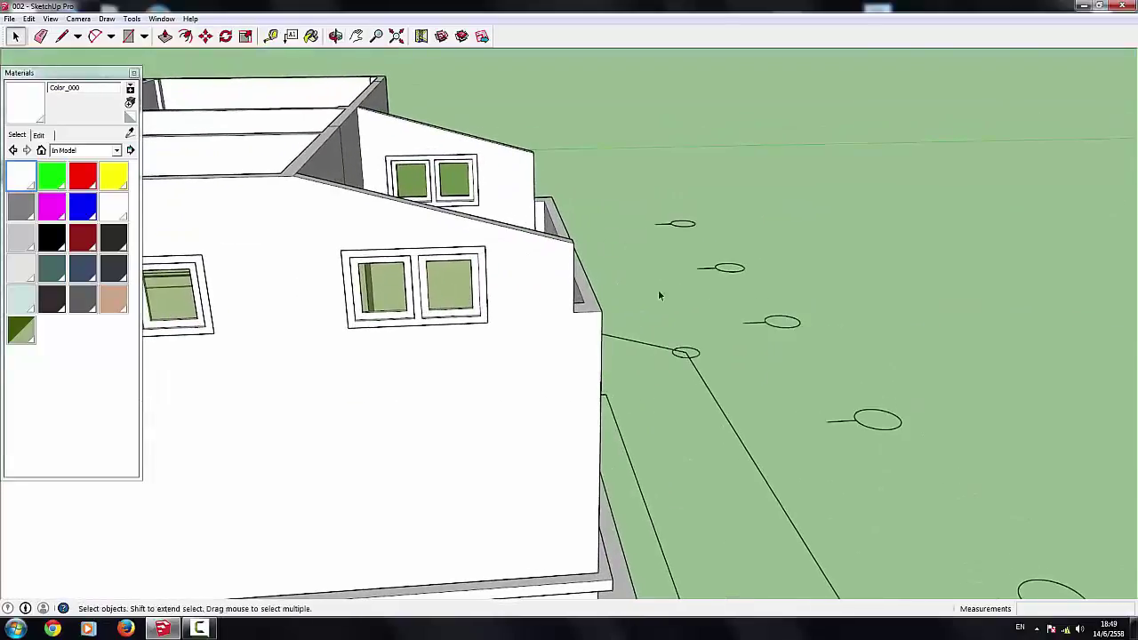
pyautogui.click(488, 272)
pyautogui.moveTo(489, 267)
pyautogui.mouseDown(button='middle')
pyautogui.moveTo(665, 303)
pyautogui.moveTo(533, 307)
pyautogui.mouseUp(button='middle')
pyautogui.scroll(3, 472, 304)
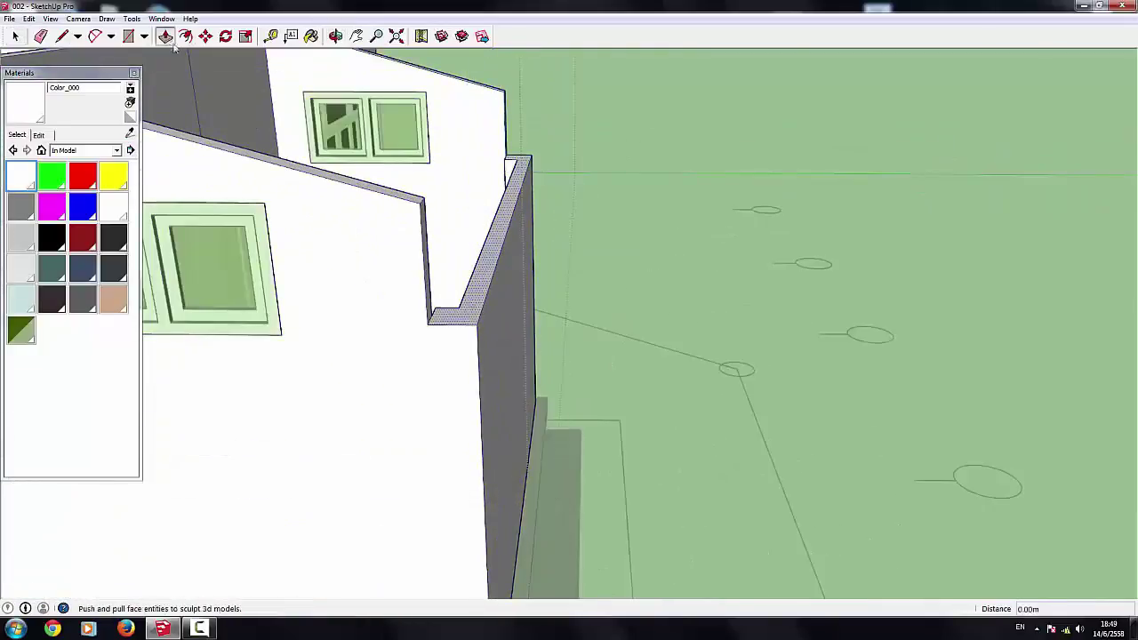
pyautogui.click(485, 294)
pyautogui.click(484, 266)
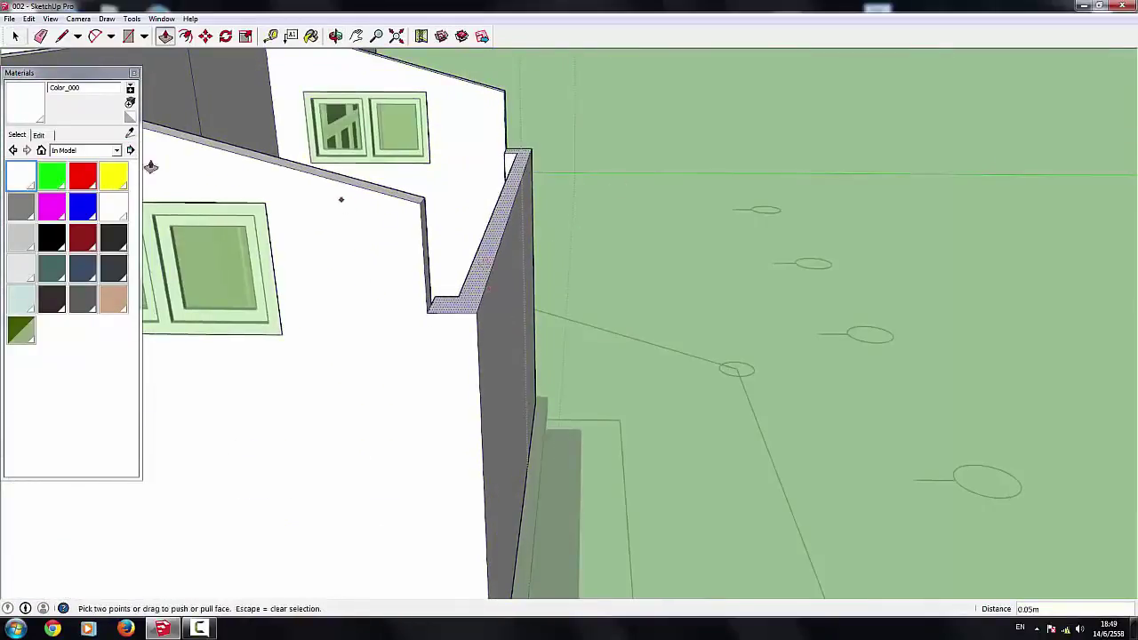
pyautogui.press('space')
# Step: Move the right-hand double window slightly left along the long wall
pyautogui.moveTo(542, 199); pyautogui.dragTo(378, 27, button='middle')
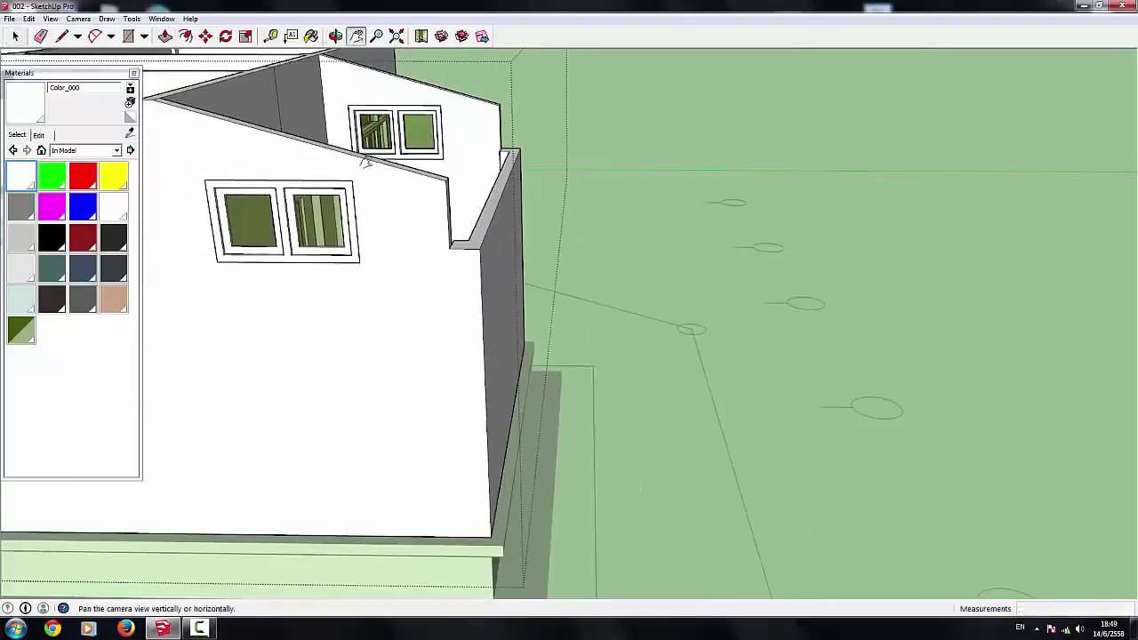
pyautogui.keyDown('shift'); pyautogui.moveTo(366, 161); pyautogui.dragTo(532, 118, button='middle'); pyautogui.keyUp('shift')
pyautogui.moveTo(30, 31)
pyautogui.mouseDown(button='middle')
pyautogui.moveTo(666, 246)
pyautogui.moveTo(577, 200)
pyautogui.mouseUp(button='middle')
pyautogui.click(205, 36)
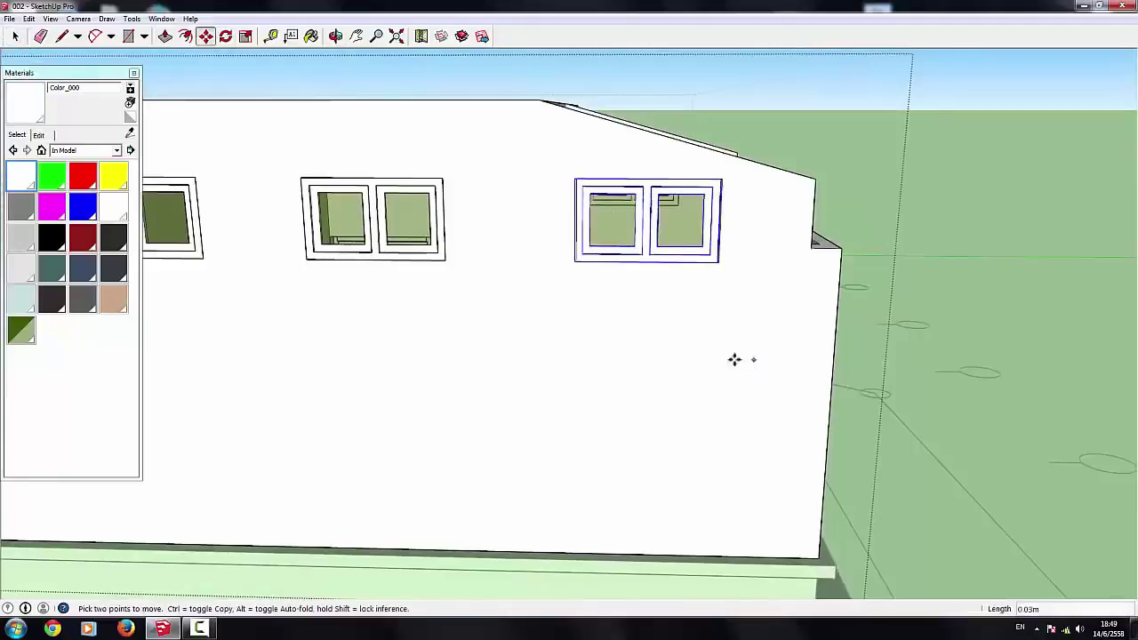
pyautogui.click(735, 358)
pyautogui.write('.1')
pyautogui.click(727, 361)
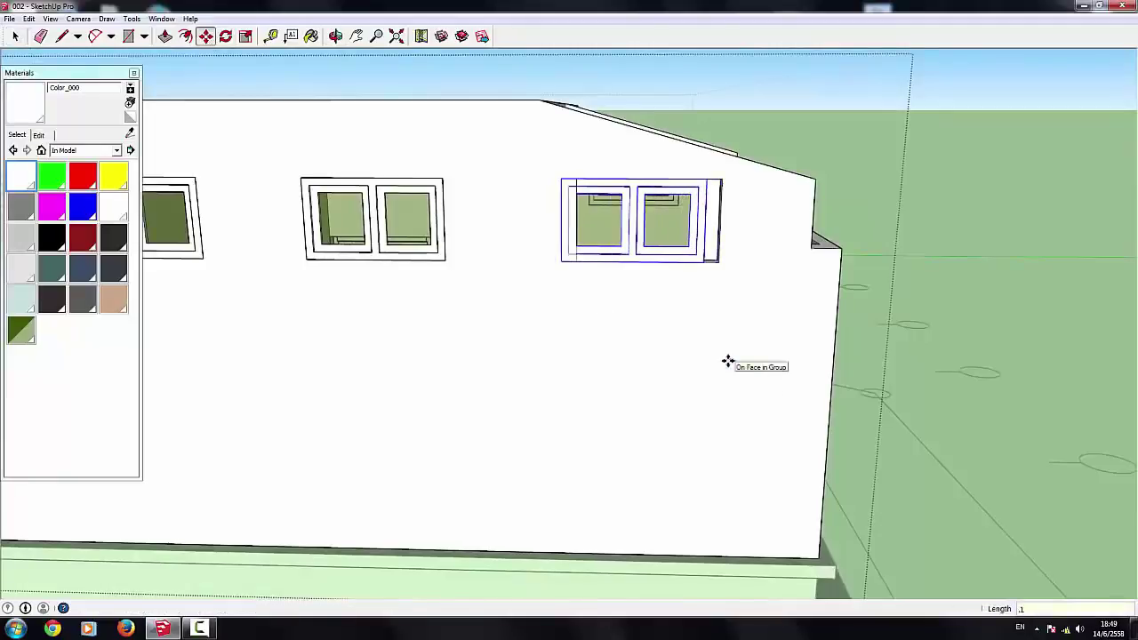
pyautogui.press('space')
# Step: Select the right-hand window group and turn the view to face the wall and upper floor
pyautogui.moveTo(723, 340)
pyautogui.mouseDown(button='middle')
pyautogui.moveTo(590, 224)
pyautogui.moveTo(745, 285)
pyautogui.moveTo(587, 196)
pyautogui.mouseUp(button='middle')
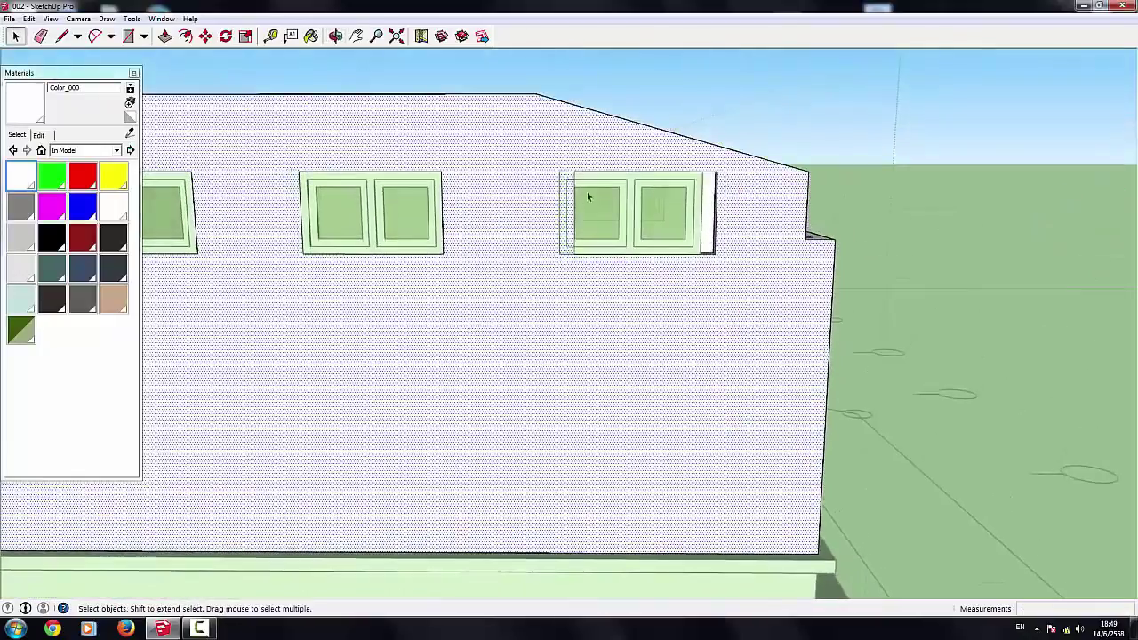
pyautogui.click(686, 254)
pyautogui.moveTo(685, 257); pyautogui.dragTo(615, 214, button='middle')
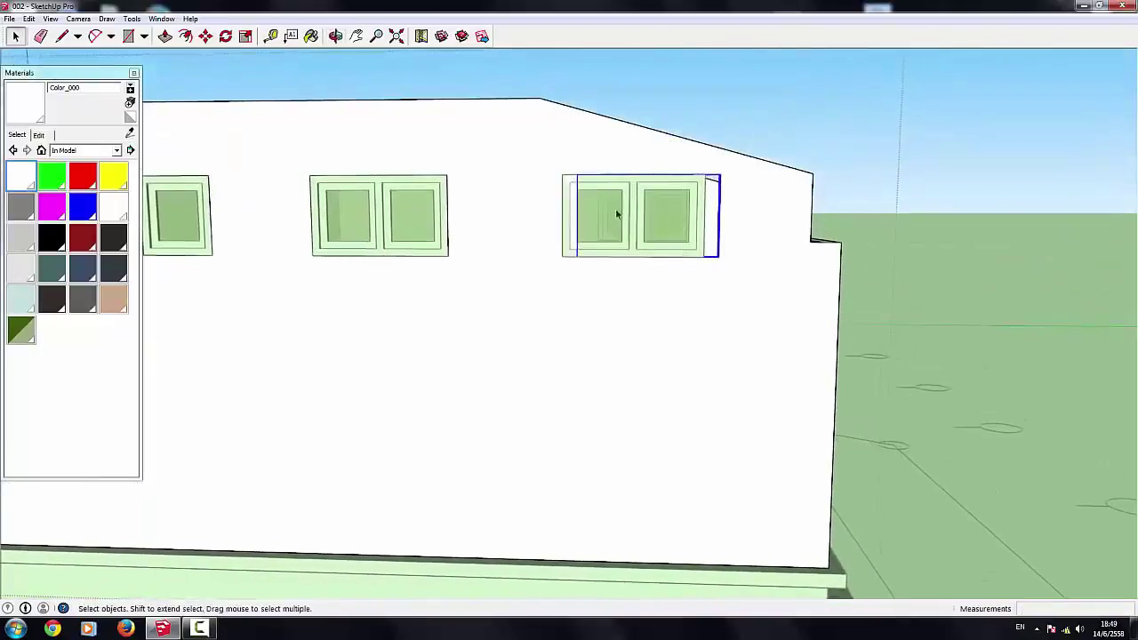
pyautogui.moveTo(703, 278)
pyautogui.mouseDown(button='middle')
pyautogui.moveTo(679, 284)
pyautogui.moveTo(618, 347)
pyautogui.moveTo(635, 113)
pyautogui.mouseUp(button='middle')
pyautogui.moveTo(594, 158)
pyautogui.mouseDown(button='middle')
pyautogui.moveTo(679, 198)
pyautogui.moveTo(563, 154)
pyautogui.mouseUp(button='middle')
# Step: Hide the front wall's double window to expose its opening
pyautogui.scroll(-5, 728, 278)
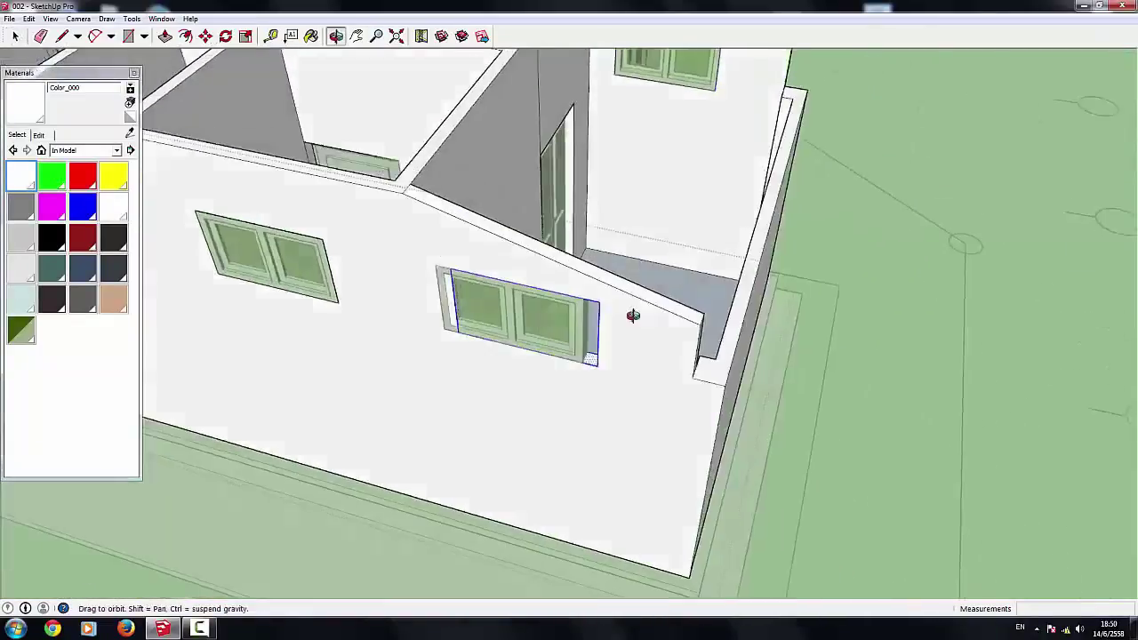
pyautogui.moveTo(633, 318); pyautogui.dragTo(699, 300, button='middle')
pyautogui.click(658, 388)
pyautogui.scroll(5, 781, 383)
pyautogui.scroll(3, 780, 383)
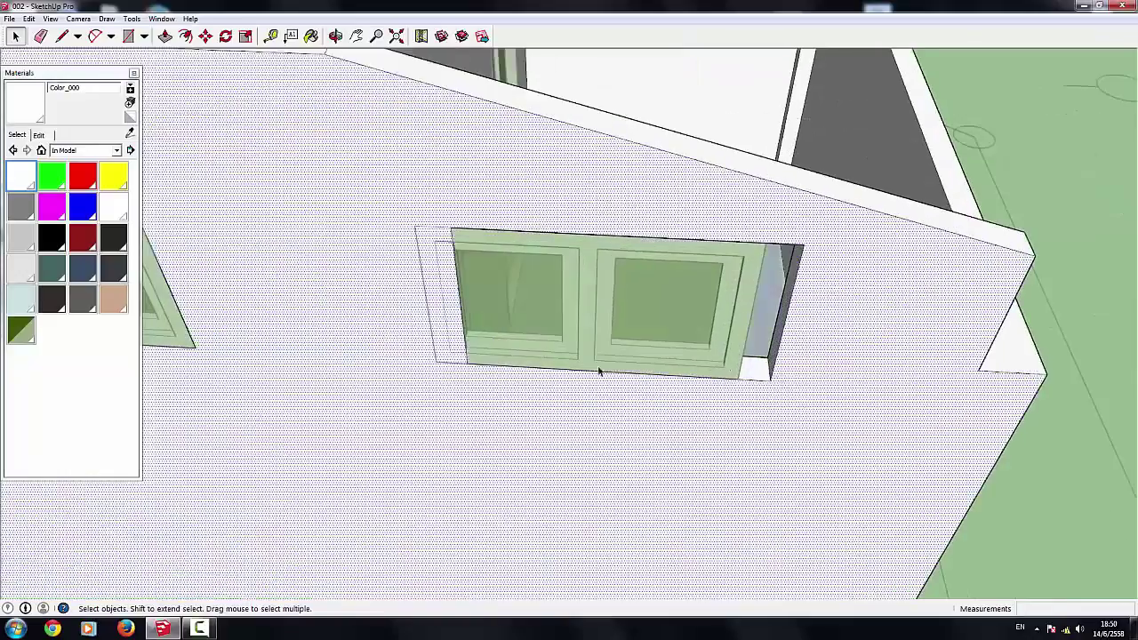
pyautogui.scroll(-2, 703, 327)
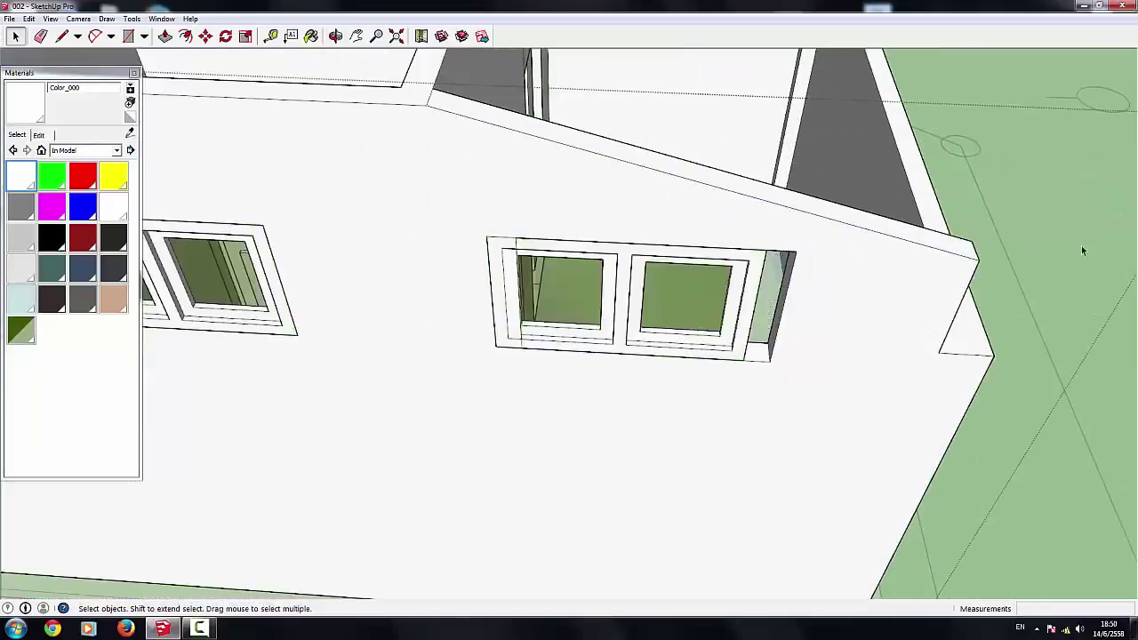
pyautogui.rightClick(620, 303)
pyautogui.click(645, 330)
# Step: Push/Pull the opening's left and right side faces out 0.10 m
pyautogui.moveTo(646, 330); pyautogui.dragTo(524, 320, button='middle')
pyautogui.scroll(2, 533, 319)
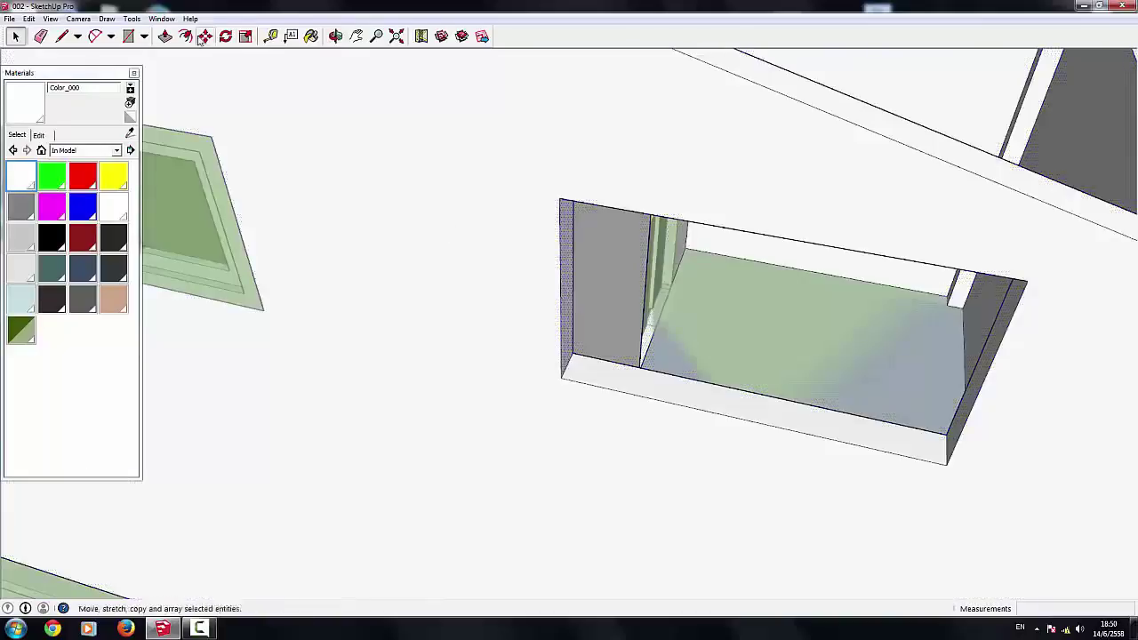
pyautogui.click(165, 36)
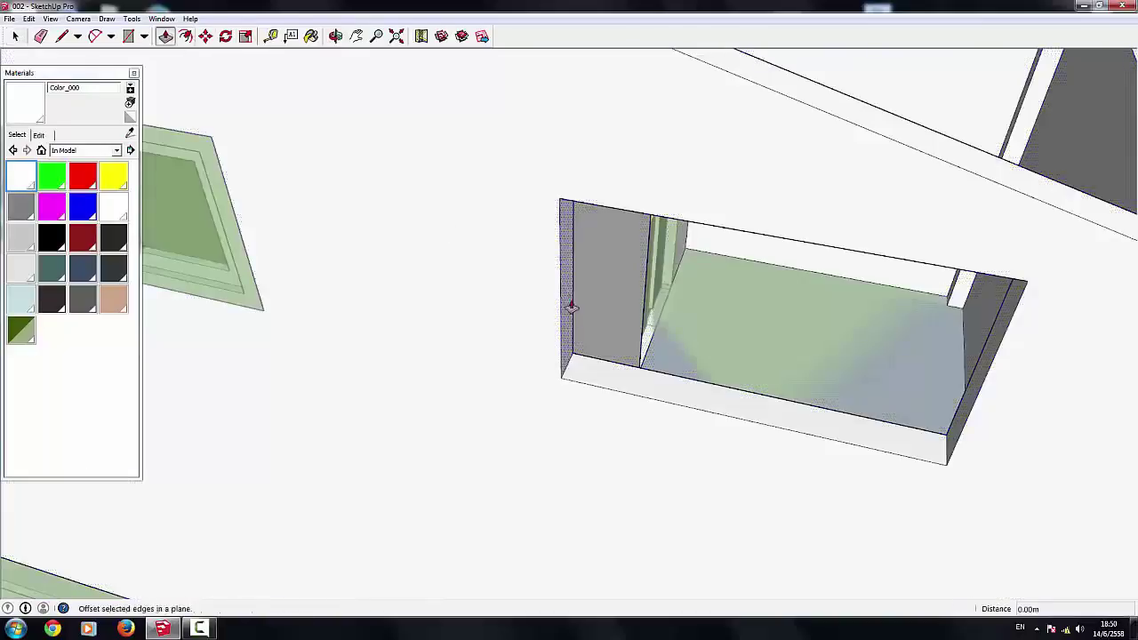
pyautogui.moveTo(560, 287); pyautogui.dragTo(513, 287)
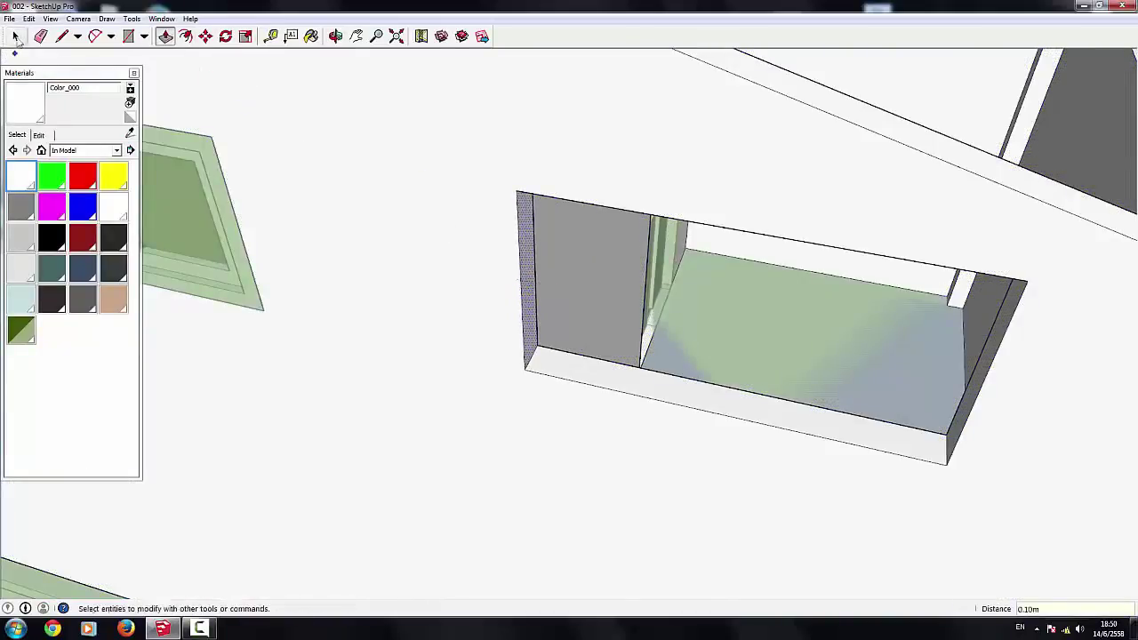
pyautogui.click(15, 36)
pyautogui.moveTo(948, 504); pyautogui.dragTo(987, 286, button='middle')
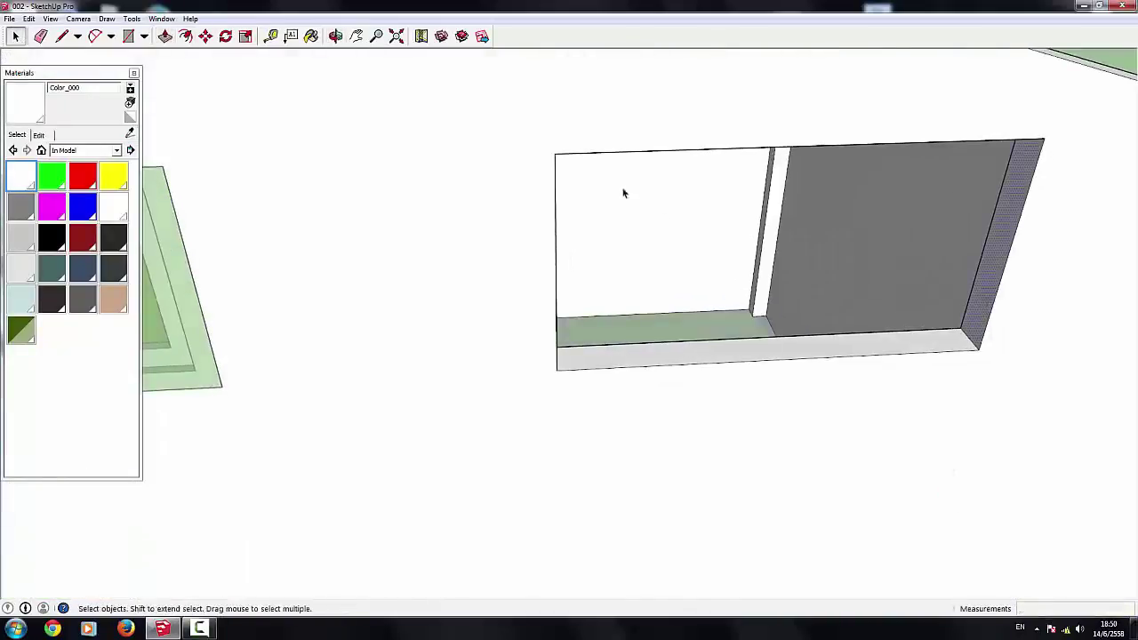
pyautogui.click(165, 36)
pyautogui.click(978, 288)
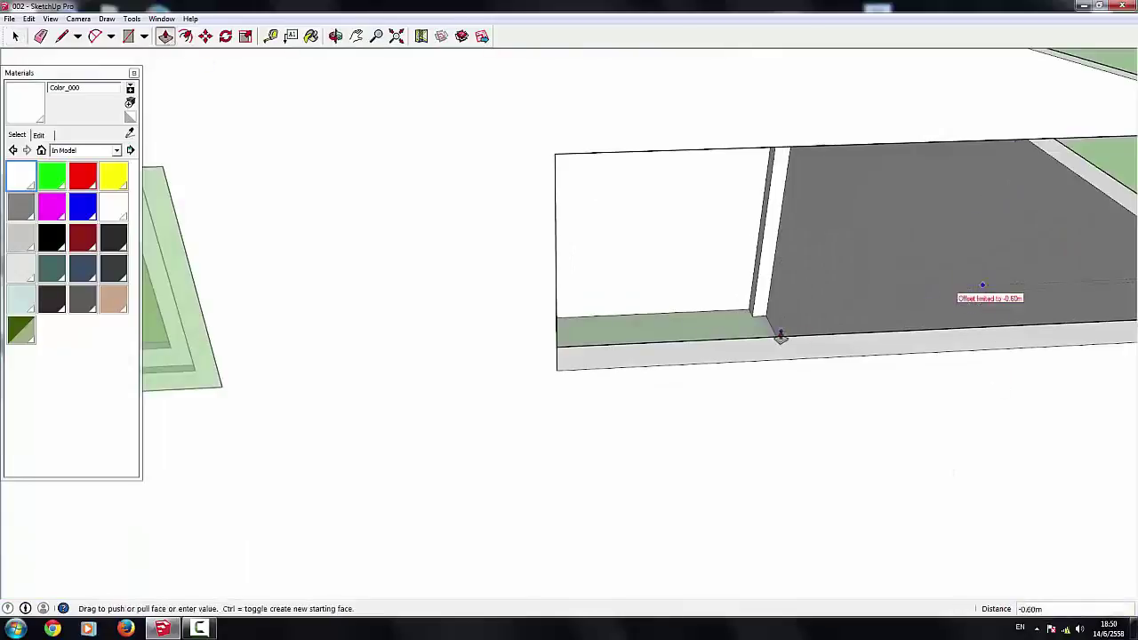
pyautogui.click(976, 311)
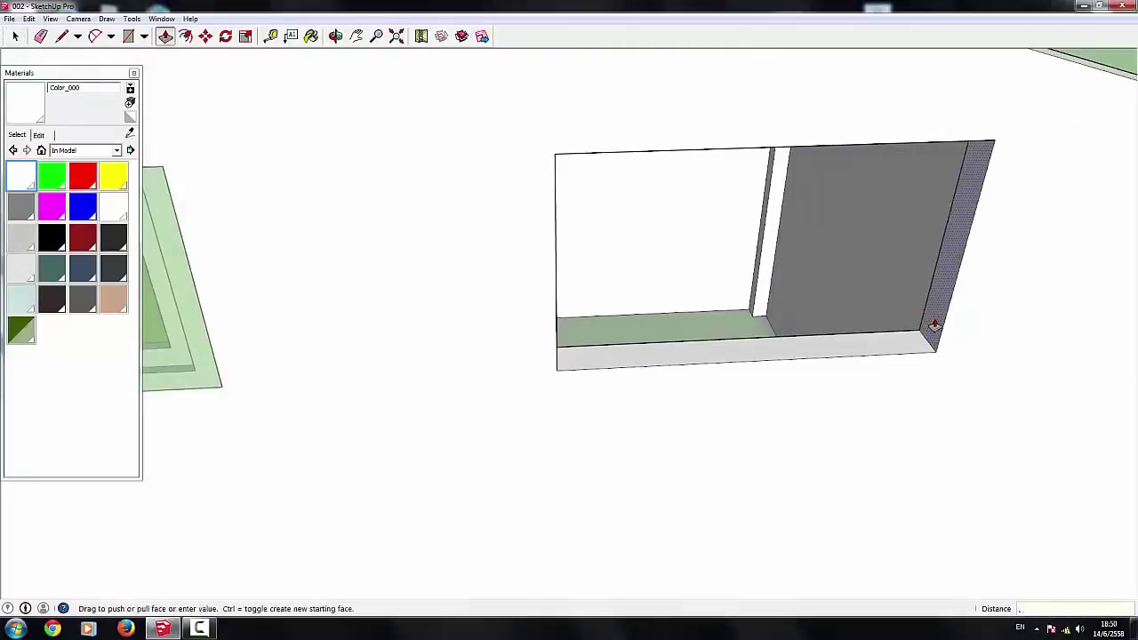
pyautogui.click(934, 325)
pyautogui.scroll(-10, 501, 383)
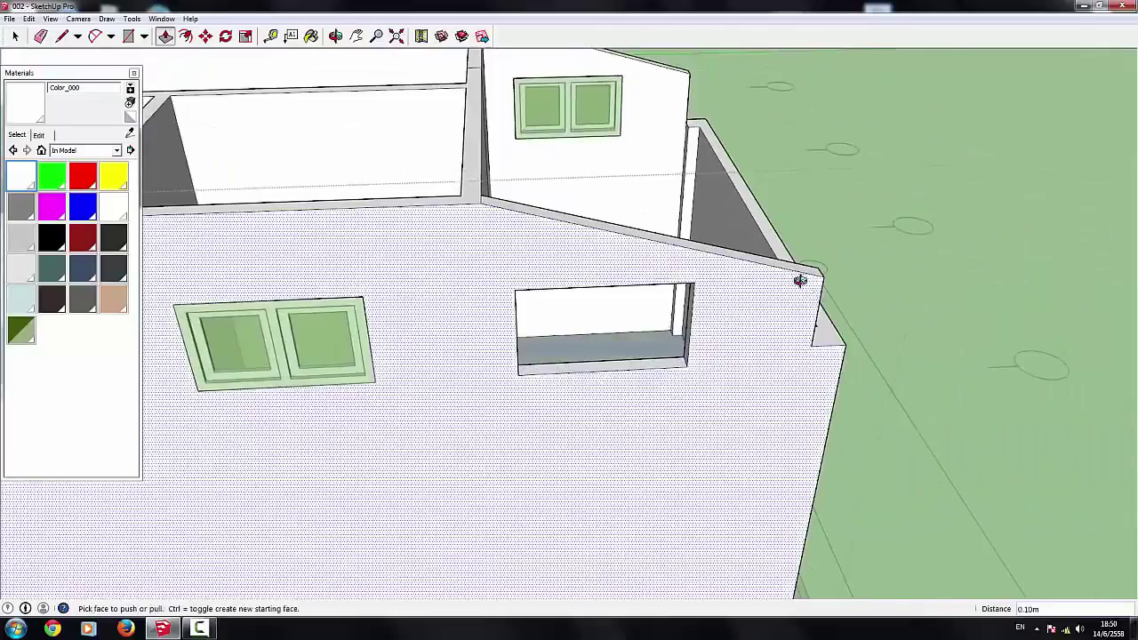
# Step: Erase the upper window, leaving an empty opening in the wall
pyautogui.moveTo(800, 276); pyautogui.dragTo(712, 326, button='middle')
pyautogui.scroll(-5, 713, 327)
pyautogui.scroll(5, 785, 343)
pyautogui.moveTo(785, 343); pyautogui.dragTo(762, 292, button='middle')
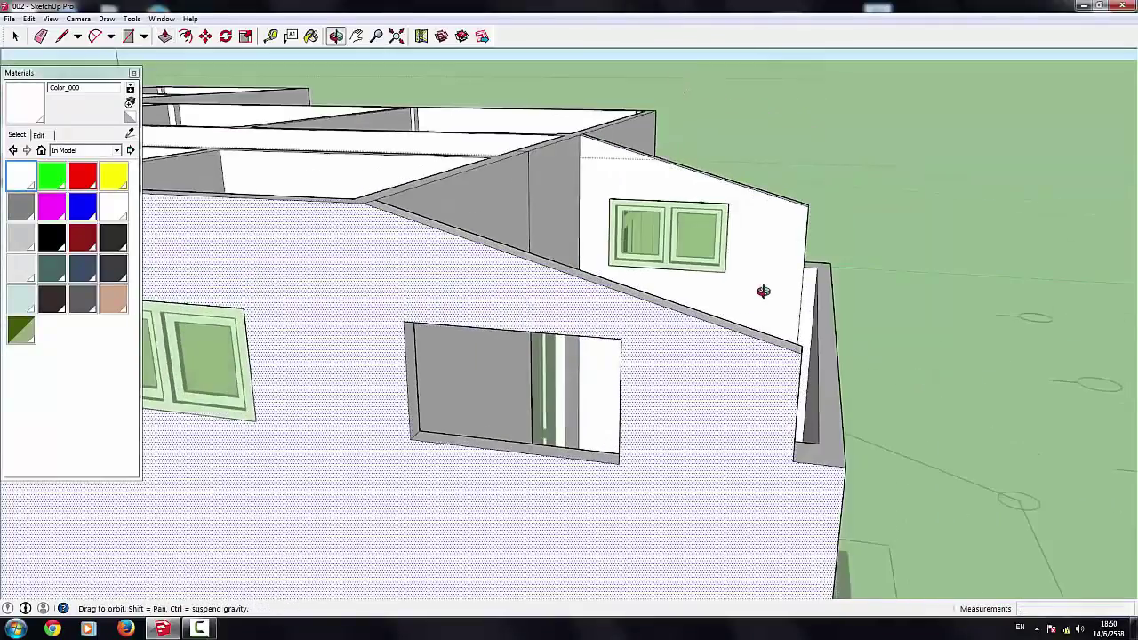
pyautogui.press('space')
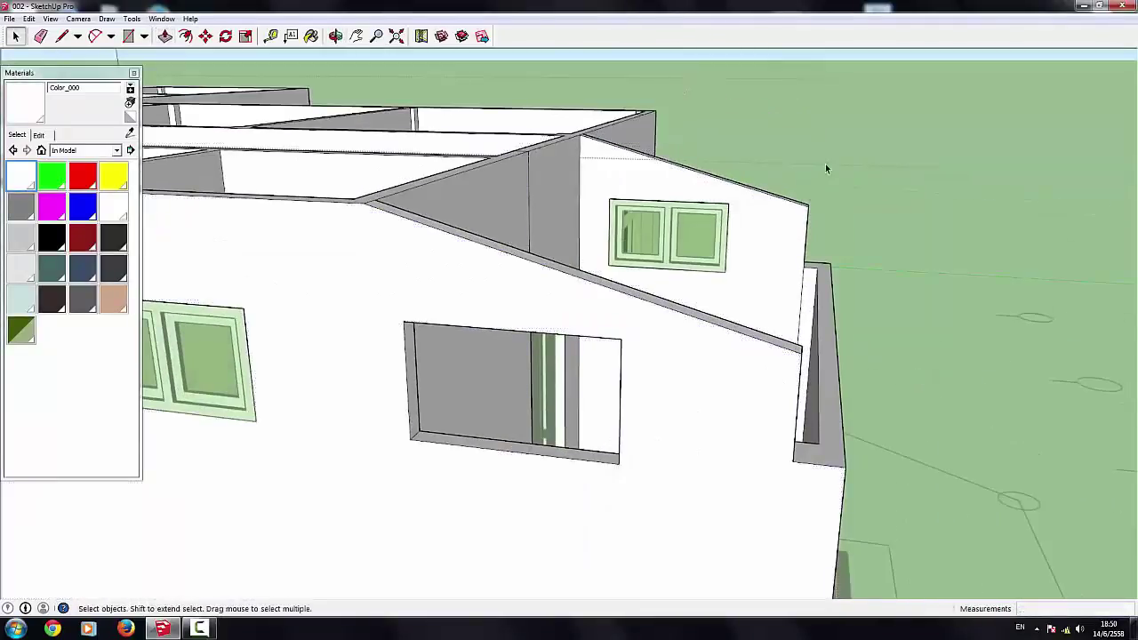
pyautogui.moveTo(656, 325); pyautogui.dragTo(665, 247, button='middle')
pyautogui.scroll(3, 649, 247)
pyautogui.click(649, 247)
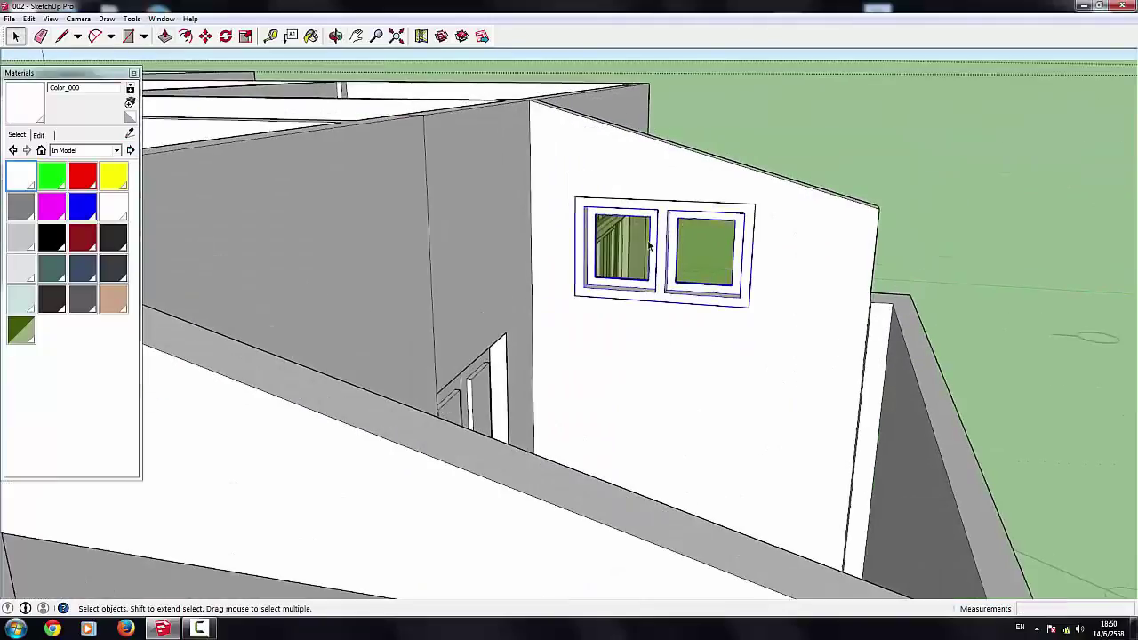
pyautogui.click(695, 365)
pyautogui.write('.1')
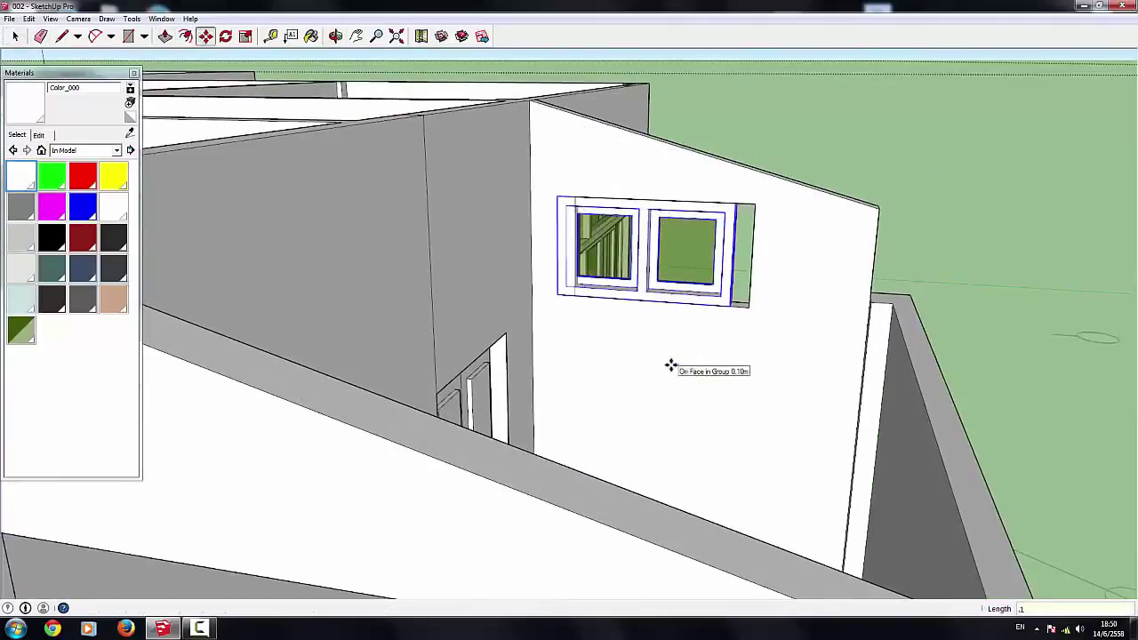
pyautogui.press('BackSpace')
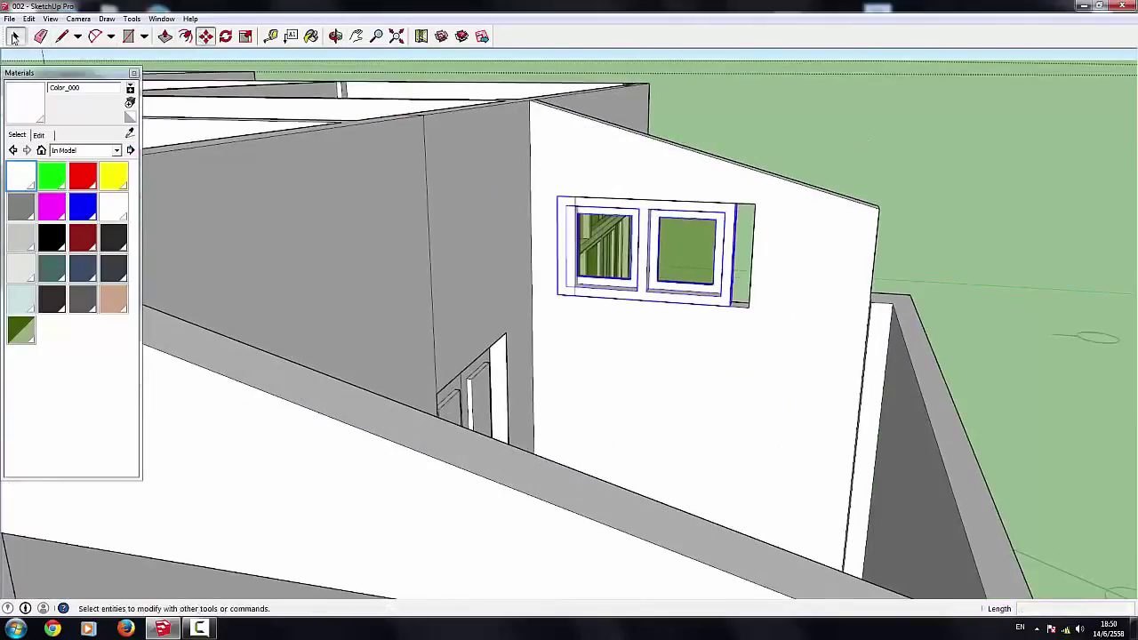
pyautogui.rightClick(737, 237)
pyautogui.click(760, 267)
# Step: Push the upper opening's left jamb 0.10 m, cancelling the right-face pull
pyautogui.scroll(5, 623, 285)
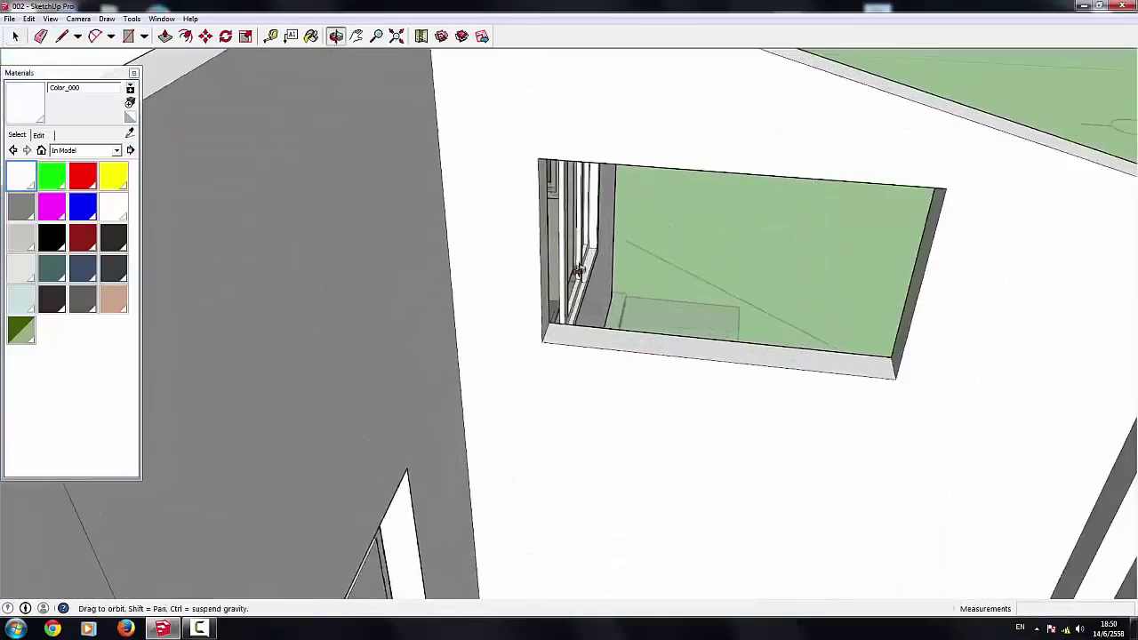
pyautogui.scroll(3, 544, 258)
pyautogui.click(545, 260)
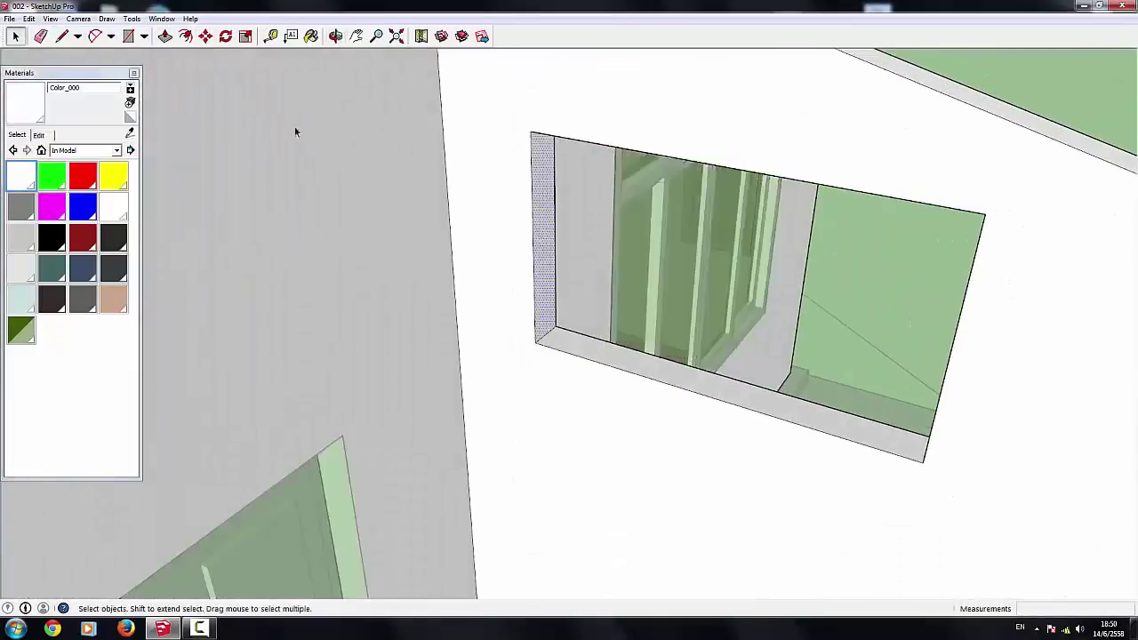
pyautogui.click(529, 241)
pyautogui.scroll(3, 887, 346)
pyautogui.scroll(3, 613, 339)
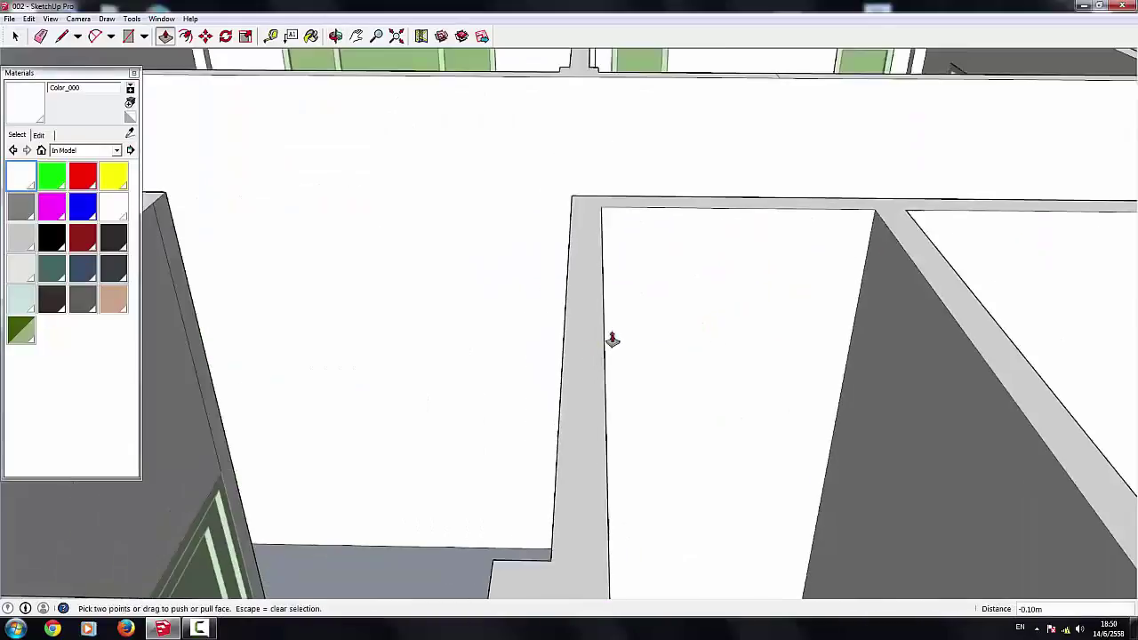
pyautogui.scroll(-5, 613, 339)
pyautogui.scroll(5, 849, 269)
pyautogui.moveTo(848, 269)
pyautogui.mouseDown(button='middle')
pyautogui.moveTo(675, 416)
pyautogui.moveTo(812, 253)
pyautogui.mouseUp(button='middle')
pyautogui.press('f')
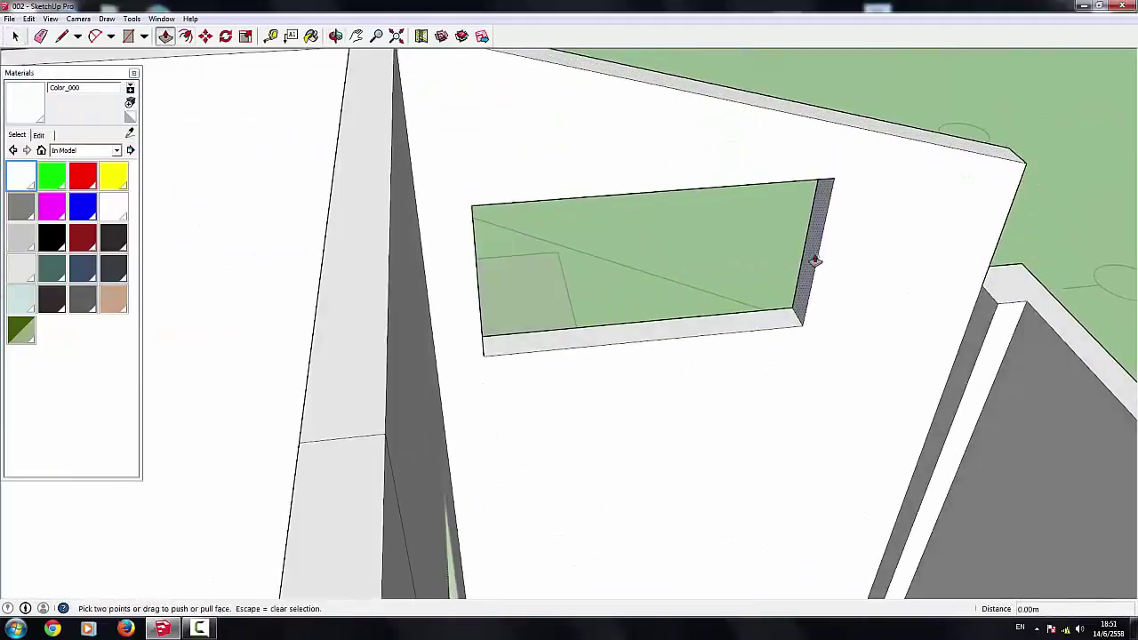
pyautogui.moveTo(815, 260); pyautogui.dragTo(717, 279)
pyautogui.press('Escape')
pyautogui.scroll(-1, 656, 217)
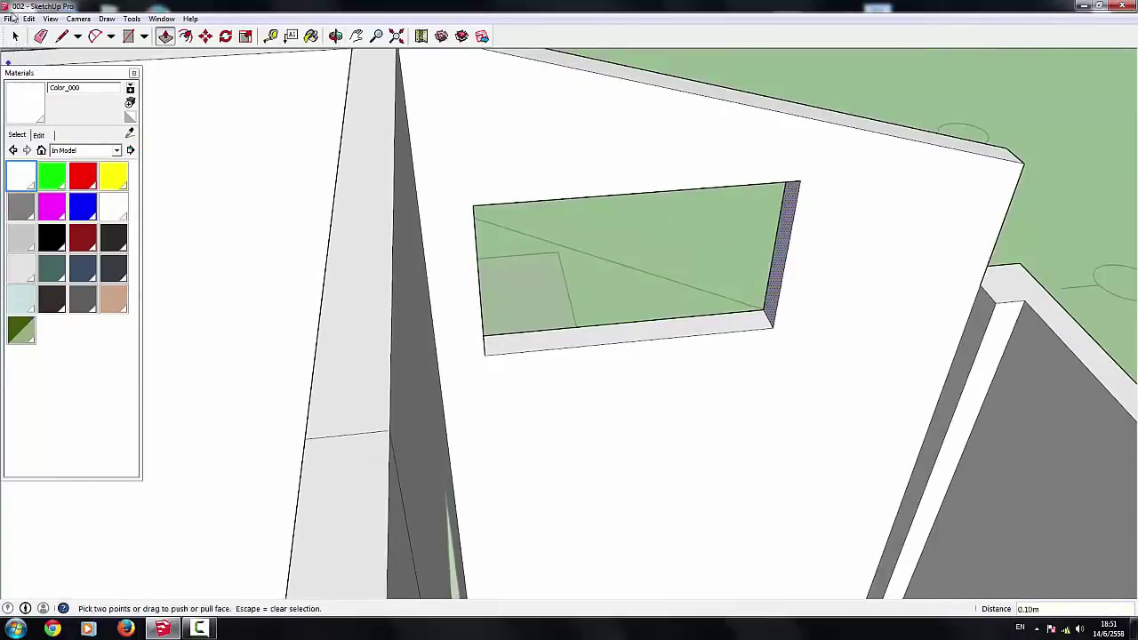
pyautogui.press('space')
# Step: Select the building group and orbit to review the wall and opening
pyautogui.scroll(-5, 610, 336)
pyautogui.moveTo(787, 452); pyautogui.dragTo(681, 332, button='middle')
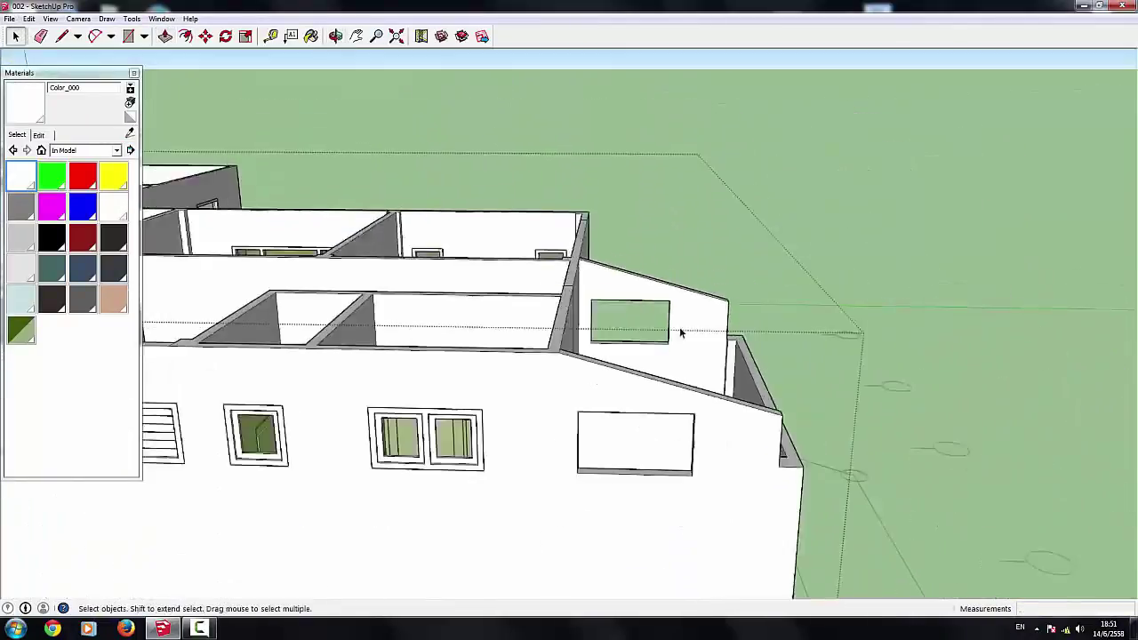
pyautogui.scroll(-3, 682, 333)
pyautogui.scroll(6, 460, 278)
pyautogui.moveTo(460, 278)
pyautogui.mouseDown(button='middle')
pyautogui.moveTo(554, 305)
pyautogui.moveTo(569, 279)
pyautogui.moveTo(683, 296)
pyautogui.moveTo(643, 286)
pyautogui.mouseUp(button='middle')
pyautogui.scroll(2, 543, 267)
pyautogui.click(544, 268)
pyautogui.scroll(-1, 544, 269)
pyautogui.scroll(5, 569, 279)
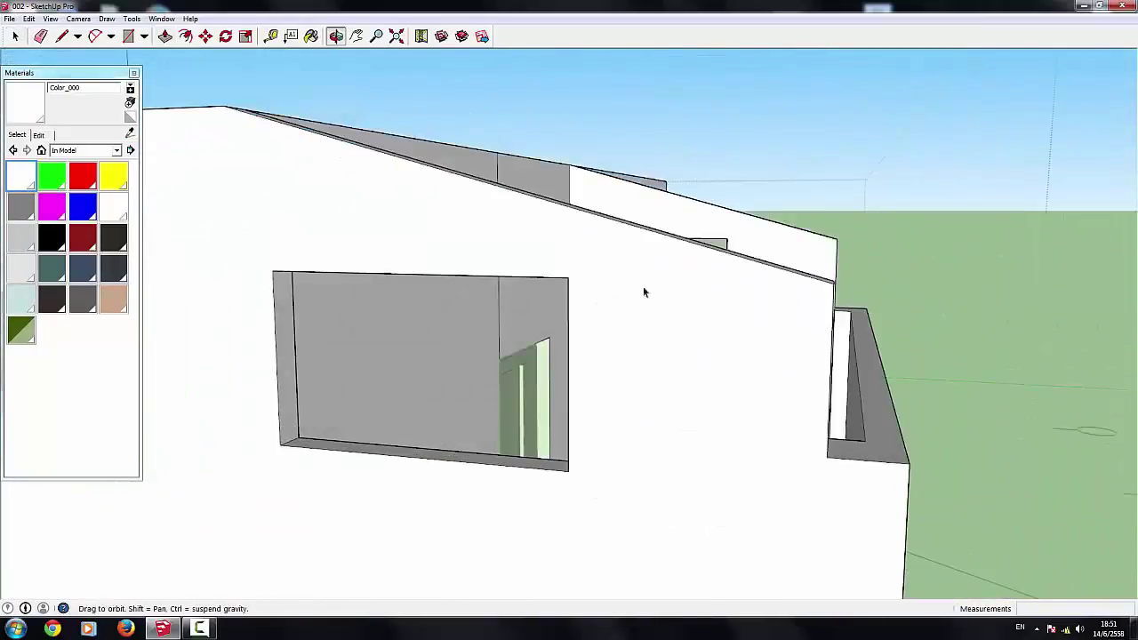
pyautogui.click(206, 35)
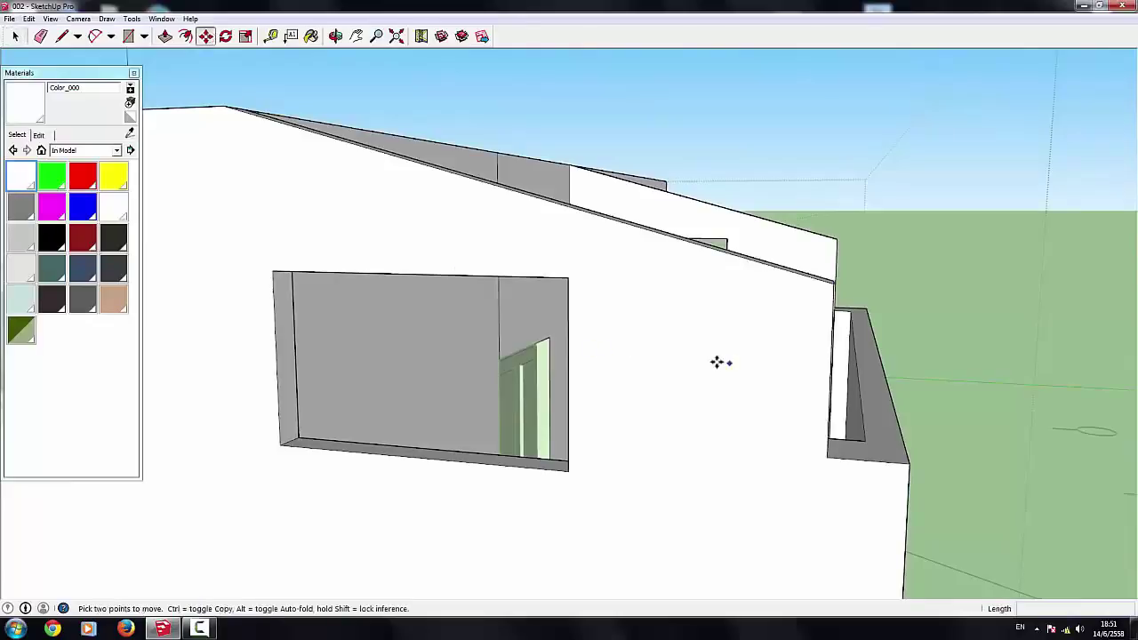
pyautogui.moveTo(718, 361)
pyautogui.mouseDown(button='middle')
pyautogui.moveTo(665, 331)
pyautogui.moveTo(686, 376)
pyautogui.mouseUp(button='middle')
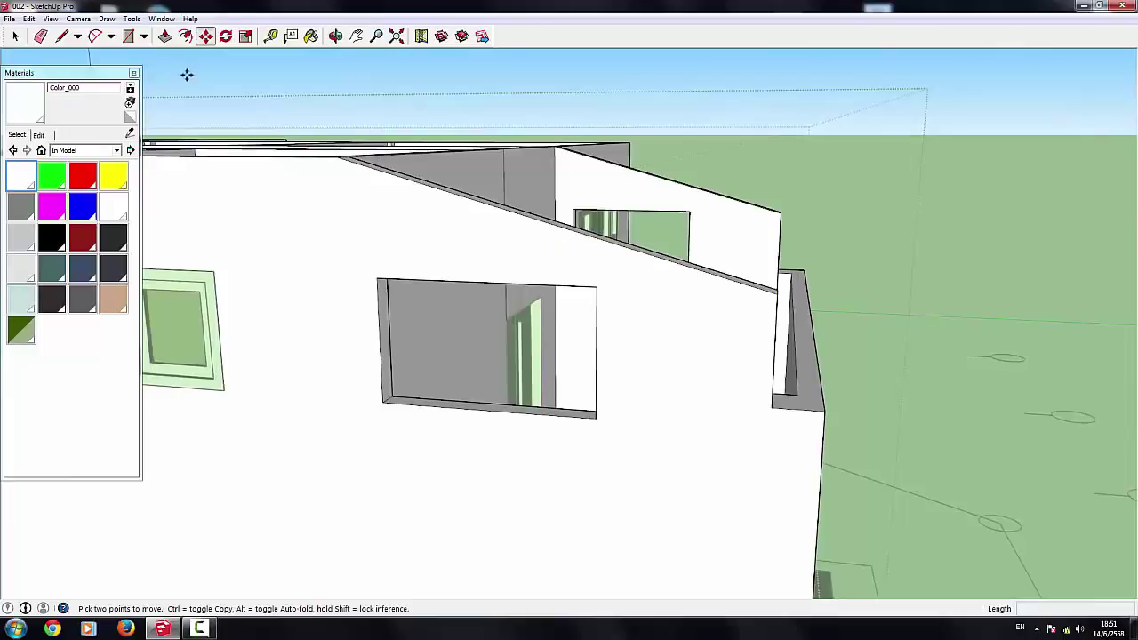
pyautogui.click(9, 18)
# Step: Close the component, delete the guides, and unhide all to restore the roof
pyautogui.click(452, 67)
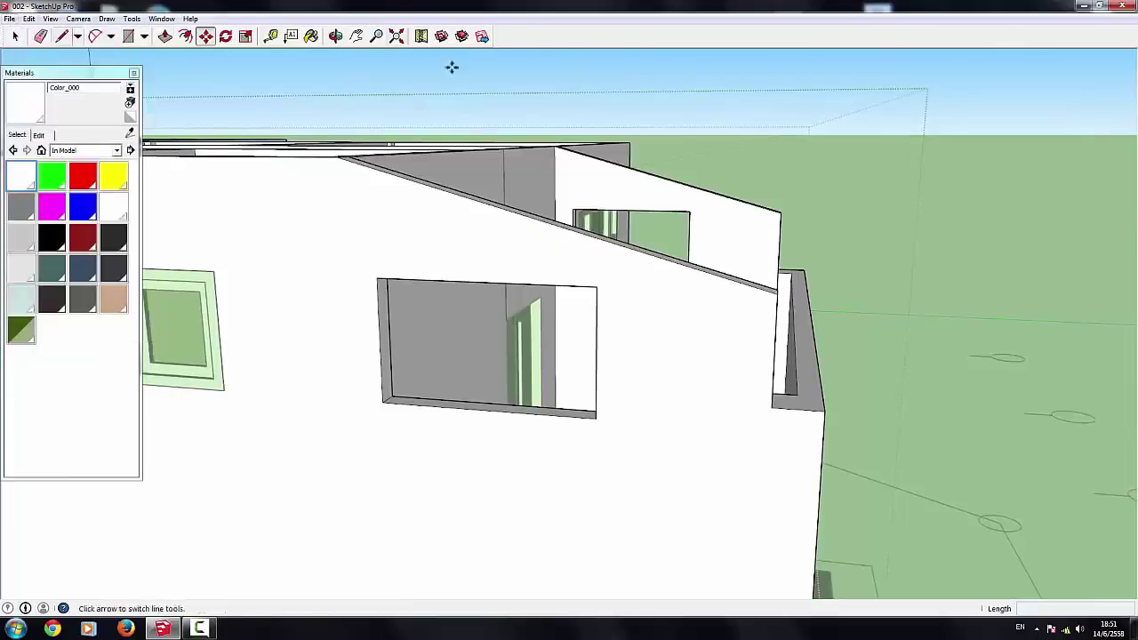
pyautogui.press('space')
pyautogui.click(767, 93)
pyautogui.click(28, 18)
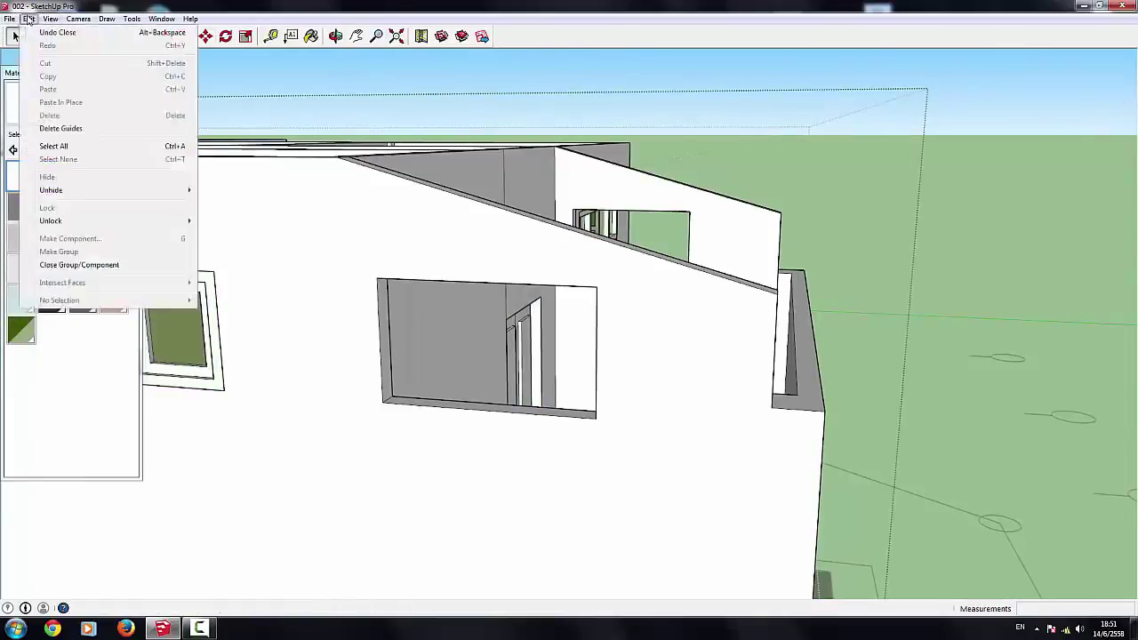
pyautogui.click(60, 128)
pyautogui.click(51, 17)
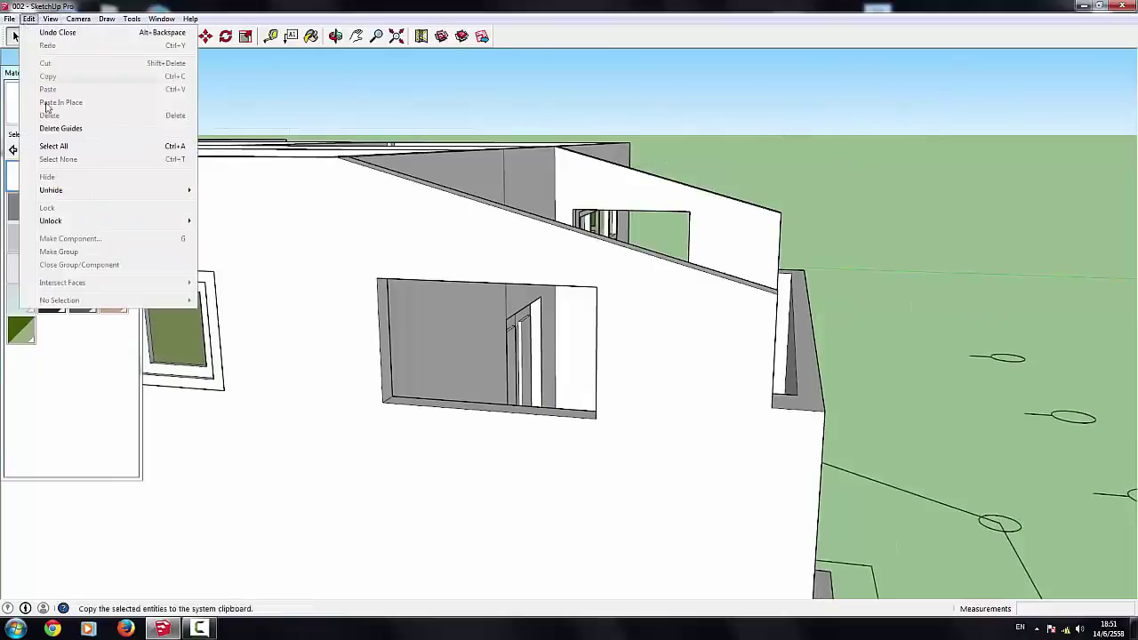
pyautogui.click(219, 216)
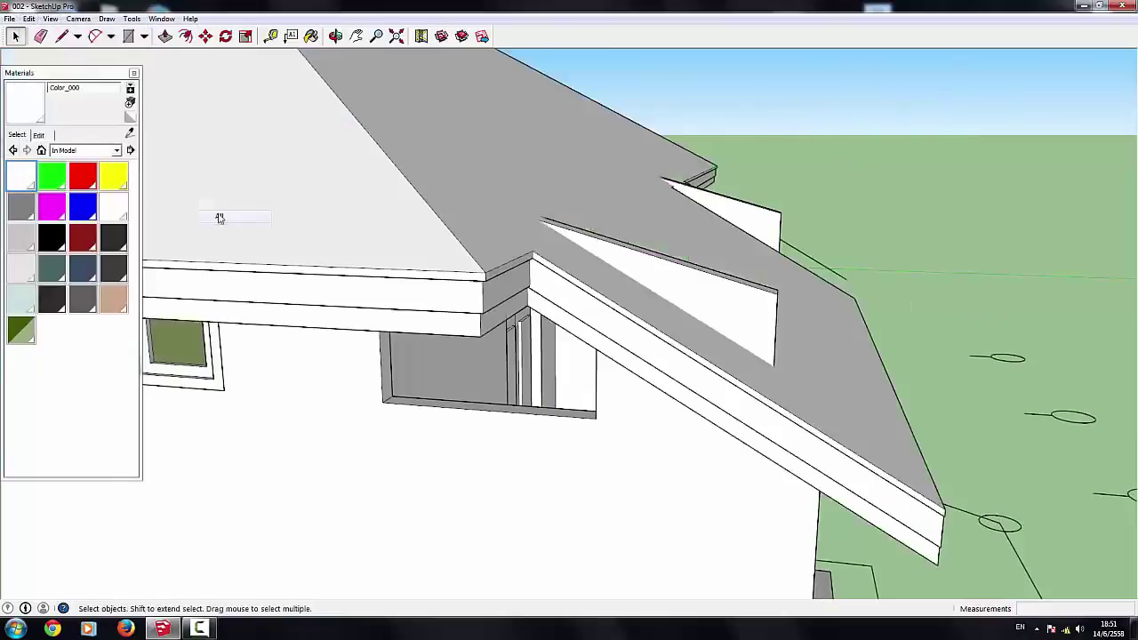
# Step: Inspect the eave and dormer panels from a side view
pyautogui.scroll(1, 660, 285)
pyautogui.scroll(2, 594, 255)
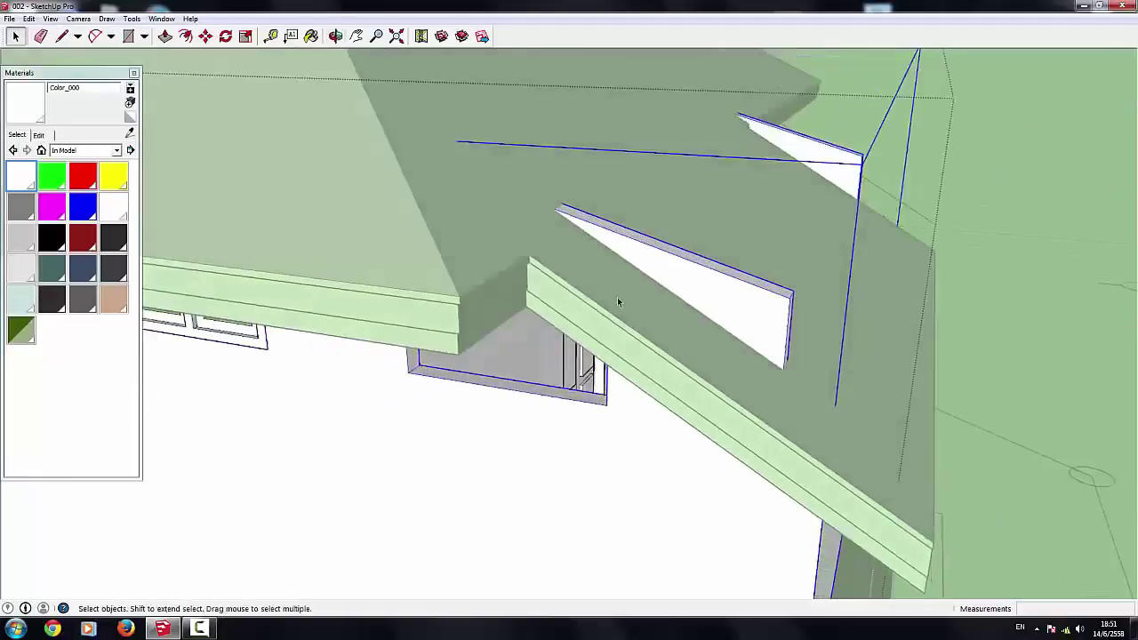
pyautogui.scroll(2, 614, 300)
pyautogui.scroll(1, 595, 264)
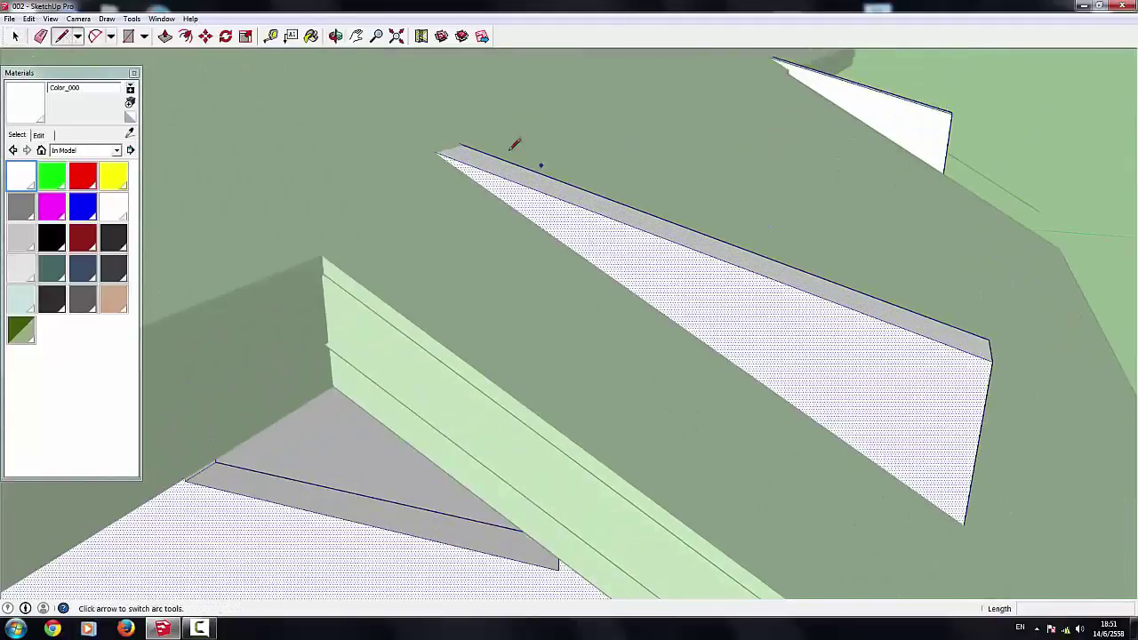
pyautogui.moveTo(514, 145)
pyautogui.mouseDown(button='middle')
pyautogui.moveTo(523, 191)
pyautogui.moveTo(554, 183)
pyautogui.moveTo(559, 249)
pyautogui.moveTo(605, 158)
pyautogui.moveTo(641, 166)
pyautogui.mouseUp(button='middle')
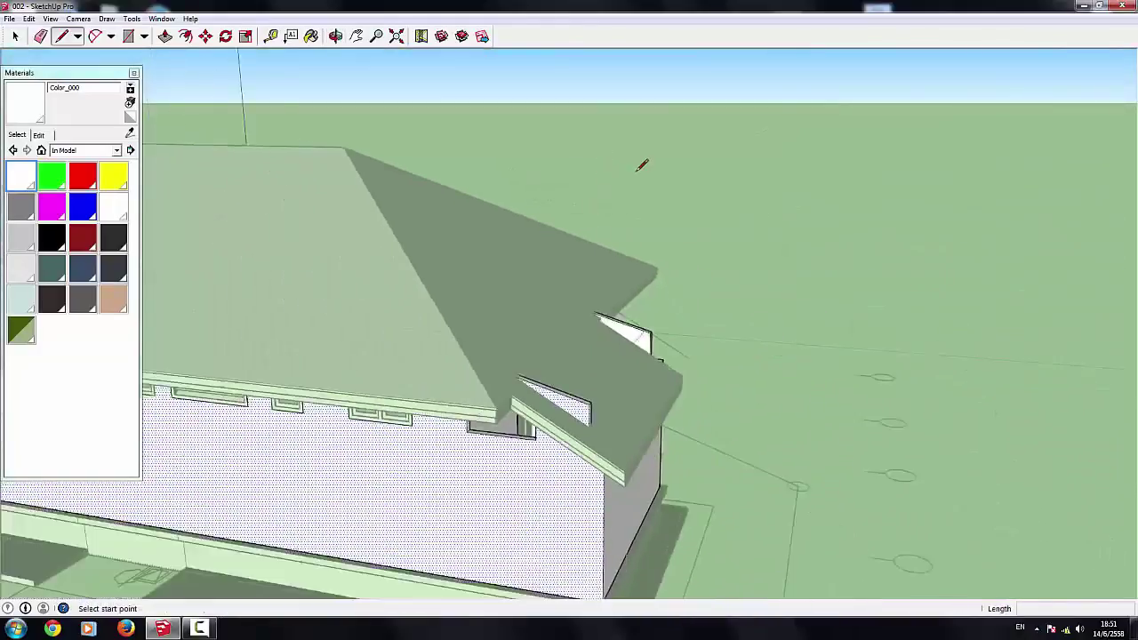
pyautogui.scroll(-3, 623, 222)
pyautogui.scroll(3, 478, 433)
pyautogui.scroll(2, 463, 414)
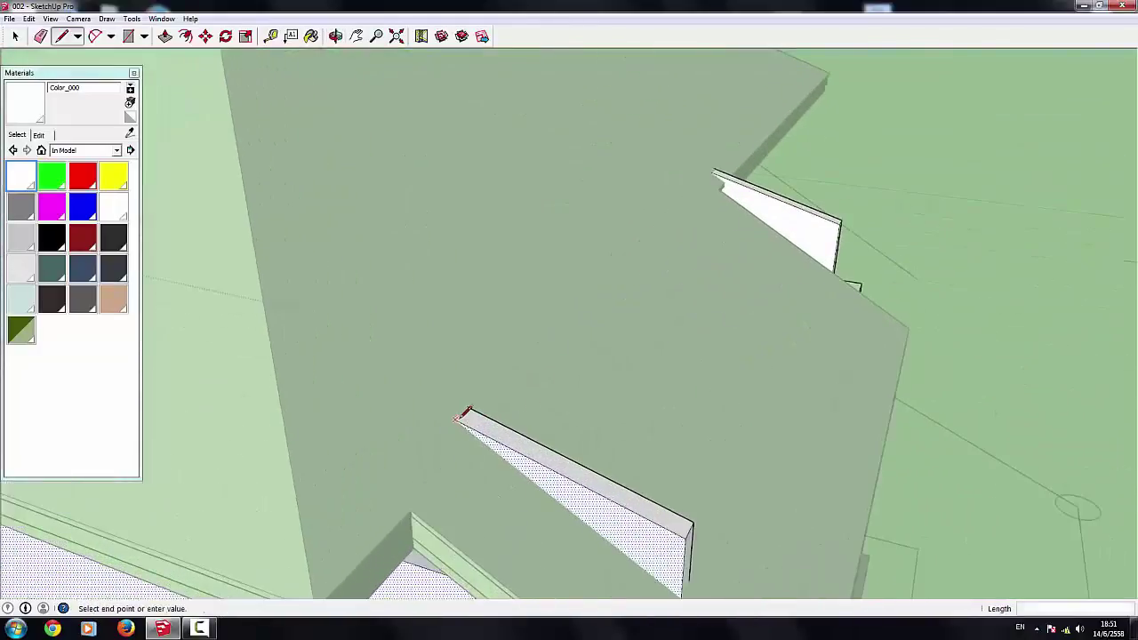
pyautogui.scroll(-3, 463, 415)
pyautogui.scroll(4, 630, 258)
pyautogui.click(624, 260)
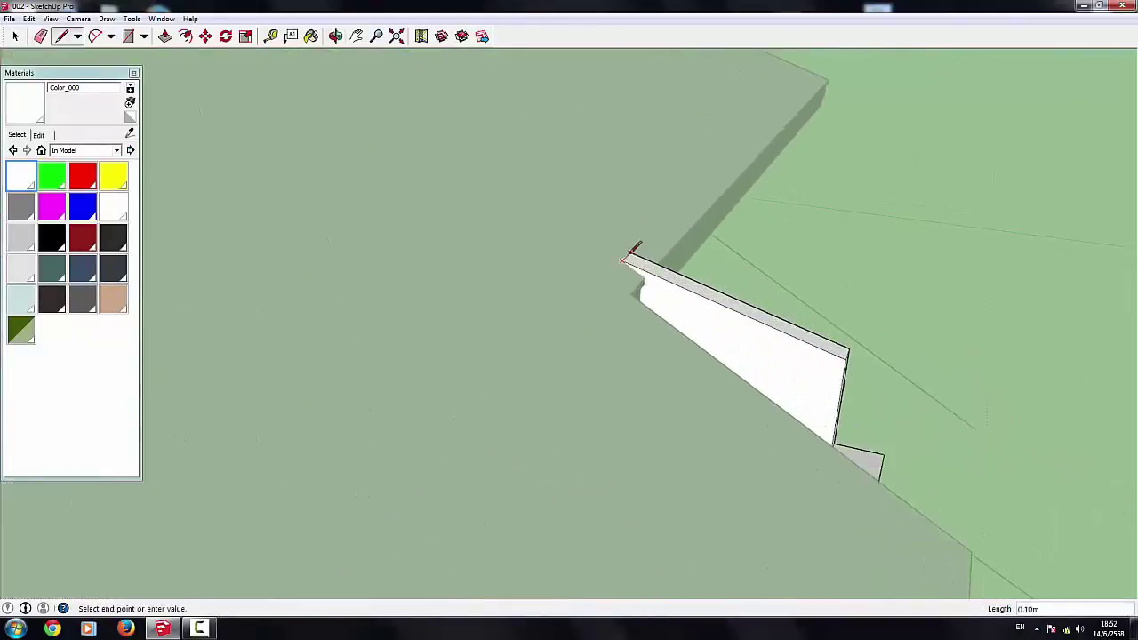
pyautogui.scroll(-3, 725, 190)
pyautogui.press('space')
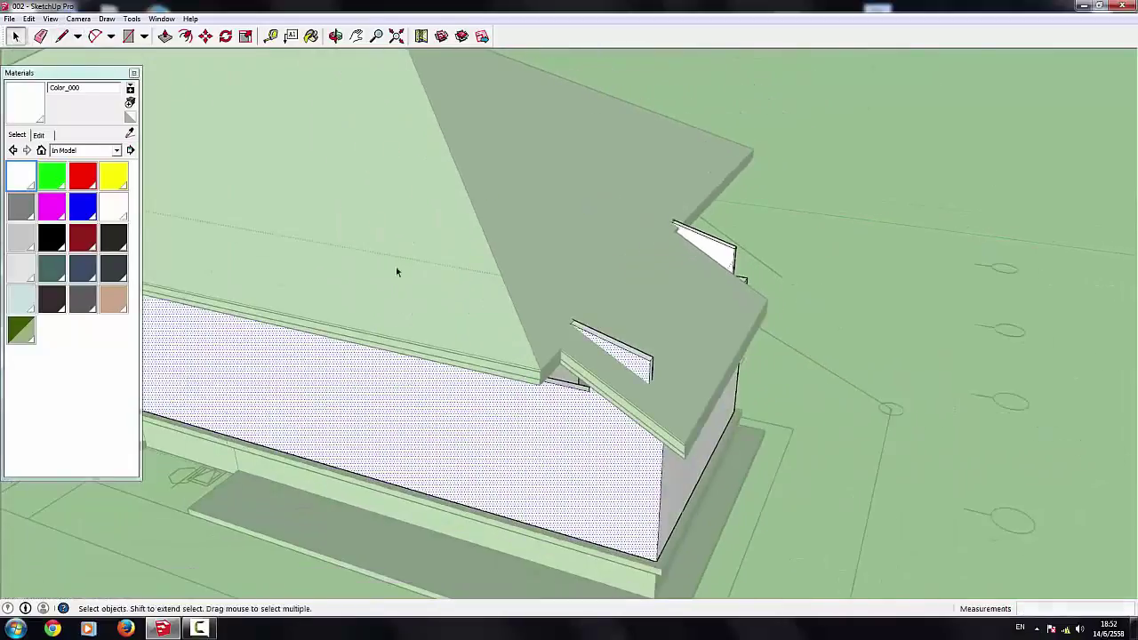
pyautogui.scroll(3, 685, 195)
# Step: Move the gable-end panels 0.10 m down beneath the roof
pyautogui.moveTo(686, 194)
pyautogui.mouseDown(button='middle')
pyautogui.moveTo(815, 163)
pyautogui.moveTo(689, 282)
pyautogui.moveTo(720, 248)
pyautogui.moveTo(701, 189)
pyautogui.moveTo(552, 182)
pyautogui.mouseUp(button='middle')
pyautogui.click(731, 213)
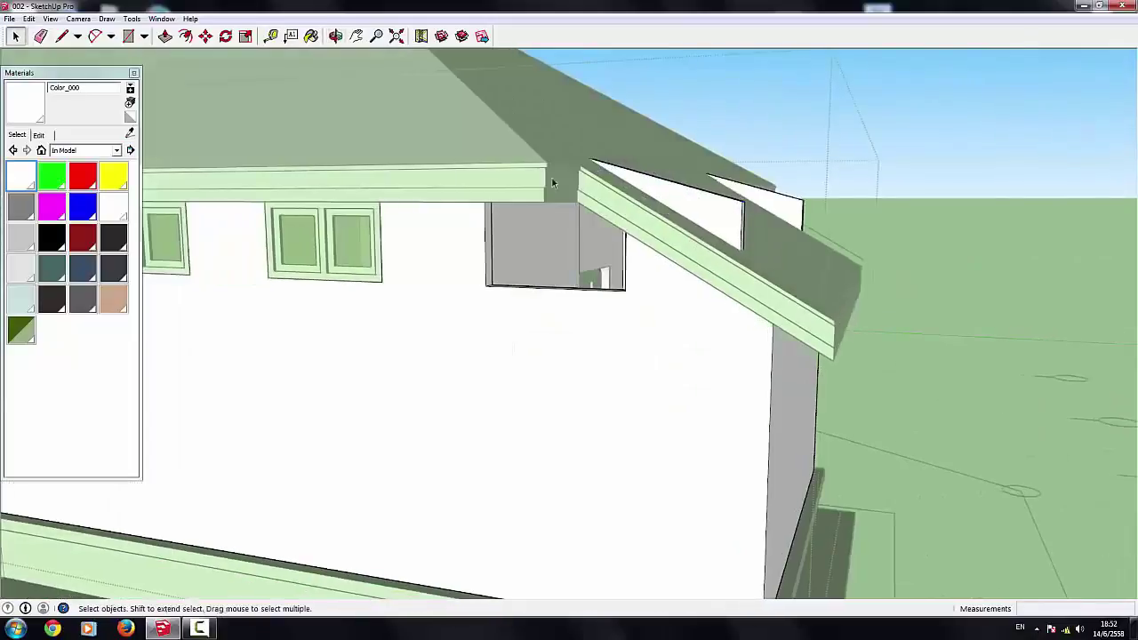
pyautogui.click(714, 336)
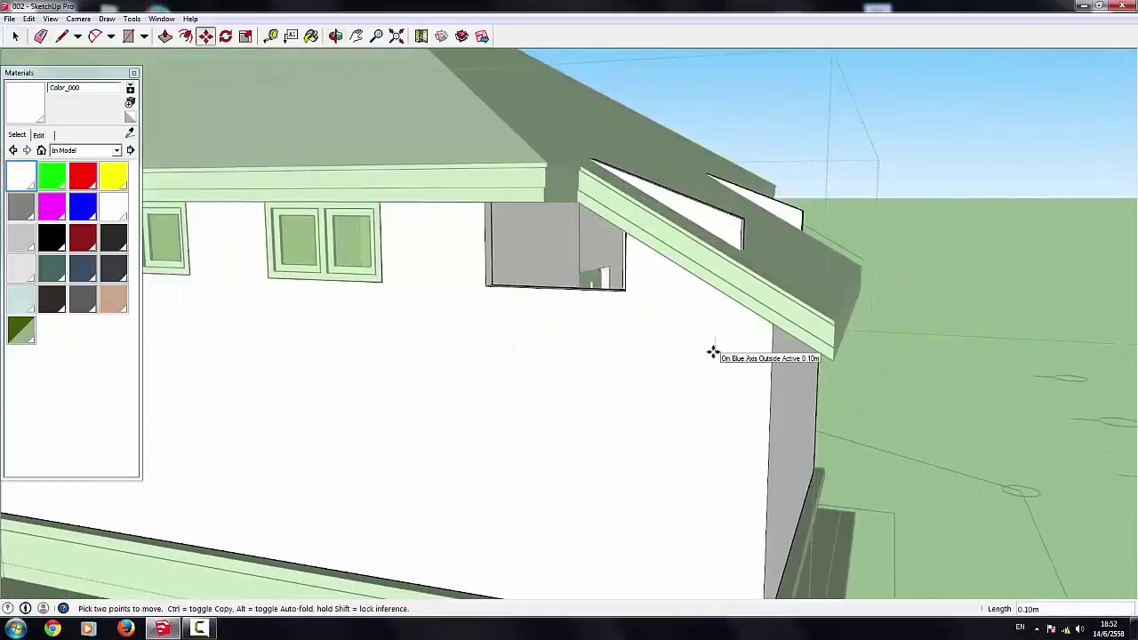
pyautogui.write('.1')
pyautogui.click(713, 352)
pyautogui.click(700, 333)
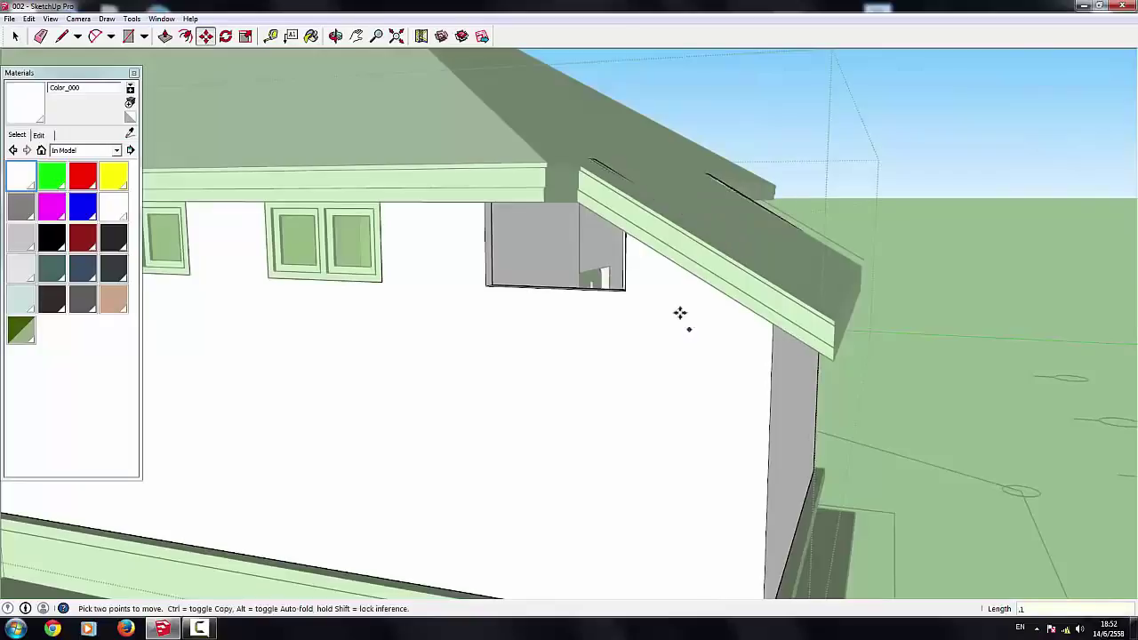
pyautogui.moveTo(616, 274); pyautogui.dragTo(689, 331, button='middle')
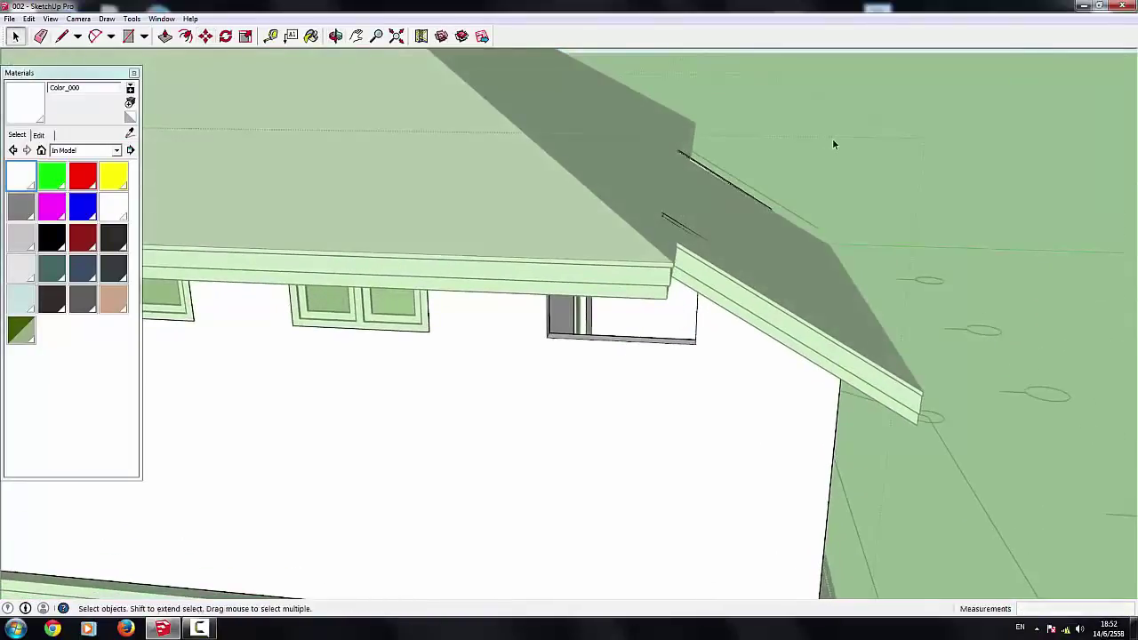
# Step: Hide the roof and open the wall group for editing
pyautogui.click(1027, 127)
pyautogui.rightClick(603, 131)
pyautogui.click(630, 165)
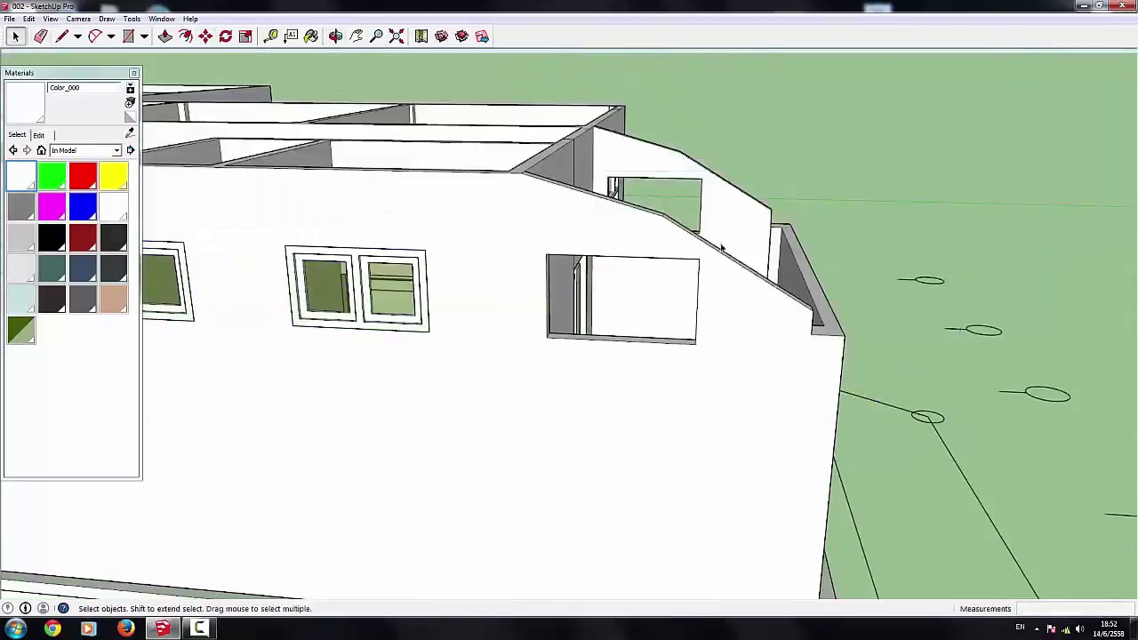
pyautogui.scroll(3, 622, 213)
pyautogui.click(628, 254)
pyautogui.scroll(2, 605, 228)
pyautogui.doubleClick(626, 224)
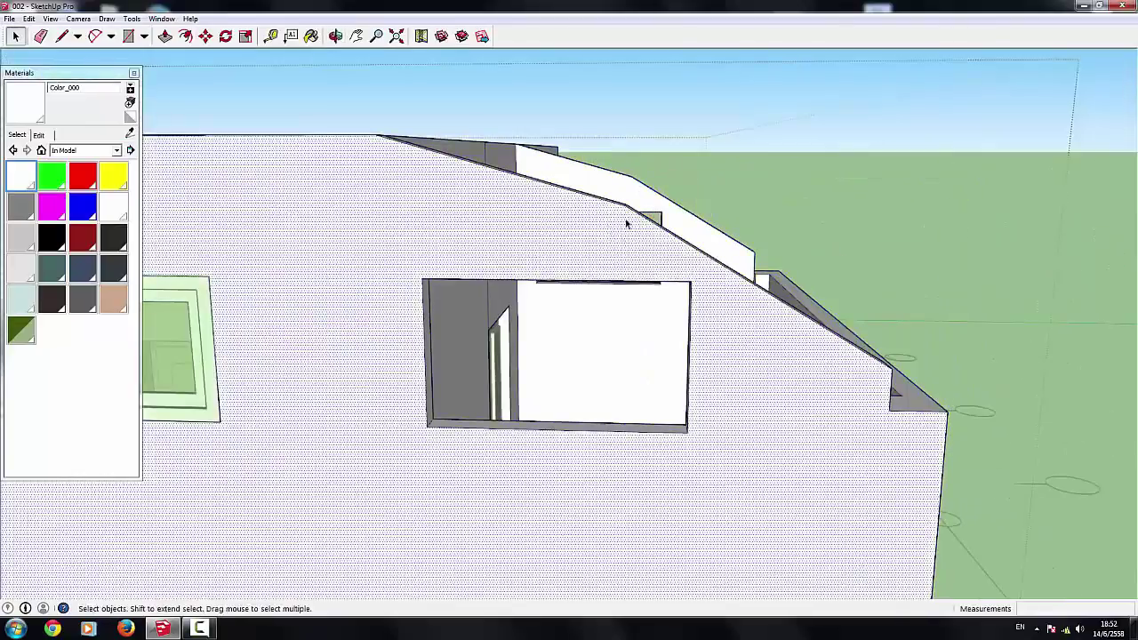
pyautogui.moveTo(626, 224); pyautogui.dragTo(620, 192, button='middle')
pyautogui.moveTo(667, 245); pyautogui.dragTo(647, 295, button='middle')
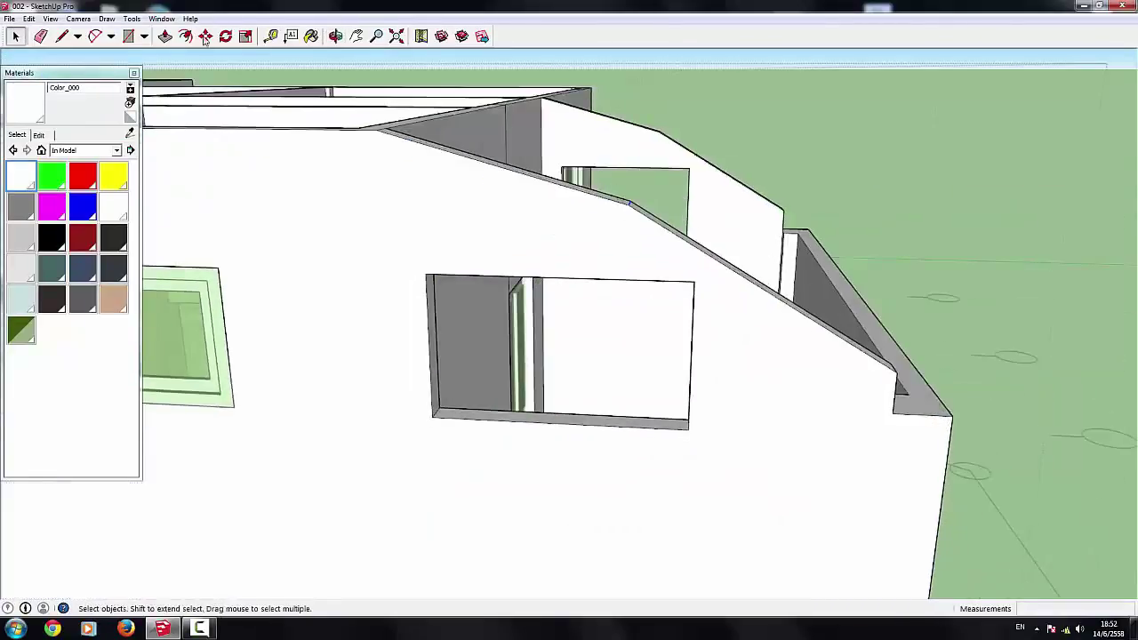
# Step: Move the wall's sloped top edge 0.05 m and check the walls from above
pyautogui.click(658, 281)
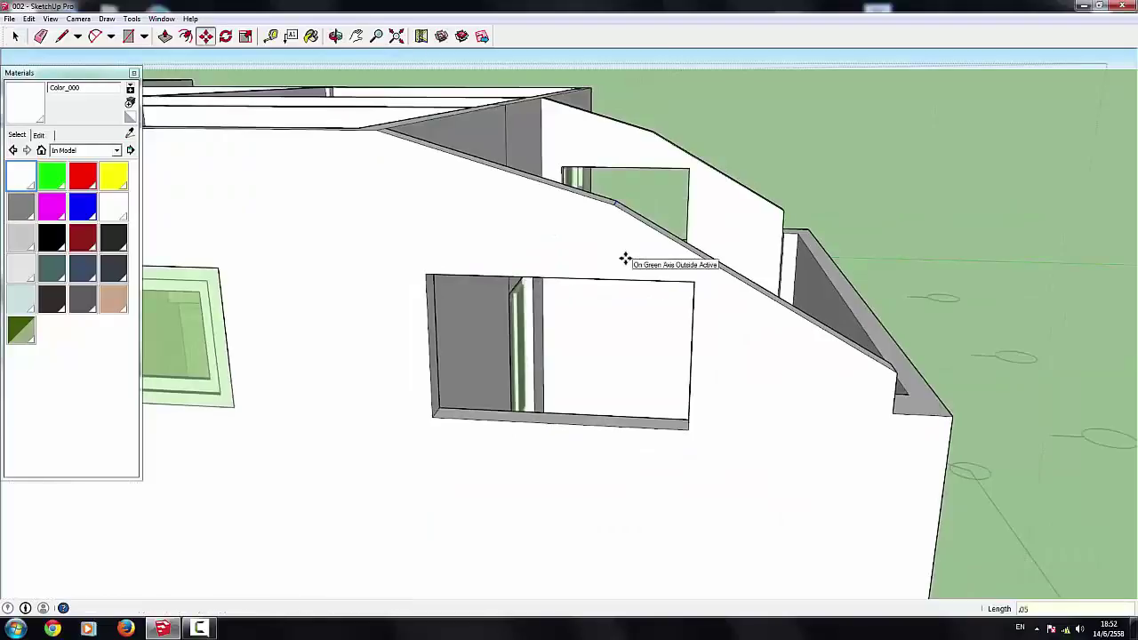
pyautogui.scroll(-5, 626, 259)
pyautogui.moveTo(703, 191); pyautogui.dragTo(711, 186, button='middle')
pyautogui.scroll(3, 704, 204)
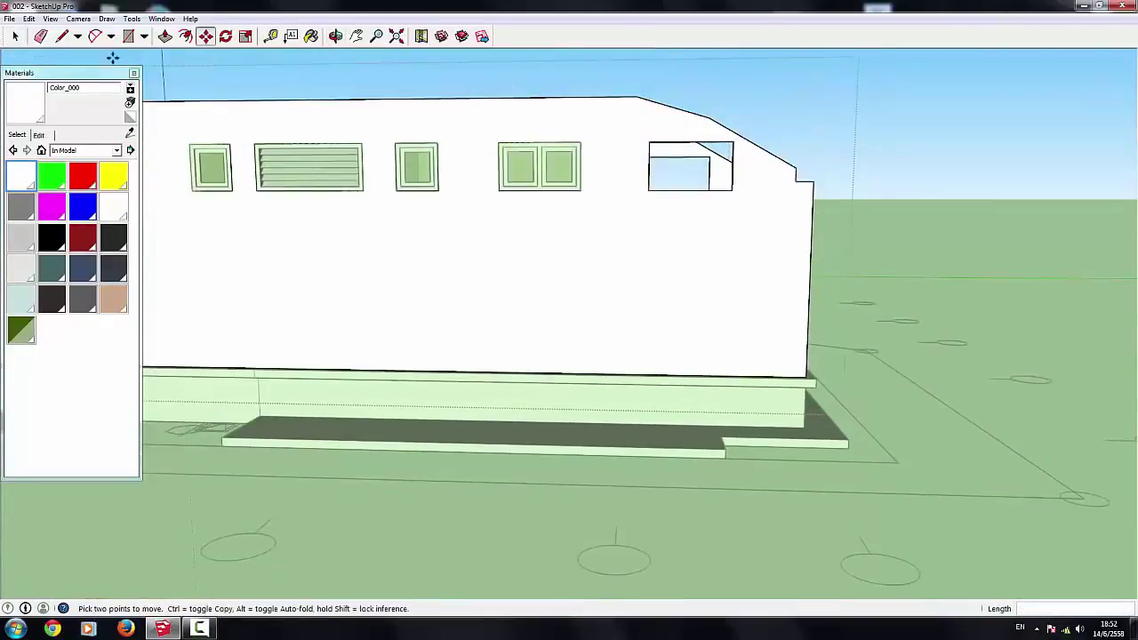
pyautogui.scroll(-3, 788, 241)
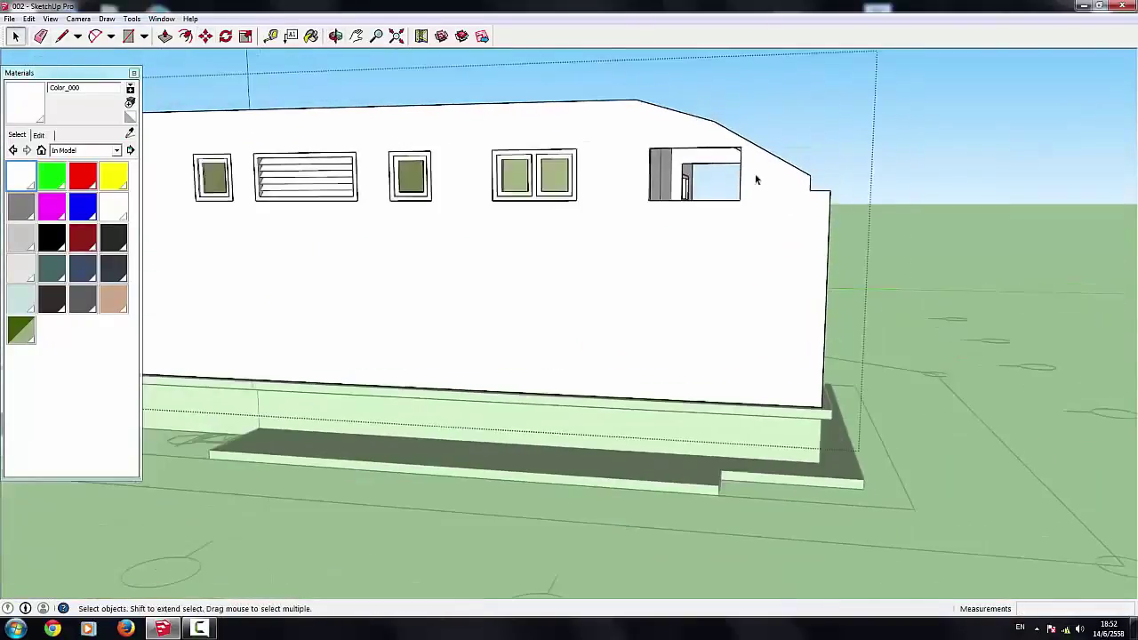
pyautogui.moveTo(764, 213)
pyautogui.mouseDown(button='middle')
pyautogui.moveTo(752, 204)
pyautogui.moveTo(761, 142)
pyautogui.mouseUp(button='middle')
pyautogui.scroll(-4, 763, 125)
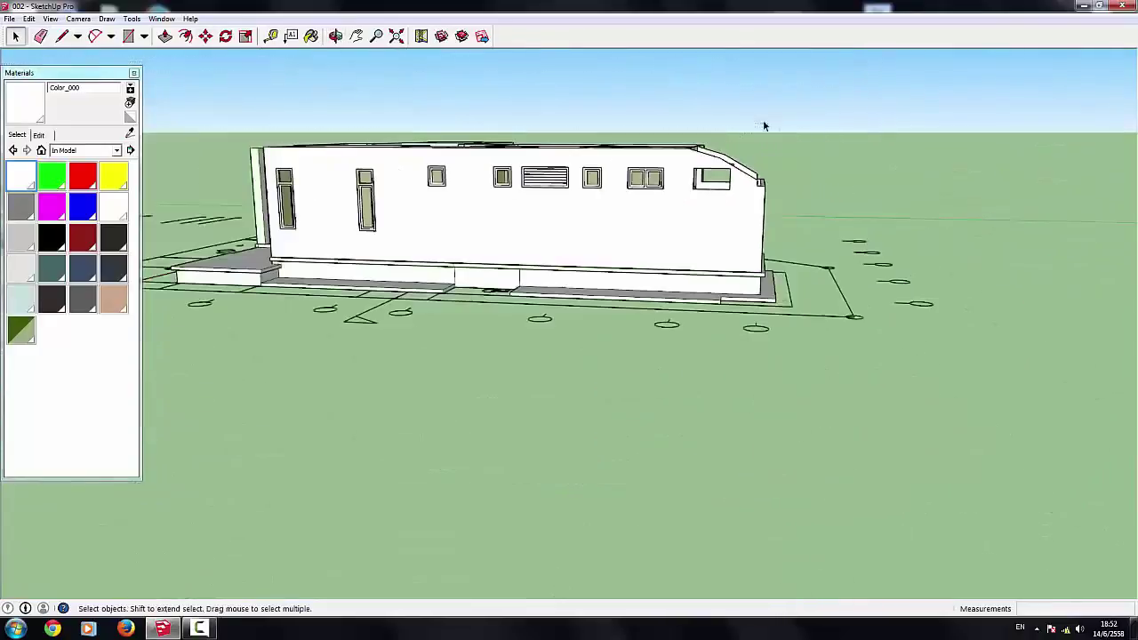
pyautogui.moveTo(863, 217); pyautogui.dragTo(632, 156, button='middle')
pyautogui.scroll(5, 633, 155)
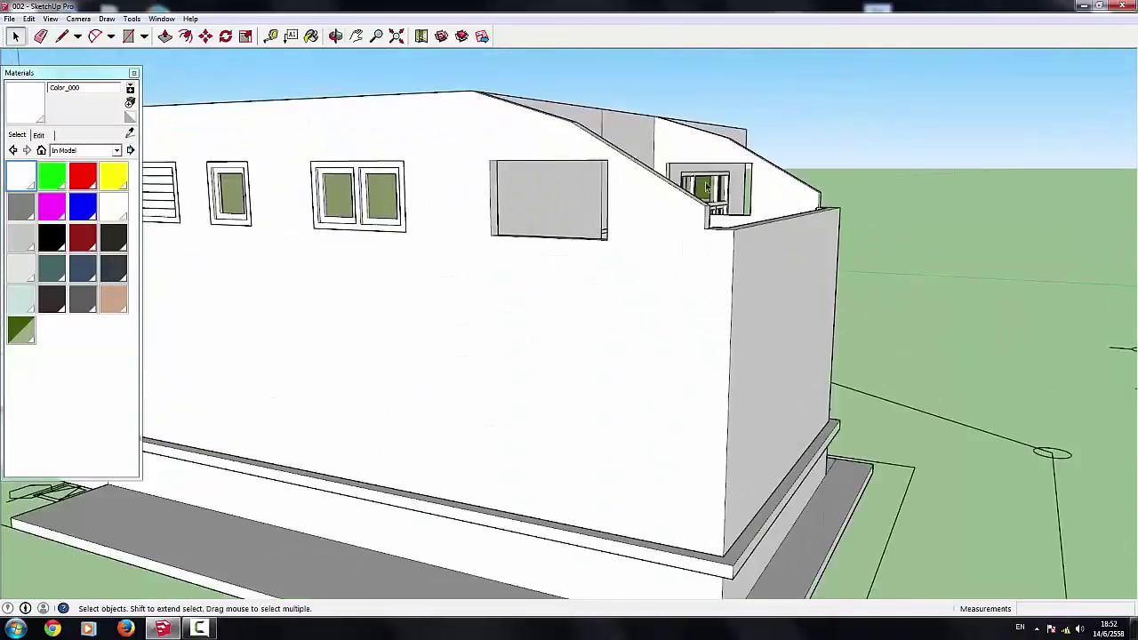
pyautogui.moveTo(706, 187); pyautogui.dragTo(751, 276, button='middle')
# Step: Unhide all so the hip roof reappears
pyautogui.click(29, 18)
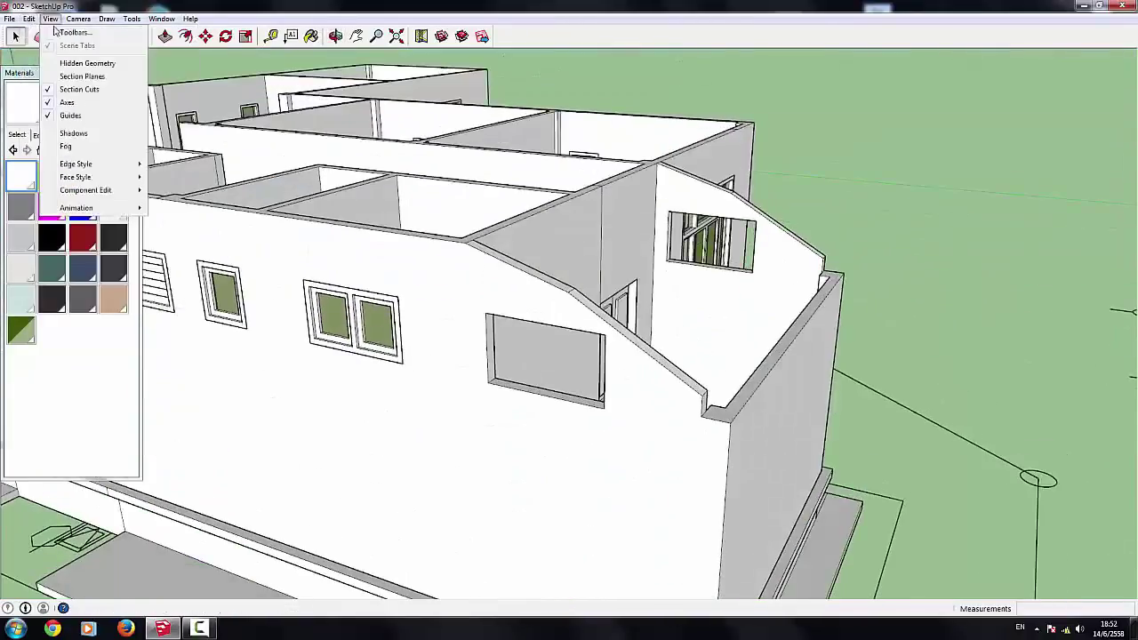
pyautogui.click(218, 218)
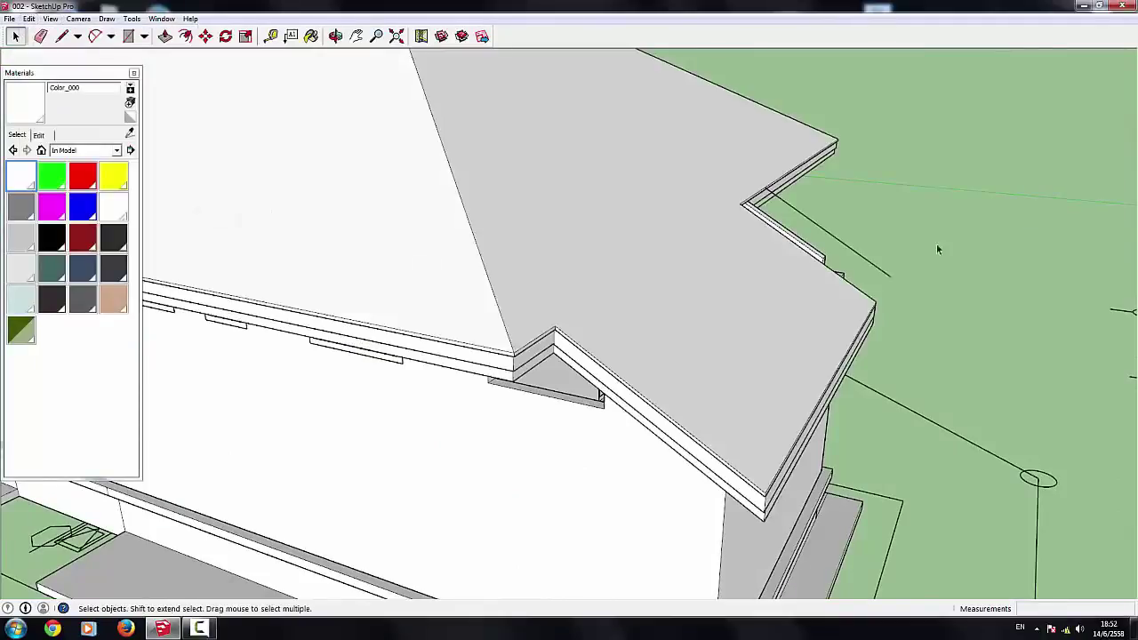
pyautogui.scroll(-2, 614, 264)
# Step: Start a Tape Measure from the front wall's top corner
pyautogui.moveTo(615, 264)
pyautogui.mouseDown(button='middle')
pyautogui.moveTo(620, 368)
pyautogui.moveTo(523, 259)
pyautogui.moveTo(682, 183)
pyautogui.moveTo(648, 200)
pyautogui.mouseUp(button='middle')
pyautogui.scroll(-3, 523, 260)
pyautogui.scroll(-2, 534, 249)
pyautogui.scroll(3, 648, 202)
pyautogui.scroll(3, 648, 212)
pyautogui.scroll(2, 648, 214)
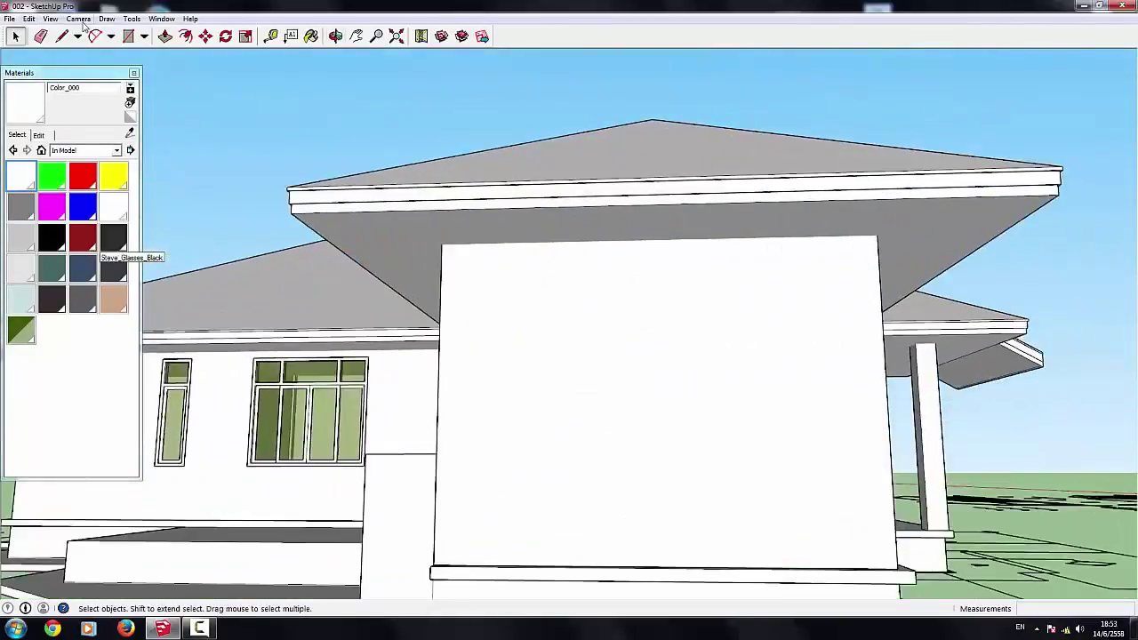
pyautogui.click(878, 238)
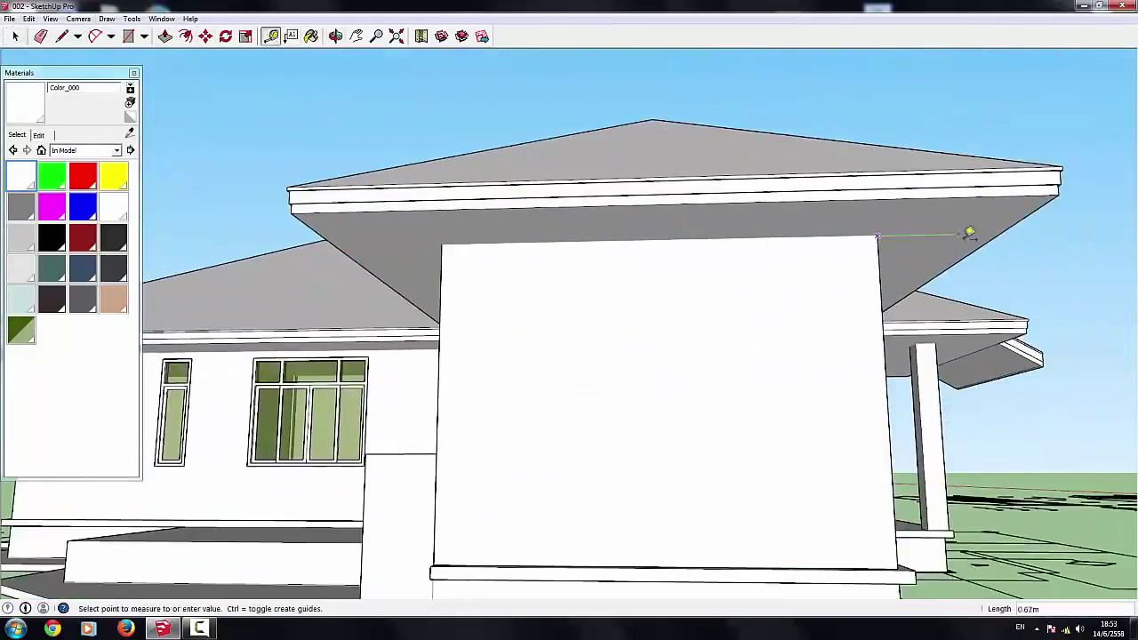
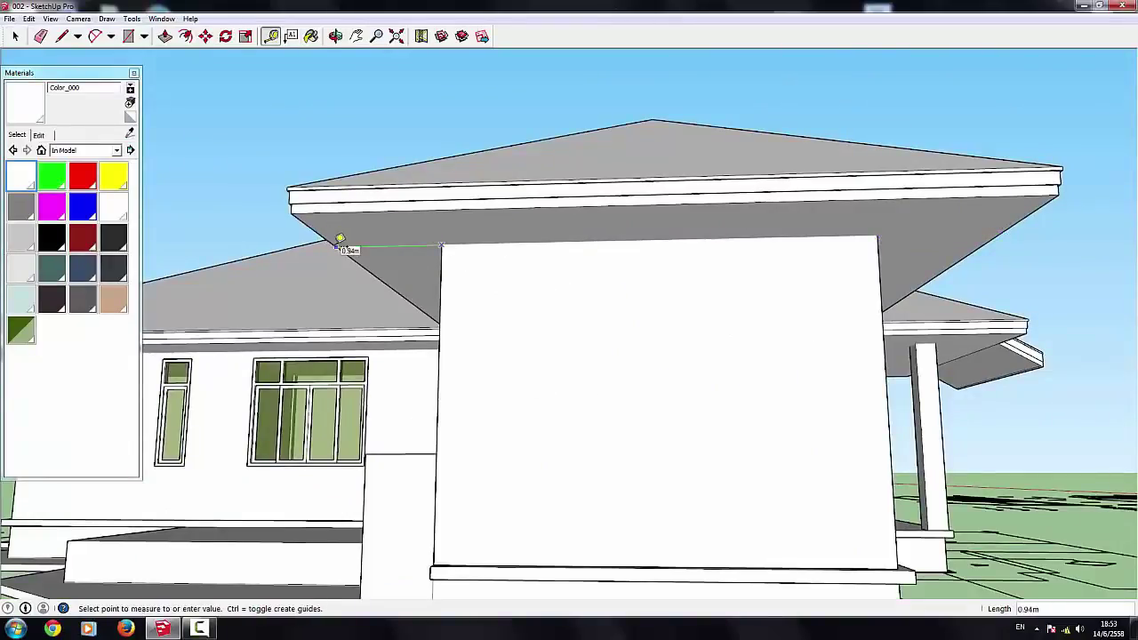
# Step: Move the front gabled roof group 0.05 so it sits over its wall
pyautogui.press('space')
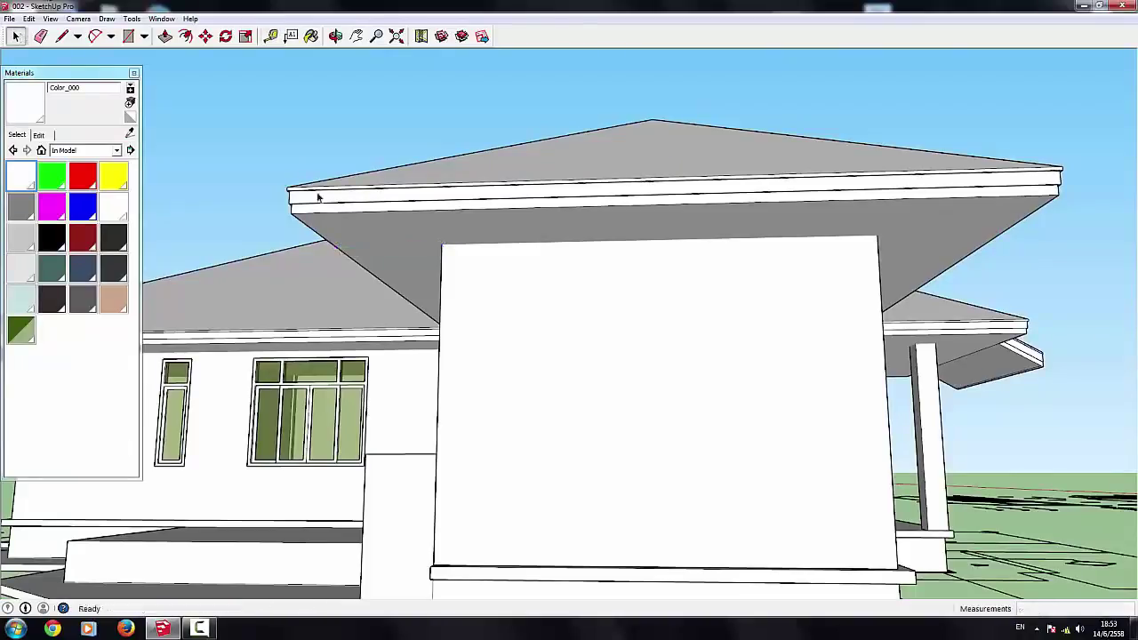
pyautogui.scroll(-2, 727, 346)
pyautogui.click(720, 245)
pyautogui.click(205, 35)
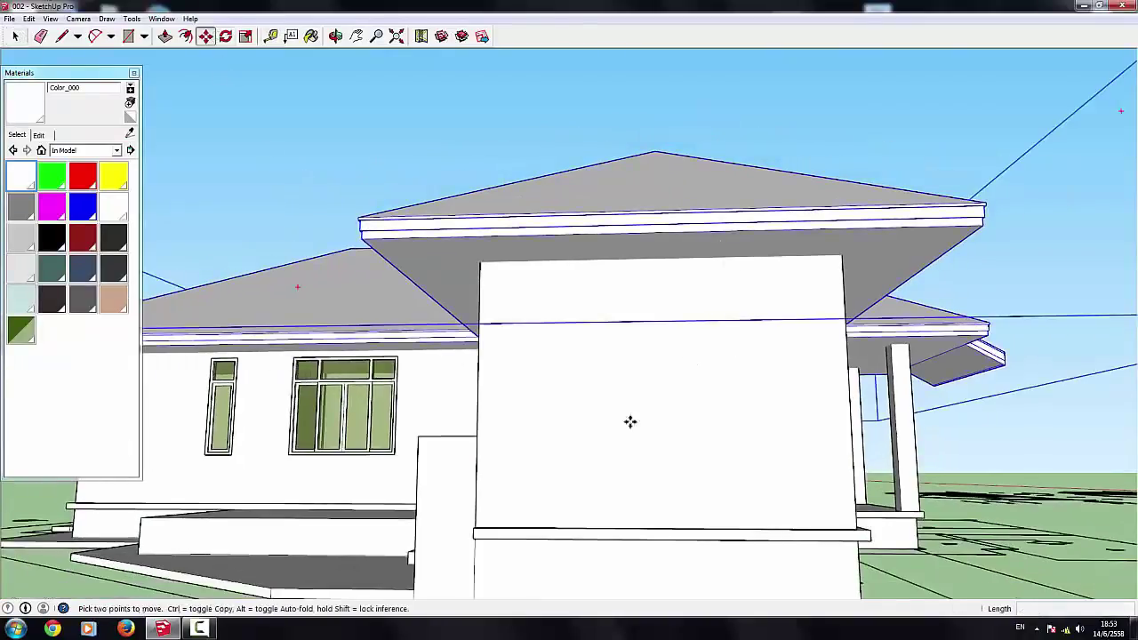
pyautogui.click(728, 449)
pyautogui.write(',05')
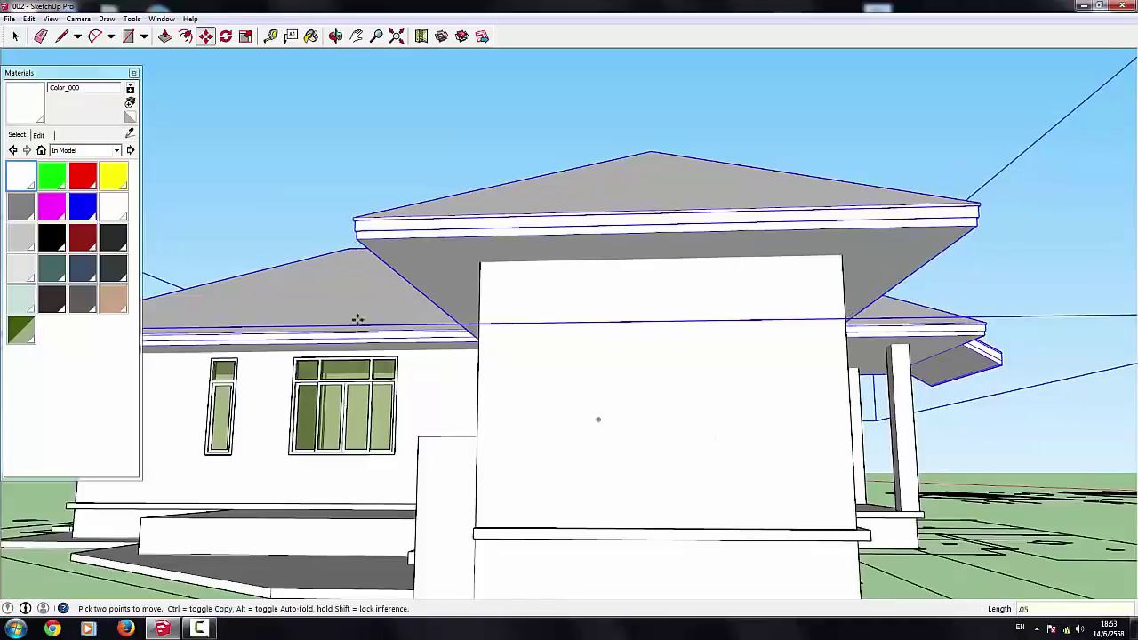
pyautogui.press('space')
# Step: Orbit around and below the house to check the roof's new position
pyautogui.moveTo(372, 132); pyautogui.dragTo(582, 412, button='middle')
pyautogui.scroll(-5, 581, 411)
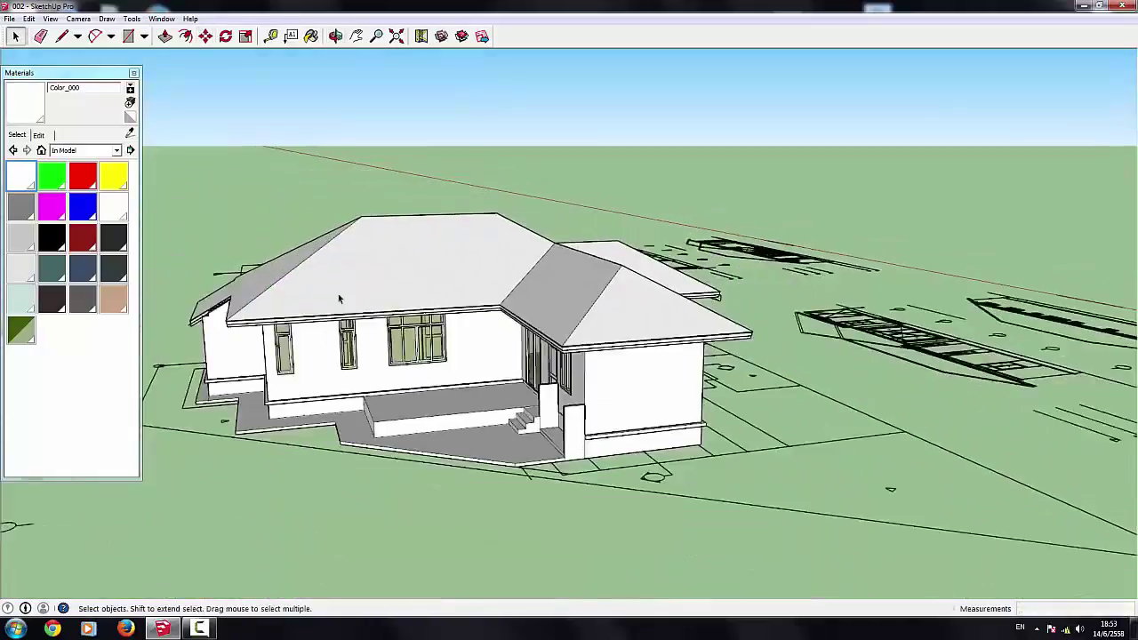
pyautogui.moveTo(338, 294)
pyautogui.mouseDown(button='middle')
pyautogui.moveTo(344, 221)
pyautogui.moveTo(155, 204)
pyautogui.moveTo(427, 376)
pyautogui.moveTo(589, 342)
pyautogui.mouseUp(button='middle')
pyautogui.scroll(3, 154, 204)
pyautogui.scroll(-5, 590, 342)
pyautogui.moveTo(561, 394)
pyautogui.mouseDown(button='middle')
pyautogui.moveTo(508, 208)
pyautogui.moveTo(533, 173)
pyautogui.moveTo(431, 169)
pyautogui.moveTo(511, 198)
pyautogui.moveTo(504, 254)
pyautogui.mouseUp(button='middle')
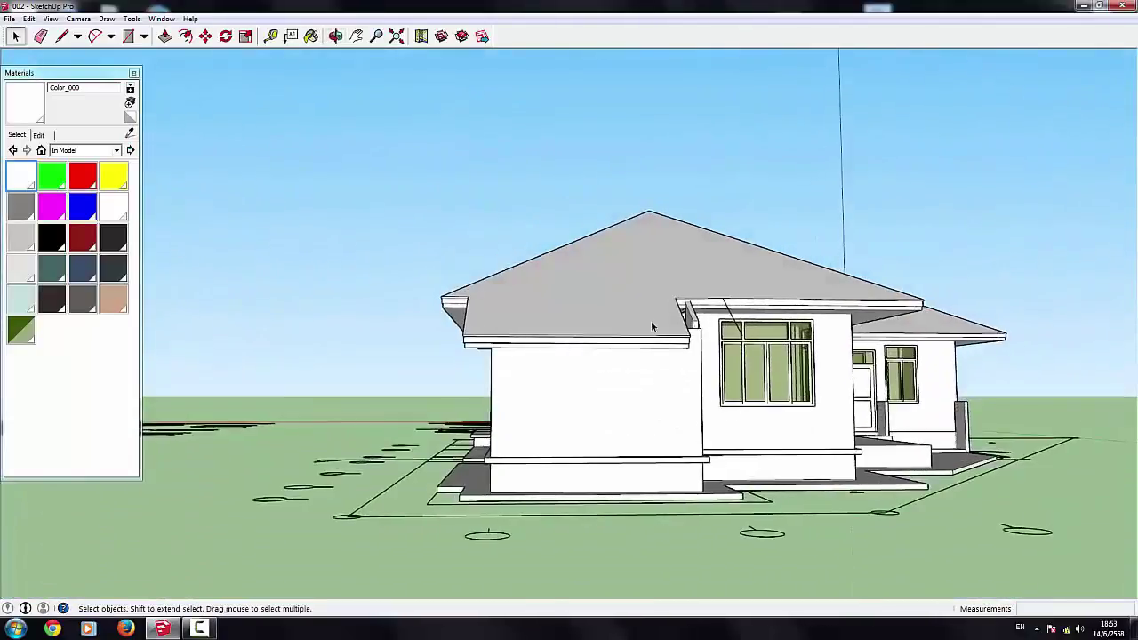
# Step: Move the small trim piece onto the roof corner edge
pyautogui.click(662, 333)
pyautogui.moveTo(662, 333)
pyautogui.mouseDown(button='middle')
pyautogui.moveTo(610, 394)
pyautogui.moveTo(673, 275)
pyautogui.mouseUp(button='middle')
pyautogui.click(738, 356)
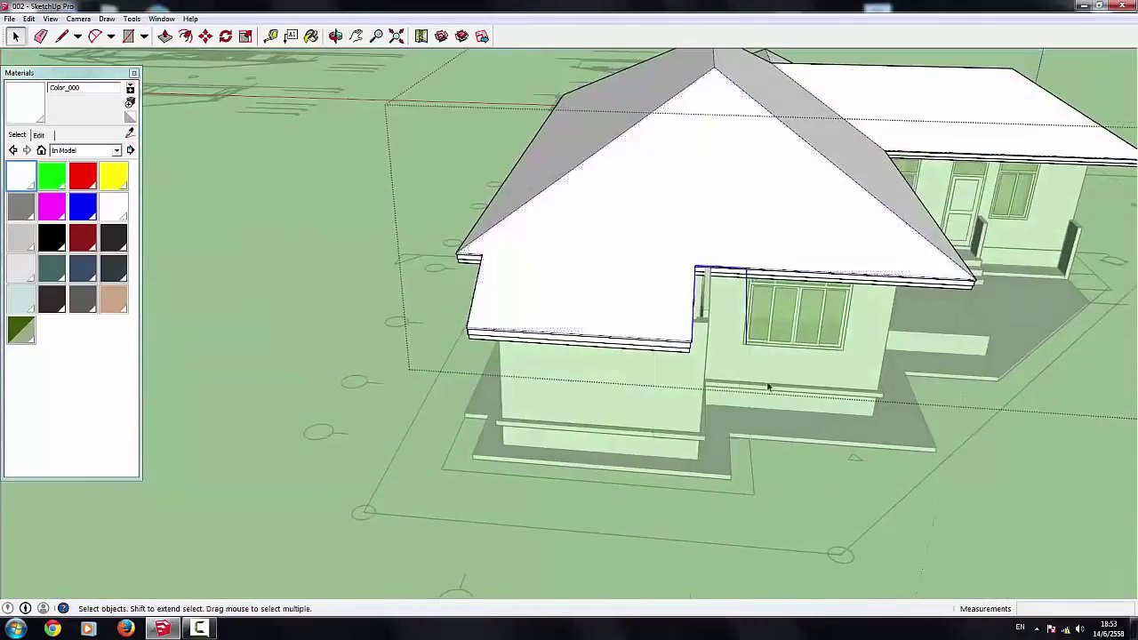
pyautogui.scroll(3, 761, 264)
pyautogui.press('m')
pyautogui.scroll(3, 650, 272)
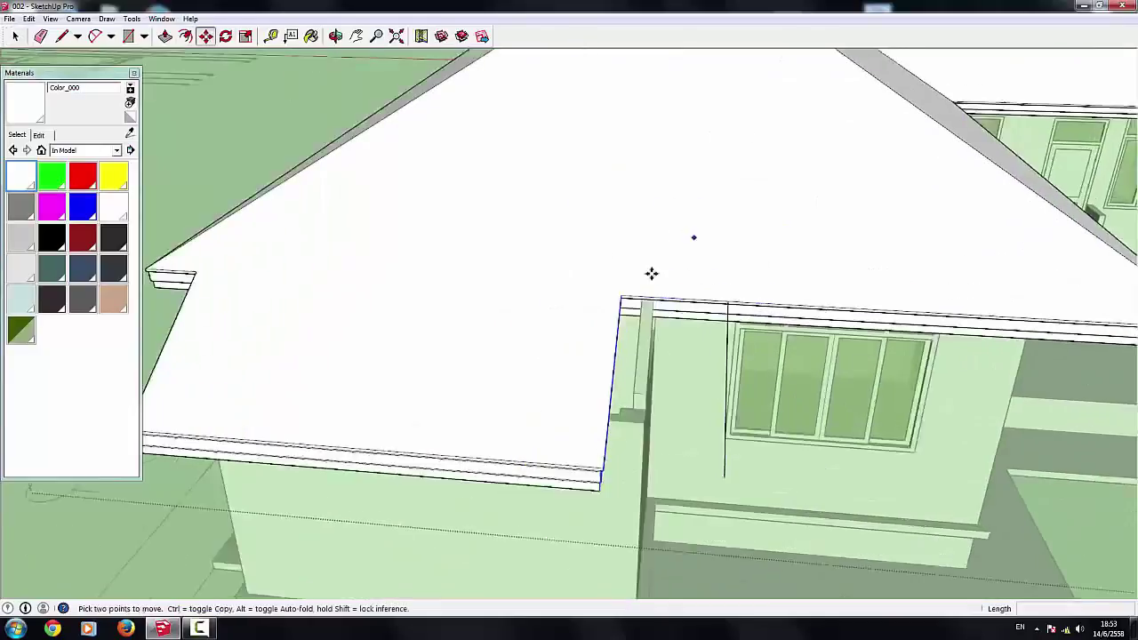
pyautogui.scroll(1, 650, 272)
pyautogui.click(613, 303)
pyautogui.click(736, 307)
pyautogui.scroll(-5, 728, 309)
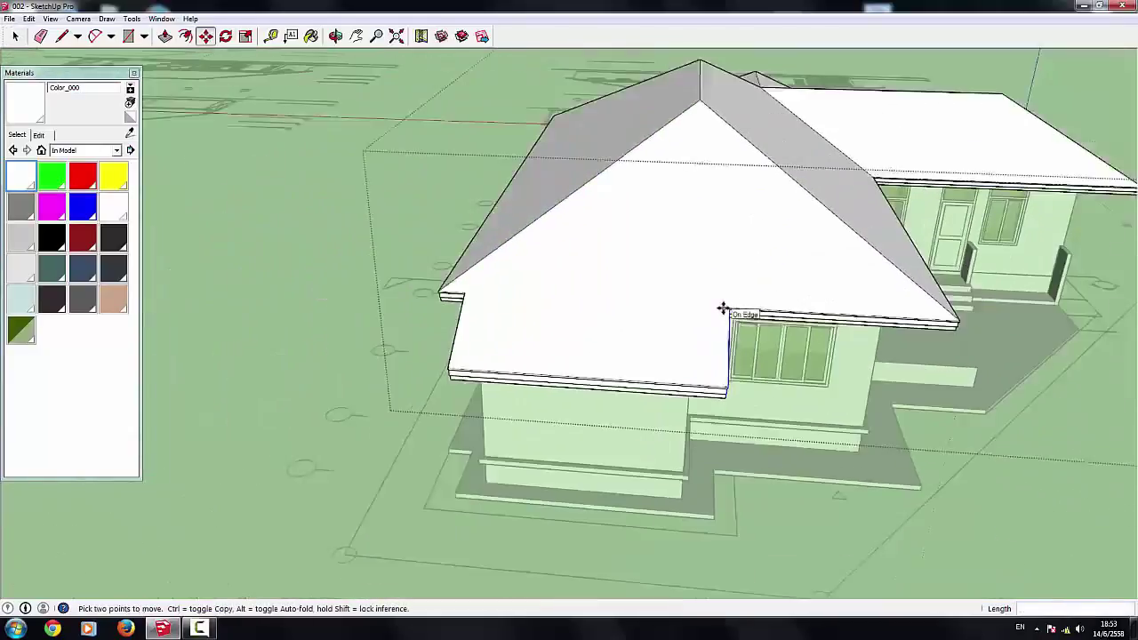
# Step: Measure from the wall corner toward the roof edge with Tape Measure
pyautogui.click(15, 39)
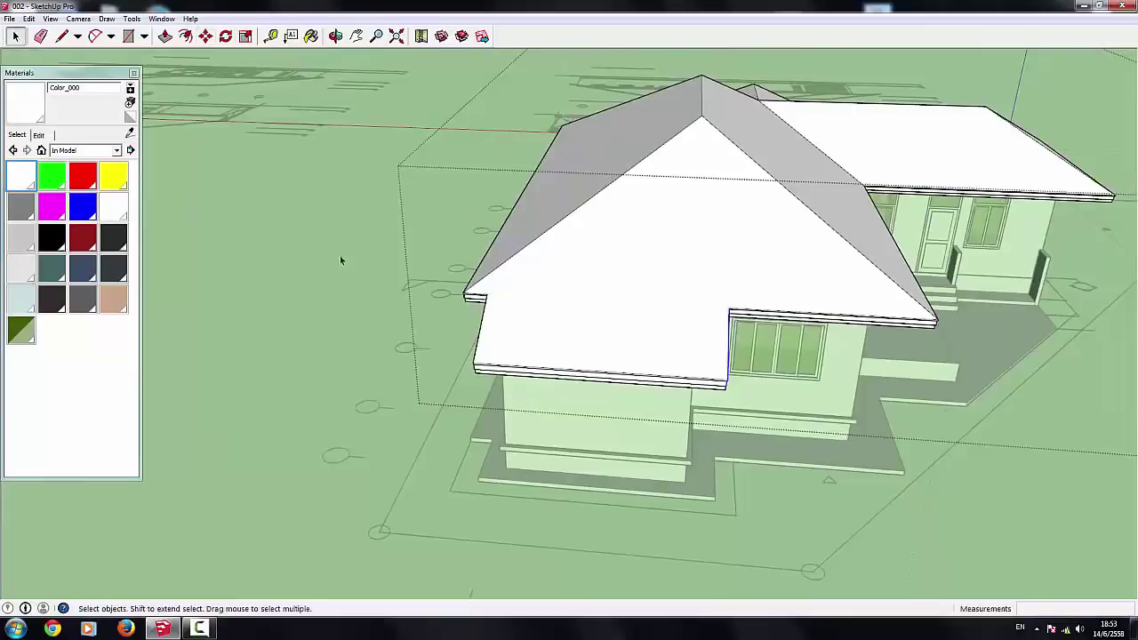
pyautogui.moveTo(316, 229)
pyautogui.mouseDown(button='middle')
pyautogui.moveTo(586, 182)
pyautogui.moveTo(734, 118)
pyautogui.mouseUp(button='middle')
pyautogui.scroll(5, 735, 118)
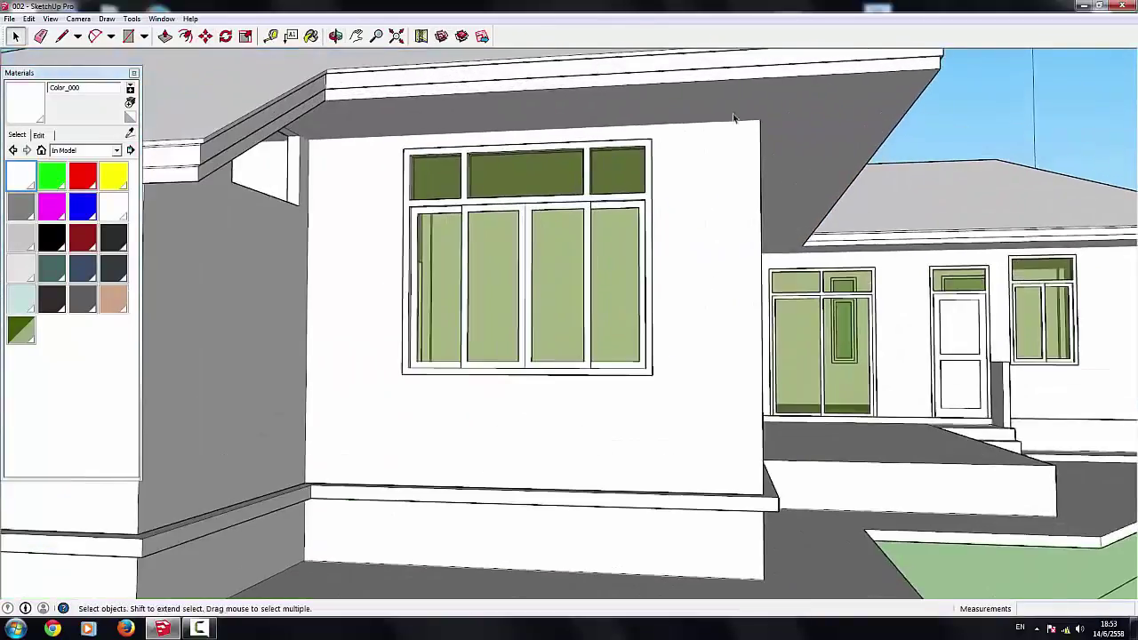
pyautogui.click(272, 37)
pyautogui.click(761, 120)
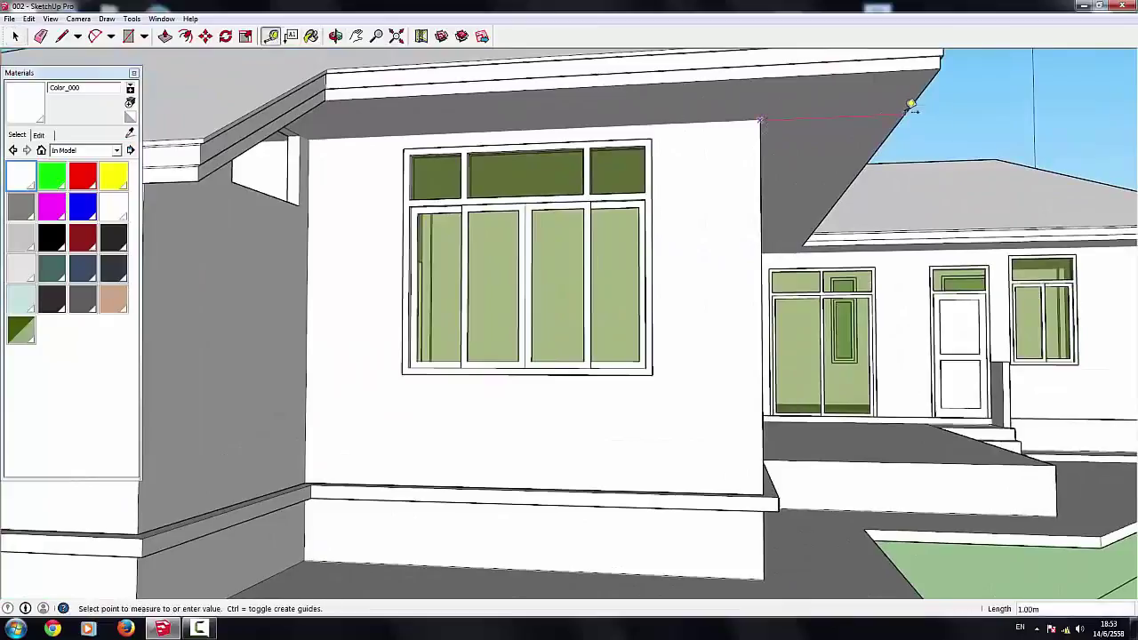
pyautogui.scroll(-10, 913, 104)
pyautogui.moveTo(913, 105); pyautogui.dragTo(708, 158, button='middle')
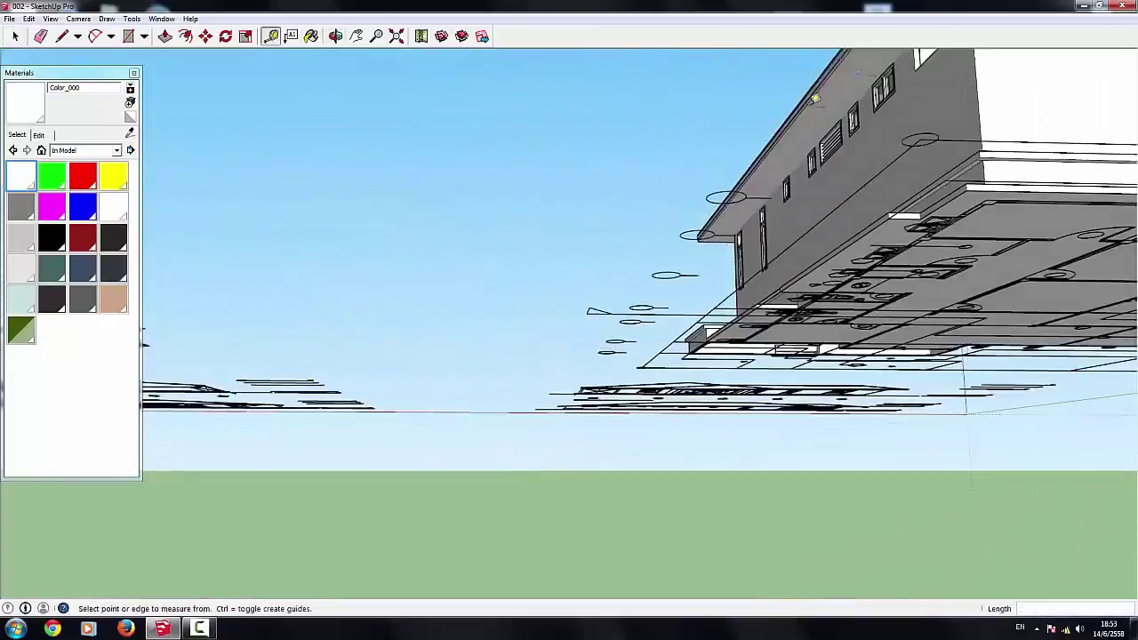
pyautogui.scroll(3, 708, 159)
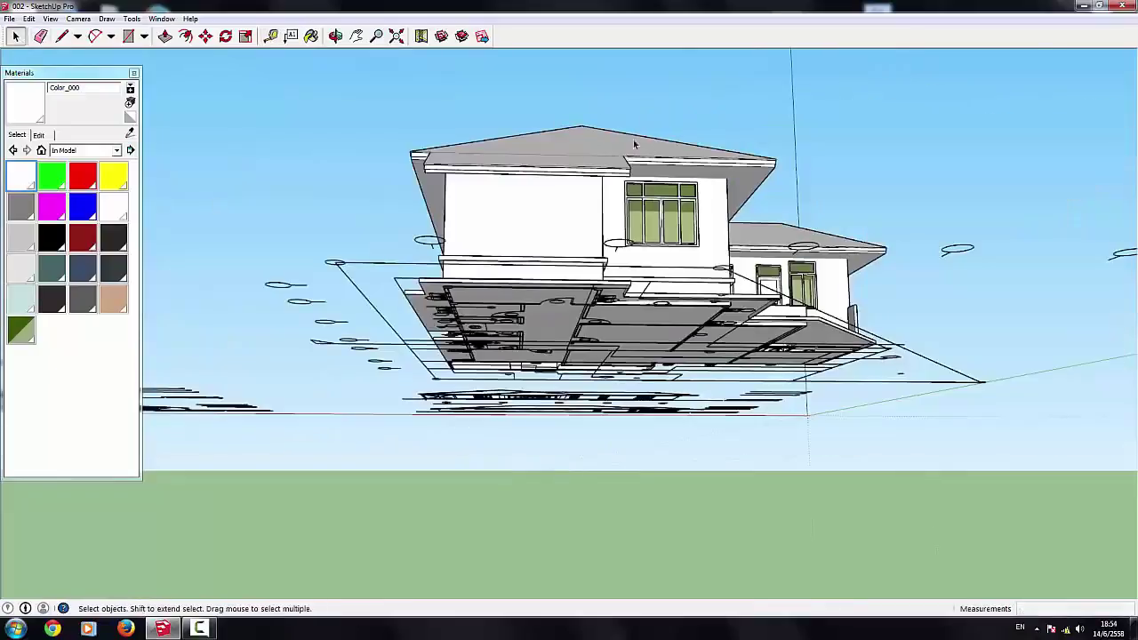
# Step: Shift the upper block a further 0.05 m
pyautogui.press('m')
pyautogui.click(570, 191)
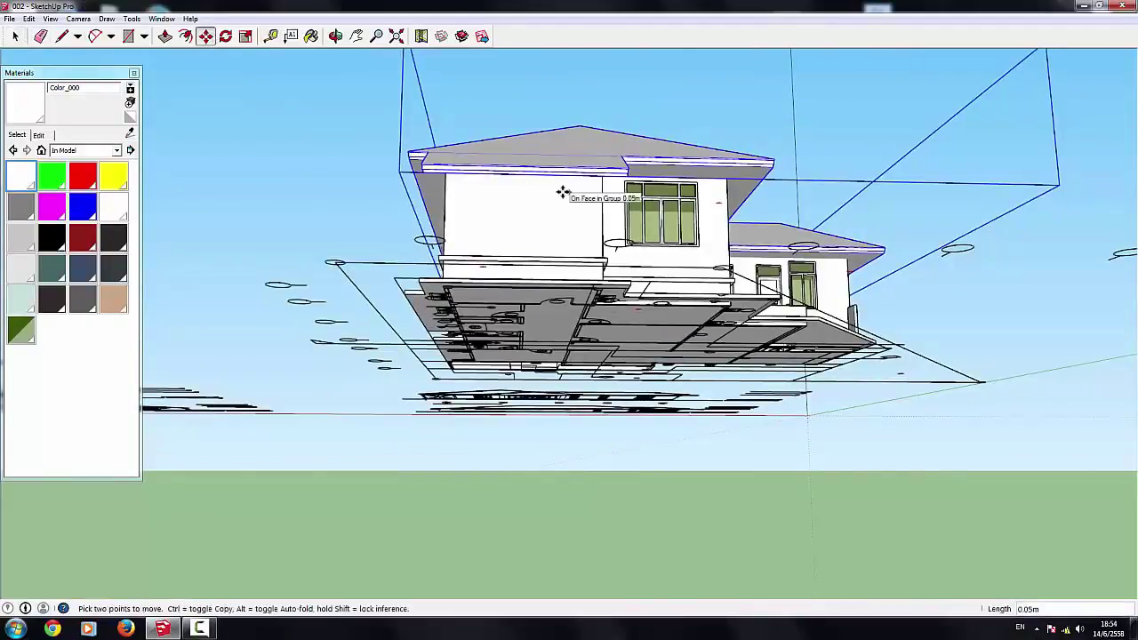
pyautogui.press('Escape')
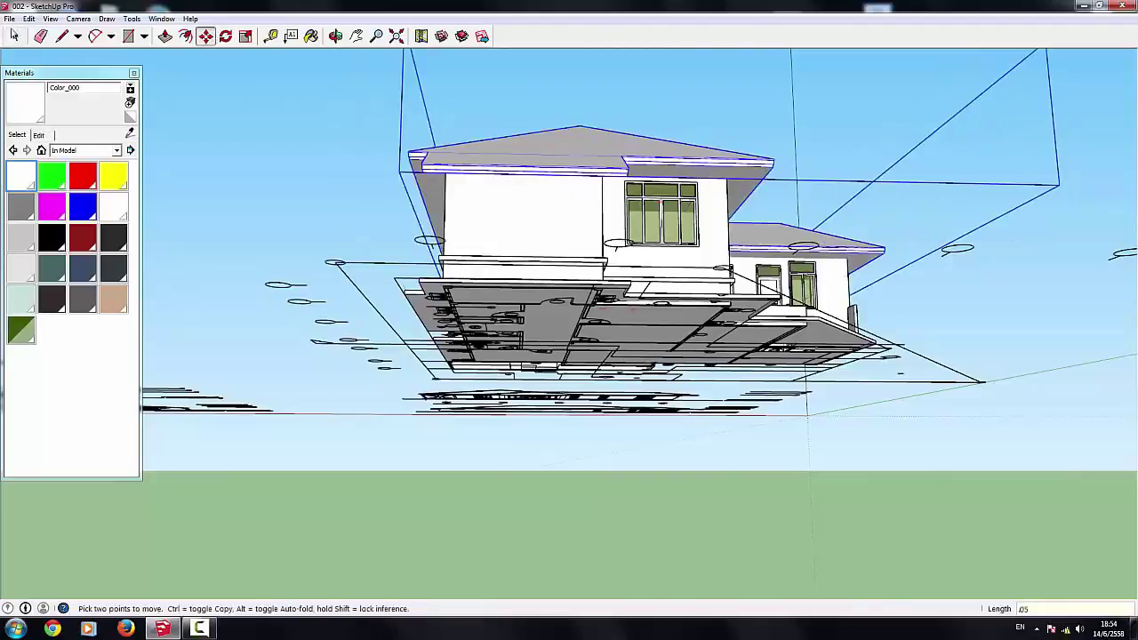
# Step: Clear the selection and open the house wall group for editing, showing the Edit menu
pyautogui.press('space')
pyautogui.click(290, 150)
pyautogui.doubleClick(769, 337)
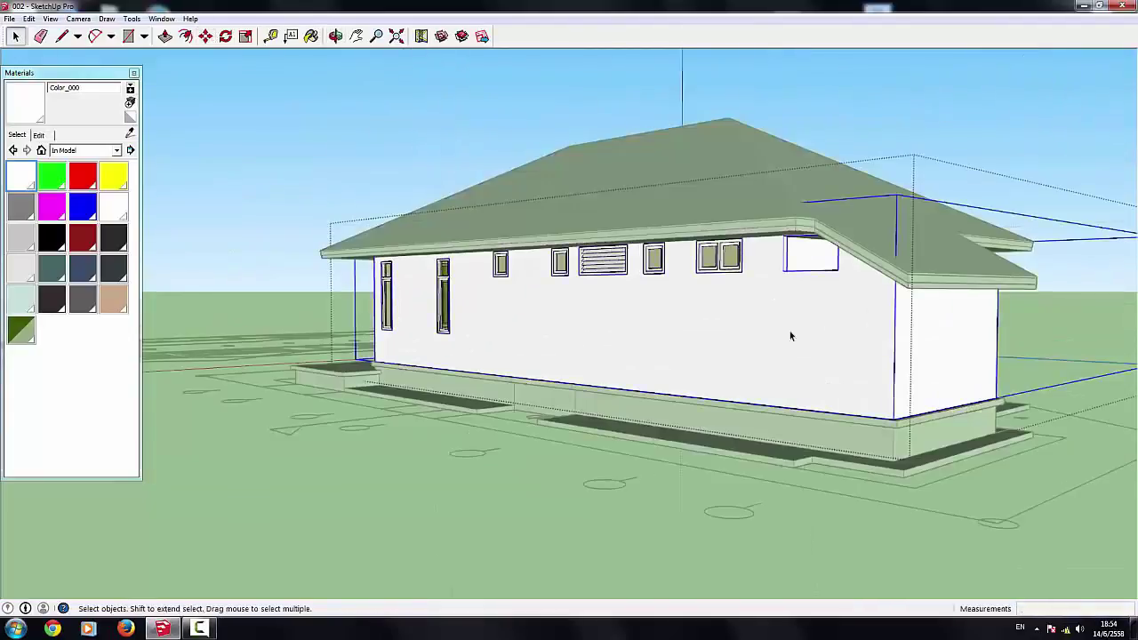
pyautogui.click(29, 19)
pyautogui.moveTo(50, 191)
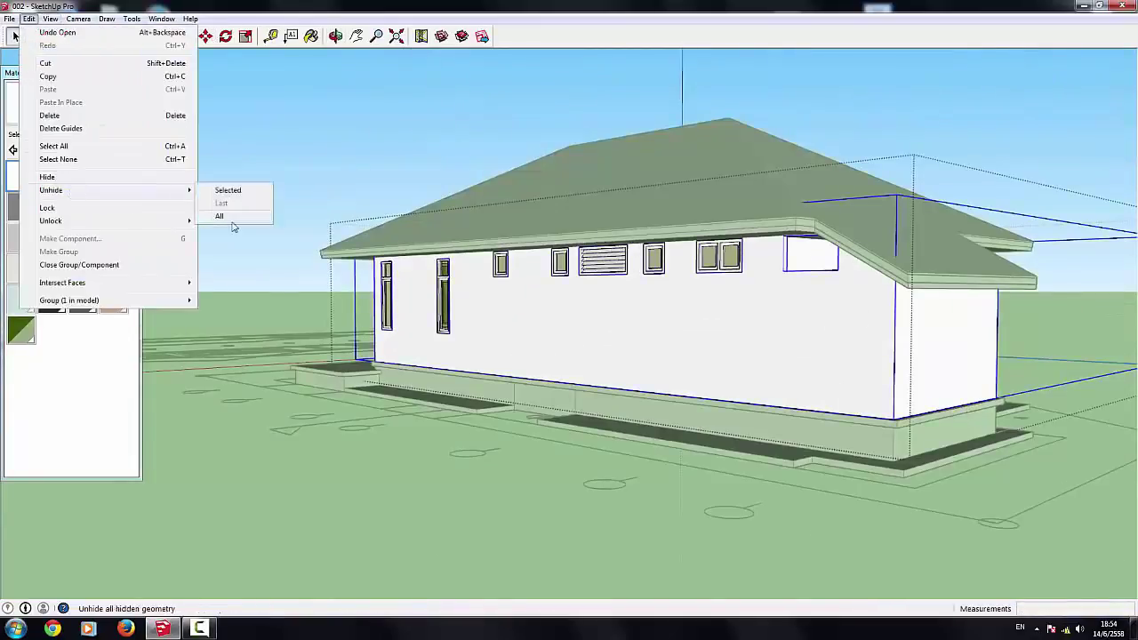
# Step: Unhide all hidden geometry in the house group
pyautogui.click(233, 216)
pyautogui.moveTo(229, 194); pyautogui.dragTo(863, 107, button='middle')
pyautogui.press('o')
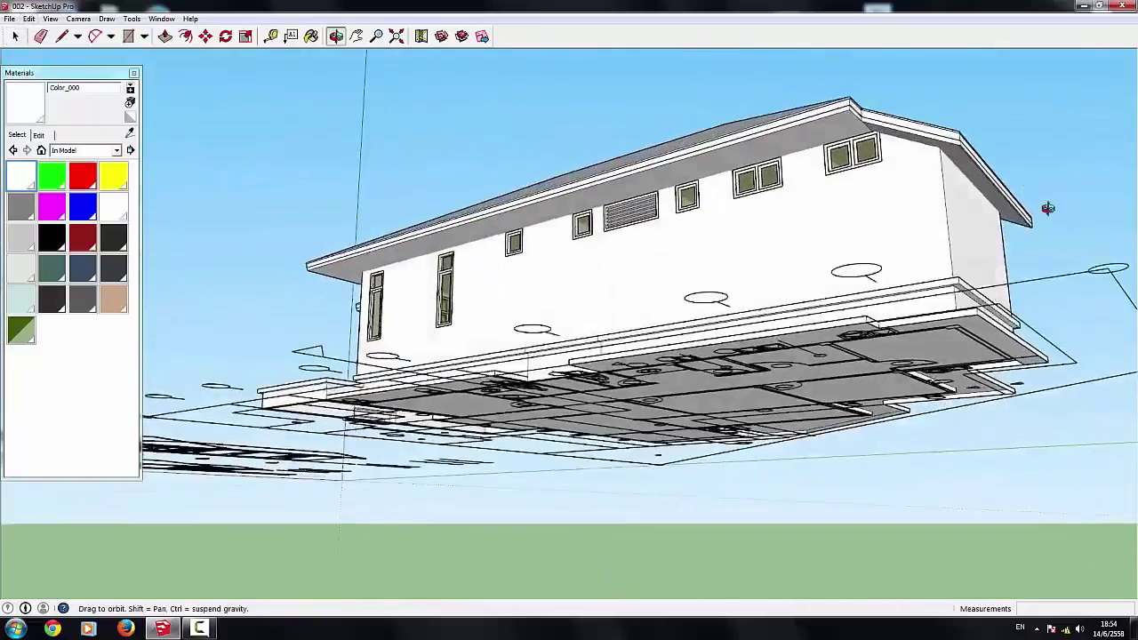
pyautogui.moveTo(821, 292)
pyautogui.mouseDown()
pyautogui.moveTo(1066, 242)
pyautogui.moveTo(907, 145)
pyautogui.mouseUp()
# Step: Turn to face the long windowed wall and hide the roof
pyautogui.press('space')
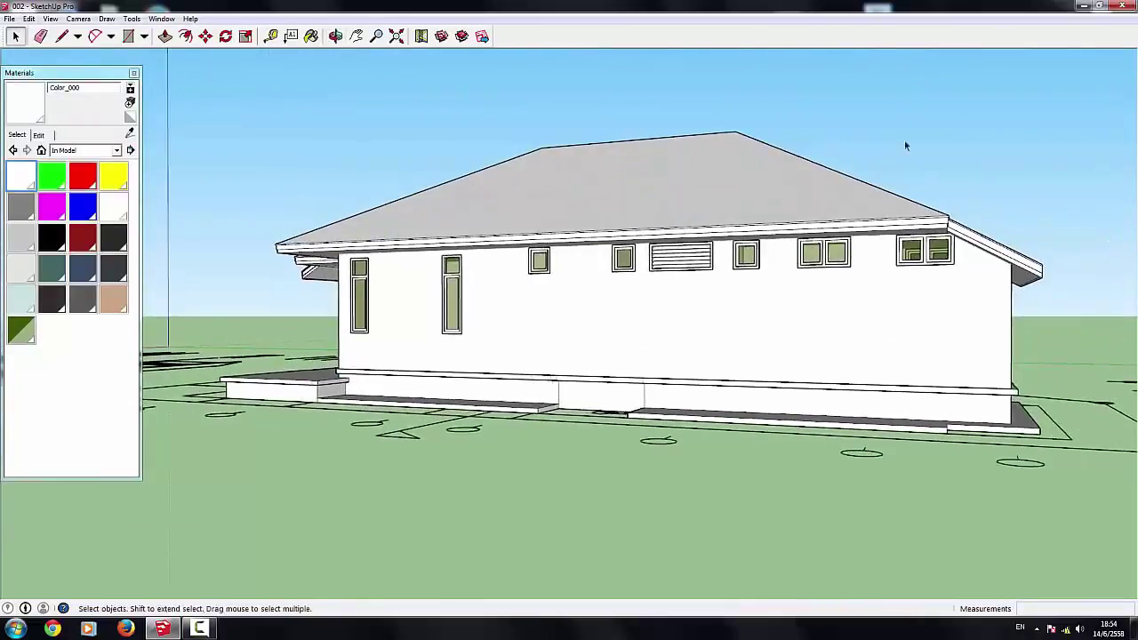
pyautogui.moveTo(916, 169); pyautogui.dragTo(610, 276, button='middle')
pyautogui.scroll(5, 609, 276)
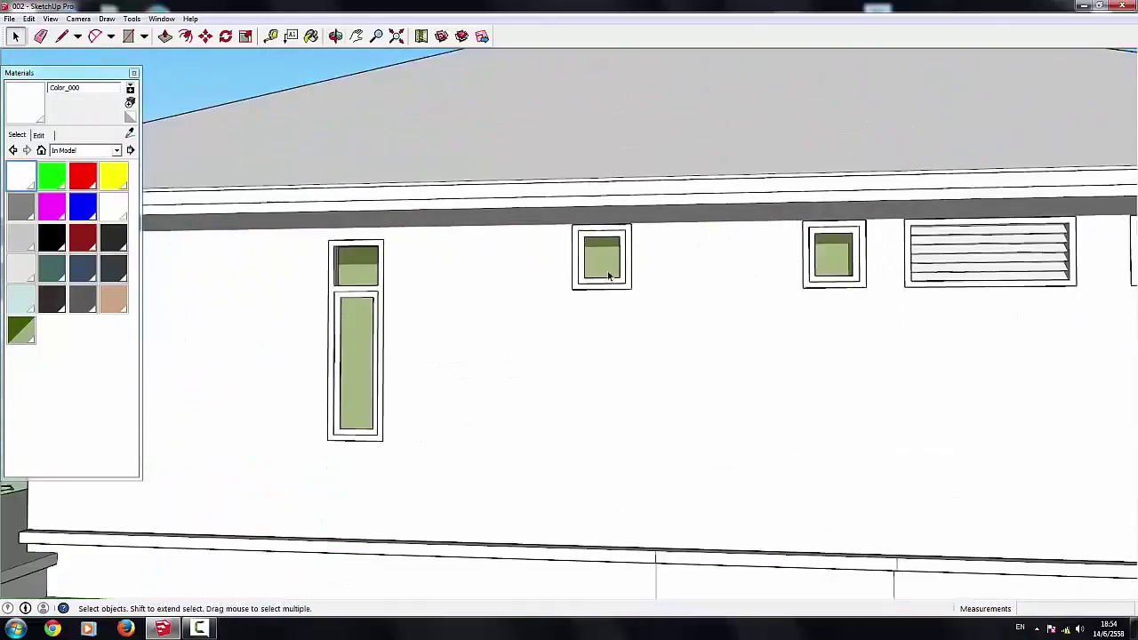
pyautogui.scroll(-2, 623, 334)
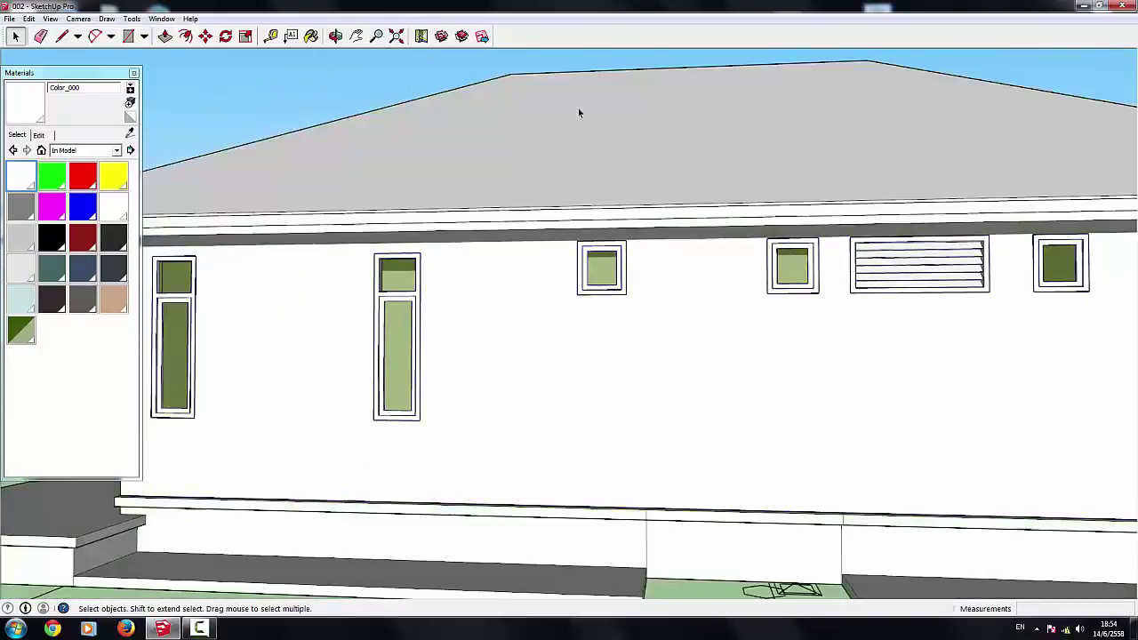
pyautogui.rightClick(578, 108)
pyautogui.click(609, 136)
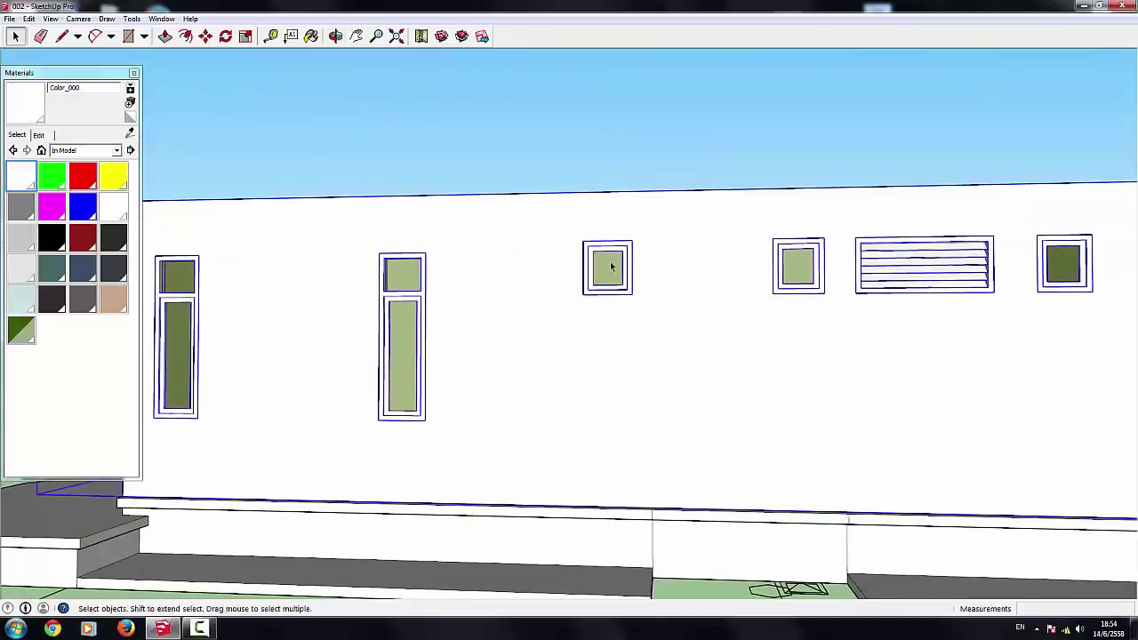
# Step: Try moving the square and tall windows, cancelling both moves
pyautogui.click(205, 37)
pyautogui.click(681, 275)
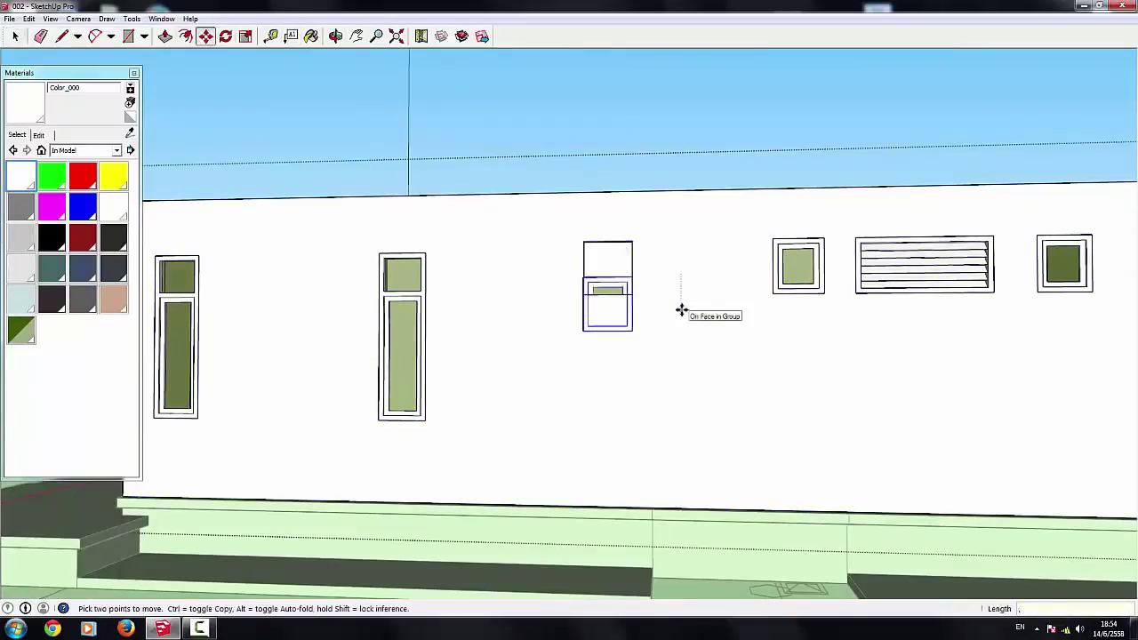
pyautogui.press('Escape')
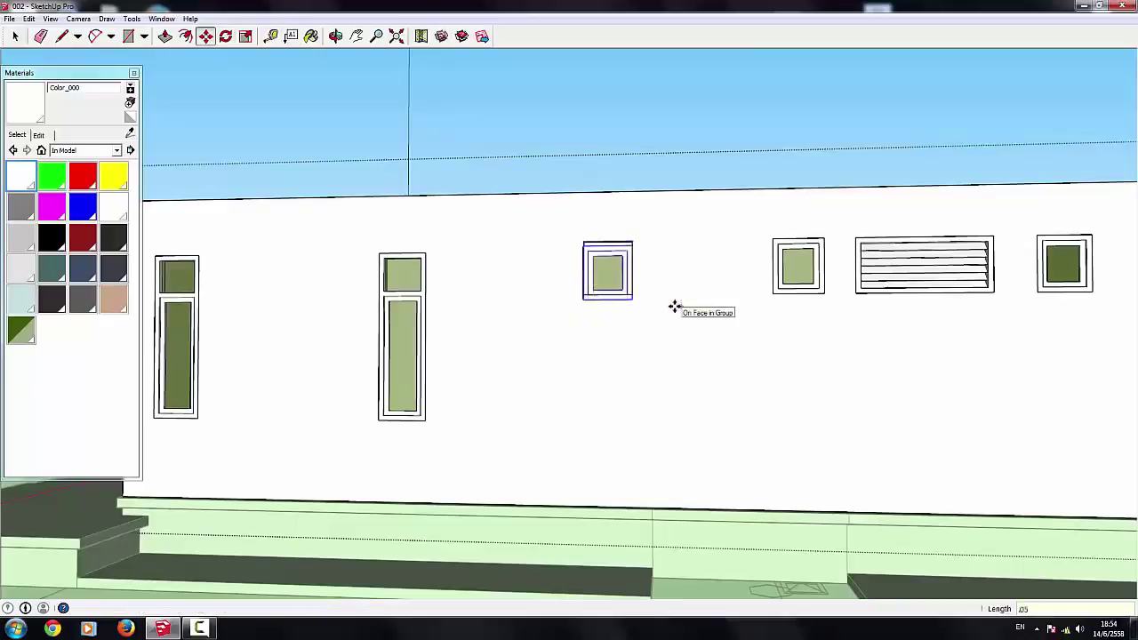
pyautogui.click(62, 35)
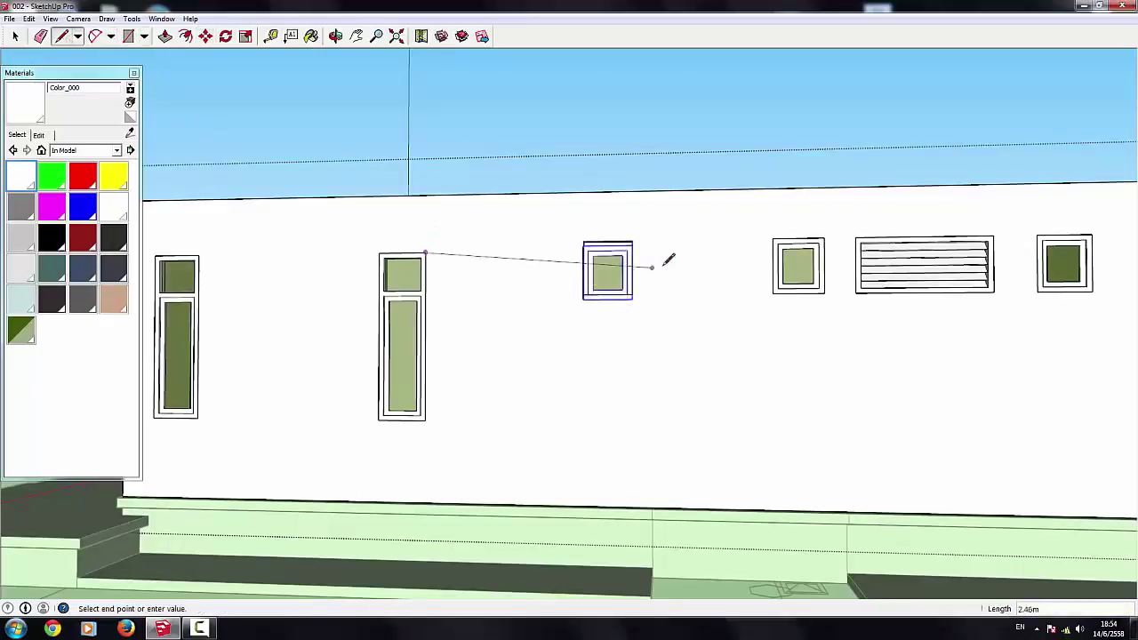
pyautogui.click(15, 36)
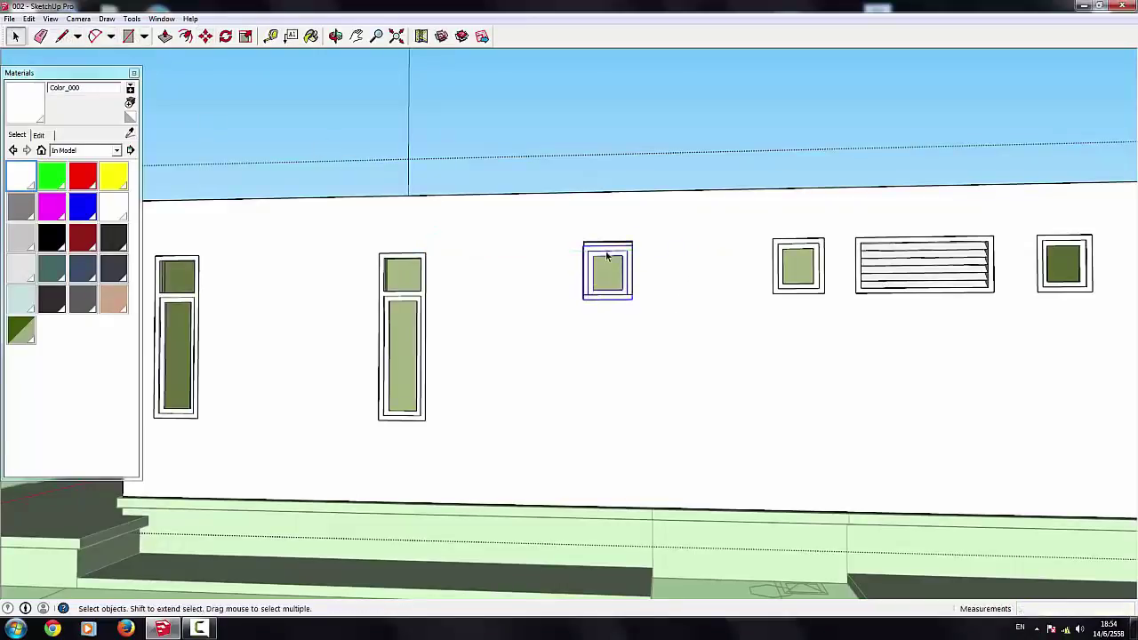
pyautogui.press('m')
pyautogui.click(672, 249)
pyautogui.press('Escape')
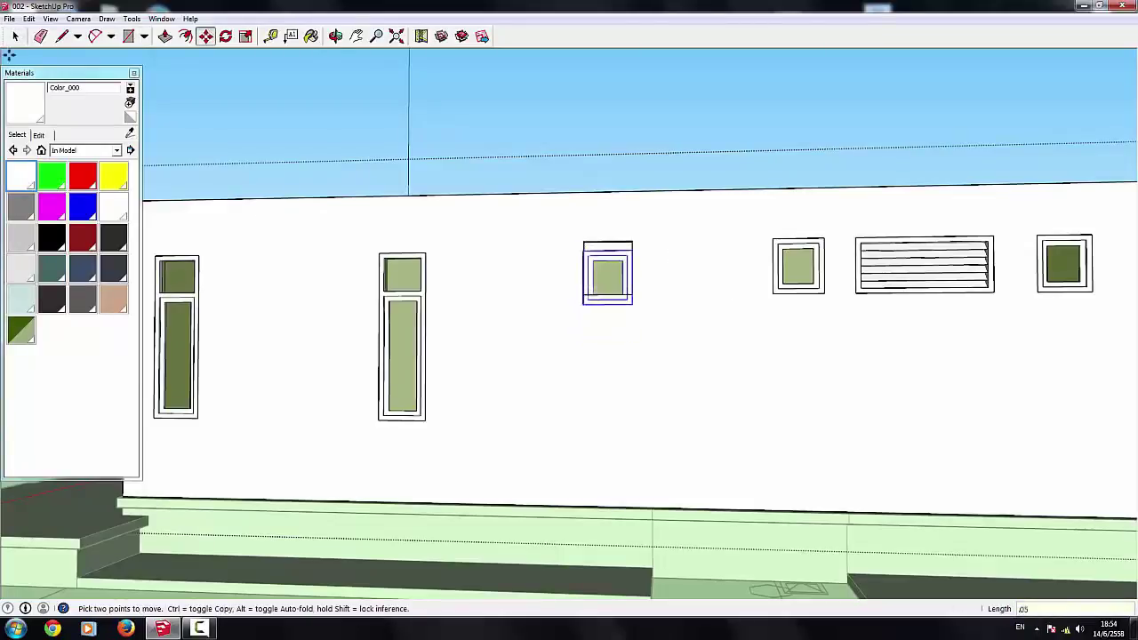
pyautogui.press('space')
# Step: Shift the selected windows and louvred vent a short distance
pyautogui.moveTo(945, 330)
pyautogui.mouseDown(button='middle')
pyautogui.moveTo(703, 272)
pyautogui.moveTo(949, 267)
pyautogui.mouseUp(button='middle')
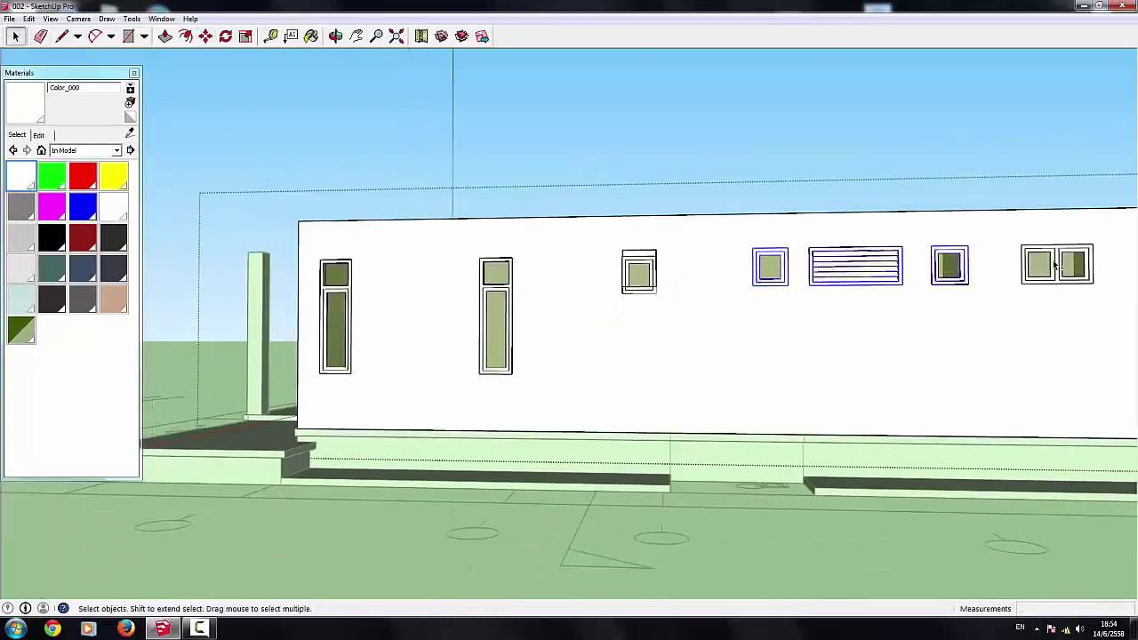
pyautogui.scroll(-3, 681, 297)
pyautogui.scroll(2, 681, 297)
pyautogui.moveTo(636, 217); pyautogui.dragTo(852, 367, button='middle')
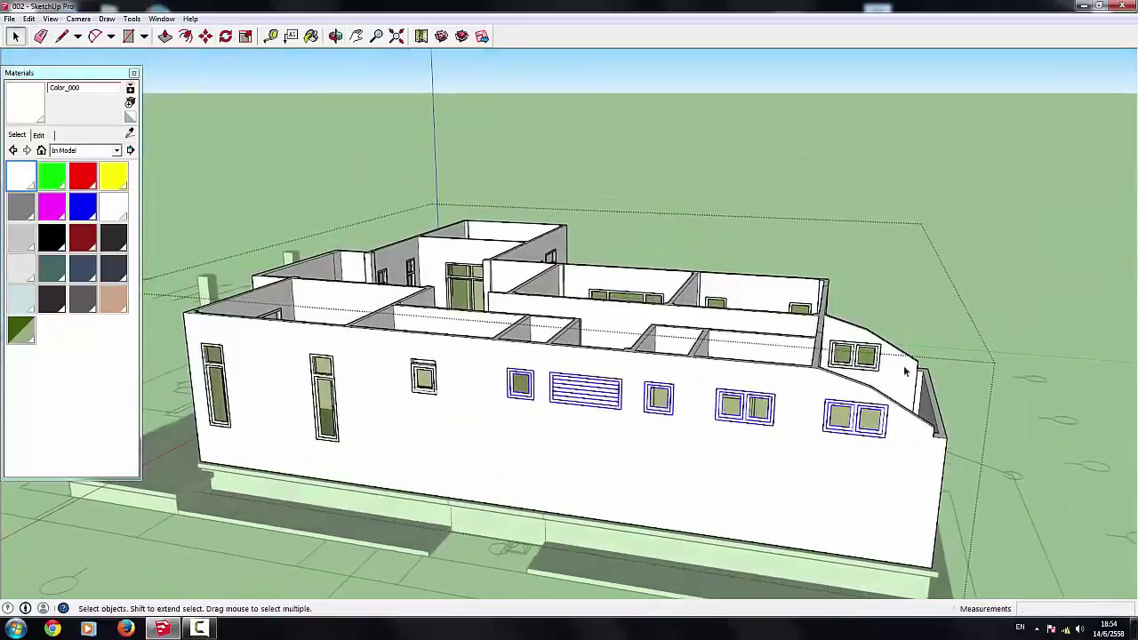
pyautogui.click(205, 37)
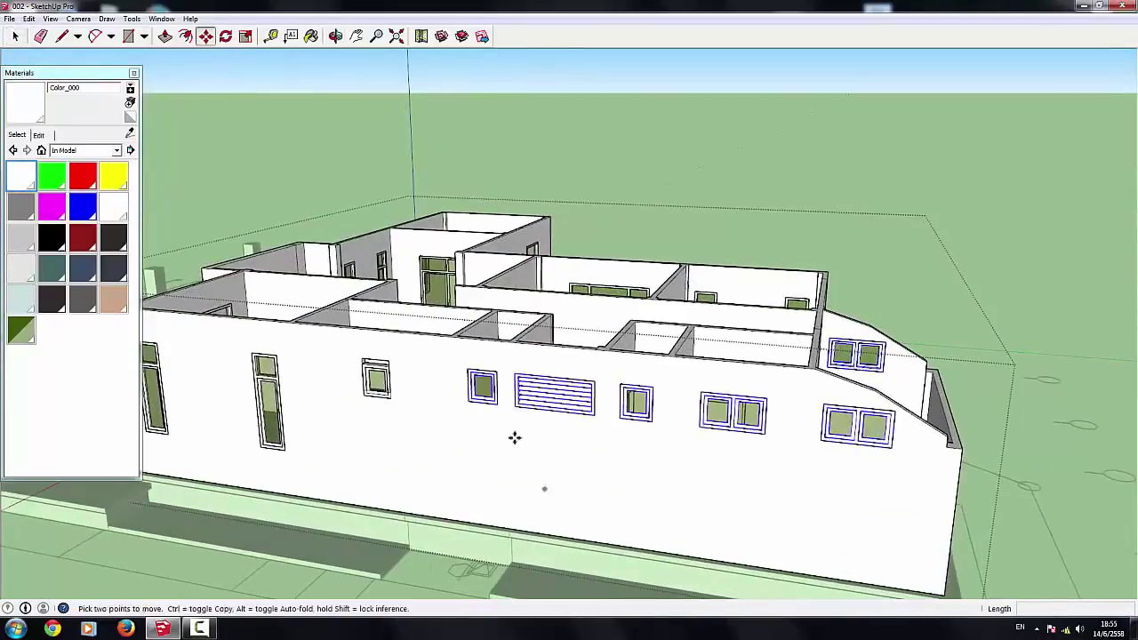
pyautogui.click(513, 437)
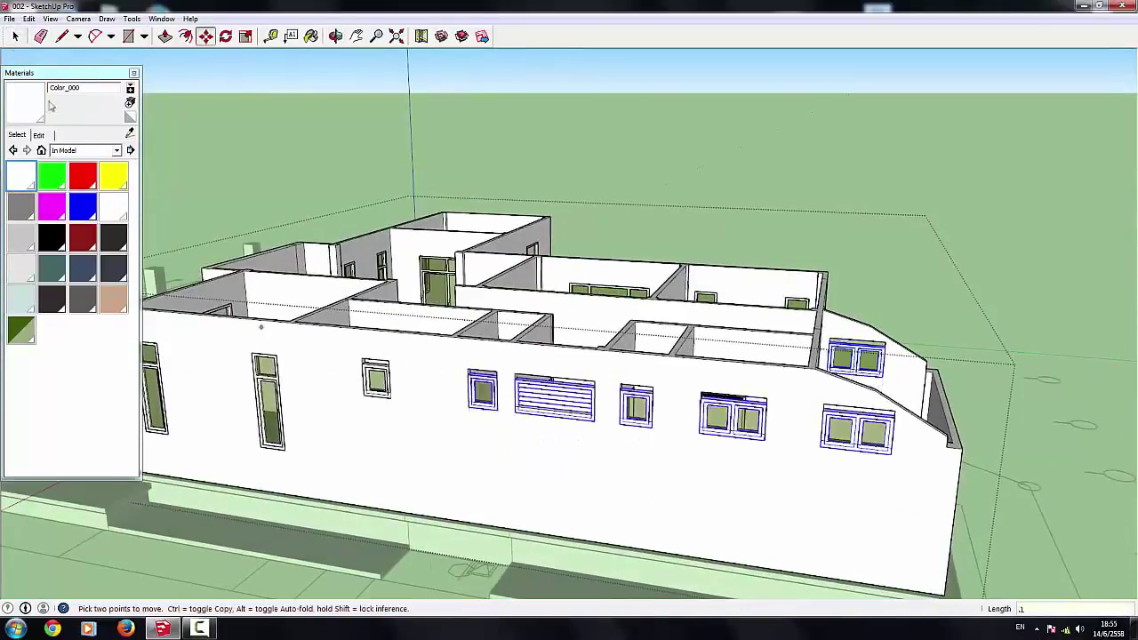
pyautogui.press('space')
# Step: Face the long wall and select its small window
pyautogui.moveTo(826, 394)
pyautogui.mouseDown(button='middle')
pyautogui.moveTo(703, 470)
pyautogui.moveTo(718, 446)
pyautogui.mouseUp(button='middle')
pyautogui.scroll(3, 718, 445)
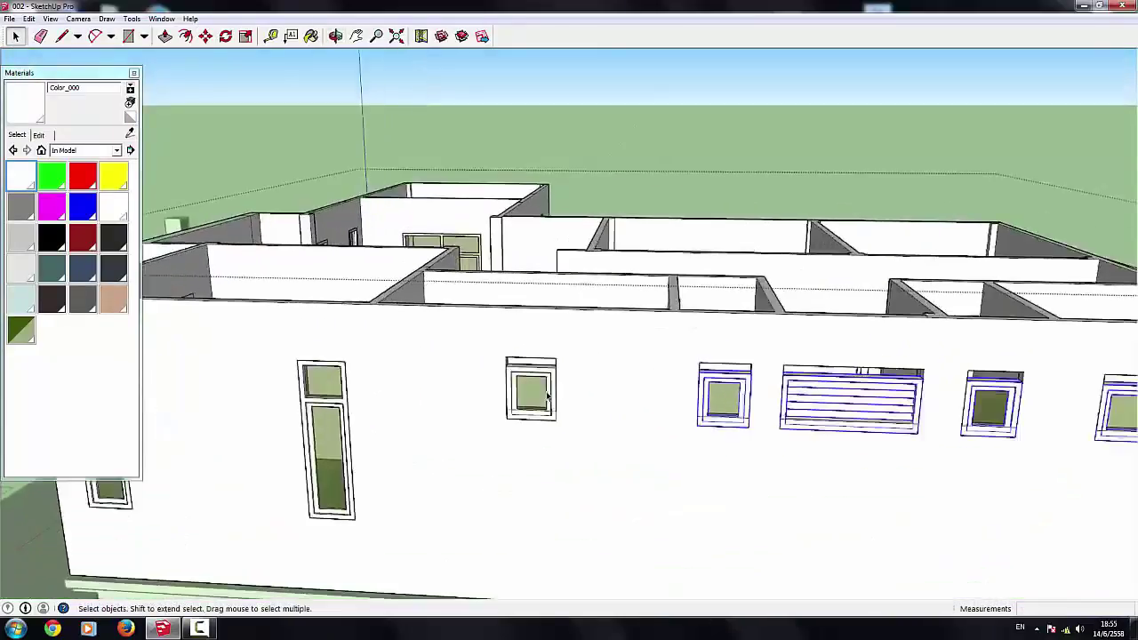
pyautogui.scroll(2, 611, 416)
pyautogui.click(520, 373)
pyautogui.scroll(-1, 521, 374)
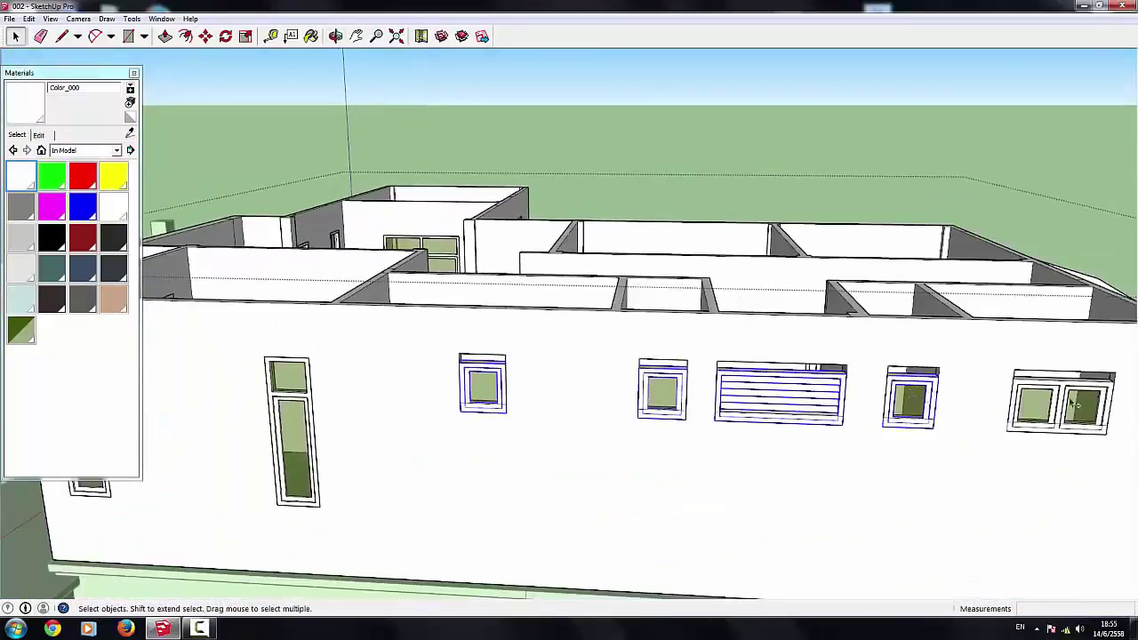
pyautogui.scroll(-4, 1073, 405)
pyautogui.scroll(4, 735, 417)
# Step: Erase the selected window frames from the outer wall, leaving bare openings
pyautogui.rightClick(727, 345)
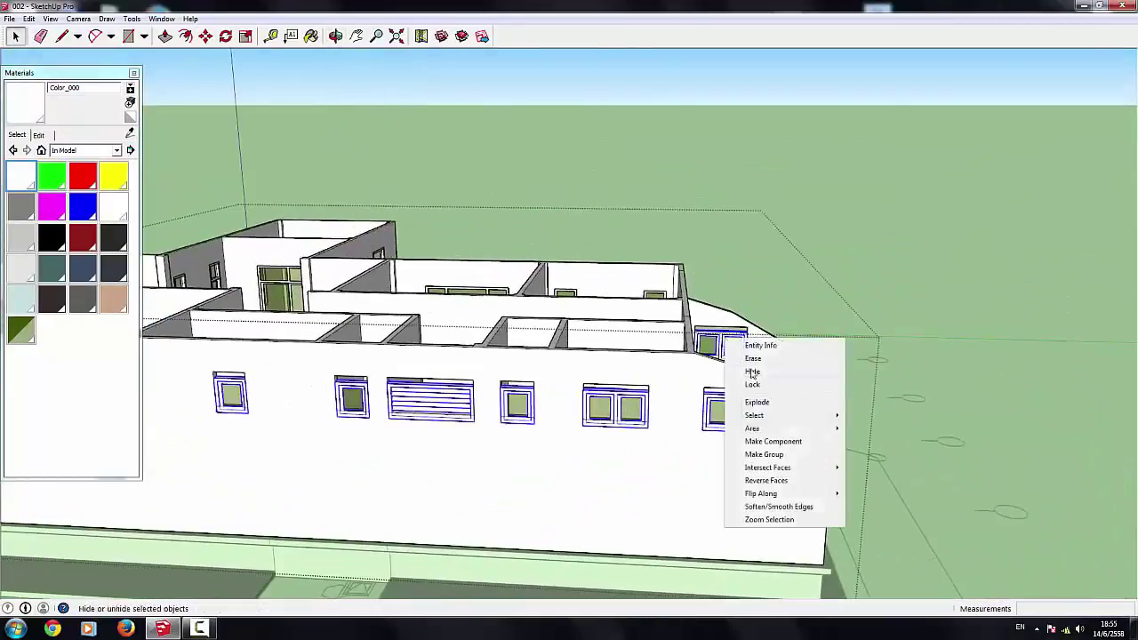
pyautogui.click(747, 358)
pyautogui.scroll(3, 777, 343)
pyautogui.scroll(-1, 777, 343)
pyautogui.moveTo(777, 344); pyautogui.dragTo(768, 352, button='middle')
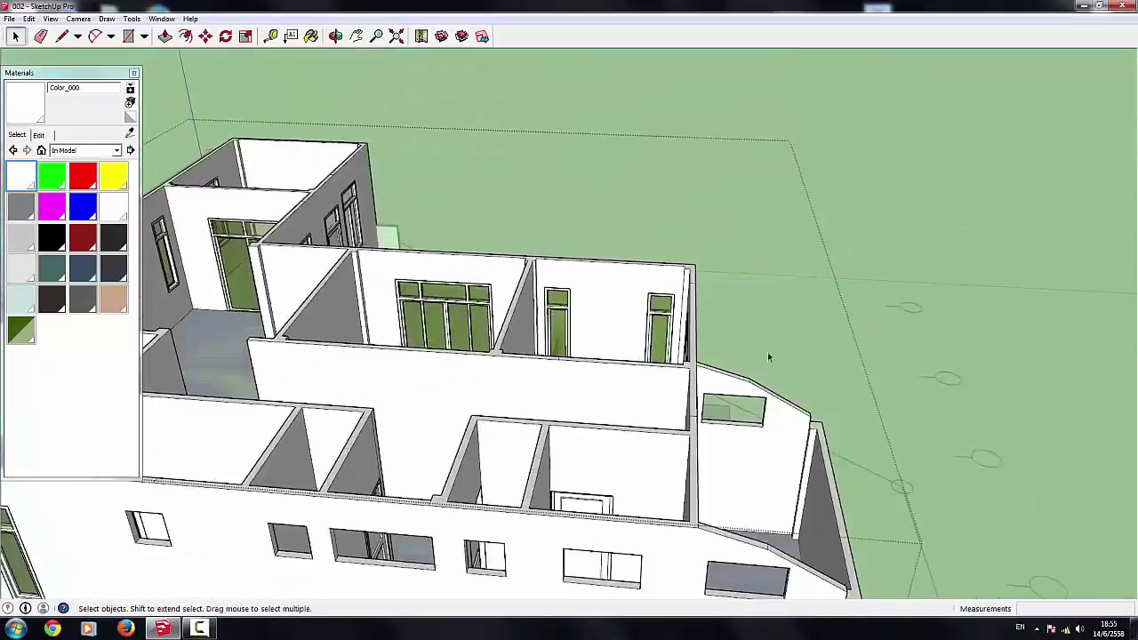
pyautogui.scroll(-3, 664, 216)
pyautogui.scroll(3, 791, 587)
pyautogui.scroll(3, 699, 467)
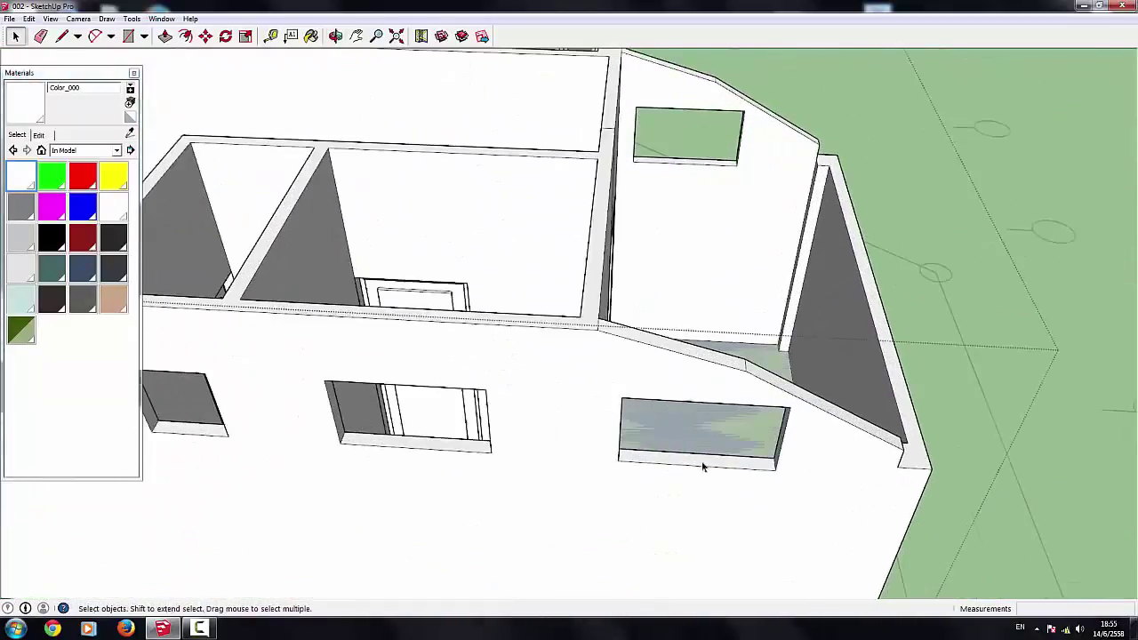
# Step: Push the first window opening's sill face down 0.10 m
pyautogui.moveTo(702, 459)
pyautogui.mouseDown()
pyautogui.moveTo(687, 532)
pyautogui.moveTo(398, 333)
pyautogui.mouseUp()
pyautogui.click(16, 35)
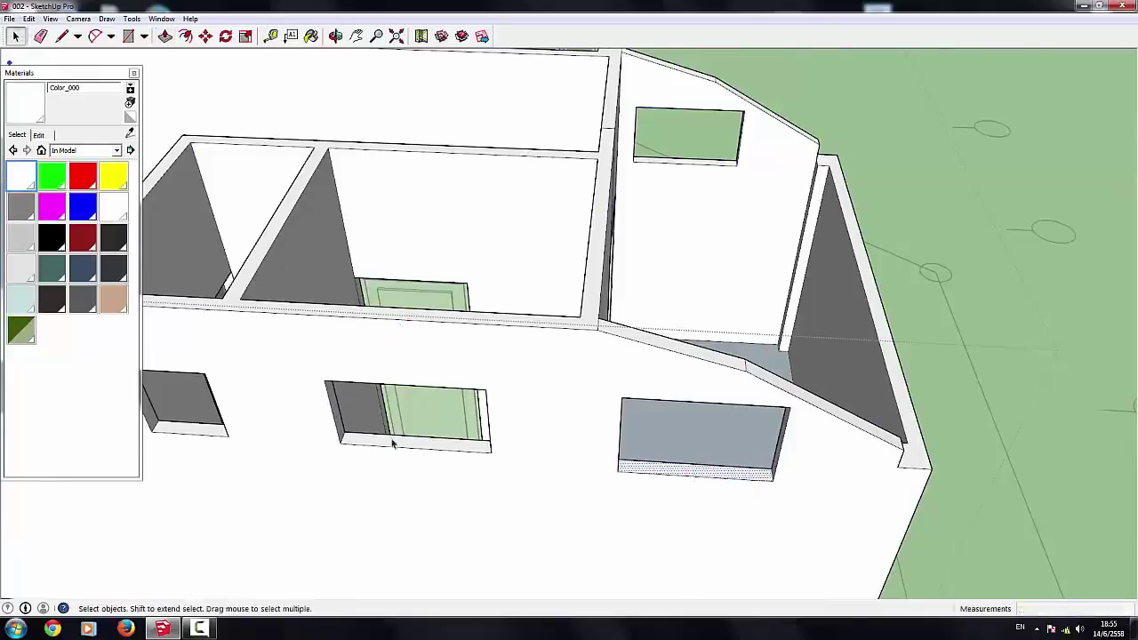
pyautogui.scroll(-2, 702, 269)
pyautogui.scroll(-2, 701, 269)
pyautogui.moveTo(523, 357); pyautogui.dragTo(537, 397)
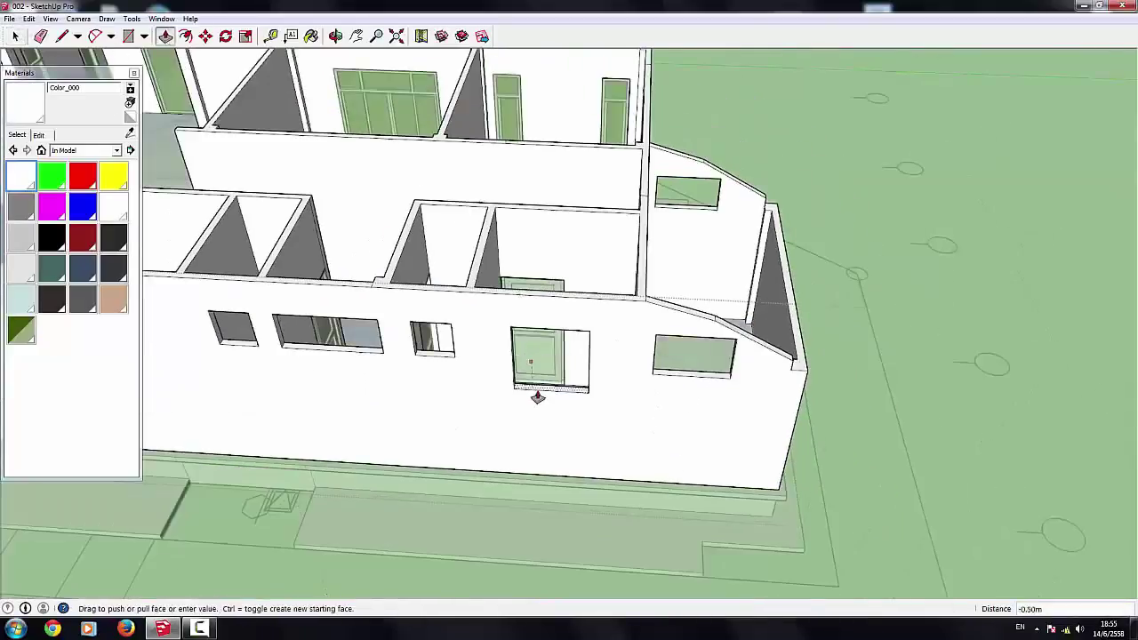
pyautogui.press('Return')
pyautogui.moveTo(537, 398); pyautogui.dragTo(522, 366, button='middle')
pyautogui.scroll(3, 521, 325)
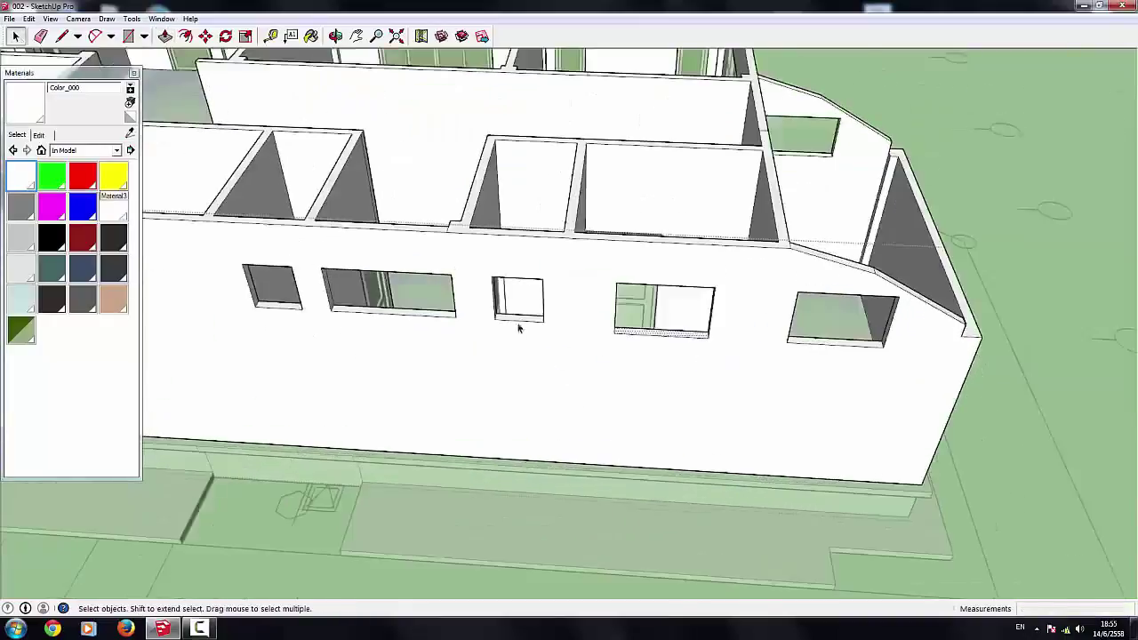
pyautogui.scroll(2, 528, 318)
# Step: Push the small window opening in and match the next sill to its depth
pyautogui.moveTo(554, 325); pyautogui.dragTo(808, 353)
pyautogui.scroll(-3, 807, 353)
pyautogui.scroll(3, 507, 335)
pyautogui.press('space')
pyautogui.moveTo(507, 335); pyautogui.dragTo(471, 318, button='middle')
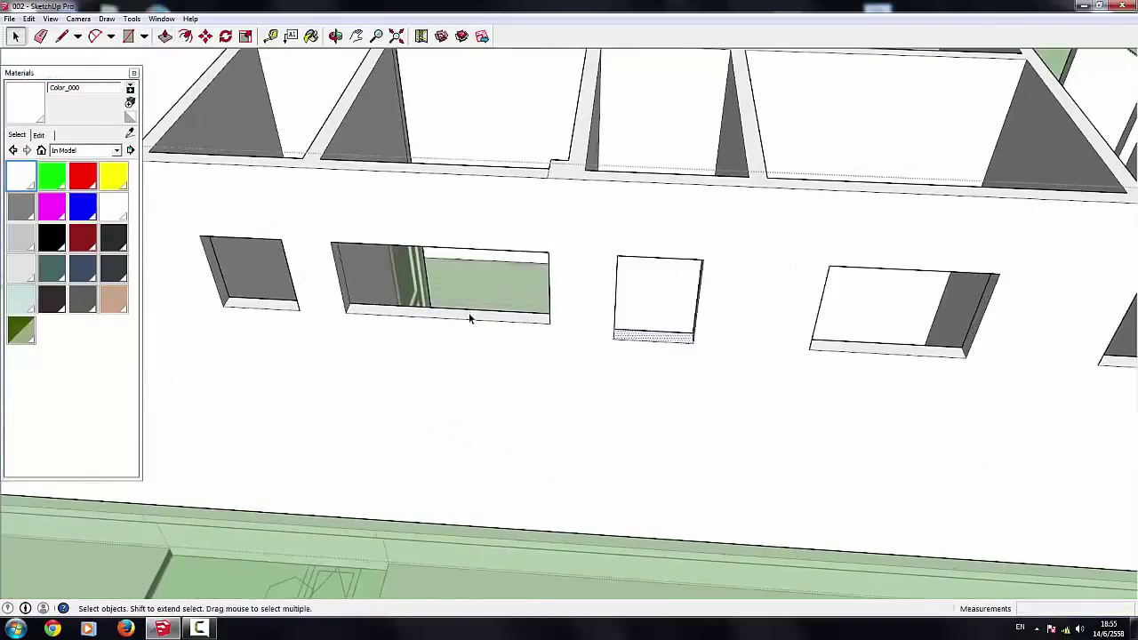
pyautogui.press('p')
pyautogui.click(465, 322)
pyautogui.click(625, 338)
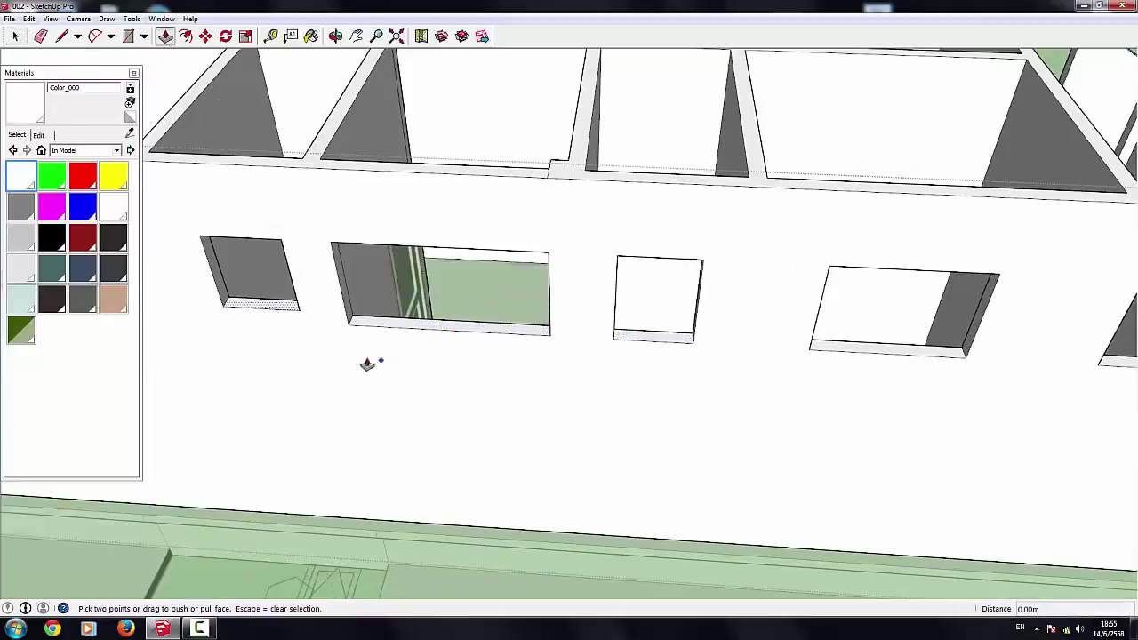
pyautogui.scroll(-3, 364, 327)
pyautogui.moveTo(564, 429)
pyautogui.mouseDown(button='middle')
pyautogui.moveTo(631, 465)
pyautogui.moveTo(551, 299)
pyautogui.moveTo(394, 333)
pyautogui.mouseUp(button='middle')
pyautogui.scroll(3, 613, 309)
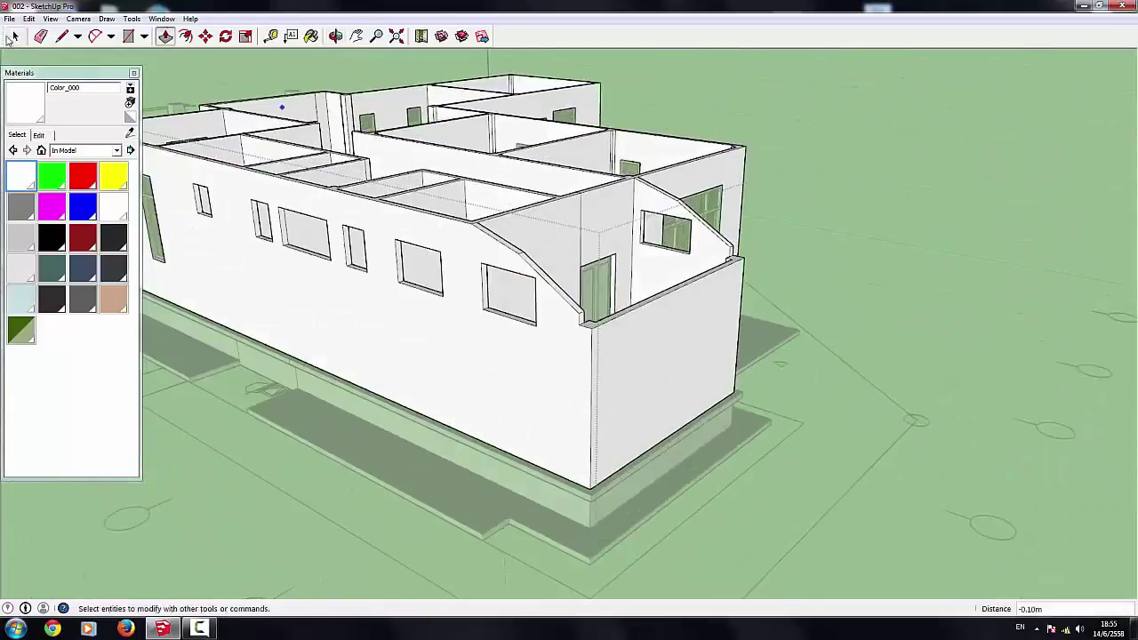
# Step: Push the window face at the building's right end 0.10 m
pyautogui.click(13, 35)
pyautogui.moveTo(400, 294); pyautogui.dragTo(667, 302, button='middle')
pyautogui.scroll(5, 668, 300)
pyautogui.scroll(-2, 744, 267)
pyautogui.scroll(-2, 745, 267)
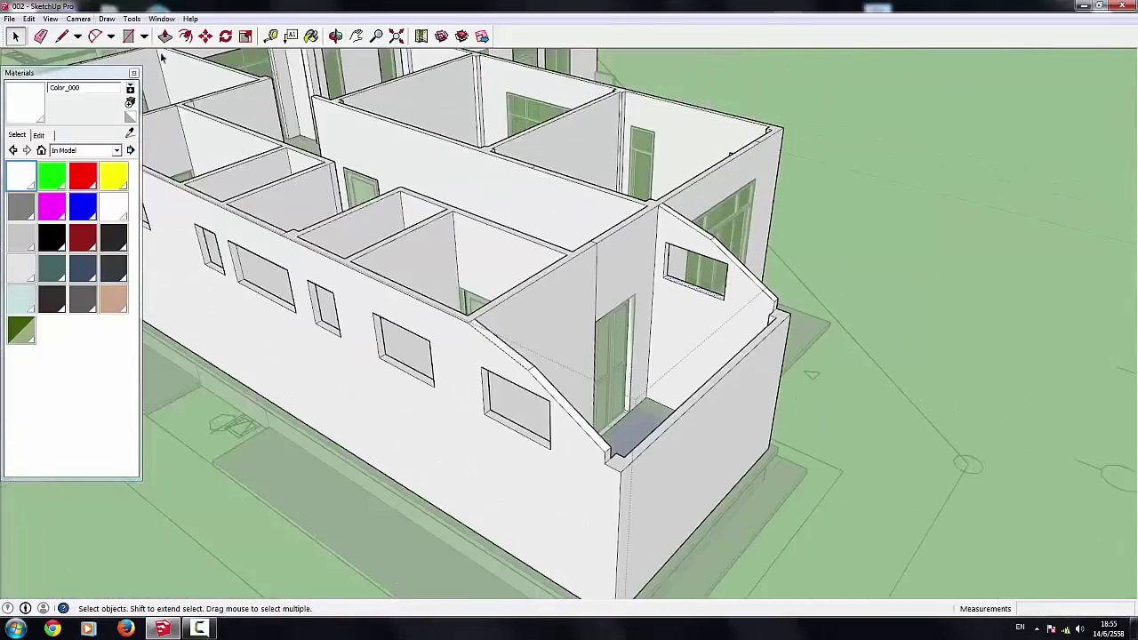
pyautogui.click(682, 294)
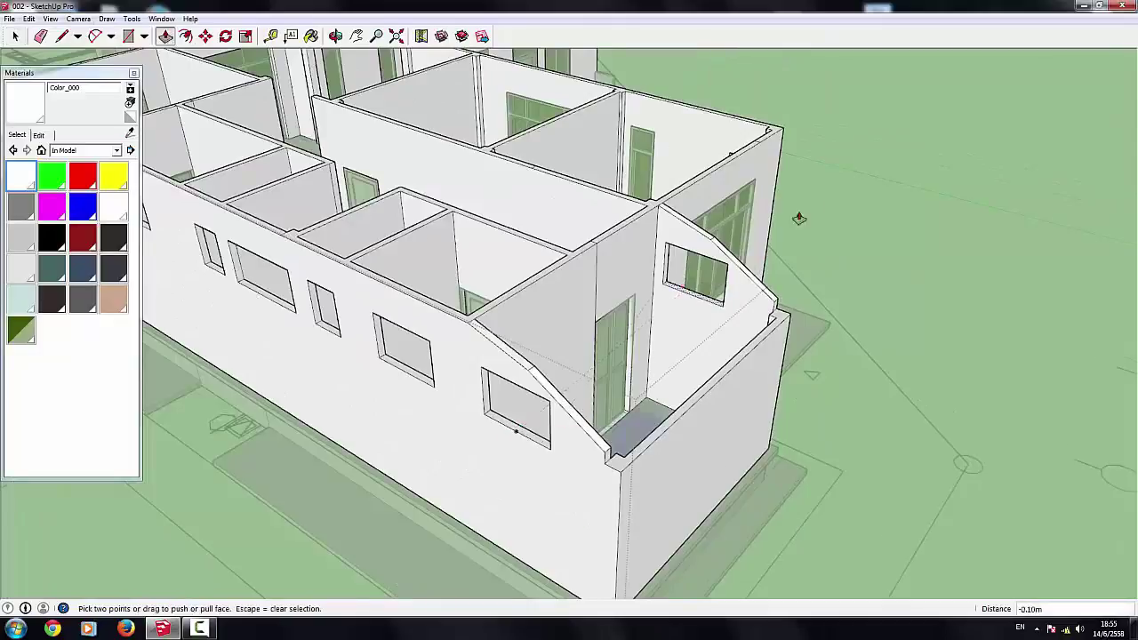
pyautogui.scroll(-5, 582, 241)
# Step: Lower the big window's head face 0.10 m on the long windowed wall
pyautogui.moveTo(582, 241); pyautogui.dragTo(592, 72, button='middle')
pyautogui.scroll(4, 952, 218)
pyautogui.moveTo(952, 219); pyautogui.dragTo(716, 88, button='middle')
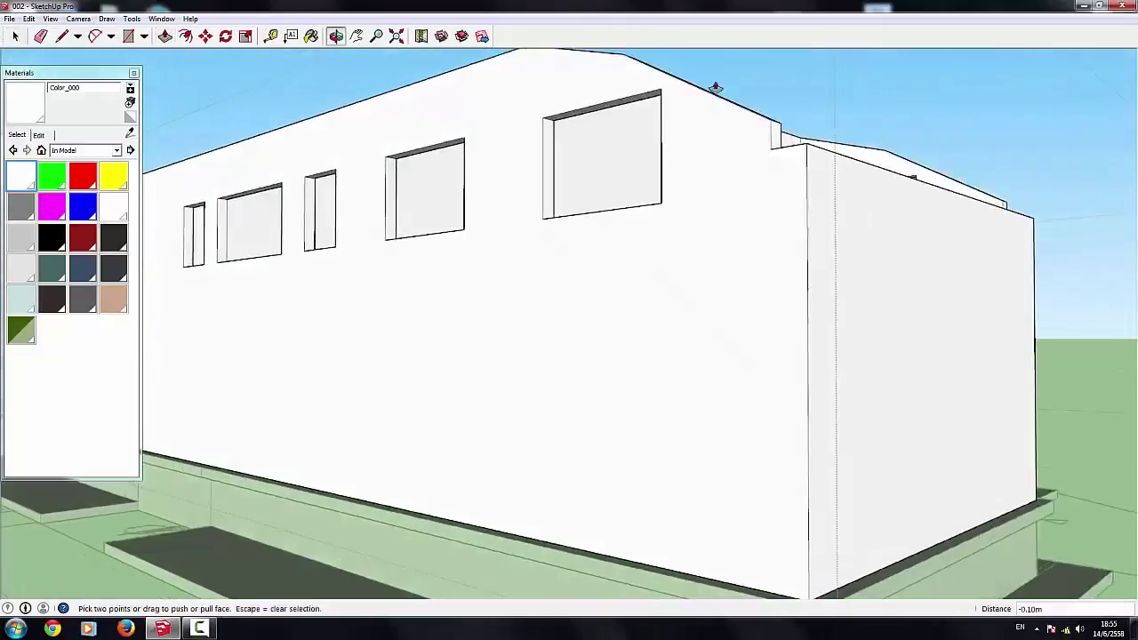
pyautogui.scroll(3, 716, 88)
pyautogui.press('space')
pyautogui.moveTo(478, 128); pyautogui.dragTo(676, 151, button='middle')
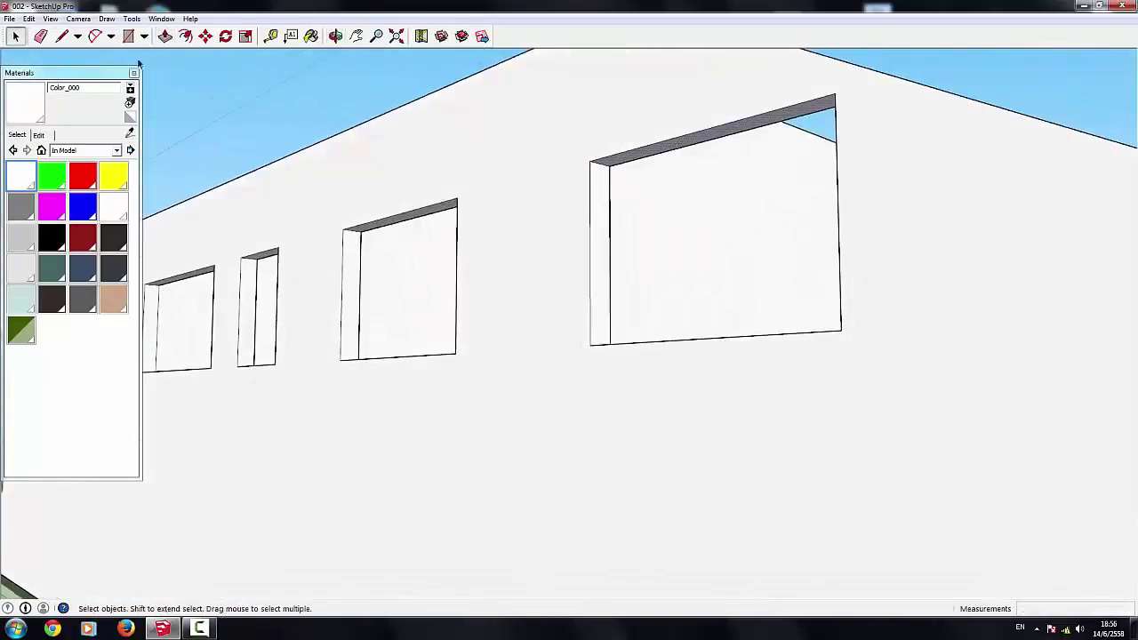
pyautogui.moveTo(688, 149); pyautogui.dragTo(688, 184)
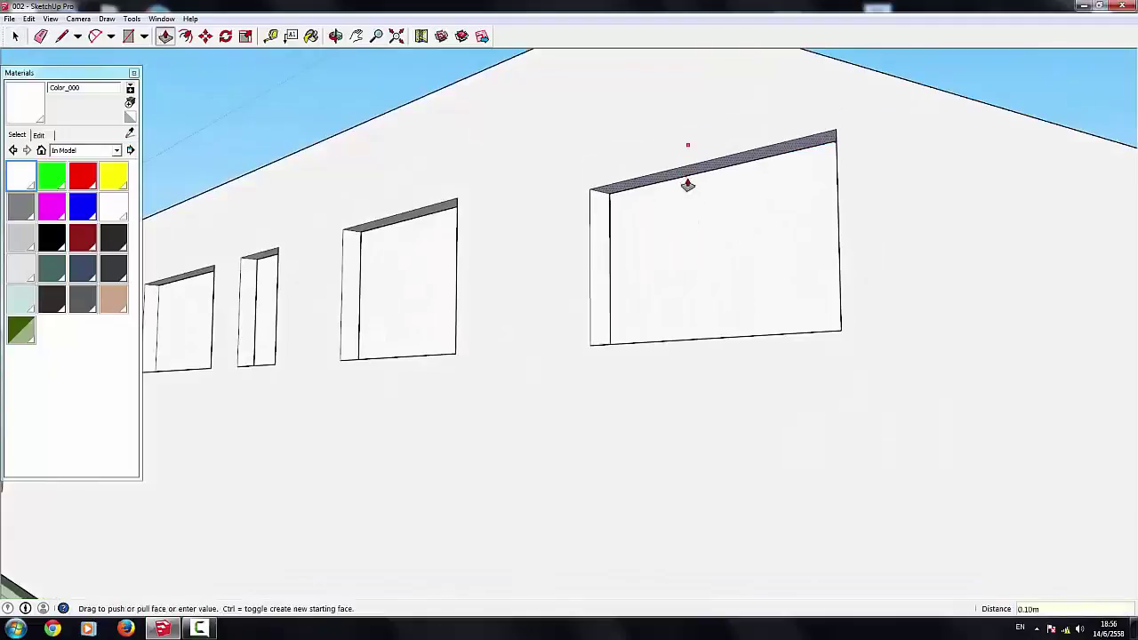
pyautogui.click(16, 37)
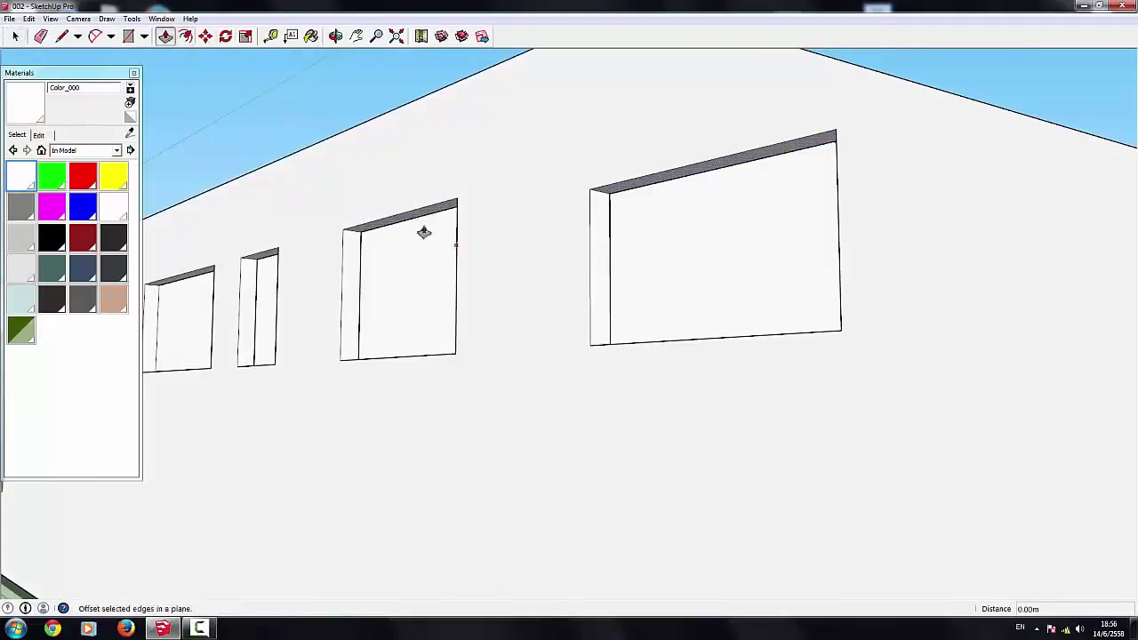
# Step: Deepen the middle window's head by 0.10 m
pyautogui.moveTo(655, 193)
pyautogui.mouseDown(button='middle')
pyautogui.moveTo(937, 305)
pyautogui.moveTo(353, 284)
pyautogui.mouseUp(button='middle')
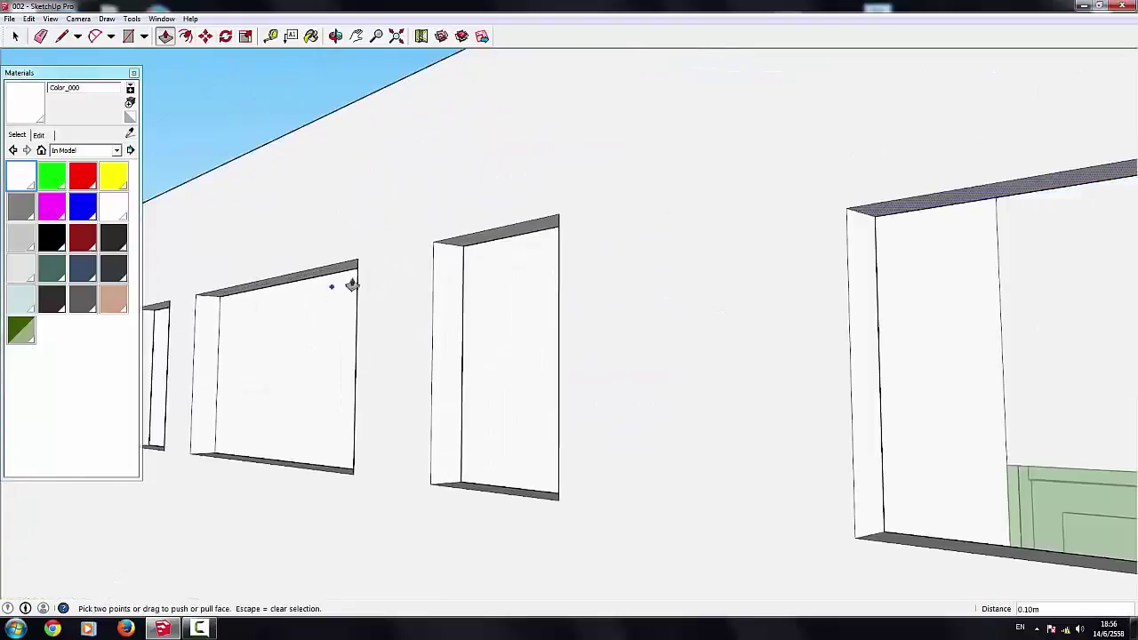
pyautogui.press('space')
pyautogui.scroll(-3, 245, 118)
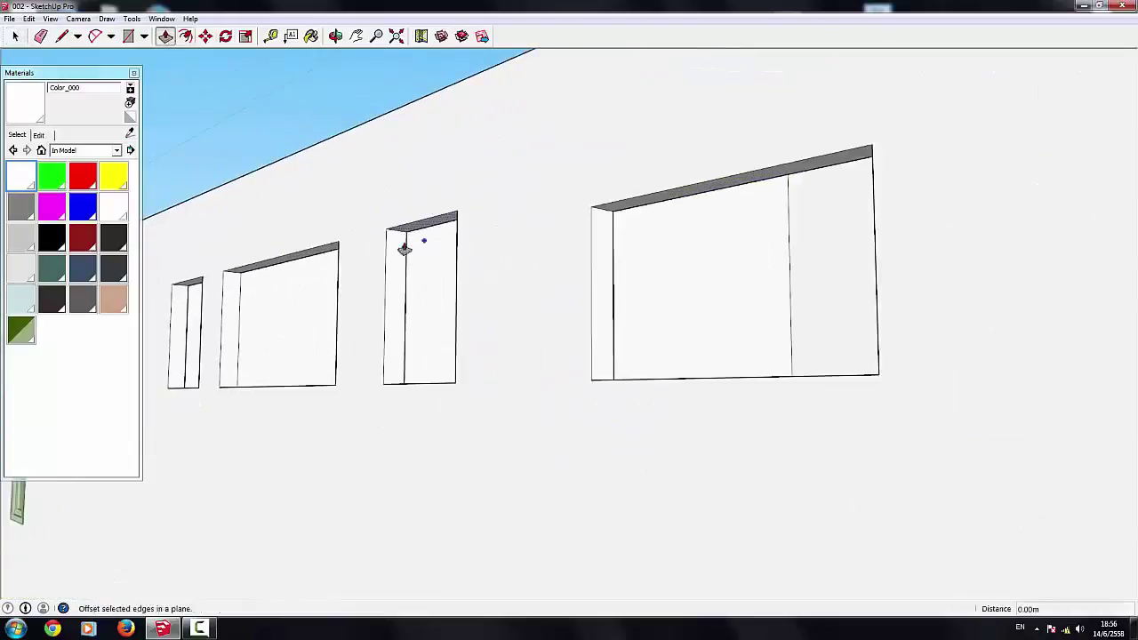
pyautogui.click(405, 245)
pyautogui.click(15, 40)
pyautogui.moveTo(133, 177); pyautogui.dragTo(260, 272, button='middle')
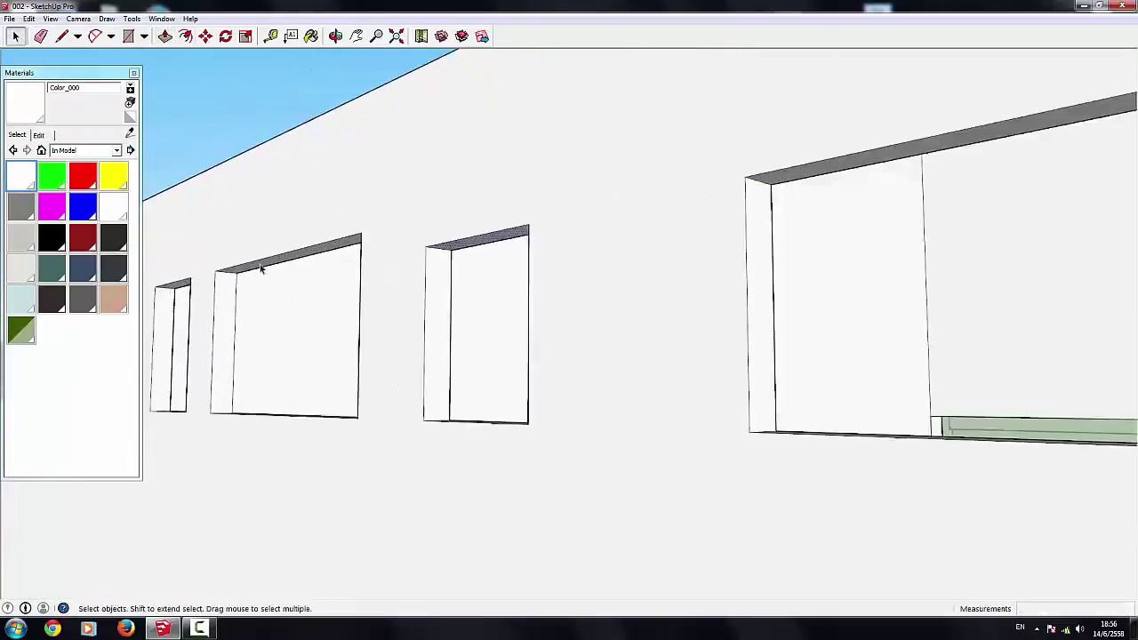
pyautogui.scroll(2, 260, 271)
pyautogui.click(322, 254)
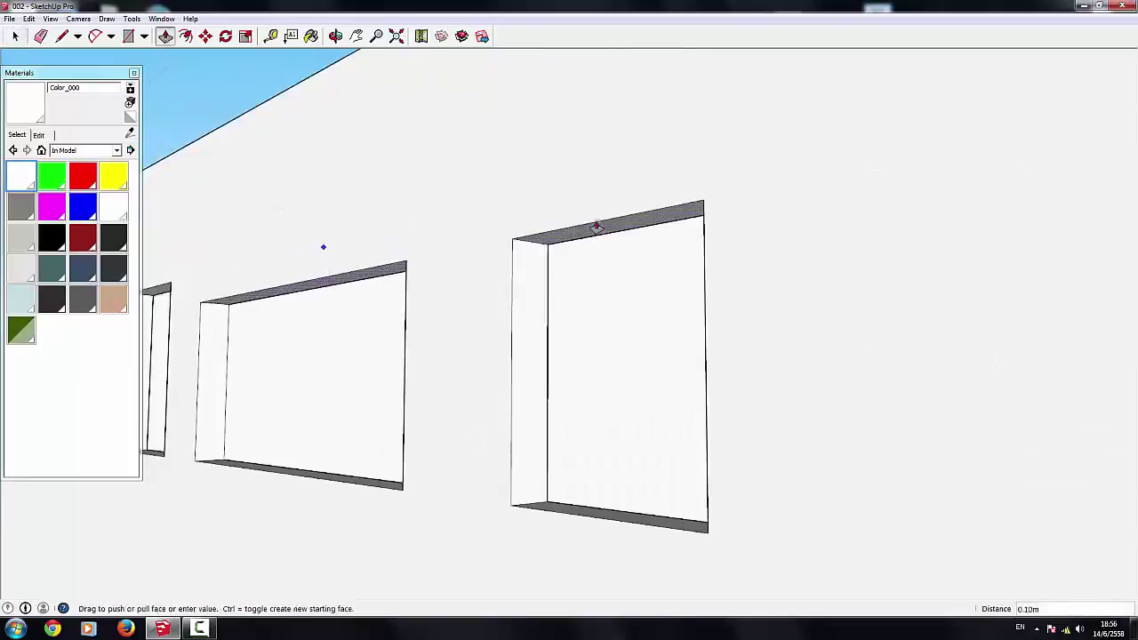
pyautogui.click(595, 226)
pyautogui.scroll(-2, 808, 373)
pyautogui.moveTo(808, 374)
pyautogui.mouseDown(button='middle')
pyautogui.moveTo(401, 203)
pyautogui.moveTo(148, 203)
pyautogui.mouseUp(button='middle')
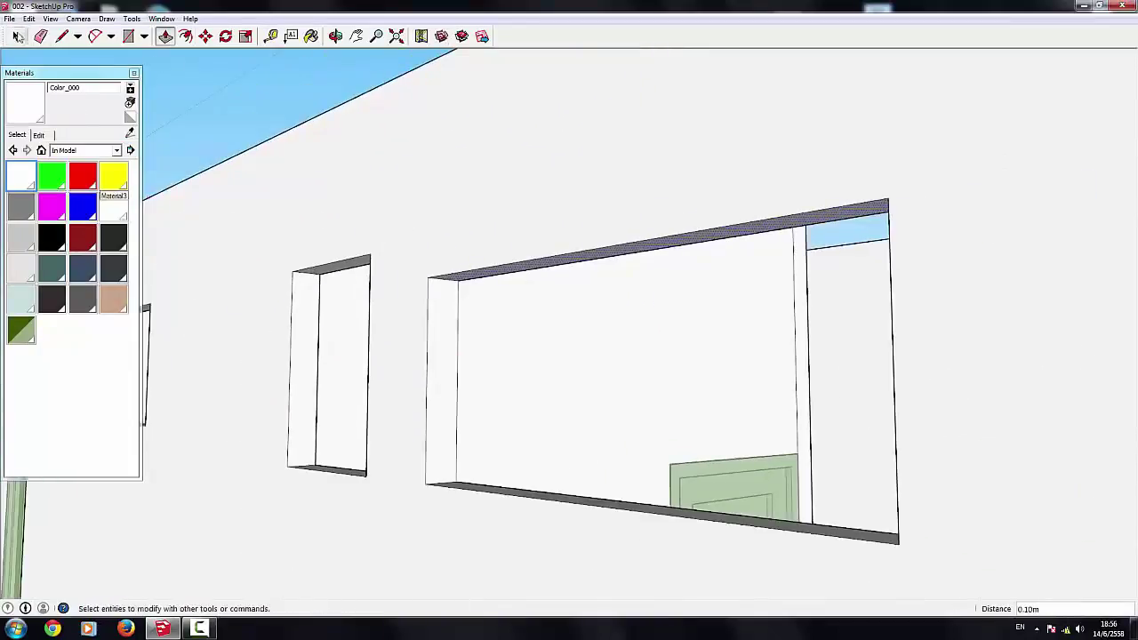
pyautogui.click(17, 36)
# Step: Push the small window recess to match the big window's depth
pyautogui.scroll(2, 336, 274)
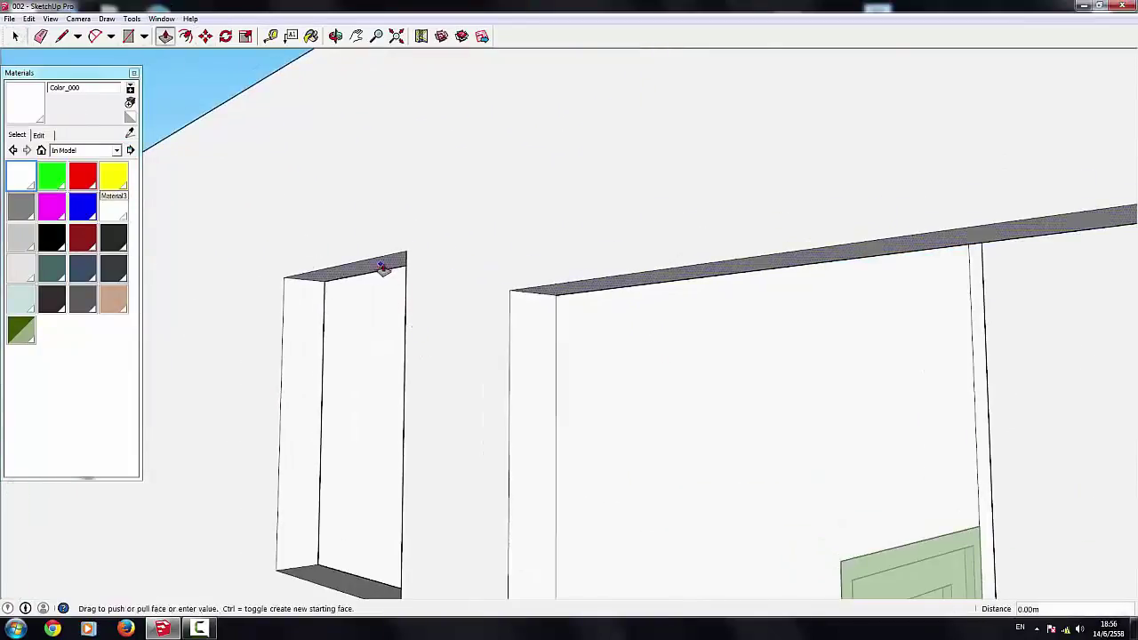
pyautogui.scroll(-3, 382, 268)
pyautogui.moveTo(382, 261)
pyautogui.mouseDown(button='middle')
pyautogui.moveTo(460, 346)
pyautogui.moveTo(630, 219)
pyautogui.moveTo(622, 347)
pyautogui.mouseUp(button='middle')
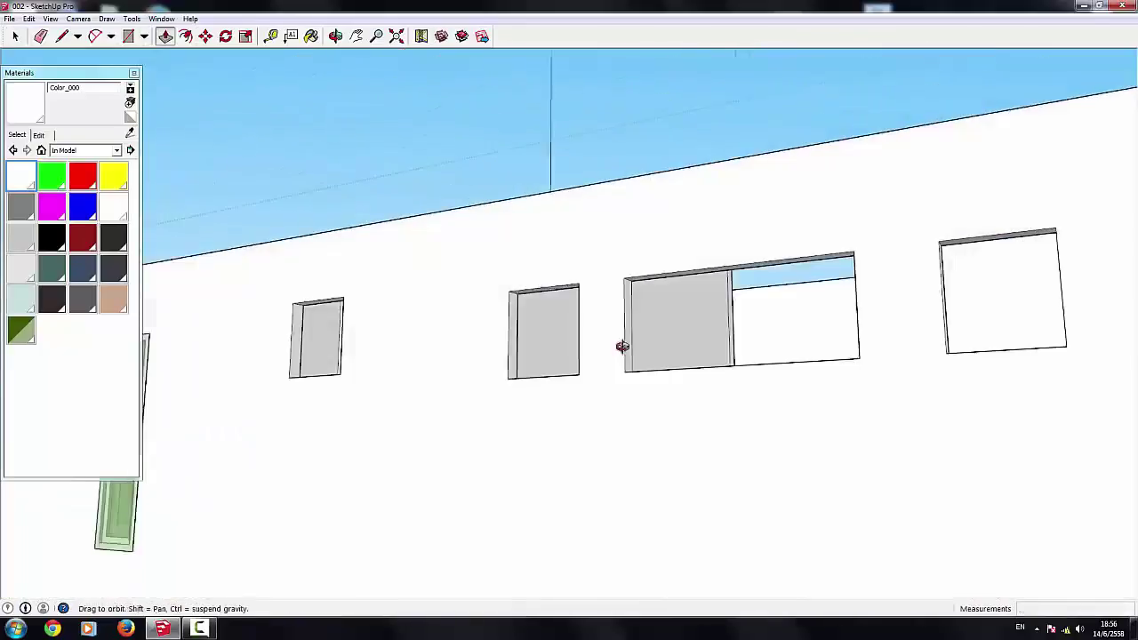
pyautogui.scroll(2, 337, 302)
pyautogui.click(16, 36)
pyautogui.scroll(2, 305, 294)
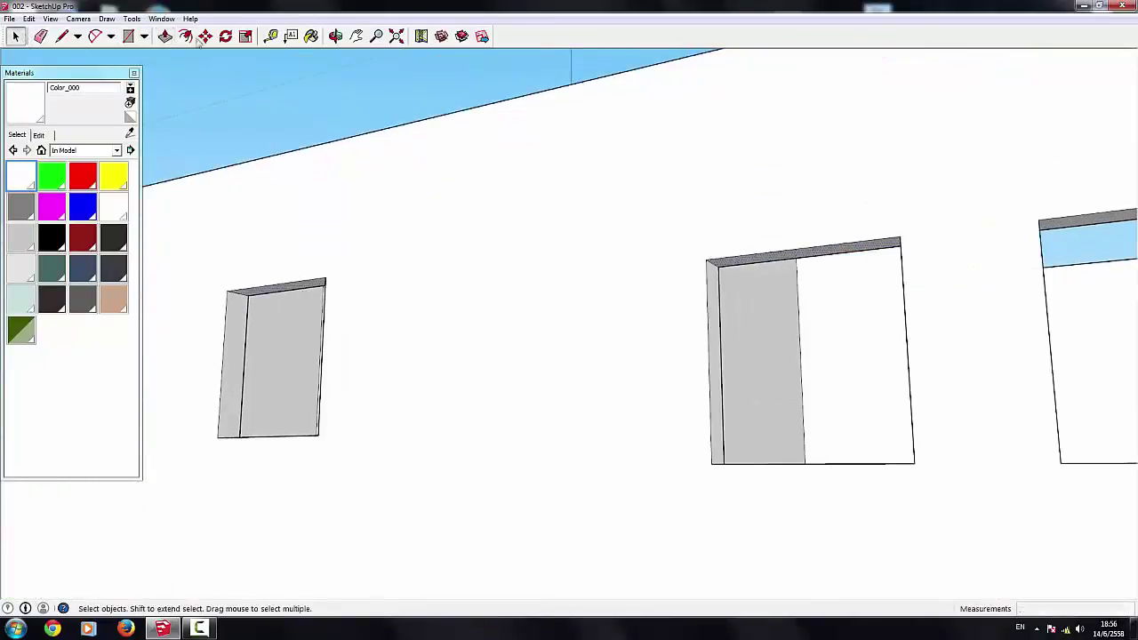
pyautogui.click(320, 287)
pyautogui.click(732, 259)
pyautogui.moveTo(732, 259)
pyautogui.mouseDown(button='middle')
pyautogui.moveTo(623, 490)
pyautogui.moveTo(368, 359)
pyautogui.mouseUp(button='middle')
# Step: Push the lower small window's recess to the same depth
pyautogui.press('space')
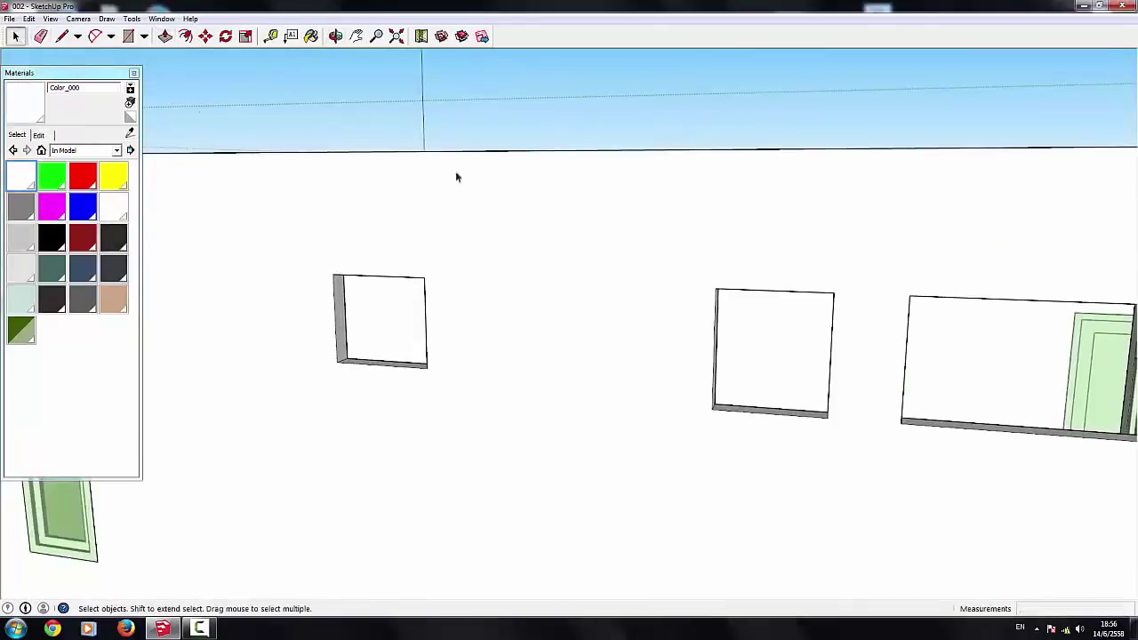
pyautogui.moveTo(455, 171); pyautogui.dragTo(399, 327, button='middle')
pyautogui.scroll(2, 399, 320)
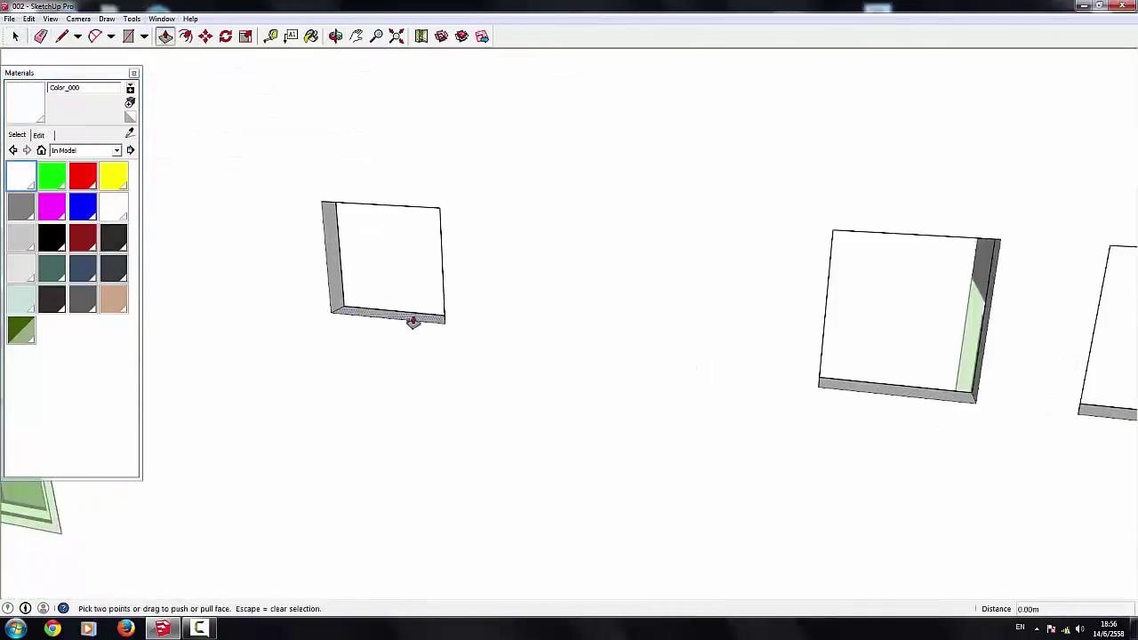
pyautogui.click(413, 322)
pyautogui.click(828, 406)
# Step: Drop the corner window's lintel underside by 0.10 m
pyautogui.scroll(-5, 361, 288)
pyautogui.moveTo(361, 287); pyautogui.dragTo(753, 270, button='middle')
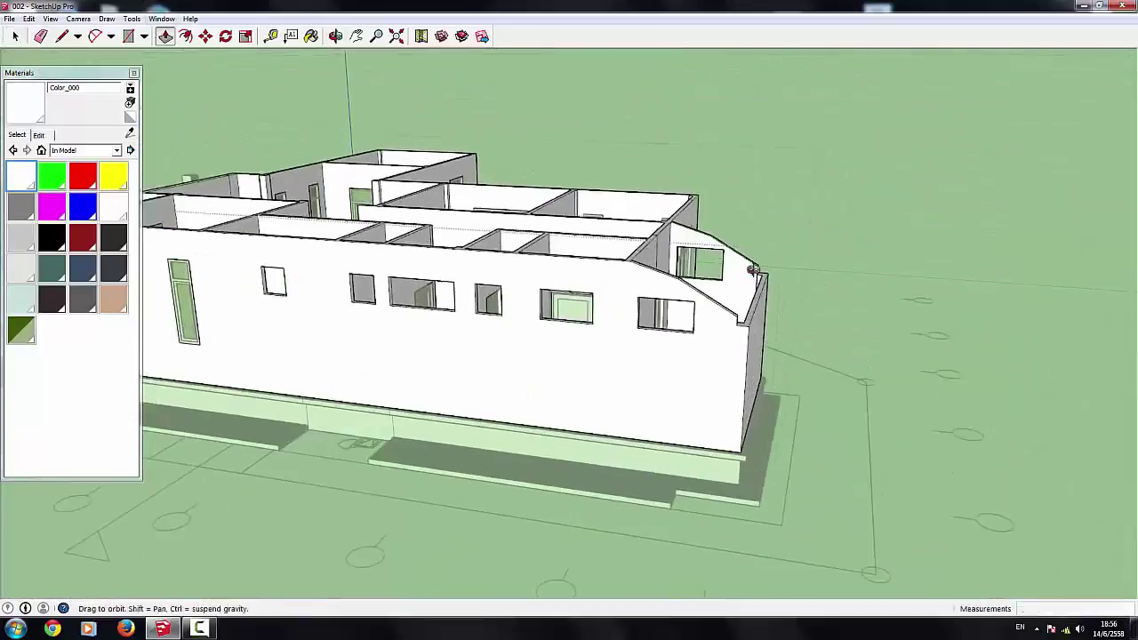
pyautogui.scroll(5, 582, 241)
pyautogui.moveTo(581, 241)
pyautogui.mouseDown(button='middle')
pyautogui.moveTo(618, 267)
pyautogui.moveTo(592, 386)
pyautogui.mouseUp(button='middle')
pyautogui.scroll(3, 595, 272)
pyautogui.scroll(2, 588, 257)
pyautogui.scroll(1, 588, 257)
pyautogui.press('space')
pyautogui.scroll(4, 521, 264)
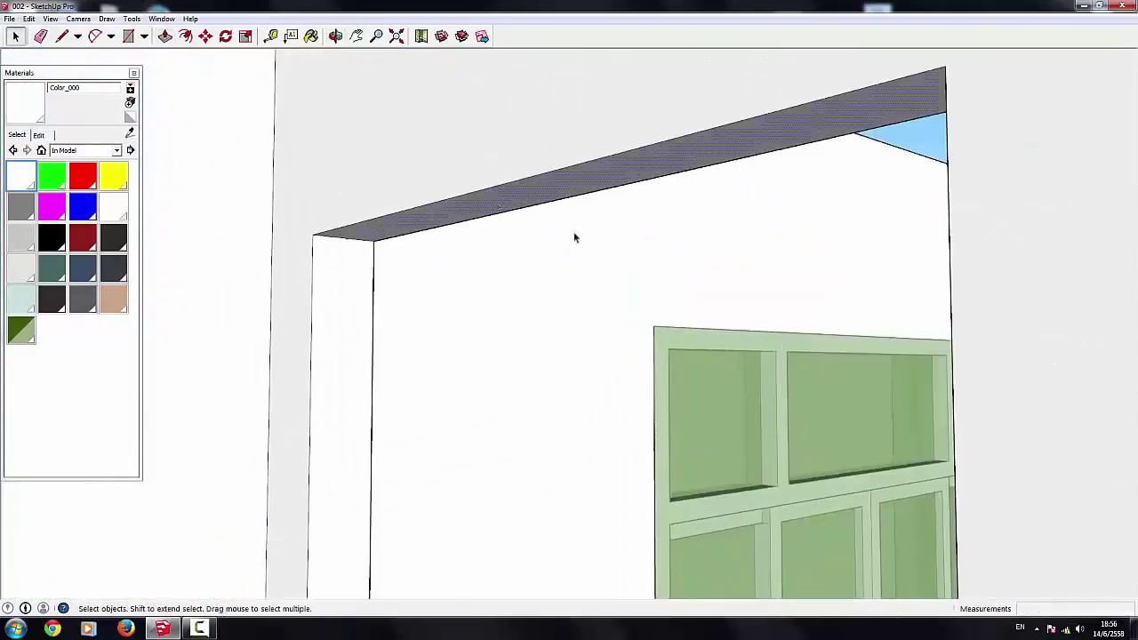
pyautogui.scroll(-5, 574, 237)
pyautogui.click(533, 258)
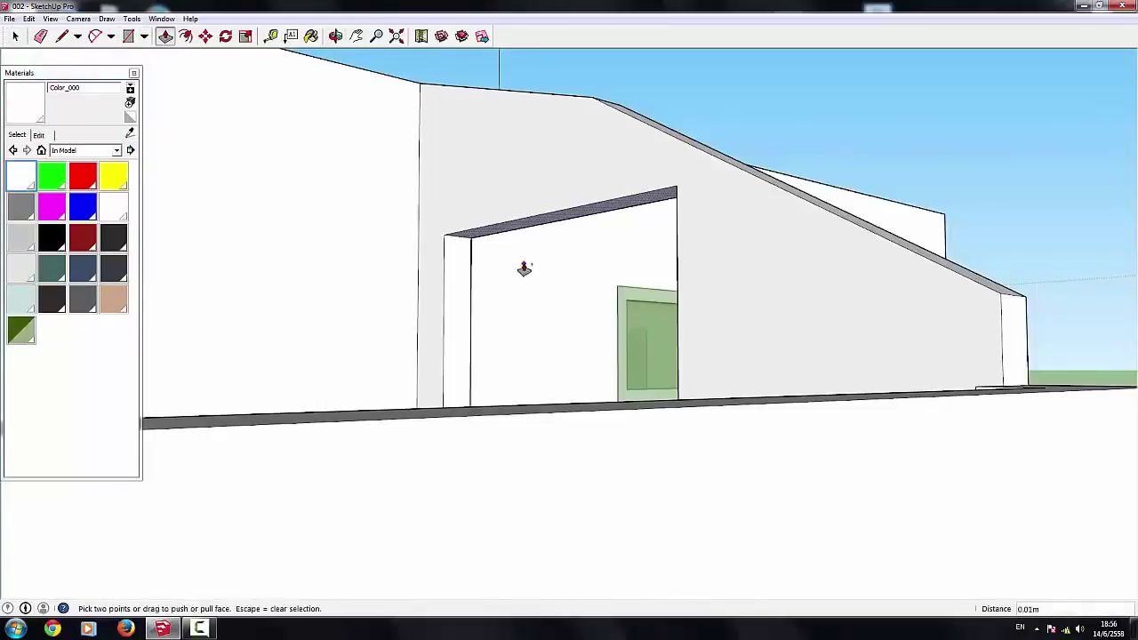
pyautogui.click(519, 222)
pyautogui.press('Escape')
pyautogui.click(519, 224)
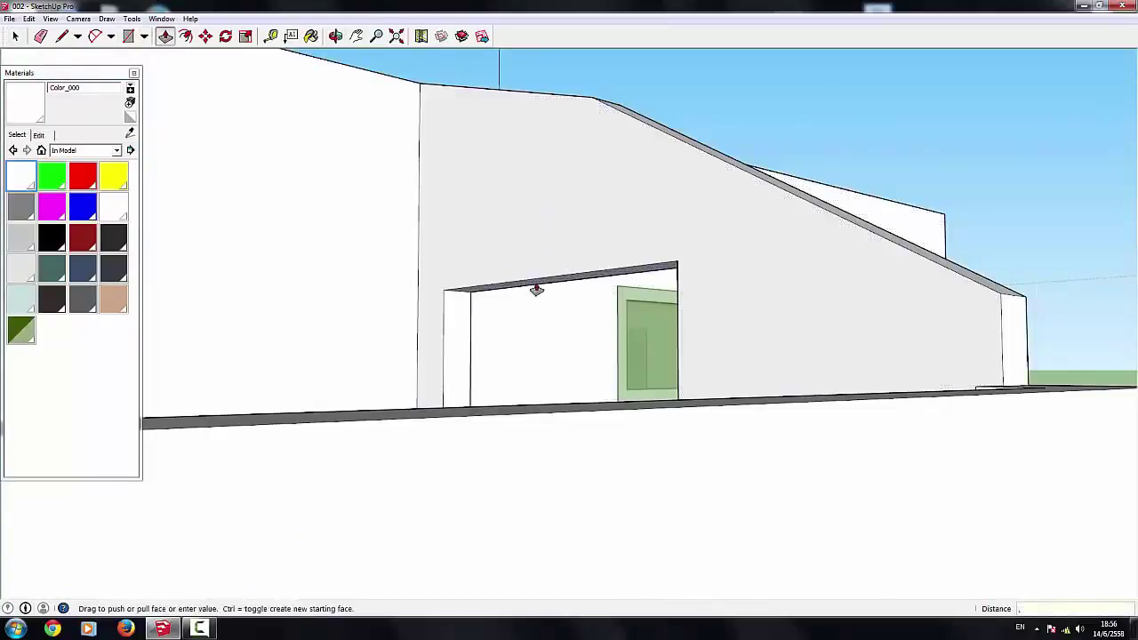
pyautogui.click(536, 290)
pyautogui.scroll(-5, 641, 241)
pyautogui.moveTo(640, 241); pyautogui.dragTo(647, 279, button='middle')
pyautogui.click(14, 35)
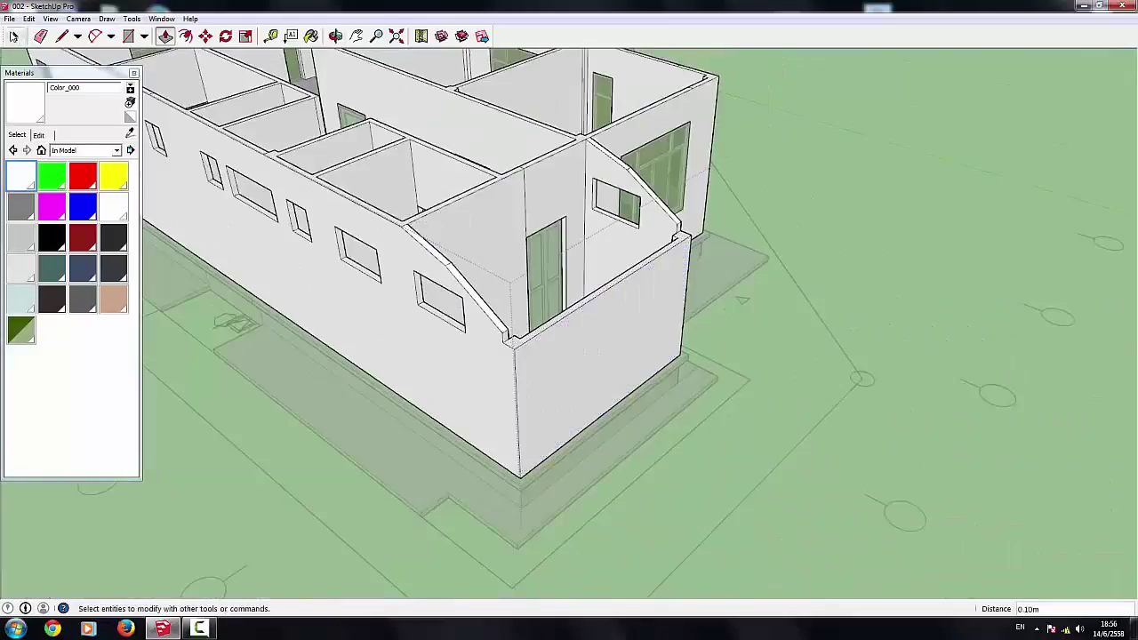
pyautogui.scroll(-3, 847, 188)
# Step: Unhide all geometry, restoring the base slab, window details and the hipped roof
pyautogui.moveTo(848, 188); pyautogui.dragTo(801, 223, button='middle')
pyautogui.click(29, 17)
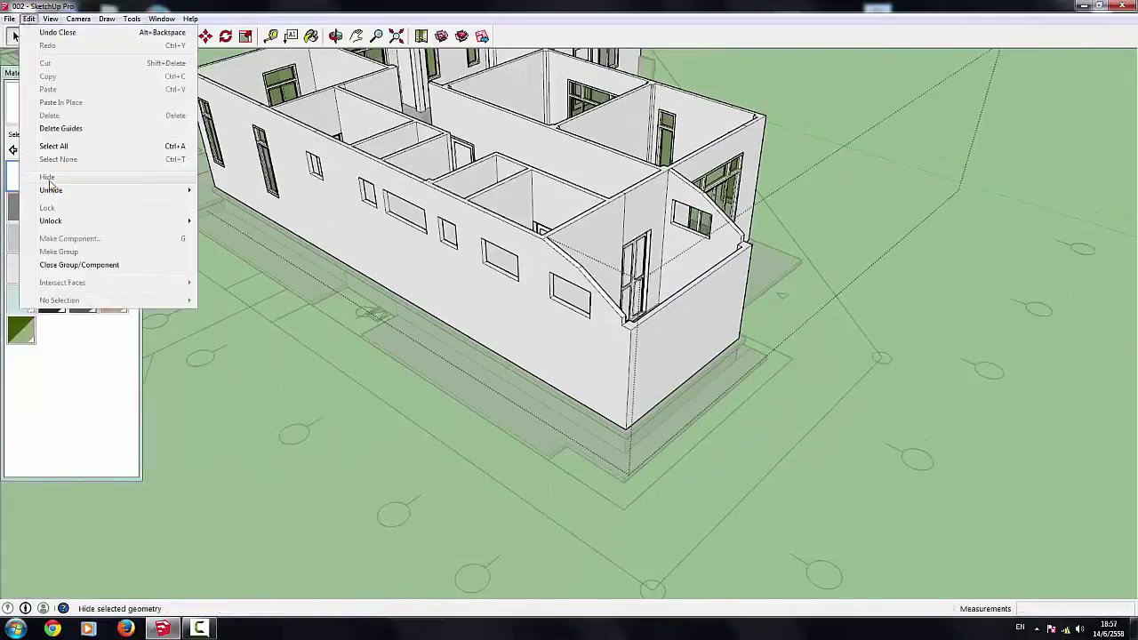
pyautogui.moveTo(51, 190)
pyautogui.click(223, 218)
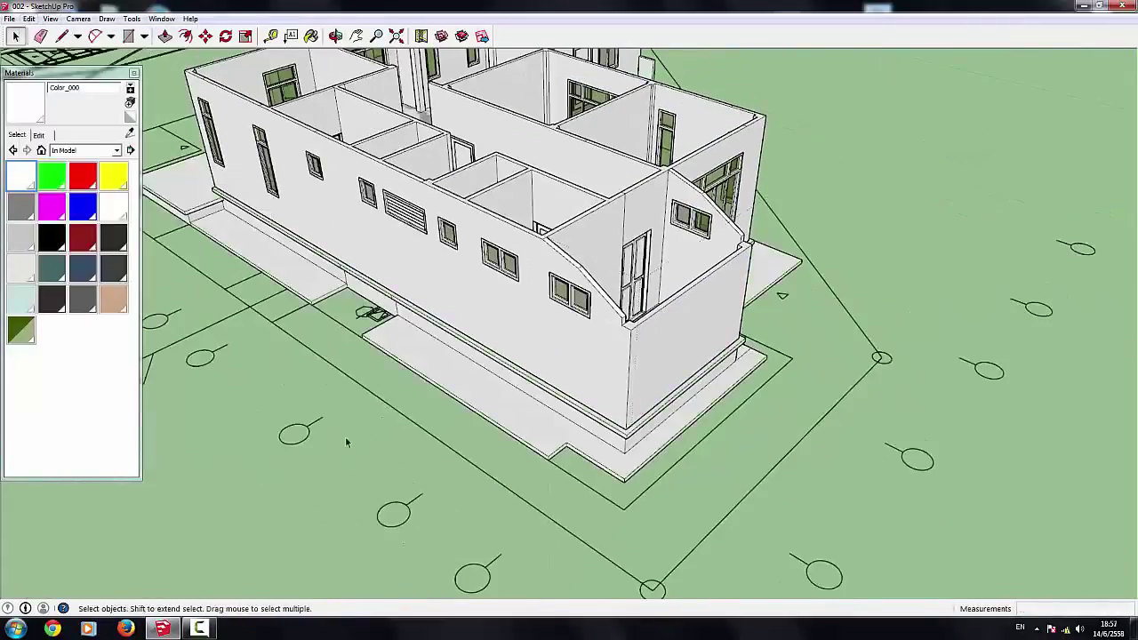
pyautogui.moveTo(921, 431); pyautogui.dragTo(854, 418, button='middle')
pyautogui.scroll(-2, 854, 418)
pyautogui.click(29, 18)
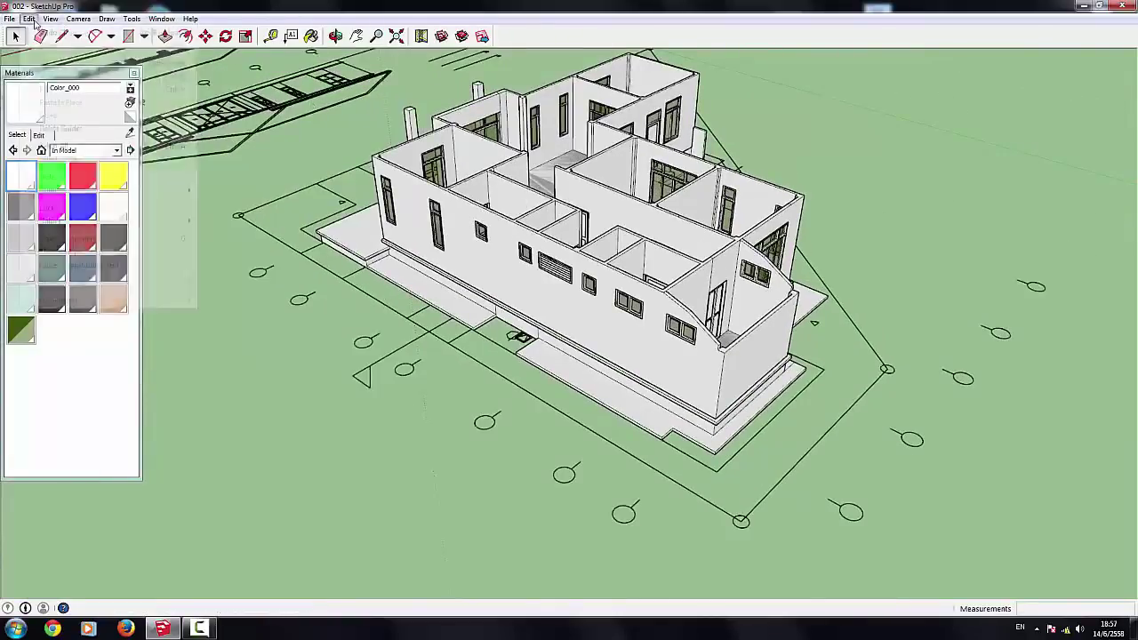
pyautogui.click(222, 216)
pyautogui.moveTo(910, 234)
pyautogui.mouseDown(button='middle')
pyautogui.moveTo(294, 183)
pyautogui.moveTo(716, 230)
pyautogui.mouseUp(button='middle')
pyautogui.scroll(3, 716, 230)
pyautogui.press('space')
# Step: Paint each of the white roof faces with the grey Steve_Book material
pyautogui.click(534, 120)
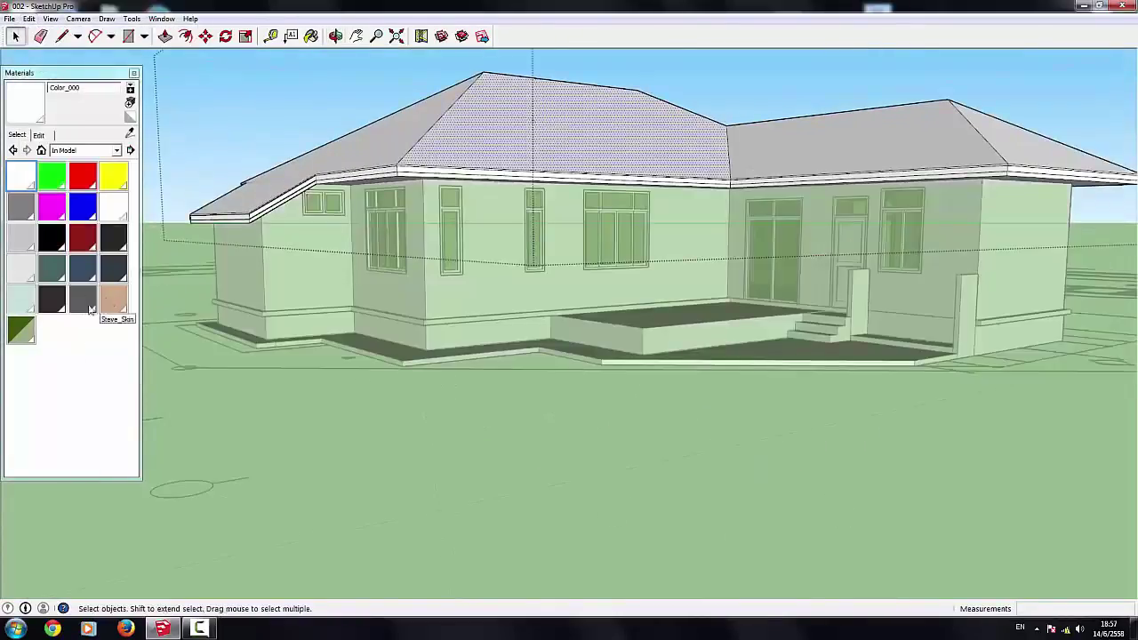
pyautogui.click(21, 237)
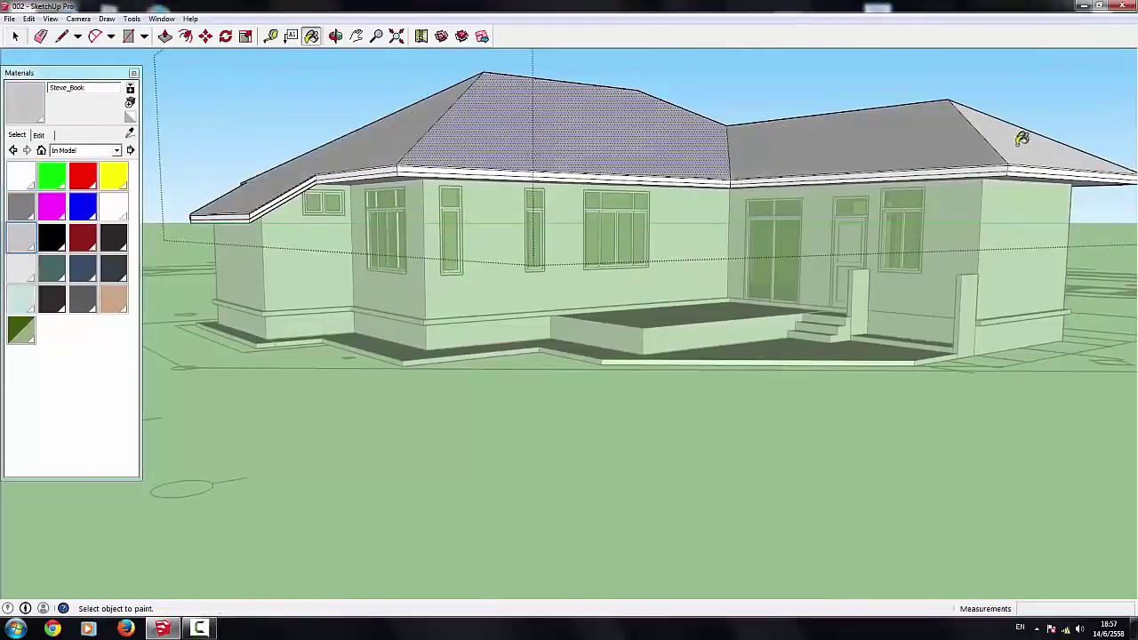
pyautogui.scroll(5, 1022, 137)
pyautogui.moveTo(1022, 137); pyautogui.dragTo(812, 375, button='middle')
pyautogui.click(807, 379)
pyautogui.click(848, 321)
pyautogui.click(963, 354)
pyautogui.moveTo(966, 300); pyautogui.dragTo(549, 387, button='middle')
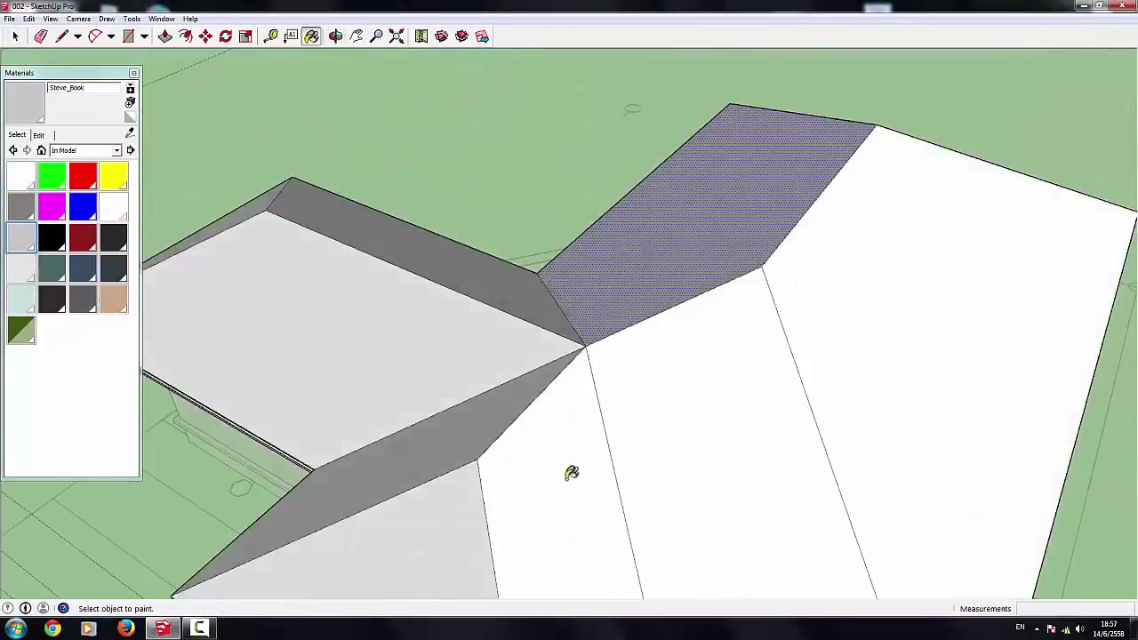
pyautogui.click(572, 473)
pyautogui.click(862, 314)
pyautogui.scroll(-3, 862, 313)
pyautogui.moveTo(569, 267)
pyautogui.mouseDown(button='middle')
pyautogui.moveTo(597, 131)
pyautogui.moveTo(704, 198)
pyautogui.moveTo(671, 226)
pyautogui.mouseUp(button='middle')
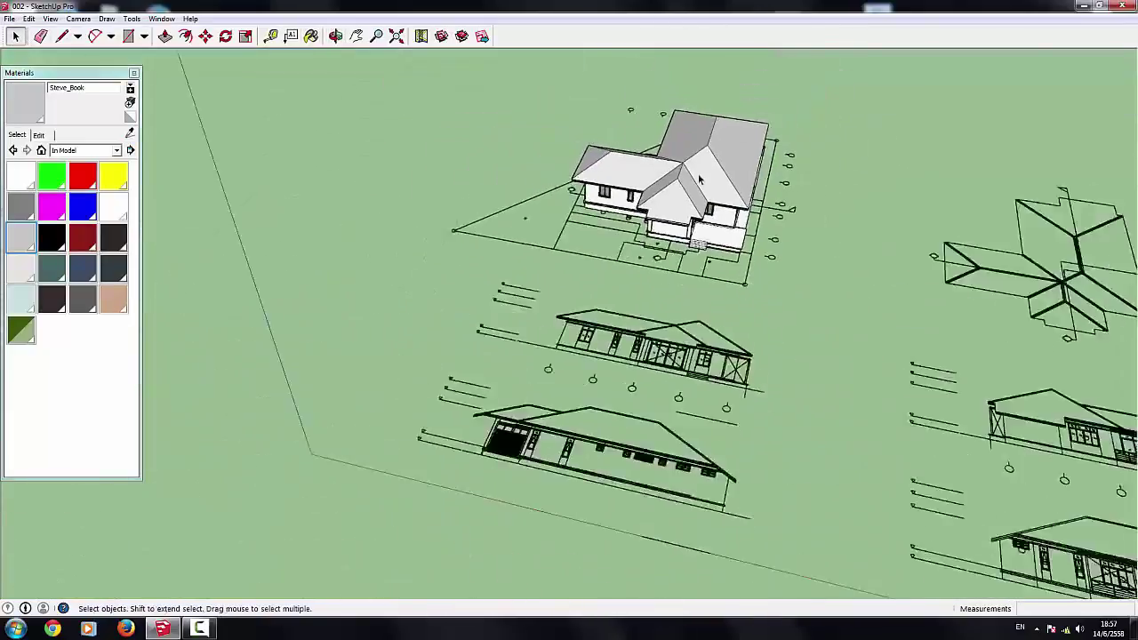
# Step: Draw rectangles over the door opening's top rail and both posts on the elevation
pyautogui.scroll(3, 671, 226)
pyautogui.scroll(3, 671, 225)
pyautogui.scroll(3, 672, 226)
pyautogui.scroll(-3, 672, 226)
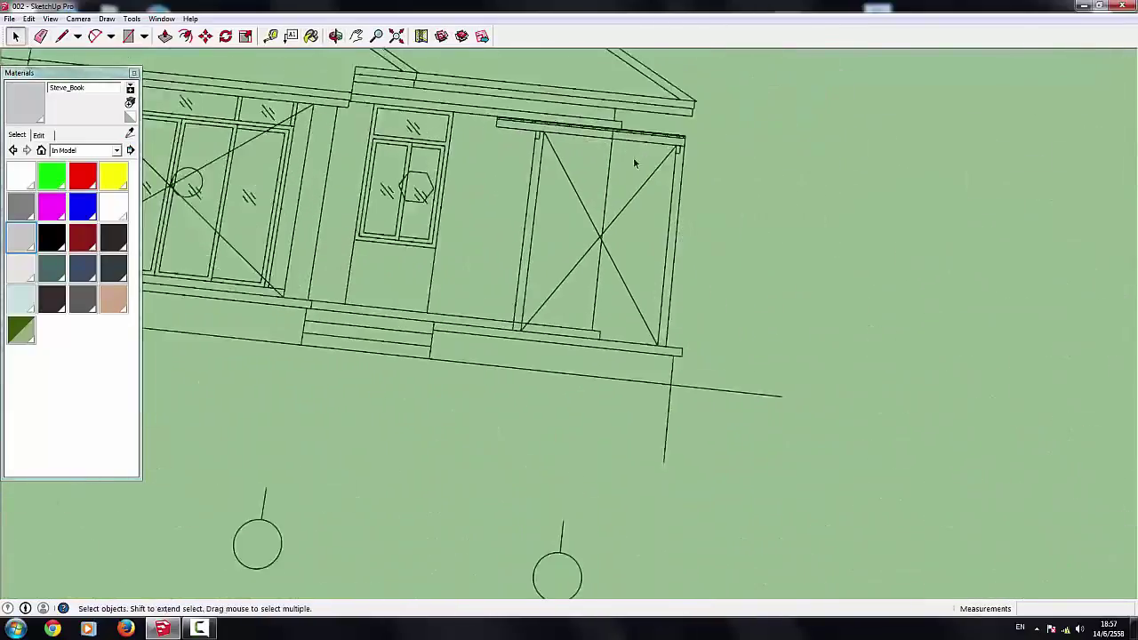
pyautogui.scroll(3, 644, 127)
pyautogui.click(127, 36)
pyautogui.scroll(1, 426, 100)
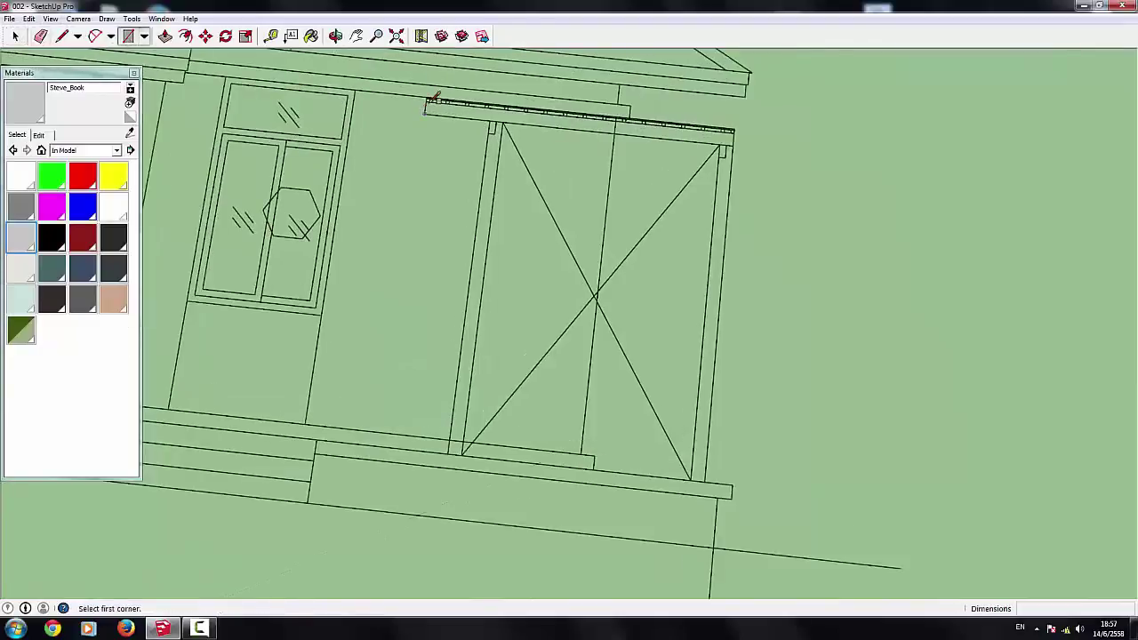
pyautogui.click(426, 101)
pyautogui.click(735, 137)
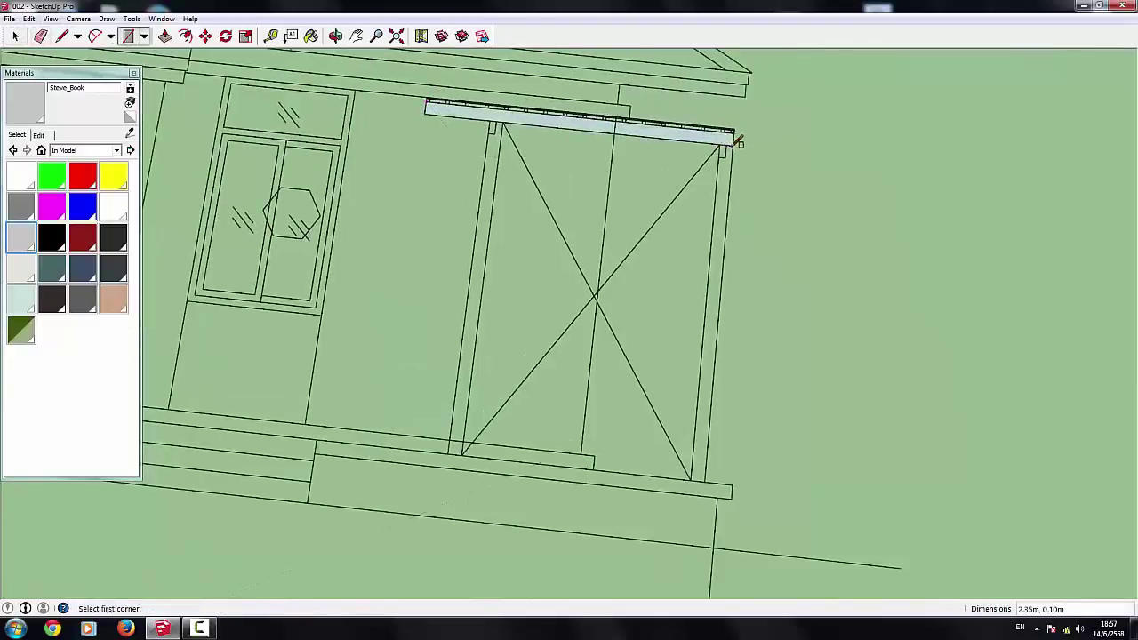
pyautogui.click(494, 123)
pyautogui.click(456, 455)
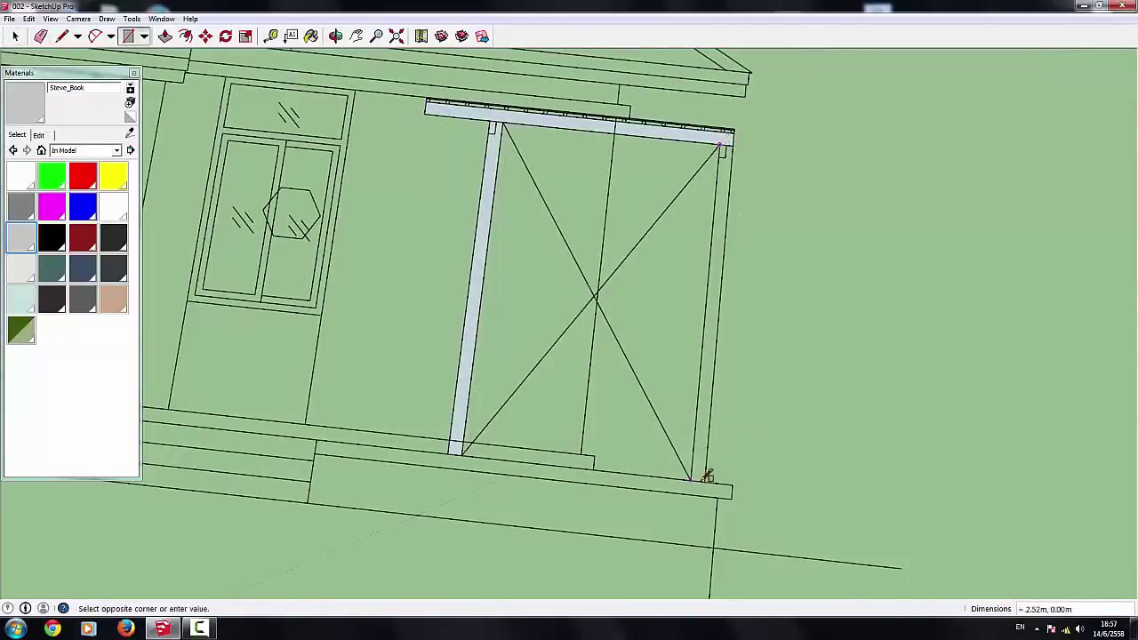
pyautogui.click(707, 479)
# Step: Push/Pull the top rail and post faces 0.10m into a thin frame
pyautogui.click(15, 36)
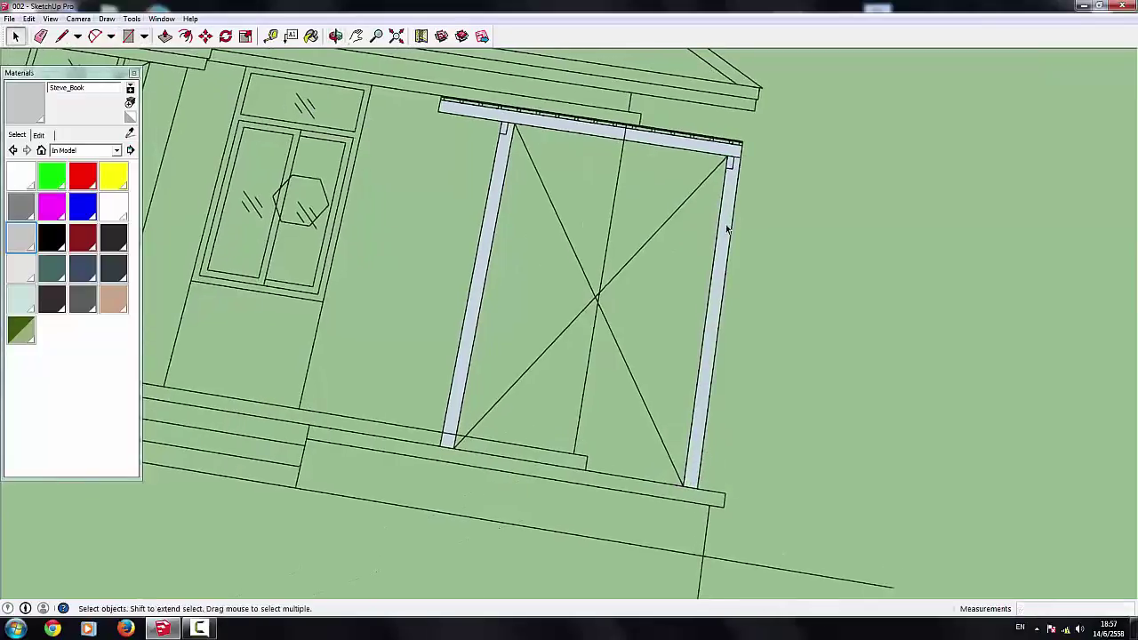
pyautogui.click(727, 230)
pyautogui.press('p')
pyautogui.click(718, 238)
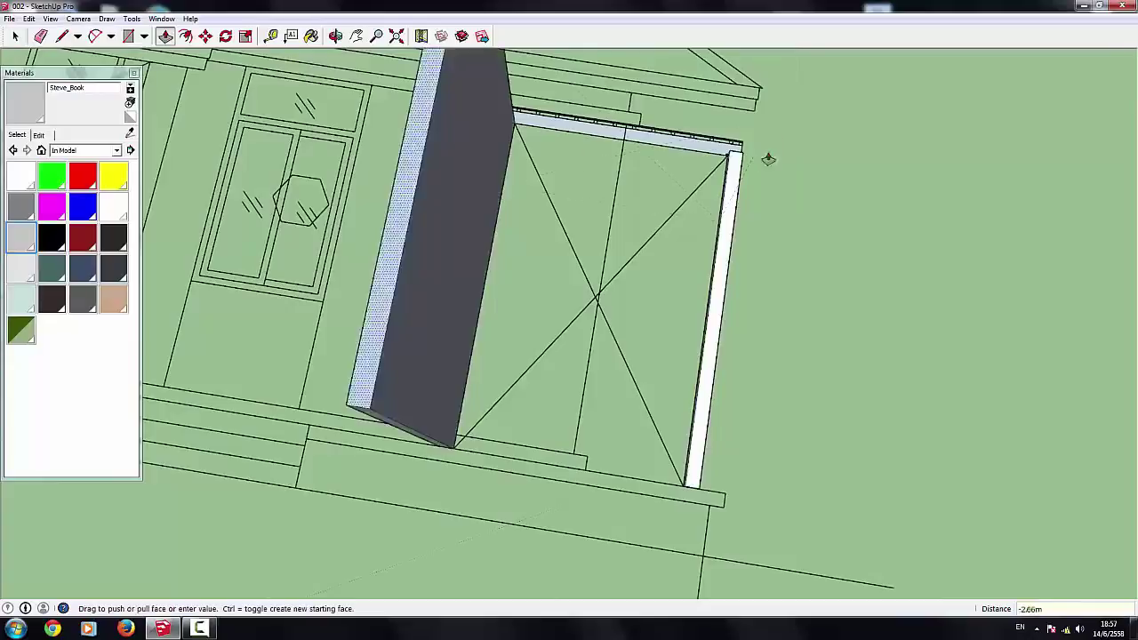
pyautogui.press('Escape')
pyautogui.click(545, 146)
pyautogui.scroll(-2, 545, 147)
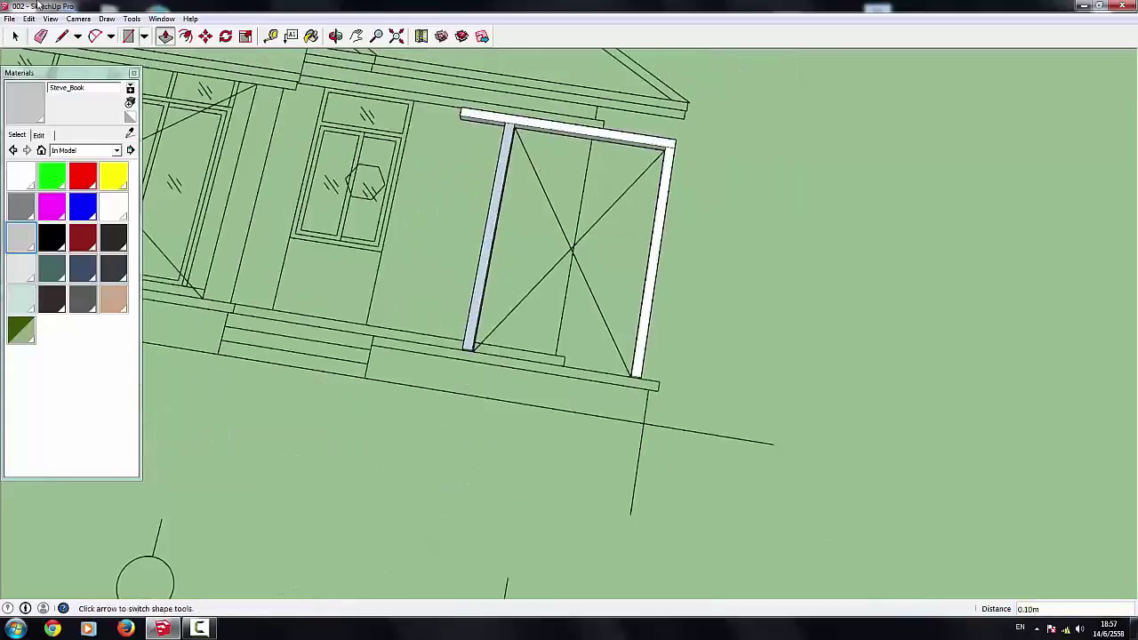
pyautogui.press('space')
# Step: Paint the door frame's jambs and head dark brown Color_C17 from the Colors collection
pyautogui.click(542, 146)
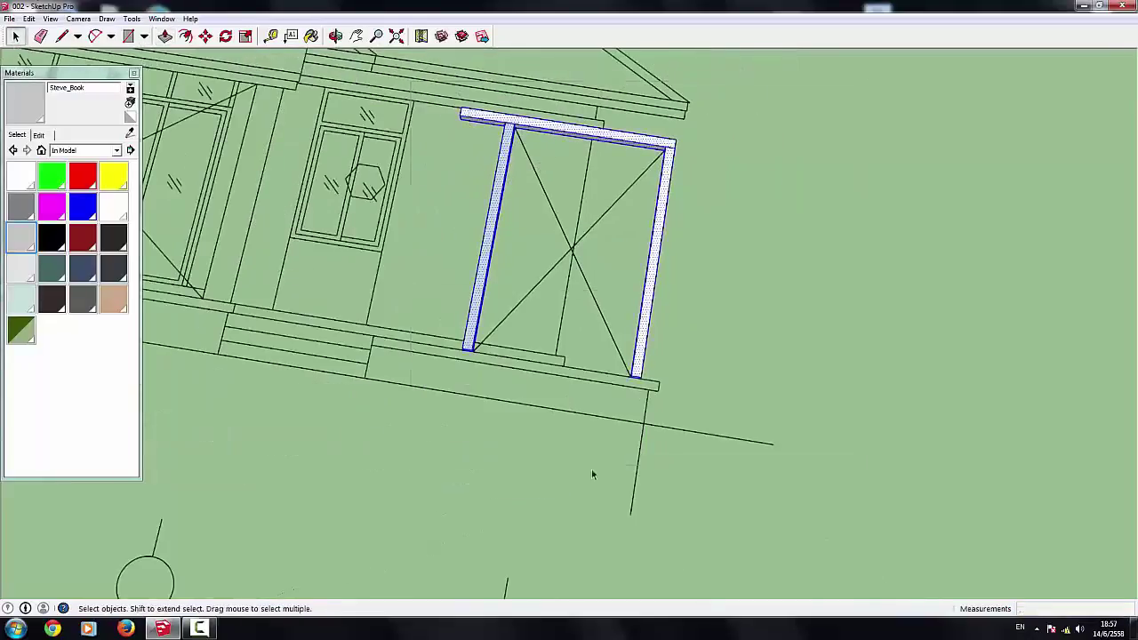
pyautogui.click(110, 305)
pyautogui.click(512, 122)
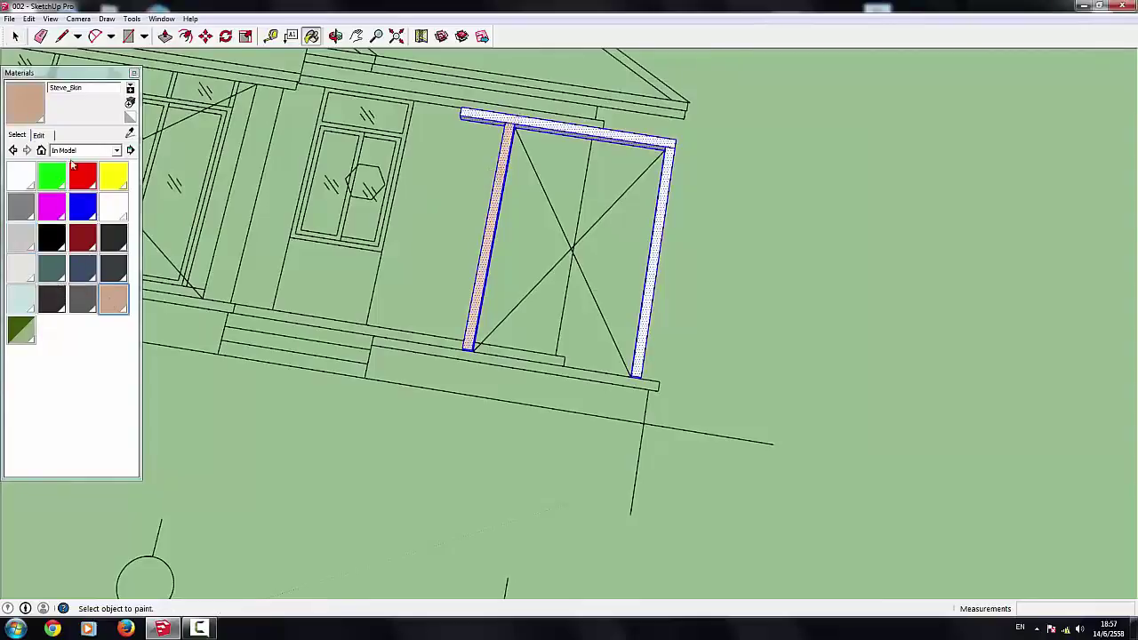
pyautogui.click(115, 150)
pyautogui.click(78, 221)
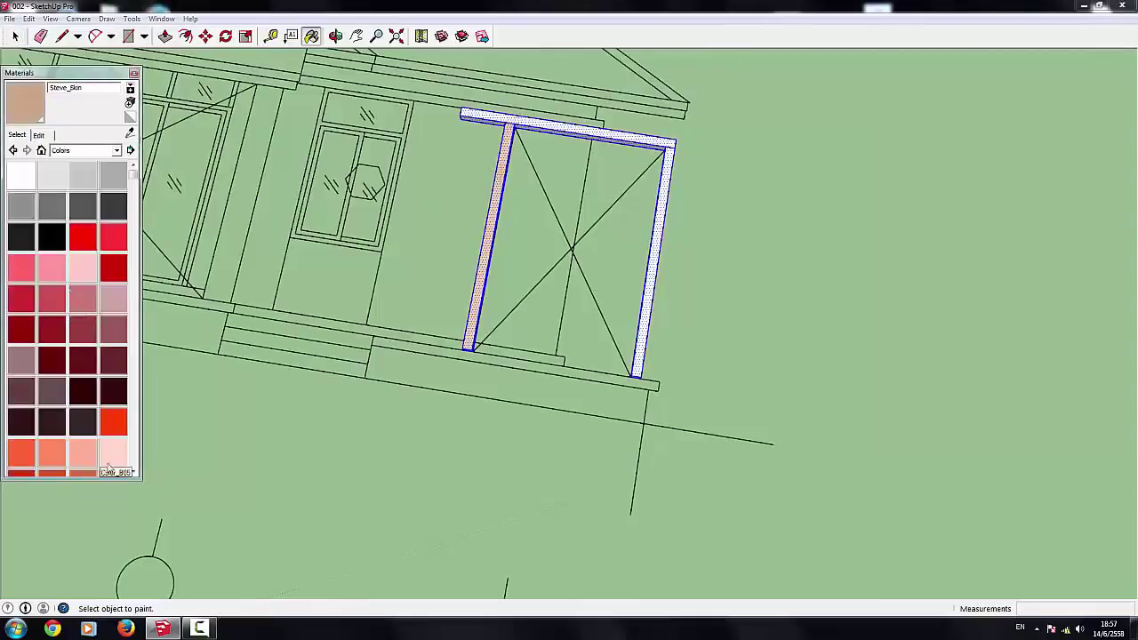
pyautogui.click(32, 397)
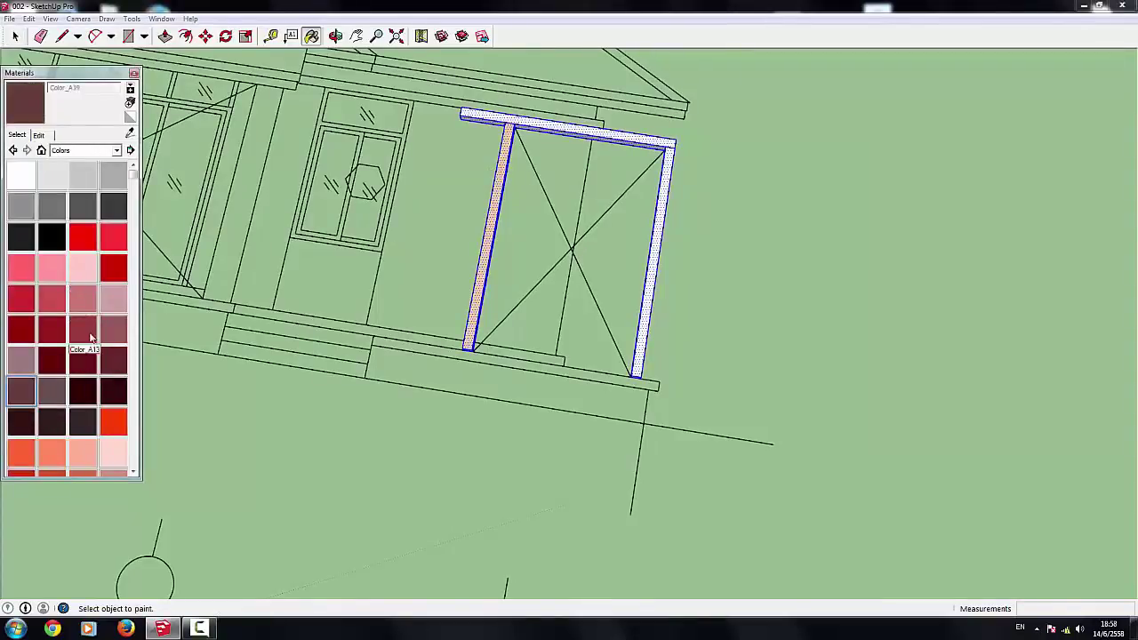
pyautogui.scroll(-2, 136, 203)
pyautogui.scroll(-2, 142, 210)
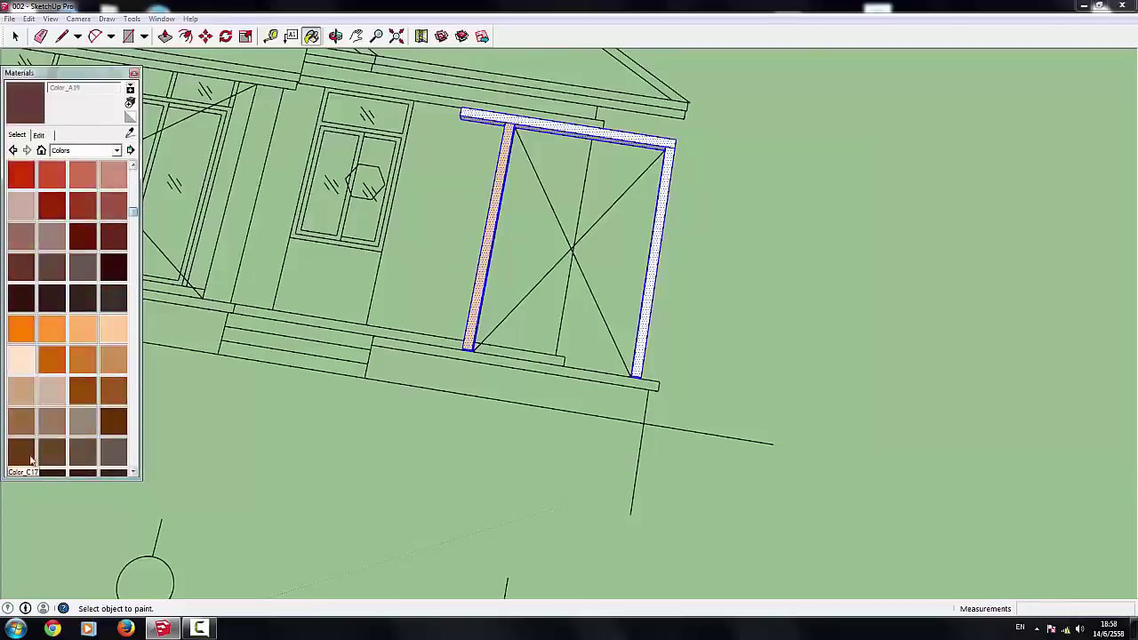
pyautogui.click(489, 221)
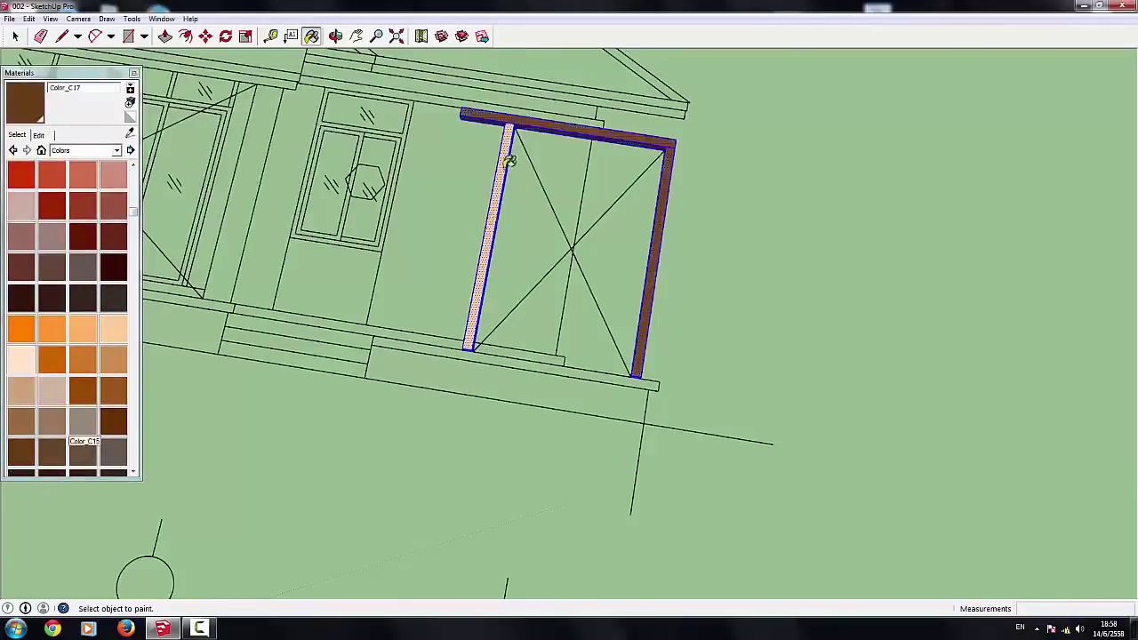
pyautogui.click(16, 34)
pyautogui.moveTo(395, 80); pyautogui.dragTo(820, 440)
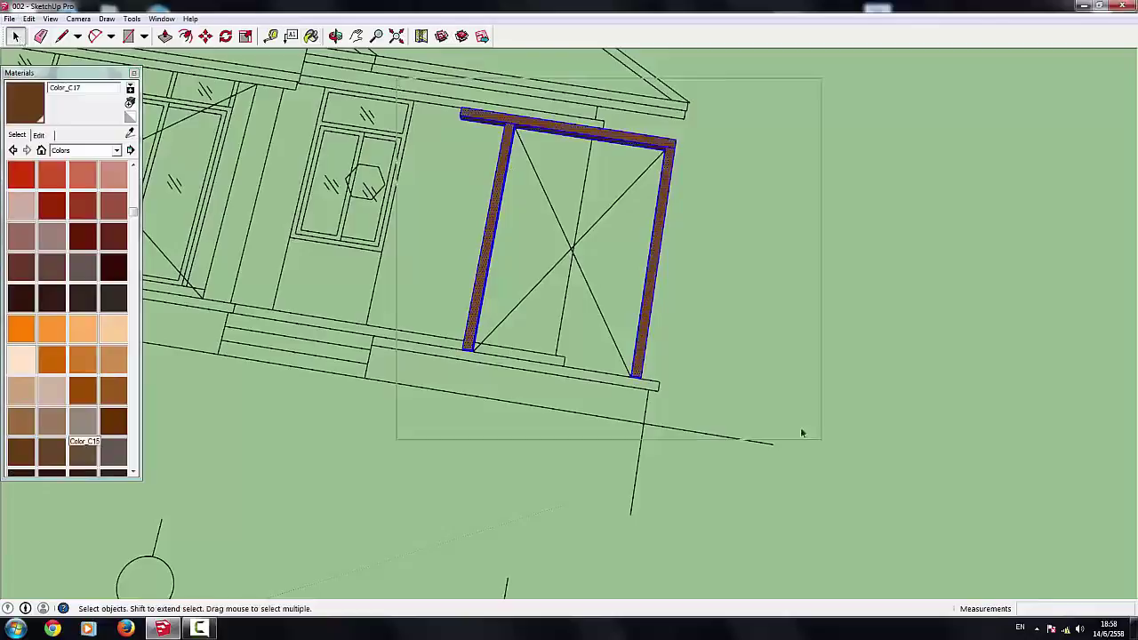
# Step: Group the brown frame pieces and rotate the group 90° to stand upright
pyautogui.rightClick(655, 246)
pyautogui.click(694, 351)
pyautogui.moveTo(456, 337)
pyautogui.mouseDown(button='middle')
pyautogui.moveTo(565, 355)
pyautogui.moveTo(498, 374)
pyautogui.mouseUp(button='middle')
pyautogui.press('q')
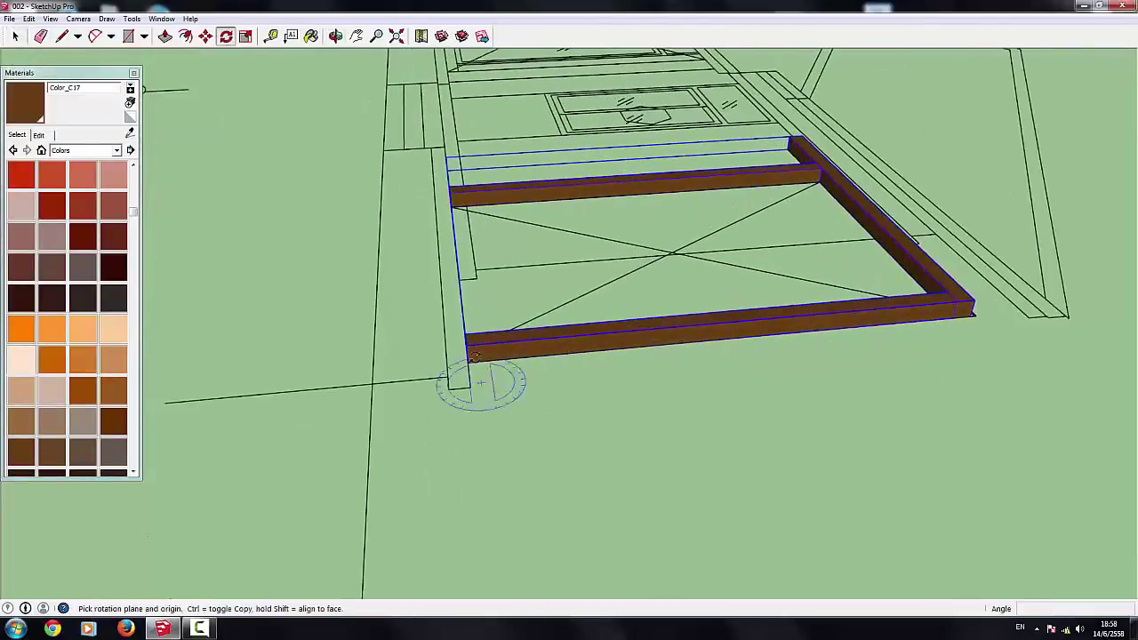
pyautogui.click(510, 352)
pyautogui.write('90')
pyautogui.press('Return')
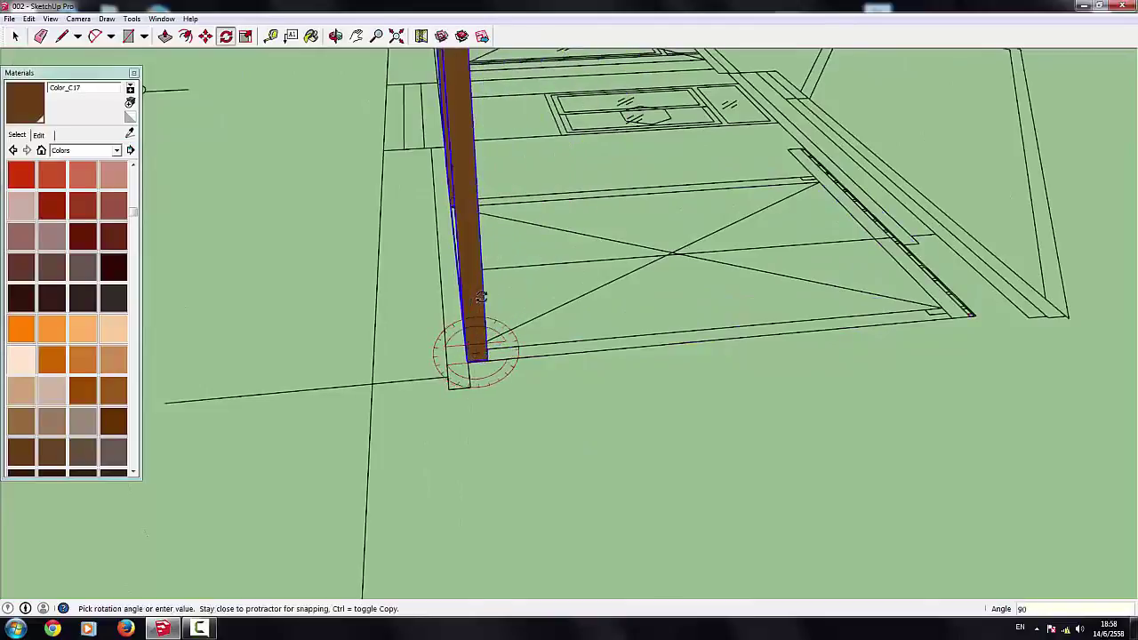
# Step: Erase the porch slab beneath the upright frame
pyautogui.press('m')
pyautogui.click(467, 358)
pyautogui.scroll(-3, 376, 433)
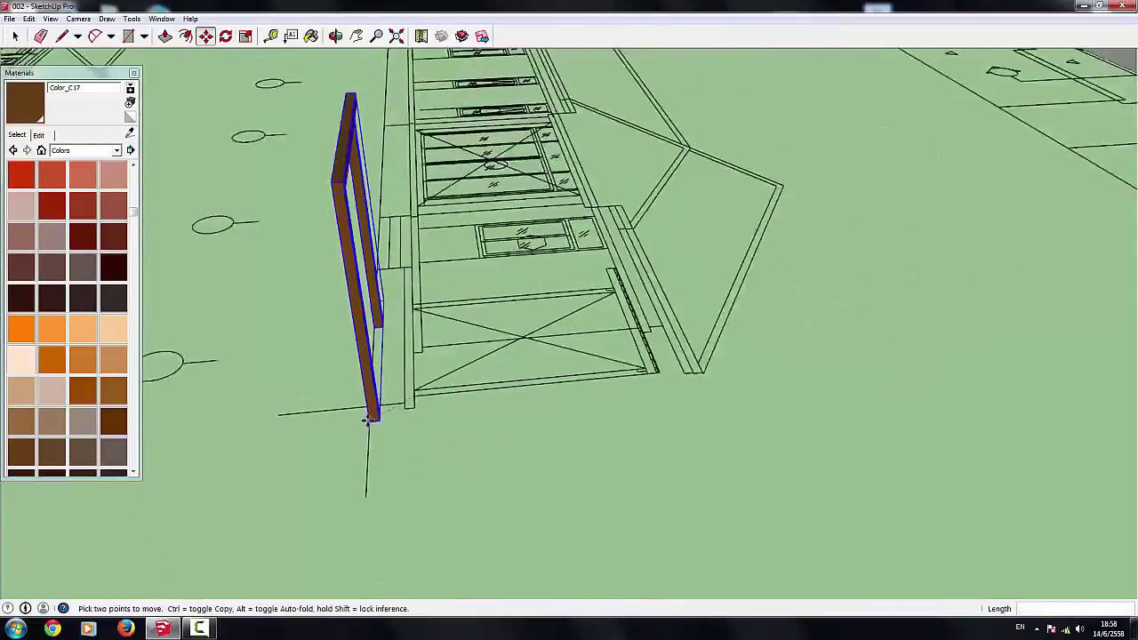
pyautogui.scroll(-3, 347, 418)
pyautogui.scroll(2, 889, 168)
pyautogui.scroll(4, 831, 303)
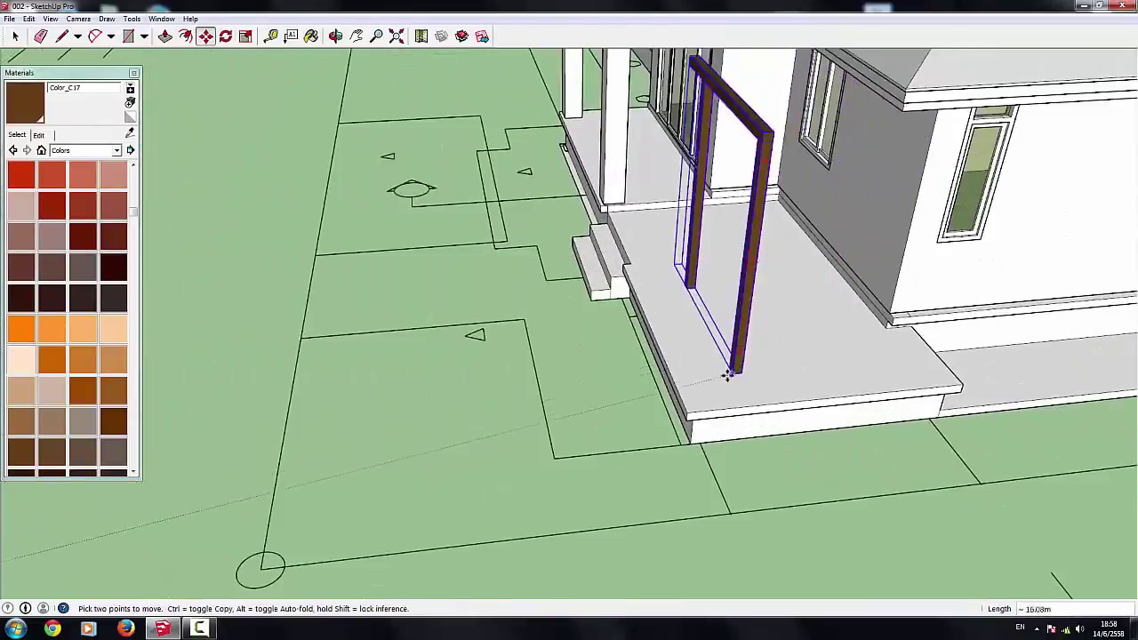
pyautogui.click(17, 37)
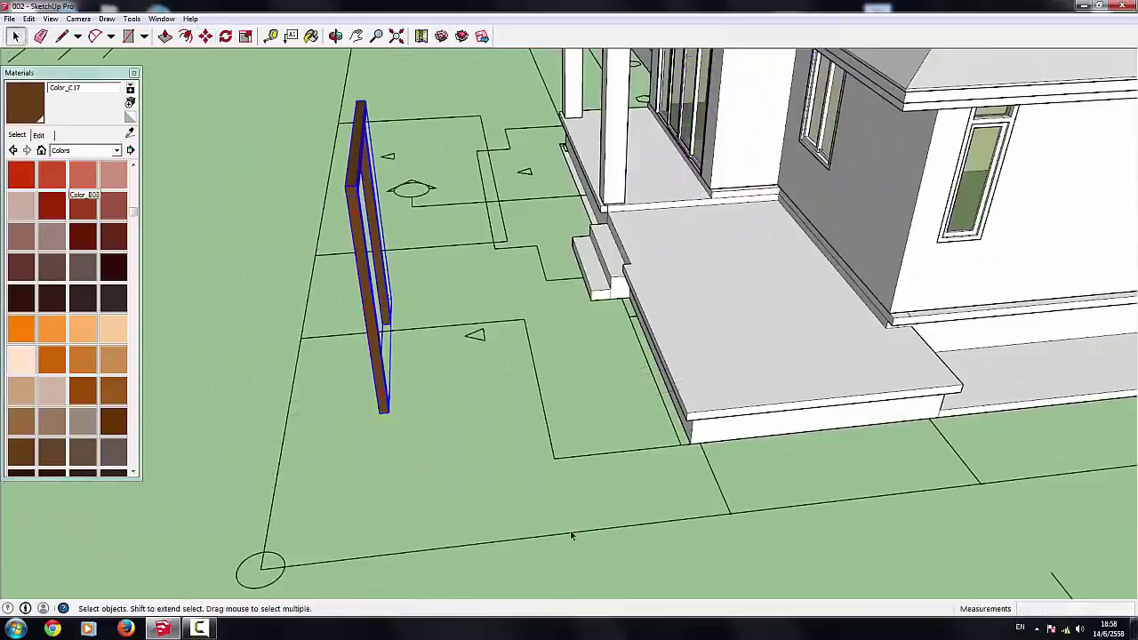
pyautogui.click(706, 368)
pyautogui.rightClick(707, 368)
pyautogui.click(737, 382)
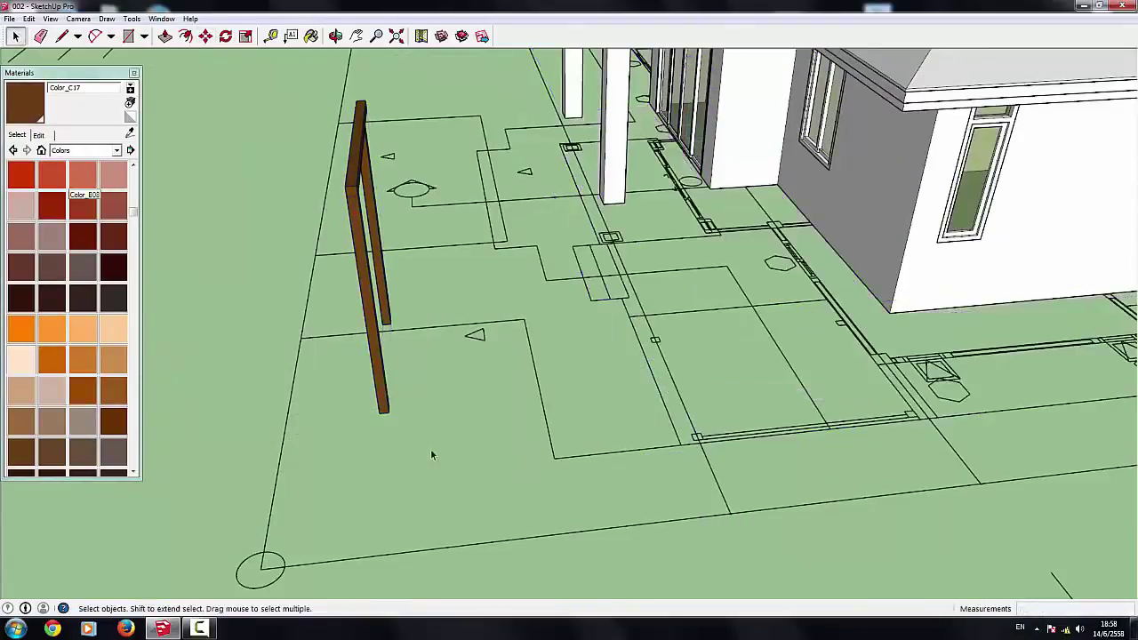
# Step: Copy the frame 2.35 m over to stand against the house wall
pyautogui.click(206, 36)
pyautogui.click(383, 410)
pyautogui.scroll(1, 685, 442)
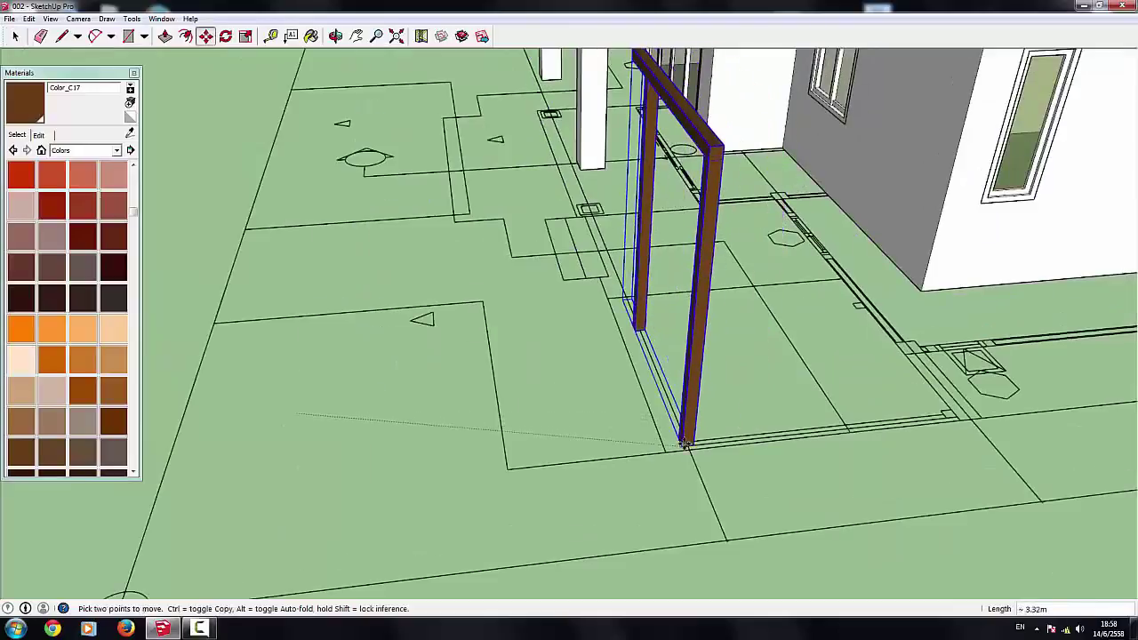
pyautogui.click(685, 442)
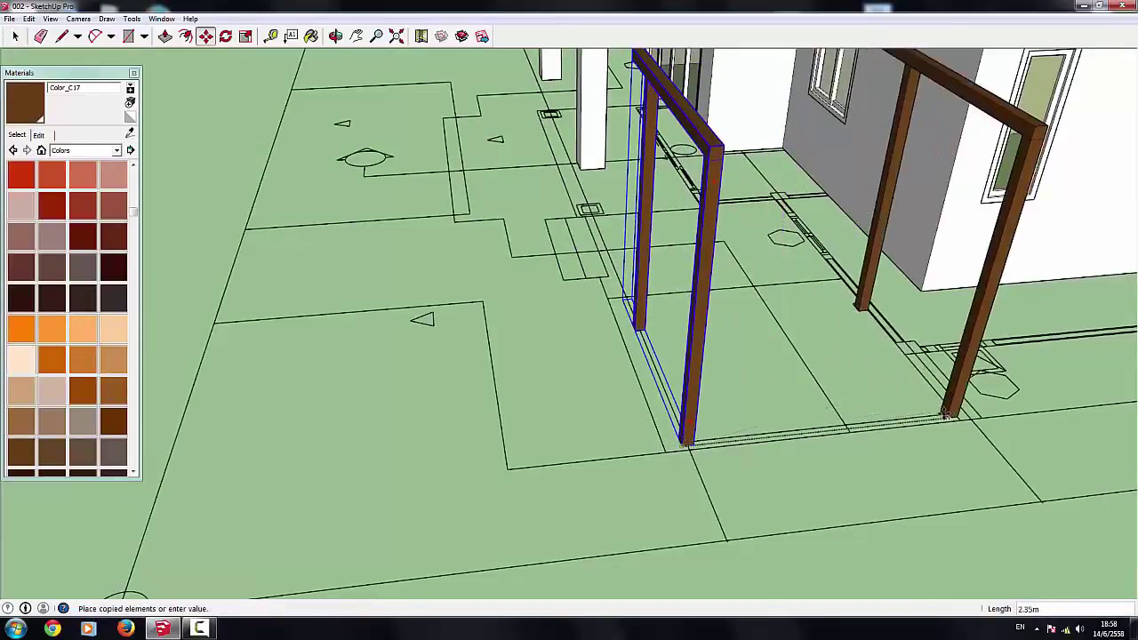
pyautogui.click(726, 358)
pyautogui.moveTo(725, 358); pyautogui.dragTo(546, 461, button='middle')
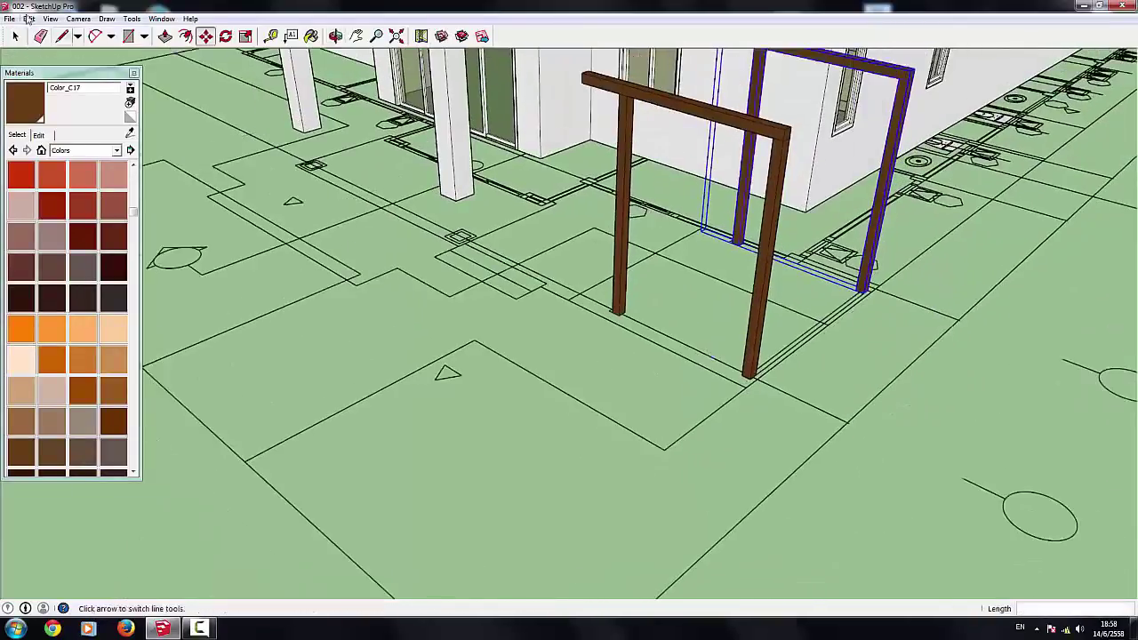
pyautogui.press('space')
# Step: Draw thin rectangles along the top, middle and right slat strips of the deck
pyautogui.click(617, 360)
pyautogui.scroll(2, 617, 360)
pyautogui.moveTo(619, 366)
pyautogui.mouseDown(button='middle')
pyautogui.moveTo(411, 390)
pyautogui.moveTo(646, 238)
pyautogui.moveTo(622, 267)
pyautogui.moveTo(703, 362)
pyautogui.moveTo(540, 374)
pyautogui.moveTo(373, 495)
pyautogui.moveTo(681, 516)
pyautogui.moveTo(659, 377)
pyautogui.moveTo(676, 267)
pyautogui.mouseUp(button='middle')
pyautogui.scroll(-3, 646, 239)
pyautogui.scroll(3, 623, 266)
pyautogui.scroll(-3, 703, 362)
pyautogui.scroll(-2, 580, 230)
pyautogui.scroll(1, 774, 267)
pyautogui.scroll(1, 774, 267)
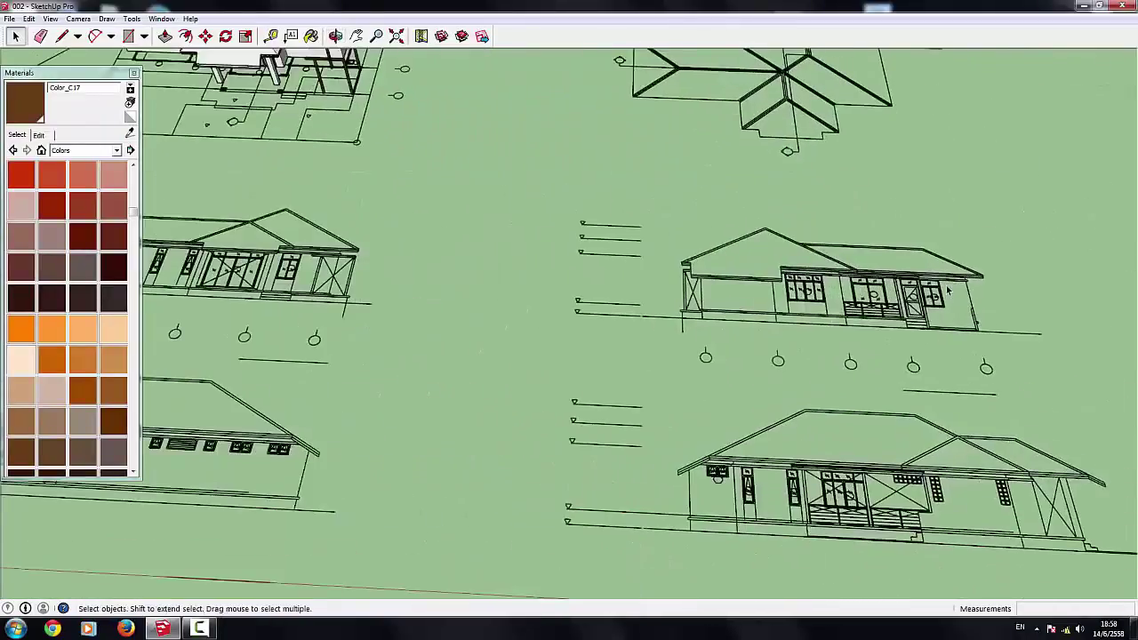
pyautogui.scroll(1, 773, 267)
pyautogui.scroll(1, 214, 409)
pyautogui.scroll(1, 294, 374)
pyautogui.scroll(2, 374, 338)
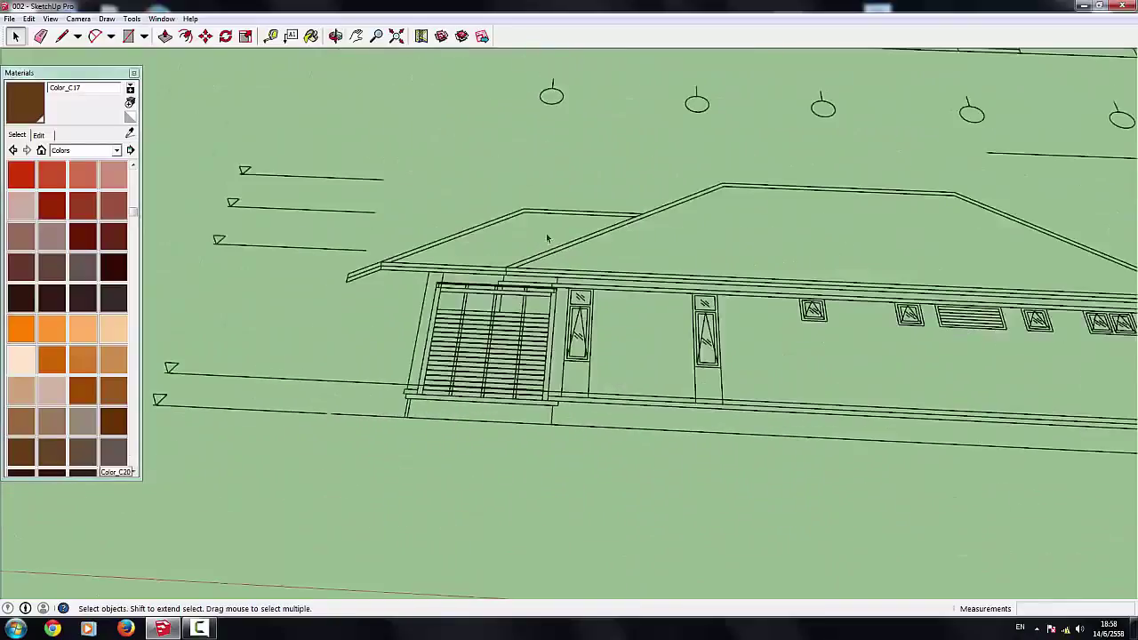
pyautogui.scroll(2, 434, 308)
pyautogui.scroll(2, 434, 309)
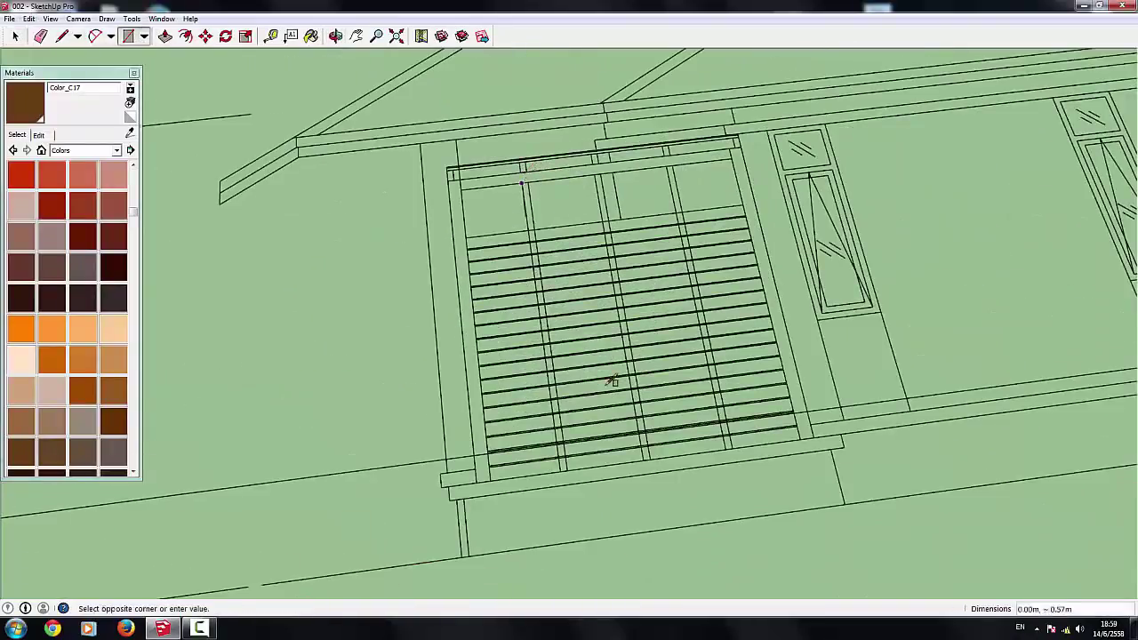
pyautogui.click(570, 471)
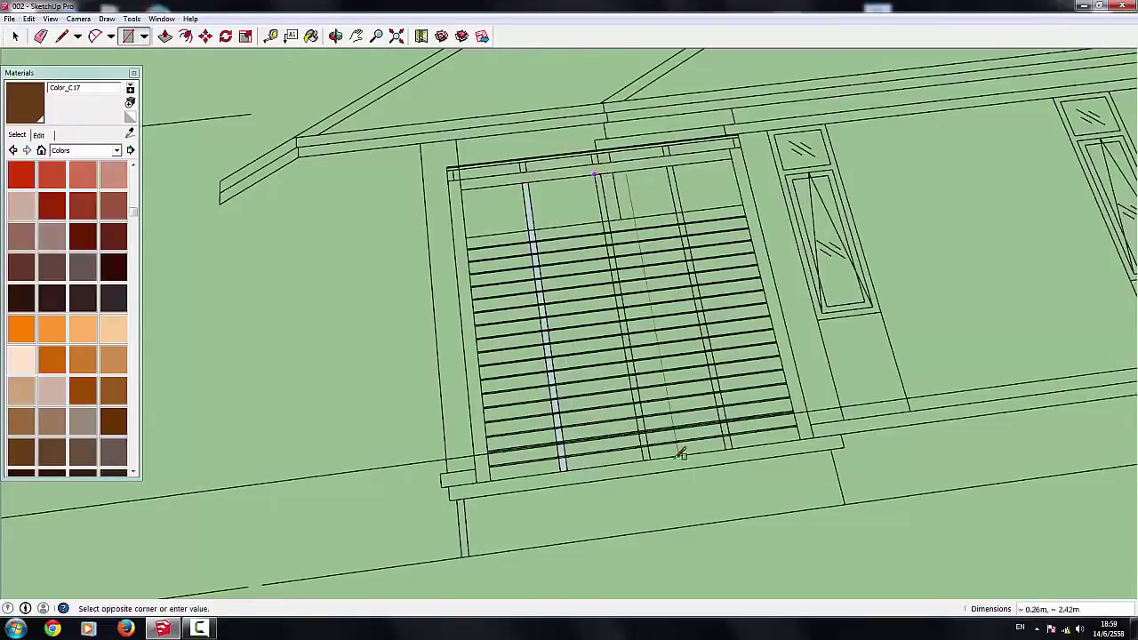
pyautogui.click(737, 448)
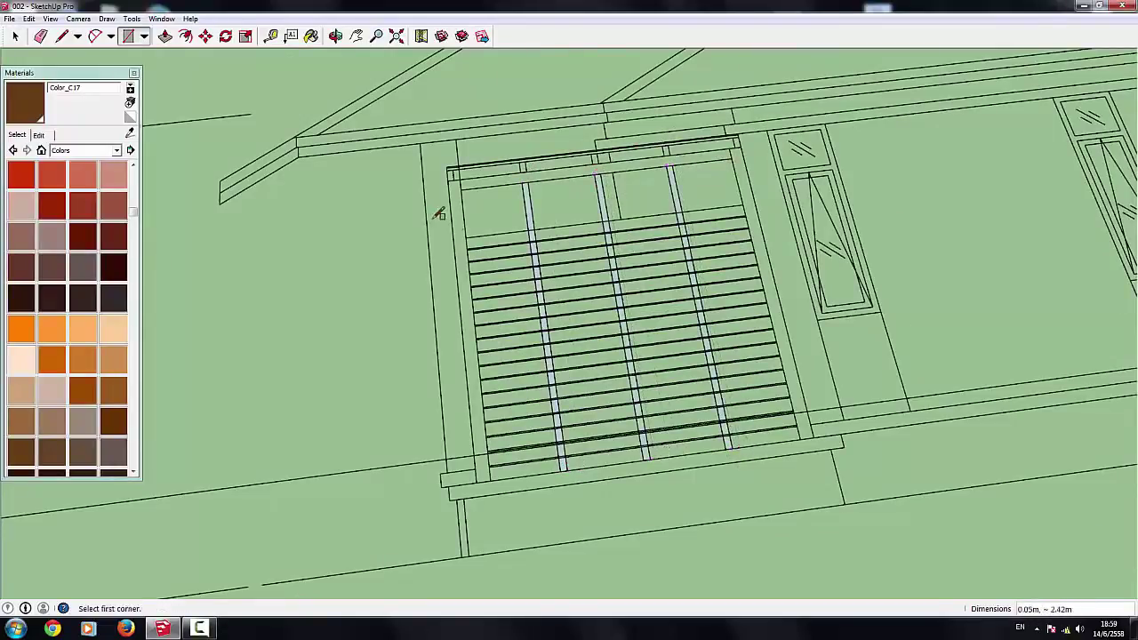
pyautogui.click(736, 158)
pyautogui.press('space')
# Step: Push/Pull the strips 0.10m into a top beam and three long bars
pyautogui.click(488, 184)
pyautogui.press('f')
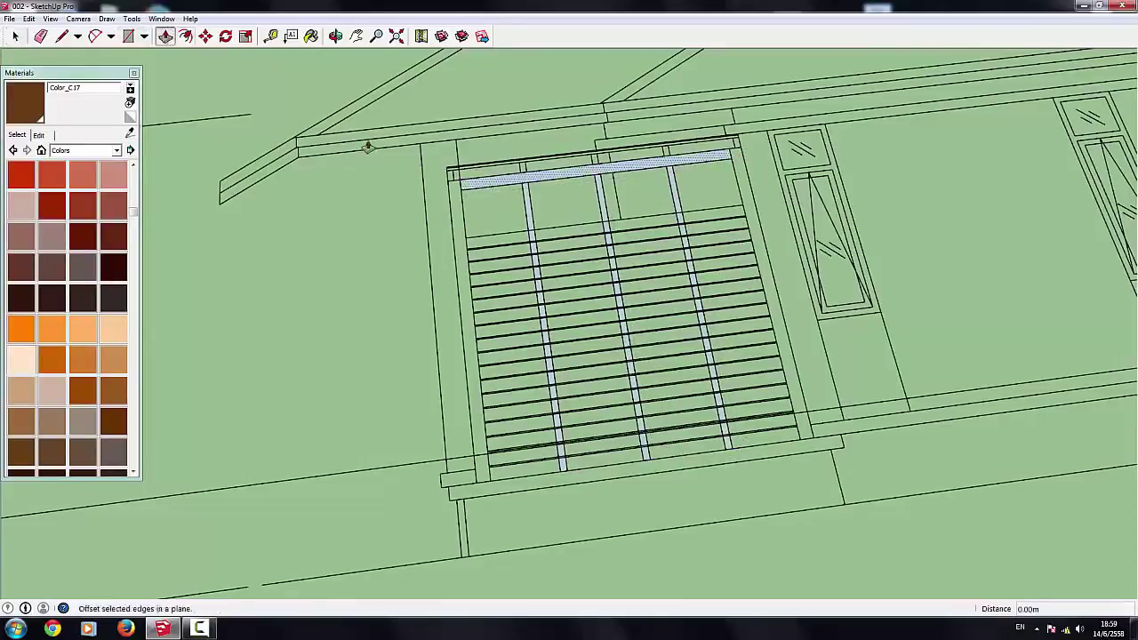
pyautogui.click(491, 186)
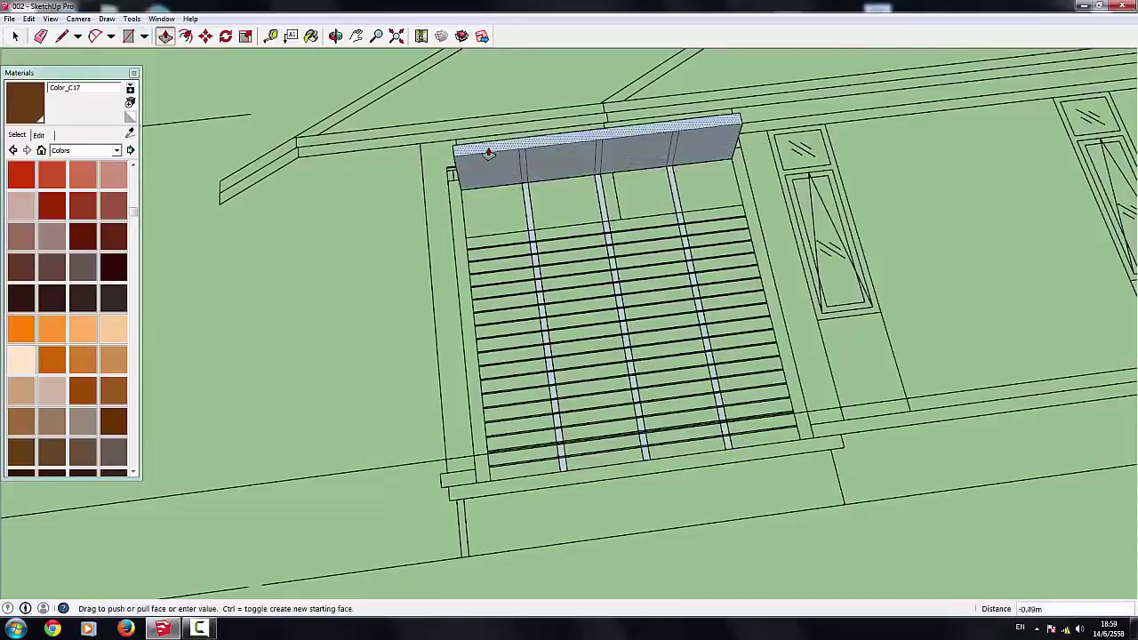
pyautogui.click(536, 218)
pyautogui.click(606, 219)
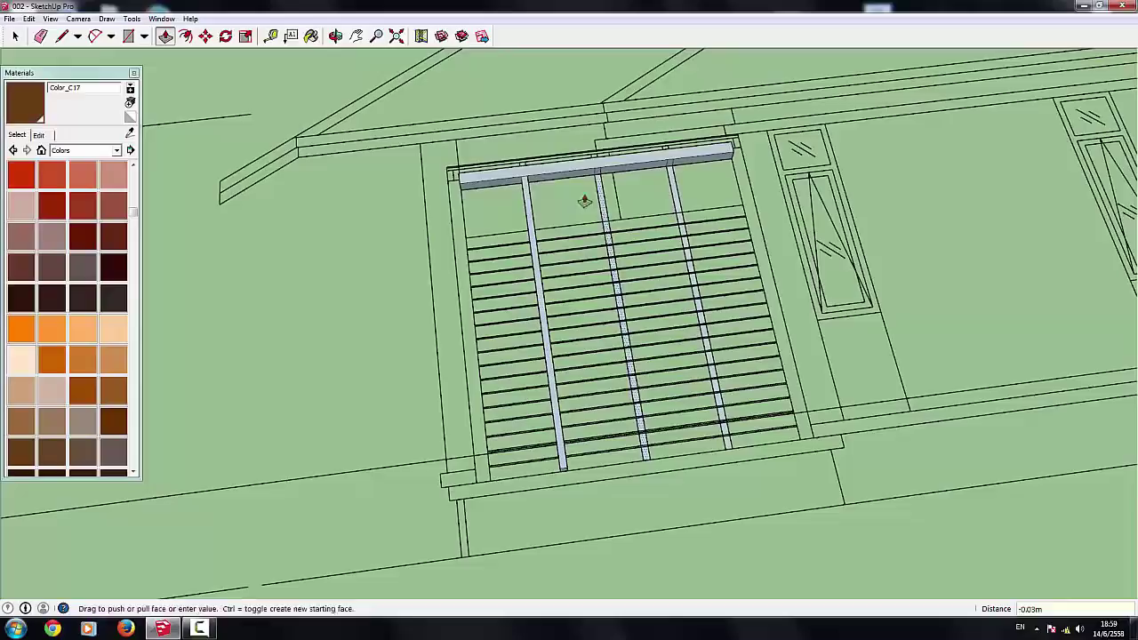
pyautogui.click(650, 214)
pyautogui.scroll(5, 649, 222)
pyautogui.click(663, 239)
pyautogui.click(498, 246)
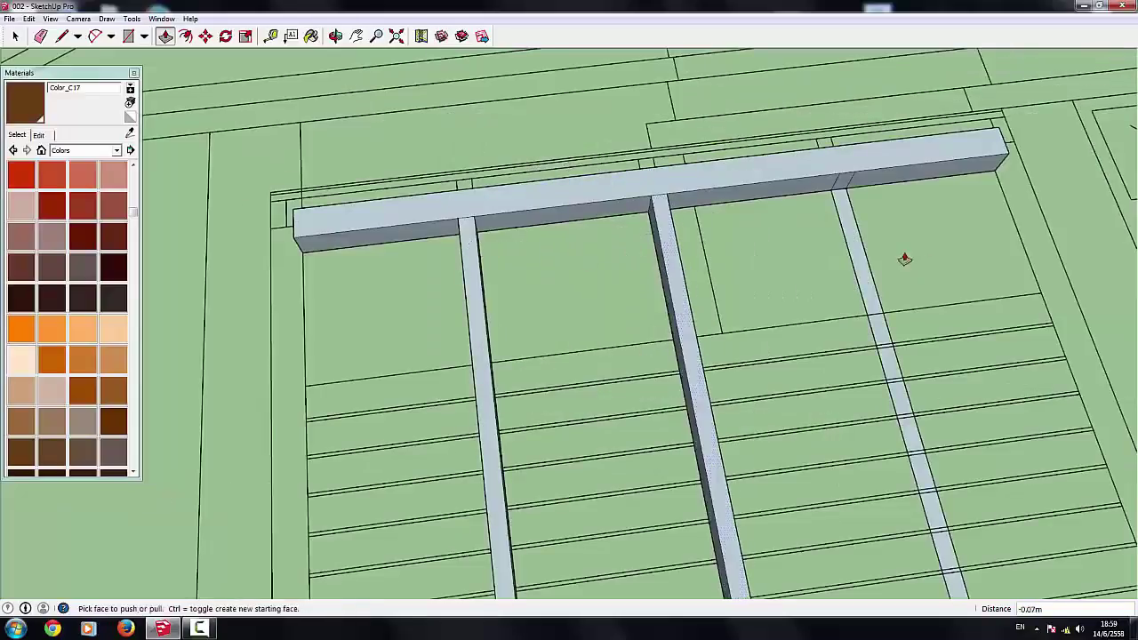
pyautogui.click(905, 259)
pyautogui.click(661, 241)
pyautogui.scroll(-5, 628, 178)
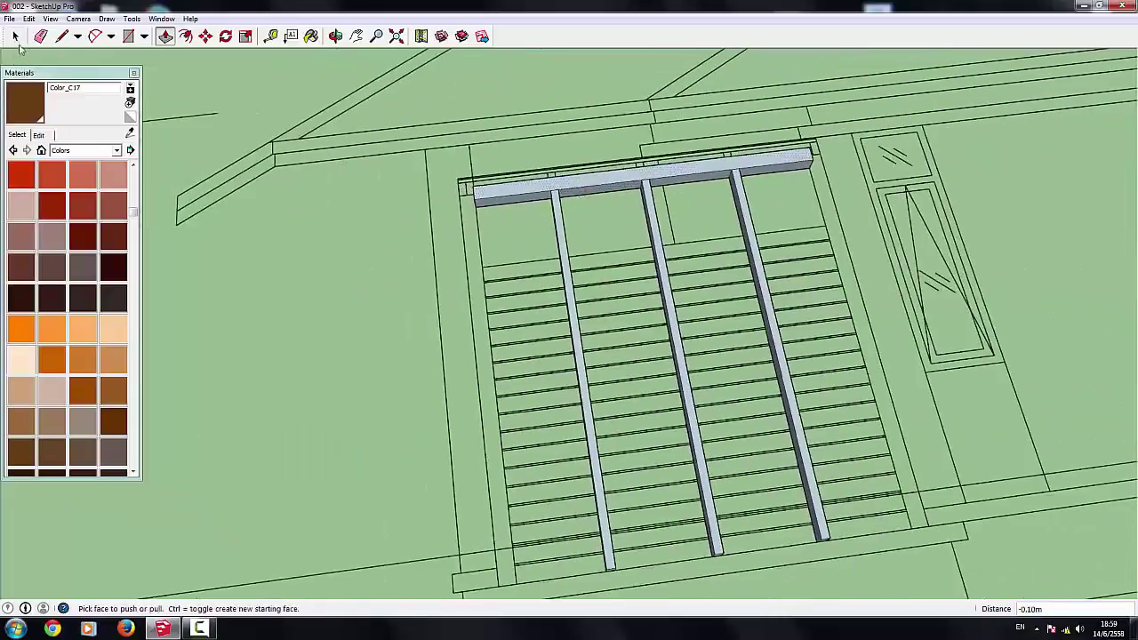
# Step: Paint the top beam and three bars Color_C17 brown and make them a group
pyautogui.click(15, 35)
pyautogui.scroll(-3, 356, 133)
pyautogui.click(558, 252)
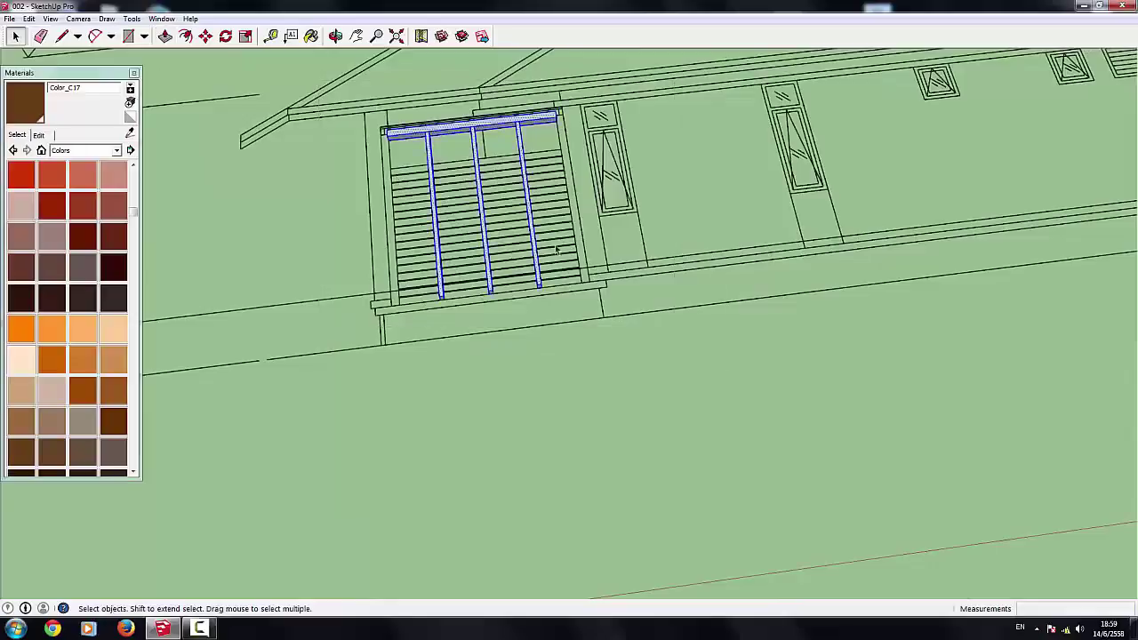
pyautogui.click(427, 121)
pyautogui.rightClick(455, 124)
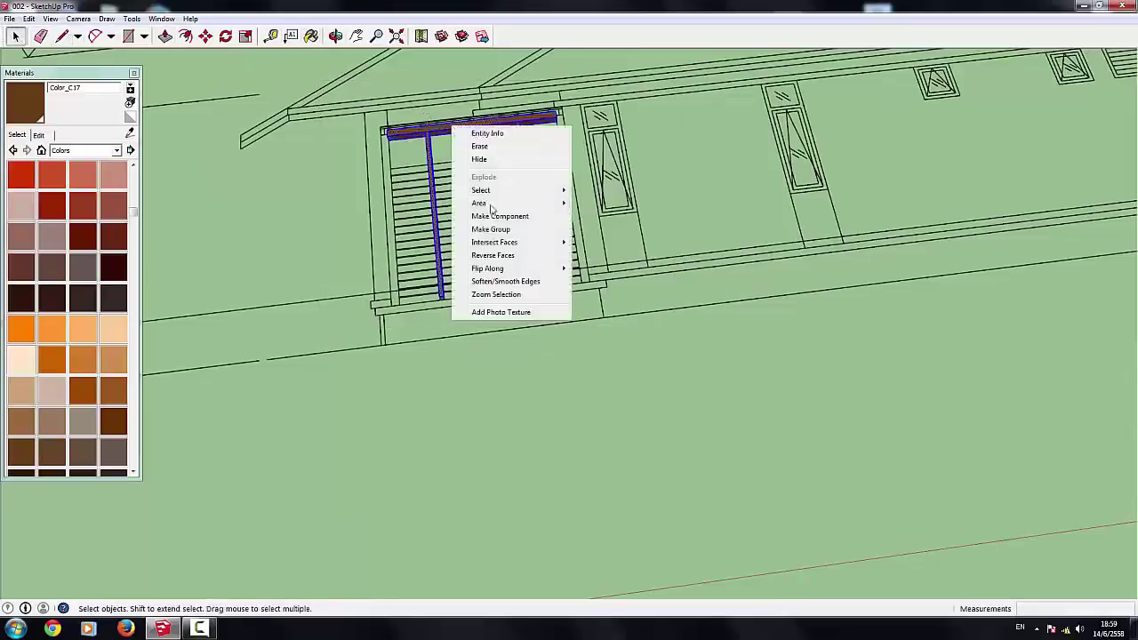
pyautogui.click(503, 229)
pyautogui.click(389, 401)
# Step: Draw a thin crossbeam strip across the slats and paint it brown
pyautogui.scroll(3, 554, 308)
pyautogui.scroll(3, 525, 182)
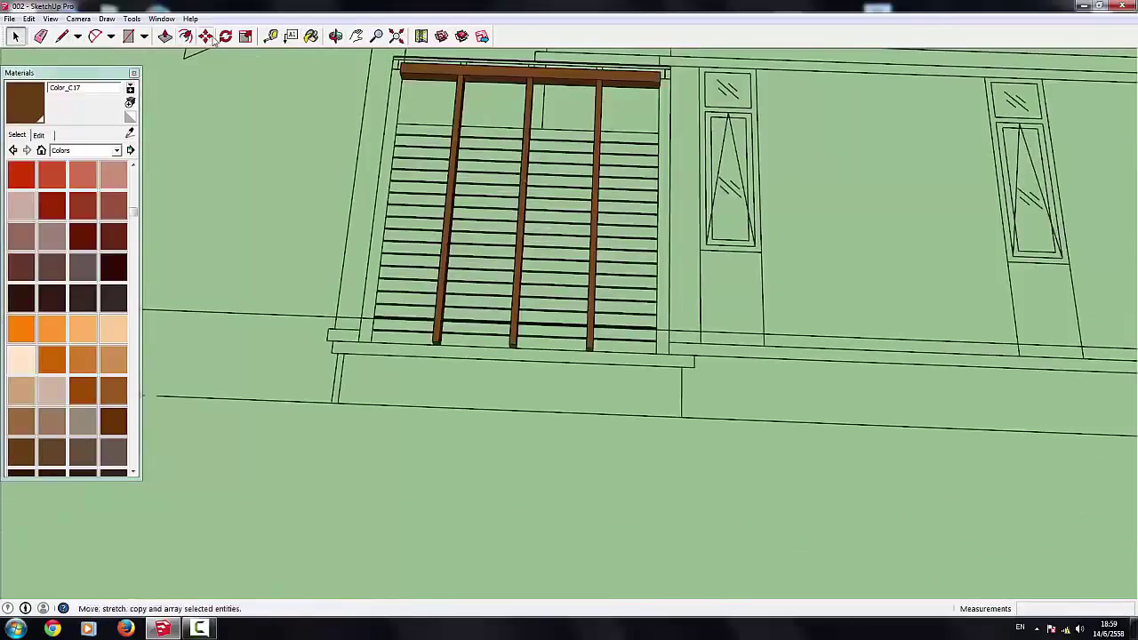
pyautogui.scroll(5, 596, 95)
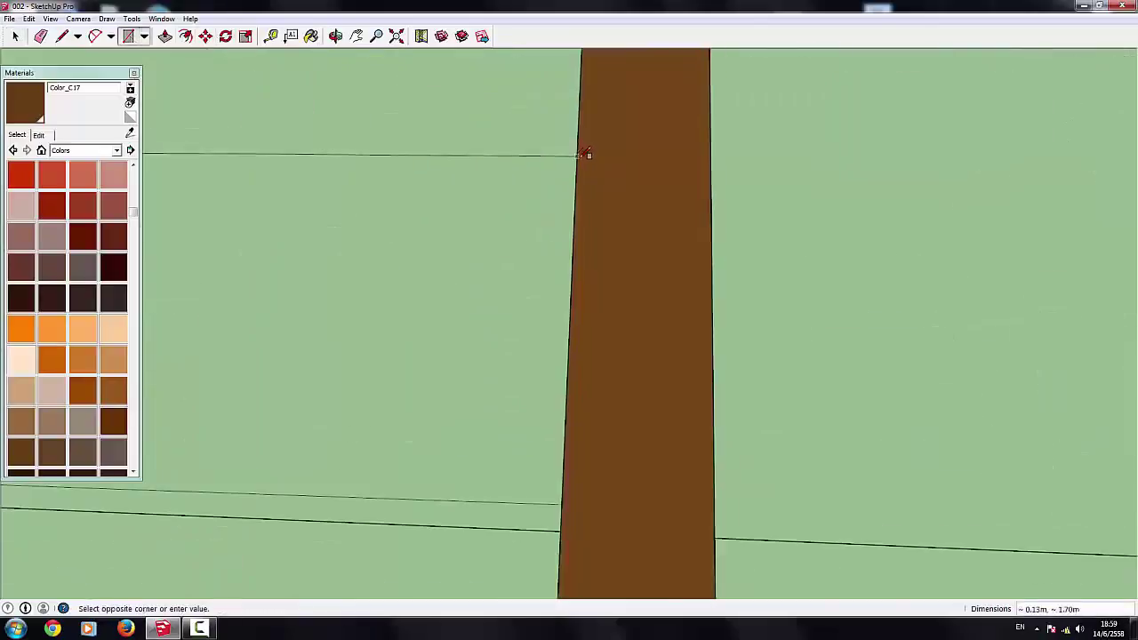
pyautogui.scroll(-3, 584, 186)
pyautogui.click(711, 251)
pyautogui.scroll(-2, 702, 253)
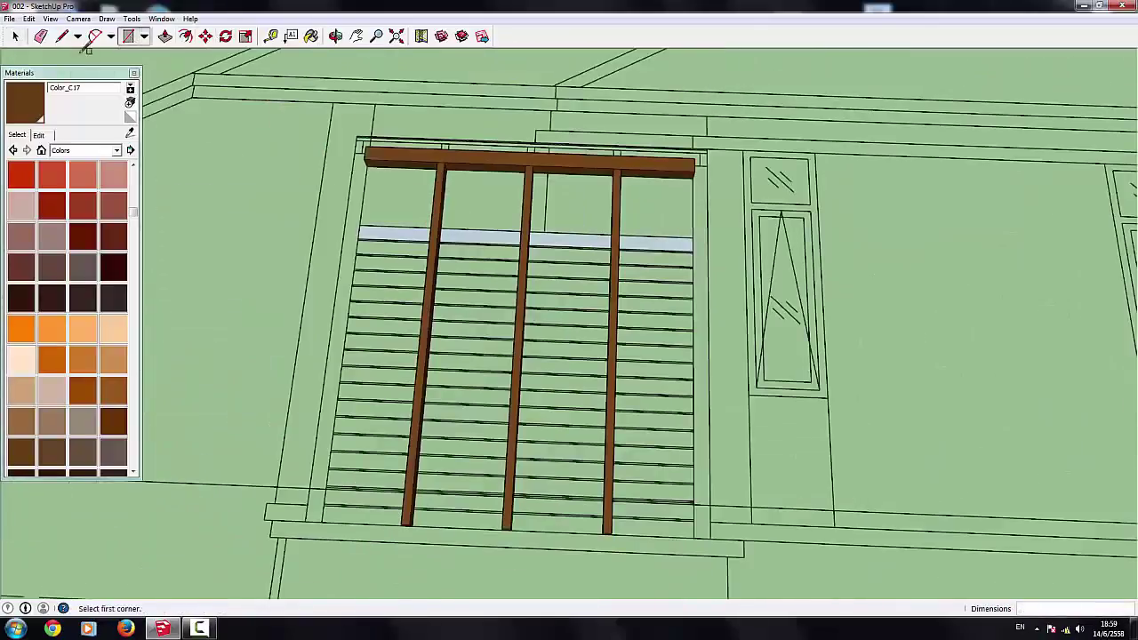
pyautogui.press('space')
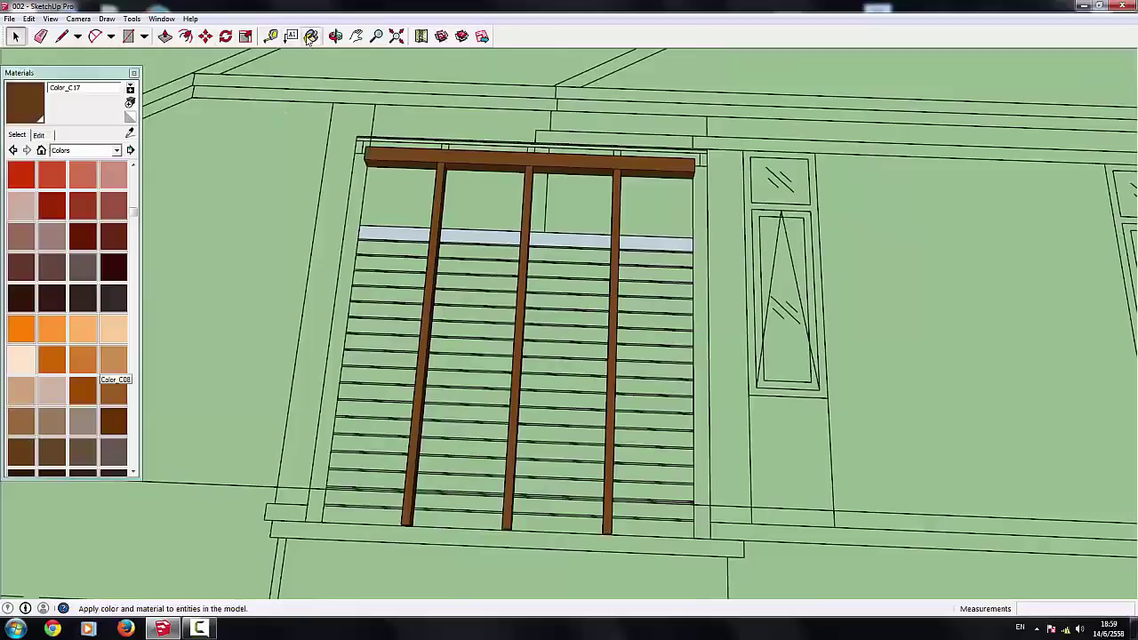
pyautogui.click(411, 228)
# Step: Push/Pull the brown strip up into a crossbeam spanning the three bars
pyautogui.press('space')
pyautogui.moveTo(410, 228); pyautogui.dragTo(552, 233, button='middle')
pyautogui.scroll(3, 567, 233)
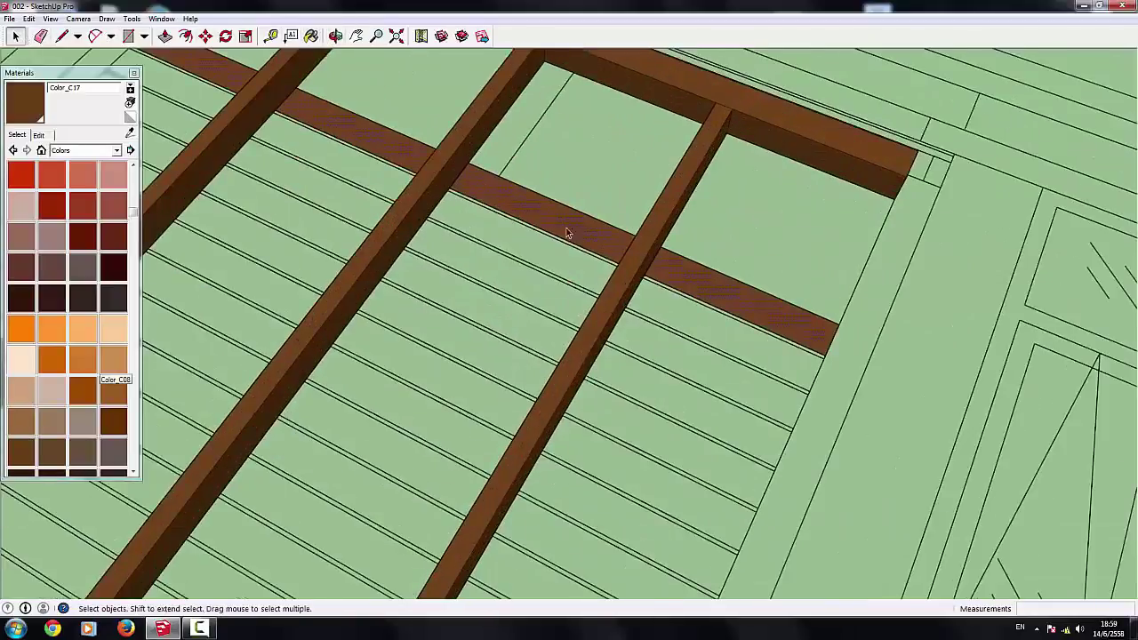
pyautogui.click(171, 39)
pyautogui.moveTo(508, 211); pyautogui.dragTo(512, 201)
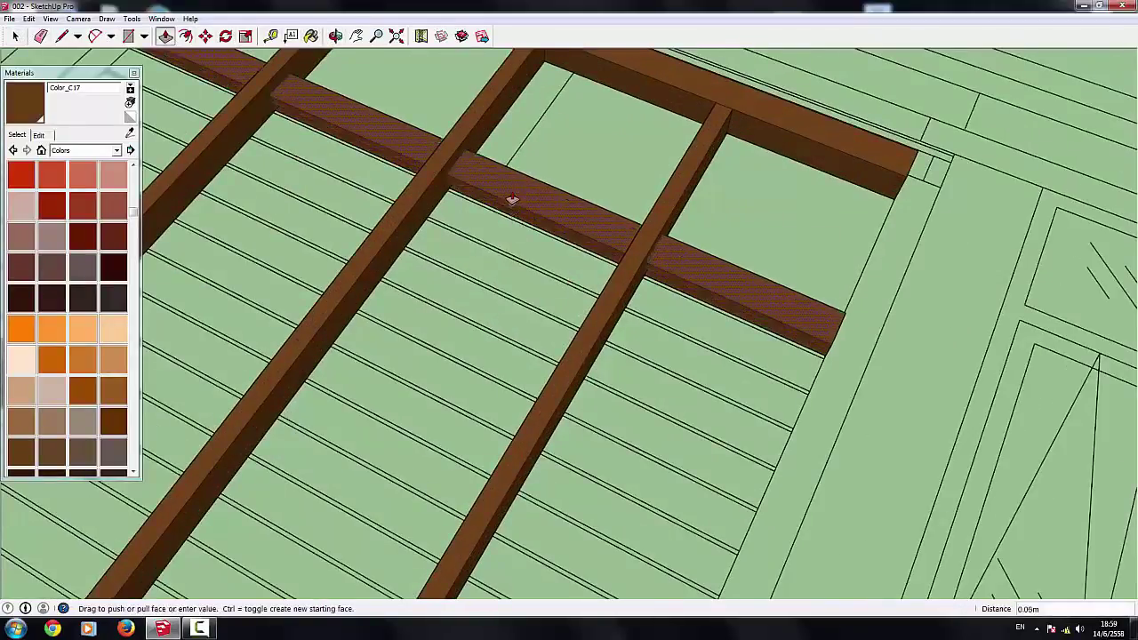
pyautogui.click(512, 200)
pyautogui.scroll(-3, 619, 208)
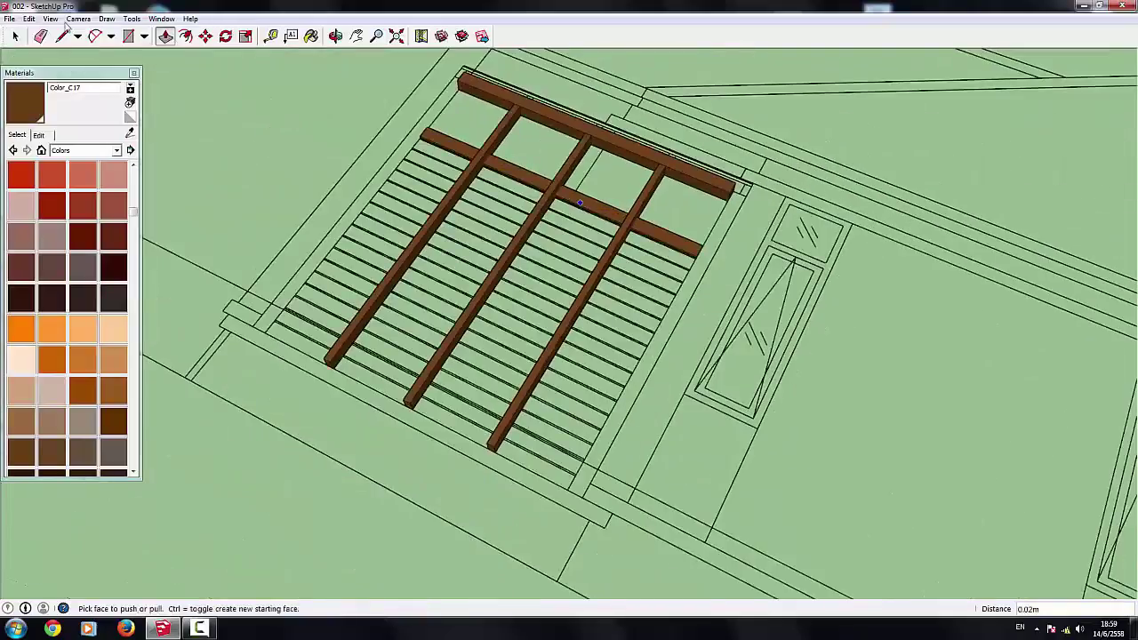
pyautogui.press('space')
pyautogui.moveTo(605, 207); pyautogui.dragTo(309, 145, button='middle')
# Step: Select the lower brown board and copy it alongside itself to make two evenly spaced boards
pyautogui.rightClick(631, 214)
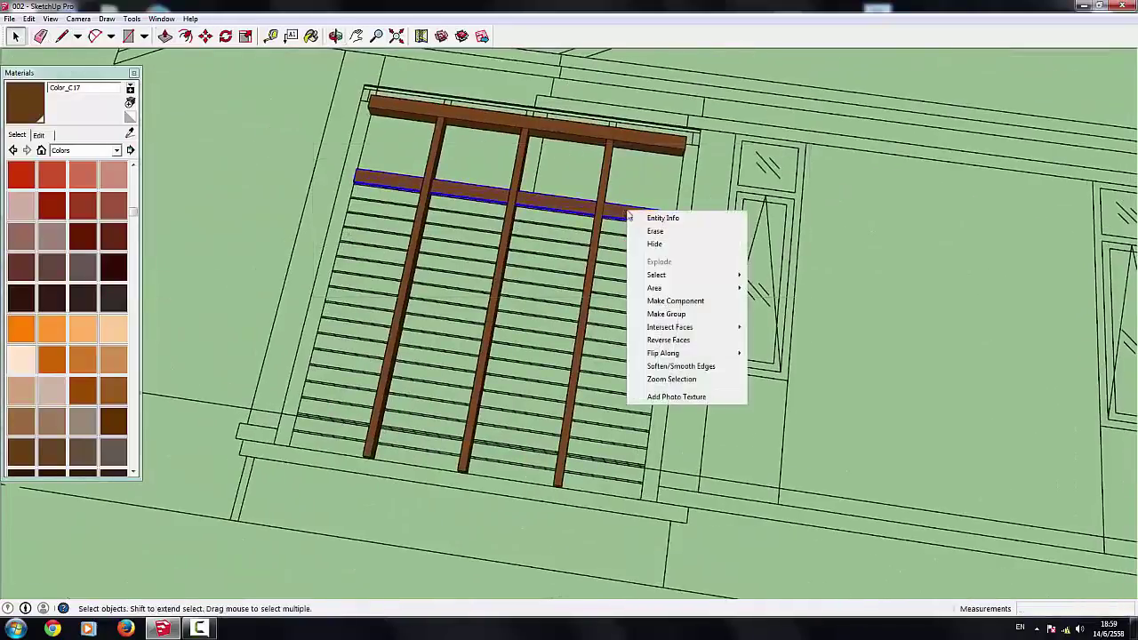
pyautogui.click(676, 313)
pyautogui.moveTo(676, 313)
pyautogui.mouseDown(button='middle')
pyautogui.moveTo(569, 137)
pyautogui.moveTo(394, 419)
pyautogui.mouseUp(button='middle')
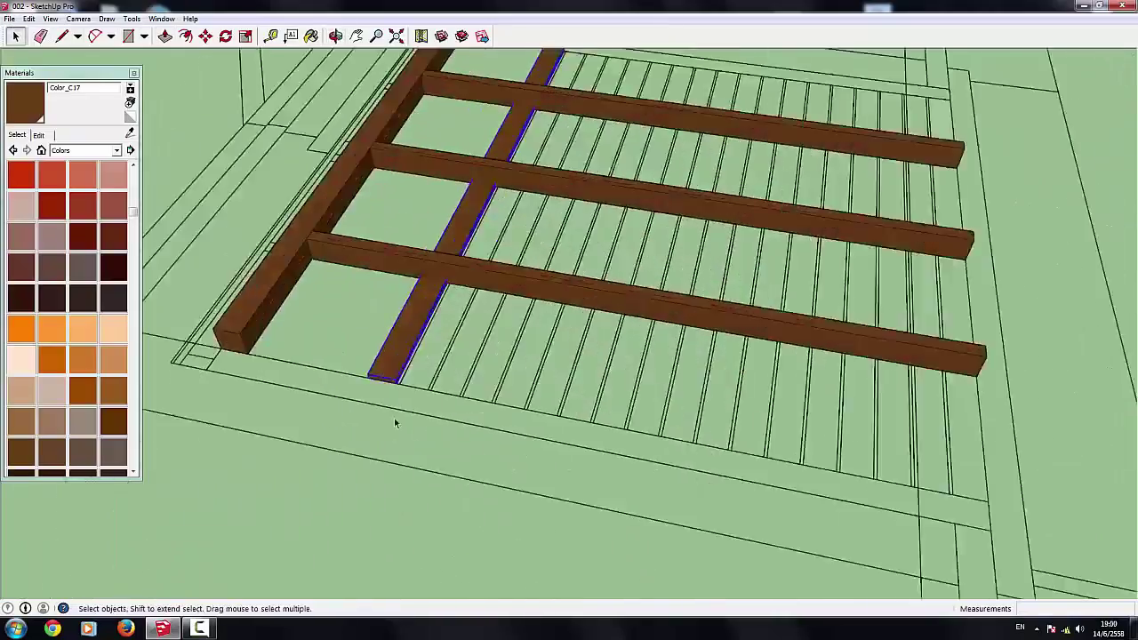
pyautogui.scroll(-2, 405, 396)
pyautogui.scroll(5, 414, 381)
pyautogui.press('m')
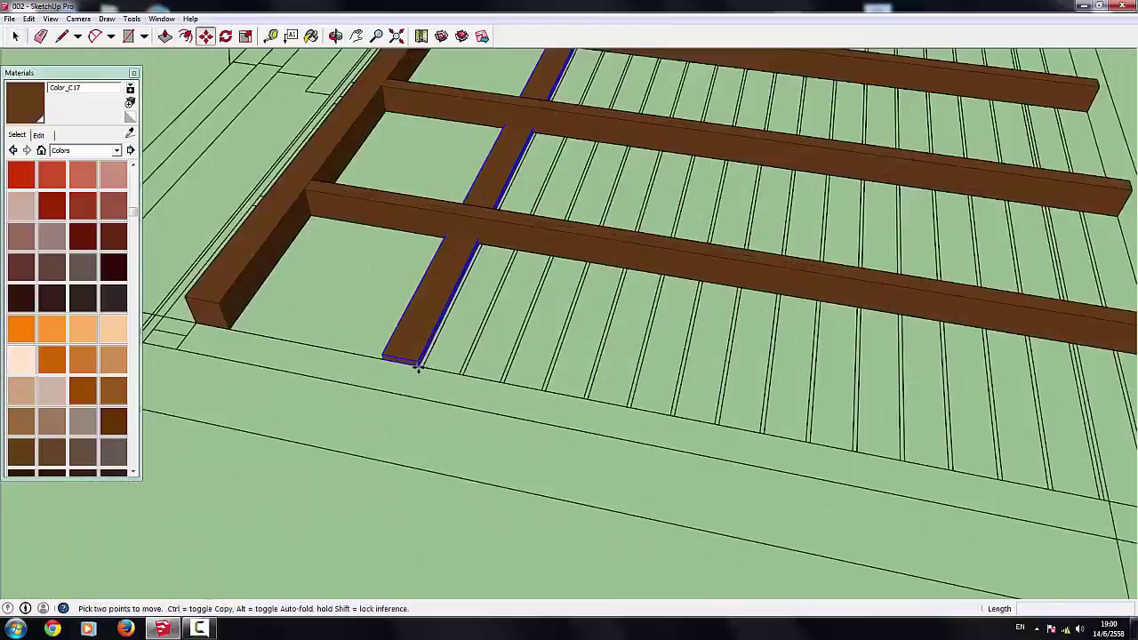
pyautogui.scroll(3, 418, 367)
pyautogui.scroll(-5, 419, 375)
pyautogui.scroll(3, 415, 363)
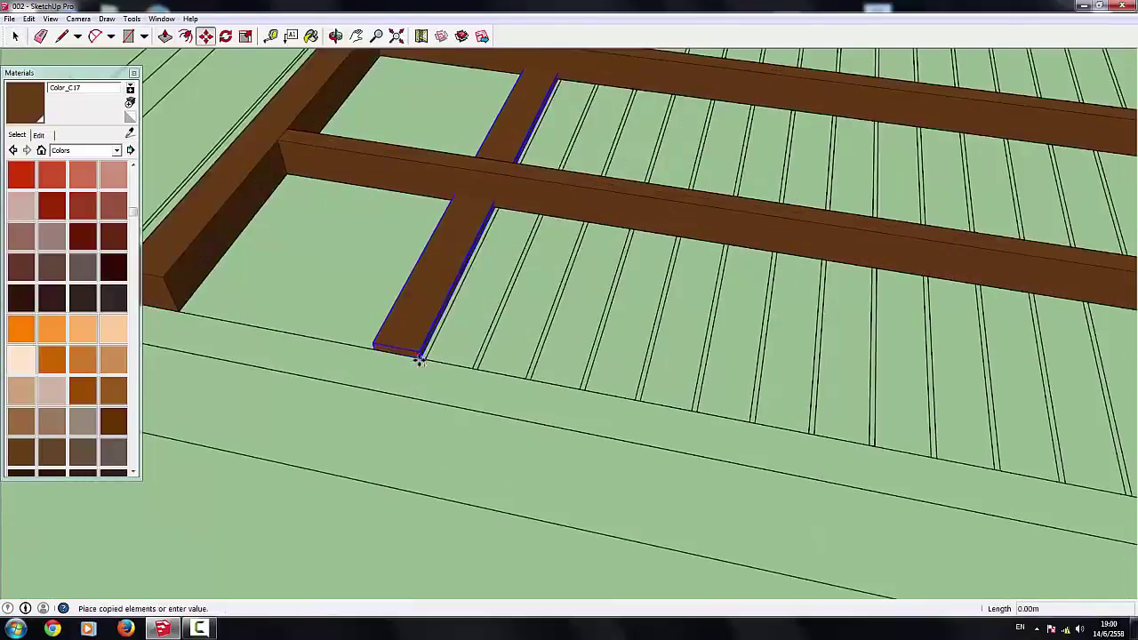
pyautogui.click(476, 365)
pyautogui.click(476, 365)
pyautogui.press('ctrl')
pyautogui.click(530, 377)
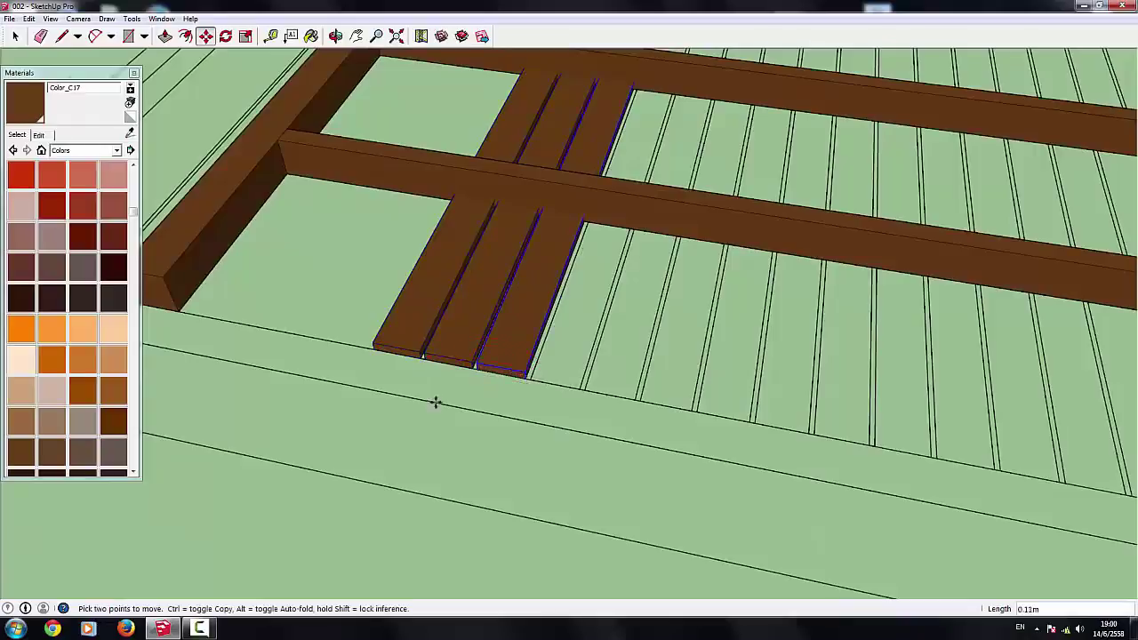
# Step: Copy the boards to the right, adding three more across the deck
pyautogui.press('space')
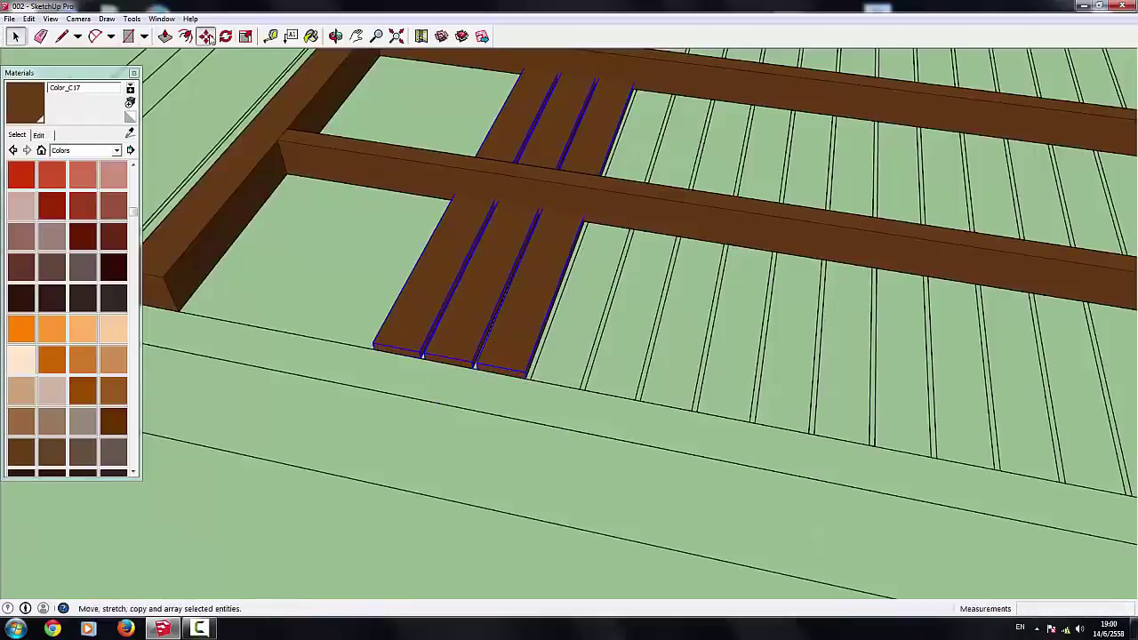
pyautogui.click(205, 36)
pyautogui.click(374, 347)
pyautogui.press('ctrl')
pyautogui.click(530, 380)
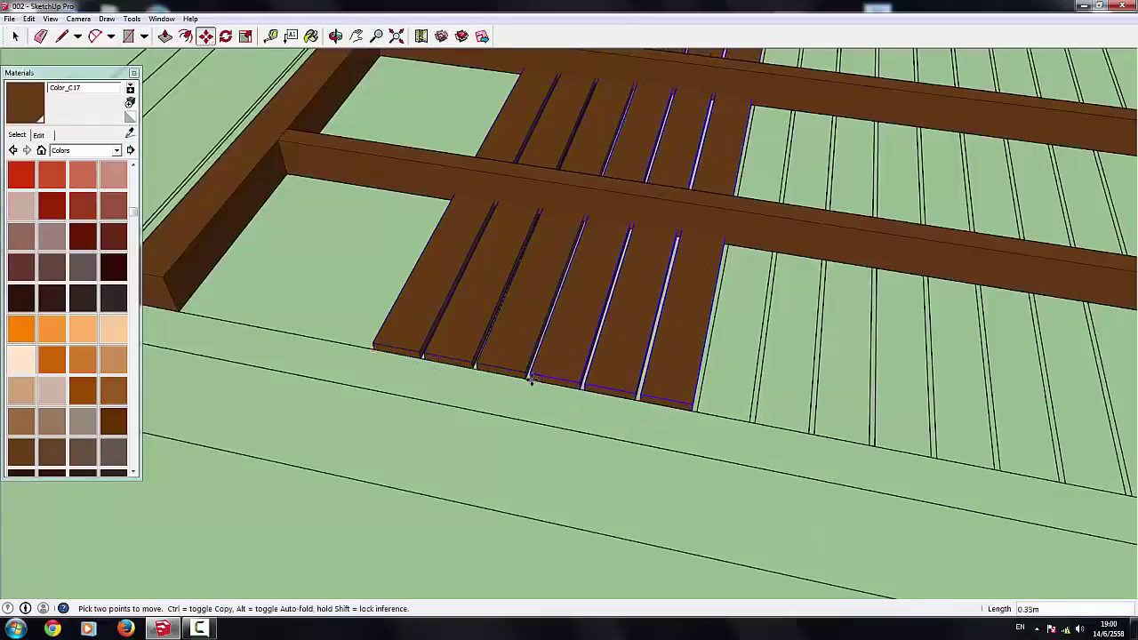
pyautogui.scroll(-1, 623, 391)
pyautogui.scroll(-3, 229, 325)
pyautogui.scroll(1, 310, 344)
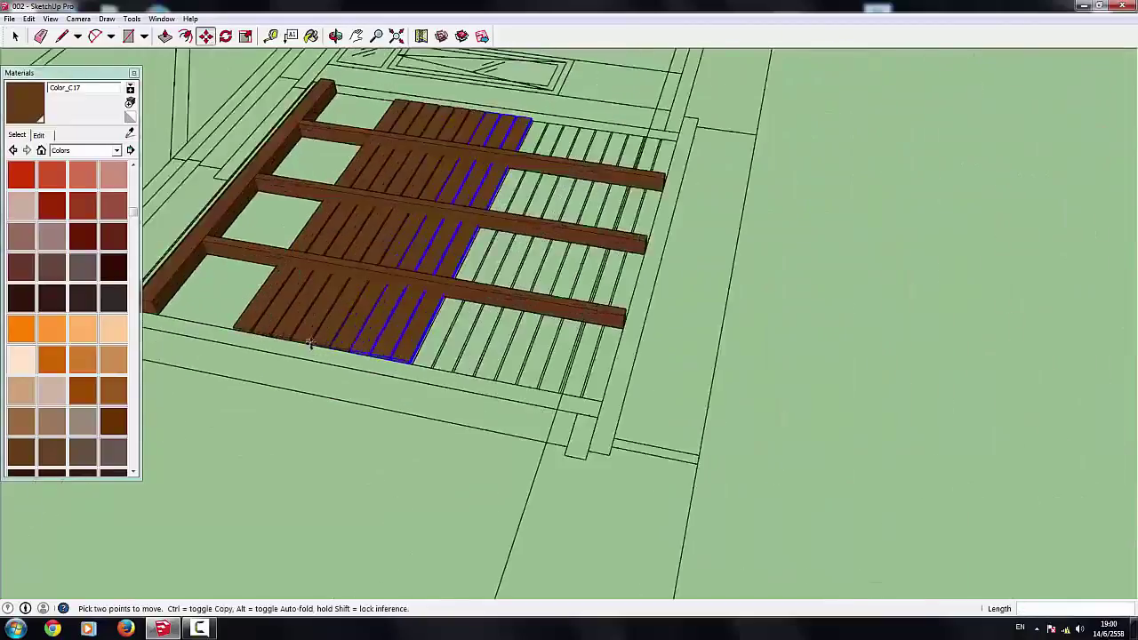
pyautogui.scroll(2, 313, 348)
pyautogui.scroll(3, 486, 396)
pyautogui.scroll(-3, 508, 399)
pyautogui.scroll(3, 471, 400)
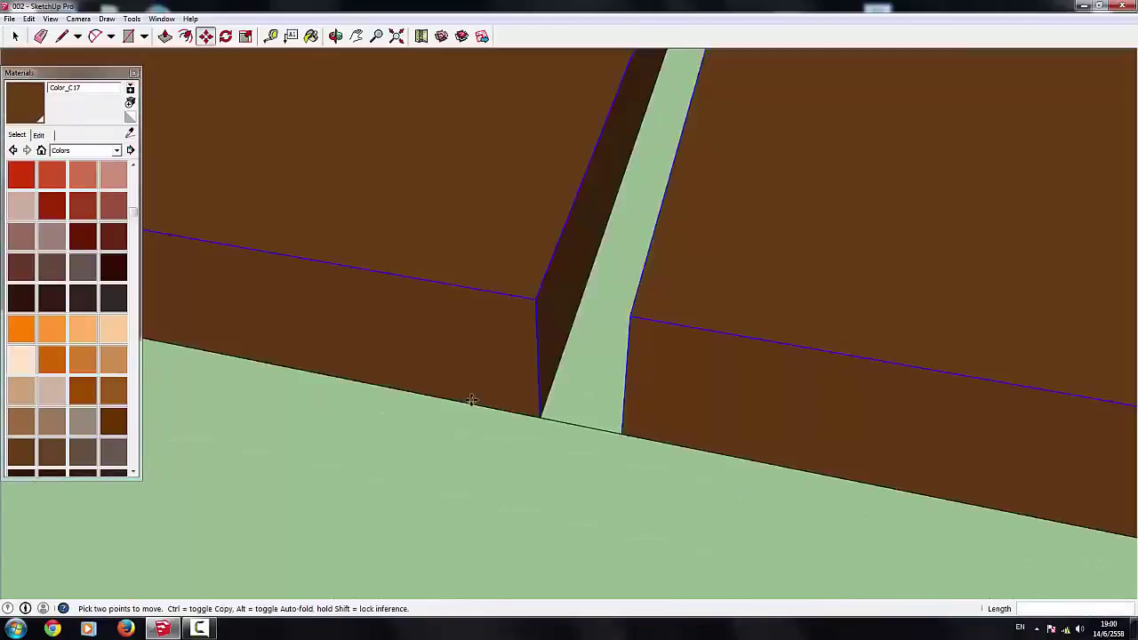
pyautogui.scroll(-4, 484, 430)
# Step: Keep copying the board sets further right across the deck under the beams
pyautogui.click(496, 418)
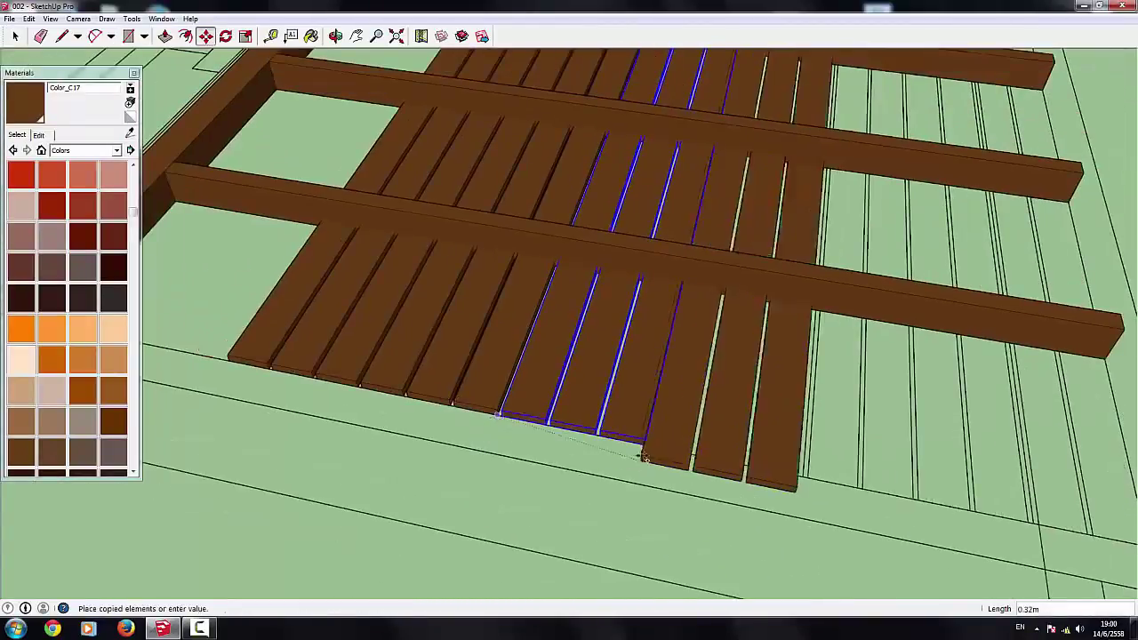
pyautogui.click(656, 448)
pyautogui.scroll(1, 663, 447)
pyautogui.scroll(2, 663, 448)
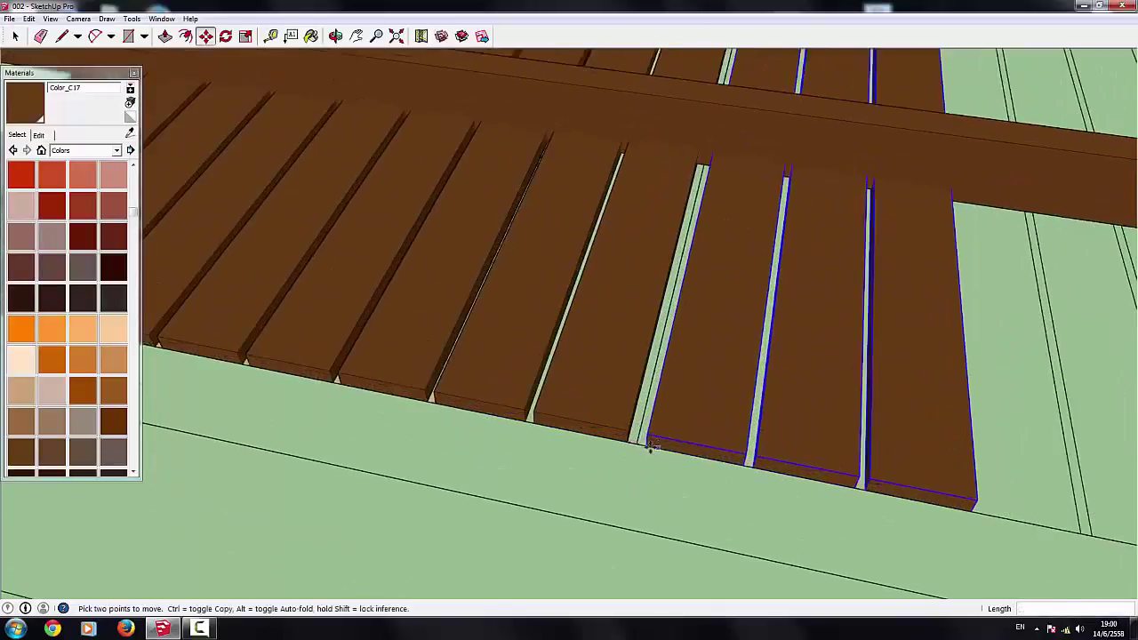
pyautogui.click(645, 446)
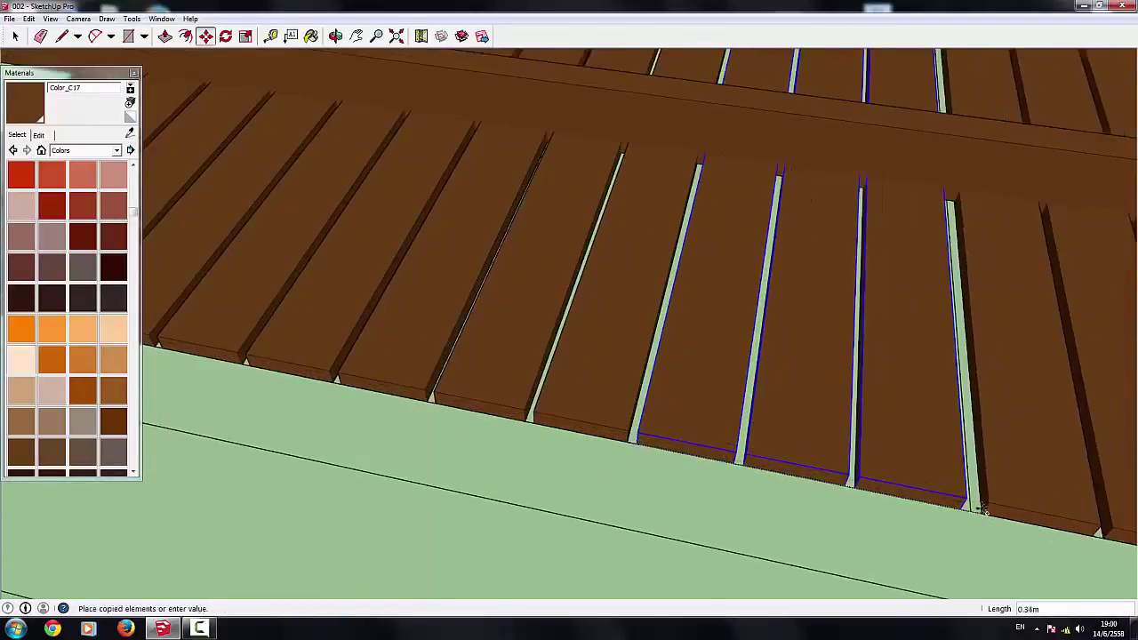
pyautogui.click(971, 509)
pyautogui.scroll(-3, 971, 509)
pyautogui.scroll(2, 755, 447)
pyautogui.scroll(2, 611, 426)
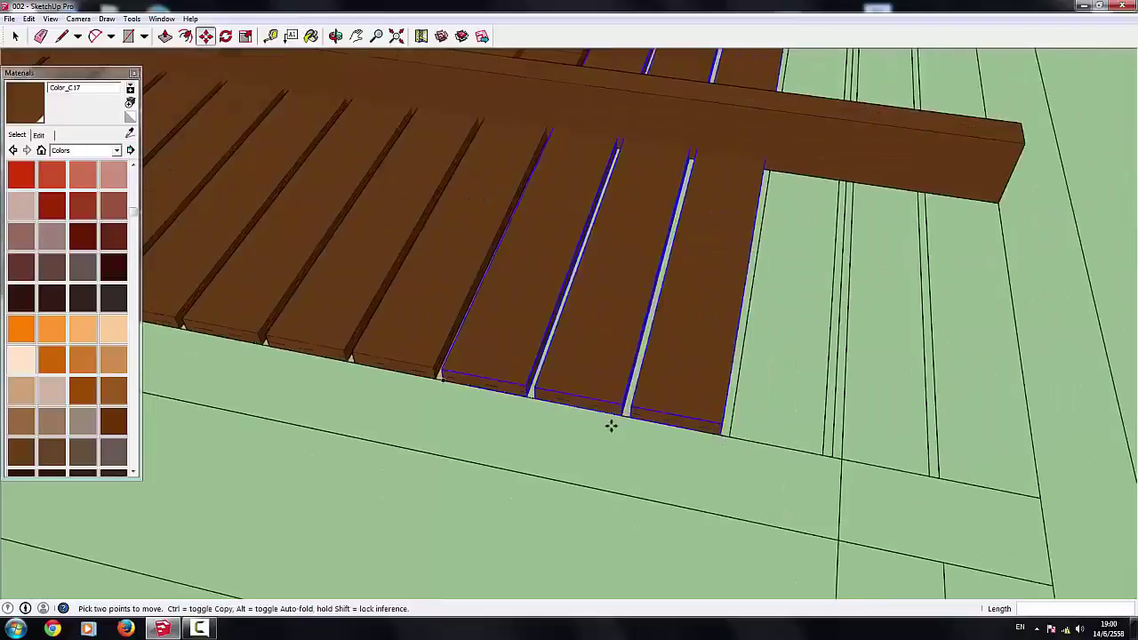
pyautogui.click(434, 378)
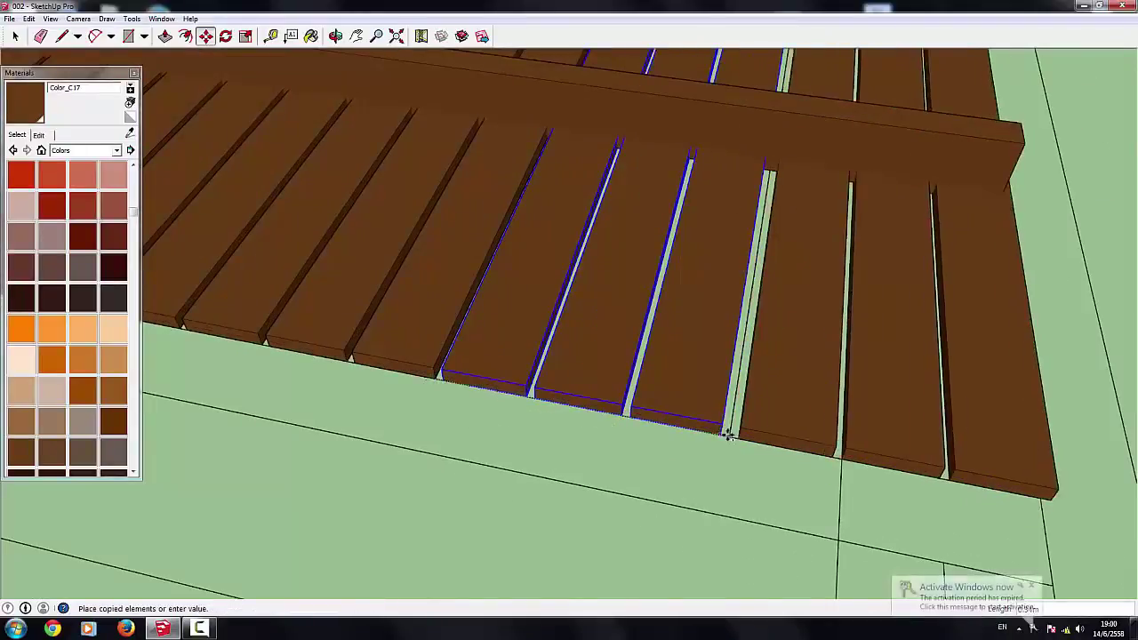
# Step: Place the final board set, then box-select the deck boards and group them
pyautogui.click(724, 435)
pyautogui.scroll(-4, 712, 436)
pyautogui.scroll(-4, 686, 440)
pyautogui.scroll(-3, 686, 439)
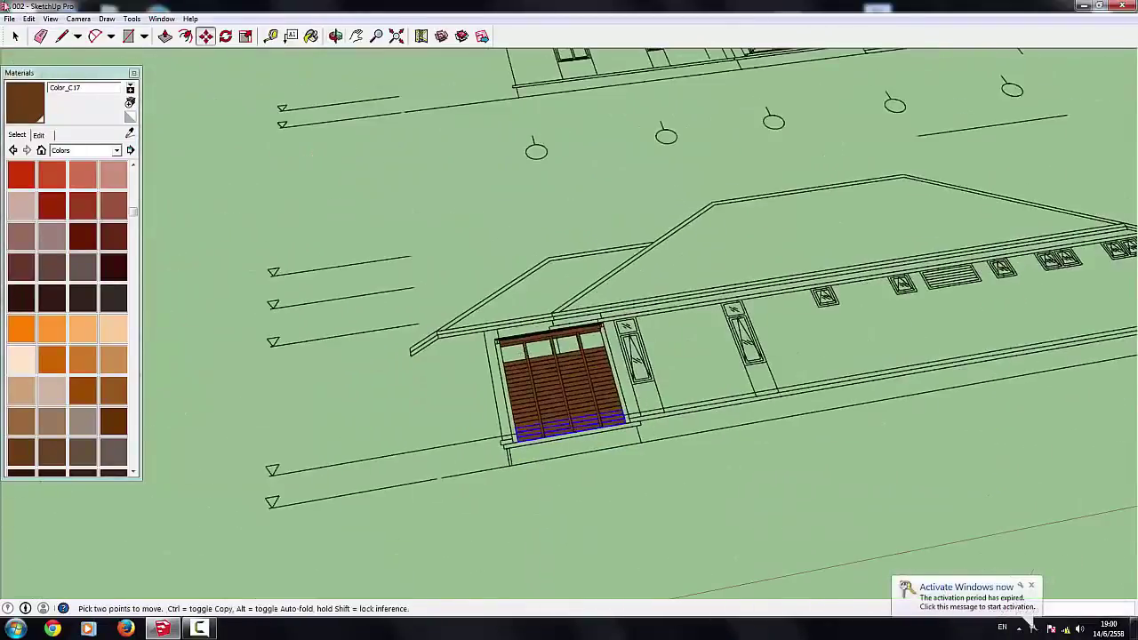
pyautogui.press('space')
pyautogui.moveTo(472, 314); pyautogui.dragTo(695, 520)
pyautogui.rightClick(579, 370)
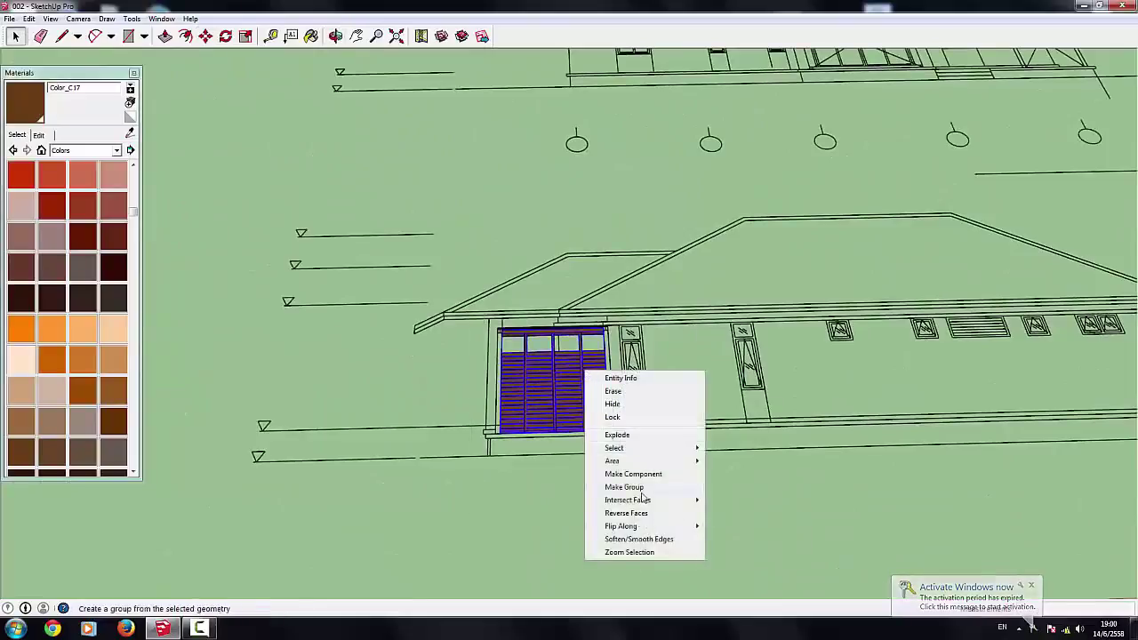
# Step: Rotate the grouped deck 90° about its corner so it stands upright
pyautogui.moveTo(623, 409)
pyautogui.mouseDown(button='middle')
pyautogui.moveTo(771, 363)
pyautogui.moveTo(546, 452)
pyautogui.moveTo(139, 12)
pyautogui.mouseUp(button='middle')
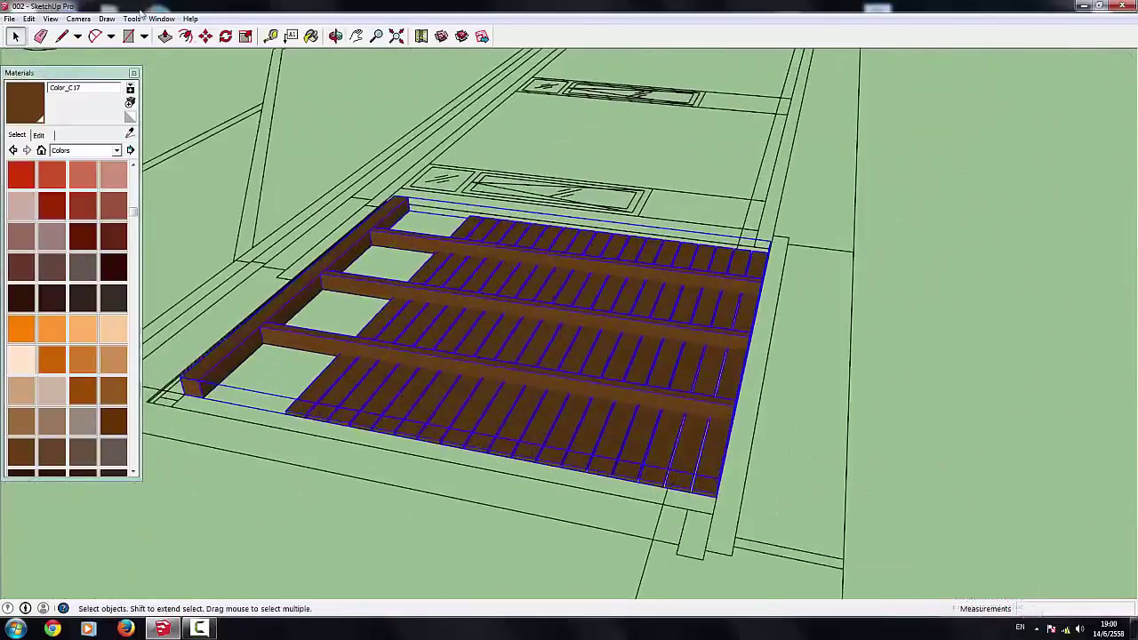
pyautogui.click(226, 35)
pyautogui.moveTo(649, 511); pyautogui.dragTo(637, 478, button='middle')
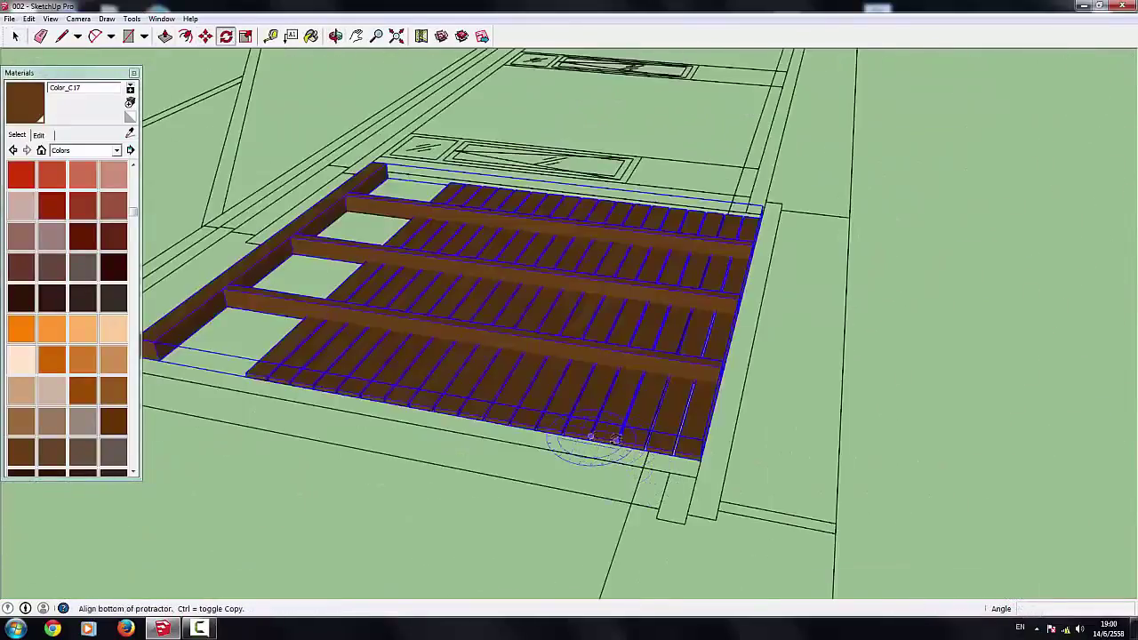
pyautogui.moveTo(614, 438); pyautogui.dragTo(338, 492, button='middle')
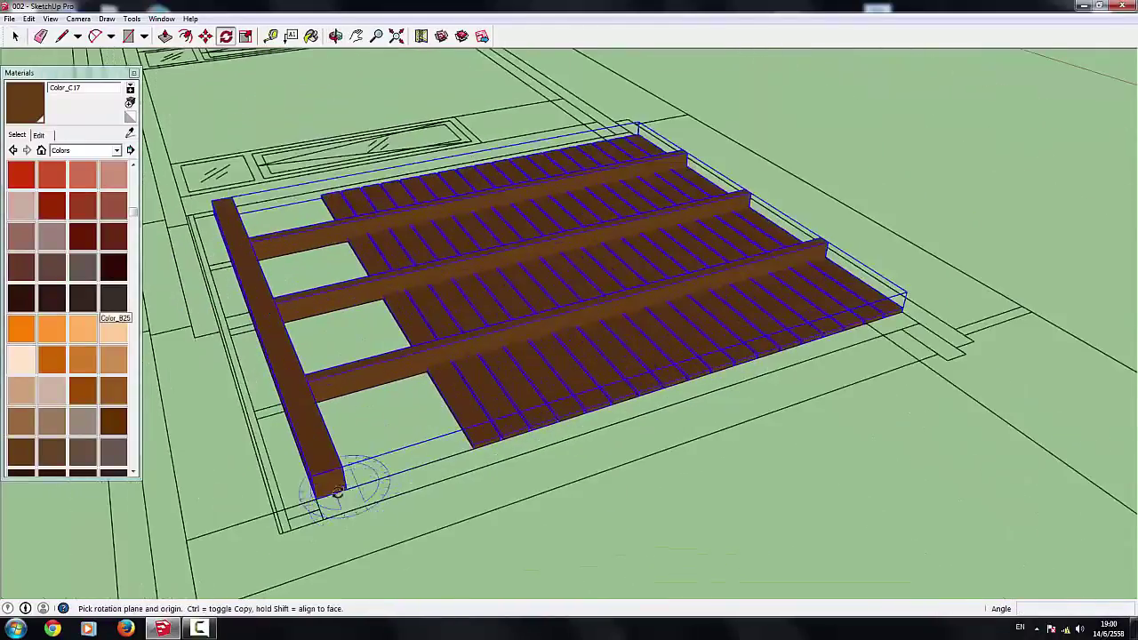
pyautogui.click(339, 469)
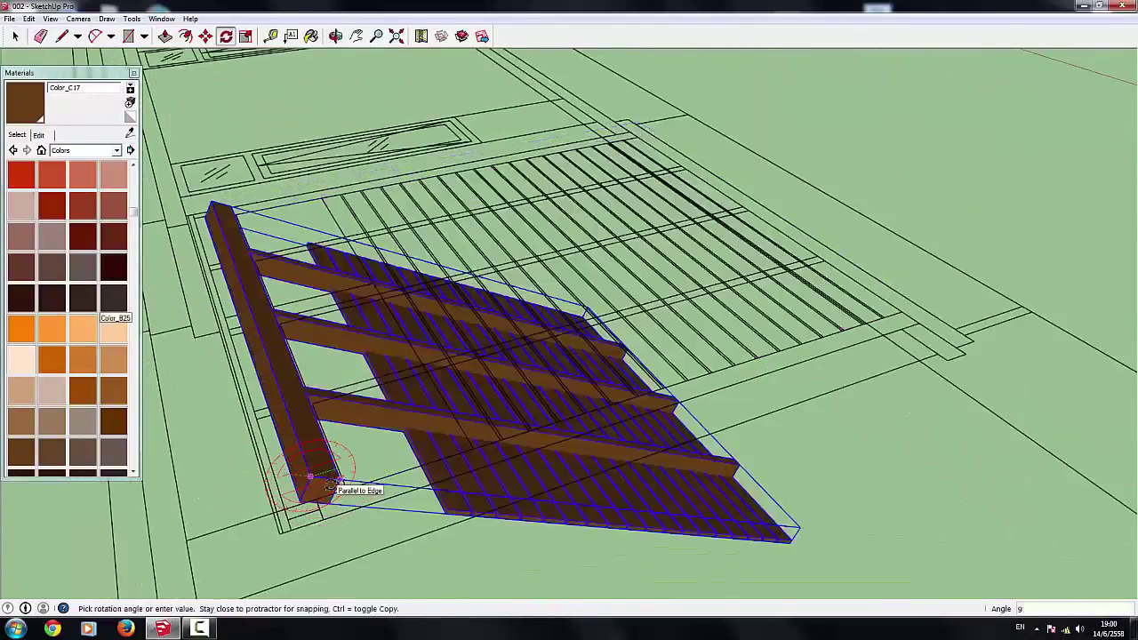
pyautogui.click(331, 486)
pyautogui.moveTo(344, 457); pyautogui.dragTo(250, 51, button='middle')
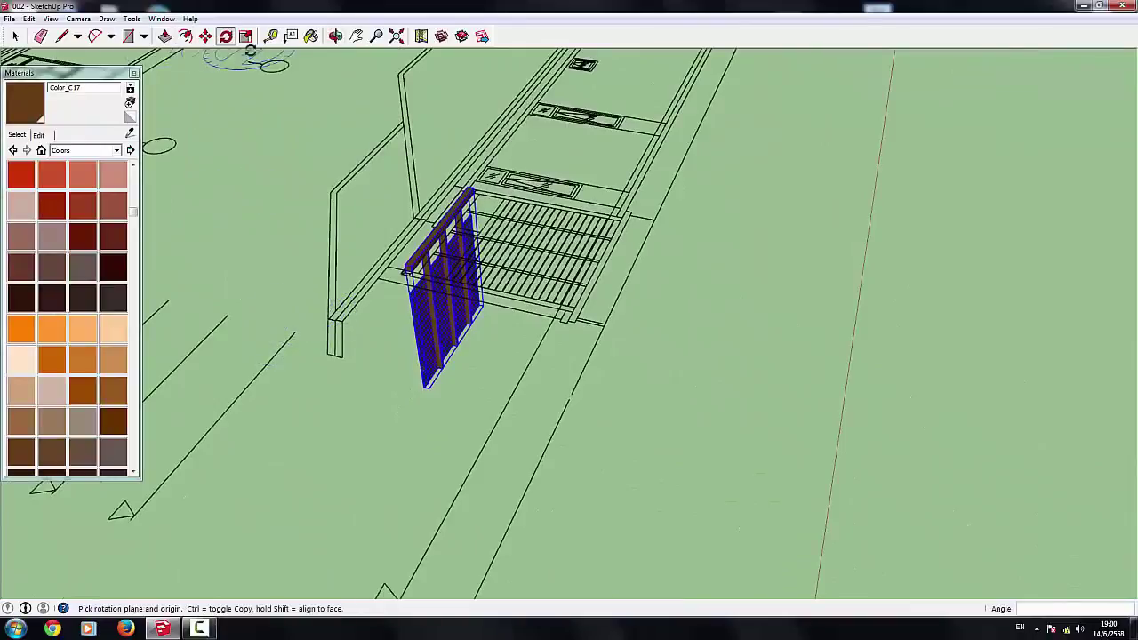
# Step: Turn the upright slatted panel a quarter turn (90°)
pyautogui.click(406, 320)
pyautogui.scroll(-3, 407, 320)
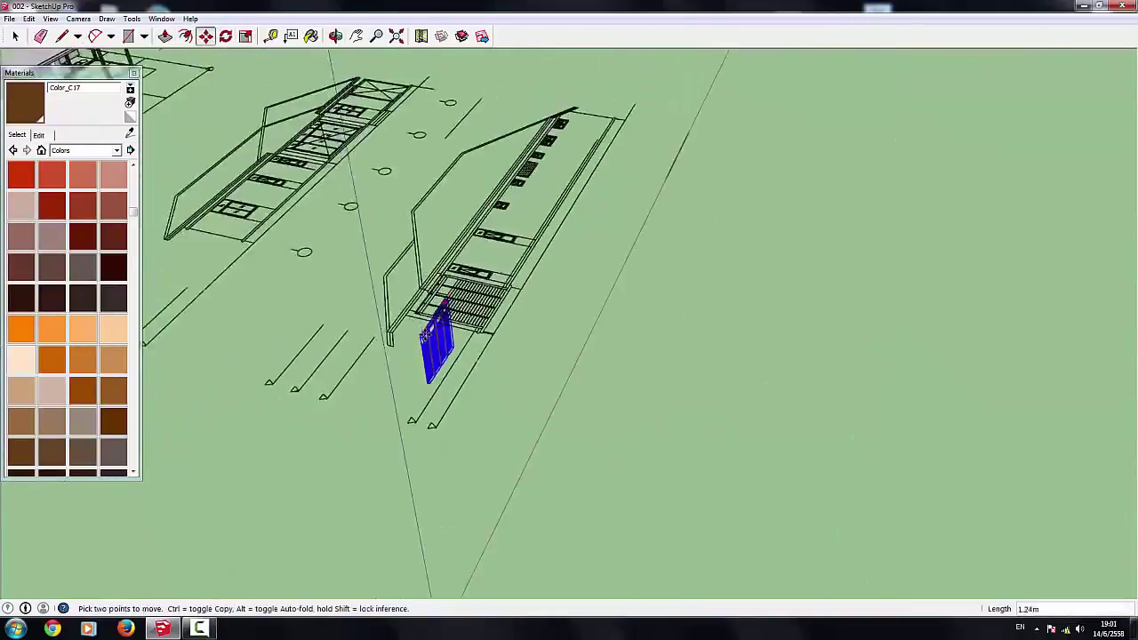
pyautogui.scroll(-2, 406, 321)
pyautogui.scroll(2, 811, 84)
pyautogui.scroll(3, 811, 85)
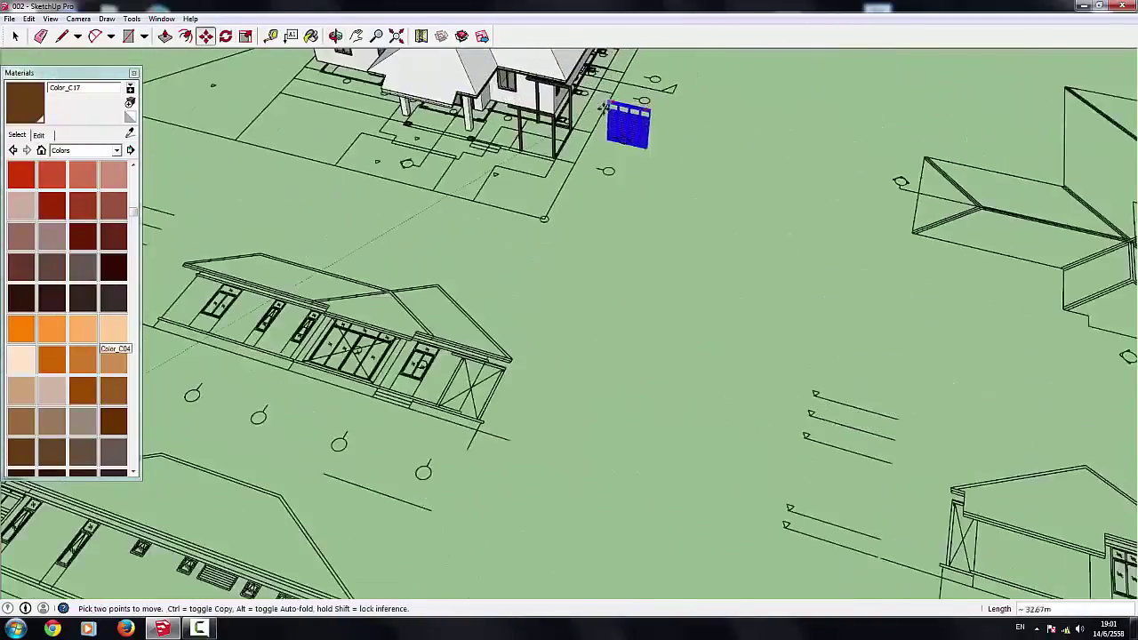
pyautogui.scroll(2, 614, 111)
pyautogui.click(225, 35)
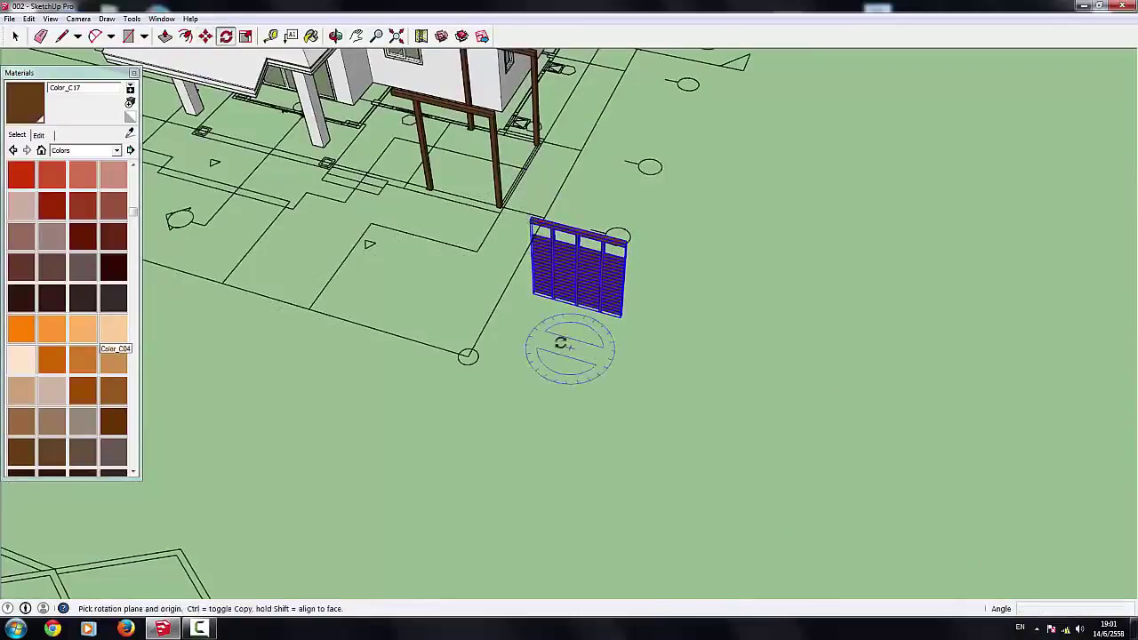
pyautogui.click(558, 338)
pyautogui.click(612, 351)
pyautogui.click(581, 285)
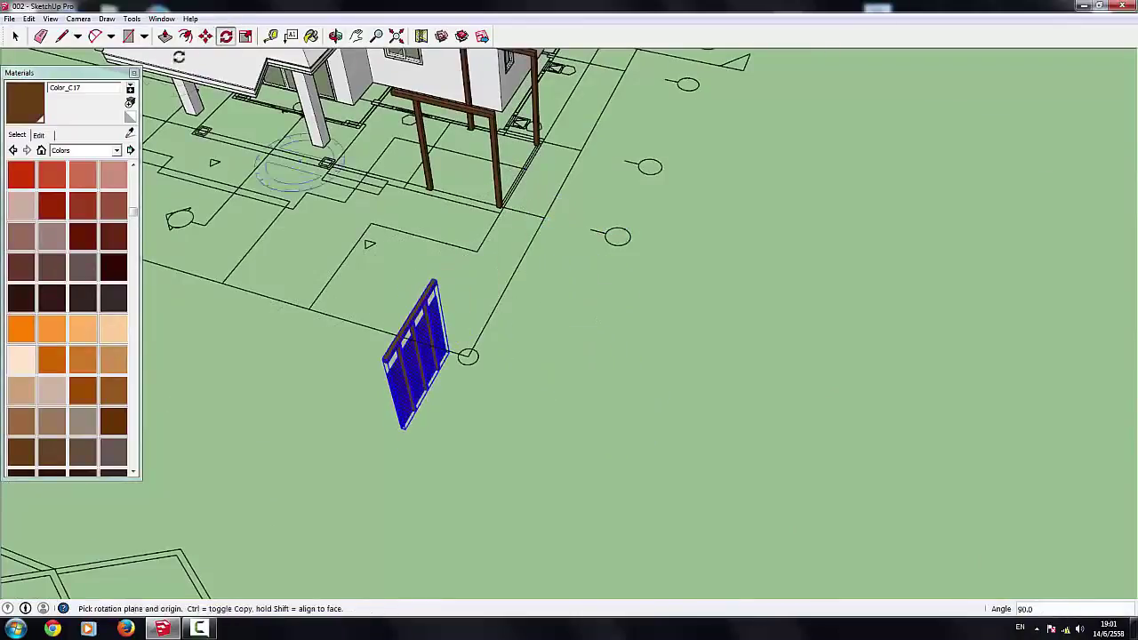
# Step: Move the panel into place at the corner of the post frame, then deselect it
pyautogui.press('m')
pyautogui.moveTo(388, 360); pyautogui.dragTo(484, 133)
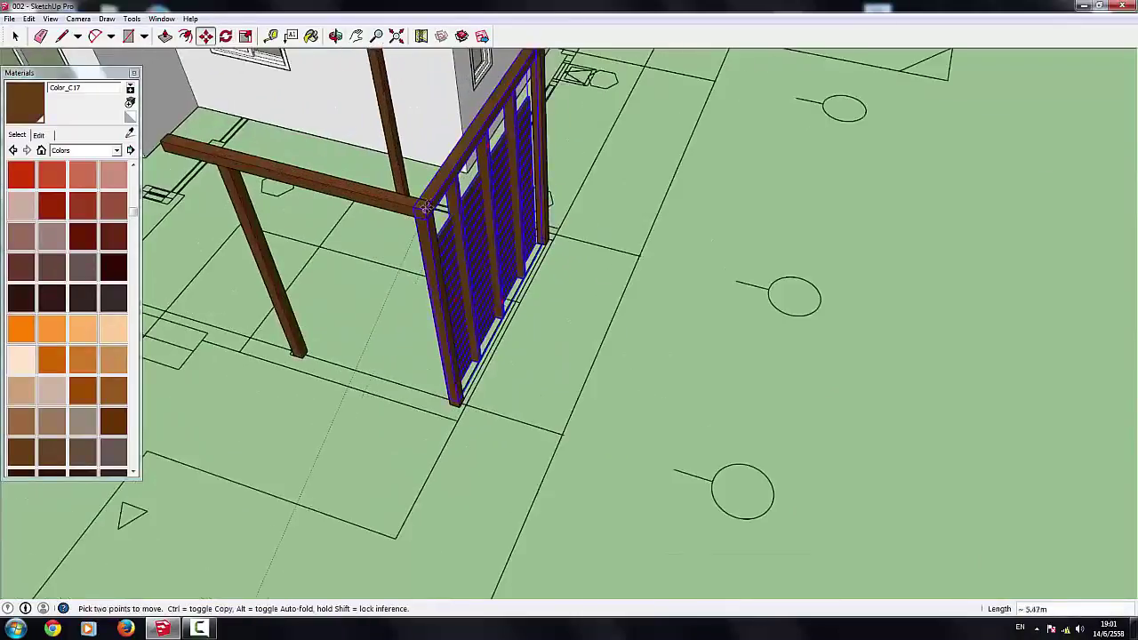
pyautogui.moveTo(485, 133)
pyautogui.mouseDown(button='middle')
pyautogui.moveTo(509, 252)
pyautogui.moveTo(625, 381)
pyautogui.moveTo(579, 363)
pyautogui.moveTo(551, 161)
pyautogui.moveTo(435, 107)
pyautogui.moveTo(666, 229)
pyautogui.moveTo(569, 178)
pyautogui.mouseUp(button='middle')
pyautogui.press('space')
pyautogui.click(643, 380)
pyautogui.scroll(3, 665, 229)
# Step: Inside the post frame group, push/pull the top beam's end until it meets the front beam
pyautogui.scroll(5, 517, 133)
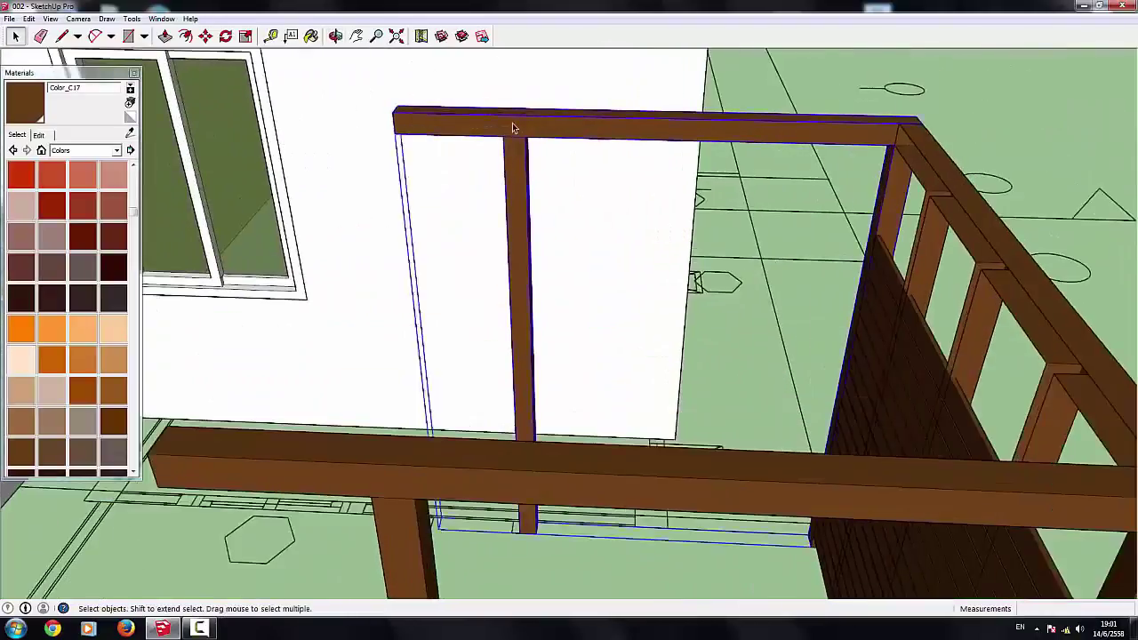
pyautogui.doubleClick(516, 133)
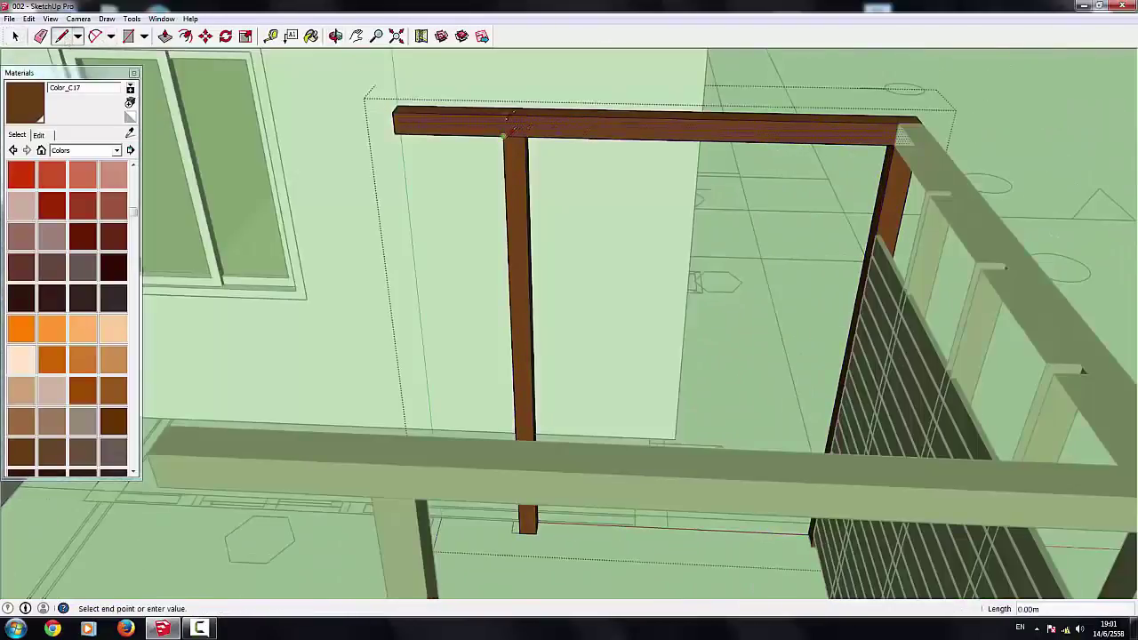
pyautogui.press('space')
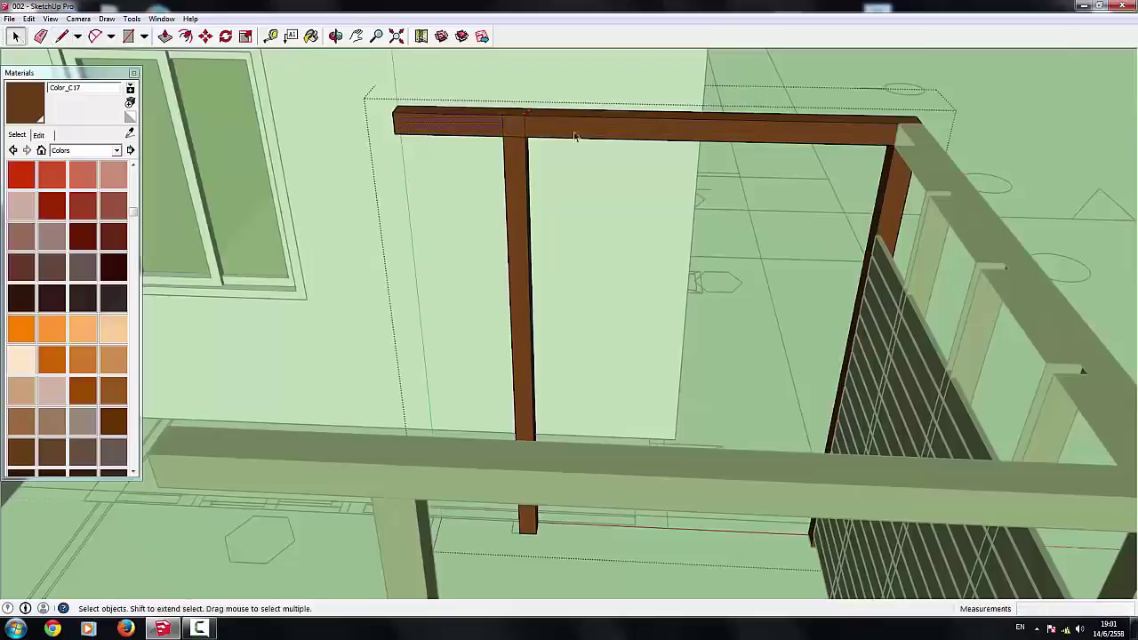
pyautogui.moveTo(578, 135)
pyautogui.mouseDown(button='middle')
pyautogui.moveTo(521, 119)
pyautogui.moveTo(462, 133)
pyautogui.mouseUp(button='middle')
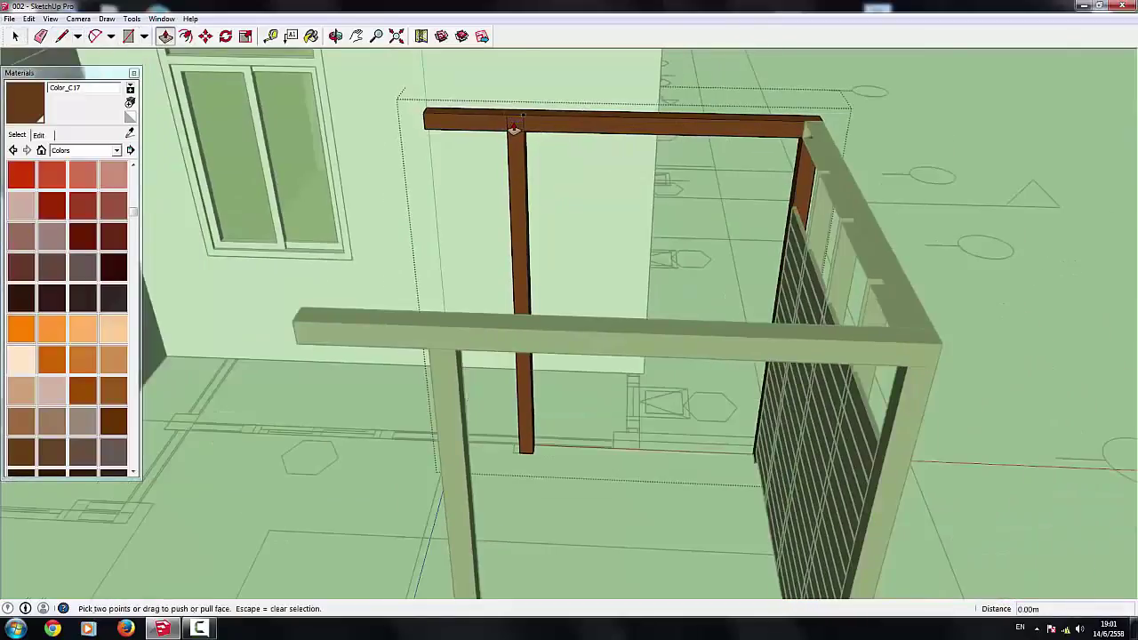
pyautogui.moveTo(514, 129)
pyautogui.mouseDown()
pyautogui.moveTo(454, 329)
pyautogui.moveTo(305, 318)
pyautogui.mouseUp()
pyautogui.moveTo(305, 321)
pyautogui.mouseDown(button='middle')
pyautogui.moveTo(299, 346)
pyautogui.moveTo(362, 239)
pyautogui.mouseUp(button='middle')
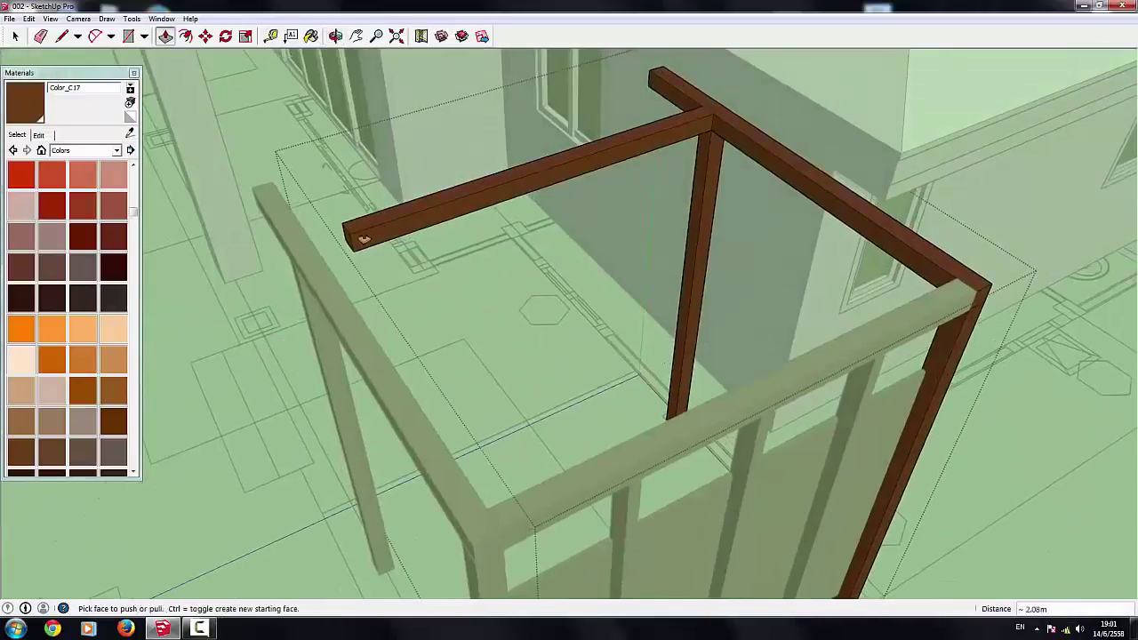
pyautogui.moveTo(351, 245); pyautogui.dragTo(311, 258)
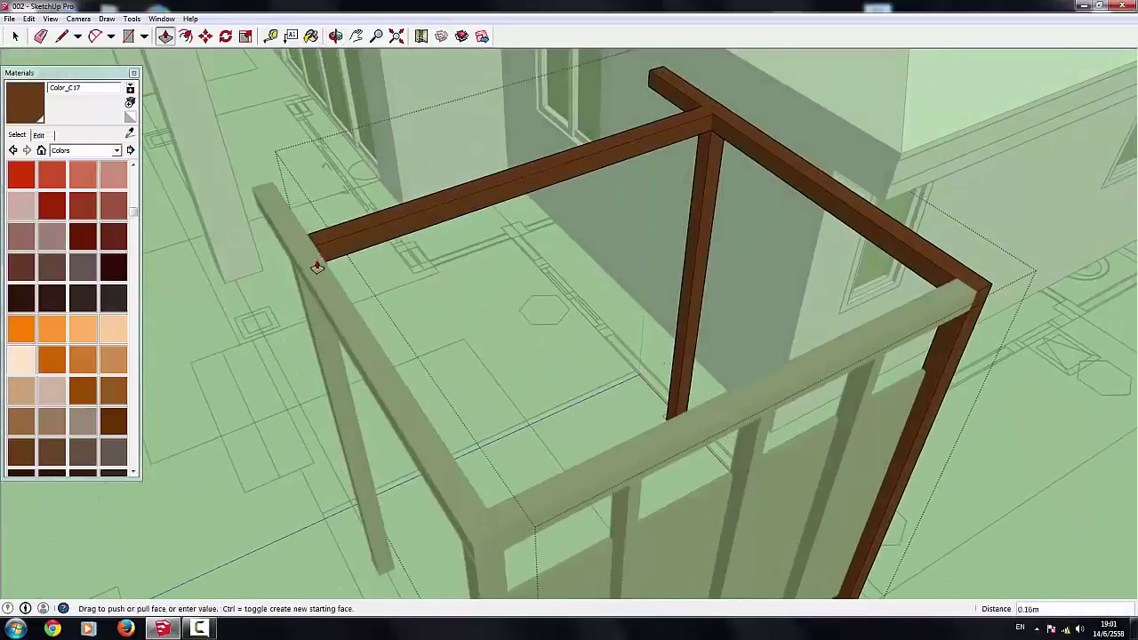
pyautogui.scroll(-3, 399, 241)
# Step: Orbit and zoom out to view the whole house with the lengthened beam
pyautogui.press('space')
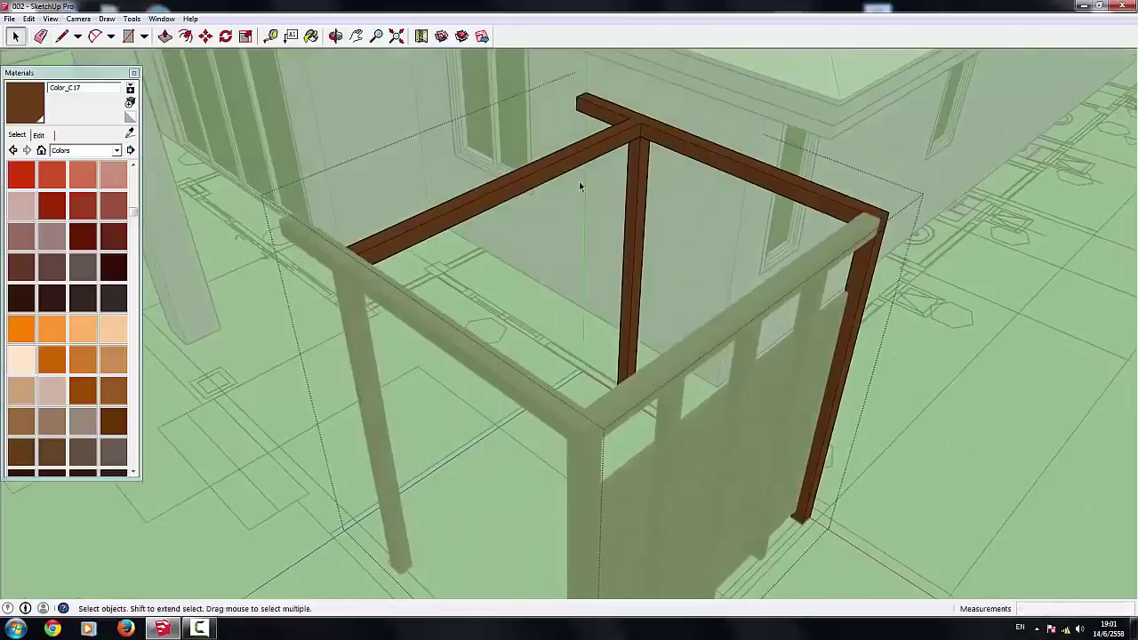
pyautogui.scroll(-3, 771, 475)
pyautogui.scroll(-5, 772, 475)
pyautogui.moveTo(771, 475); pyautogui.dragTo(676, 242, button='middle')
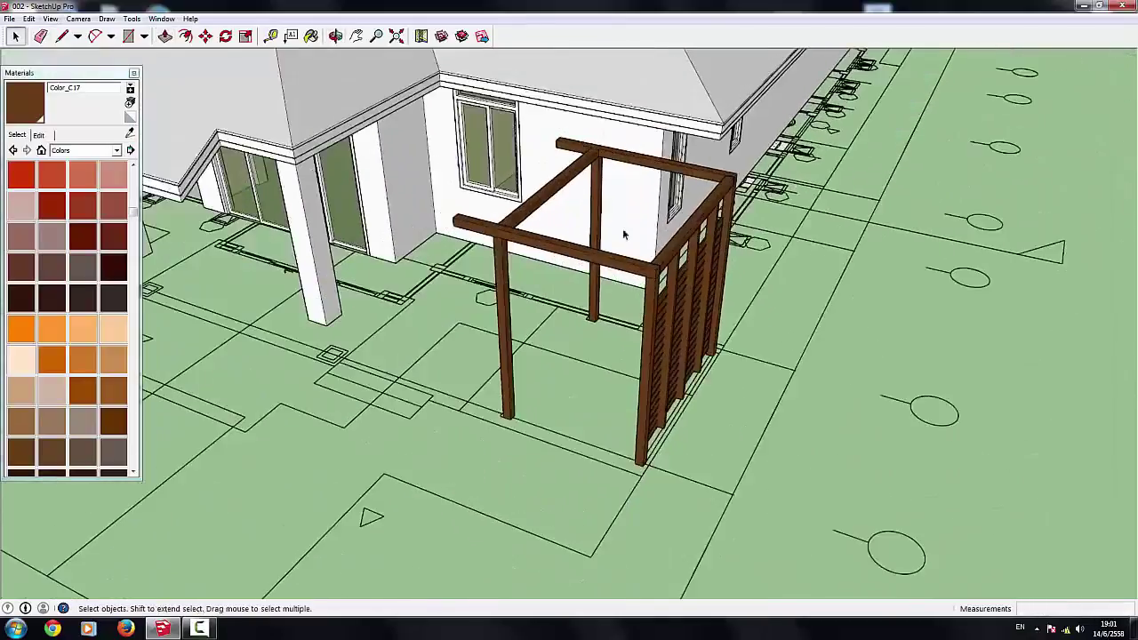
pyautogui.scroll(2, 676, 242)
pyautogui.scroll(2, 623, 294)
pyautogui.scroll(-2, 575, 315)
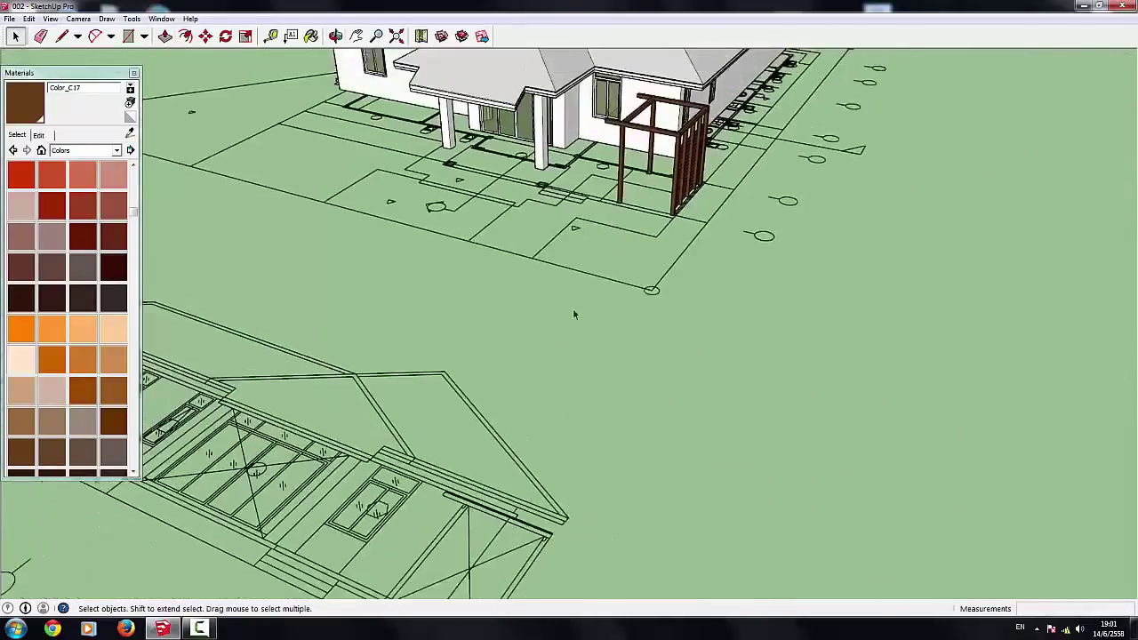
pyautogui.scroll(2, 728, 78)
pyautogui.scroll(5, 727, 78)
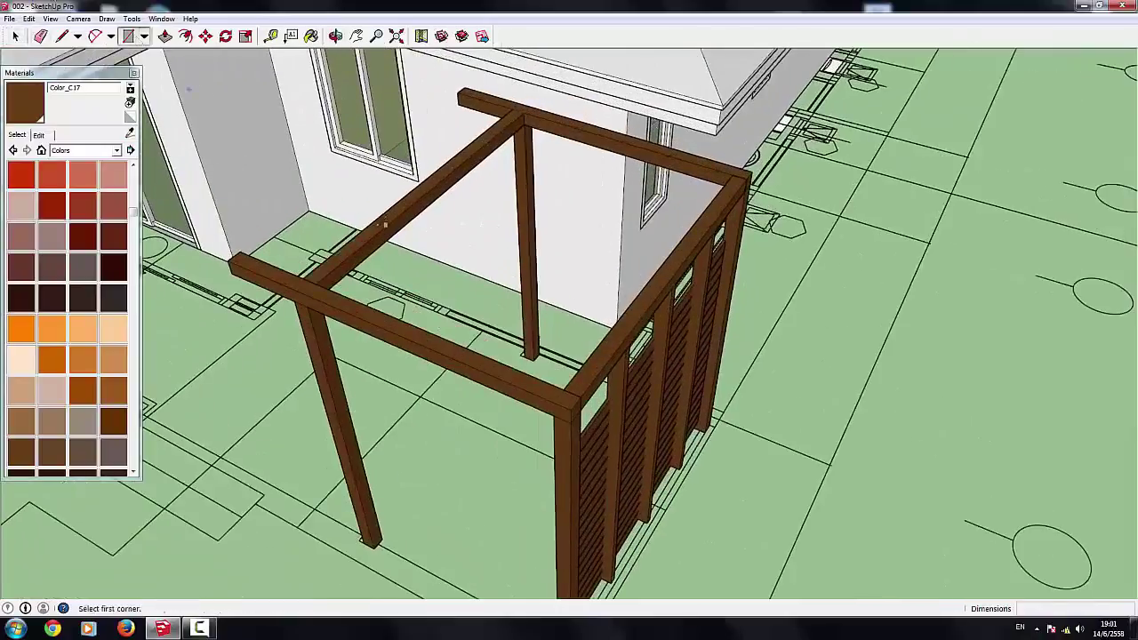
# Step: Draw a rectangle across the front beam top and push/pull it up into a thin slab
pyautogui.moveTo(386, 225); pyautogui.dragTo(320, 441, button='middle')
pyautogui.click(301, 376)
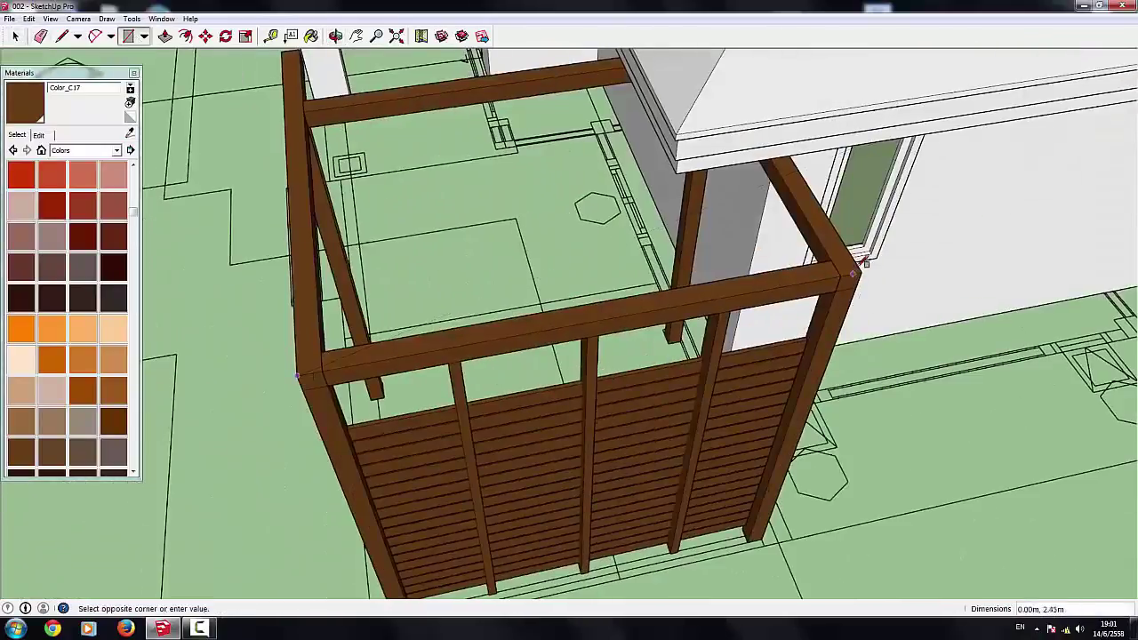
pyautogui.click(836, 258)
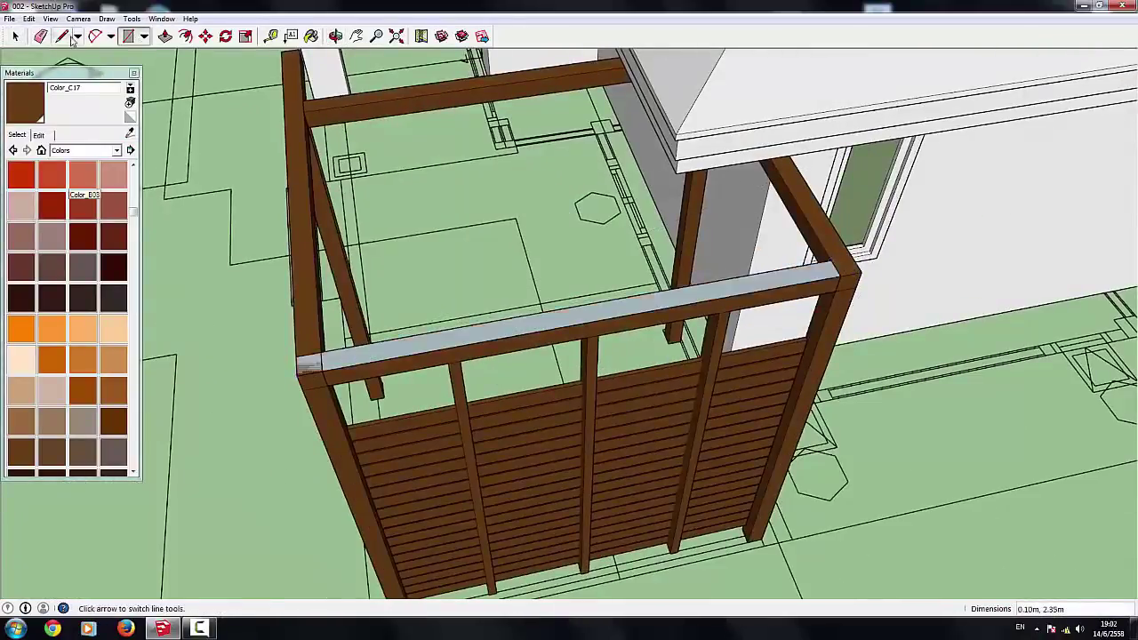
pyautogui.click(166, 36)
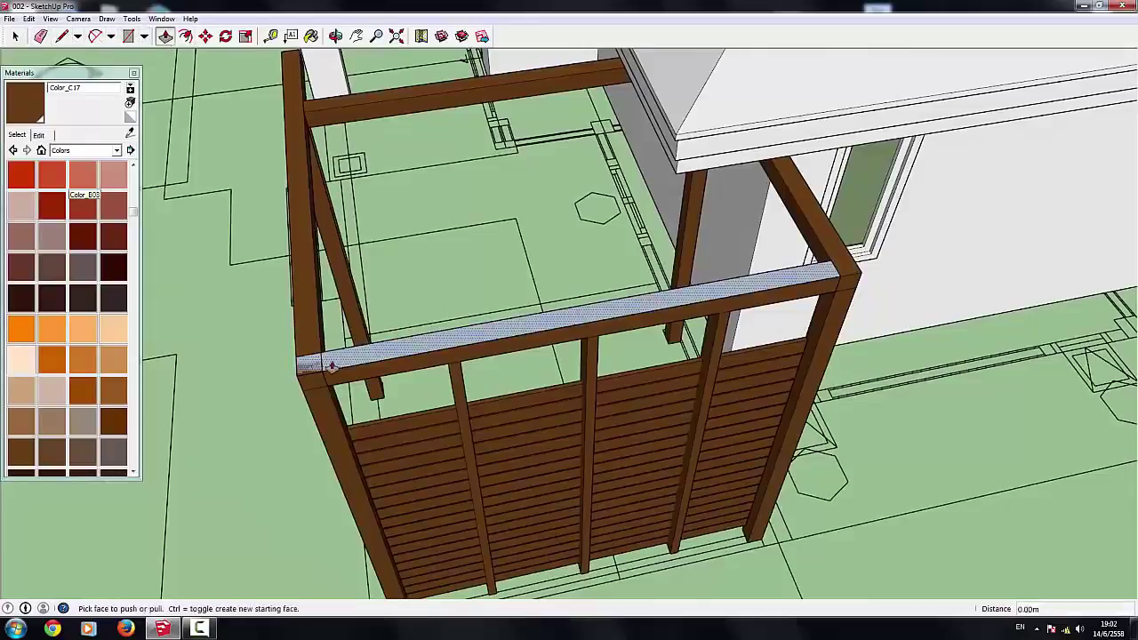
pyautogui.moveTo(307, 360); pyautogui.dragTo(325, 339)
pyautogui.click(325, 339)
# Step: Stretch the slab's end 0.10 m past the beam, then select the new top beam
pyautogui.scroll(-3, 326, 339)
pyautogui.moveTo(437, 315); pyautogui.dragTo(877, 338, button='middle')
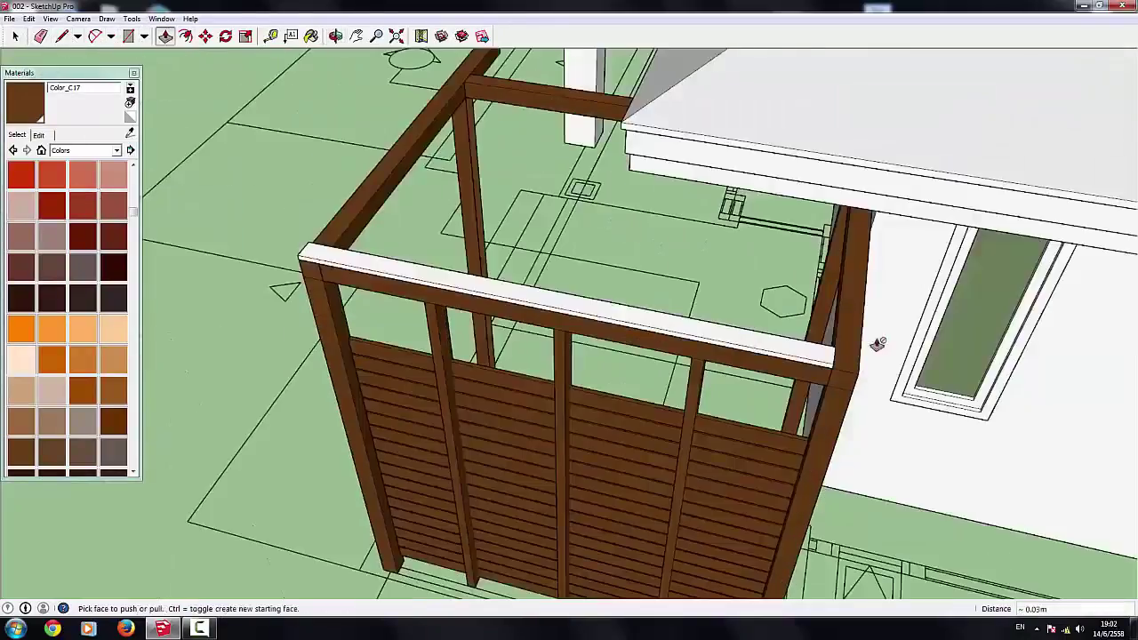
pyautogui.scroll(3, 877, 406)
pyautogui.moveTo(877, 407); pyautogui.dragTo(774, 442, button='middle')
pyautogui.moveTo(773, 442)
pyautogui.mouseDown()
pyautogui.moveTo(834, 474)
pyautogui.moveTo(829, 452)
pyautogui.mouseUp()
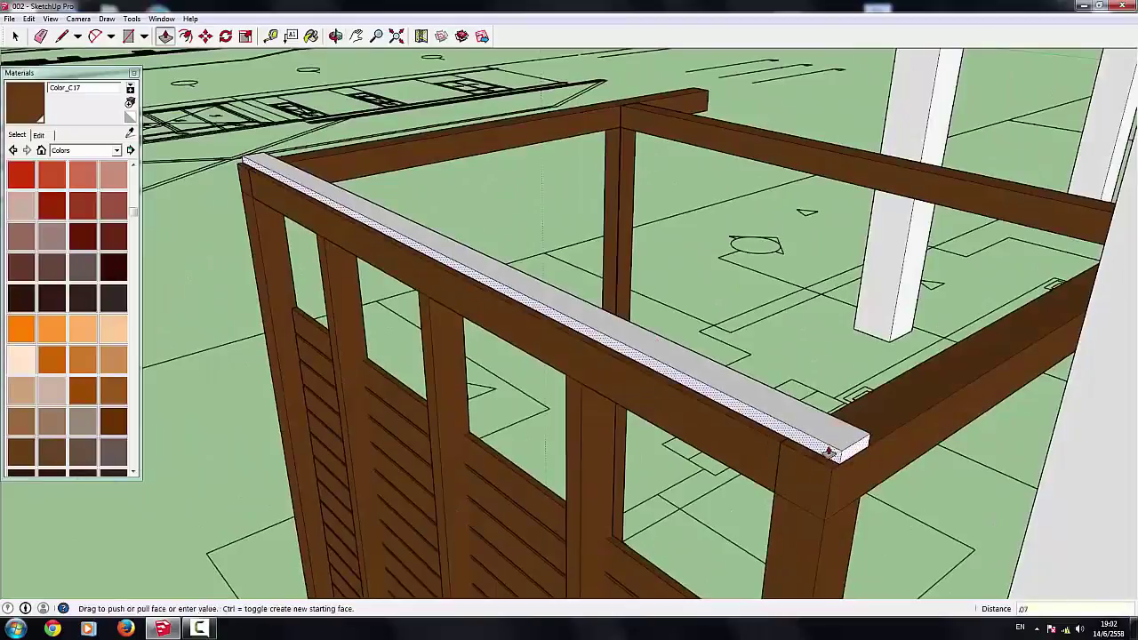
pyautogui.scroll(-3, 829, 452)
pyautogui.press('space')
pyautogui.moveTo(830, 452)
pyautogui.mouseDown(button='middle')
pyautogui.moveTo(296, 164)
pyautogui.moveTo(136, 392)
pyautogui.mouseUp(button='middle')
pyautogui.click(296, 164)
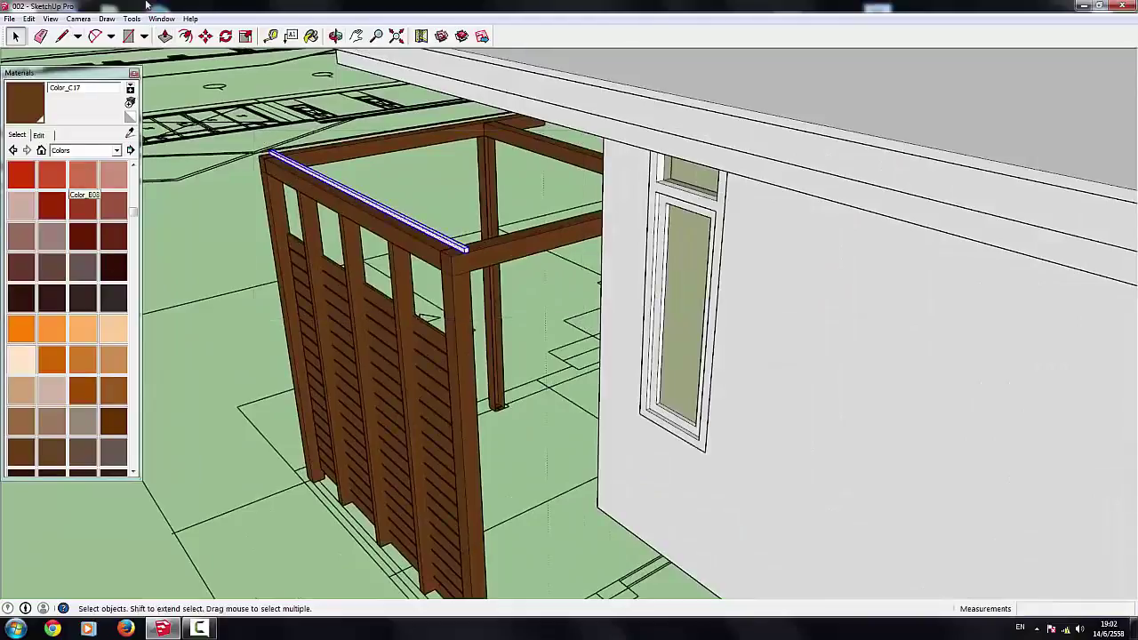
# Step: Copy the selected beam 0.2 along the frame as the first rafter
pyautogui.rightClick(333, 197)
pyautogui.press('Escape')
pyautogui.press('m')
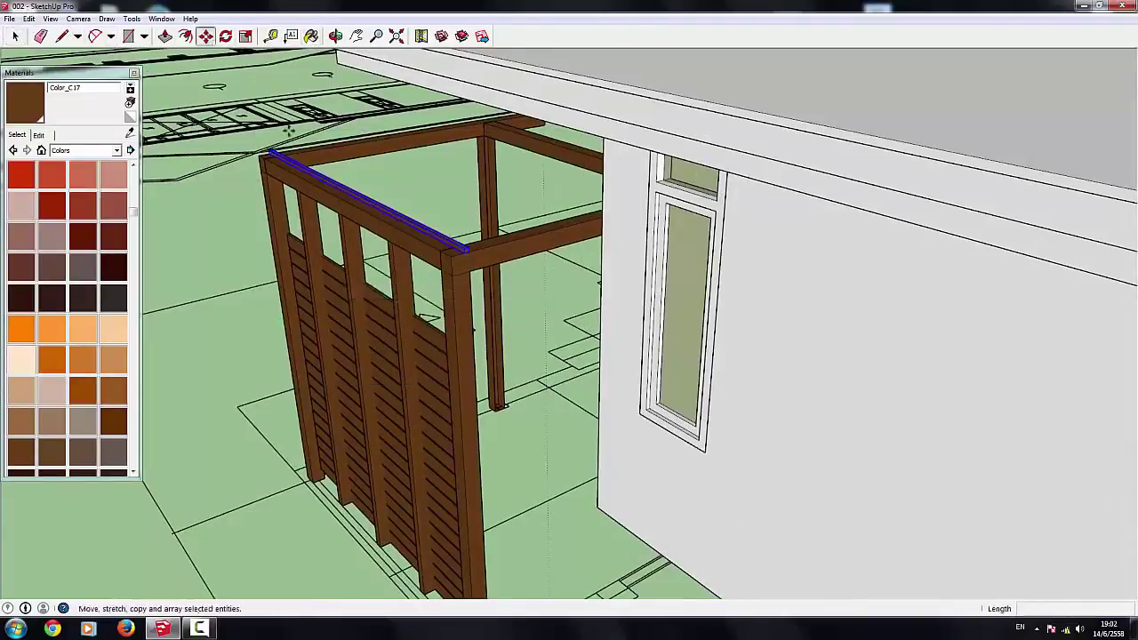
pyautogui.click(548, 244)
pyautogui.scroll(2, 449, 253)
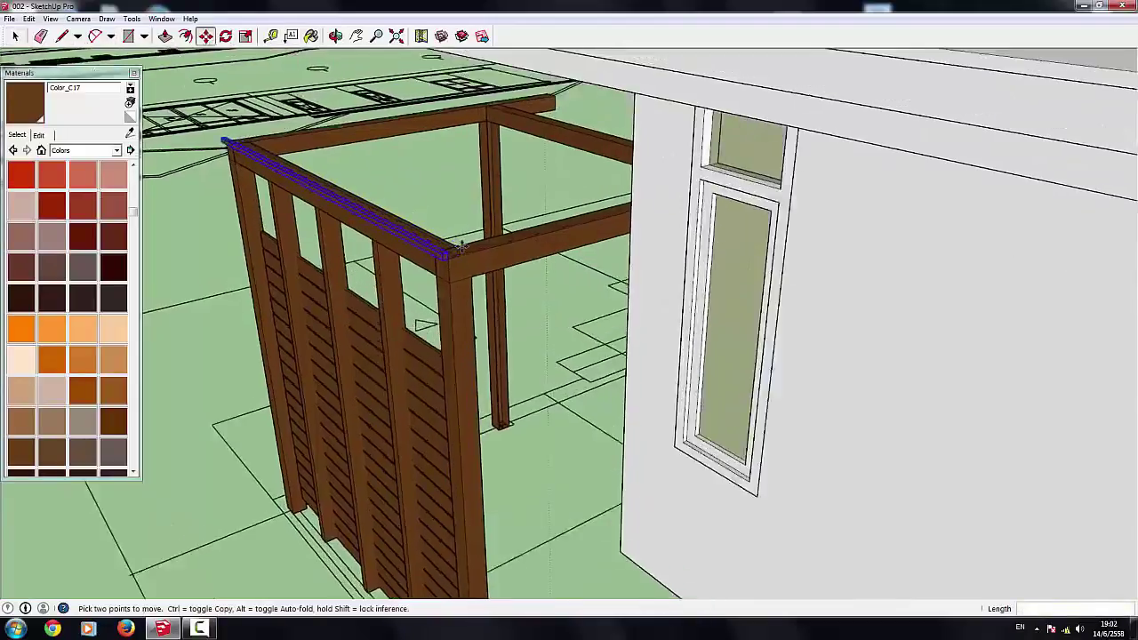
pyautogui.scroll(3, 436, 256)
pyautogui.press('ctrl')
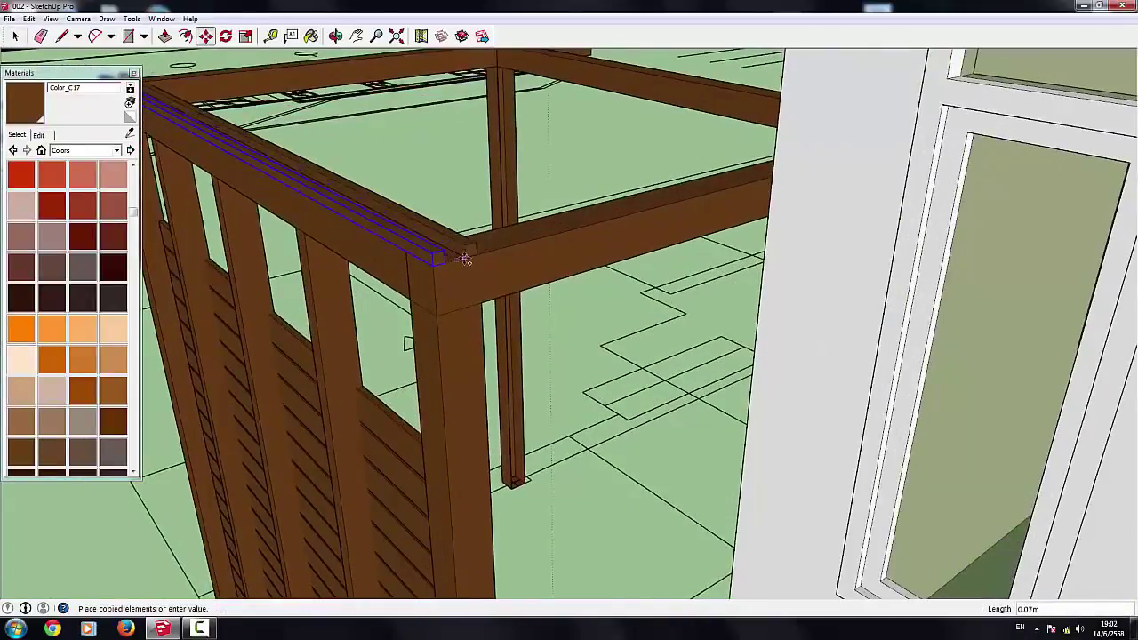
pyautogui.write('.2')
pyautogui.press('Return')
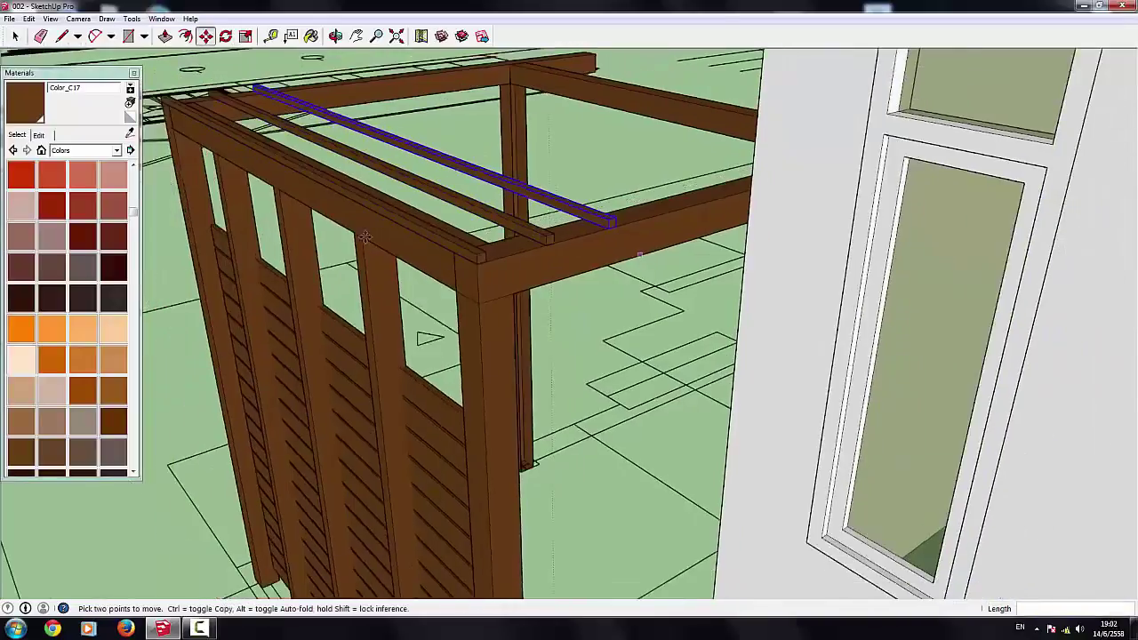
pyautogui.moveTo(444, 260); pyautogui.dragTo(431, 303, button='middle')
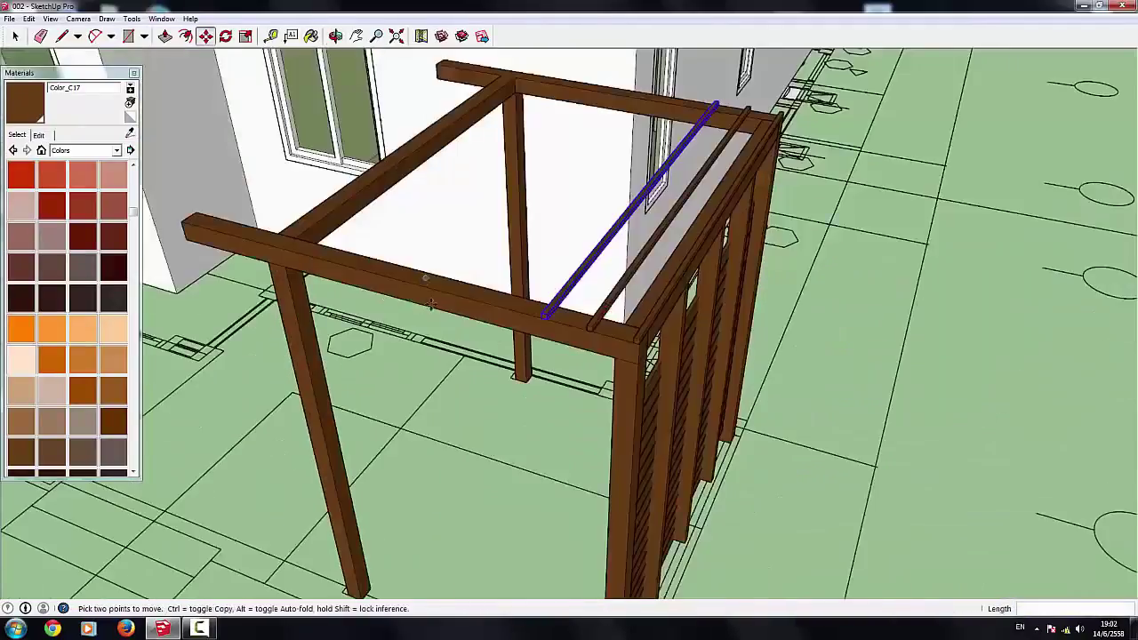
pyautogui.scroll(2, 431, 303)
# Step: Place further rafter copies along the front beam
pyautogui.keyDown('ctrl'); pyautogui.click(587, 322); pyautogui.keyUp('ctrl')
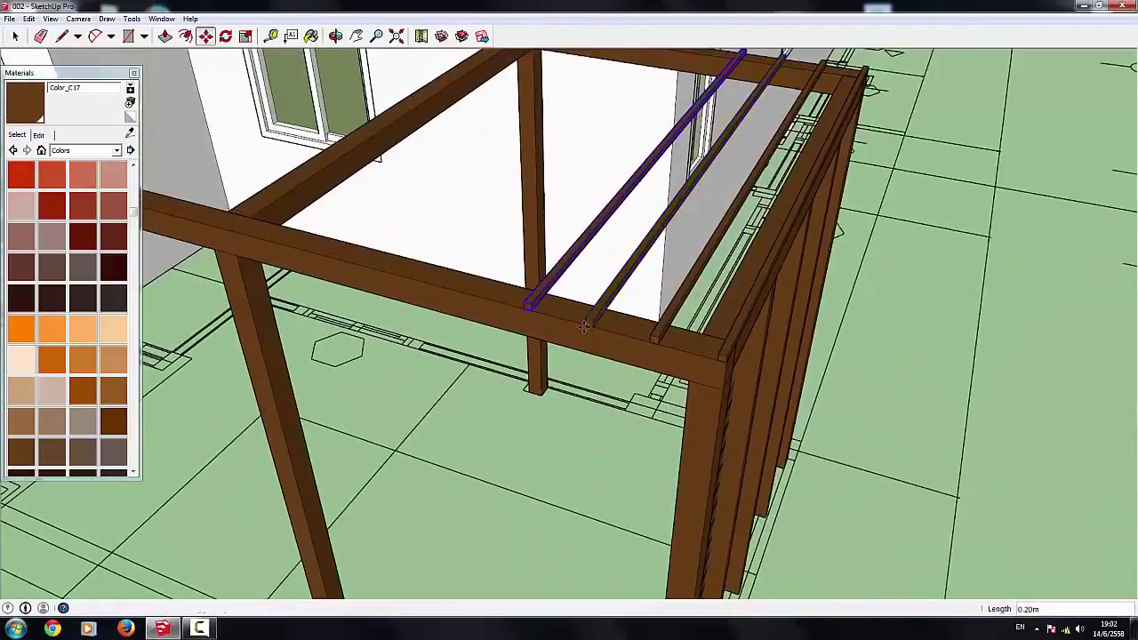
pyautogui.scroll(-3, 521, 313)
pyautogui.click(444, 277)
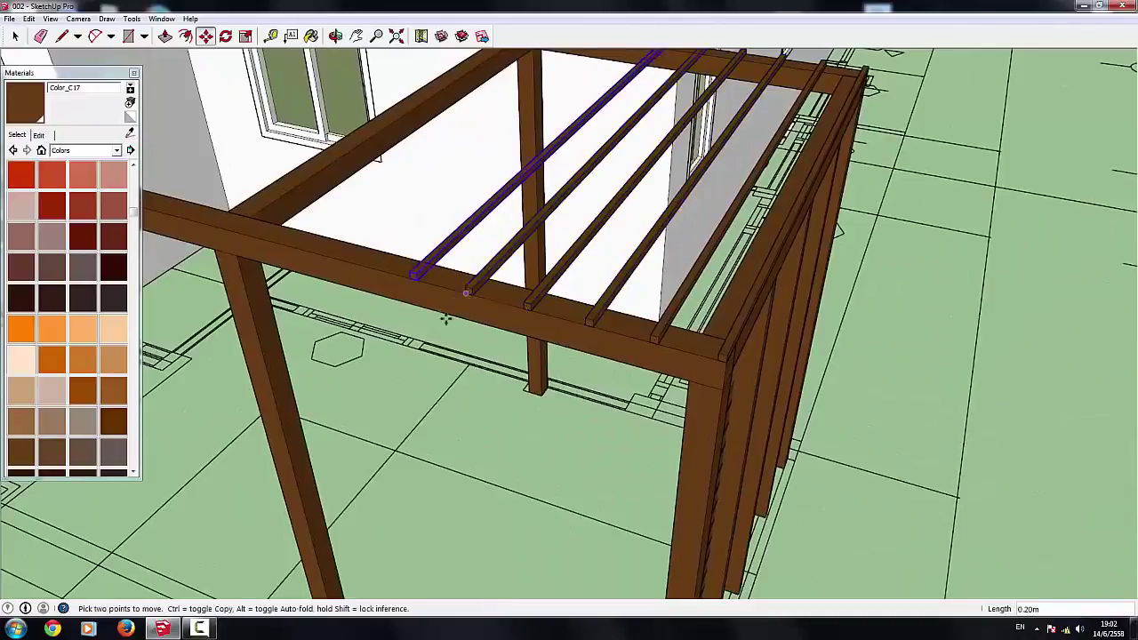
pyautogui.scroll(3, 403, 231)
pyautogui.click(462, 297)
pyautogui.scroll(-3, 463, 297)
pyautogui.scroll(3, 405, 294)
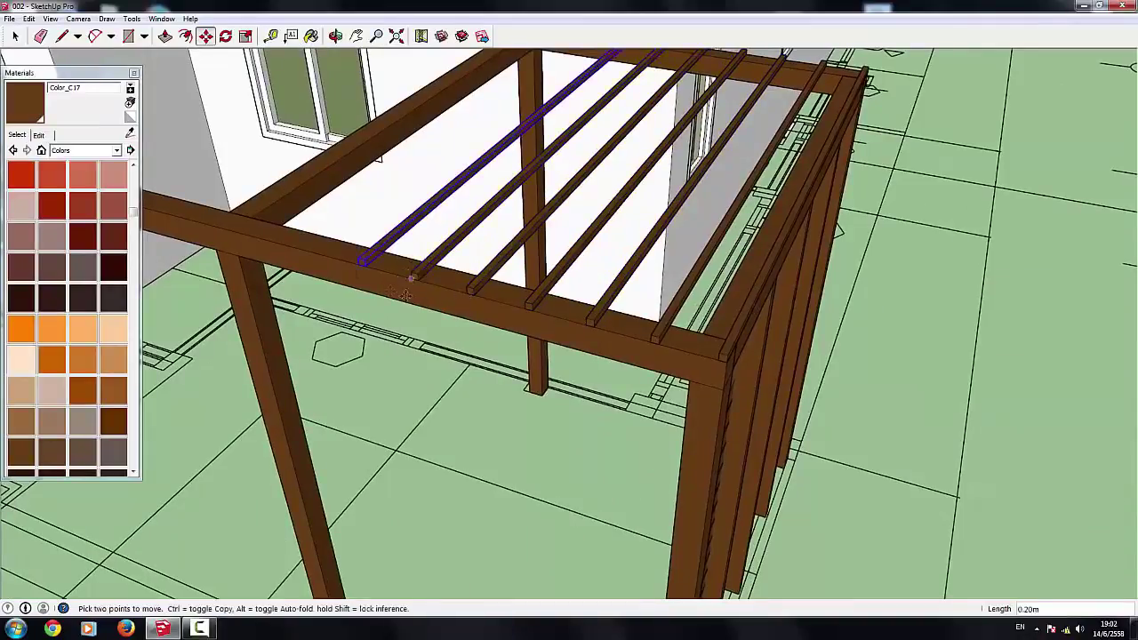
# Step: Add more rafters to the selection and copy three rafters toward the beam's end
pyautogui.press('space')
pyautogui.keyDown('ctrl'); pyautogui.click(420, 274); pyautogui.keyUp('ctrl')
pyautogui.press('m')
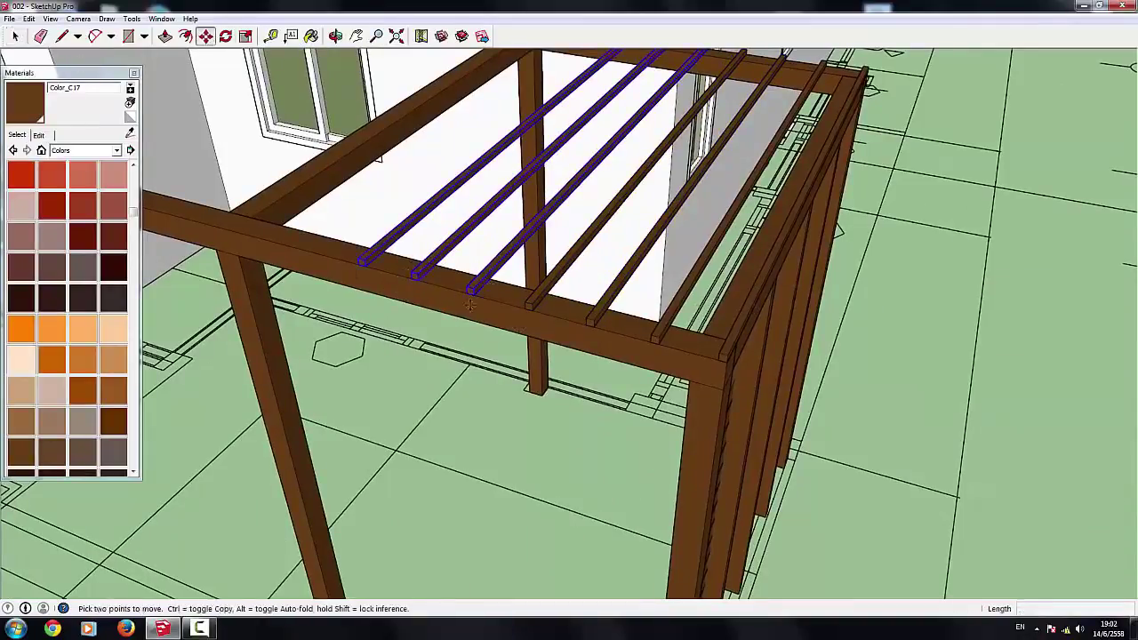
pyautogui.scroll(-3, 525, 308)
pyautogui.scroll(3, 684, 360)
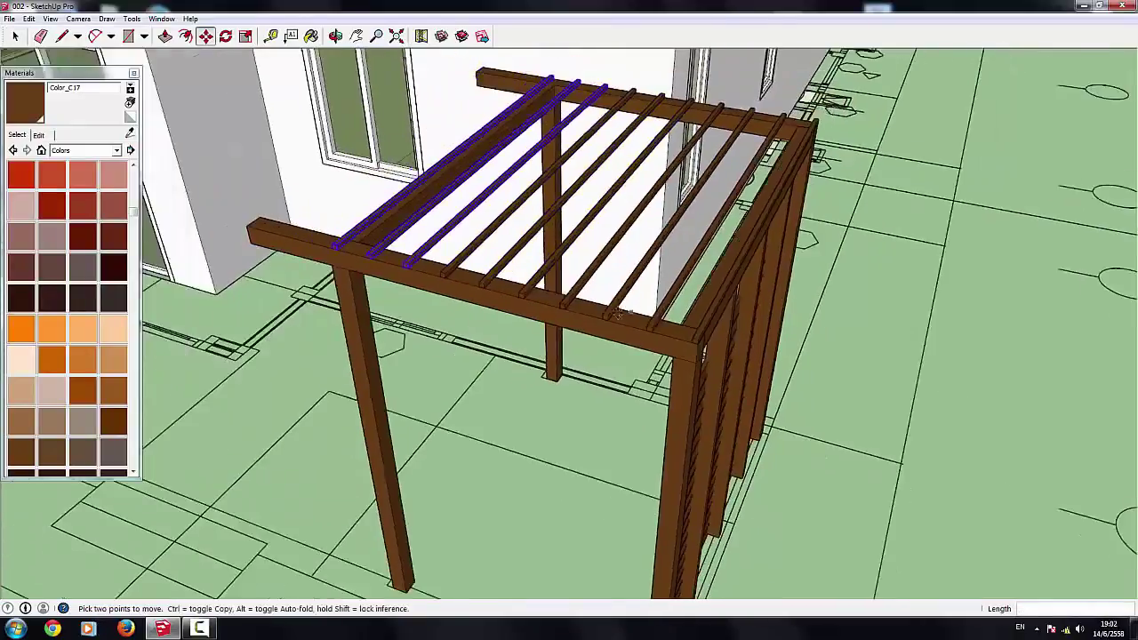
pyautogui.click(445, 285)
pyautogui.press('ctrl')
pyautogui.click(301, 245)
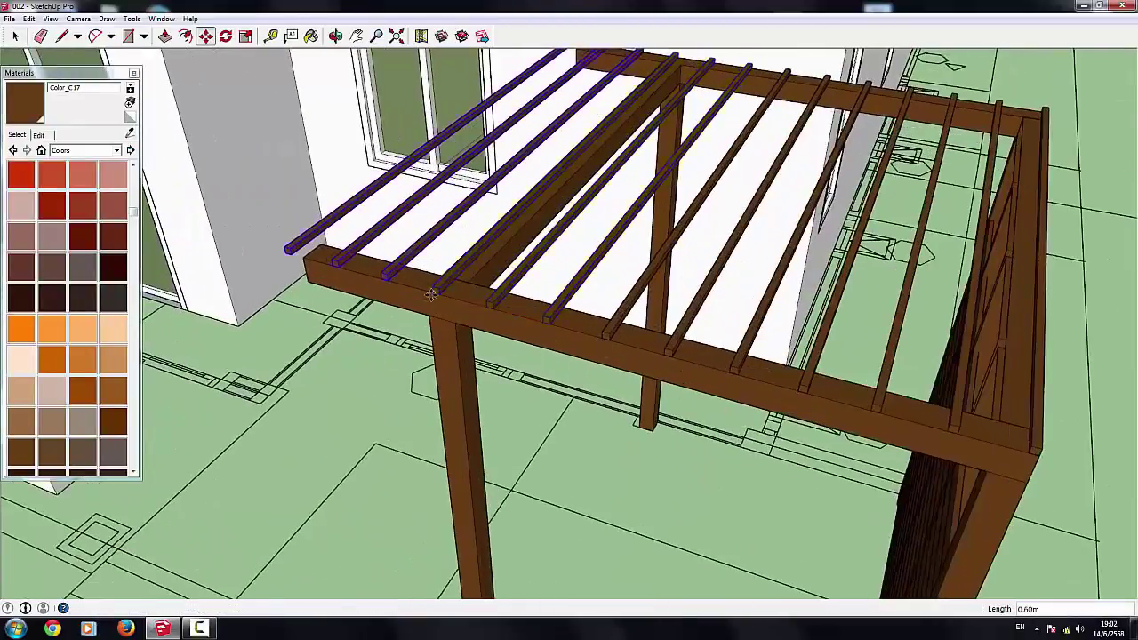
pyautogui.moveTo(301, 245); pyautogui.dragTo(397, 303, button='middle')
pyautogui.press('space')
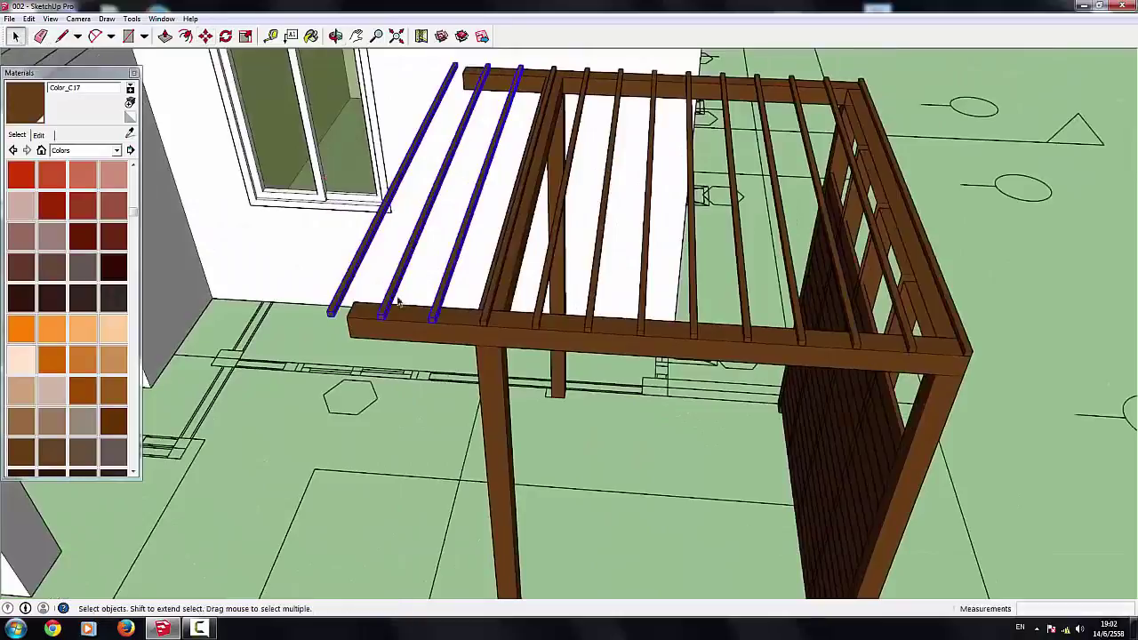
# Step: Move the last rafter onto the front beam's far end
pyautogui.scroll(3, 347, 331)
pyautogui.scroll(3, 347, 331)
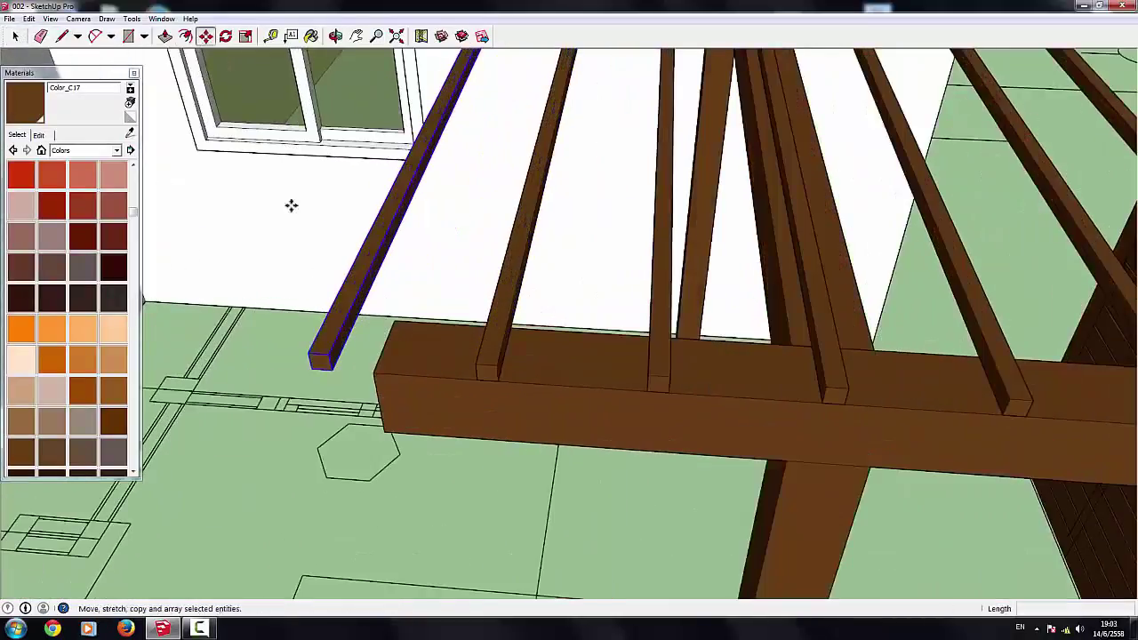
pyautogui.press('m')
pyautogui.click(378, 364)
pyautogui.scroll(-3, 378, 365)
pyautogui.scroll(-3, 382, 338)
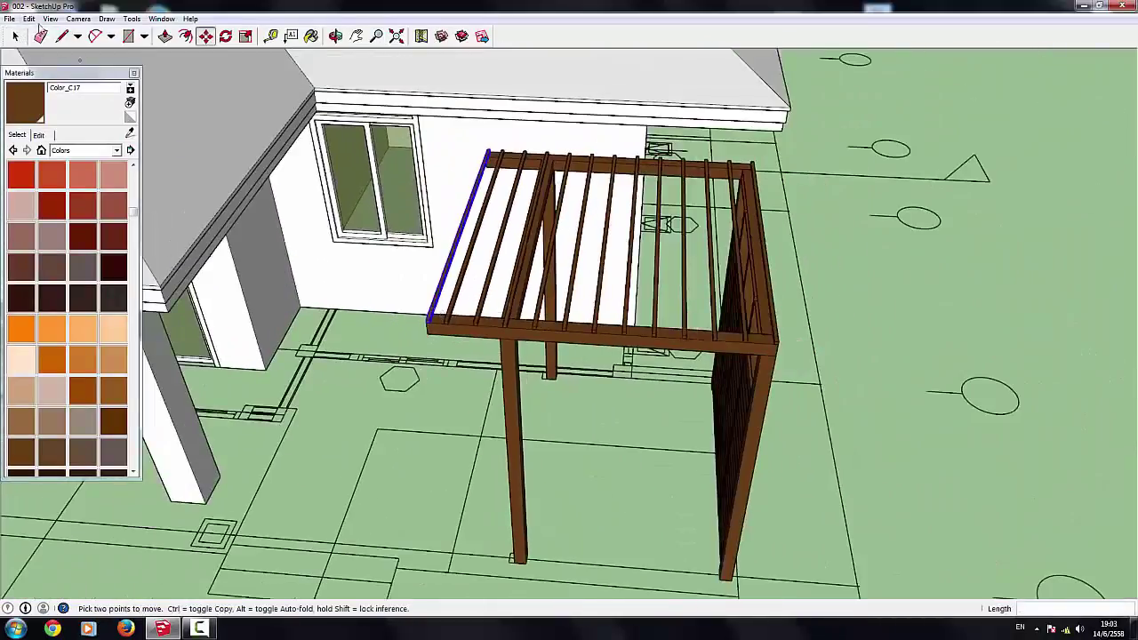
pyautogui.press('space')
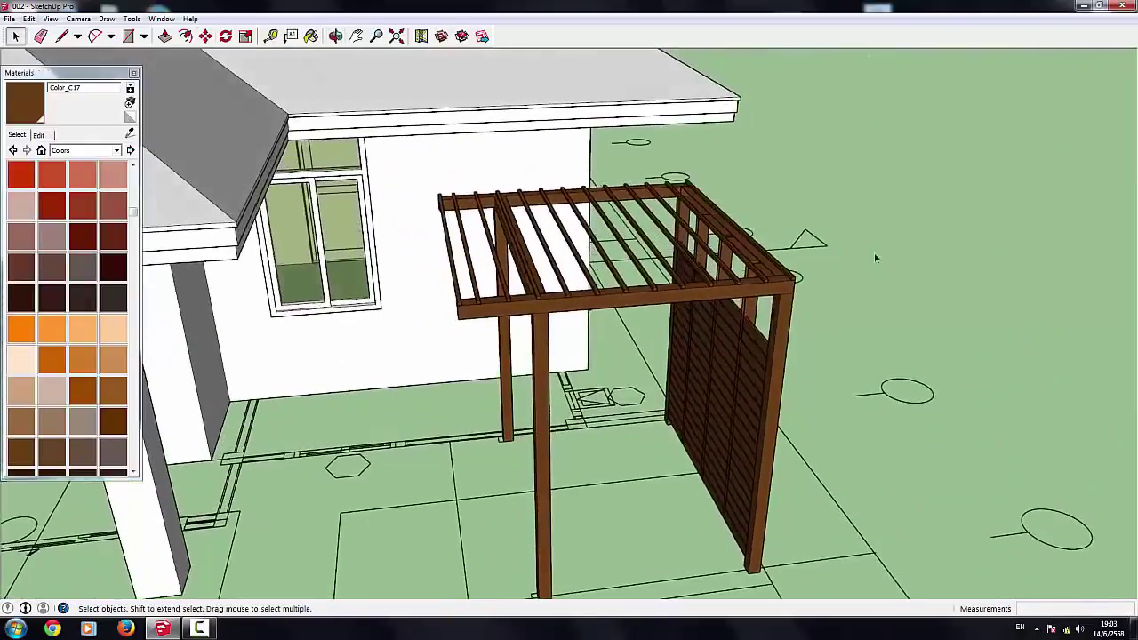
pyautogui.moveTo(868, 307); pyautogui.dragTo(867, 302, button='middle')
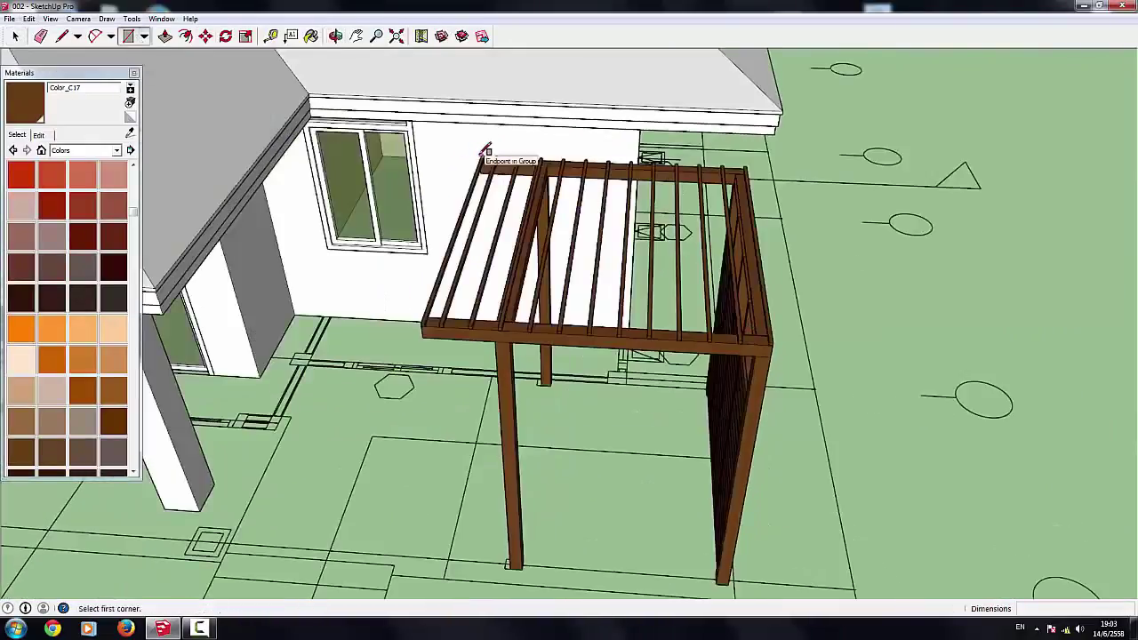
# Step: Draw a rectangle spanning the rafters and pull it up into a thin roof slab
pyautogui.click(487, 149)
pyautogui.click(771, 351)
pyautogui.click(16, 36)
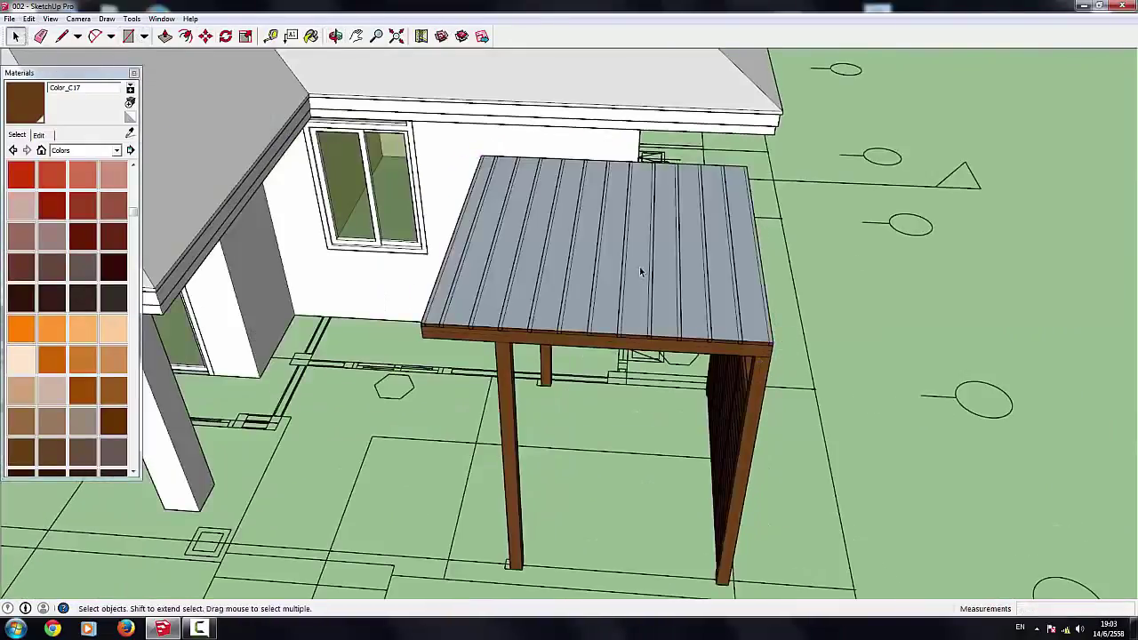
pyautogui.click(641, 272)
pyautogui.click(664, 259)
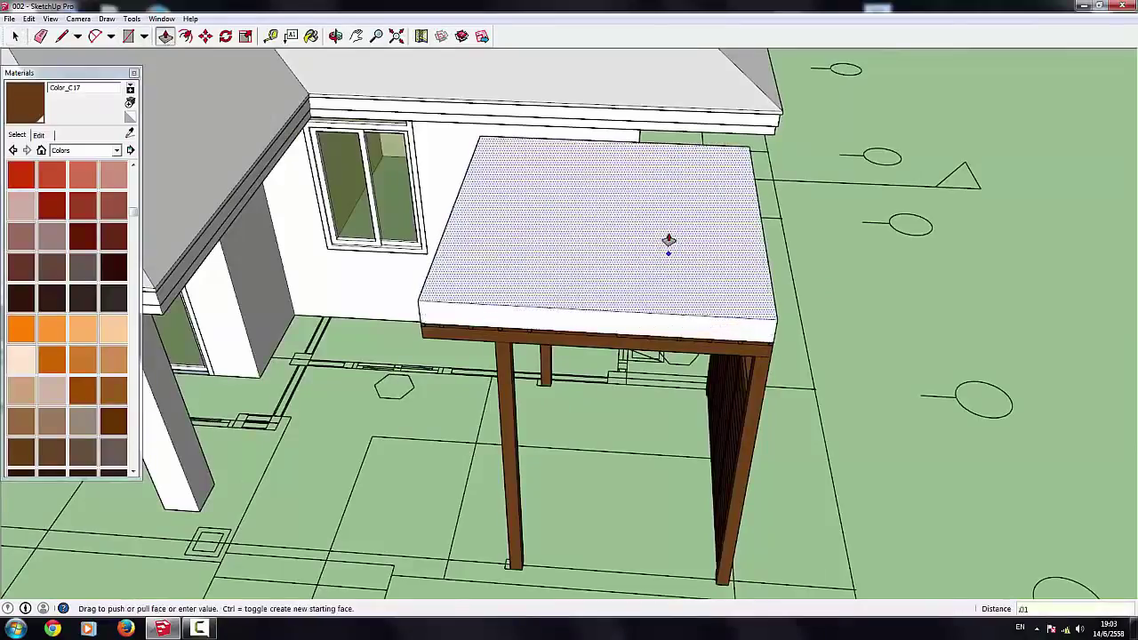
pyautogui.press('space')
# Step: Select the new roof slab and bring up its context options
pyautogui.moveTo(582, 269); pyautogui.dragTo(590, 95, button='middle')
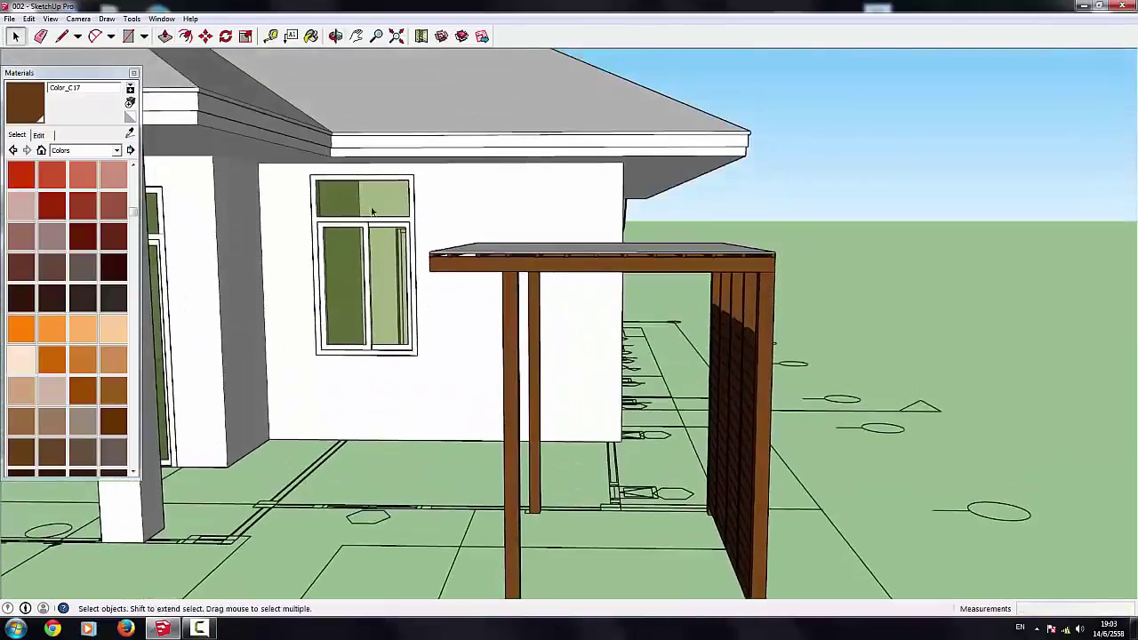
pyautogui.moveTo(368, 204); pyautogui.dragTo(898, 254)
pyautogui.moveTo(899, 255); pyautogui.dragTo(583, 374, button='middle')
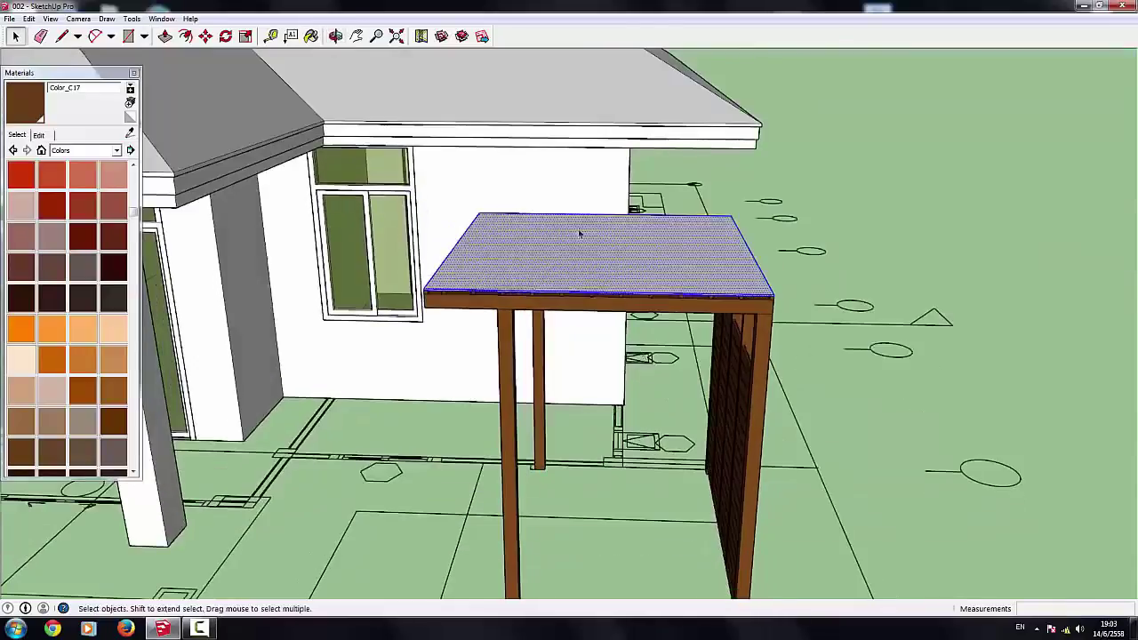
pyautogui.rightClick(582, 225)
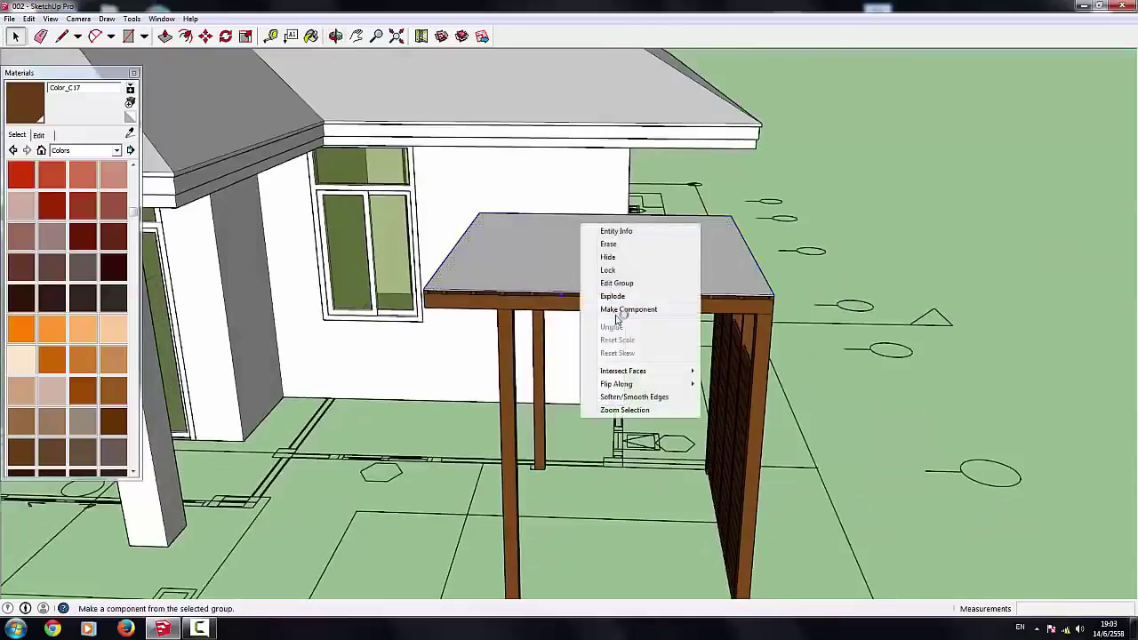
pyautogui.click(911, 257)
pyautogui.moveTo(911, 257); pyautogui.dragTo(394, 258, button='middle')
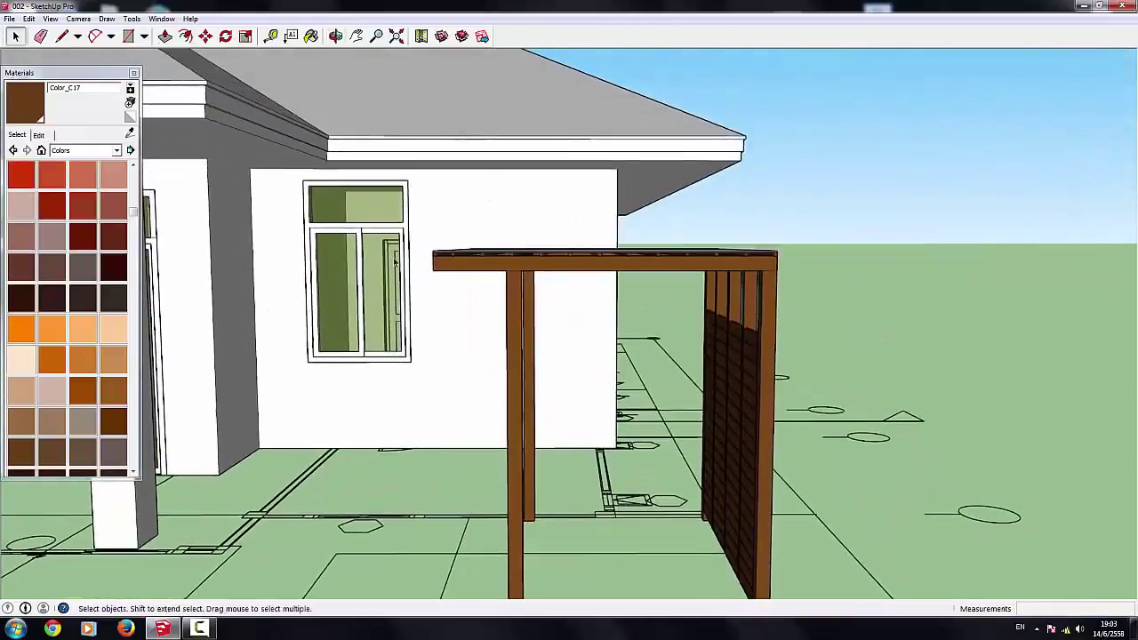
pyautogui.moveTo(394, 258); pyautogui.dragTo(800, 221)
pyautogui.moveTo(800, 220)
pyautogui.mouseDown(button='middle')
pyautogui.moveTo(754, 359)
pyautogui.moveTo(631, 242)
pyautogui.mouseUp(button='middle')
pyautogui.rightClick(631, 241)
# Step: Group the roof slab and paint it Translucent_Glass_Gray from the Translucent collection
pyautogui.click(673, 353)
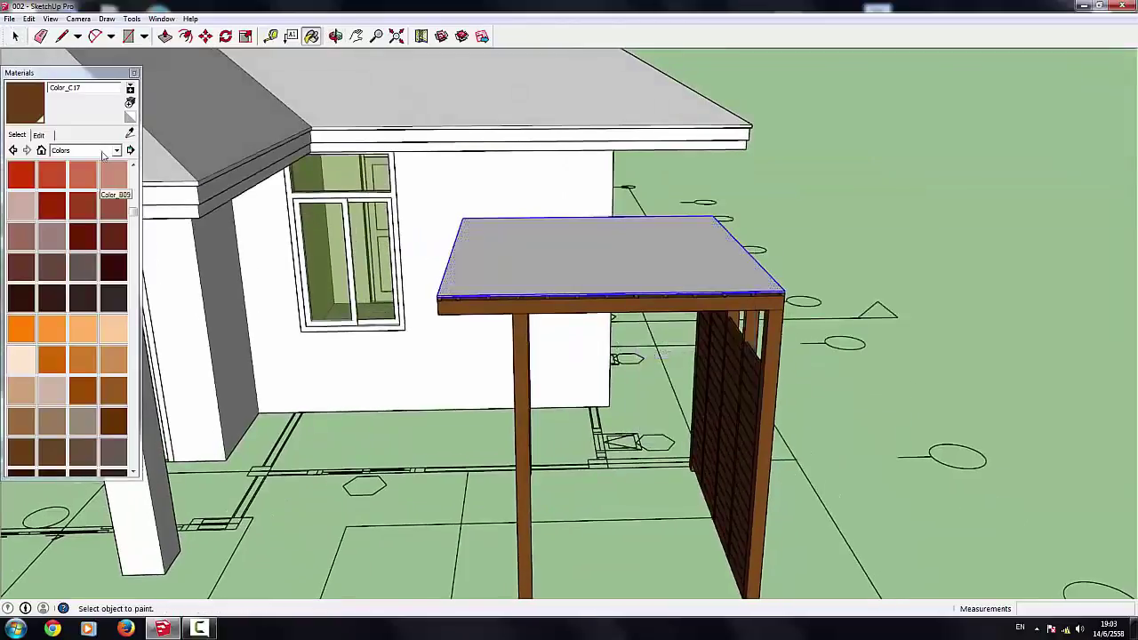
pyautogui.click(103, 153)
pyautogui.scroll(-3, 89, 267)
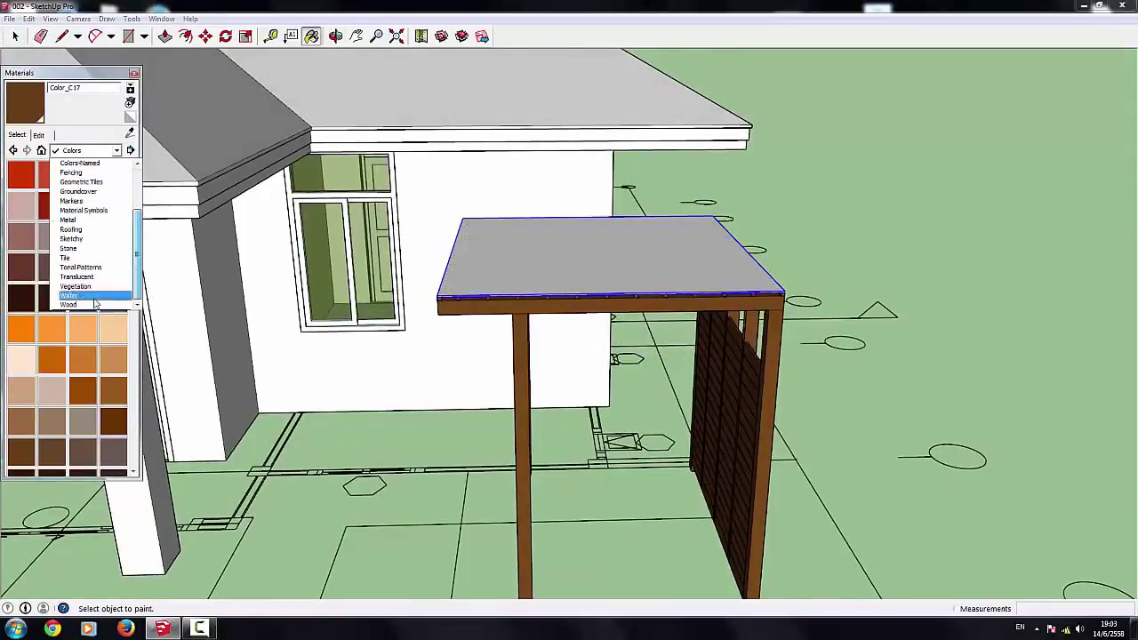
pyautogui.click(87, 285)
pyautogui.click(18, 210)
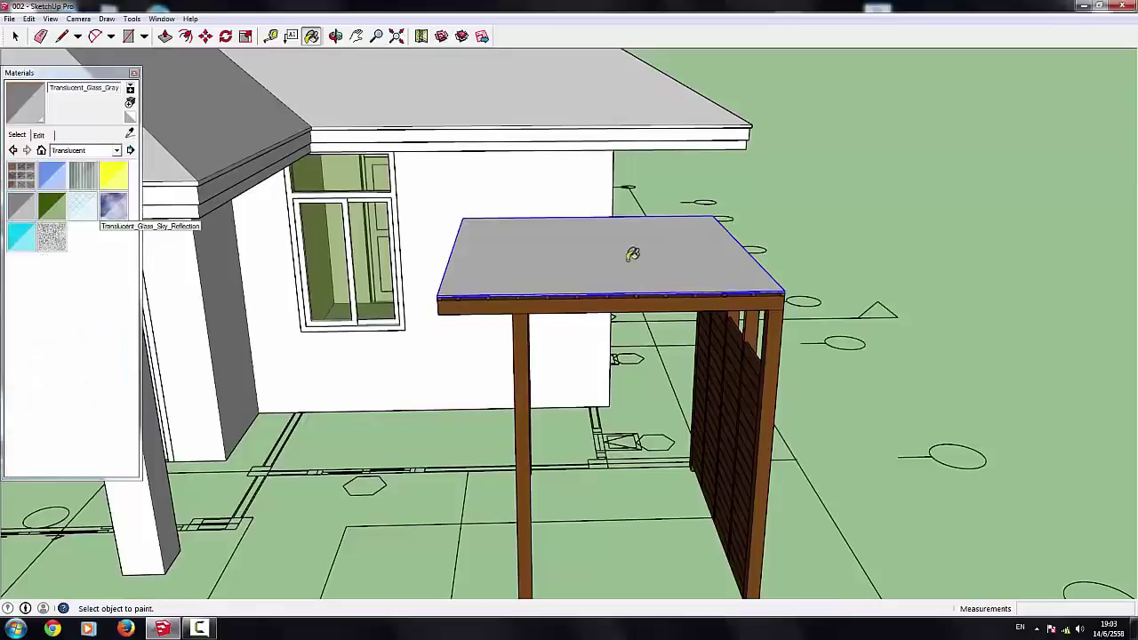
pyautogui.click(633, 257)
pyautogui.moveTo(798, 202)
pyautogui.mouseDown(button='middle')
pyautogui.moveTo(815, 281)
pyautogui.moveTo(719, 272)
pyautogui.mouseUp(button='middle')
# Step: Unhide all geometry to bring back the porch deck and steps
pyautogui.rightClick(719, 271)
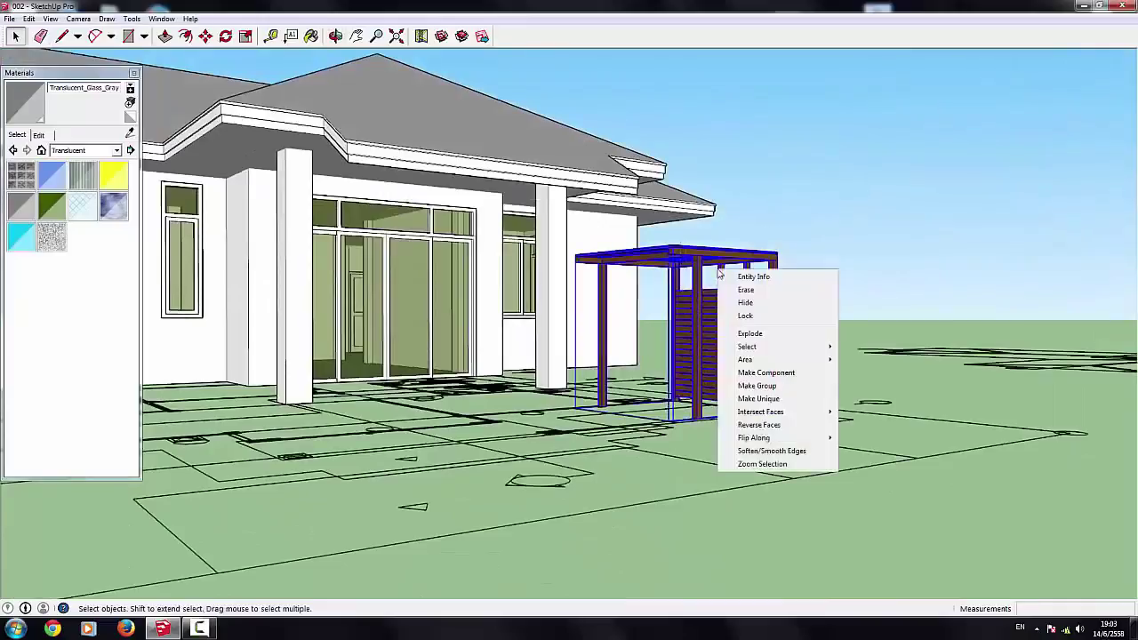
pyautogui.click(767, 395)
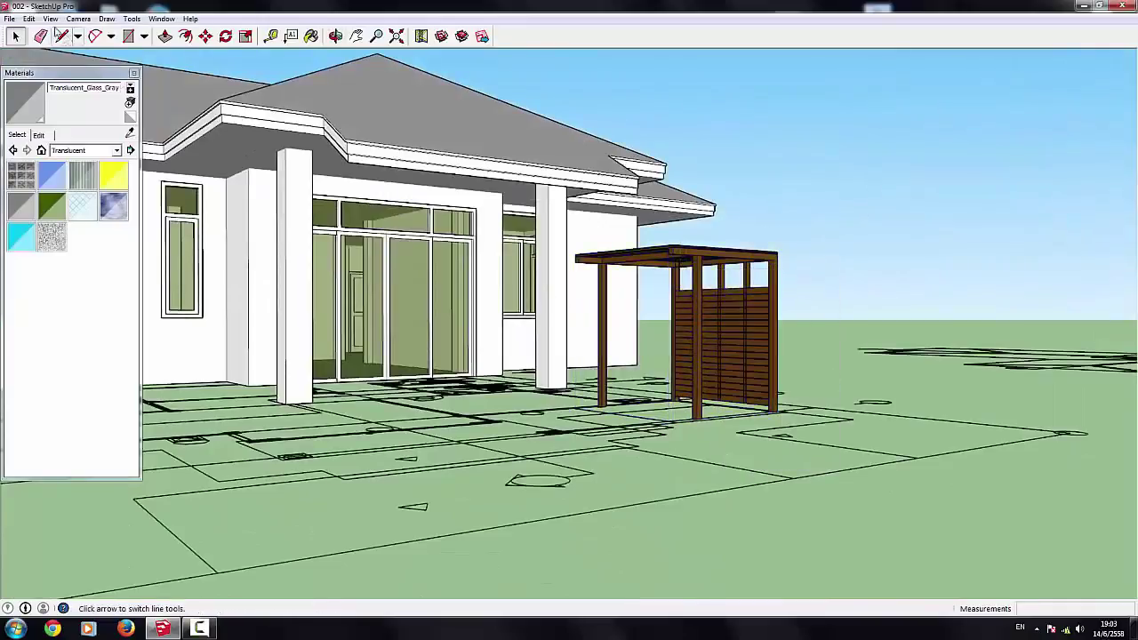
pyautogui.moveTo(730, 284)
pyautogui.mouseDown(button='middle')
pyautogui.moveTo(764, 296)
pyautogui.moveTo(763, 333)
pyautogui.mouseUp(button='middle')
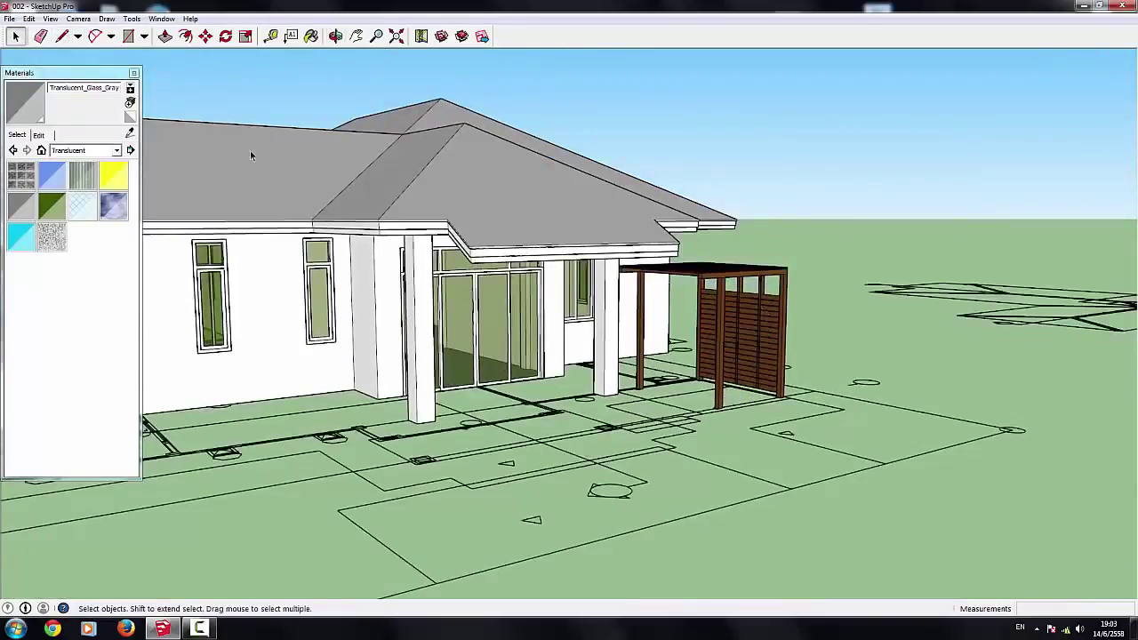
pyautogui.click(27, 19)
pyautogui.click(219, 216)
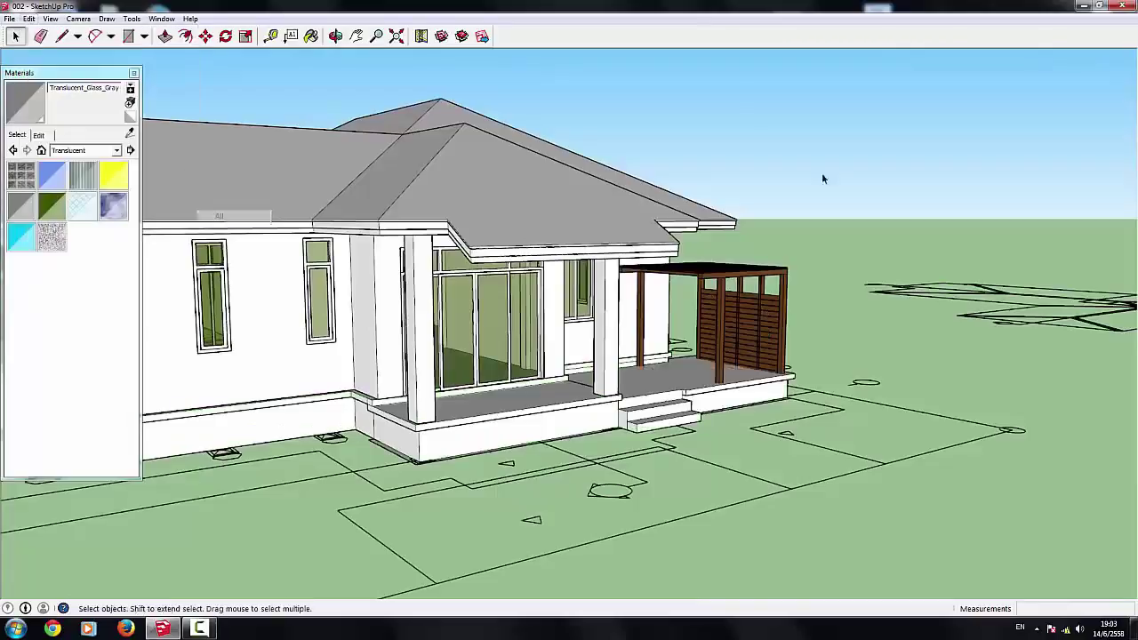
# Step: Move the whole pergola down so it sits on the porch deck
pyautogui.click(767, 301)
pyautogui.click(209, 36)
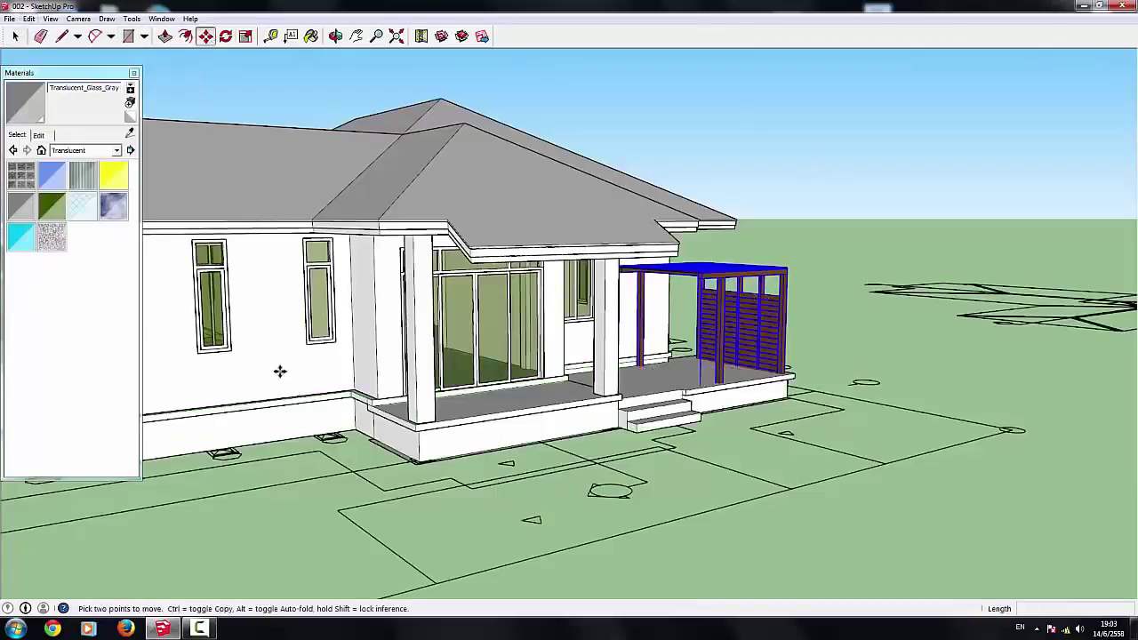
pyautogui.click(280, 371)
pyautogui.click(281, 336)
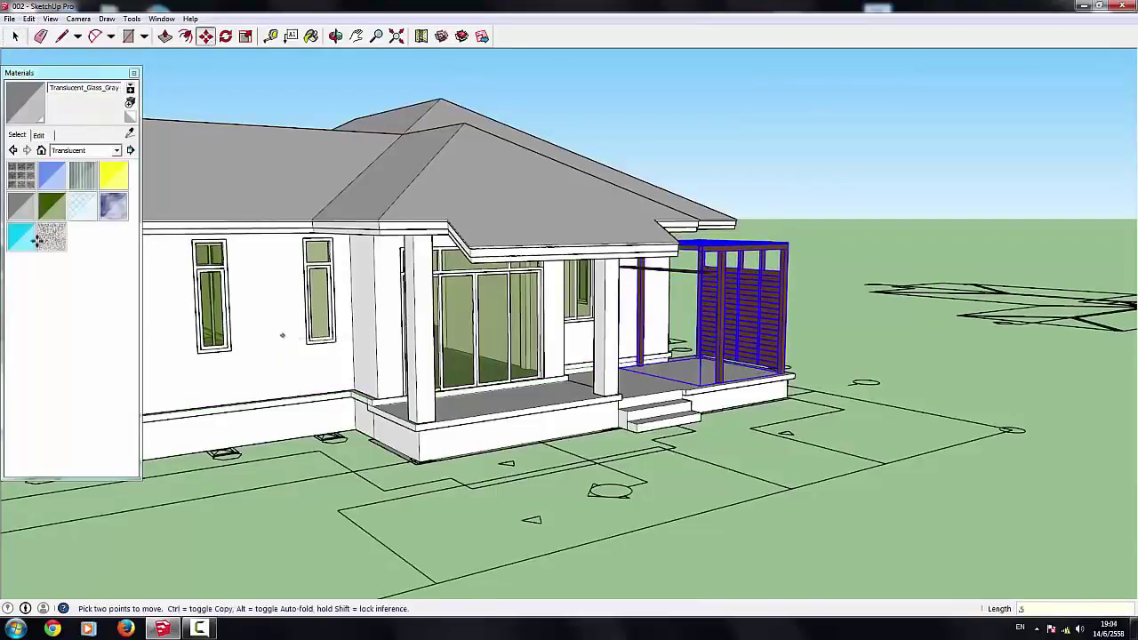
pyautogui.press('space')
pyautogui.scroll(2, 669, 318)
pyautogui.scroll(2, 668, 319)
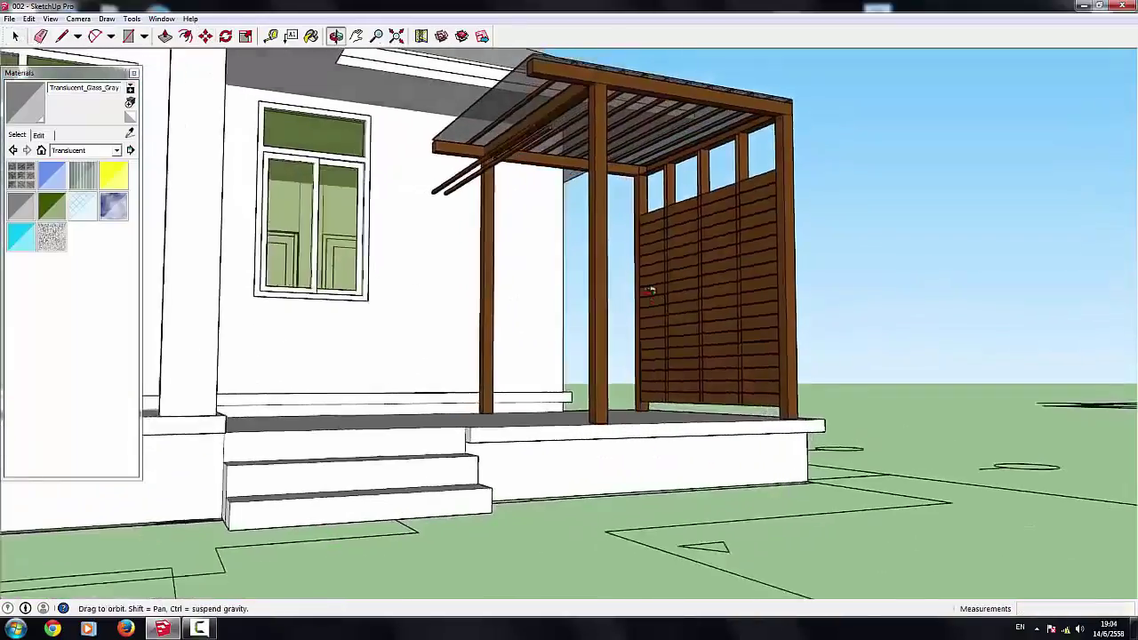
pyautogui.scroll(2, 669, 319)
pyautogui.scroll(-2, 728, 314)
# Step: In front view, lift the two loose rafters up onto the pergola top
pyautogui.click(729, 315)
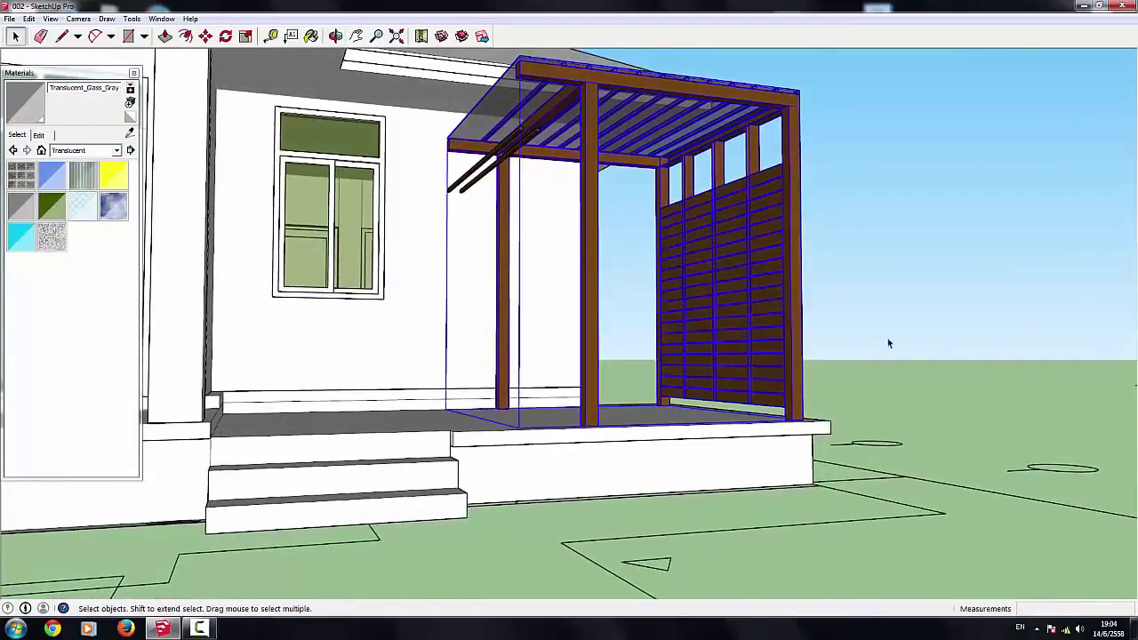
pyautogui.click(887, 338)
pyautogui.moveTo(887, 338)
pyautogui.mouseDown(button='middle')
pyautogui.moveTo(615, 412)
pyautogui.moveTo(591, 374)
pyautogui.moveTo(703, 360)
pyautogui.moveTo(661, 344)
pyautogui.mouseUp(button='middle')
pyautogui.scroll(-3, 591, 375)
pyautogui.press('F3')
pyautogui.press('space')
pyautogui.scroll(4, 661, 345)
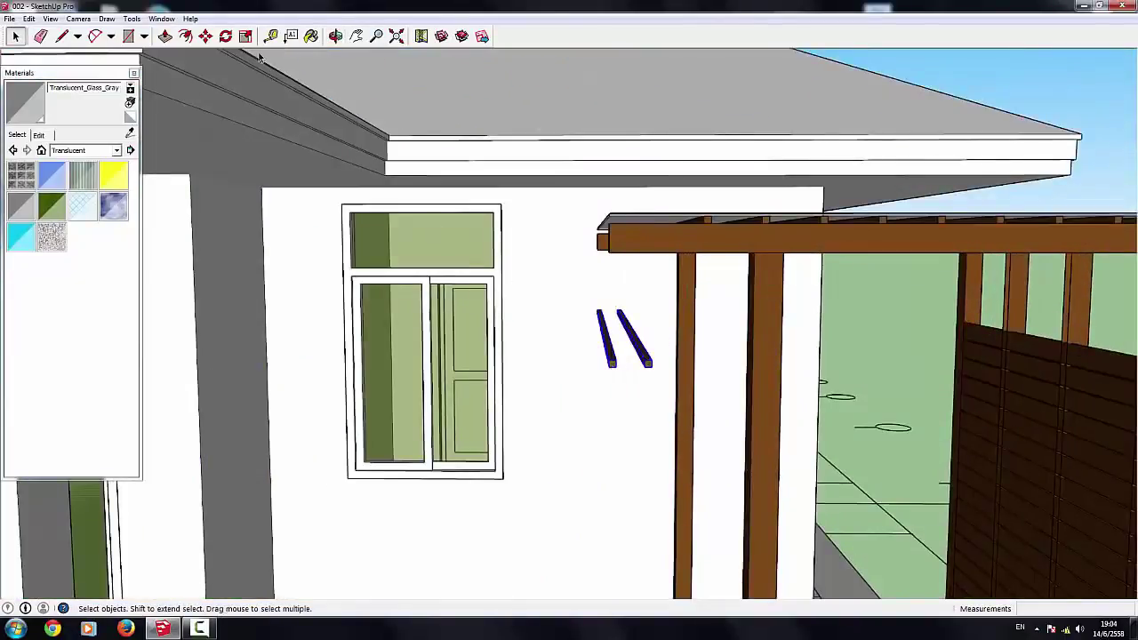
pyautogui.click(206, 35)
pyautogui.click(536, 412)
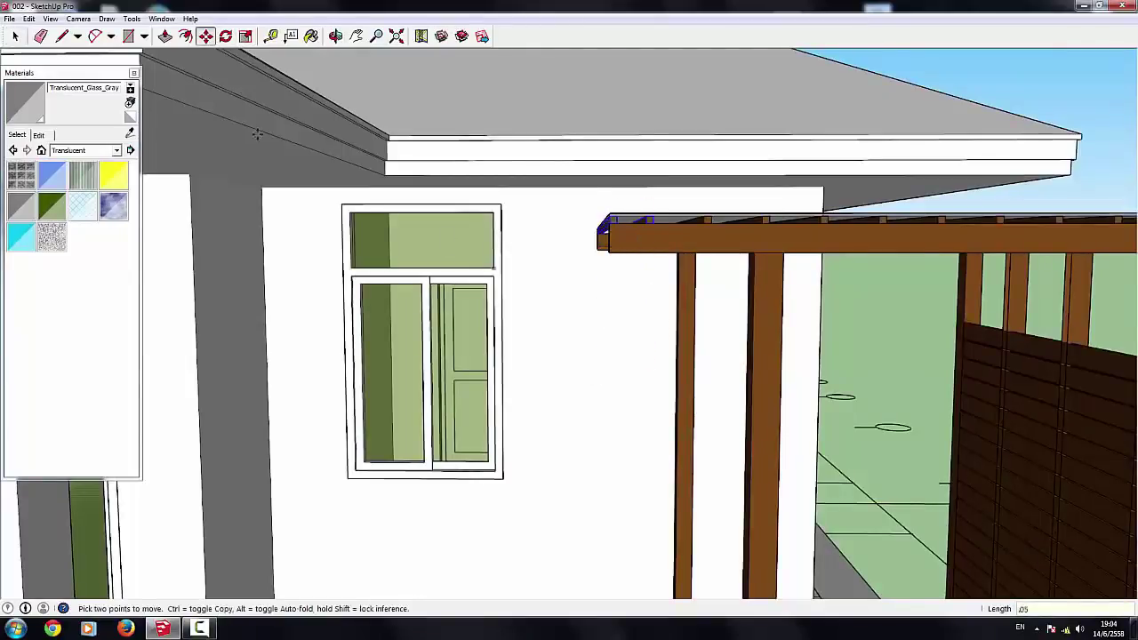
pyautogui.press('space')
# Step: Make one group of the pergola and its two rafters
pyautogui.rightClick(707, 227)
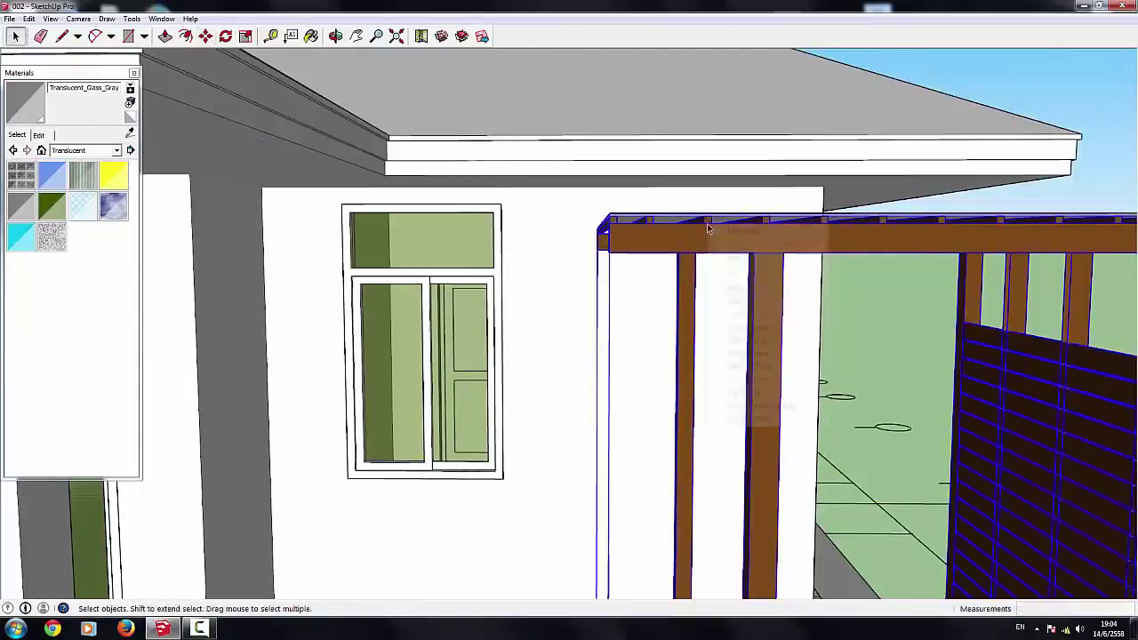
pyautogui.click(738, 343)
pyautogui.click(966, 142)
pyautogui.scroll(-5, 737, 388)
pyautogui.scroll(-4, 736, 387)
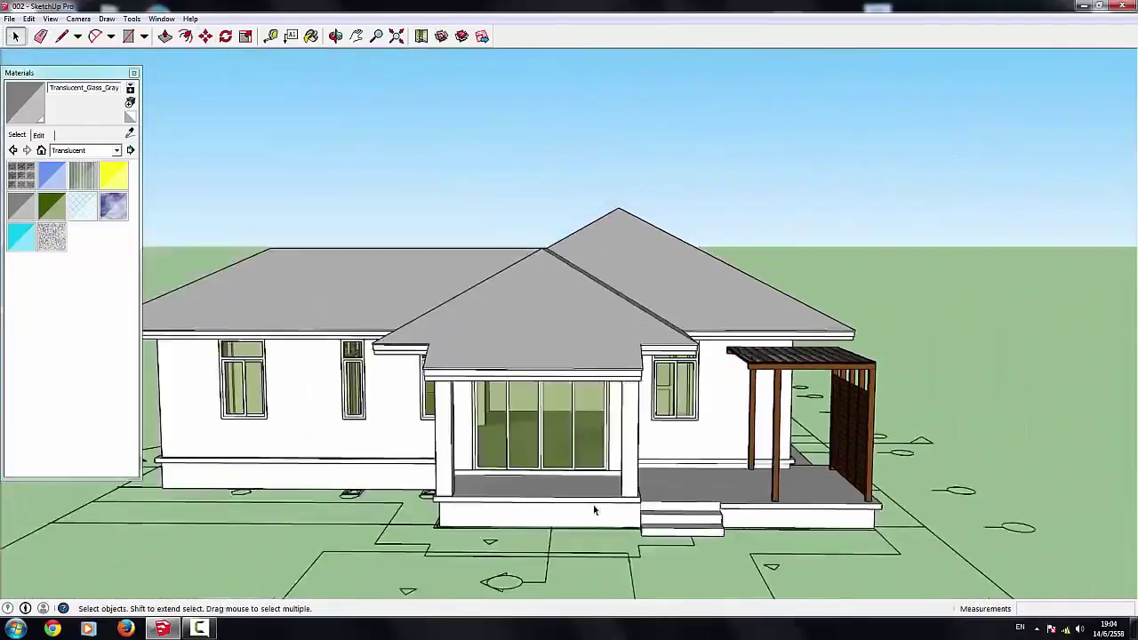
pyautogui.moveTo(736, 388)
pyautogui.mouseDown(button='middle')
pyautogui.moveTo(940, 425)
pyautogui.moveTo(873, 498)
pyautogui.mouseUp(button='middle')
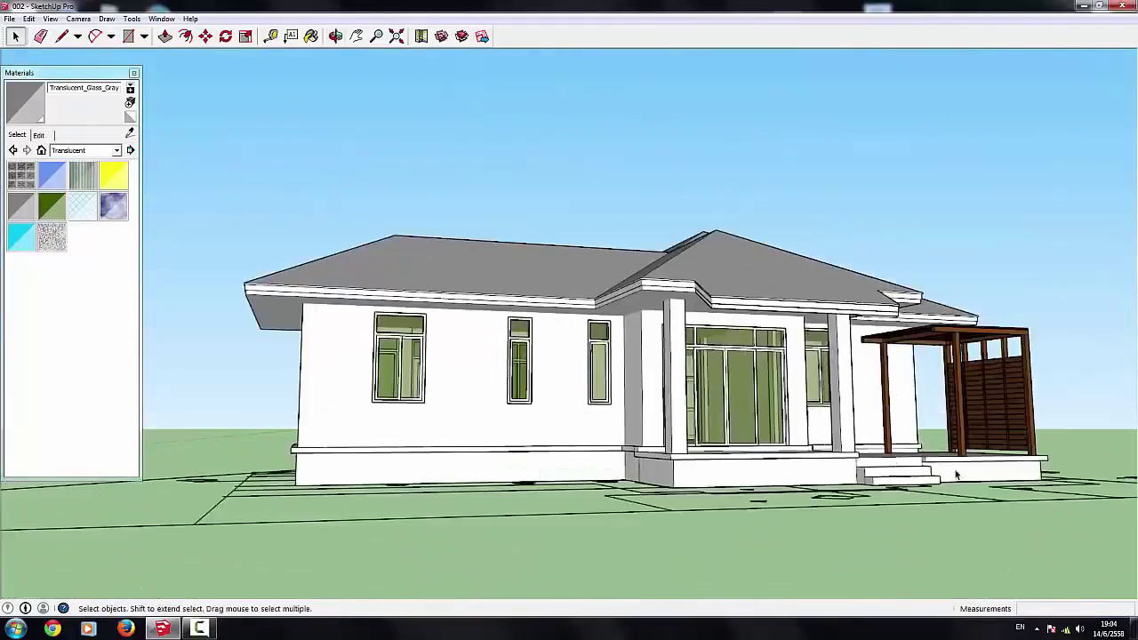
pyautogui.click(872, 498)
# Step: Open the house group and pick Steve_Skin from the In Model materials
pyautogui.doubleClick(707, 481)
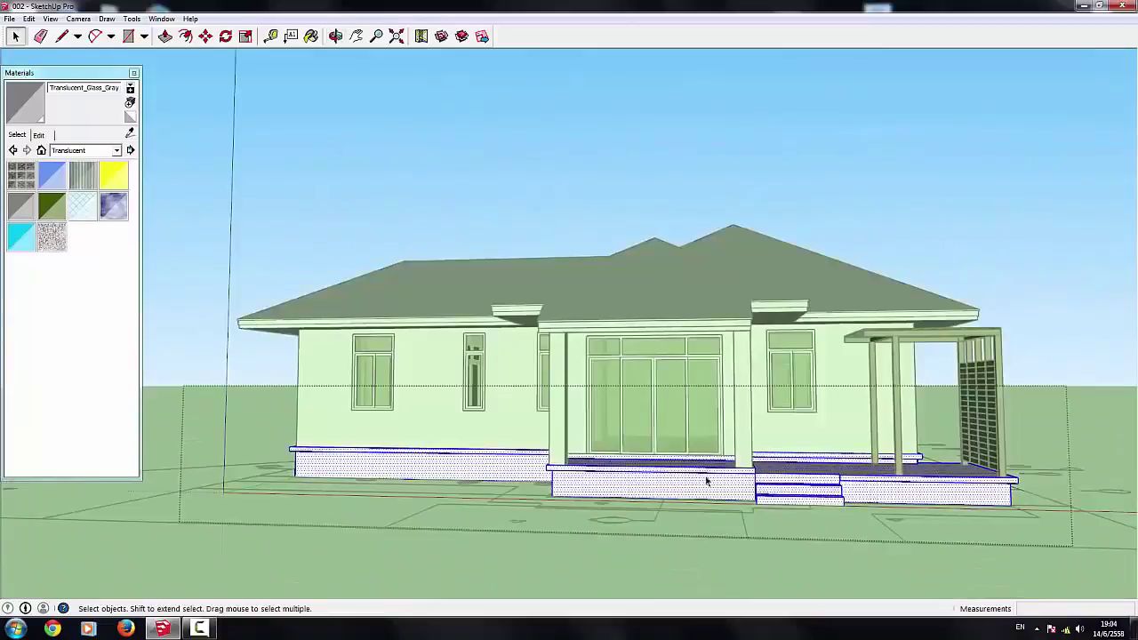
pyautogui.press('c')
pyautogui.click(59, 150)
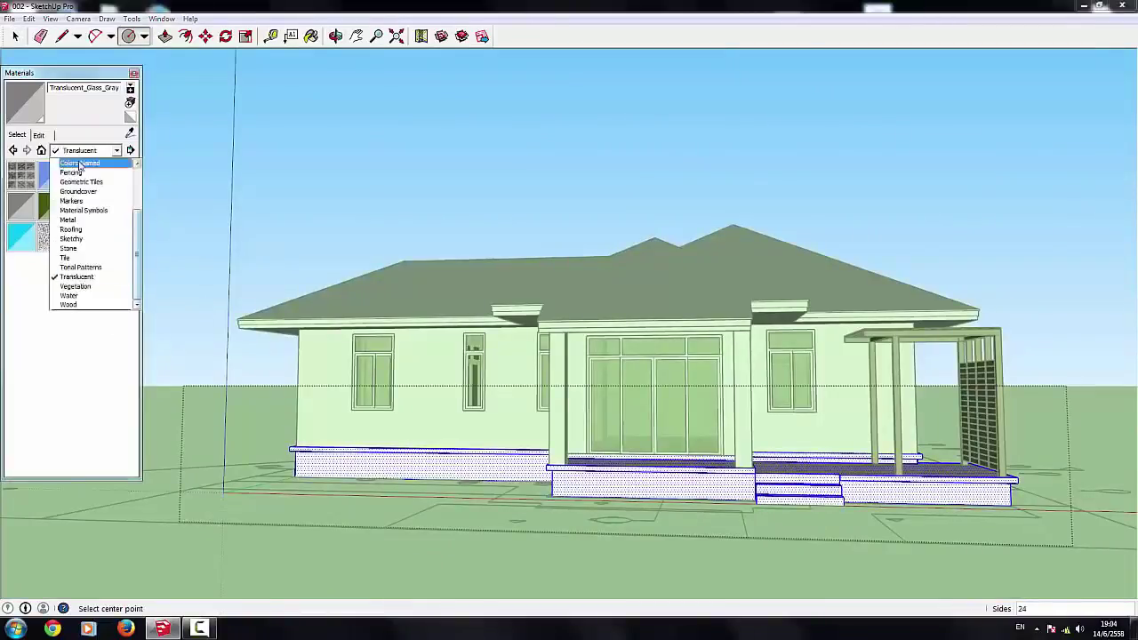
pyautogui.click(80, 162)
pyautogui.click(83, 151)
pyautogui.click(84, 162)
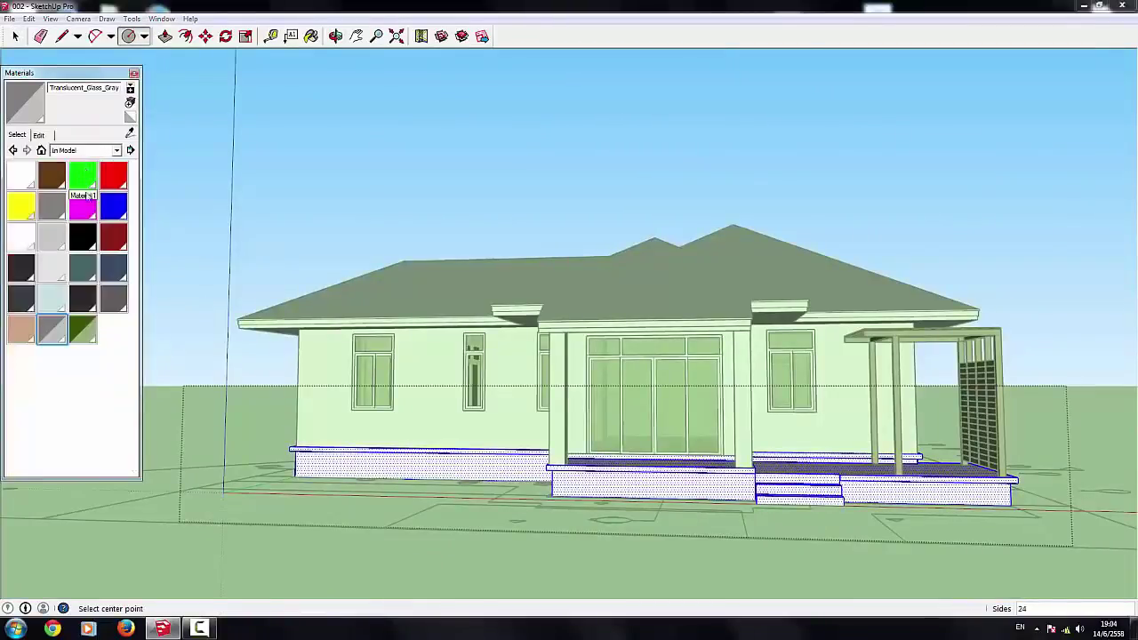
pyautogui.click(27, 336)
pyautogui.click(15, 36)
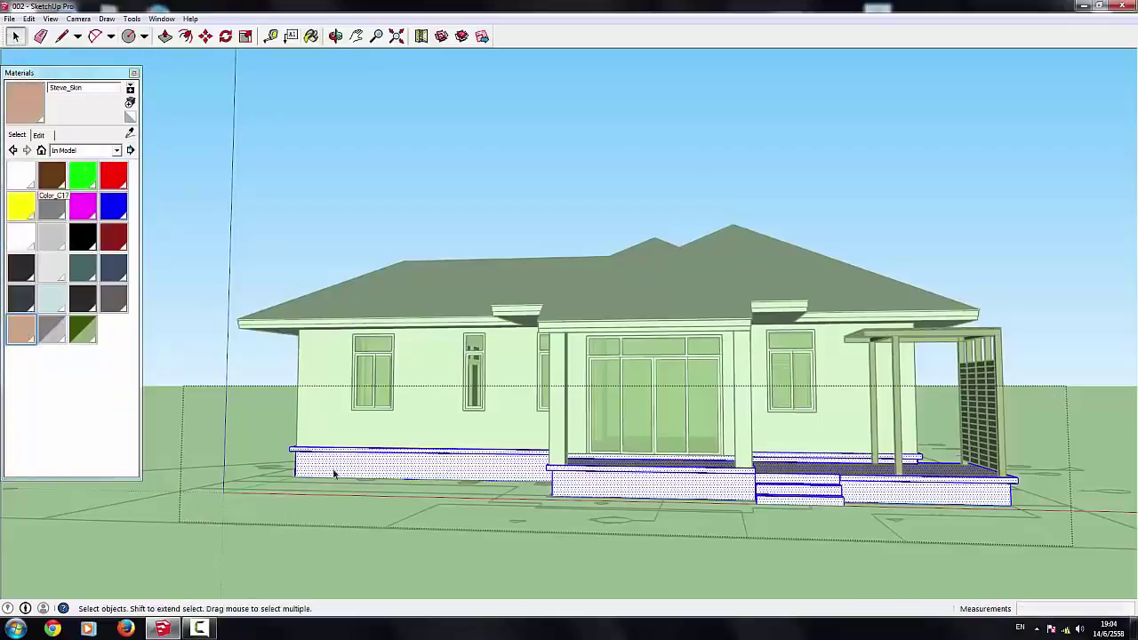
pyautogui.click(293, 149)
# Step: Paint the left base wall and the porch base Steve_Skin
pyautogui.click(375, 454)
pyautogui.click(619, 484)
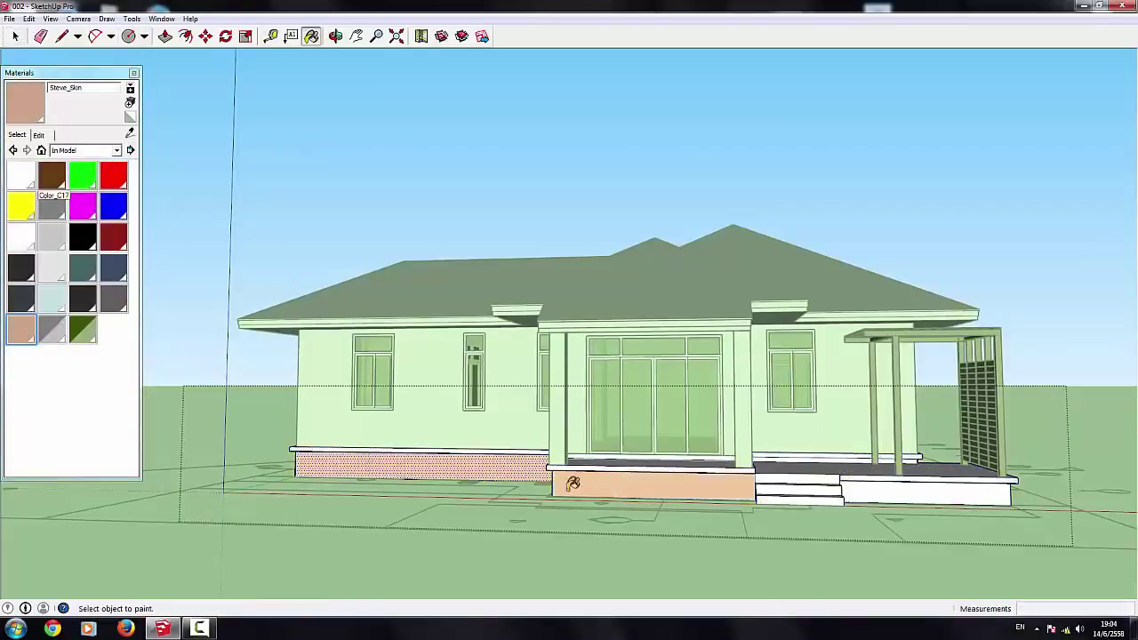
pyautogui.moveTo(619, 484)
pyautogui.mouseDown(button='middle')
pyautogui.moveTo(619, 471)
pyautogui.moveTo(709, 525)
pyautogui.moveTo(812, 477)
pyautogui.moveTo(783, 471)
pyautogui.mouseUp(button='middle')
pyautogui.scroll(2, 783, 471)
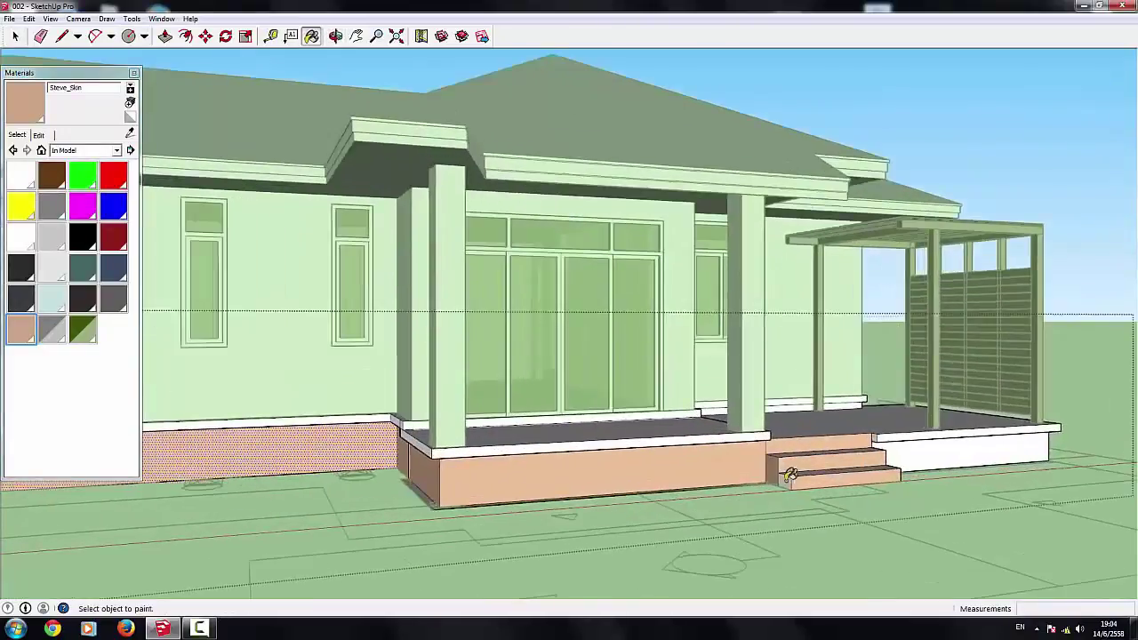
pyautogui.scroll(3, 660, 455)
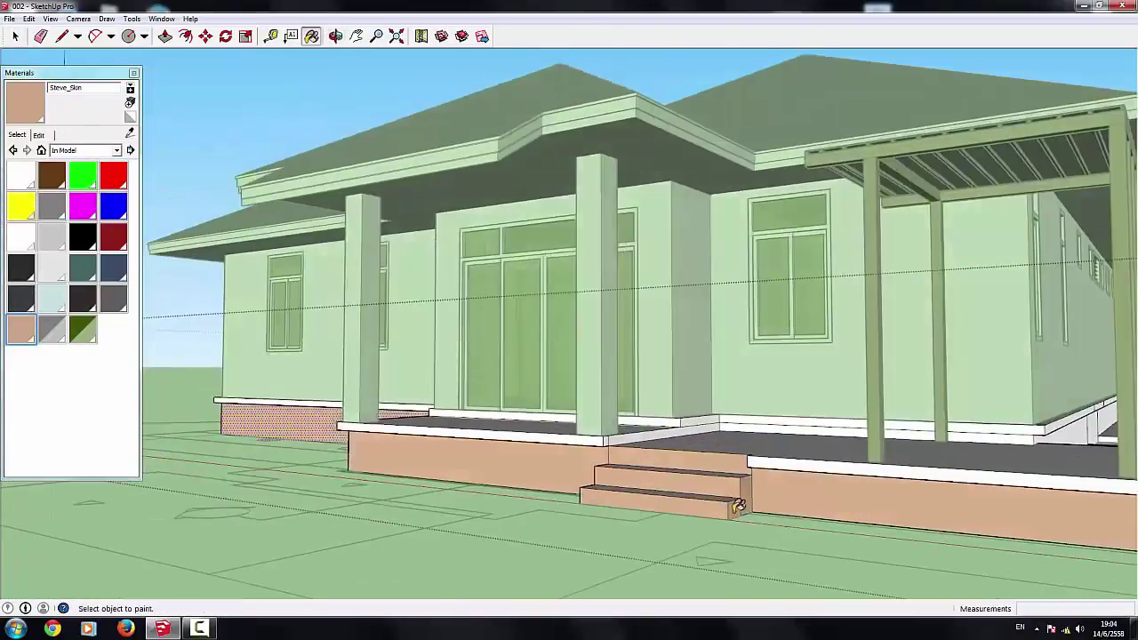
pyautogui.scroll(-3, 670, 449)
pyautogui.moveTo(671, 448)
pyautogui.mouseDown(button='middle')
pyautogui.moveTo(728, 457)
pyautogui.moveTo(560, 459)
pyautogui.mouseUp(button='middle')
pyautogui.scroll(2, 685, 462)
pyautogui.scroll(-2, 685, 461)
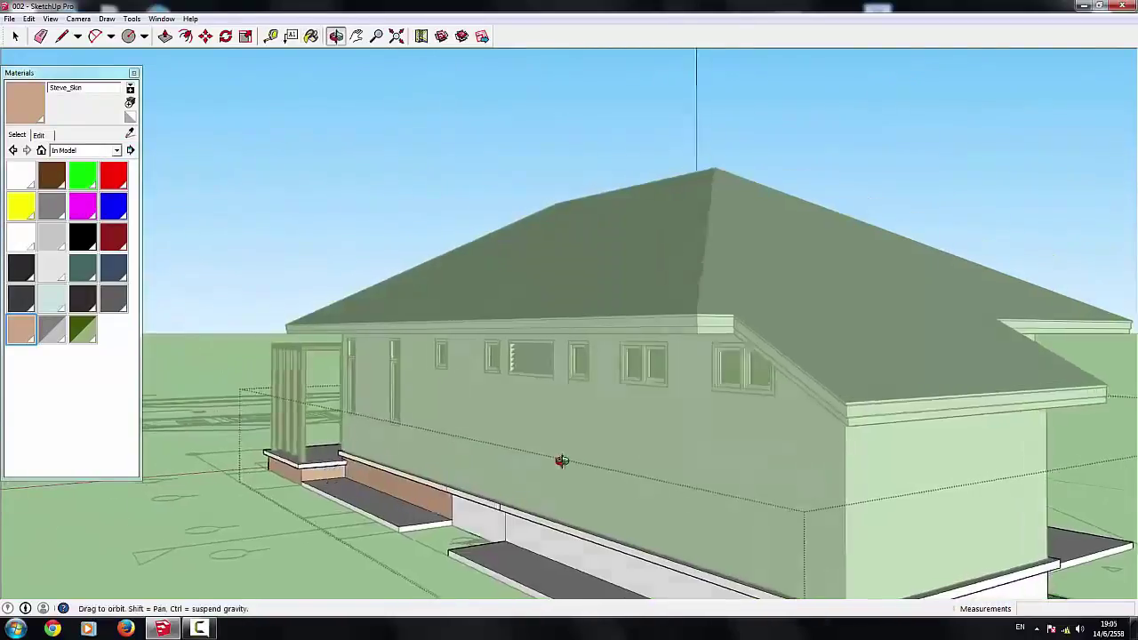
pyautogui.scroll(2, 774, 466)
pyautogui.scroll(-2, 774, 466)
pyautogui.moveTo(394, 496); pyautogui.dragTo(699, 508, button='middle')
pyautogui.scroll(2, 219, 519)
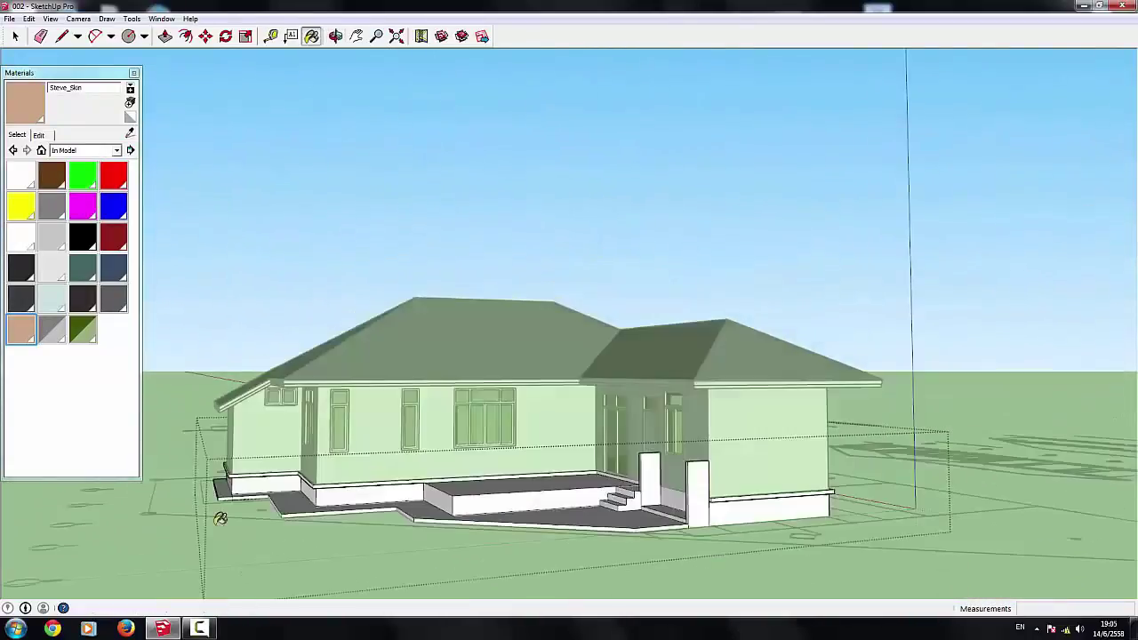
pyautogui.scroll(1, 287, 481)
# Step: Paint the remaining base faces, step fronts and both porch posts Steve_Skin
pyautogui.click(314, 491)
pyautogui.click(391, 497)
pyautogui.click(478, 500)
pyautogui.click(596, 512)
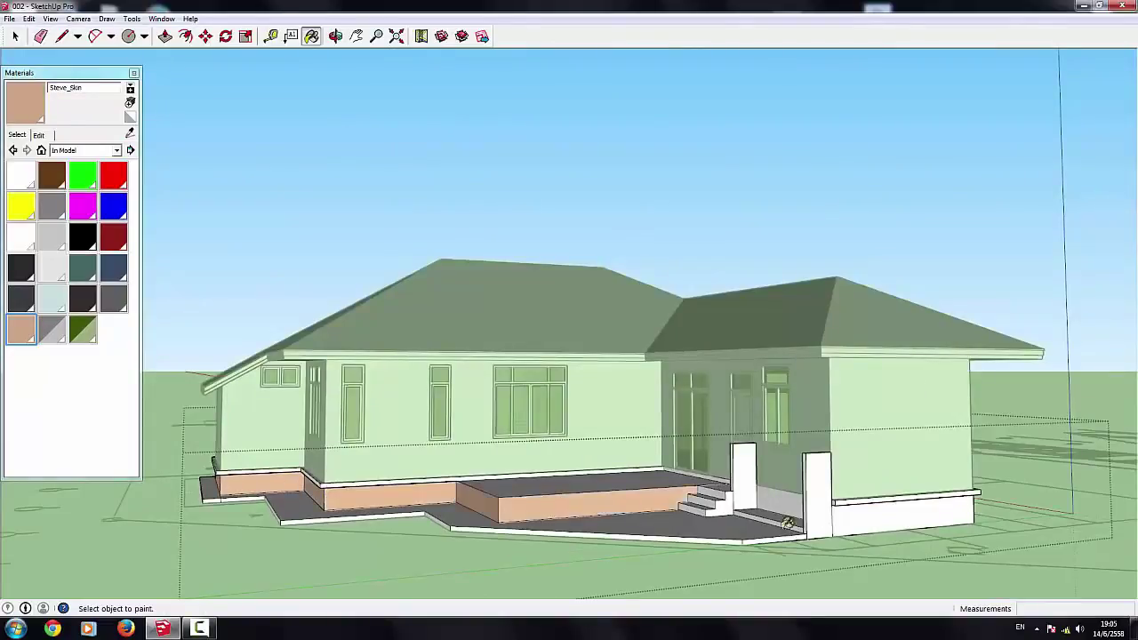
pyautogui.click(870, 513)
pyautogui.click(817, 489)
pyautogui.click(752, 471)
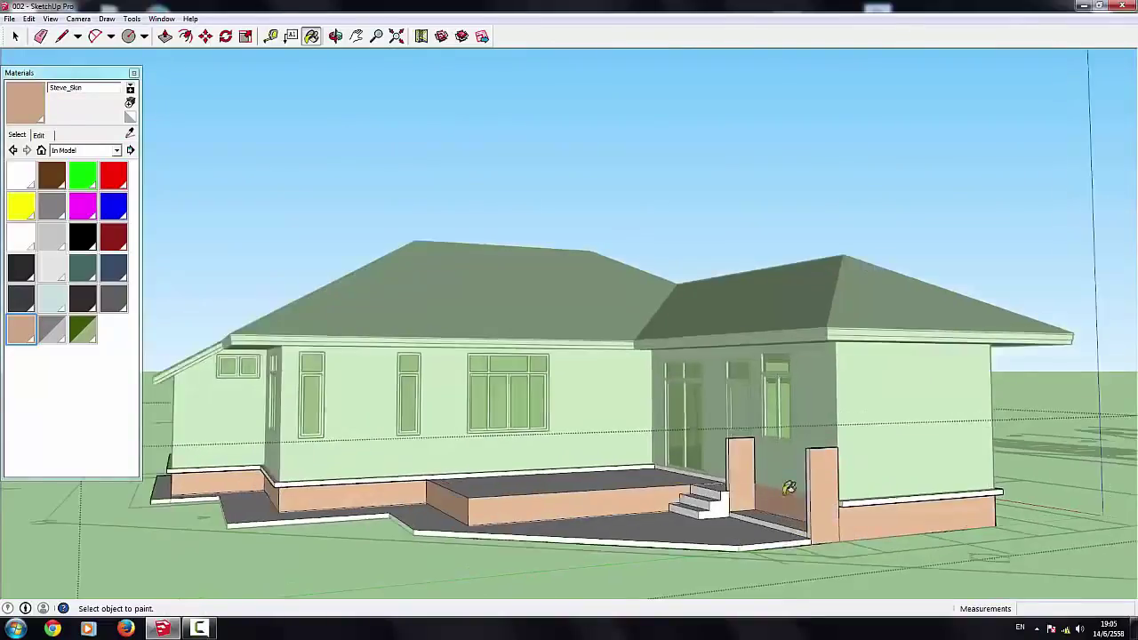
pyautogui.moveTo(752, 471)
pyautogui.mouseDown(button='middle')
pyautogui.moveTo(914, 485)
pyautogui.moveTo(968, 457)
pyautogui.mouseUp(button='middle')
pyautogui.scroll(3, 922, 471)
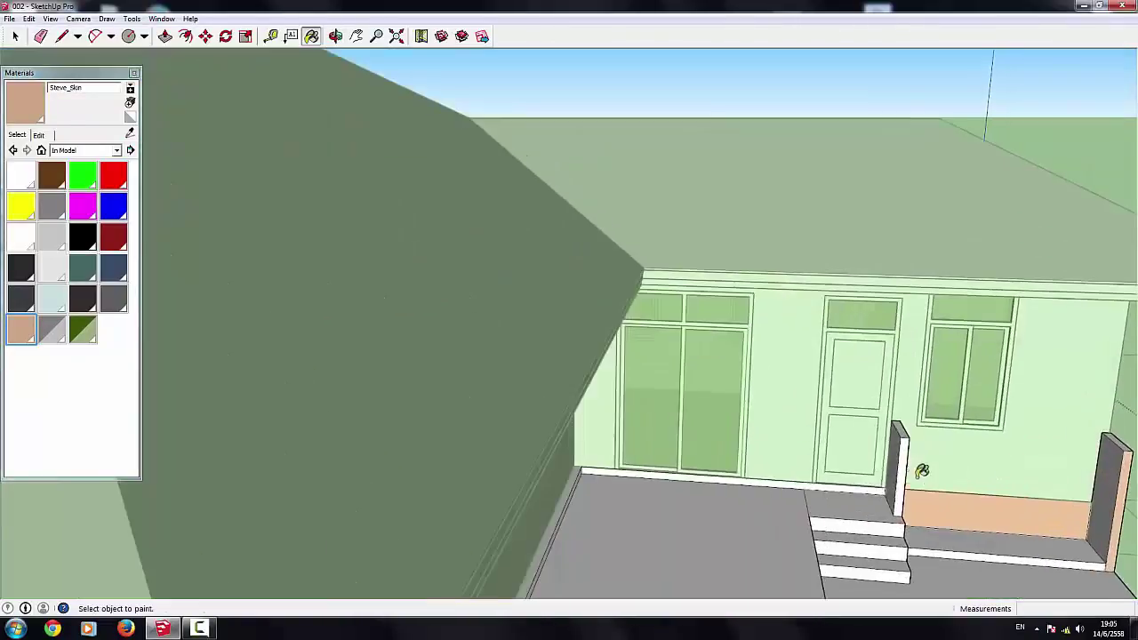
pyautogui.scroll(-3, 901, 453)
pyautogui.scroll(-2, 967, 536)
pyautogui.moveTo(967, 536)
pyautogui.mouseDown(button='middle')
pyautogui.moveTo(747, 436)
pyautogui.moveTo(583, 435)
pyautogui.mouseUp(button='middle')
pyautogui.scroll(-2, 750, 438)
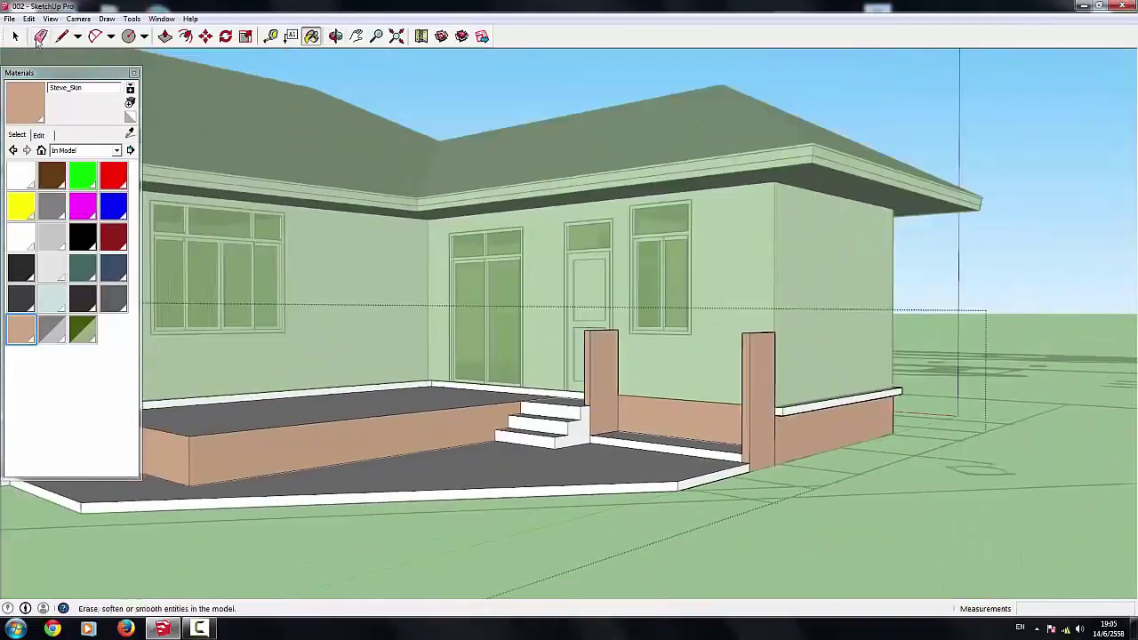
pyautogui.scroll(-3, 778, 278)
# Step: Paint the porch floor grey with Steve_Book
pyautogui.moveTo(777, 278); pyautogui.dragTo(508, 469, button='middle')
pyautogui.scroll(3, 509, 468)
pyautogui.click(503, 454)
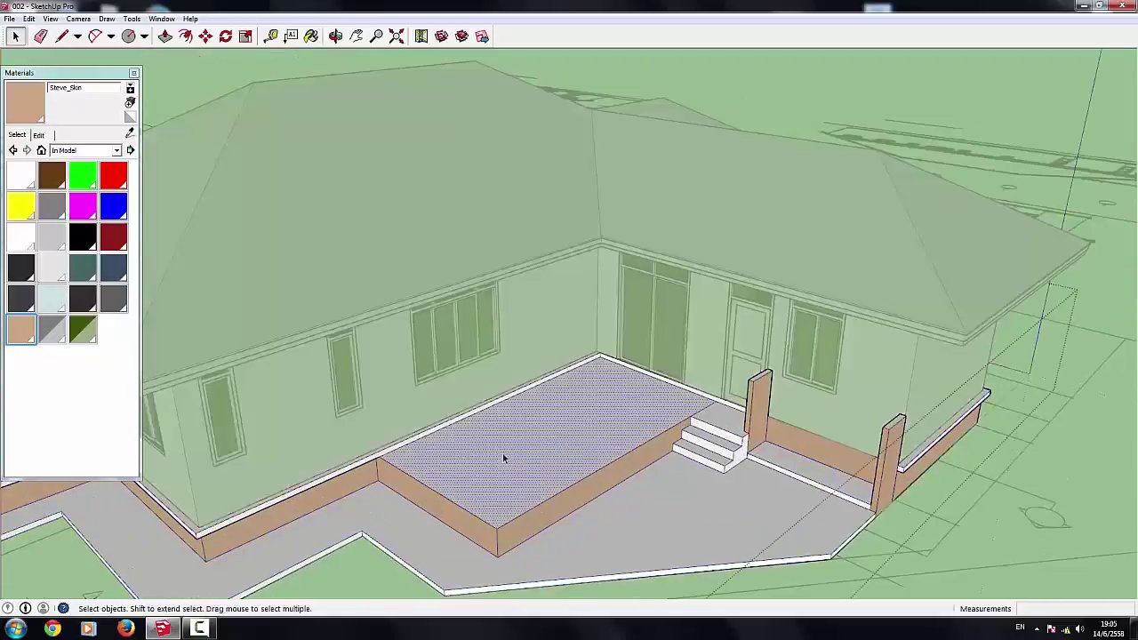
pyautogui.click(52, 236)
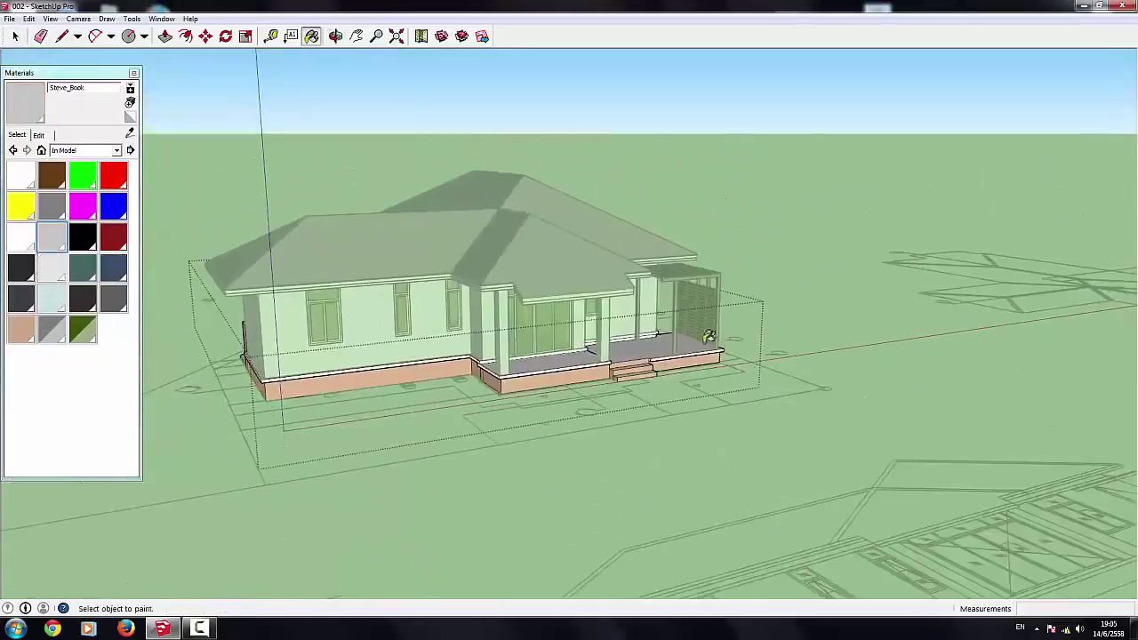
pyautogui.click(13, 37)
pyautogui.scroll(2, 716, 354)
pyautogui.click(676, 345)
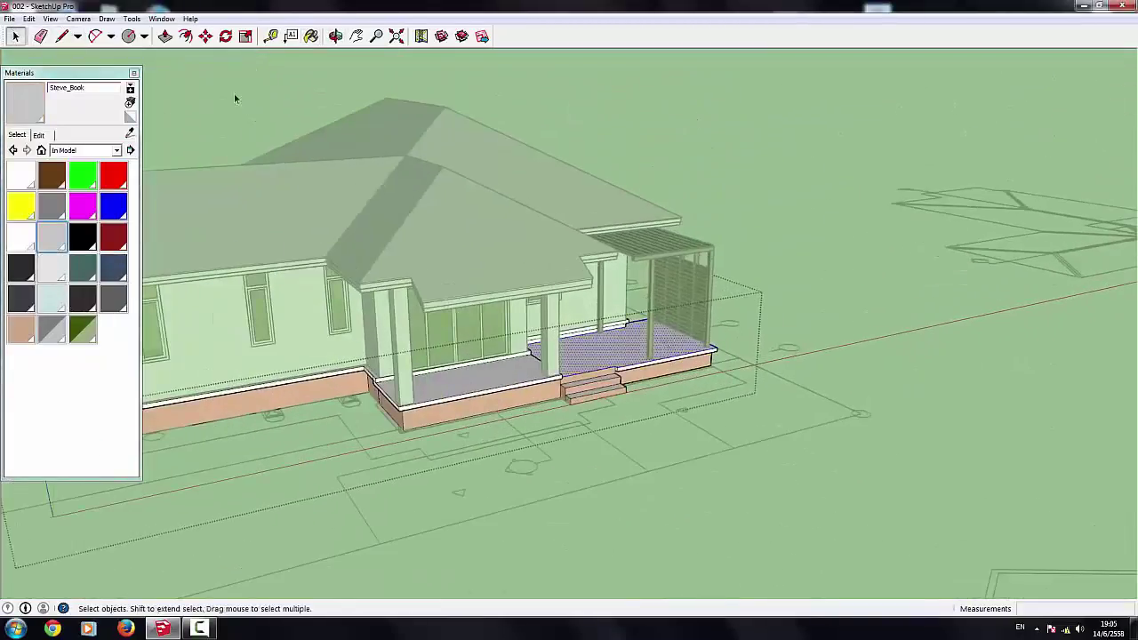
pyautogui.click(311, 37)
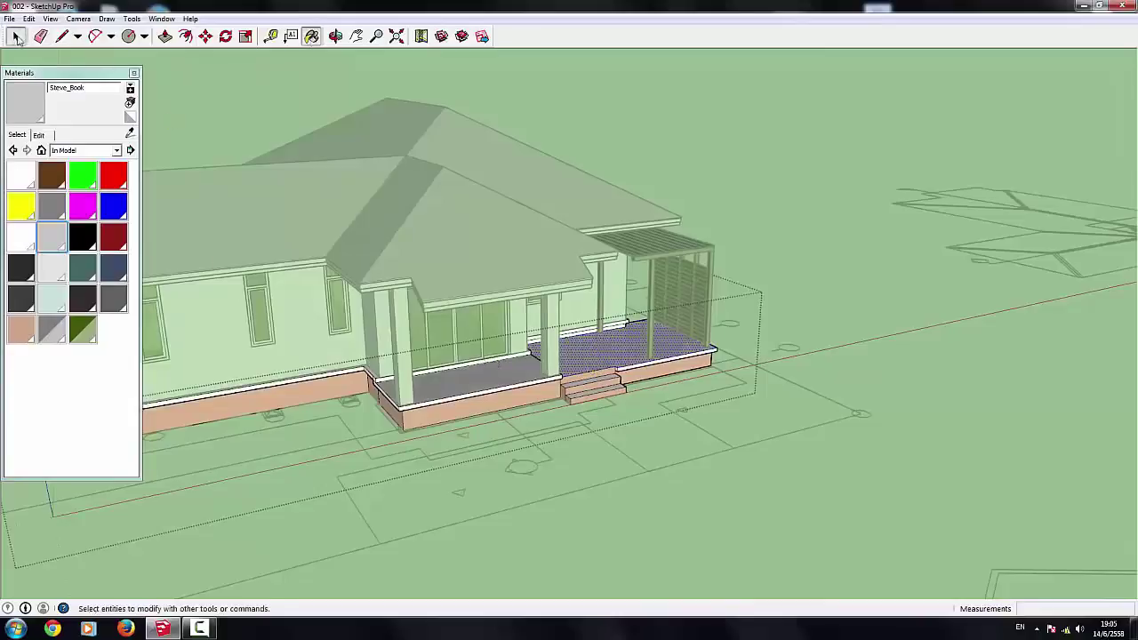
pyautogui.click(16, 37)
pyautogui.moveTo(498, 320)
pyautogui.mouseDown(button='middle')
pyautogui.moveTo(354, 317)
pyautogui.moveTo(967, 318)
pyautogui.moveTo(740, 489)
pyautogui.mouseUp(button='middle')
pyautogui.scroll(-2, 353, 317)
pyautogui.scroll(-2, 740, 490)
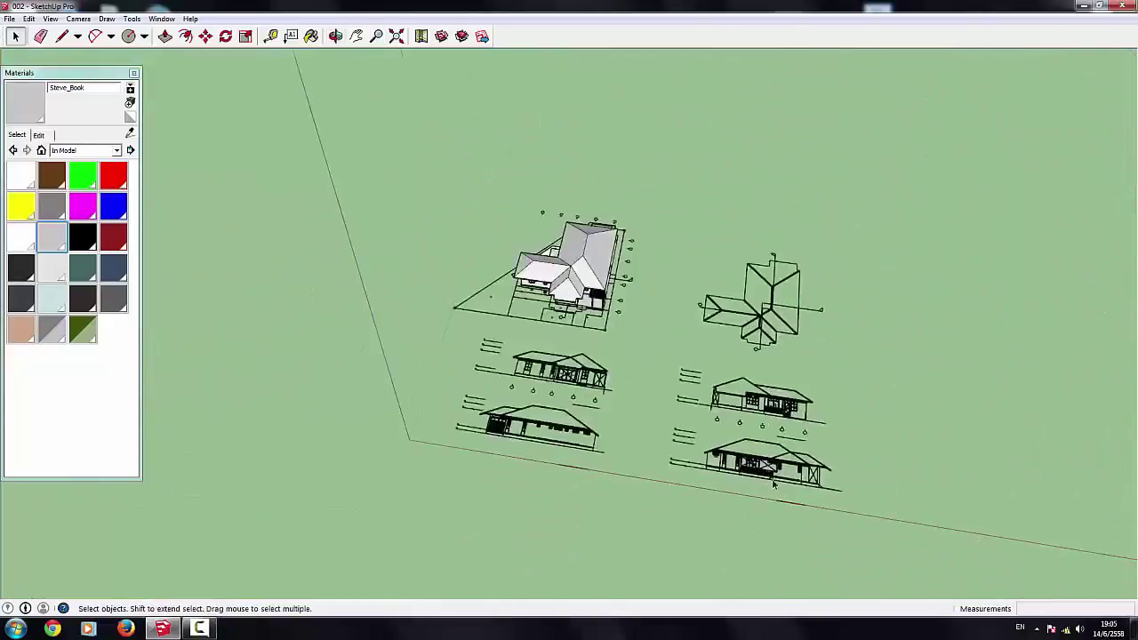
pyautogui.scroll(3, 739, 489)
pyautogui.scroll(2, 740, 490)
pyautogui.scroll(-1, 737, 492)
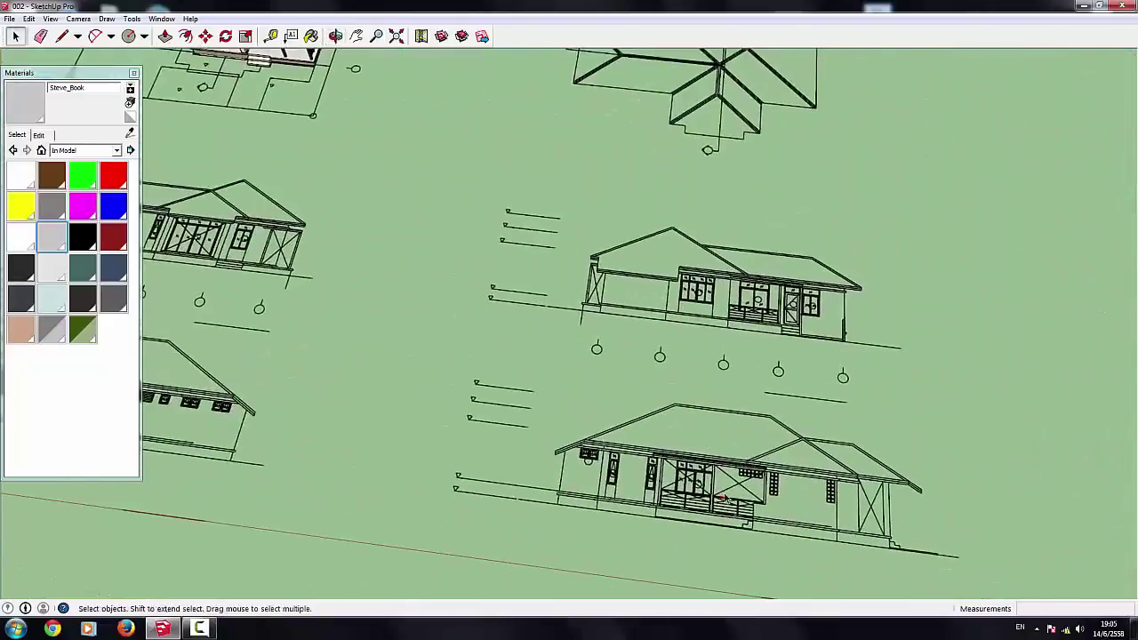
# Step: On the front elevation, draw rectangles for the 5.90 m beam and three posts
pyautogui.scroll(2, 737, 492)
pyautogui.scroll(2, 791, 445)
pyautogui.scroll(-3, 790, 448)
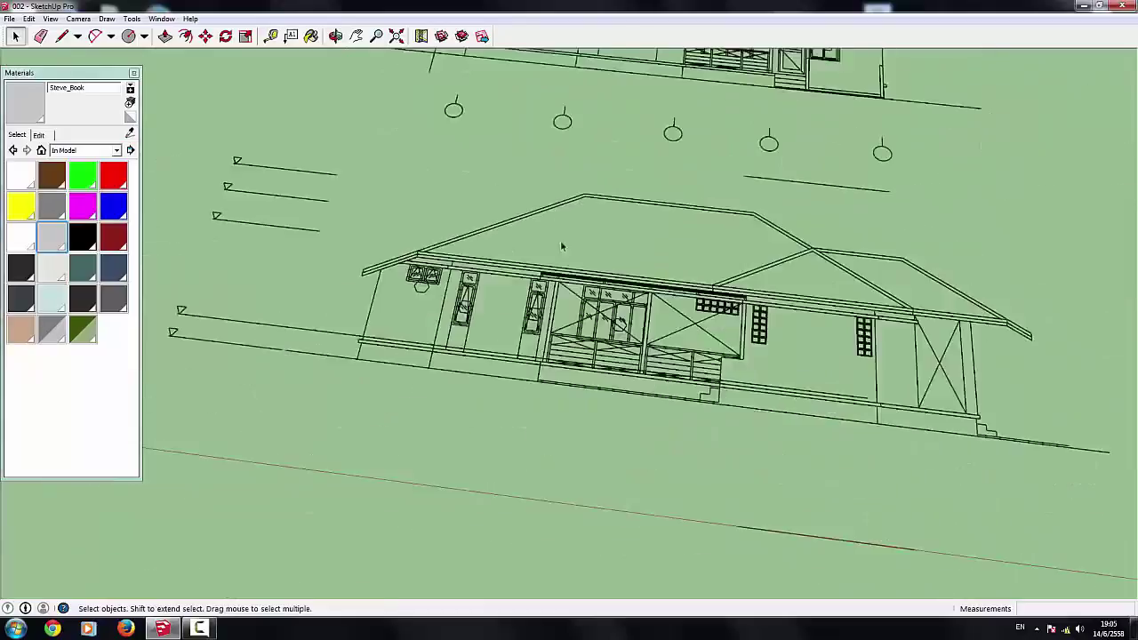
pyautogui.moveTo(562, 246); pyautogui.dragTo(571, 255, button='middle')
pyautogui.scroll(4, 570, 255)
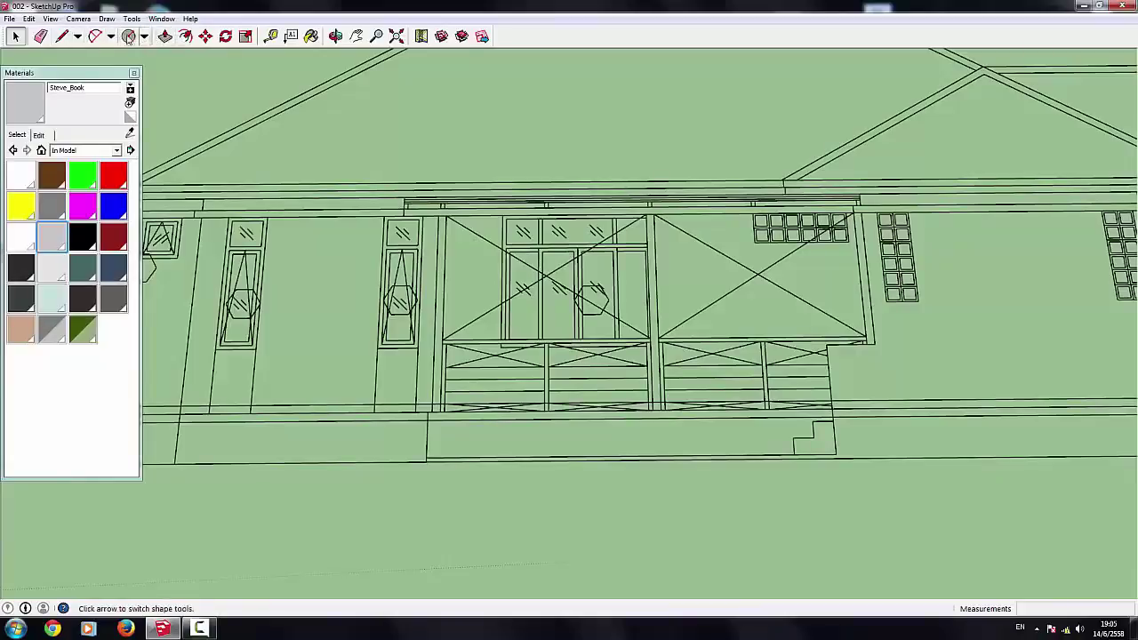
pyautogui.click(144, 37)
pyautogui.click(165, 51)
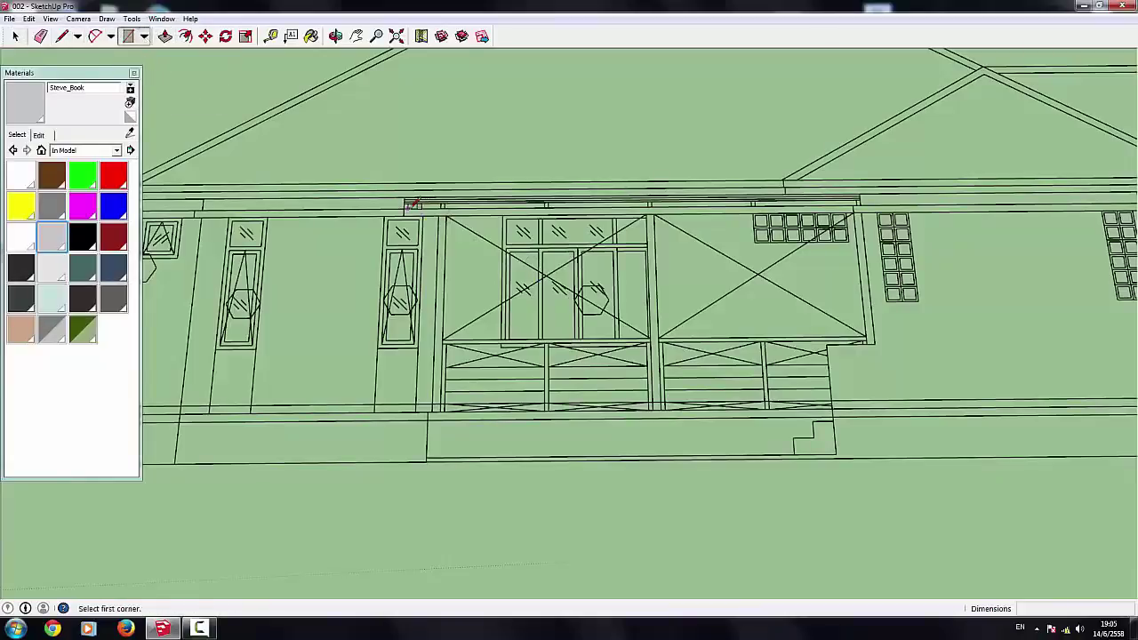
pyautogui.scroll(2, 411, 203)
pyautogui.click(408, 202)
pyautogui.click(965, 214)
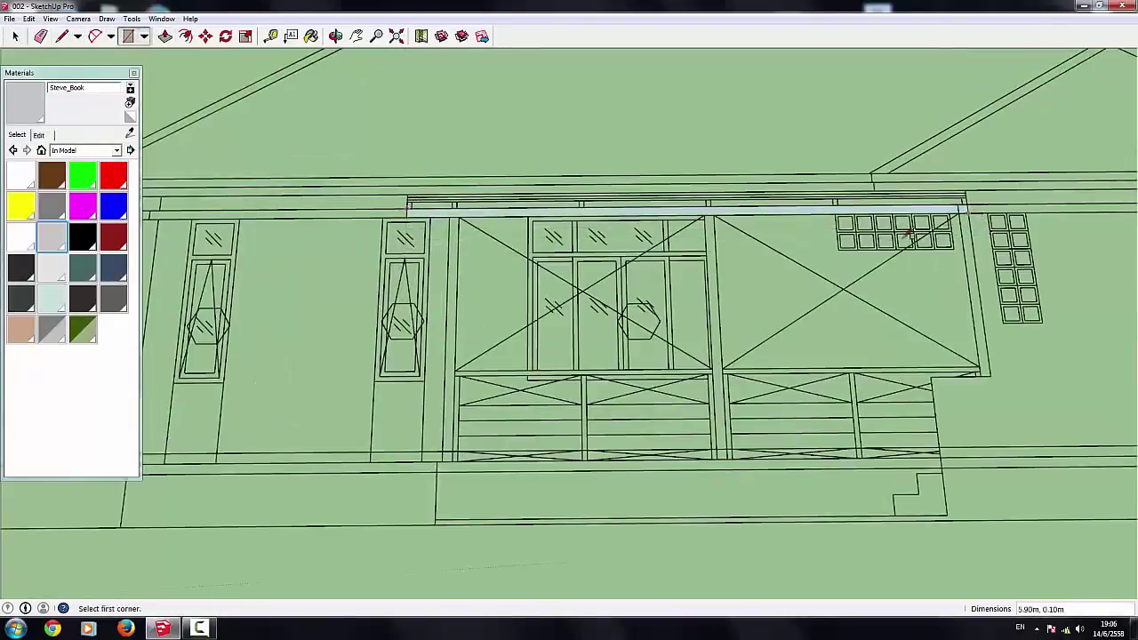
pyautogui.click(459, 456)
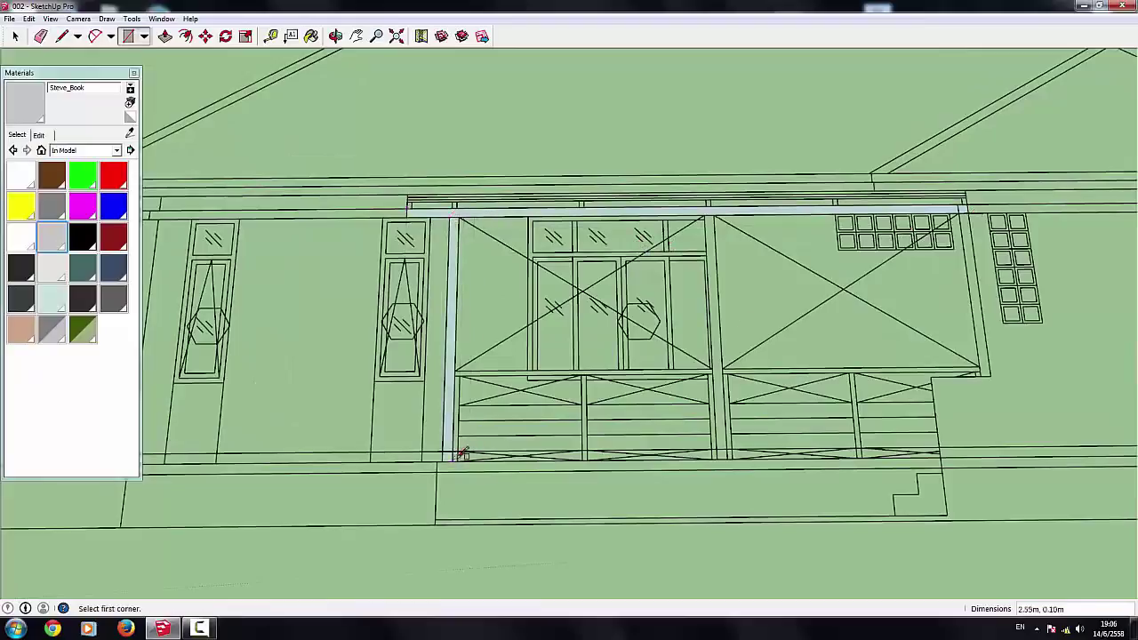
pyautogui.click(729, 457)
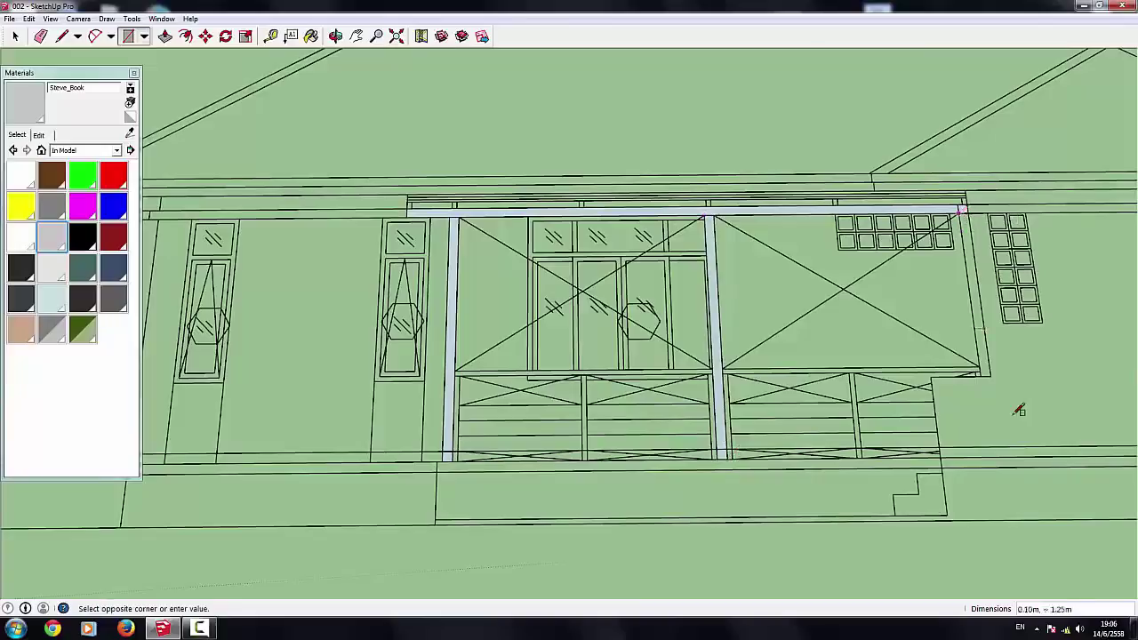
pyautogui.click(990, 375)
pyautogui.press('space')
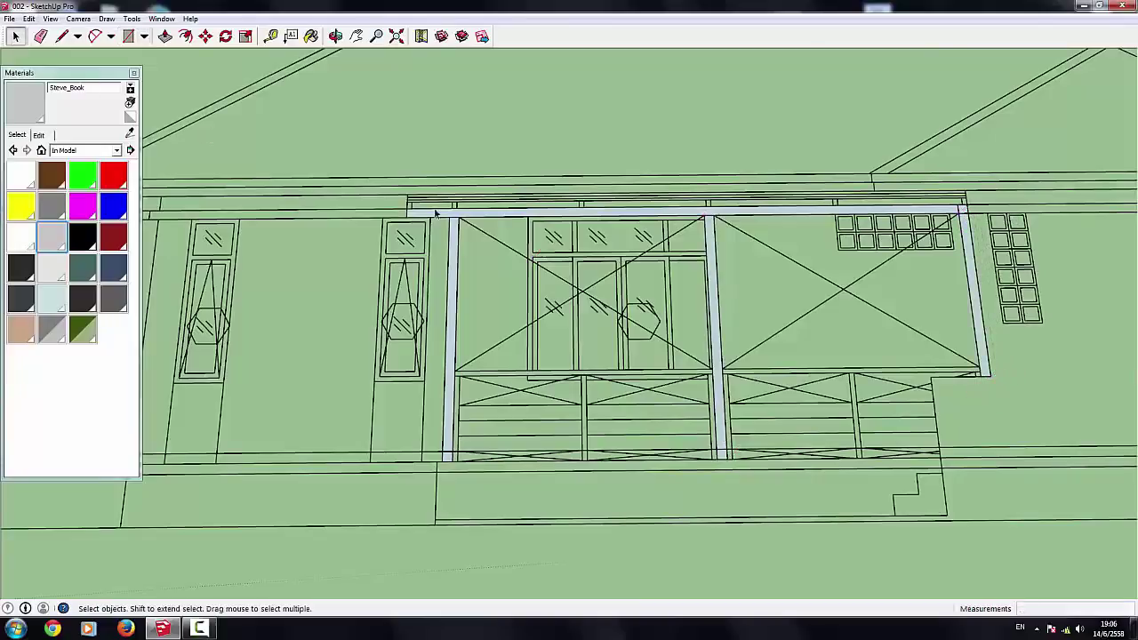
# Step: Push/Pull the beam and all three posts to 0.1 m thickness
pyautogui.press('p')
pyautogui.click(493, 217)
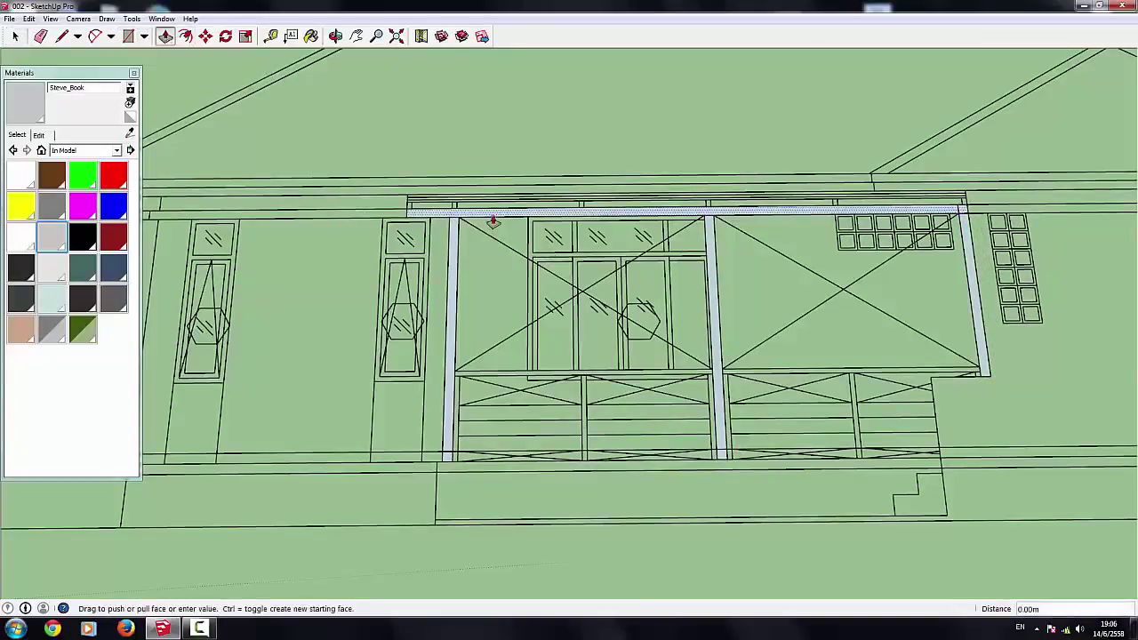
pyautogui.write('0.1')
pyautogui.press('Return')
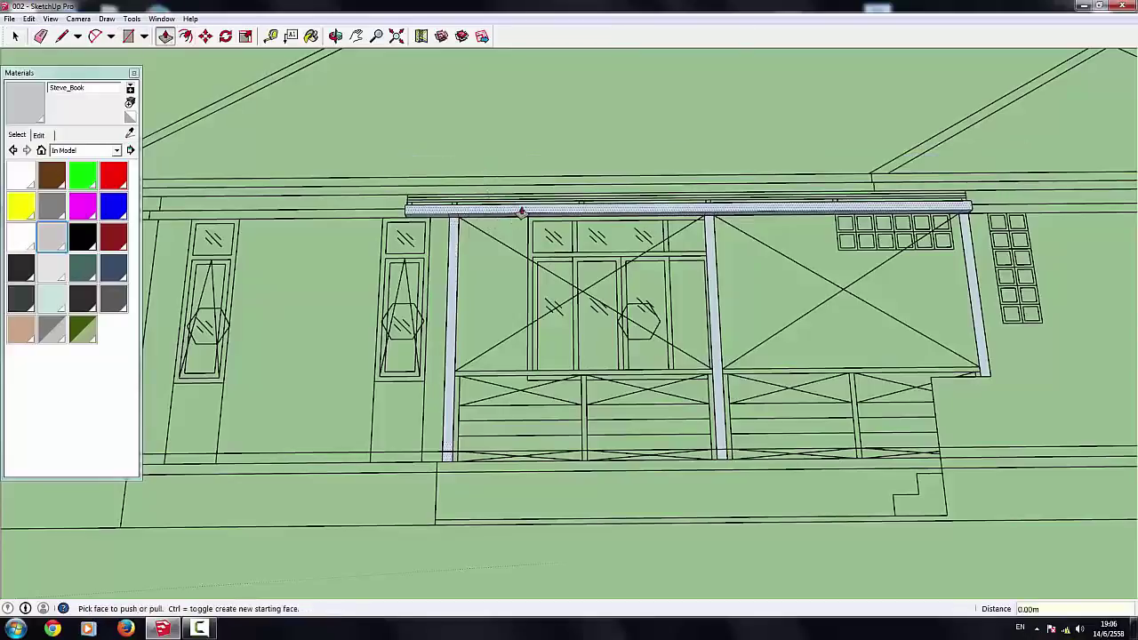
pyautogui.doubleClick(456, 236)
pyautogui.doubleClick(714, 230)
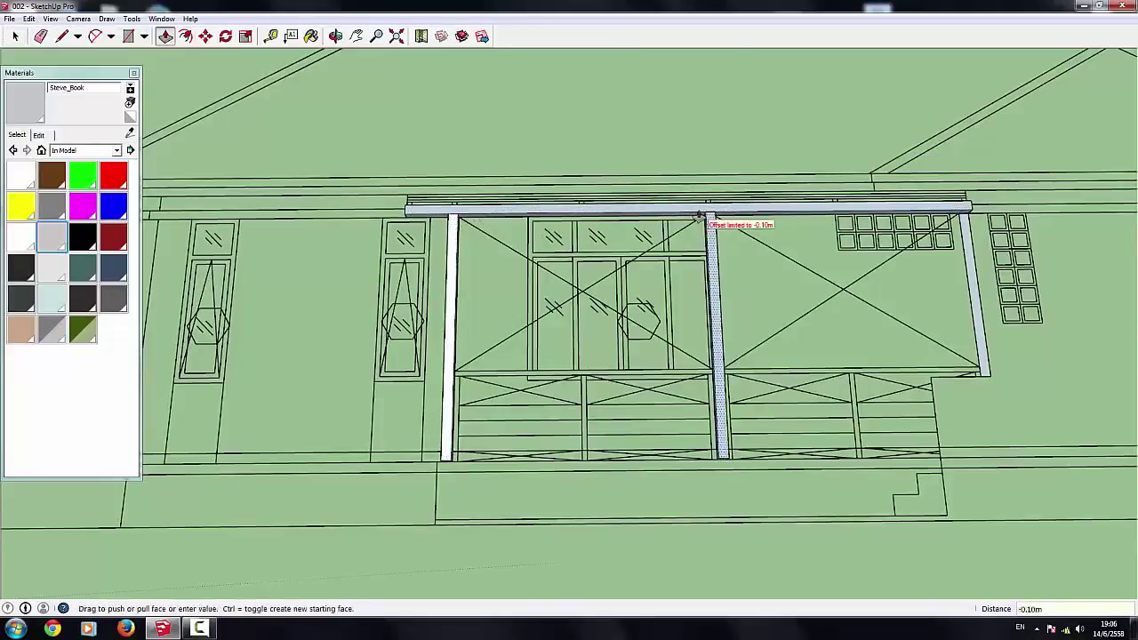
pyautogui.doubleClick(969, 270)
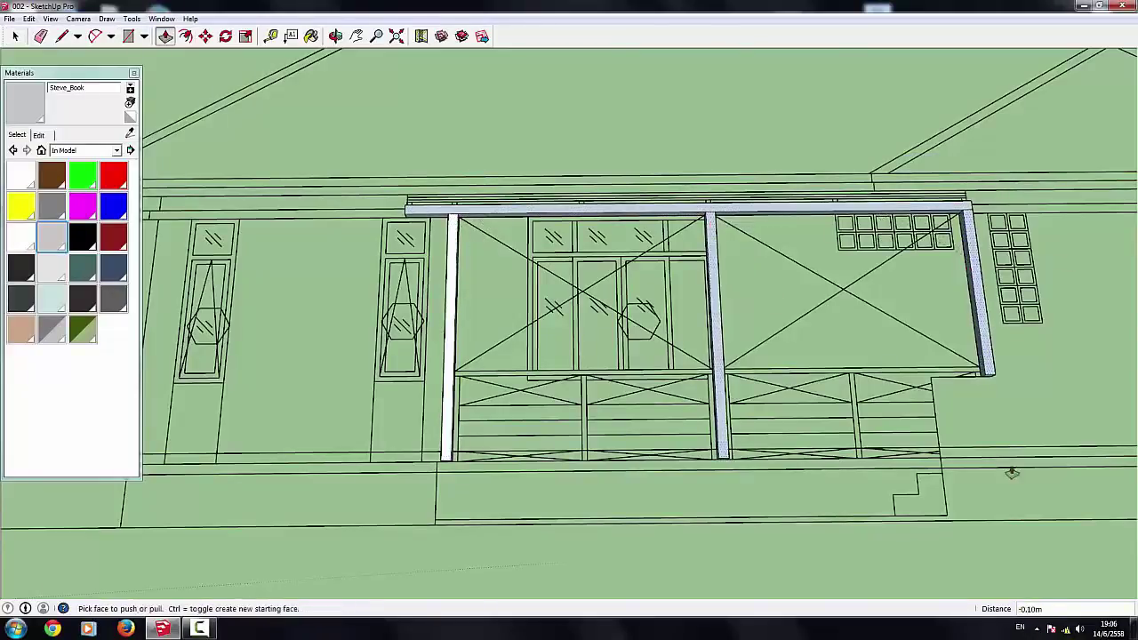
pyautogui.moveTo(987, 380); pyautogui.dragTo(986, 284, button='middle')
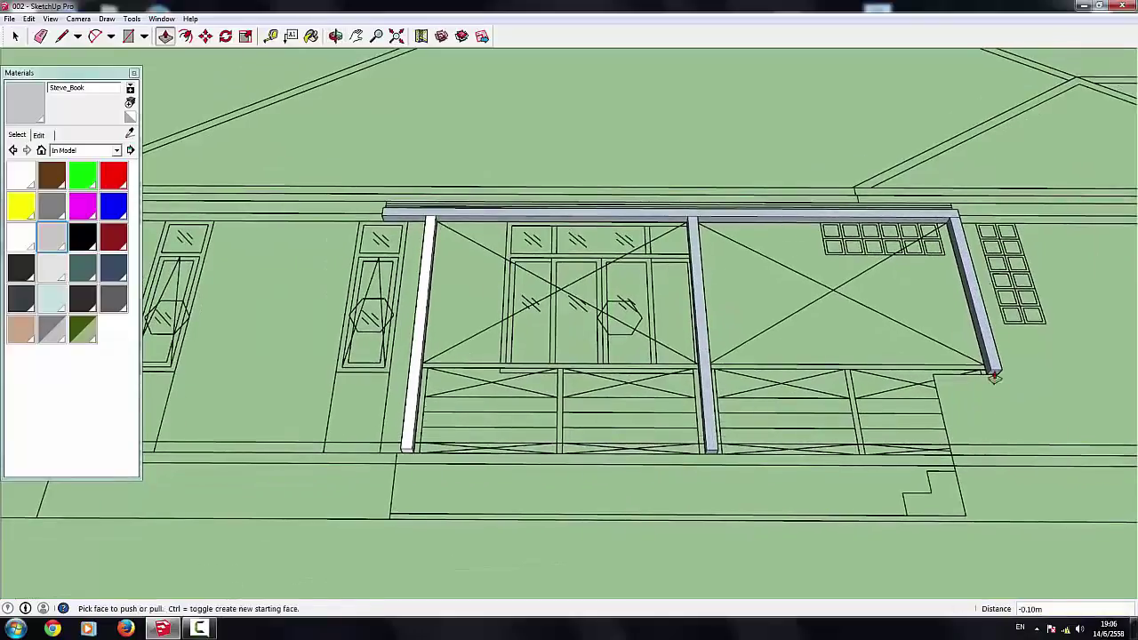
pyautogui.click(992, 383)
pyautogui.click(720, 453)
pyautogui.scroll(-3, 719, 454)
# Step: Select the beam and three posts, paint them white, and make them a group
pyautogui.press('space')
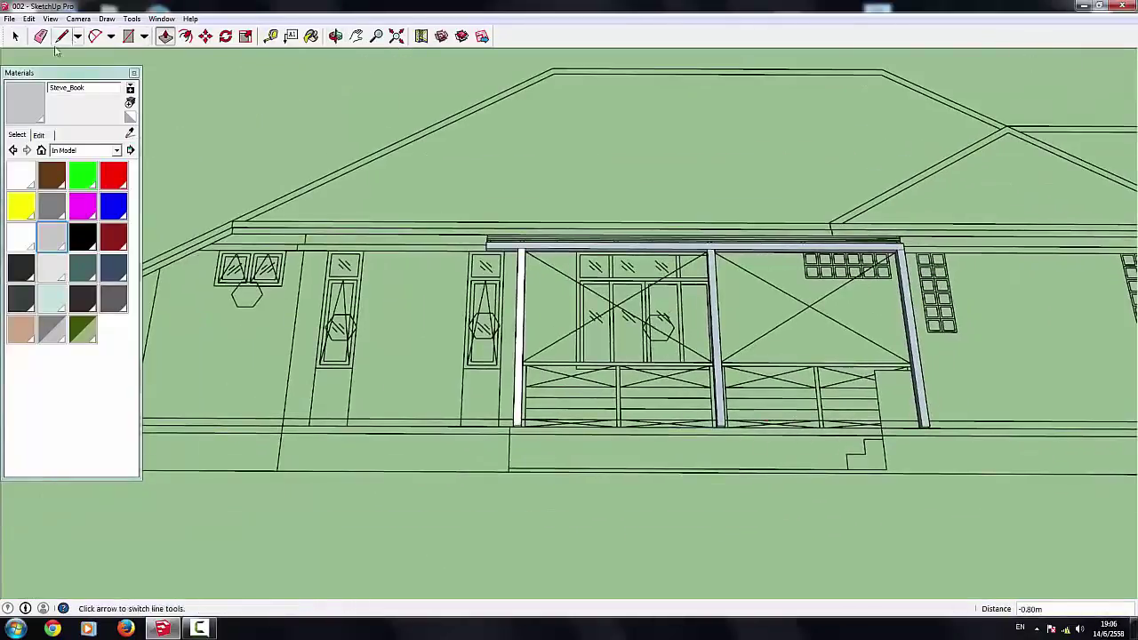
pyautogui.tripleClick(520, 329)
pyautogui.click(22, 175)
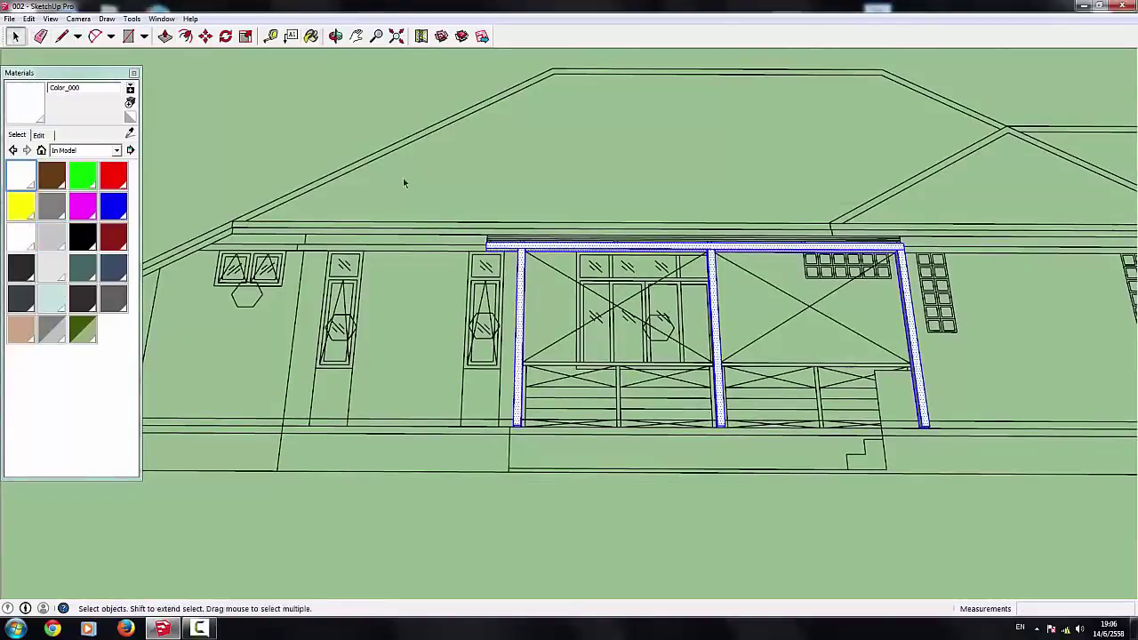
pyautogui.rightClick(914, 346)
pyautogui.click(954, 450)
pyautogui.moveTo(953, 456)
pyautogui.mouseDown(button='middle')
pyautogui.moveTo(551, 368)
pyautogui.moveTo(308, 105)
pyautogui.mouseUp(button='middle')
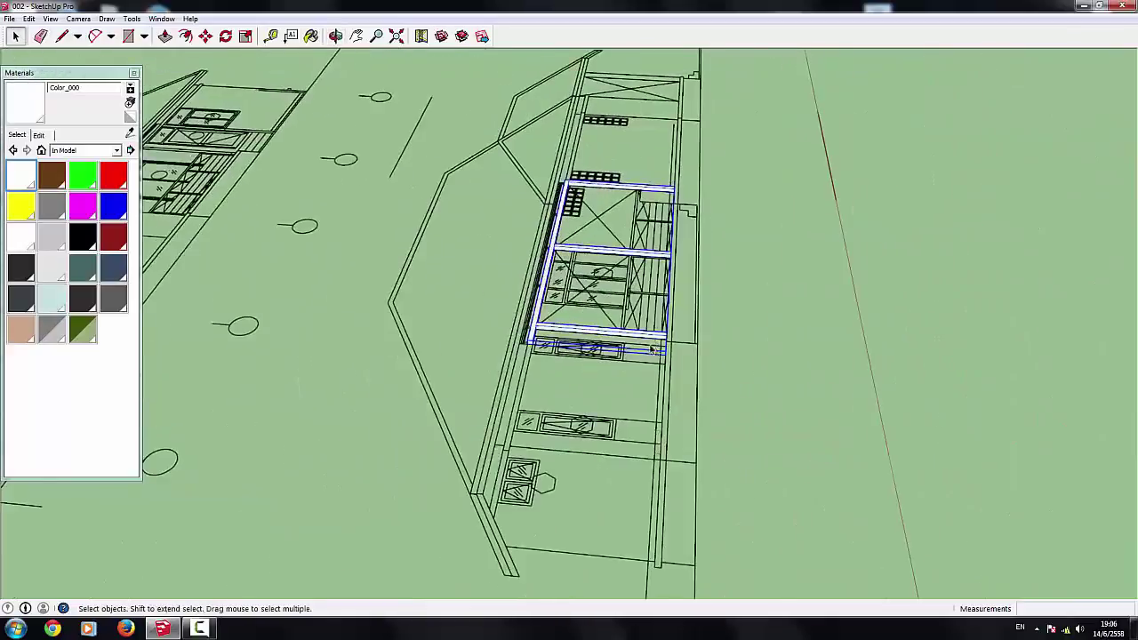
# Step: Rotate the frame group 90° about a pivot on the front beam
pyautogui.press('q')
pyautogui.moveTo(686, 326); pyautogui.dragTo(595, 291, button='middle')
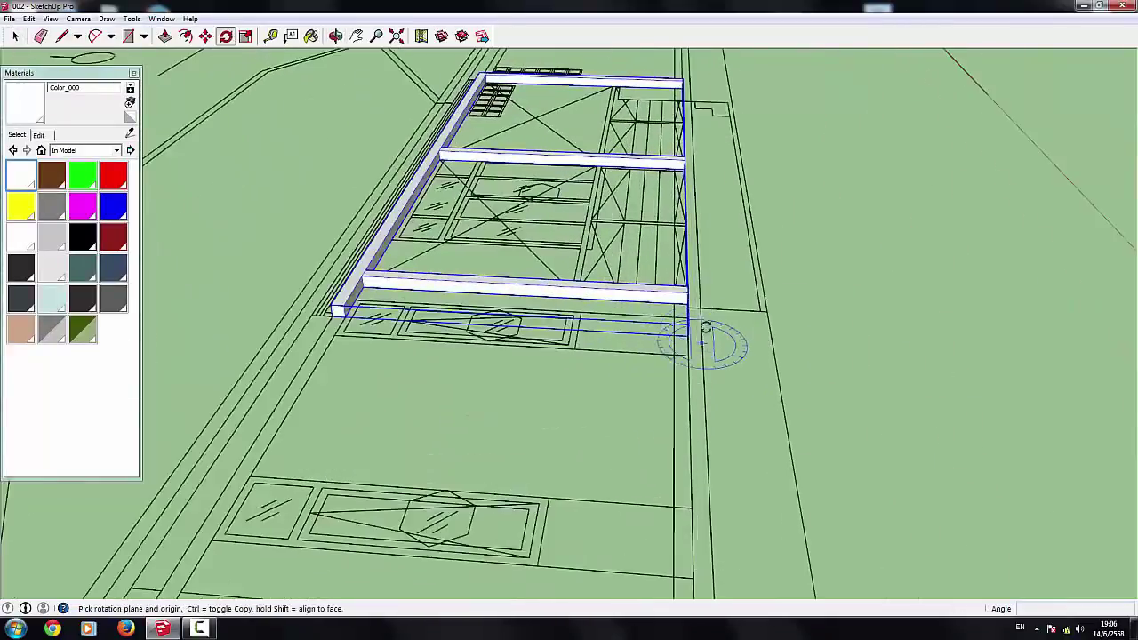
pyautogui.click(614, 291)
pyautogui.click(622, 302)
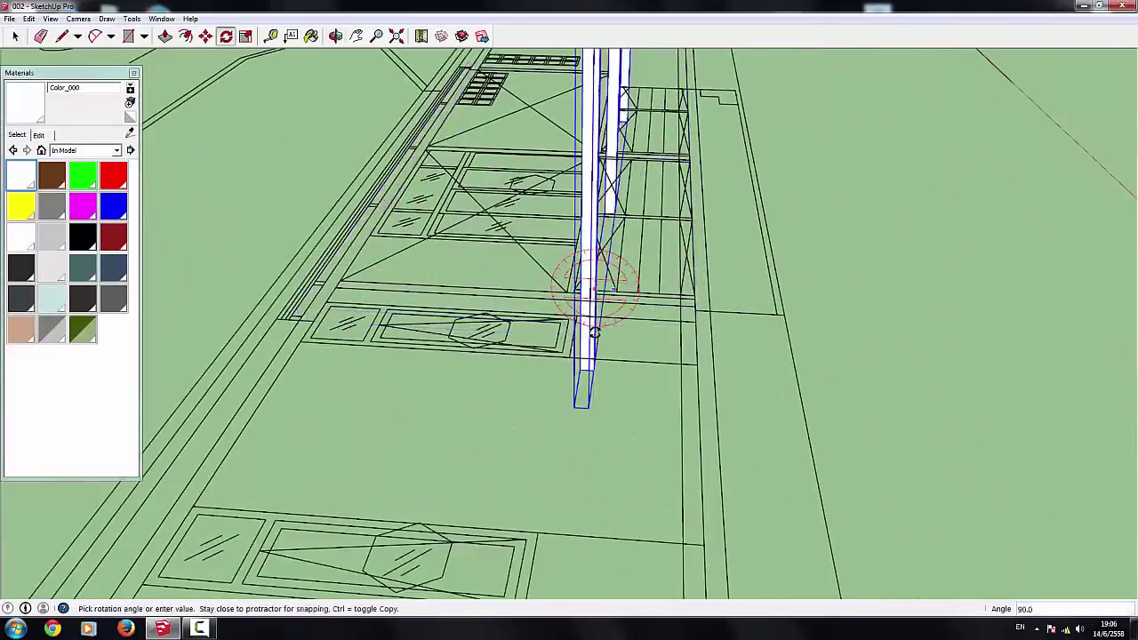
pyautogui.write('90')
pyautogui.click(595, 332)
pyautogui.moveTo(595, 332); pyautogui.dragTo(686, 267, button='middle')
# Step: Begin moving the frame group toward the house
pyautogui.click(205, 36)
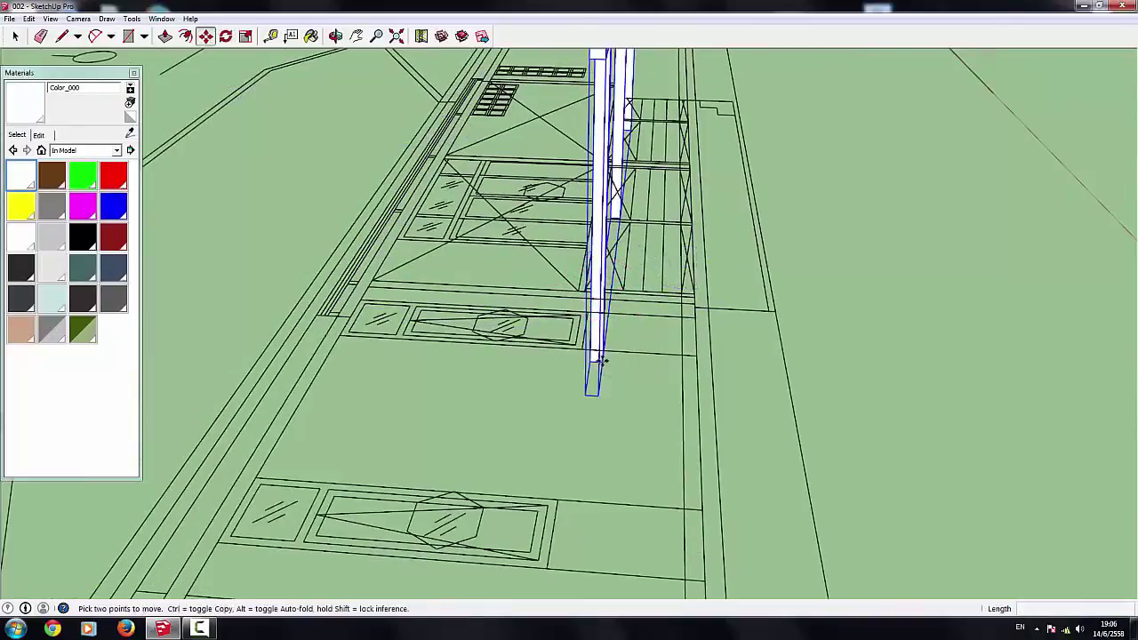
pyautogui.moveTo(592, 356)
pyautogui.mouseDown(button='middle')
pyautogui.moveTo(604, 316)
pyautogui.moveTo(543, 372)
pyautogui.moveTo(665, 290)
pyautogui.moveTo(682, 521)
pyautogui.mouseUp(button='middle')
pyautogui.scroll(-5, 610, 318)
pyautogui.scroll(-5, 610, 312)
pyautogui.scroll(-3, 610, 312)
# Step: Rotate the frame group another 90° so it stands upright
pyautogui.scroll(3, 686, 427)
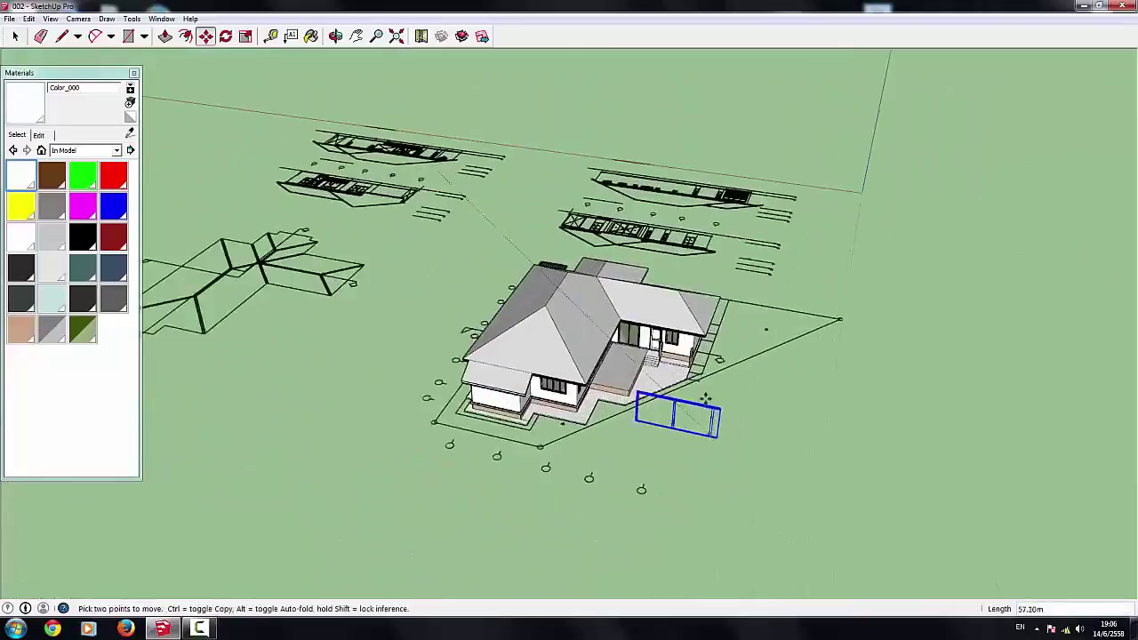
pyautogui.scroll(3, 711, 402)
pyautogui.click(225, 35)
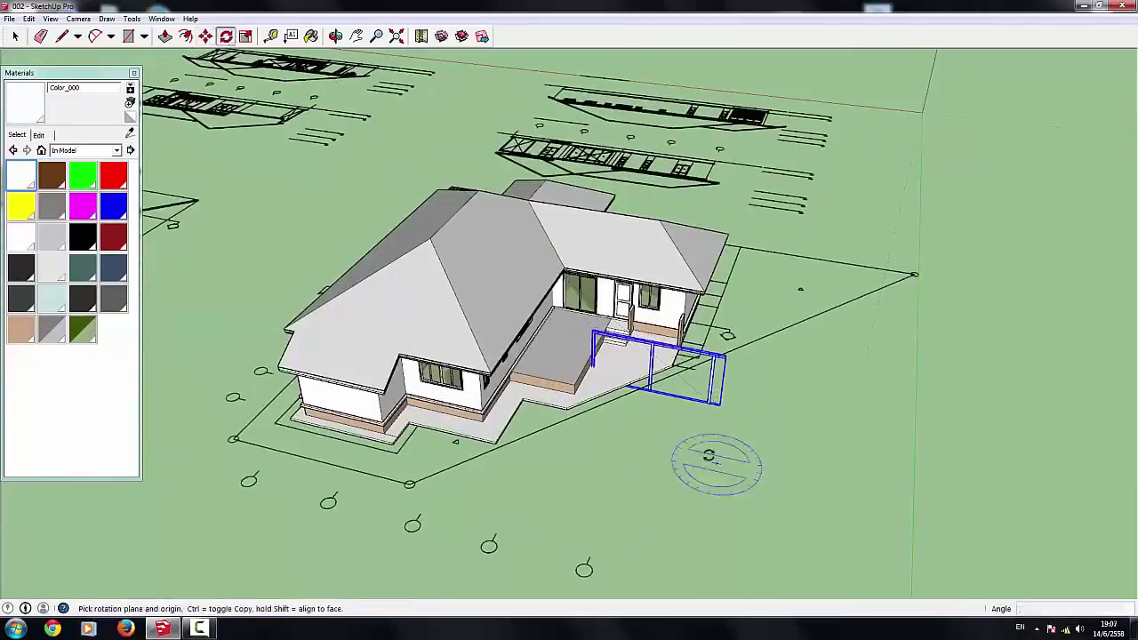
pyautogui.click(680, 426)
pyautogui.click(711, 429)
pyautogui.click(669, 452)
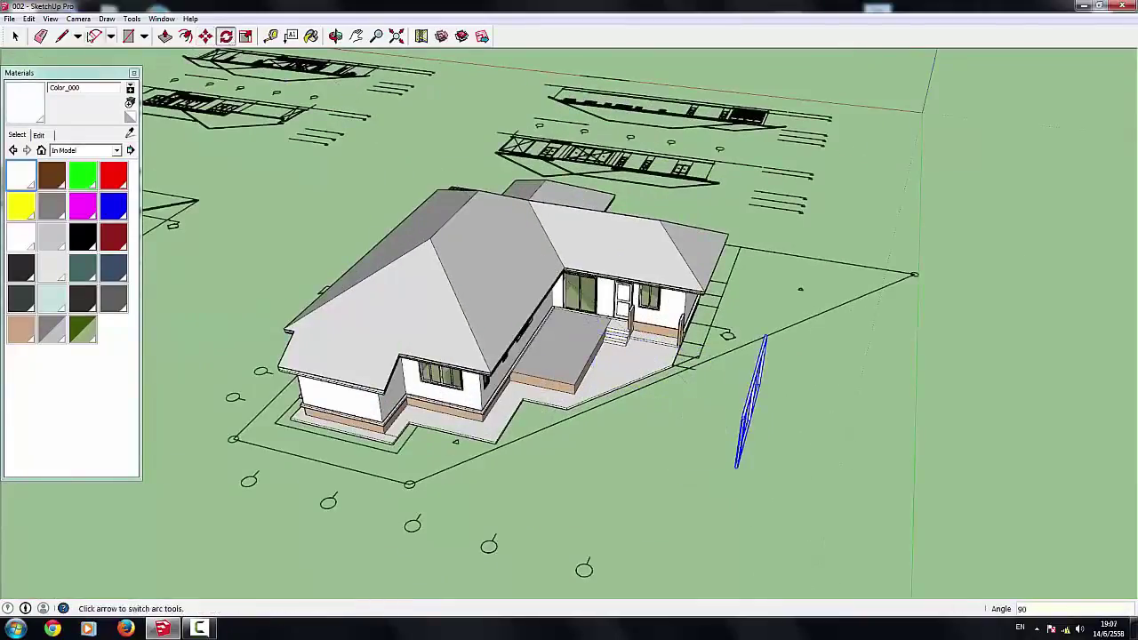
# Step: Move the frame onto the porch corner with a 0.10m offset, then check it from several views
pyautogui.press('m')
pyautogui.click(741, 462)
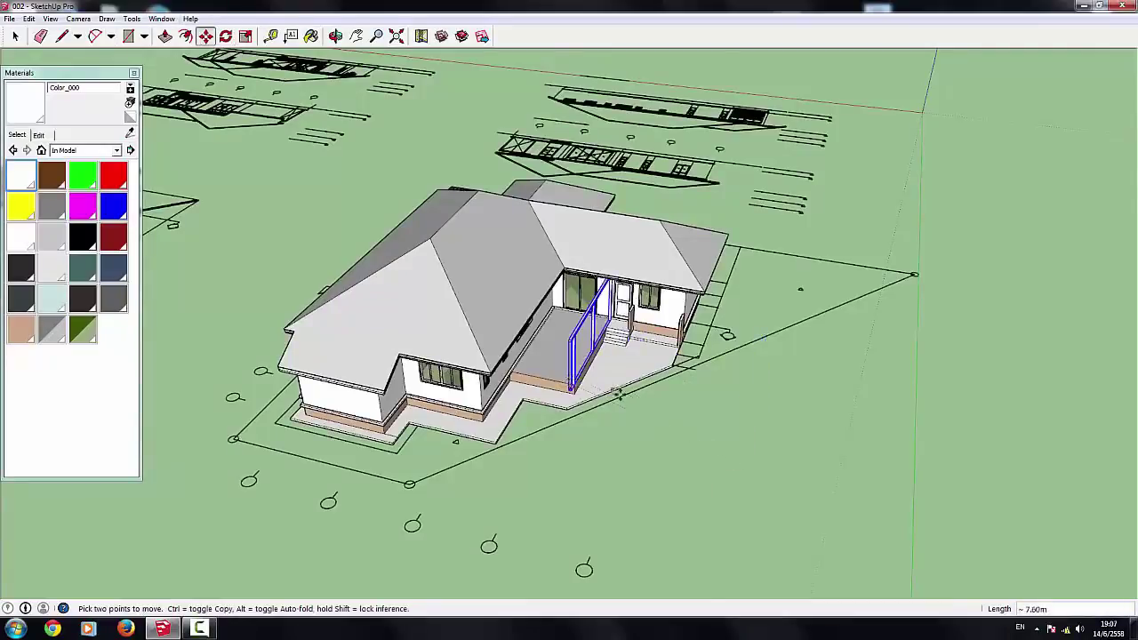
pyautogui.scroll(3, 622, 352)
pyautogui.scroll(4, 652, 336)
pyautogui.scroll(1, 652, 335)
pyautogui.scroll(4, 394, 394)
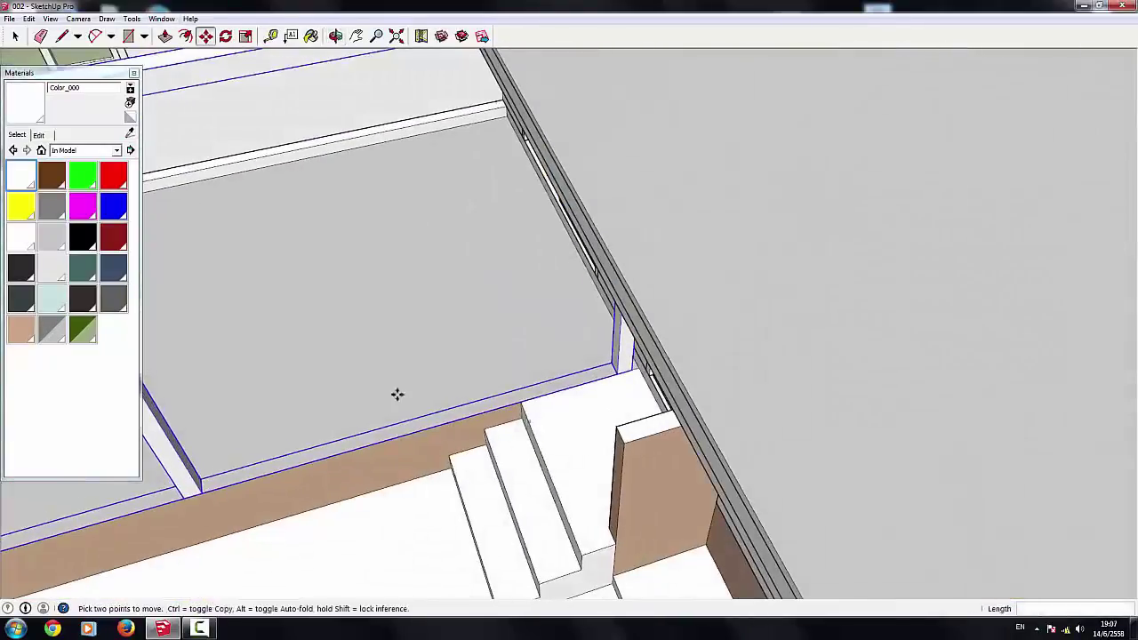
pyautogui.write('.1')
pyautogui.press('Return')
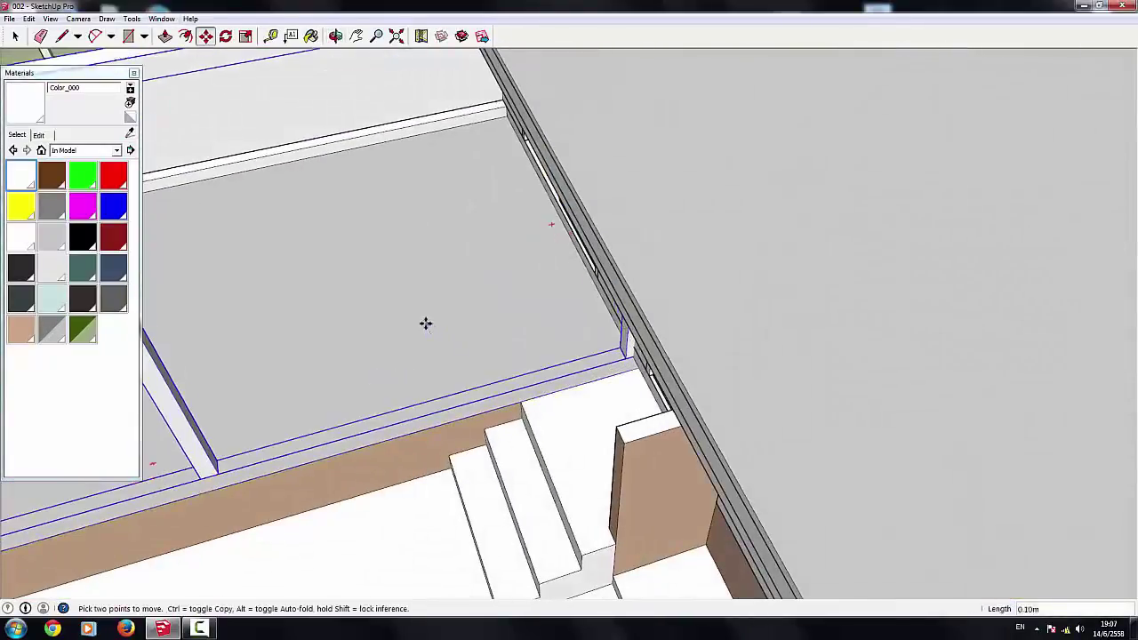
pyautogui.scroll(-3, 425, 325)
pyautogui.scroll(-5, 330, 433)
pyautogui.moveTo(330, 432)
pyautogui.mouseDown(button='middle')
pyautogui.moveTo(530, 267)
pyautogui.moveTo(412, 242)
pyautogui.mouseUp(button='middle')
pyautogui.scroll(-3, 734, 433)
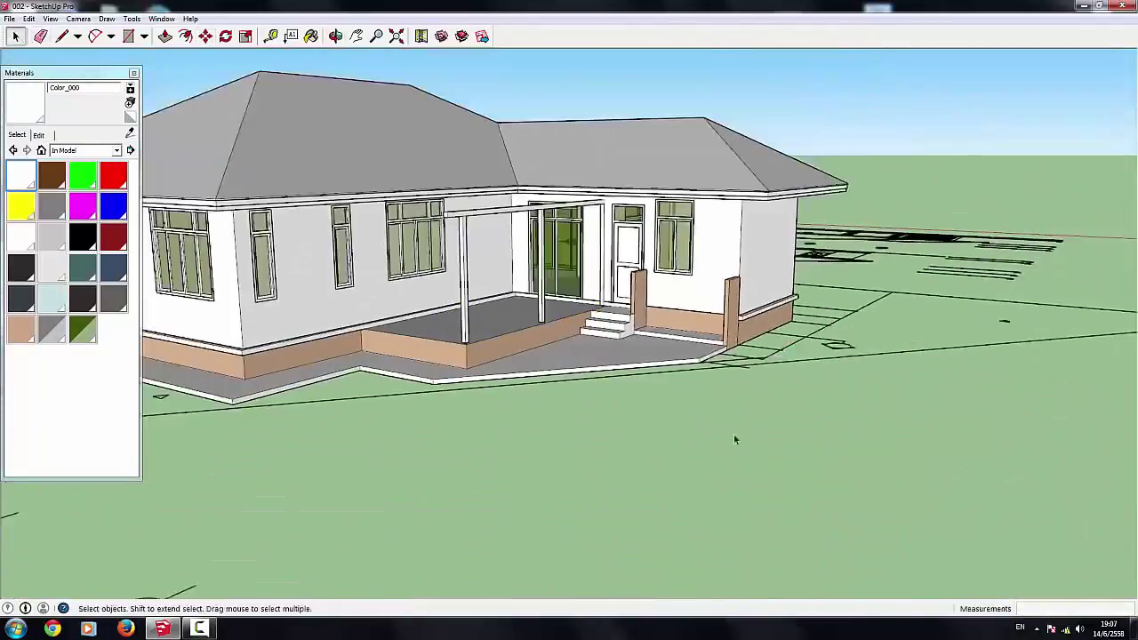
pyautogui.moveTo(733, 433)
pyautogui.mouseDown(button='middle')
pyautogui.moveTo(616, 380)
pyautogui.moveTo(625, 459)
pyautogui.mouseUp(button='middle')
pyautogui.scroll(-4, 616, 379)
# Step: Zoom into the front elevation and trace the beam's left end above the doors
pyautogui.moveTo(531, 467); pyautogui.dragTo(658, 469)
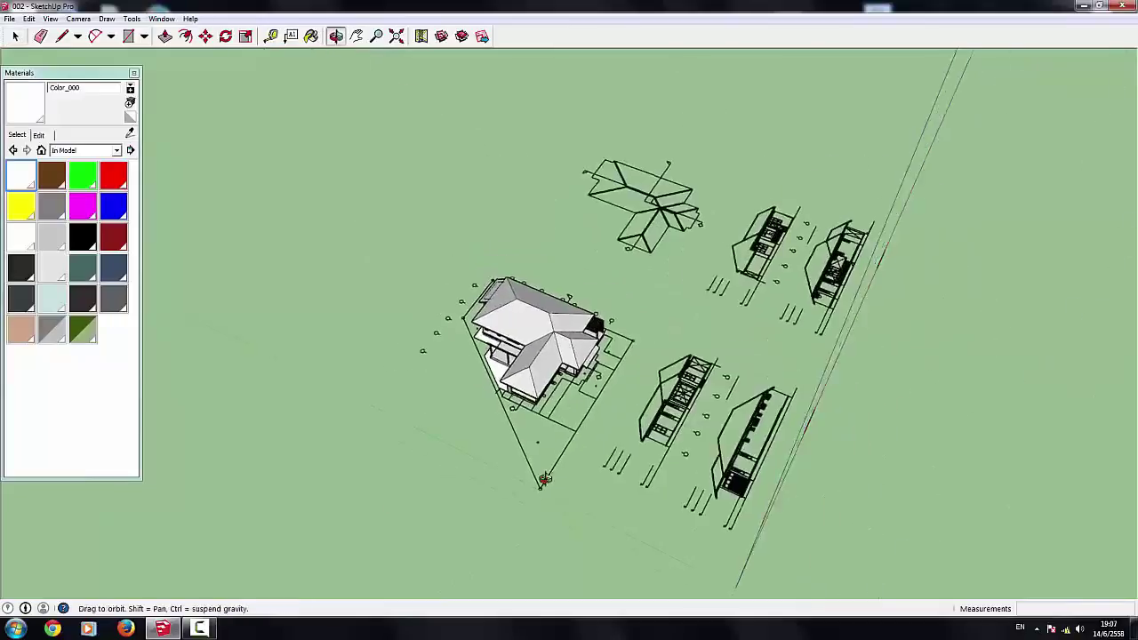
pyautogui.press('space')
pyautogui.scroll(3, 987, 428)
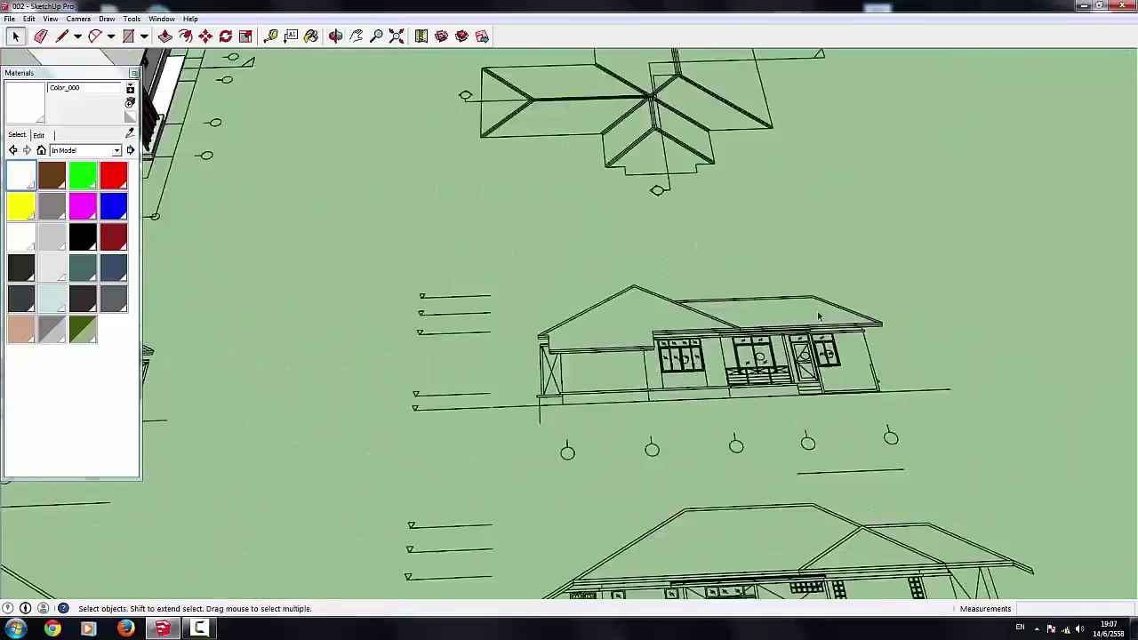
pyautogui.scroll(3, 844, 400)
pyautogui.scroll(3, 756, 391)
pyautogui.scroll(2, 704, 381)
pyautogui.scroll(2, 709, 464)
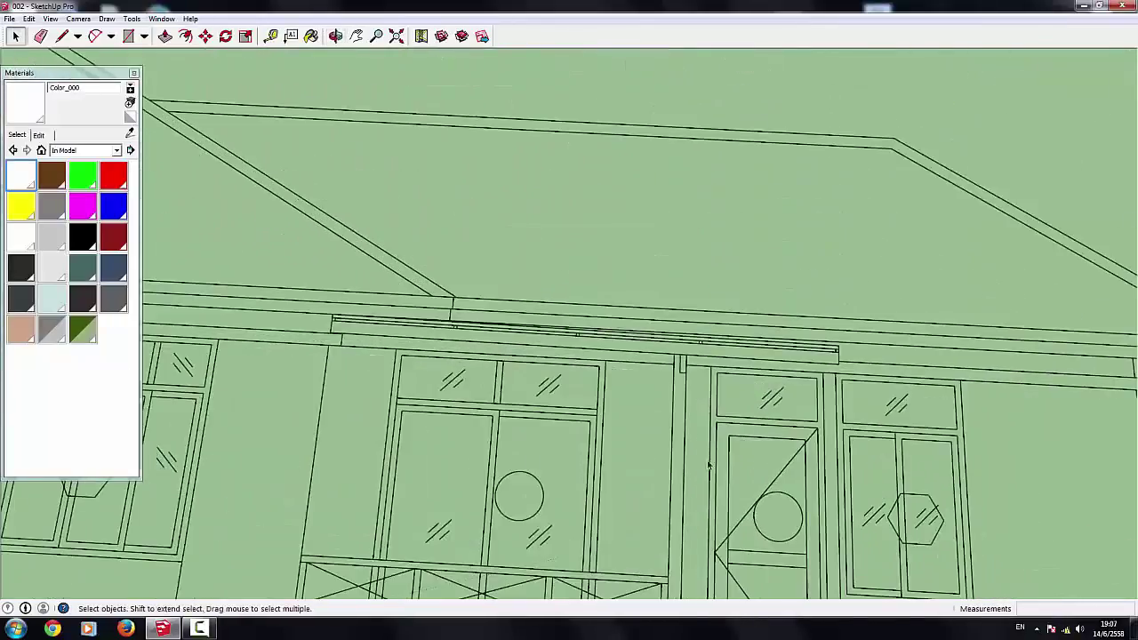
pyautogui.scroll(3, 350, 266)
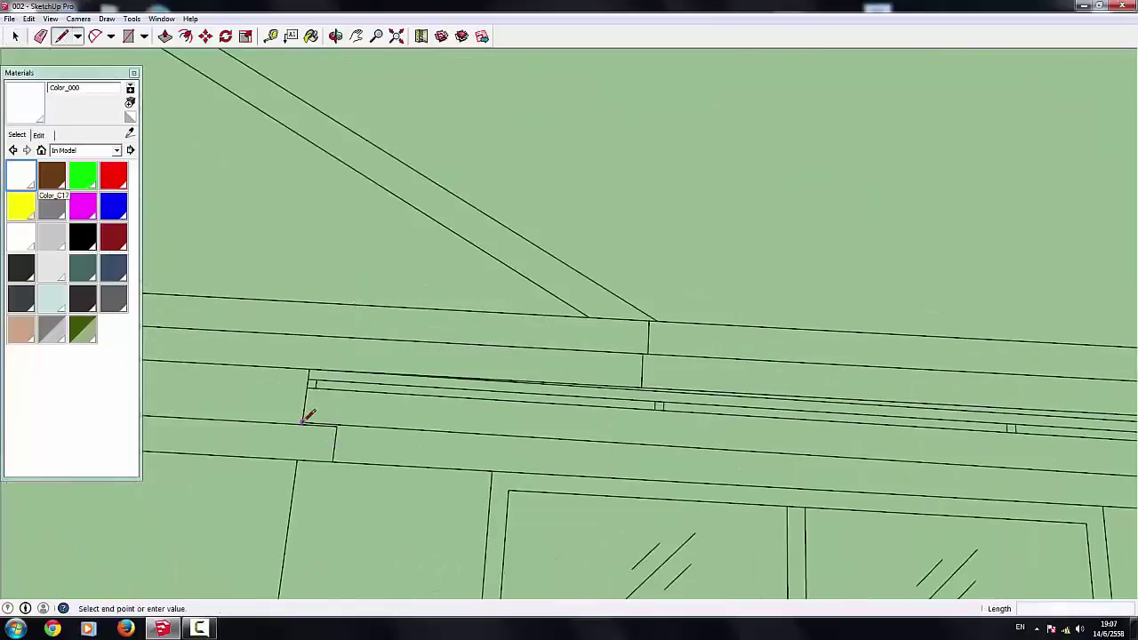
pyautogui.scroll(-4, 498, 391)
pyautogui.scroll(2, 703, 392)
pyautogui.scroll(2, 716, 404)
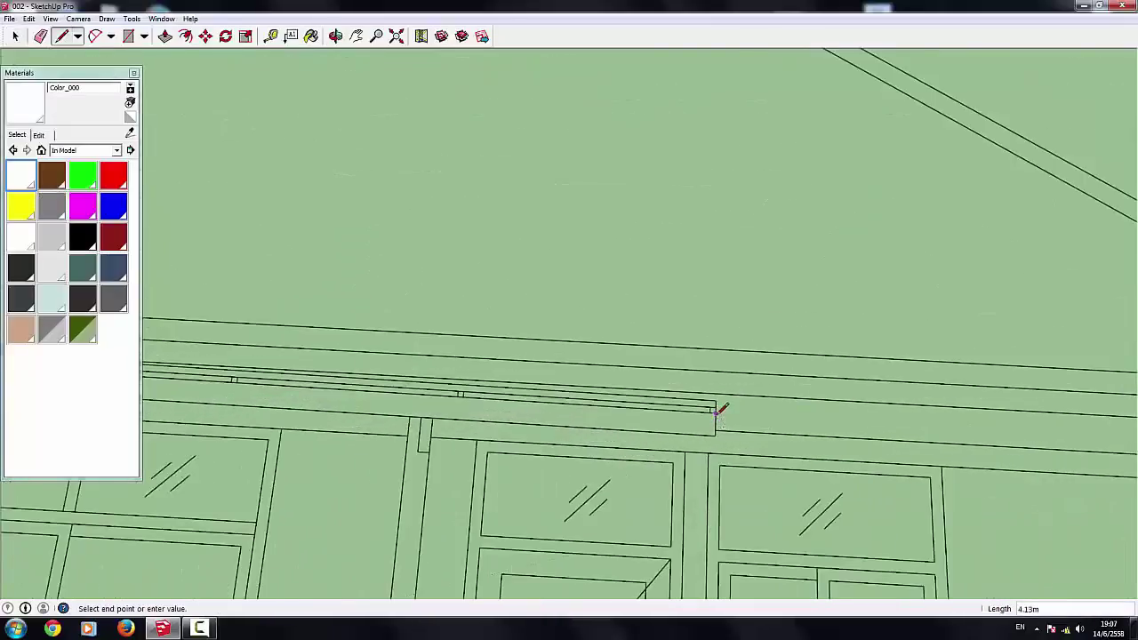
pyautogui.scroll(-2, 716, 425)
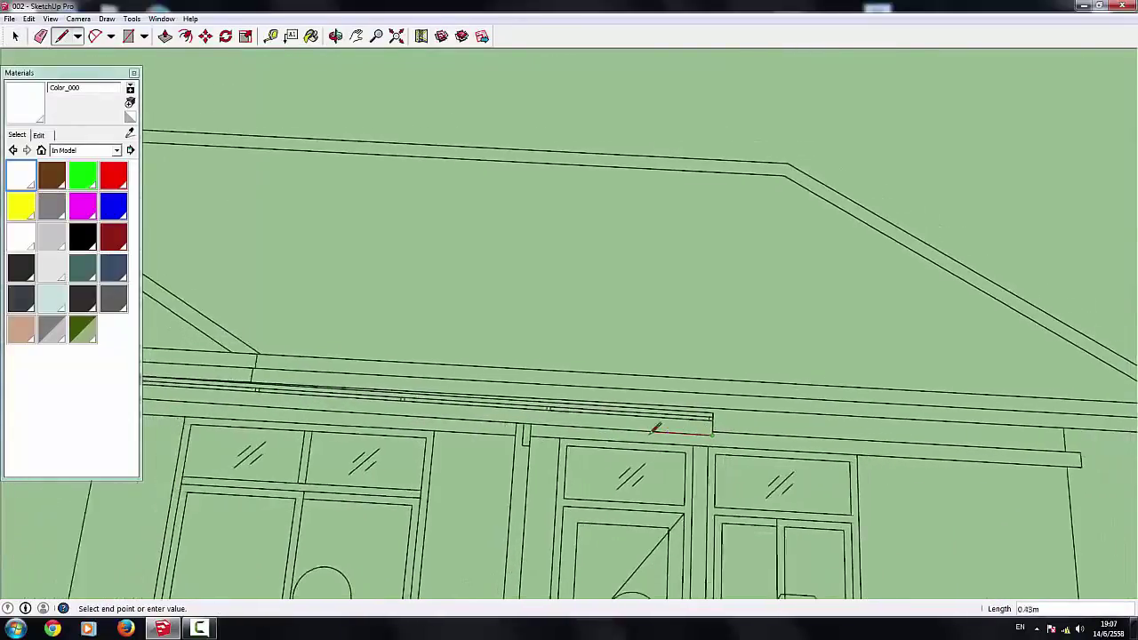
pyautogui.scroll(2, 656, 427)
pyautogui.scroll(1, 198, 378)
pyautogui.click(195, 359)
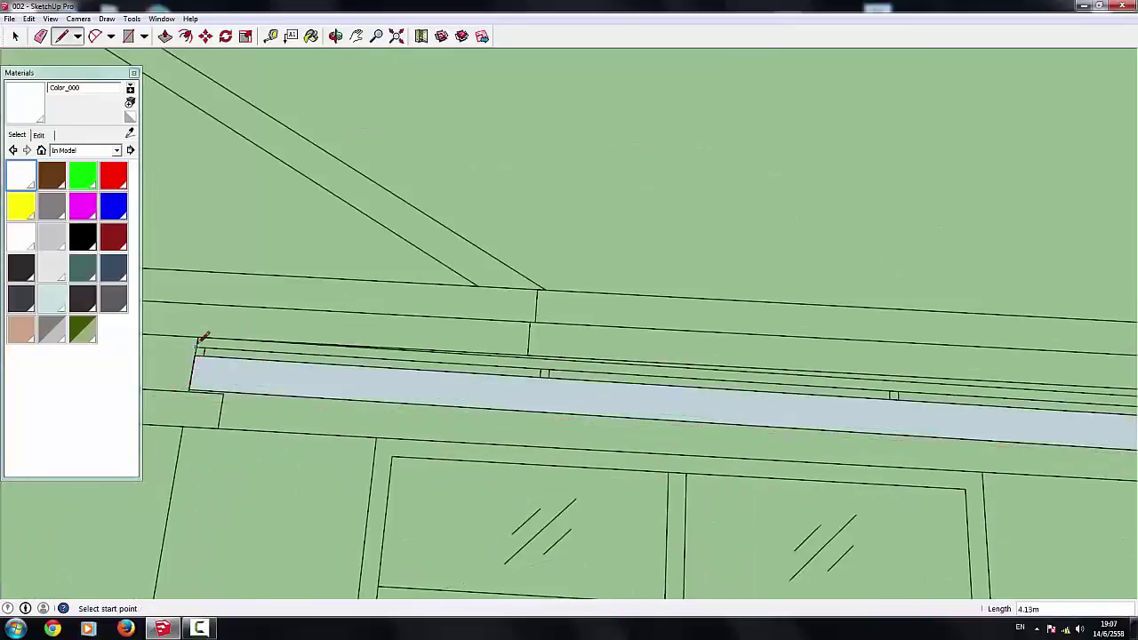
# Step: Finish the 4.13m strip at its right end and select the new strip
pyautogui.scroll(-2, 199, 336)
pyautogui.scroll(2, 877, 382)
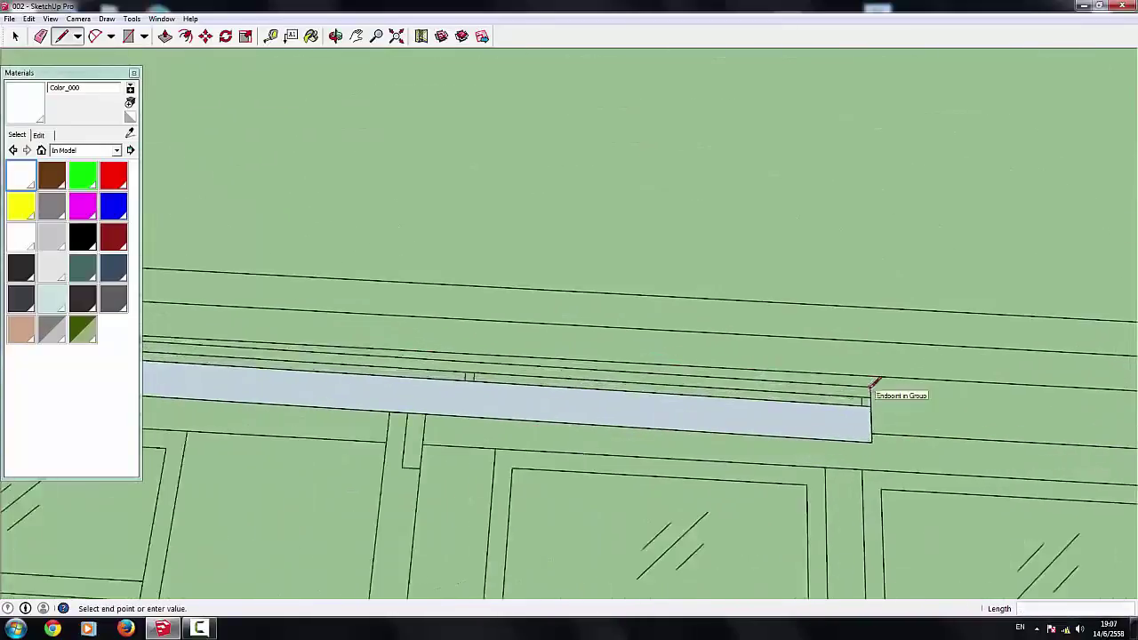
pyautogui.scroll(1, 875, 388)
pyautogui.click(872, 391)
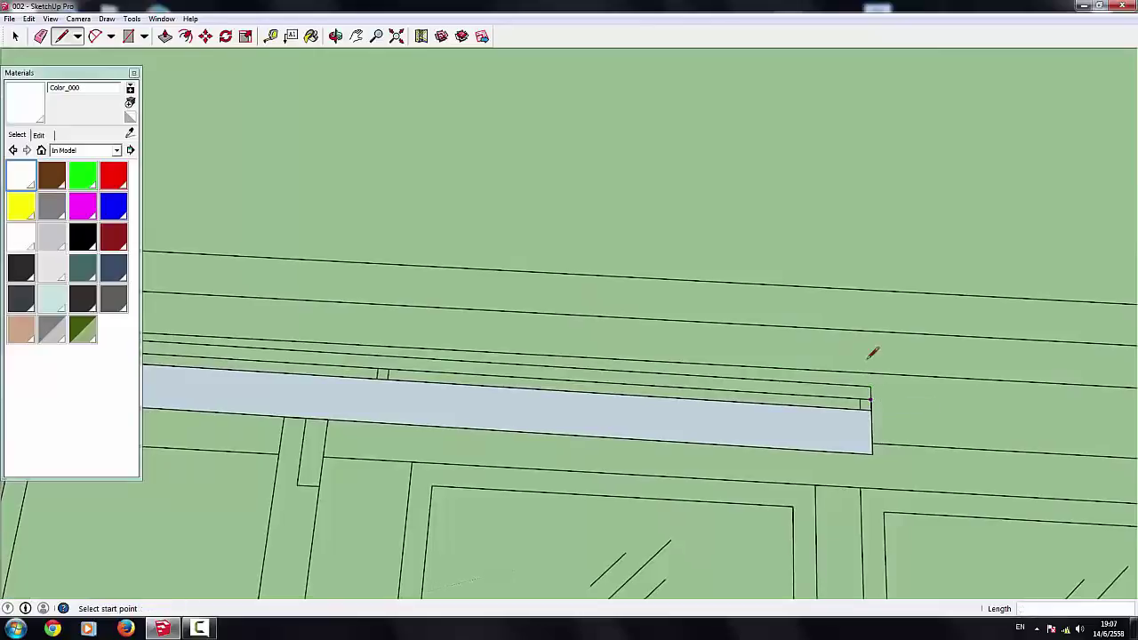
pyautogui.scroll(-1, 750, 394)
pyautogui.scroll(-1, 527, 363)
pyautogui.click(15, 37)
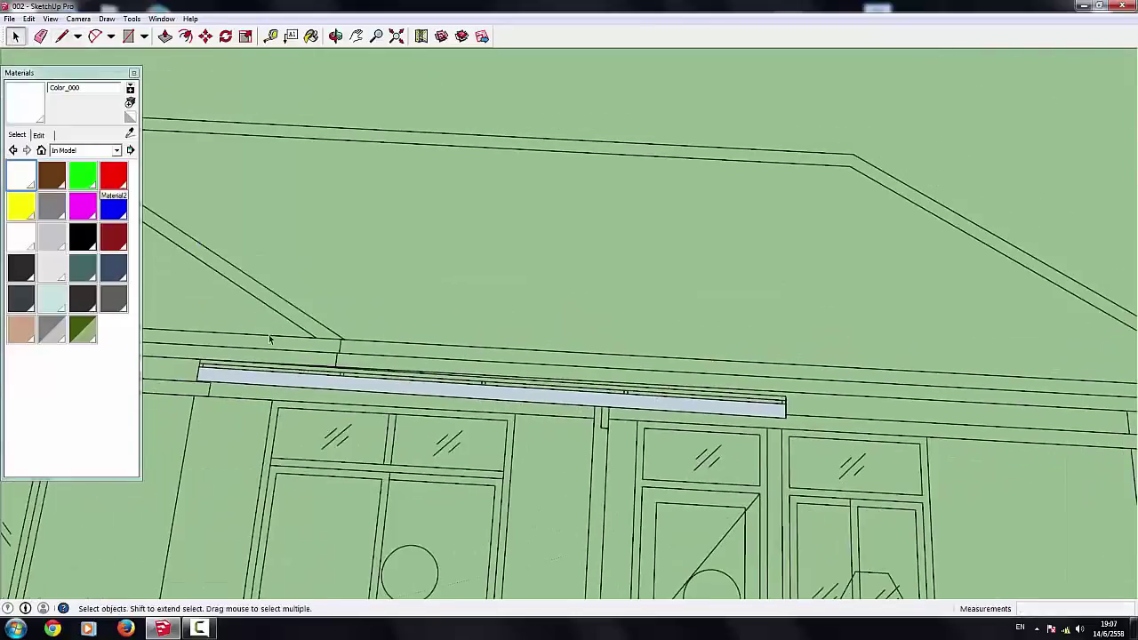
pyautogui.moveTo(189, 369); pyautogui.dragTo(845, 501)
# Step: Make the beam strip a group and open it for editing
pyautogui.rightClick(667, 409)
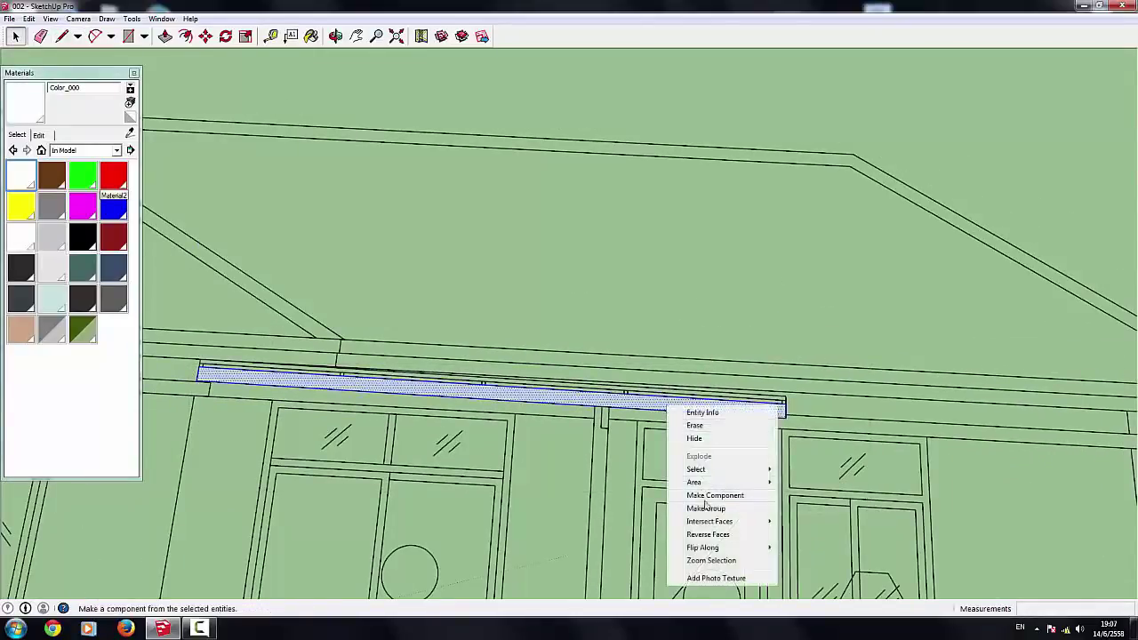
pyautogui.click(703, 507)
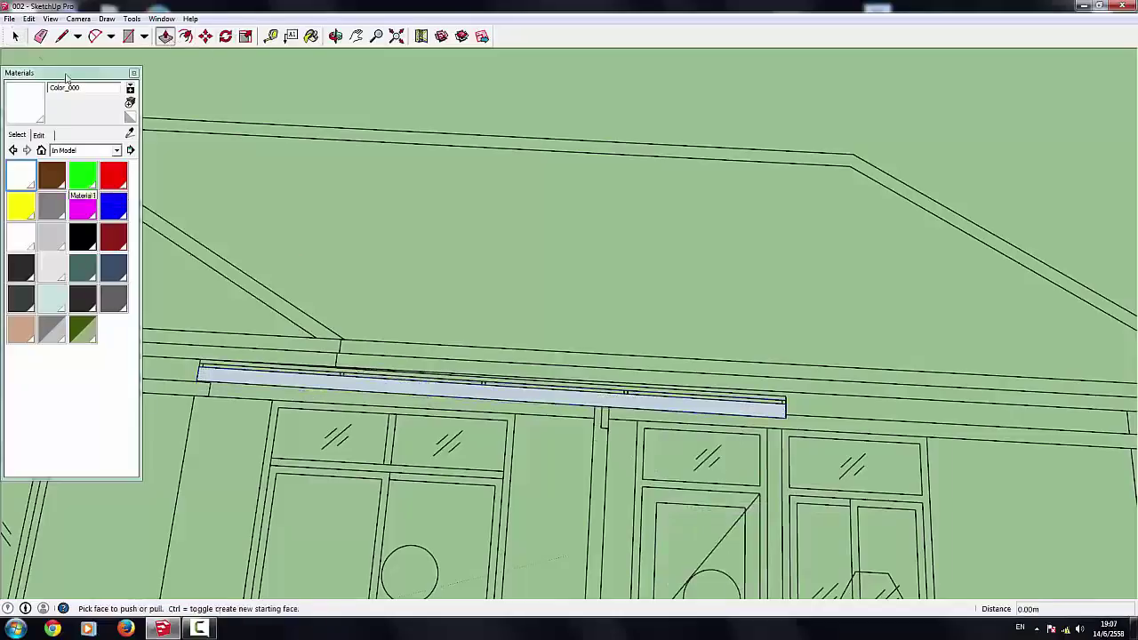
pyautogui.doubleClick(368, 381)
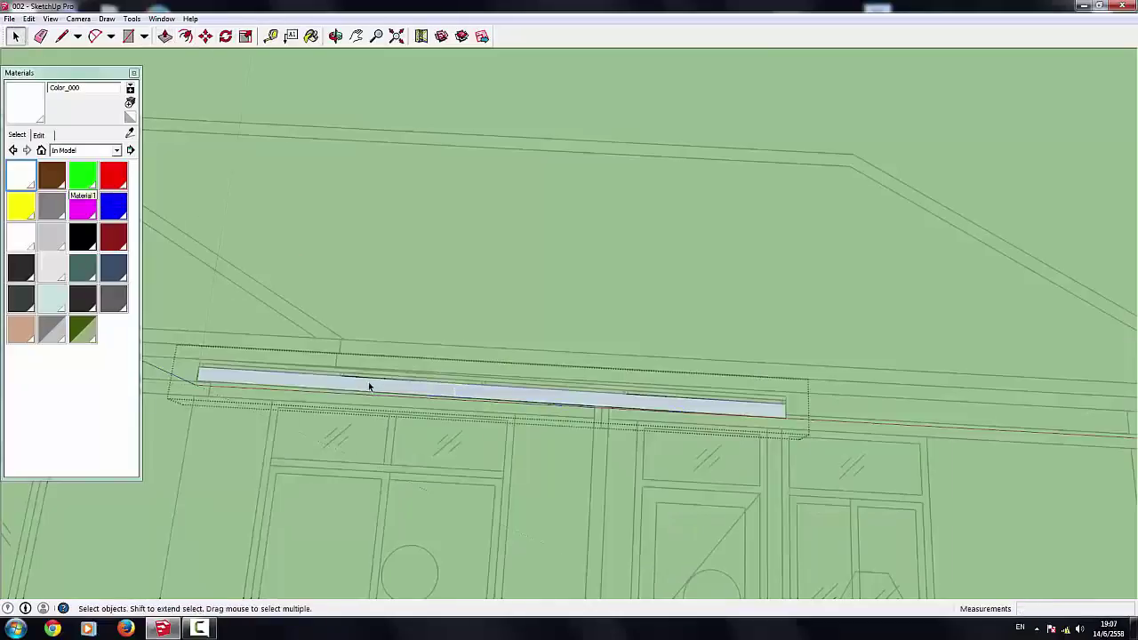
# Step: Push/Pull the strip face into a thin solid beam and inspect it
pyautogui.moveTo(435, 393)
pyautogui.mouseDown()
pyautogui.moveTo(381, 273)
pyautogui.moveTo(628, 396)
pyautogui.mouseUp()
pyautogui.moveTo(628, 395); pyautogui.dragTo(144, 120, button='middle')
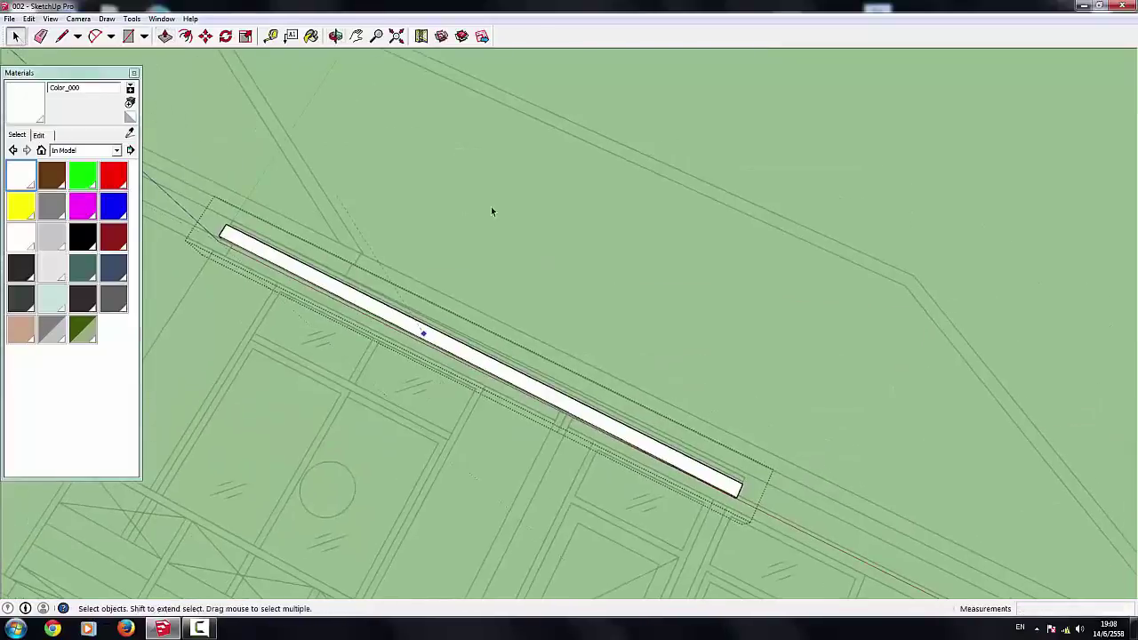
pyautogui.moveTo(492, 211)
pyautogui.mouseDown(button='middle')
pyautogui.moveTo(485, 425)
pyautogui.moveTo(545, 374)
pyautogui.mouseUp(button='middle')
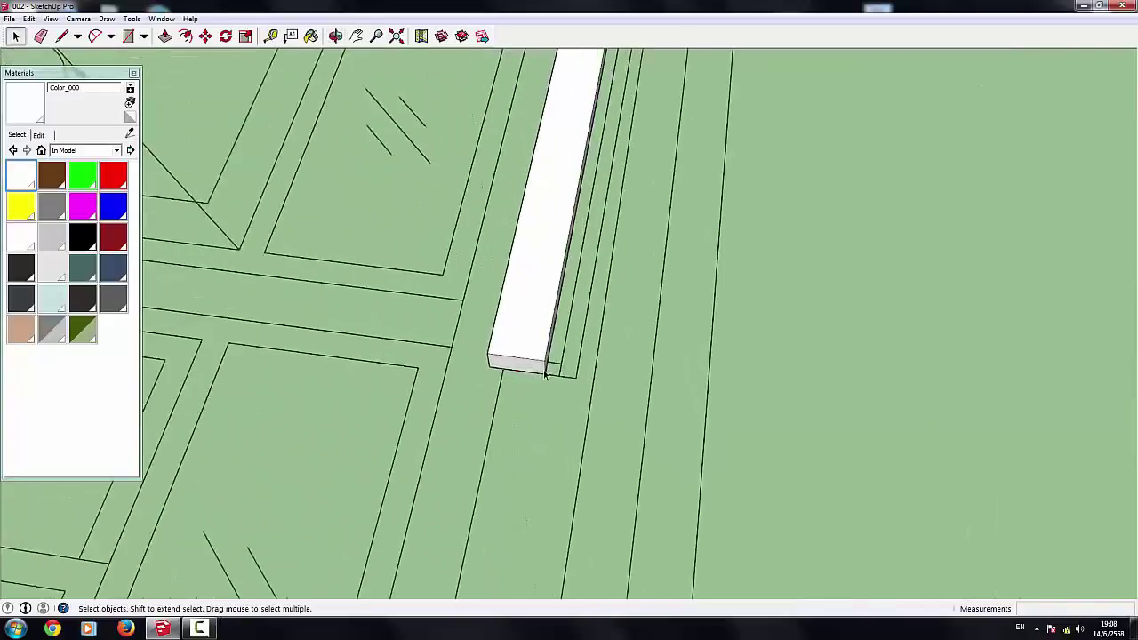
pyautogui.scroll(10, 545, 375)
pyautogui.scroll(-8, 554, 372)
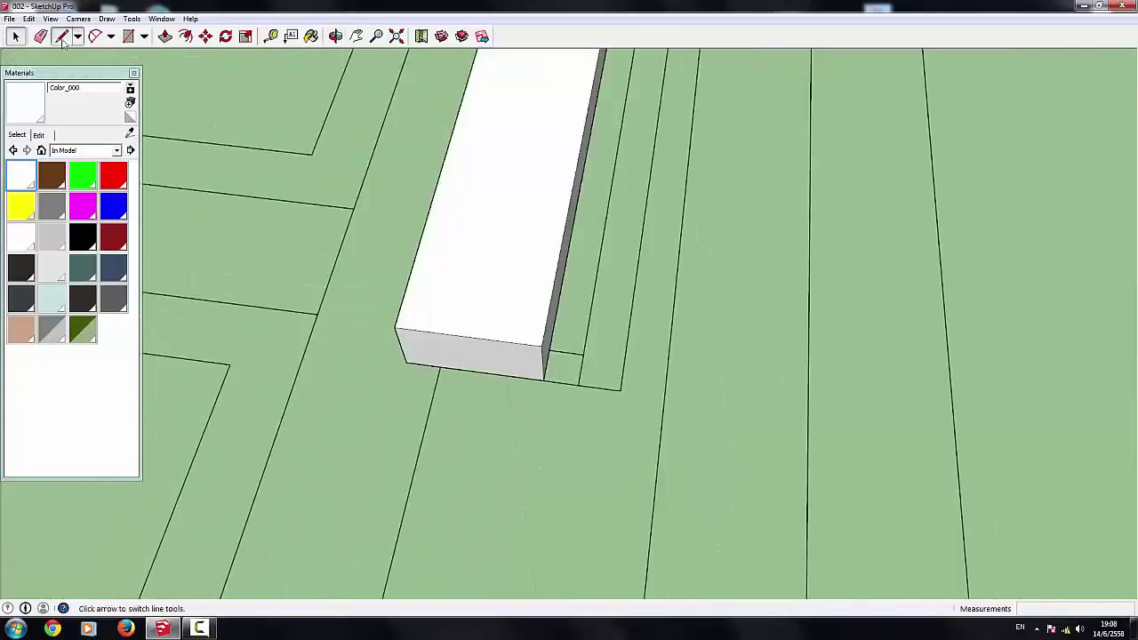
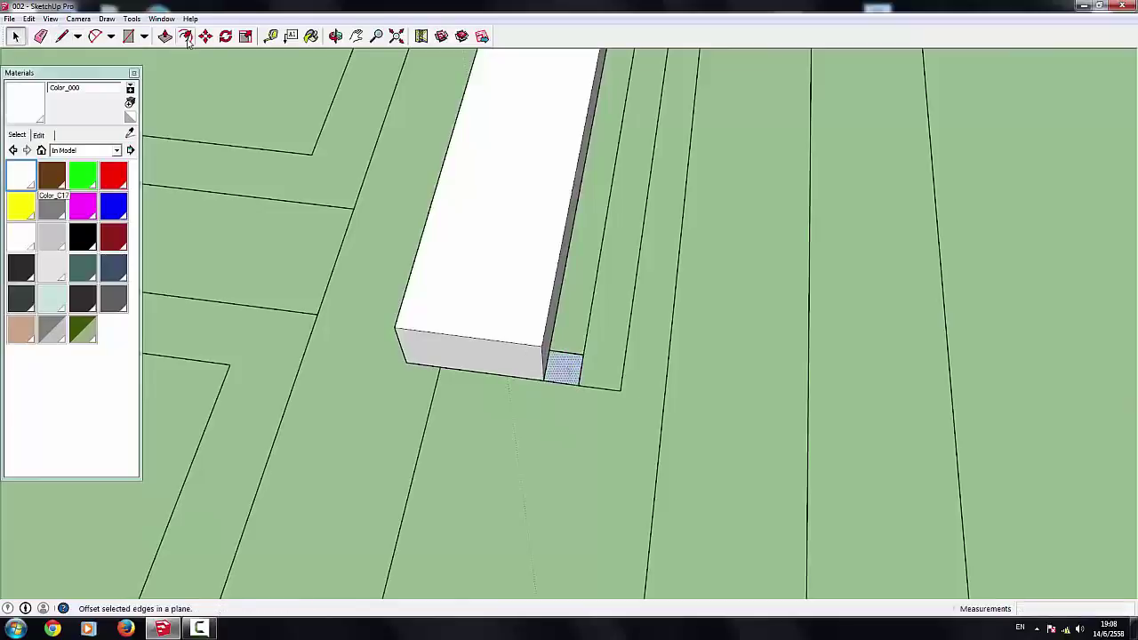
# Step: Push/Pull the small square at the beam end up 1 m into a box
pyautogui.moveTo(578, 380); pyautogui.dragTo(584, 301)
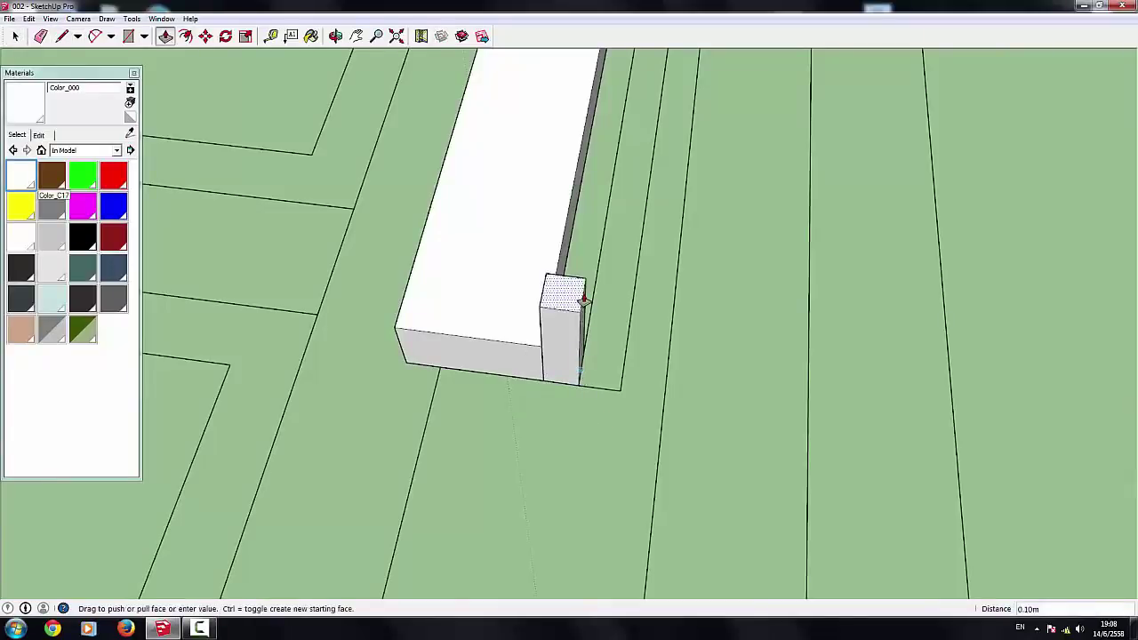
pyautogui.write('1')
pyautogui.press('Return')
pyautogui.scroll(-5, 610, 356)
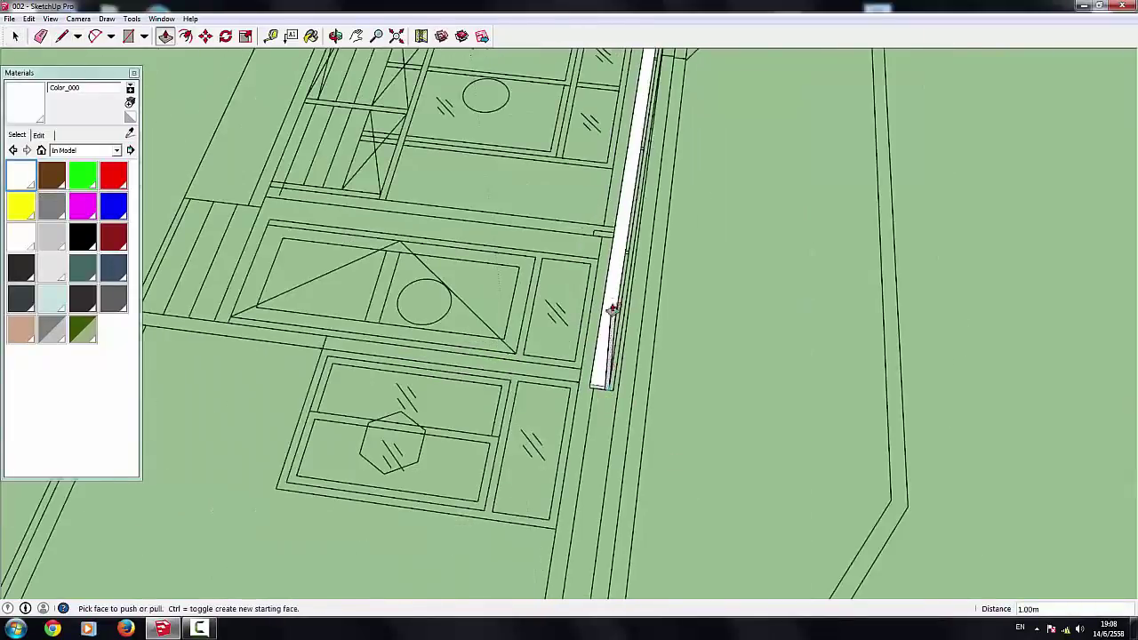
pyautogui.scroll(2, 658, 414)
# Step: Make the 1 m post box into a group
pyautogui.click(615, 356)
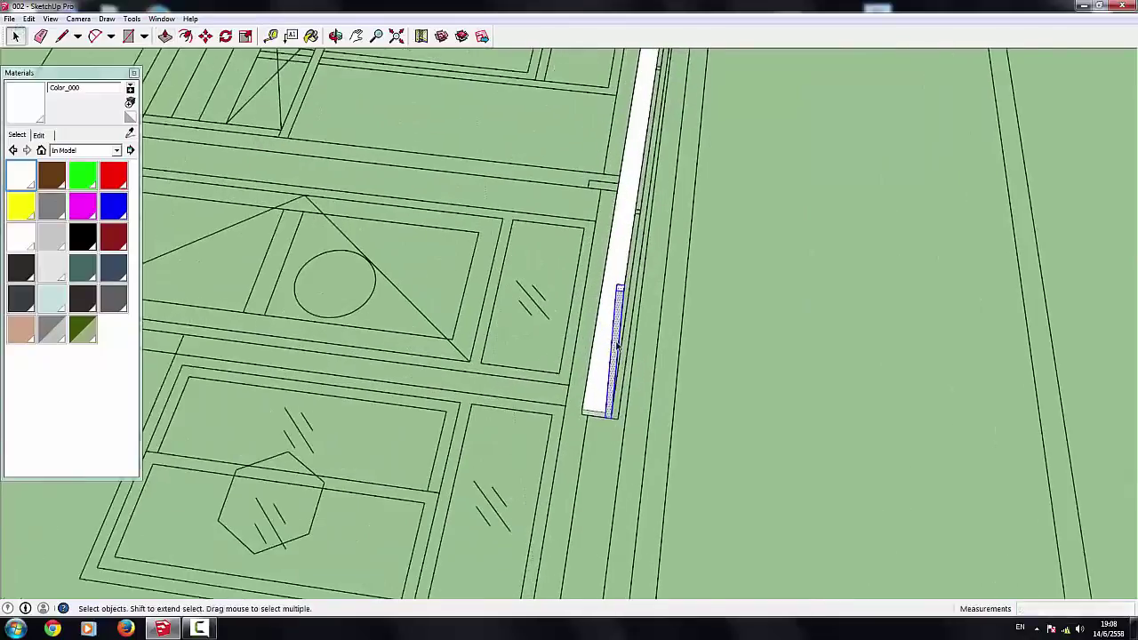
pyautogui.rightClick(622, 343)
pyautogui.click(783, 426)
pyautogui.moveTo(782, 427)
pyautogui.mouseDown(button='middle')
pyautogui.moveTo(670, 491)
pyautogui.moveTo(645, 457)
pyautogui.moveTo(936, 469)
pyautogui.moveTo(676, 355)
pyautogui.mouseUp(button='middle')
pyautogui.scroll(-3, 671, 492)
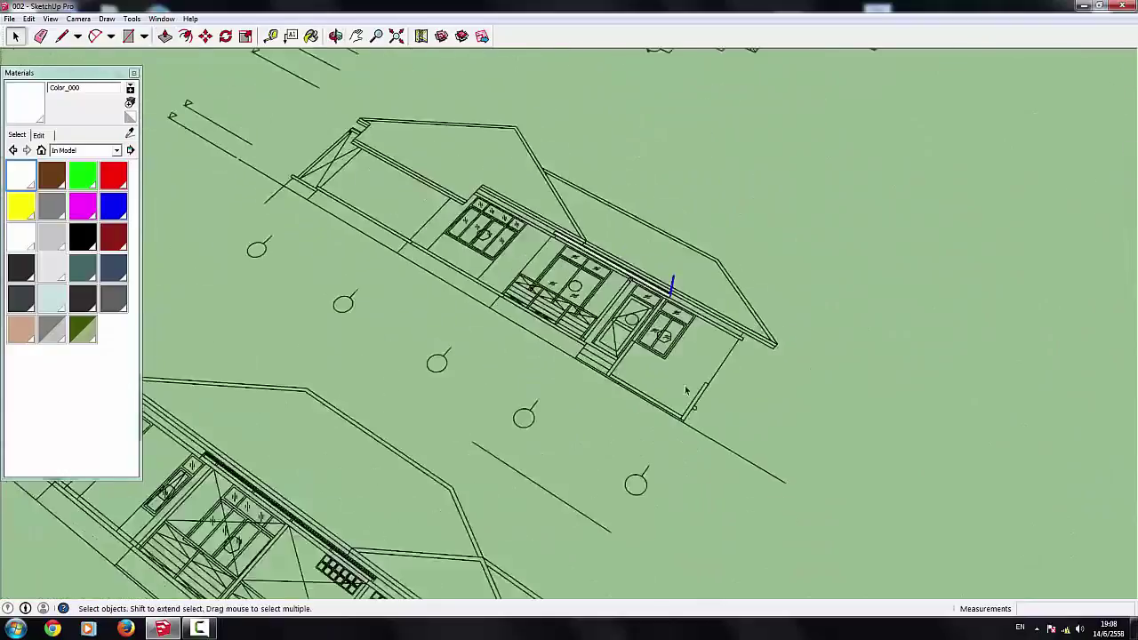
pyautogui.scroll(-3, 472, 400)
pyautogui.scroll(5, 471, 400)
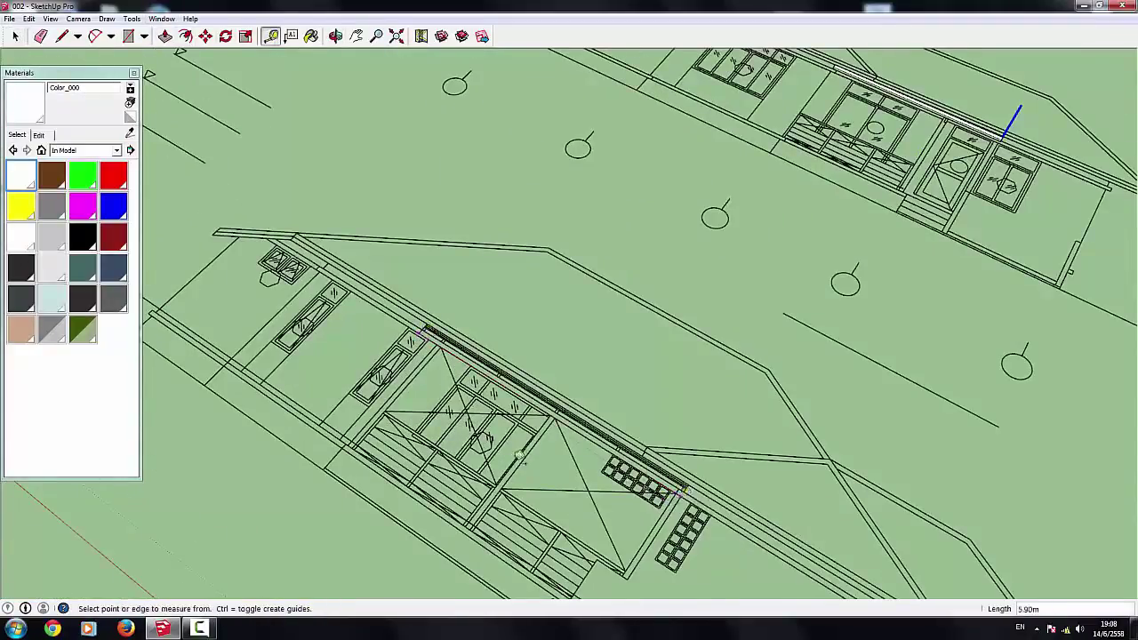
pyautogui.scroll(-4, 518, 456)
# Step: Open the post group and Push/Pull its top up to 4.90 m tall
pyautogui.press('space')
pyautogui.scroll(2, 551, 259)
pyautogui.scroll(3, 551, 258)
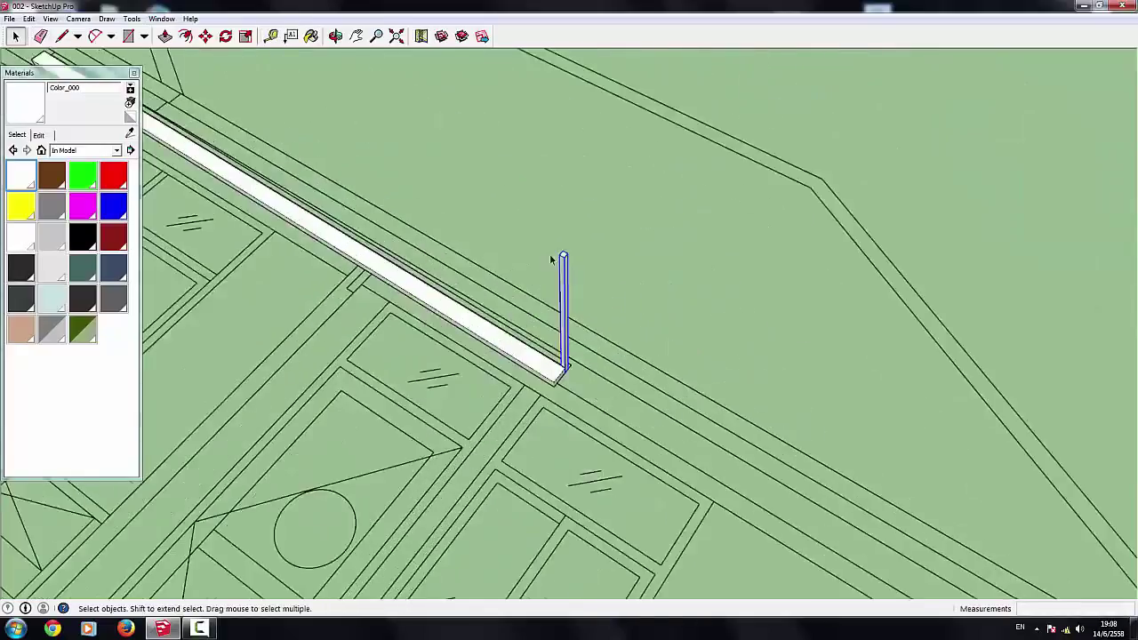
pyautogui.scroll(2, 551, 259)
pyautogui.scroll(4, 564, 258)
pyautogui.scroll(-3, 567, 271)
pyautogui.tripleClick(544, 289)
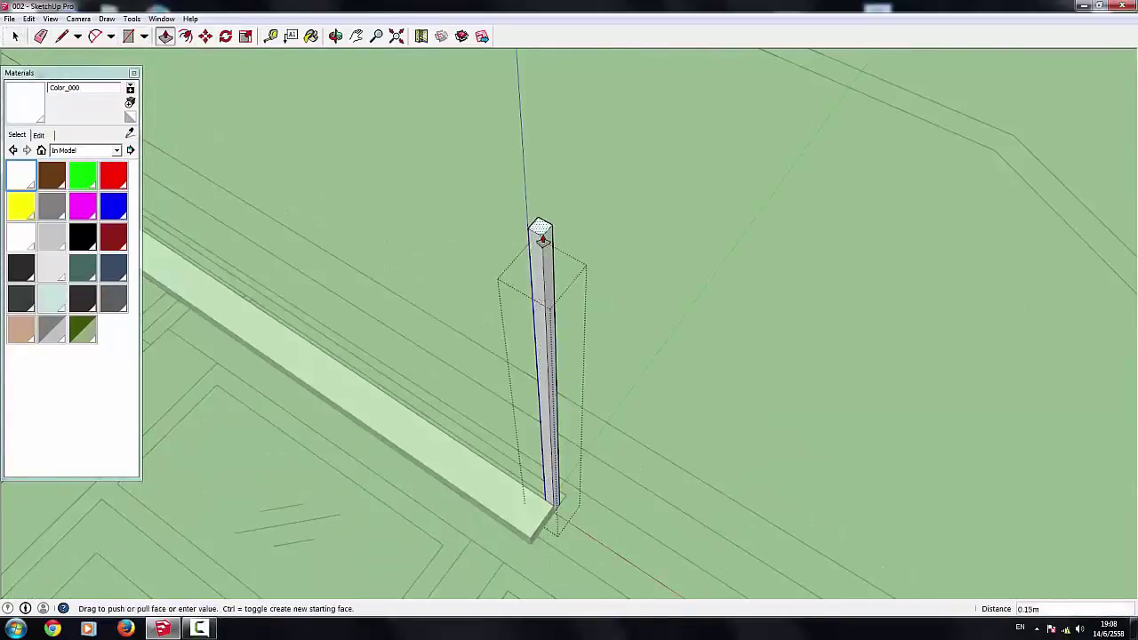
pyautogui.press('Return')
pyautogui.moveTo(540, 241)
pyautogui.mouseDown(button='middle')
pyautogui.moveTo(508, 410)
pyautogui.moveTo(498, 315)
pyautogui.moveTo(263, 238)
pyautogui.mouseUp(button='middle')
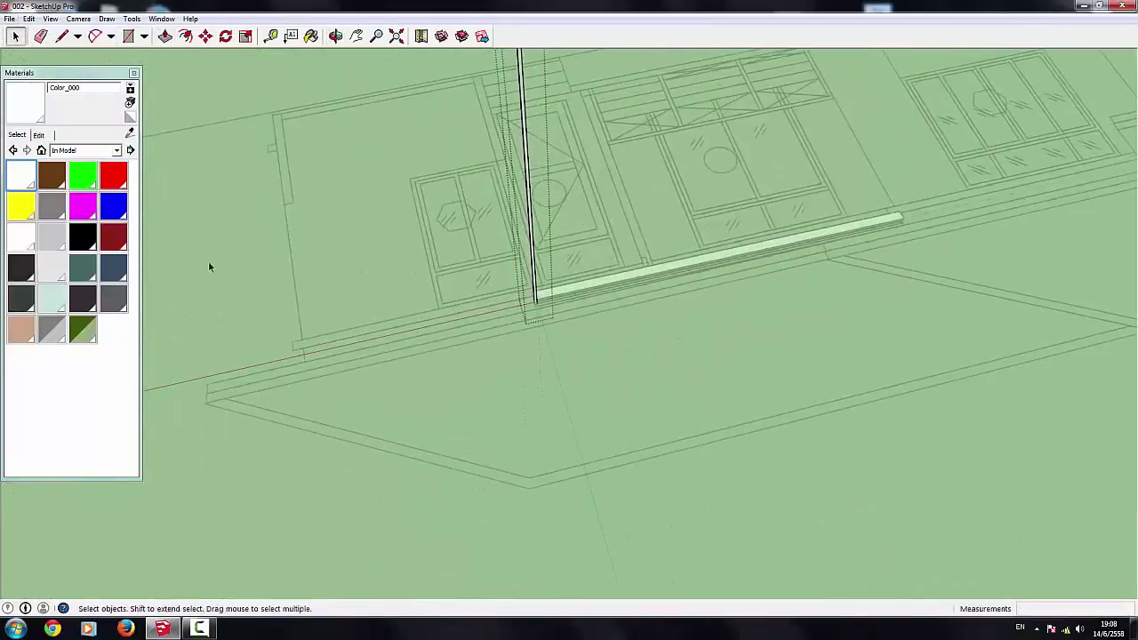
pyautogui.moveTo(210, 267); pyautogui.dragTo(661, 382, button='middle')
pyautogui.scroll(5, 516, 285)
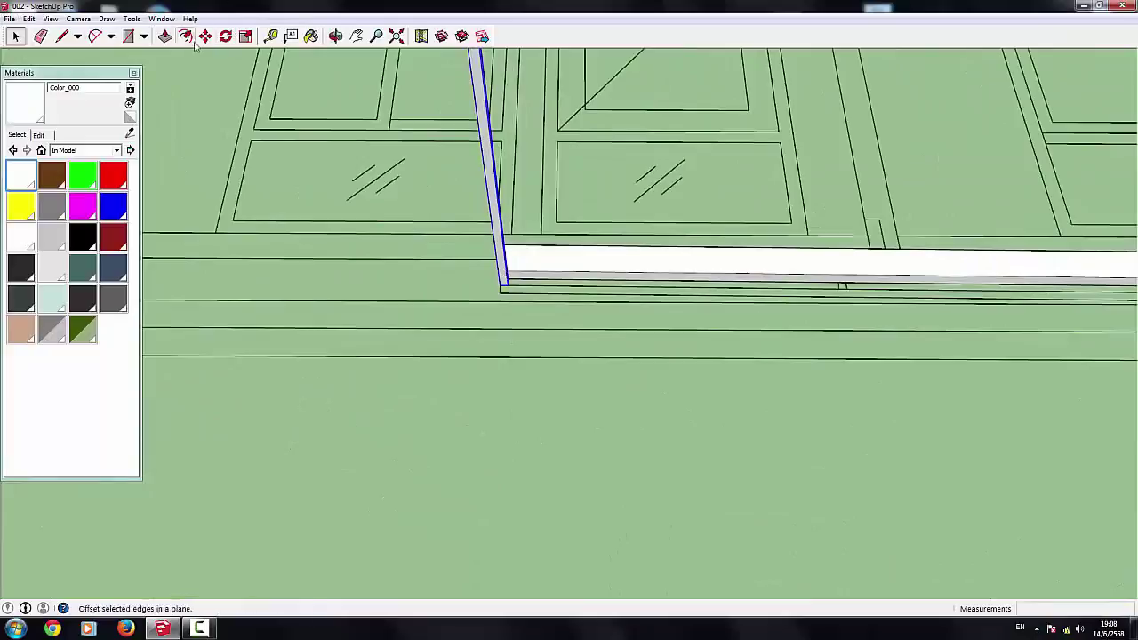
# Step: Copy the post along the beam with Move and Ctrl, placing copies about 1 m apart
pyautogui.click(505, 289)
pyautogui.press('ctrl')
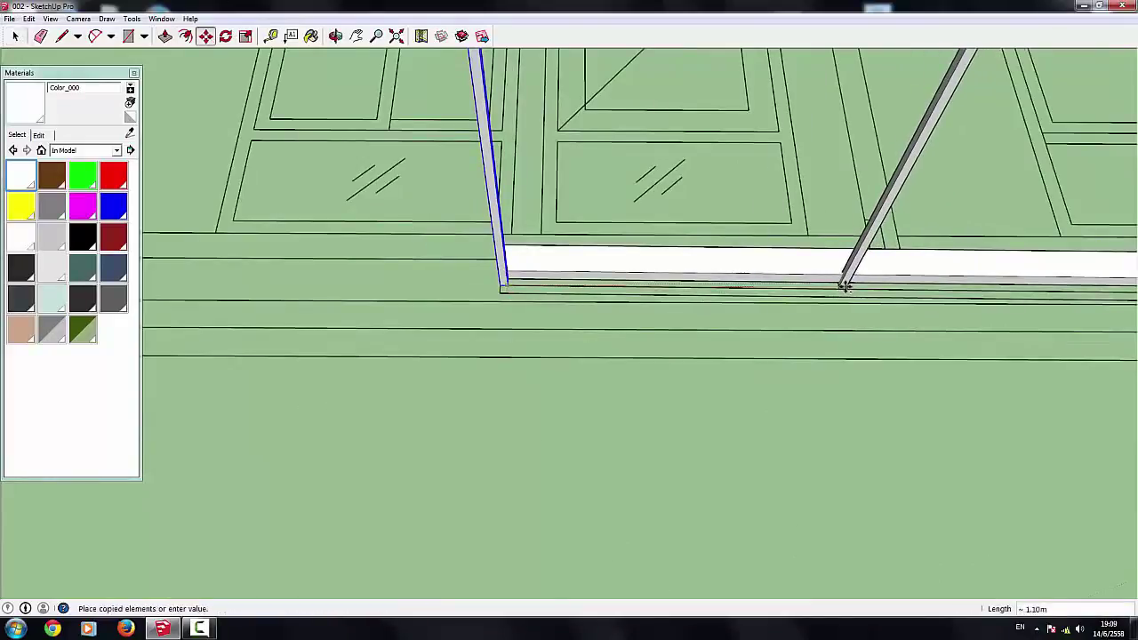
pyautogui.click(846, 287)
pyautogui.moveTo(325, 252); pyautogui.dragTo(843, 259, button='middle')
pyautogui.scroll(3, 843, 259)
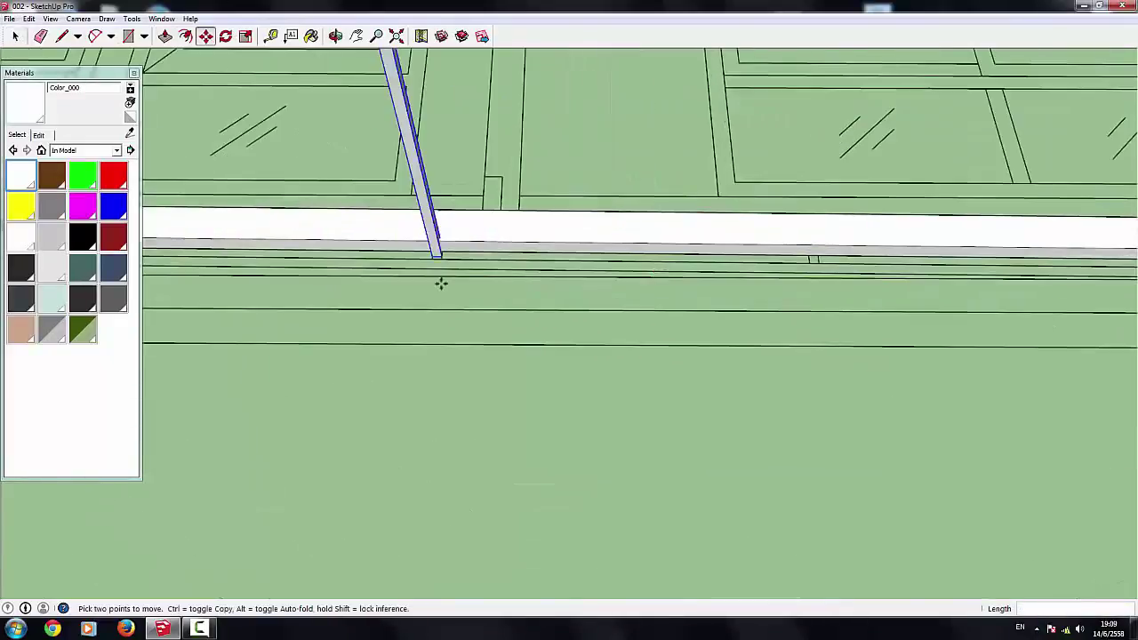
pyautogui.scroll(2, 449, 258)
pyautogui.click(437, 268)
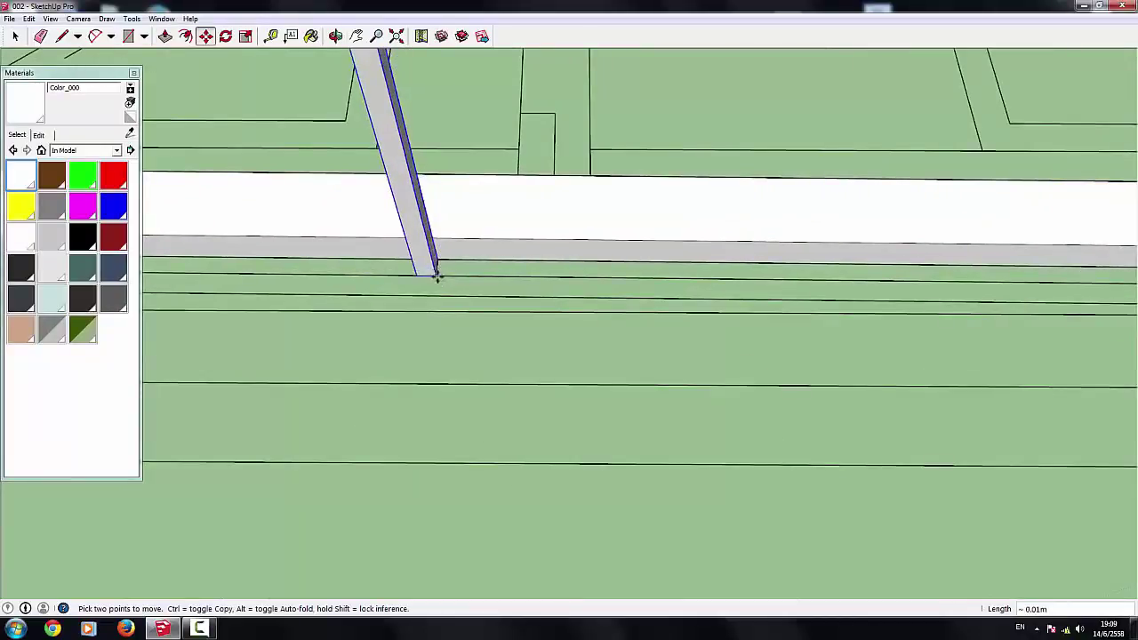
pyautogui.press('ctrl')
pyautogui.scroll(-2, 347, 219)
pyautogui.moveTo(317, 216); pyautogui.dragTo(610, 237, button='middle')
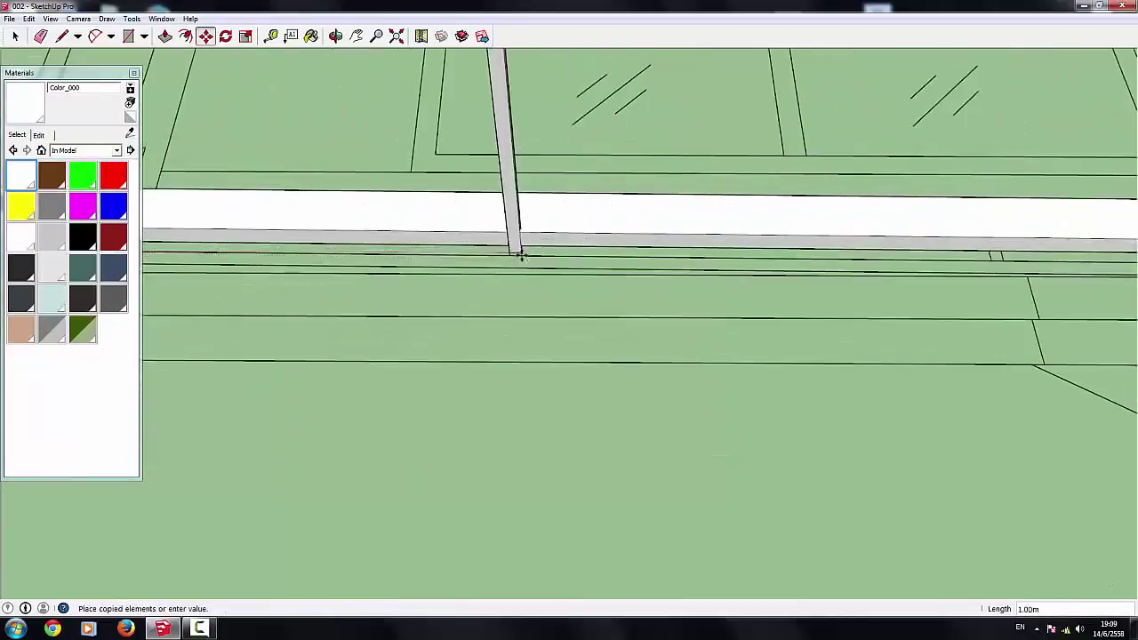
pyautogui.scroll(1, 516, 254)
pyautogui.click(520, 256)
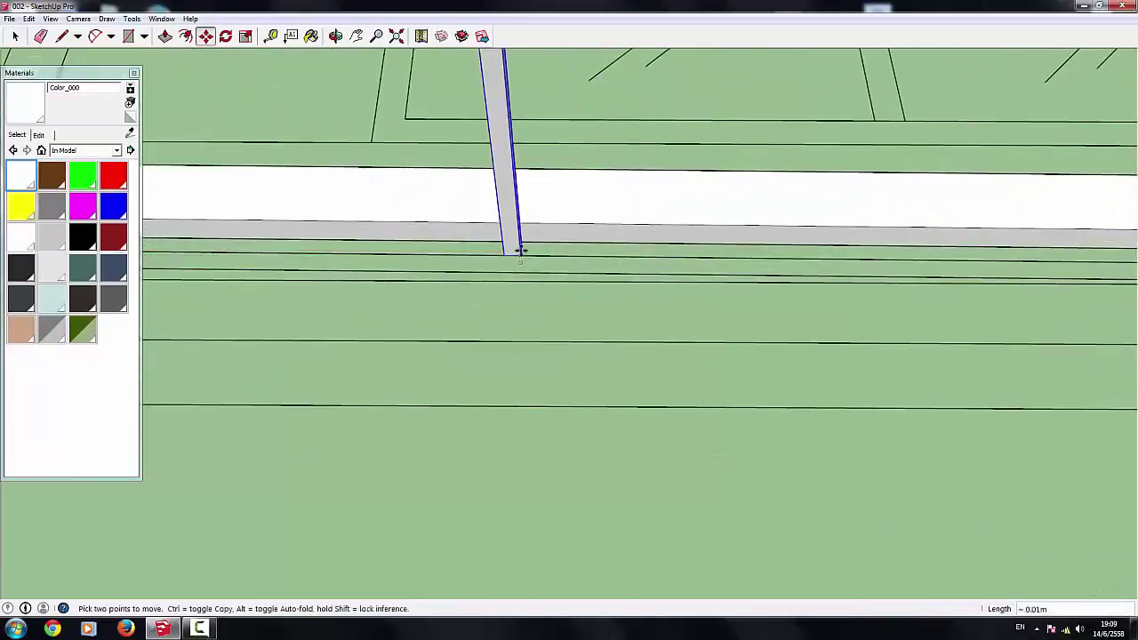
pyautogui.scroll(1, 523, 253)
# Step: Copy a post to the beam's far end, then pick up the end post for another copy
pyautogui.click(520, 250)
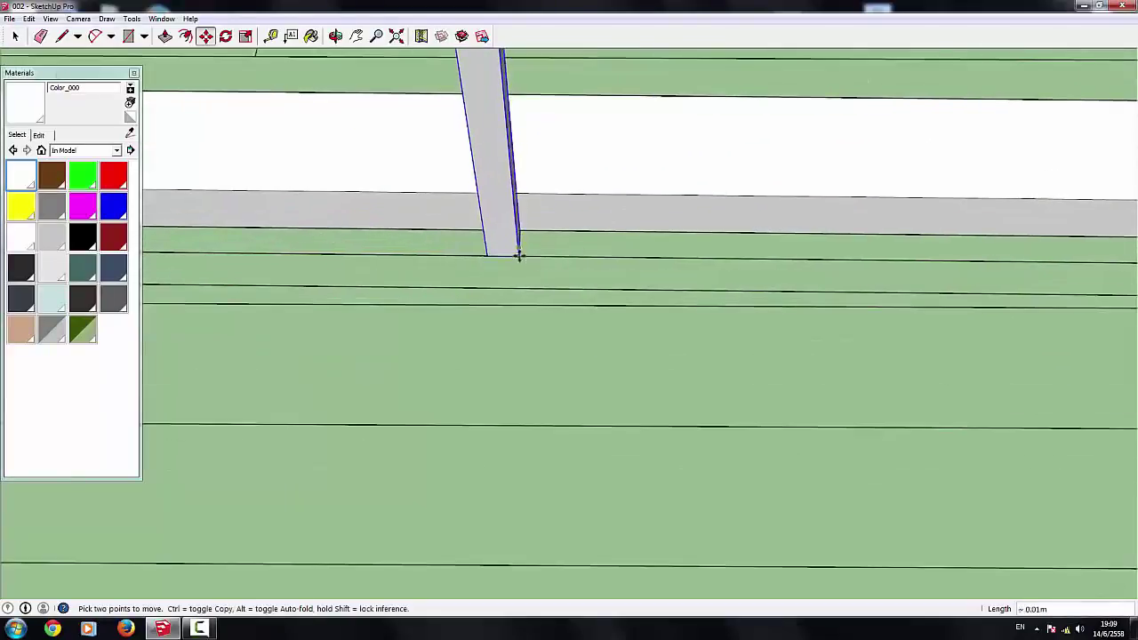
pyautogui.press('ctrl')
pyautogui.scroll(-2, 318, 252)
pyautogui.scroll(2, 317, 251)
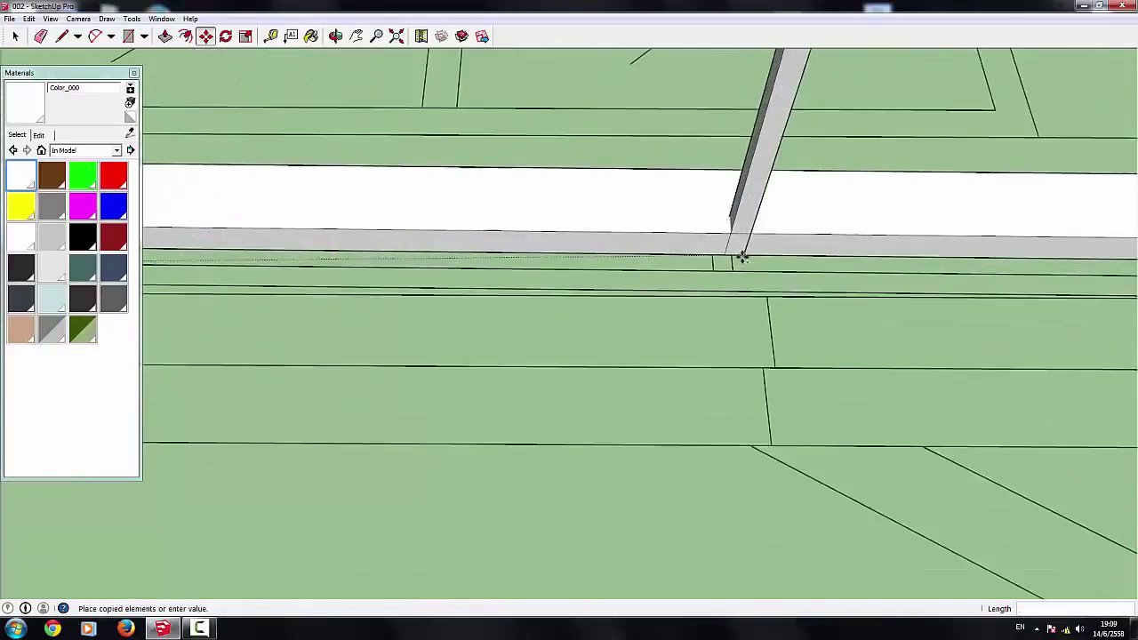
pyautogui.moveTo(731, 267)
pyautogui.mouseDown(button='middle')
pyautogui.moveTo(608, 260)
pyautogui.moveTo(640, 275)
pyautogui.mouseUp(button='middle')
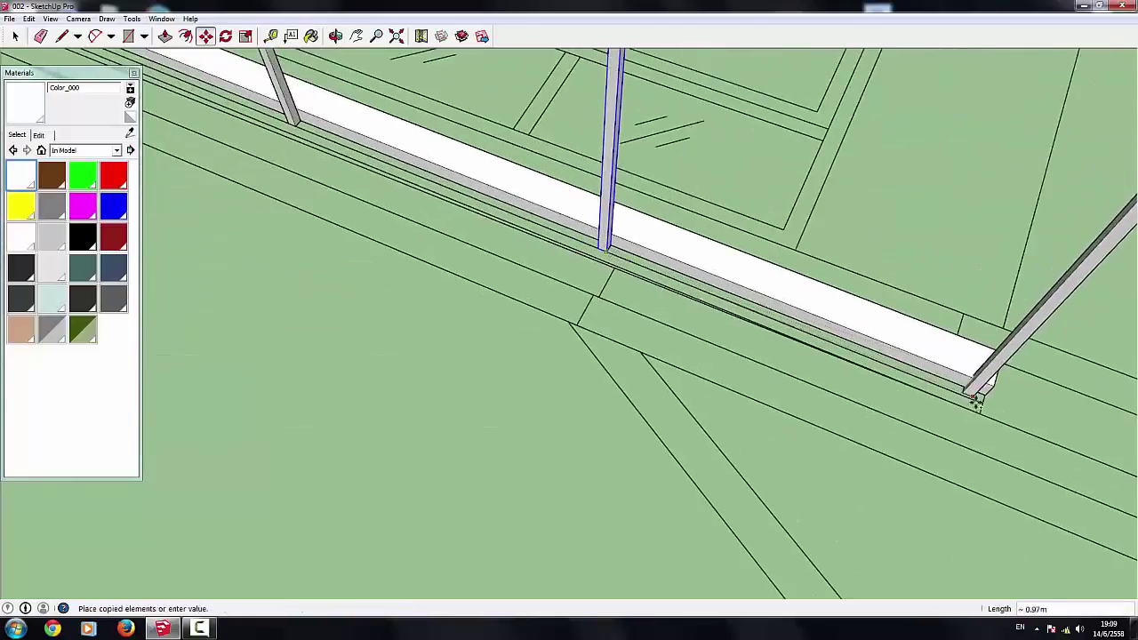
pyautogui.scroll(-1, 987, 405)
pyautogui.click(979, 401)
pyautogui.scroll(-2, 788, 322)
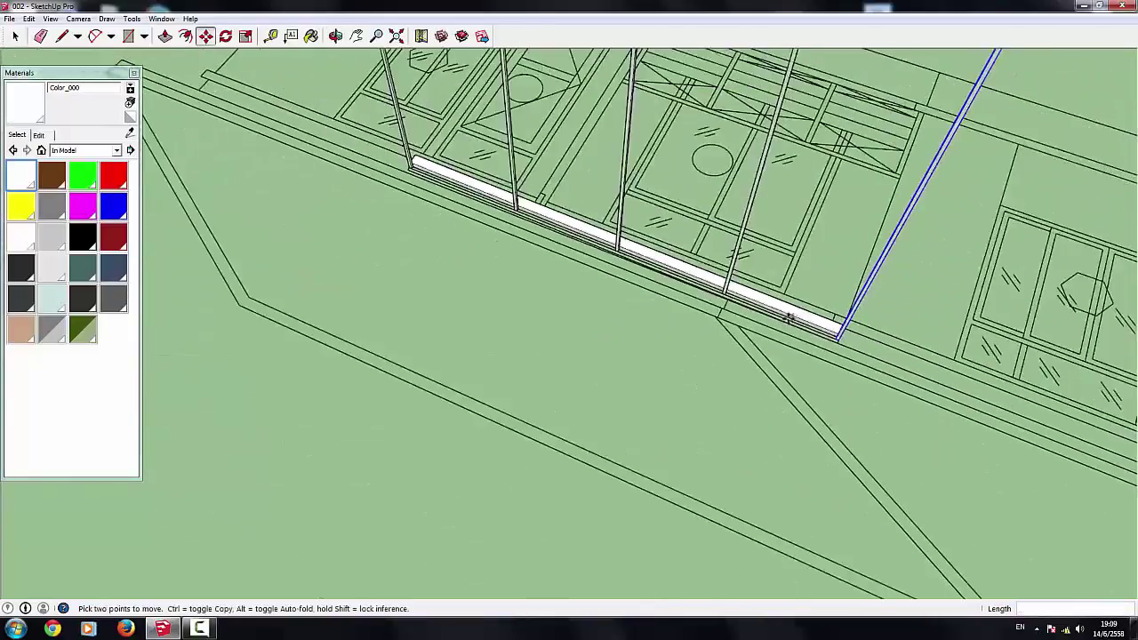
pyautogui.click(24, 35)
pyautogui.moveTo(569, 320); pyautogui.dragTo(316, 255, button='middle')
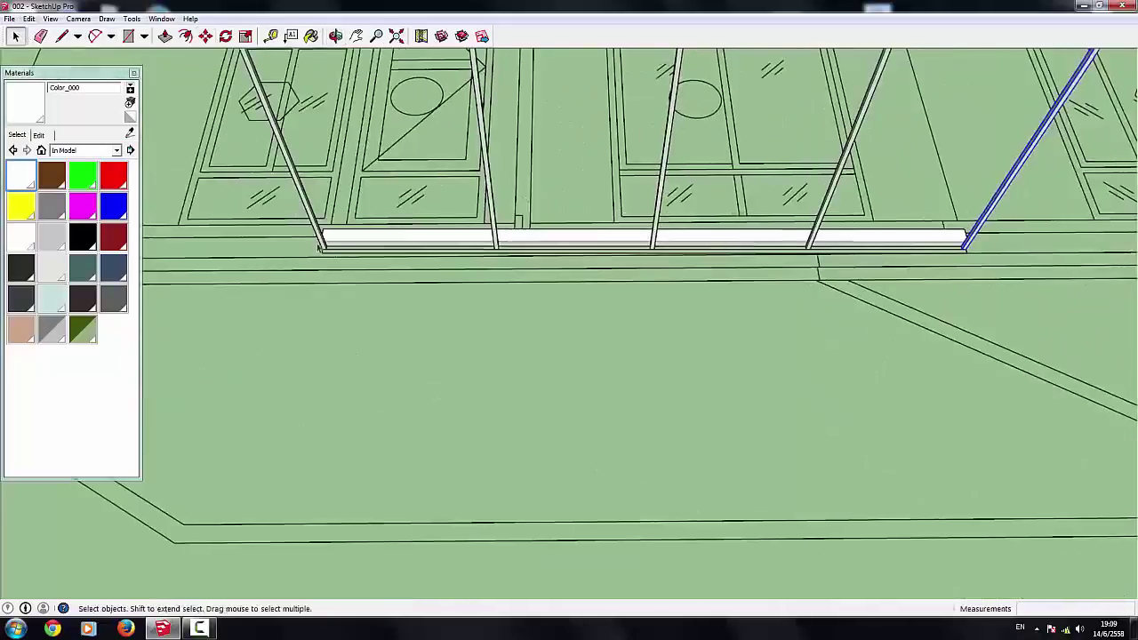
pyautogui.scroll(2, 316, 255)
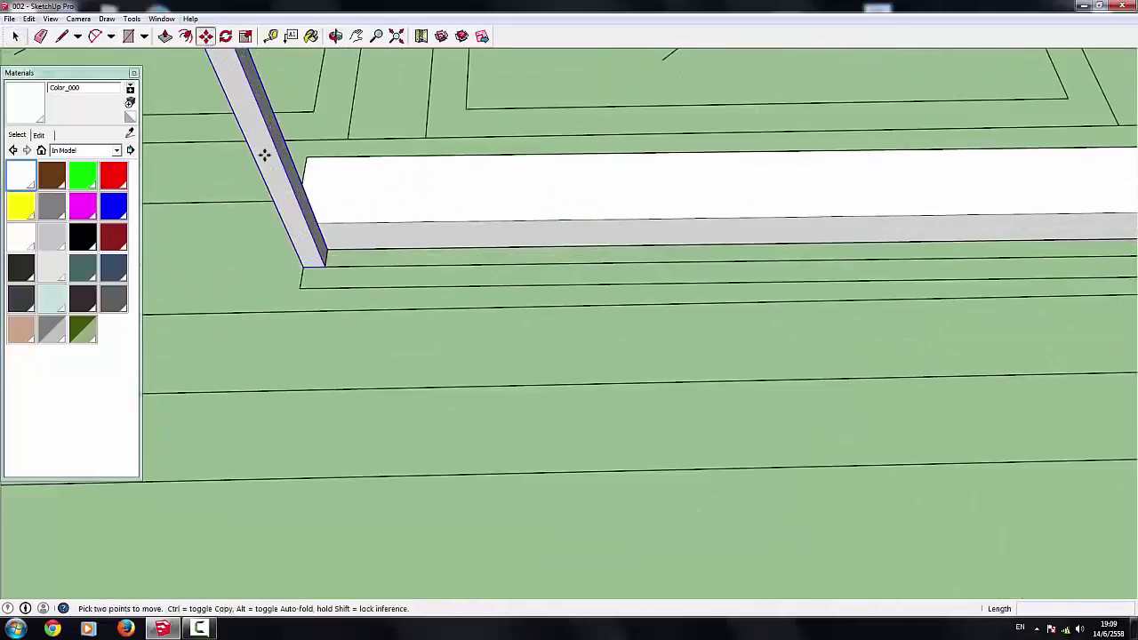
pyautogui.press('ctrl')
pyautogui.click(304, 267)
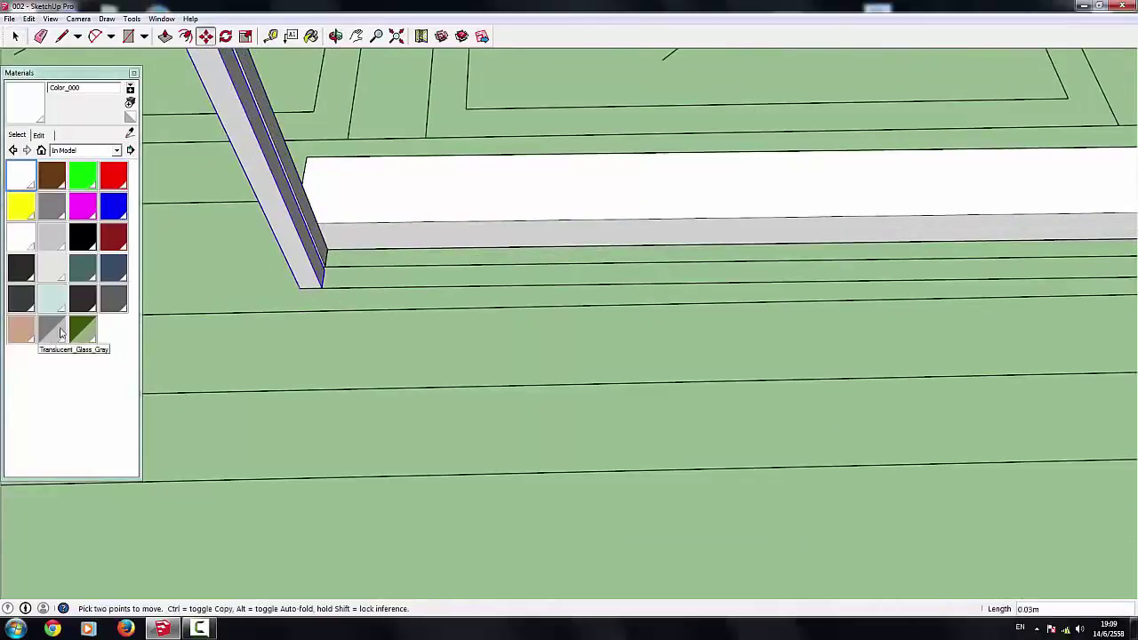
# Step: Choose the Material7 material in the Materials panel
pyautogui.click(61, 334)
pyautogui.moveTo(418, 312); pyautogui.dragTo(189, 316, button='middle')
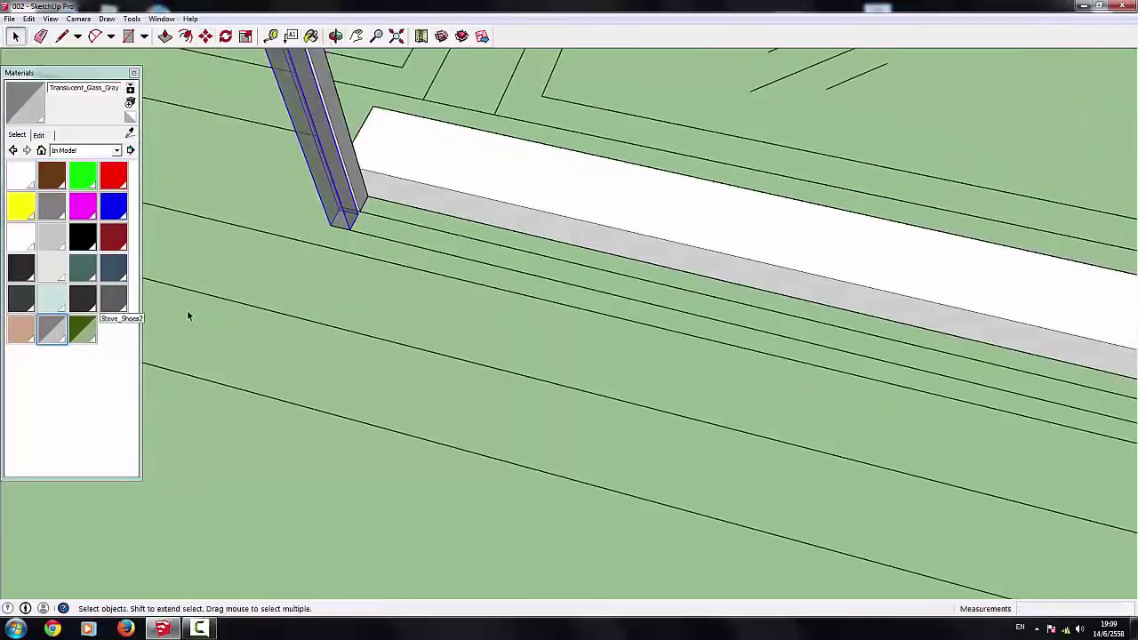
pyautogui.click(31, 238)
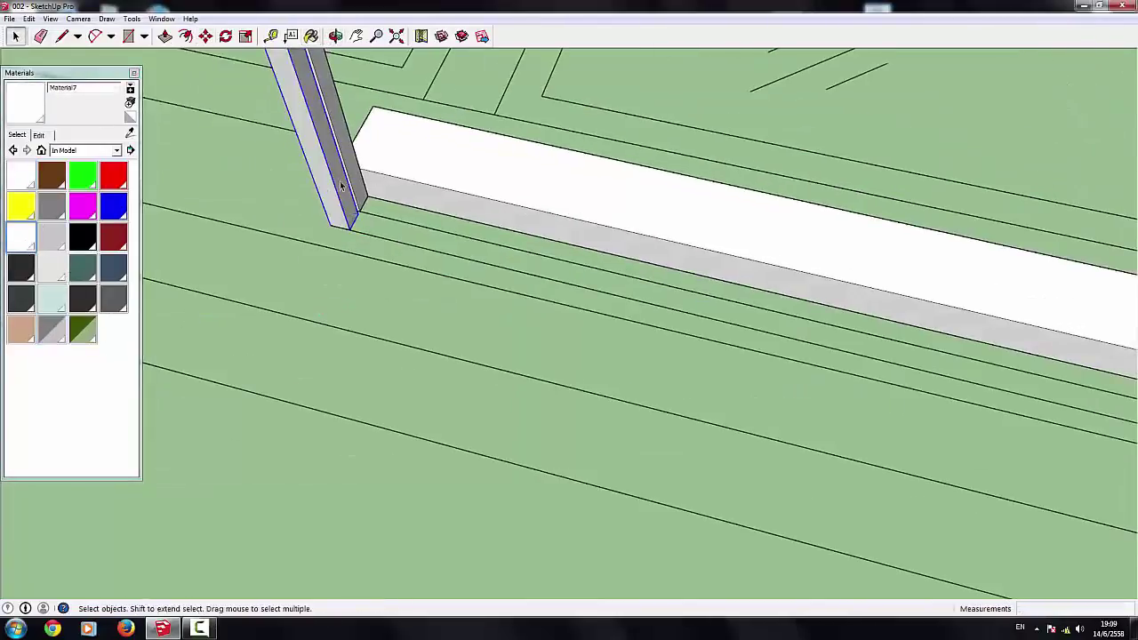
# Step: Open the end post's group and push one face outward by 4.11 m
pyautogui.doubleClick(340, 185)
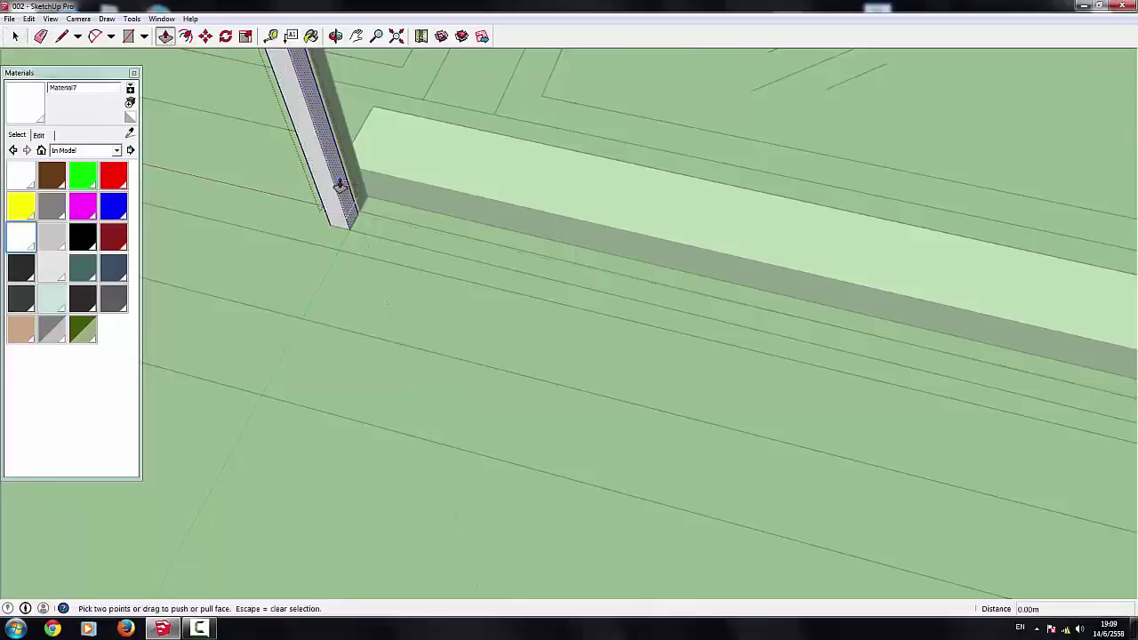
pyautogui.click(341, 185)
pyautogui.scroll(-3, 448, 222)
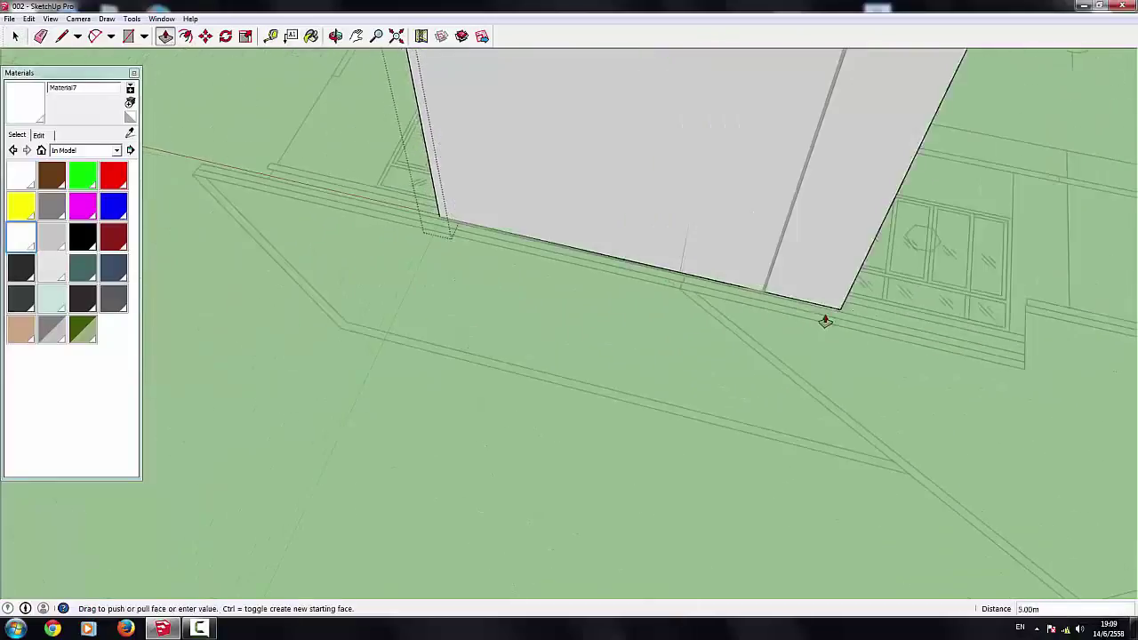
pyautogui.moveTo(803, 173)
pyautogui.mouseDown(button='middle')
pyautogui.moveTo(528, 160)
pyautogui.moveTo(625, 475)
pyautogui.moveTo(661, 477)
pyautogui.moveTo(632, 399)
pyautogui.moveTo(563, 469)
pyautogui.moveTo(644, 368)
pyautogui.mouseUp(button='middle')
pyautogui.click(661, 478)
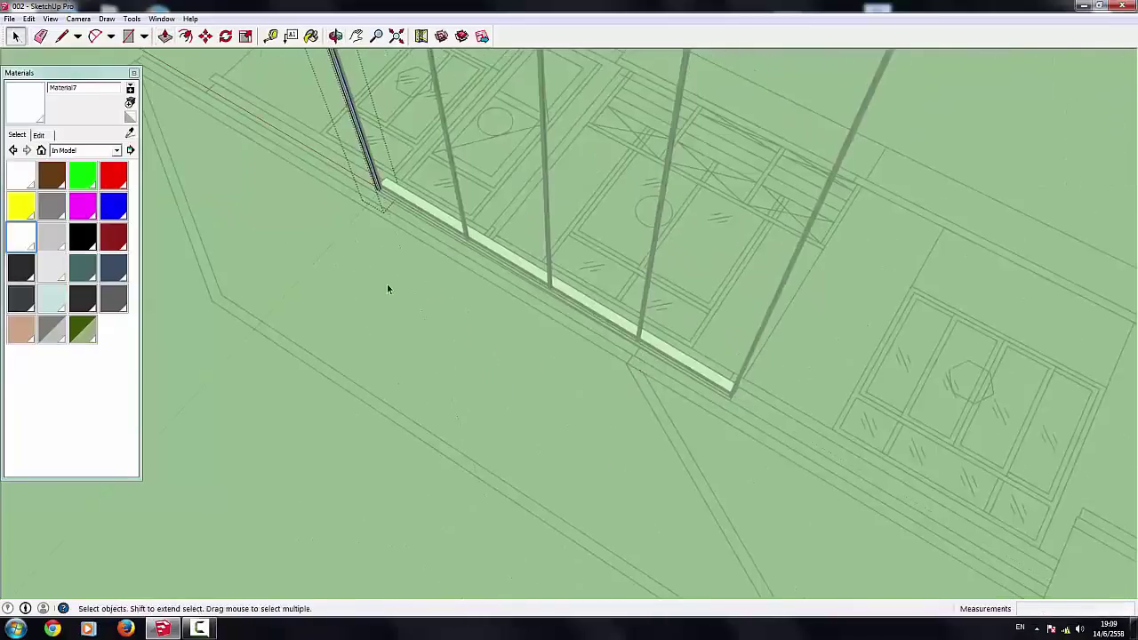
pyautogui.scroll(3, 389, 231)
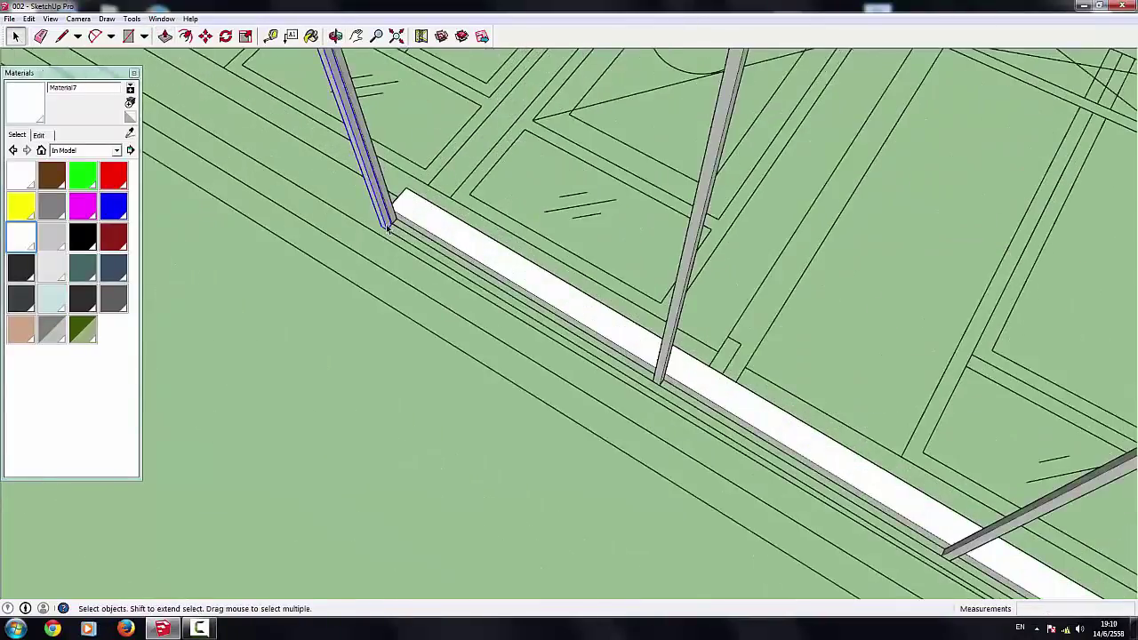
# Step: Finish the last Line edge so the thin strip face closes along the framing base
pyautogui.scroll(2, 388, 229)
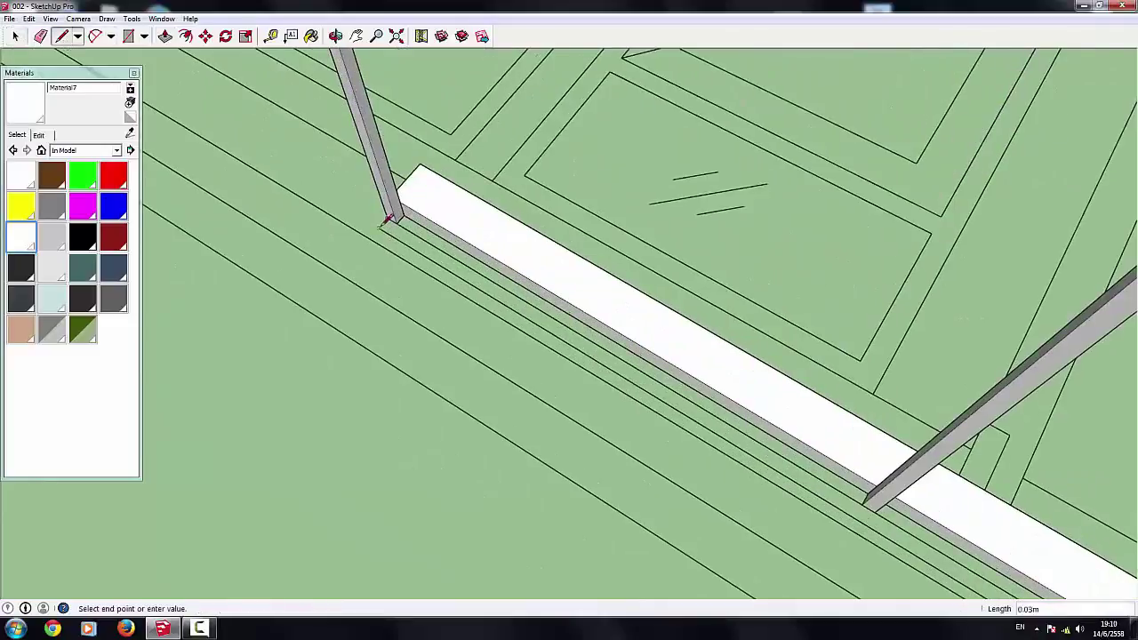
pyautogui.scroll(-3, 388, 229)
pyautogui.scroll(-1, 444, 223)
pyautogui.scroll(2, 876, 489)
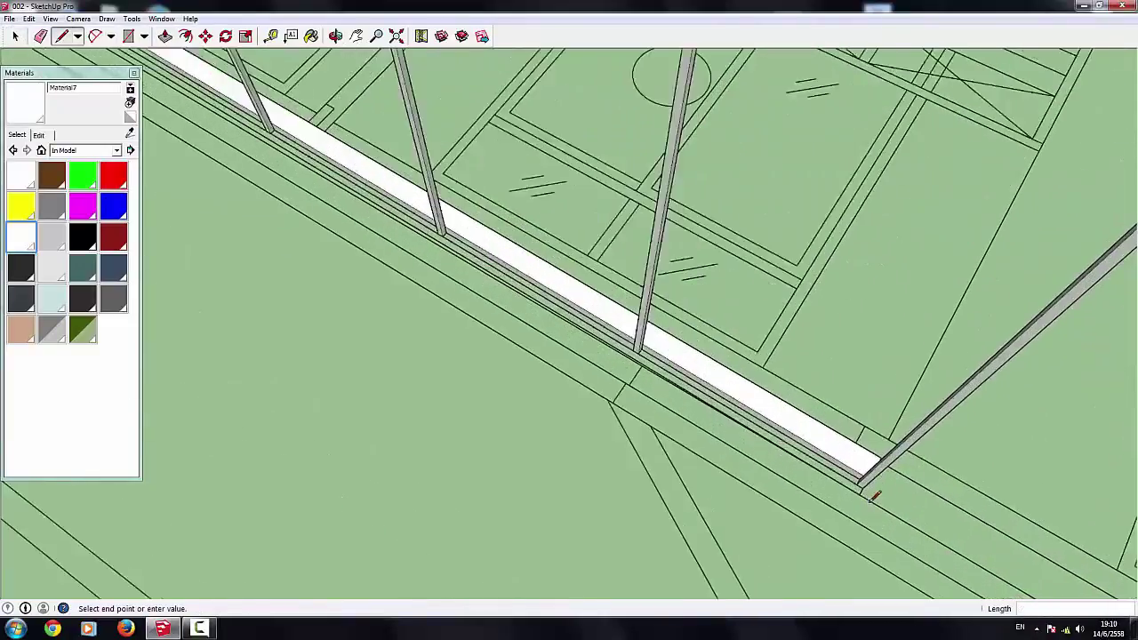
pyautogui.scroll(2, 861, 487)
pyautogui.scroll(-2, 860, 489)
pyautogui.scroll(-3, 851, 457)
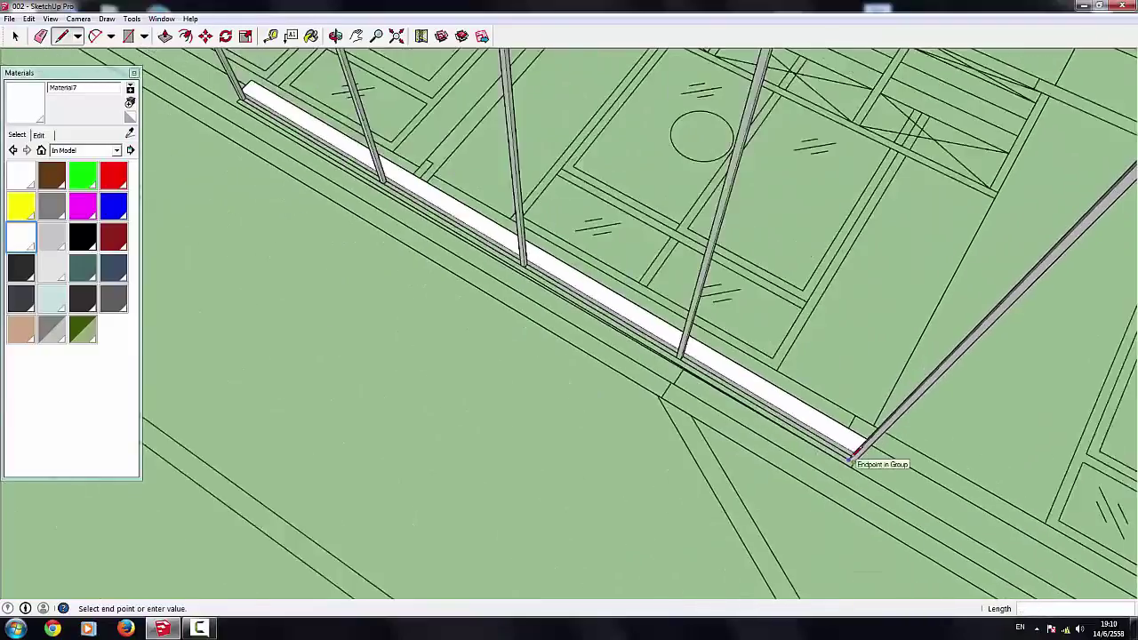
pyautogui.scroll(1, 851, 457)
pyautogui.scroll(2, 445, 249)
pyautogui.moveTo(445, 249); pyautogui.dragTo(229, 338, button='middle')
pyautogui.scroll(2, 279, 330)
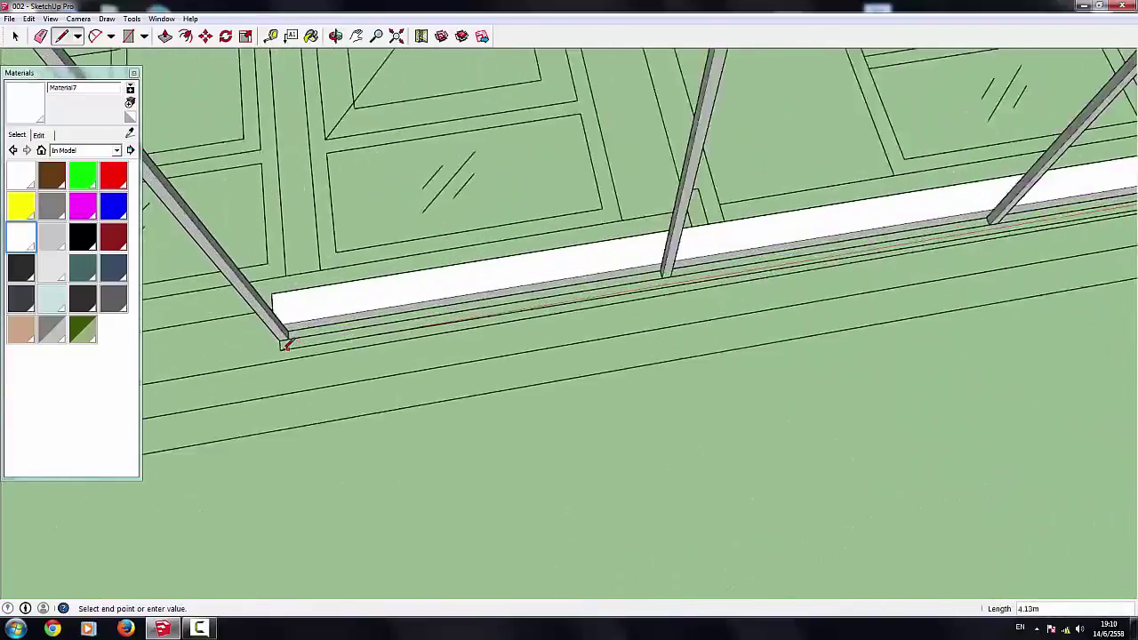
pyautogui.scroll(1, 284, 333)
pyautogui.click(285, 334)
# Step: Select the new strip face with the Select tool
pyautogui.press('space')
pyautogui.click(340, 338)
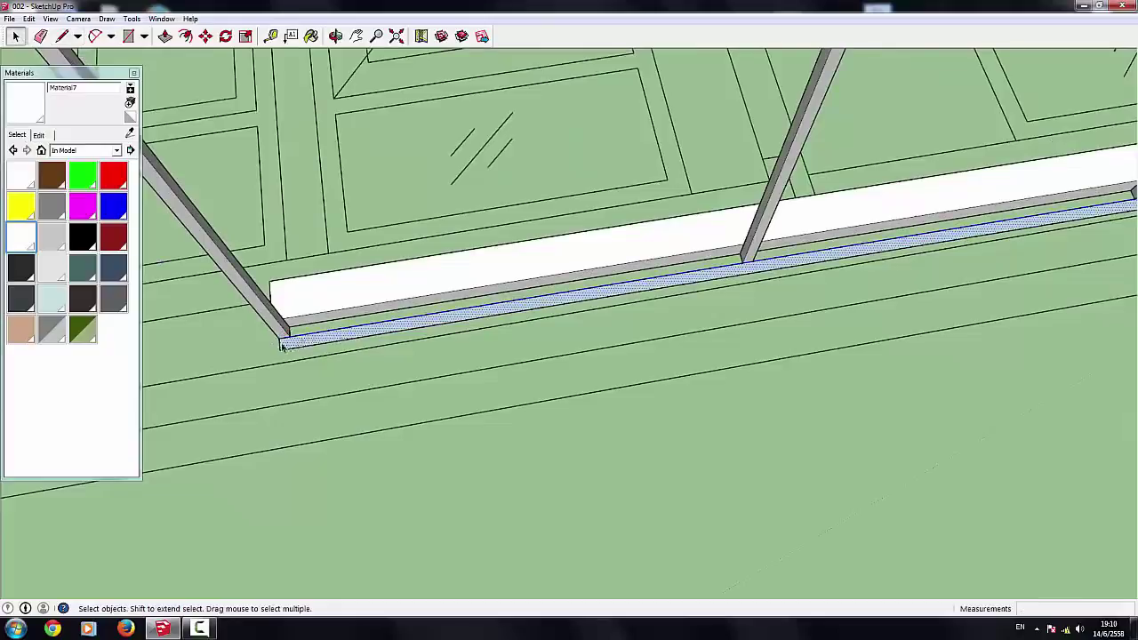
pyautogui.scroll(-1, 293, 368)
pyautogui.scroll(-2, 610, 287)
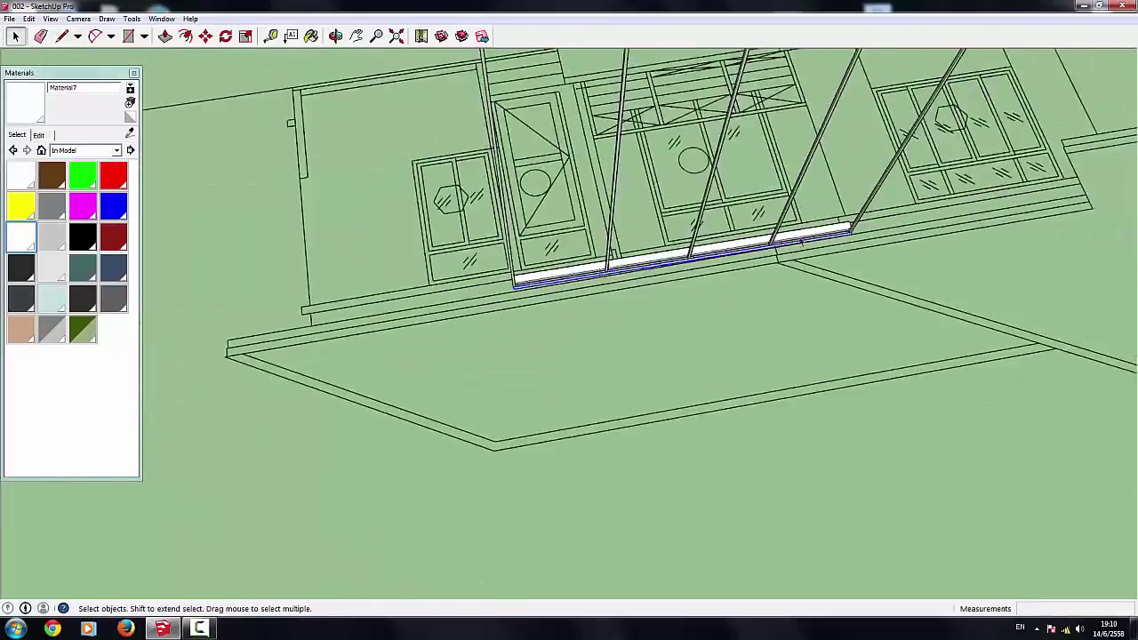
pyautogui.scroll(3, 849, 240)
# Step: Group the strip, open the group and Push/Pull its face up 5.90 m
pyautogui.rightClick(774, 260)
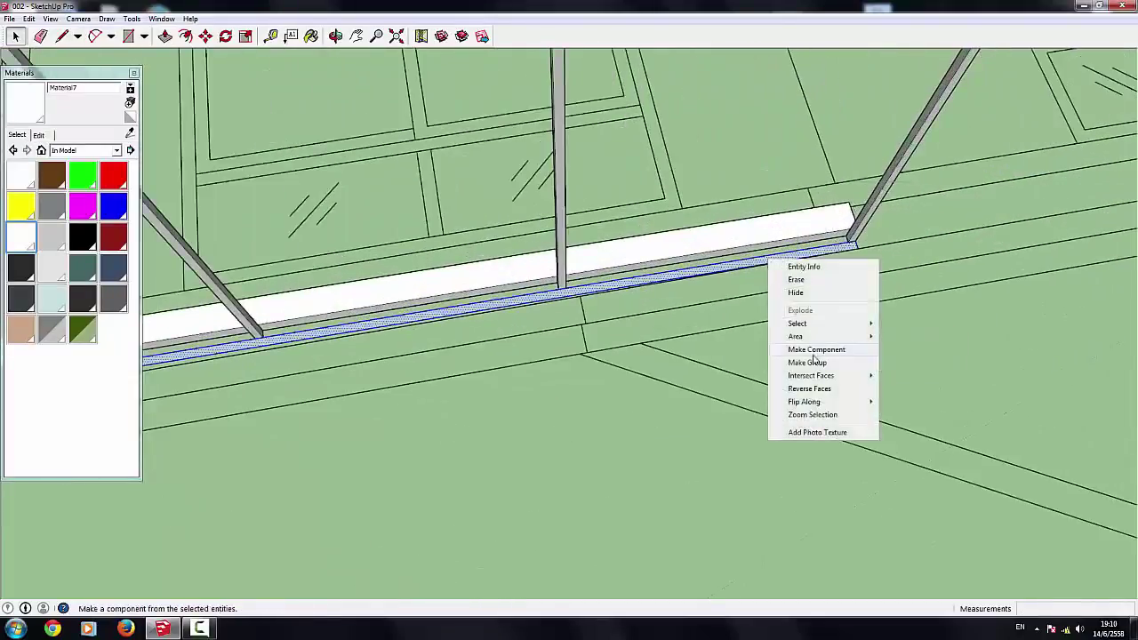
pyautogui.click(816, 363)
pyautogui.doubleClick(782, 261)
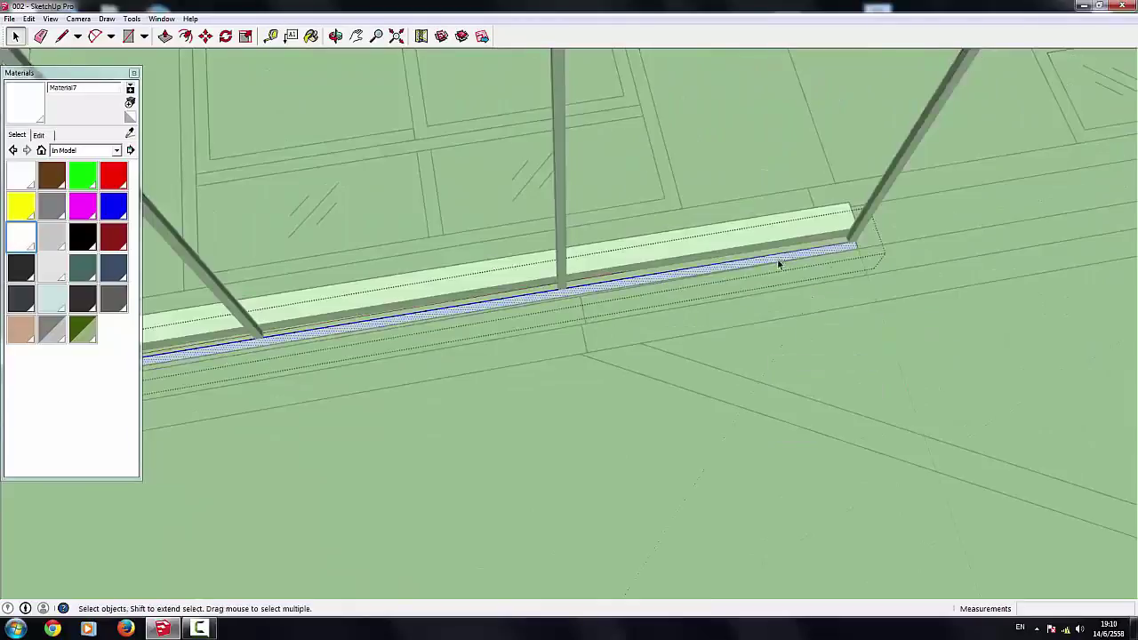
pyautogui.click(333, 336)
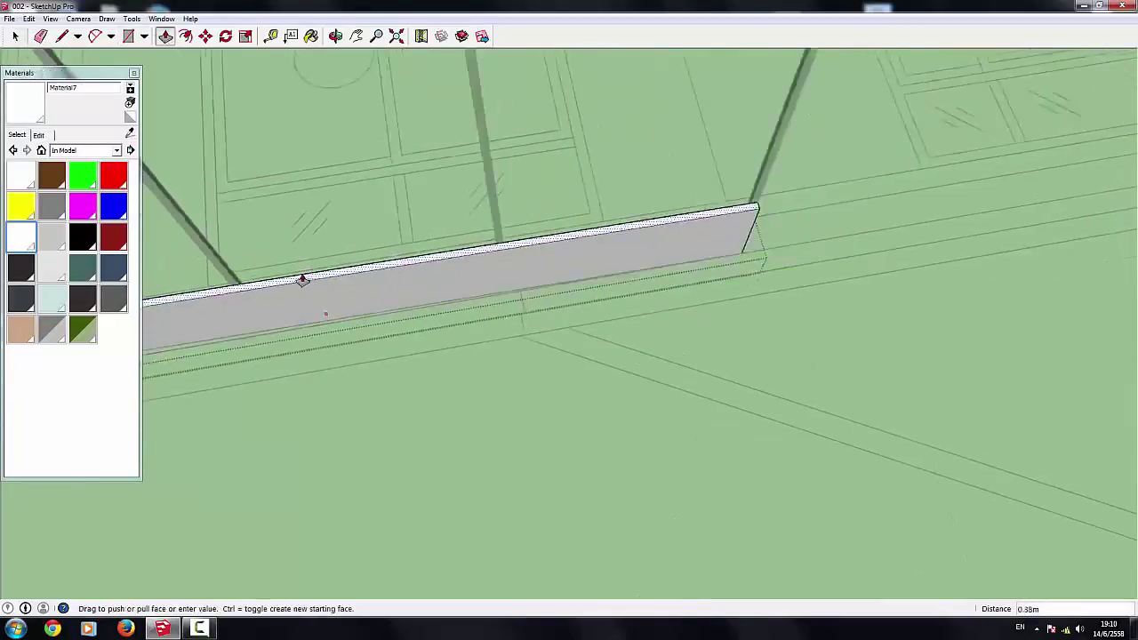
pyautogui.moveTo(300, 279)
pyautogui.mouseDown(button='middle')
pyautogui.moveTo(312, 273)
pyautogui.moveTo(262, 104)
pyautogui.moveTo(739, 277)
pyautogui.moveTo(704, 433)
pyautogui.moveTo(516, 285)
pyautogui.mouseUp(button='middle')
pyautogui.click(260, 85)
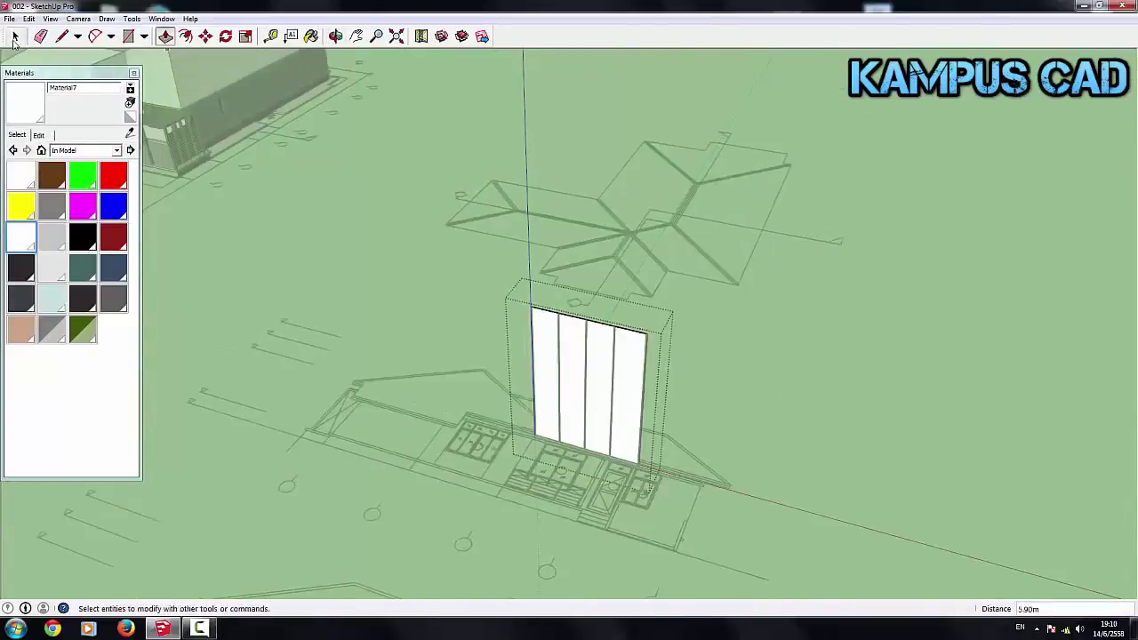
# Step: Select the whole tall panel and close the panel group's editing
pyautogui.moveTo(390, 245); pyautogui.dragTo(886, 534, button='middle')
pyautogui.scroll(3, 596, 476)
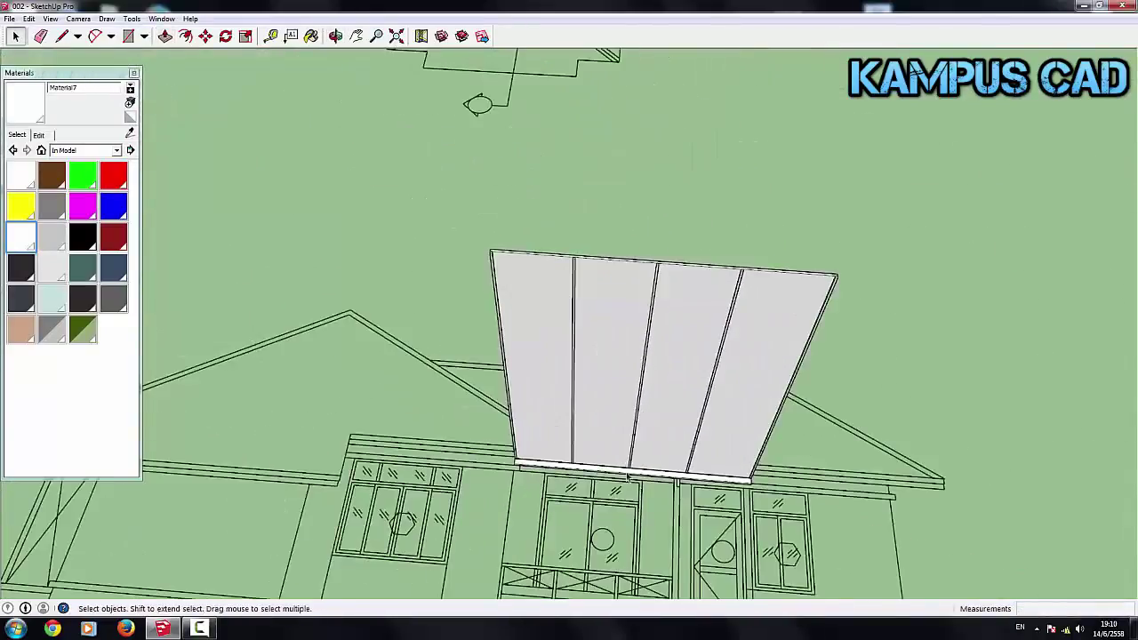
pyautogui.scroll(-2, 552, 338)
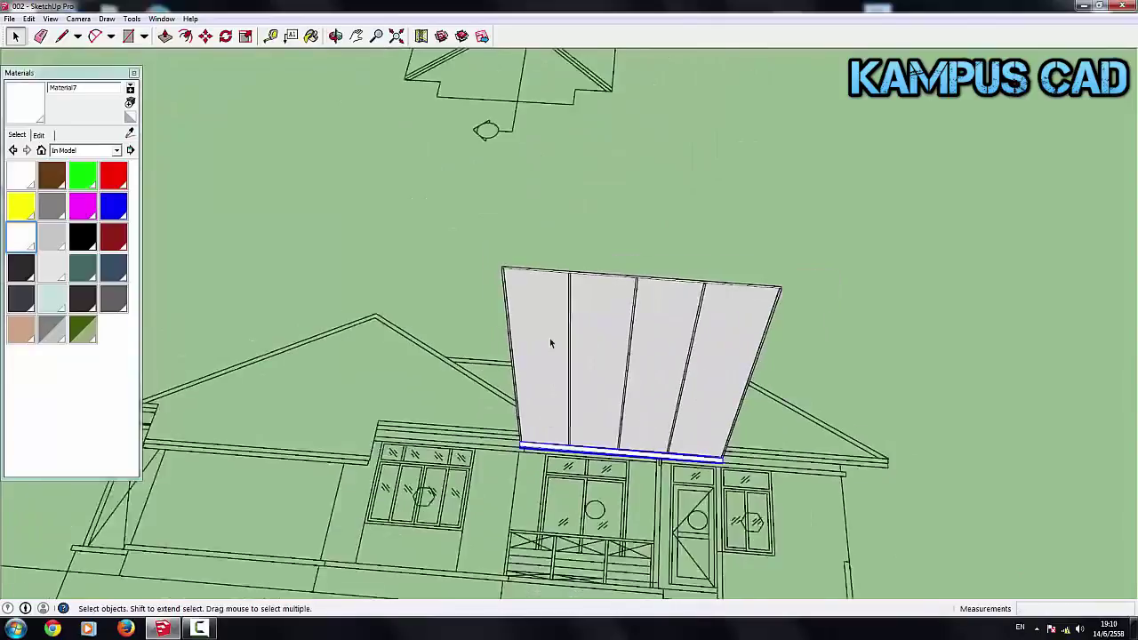
pyautogui.scroll(-1, 481, 276)
pyautogui.scroll(2, 418, 329)
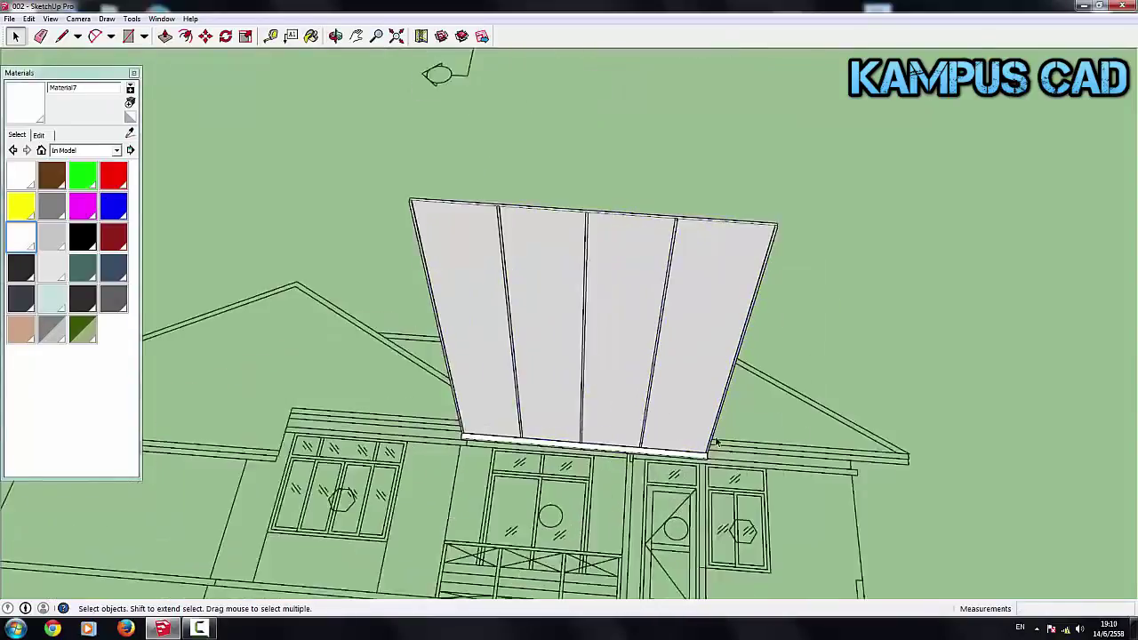
pyautogui.scroll(1, 410, 325)
pyautogui.moveTo(300, 126); pyautogui.dragTo(838, 521)
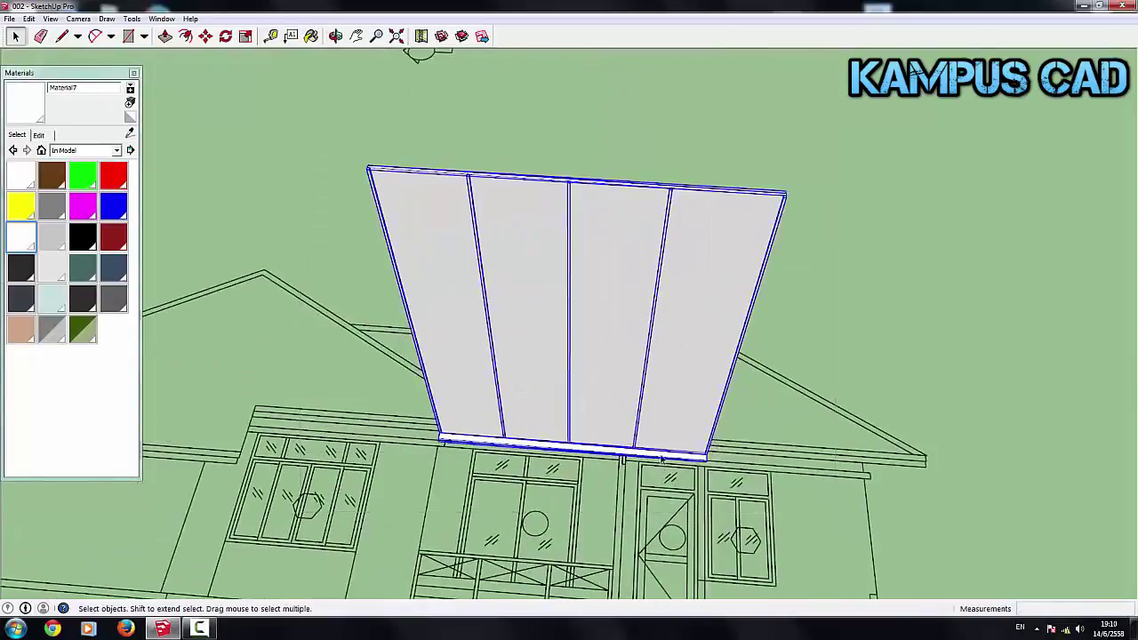
pyautogui.rightClick(735, 234)
pyautogui.click(747, 355)
pyautogui.scroll(-3, 534, 338)
pyautogui.scroll(-3, 498, 303)
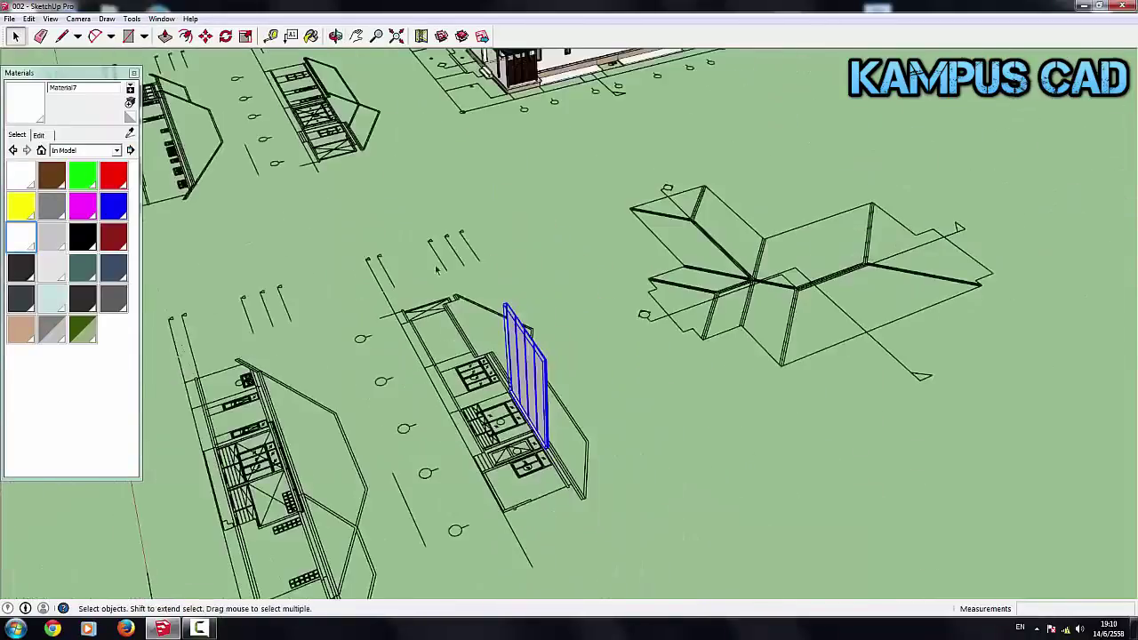
pyautogui.scroll(-3, 445, 266)
pyautogui.scroll(-2, 427, 249)
pyautogui.press('q')
pyautogui.scroll(2, 445, 100)
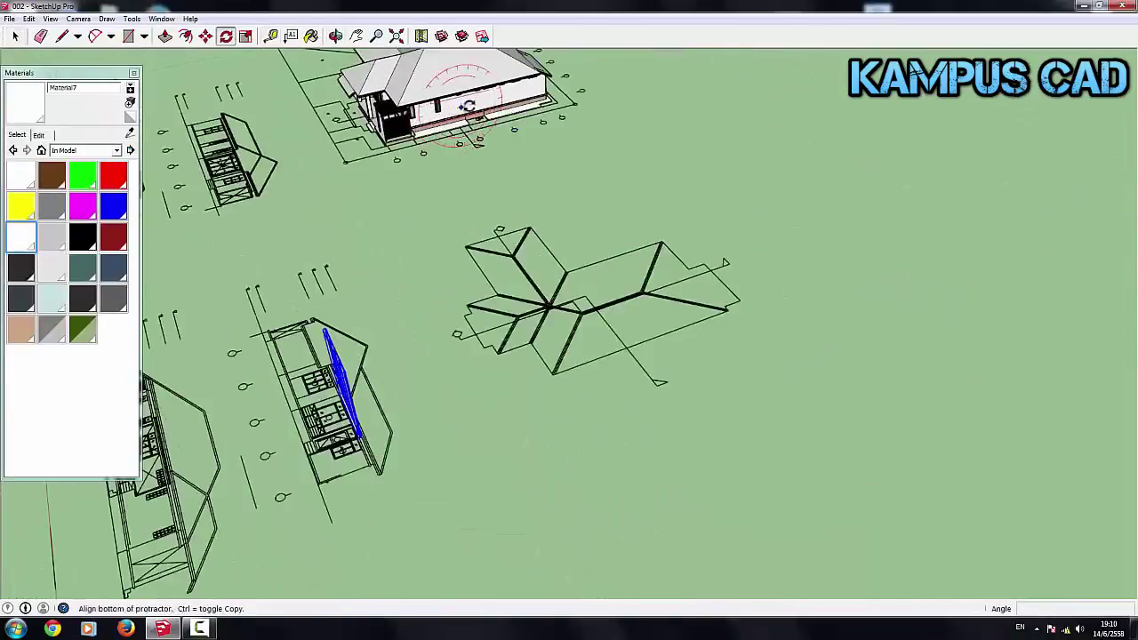
# Step: Rotate the panel 90° to lie flat and carry it over to the porch roof
pyautogui.click(479, 105)
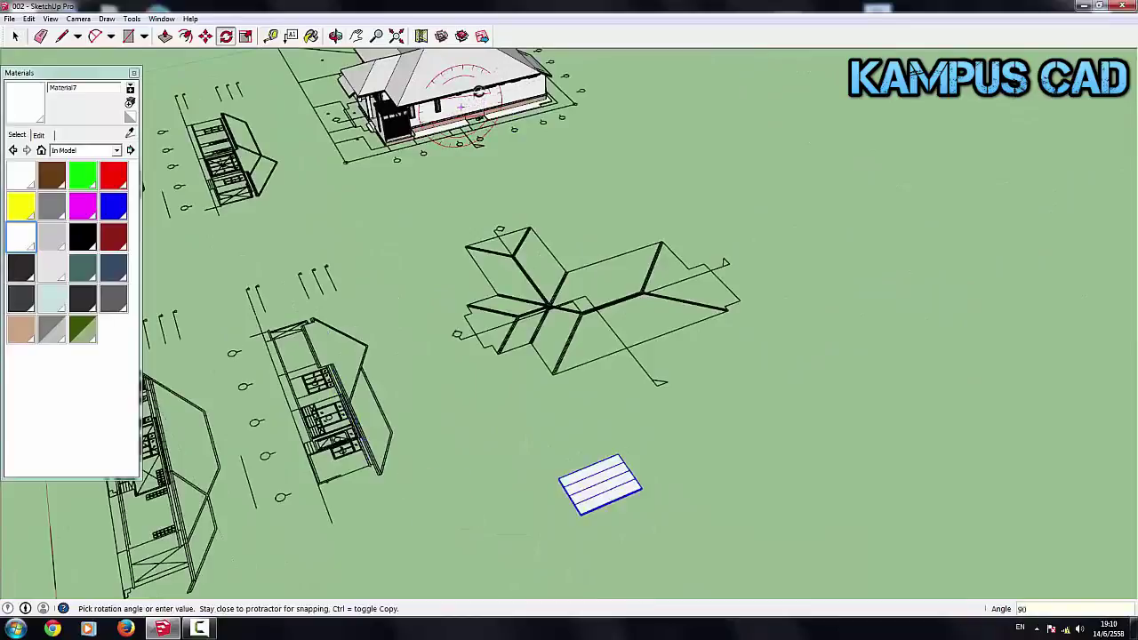
pyautogui.click(412, 93)
pyautogui.click(206, 36)
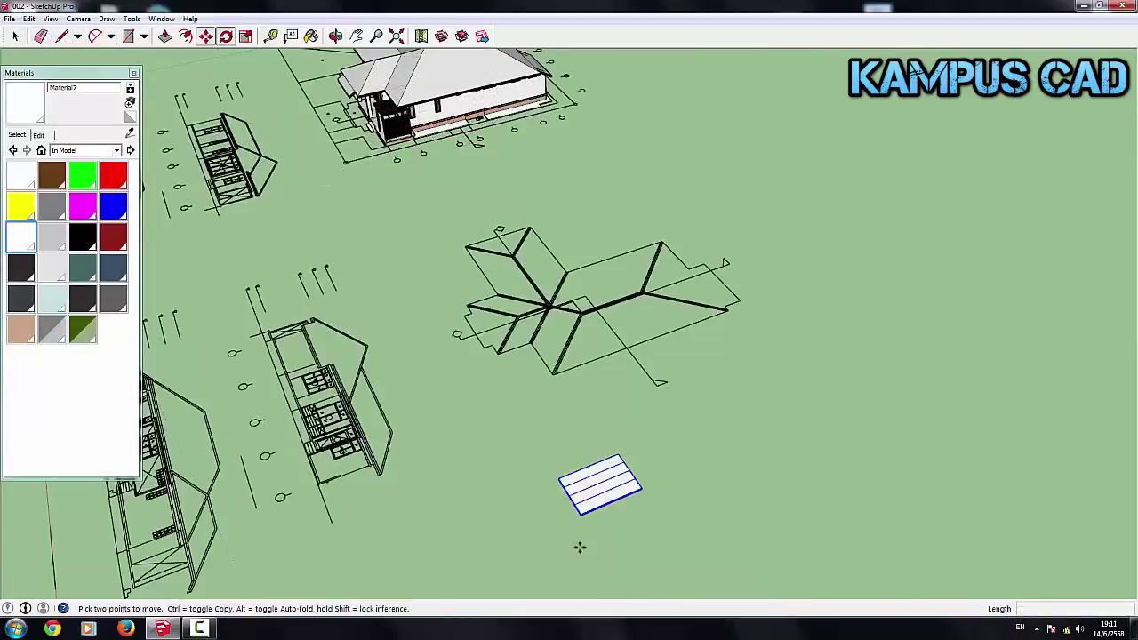
pyautogui.scroll(-3, 534, 258)
pyautogui.moveTo(534, 258); pyautogui.dragTo(310, 170, button='middle')
pyautogui.scroll(3, 311, 170)
pyautogui.click(404, 245)
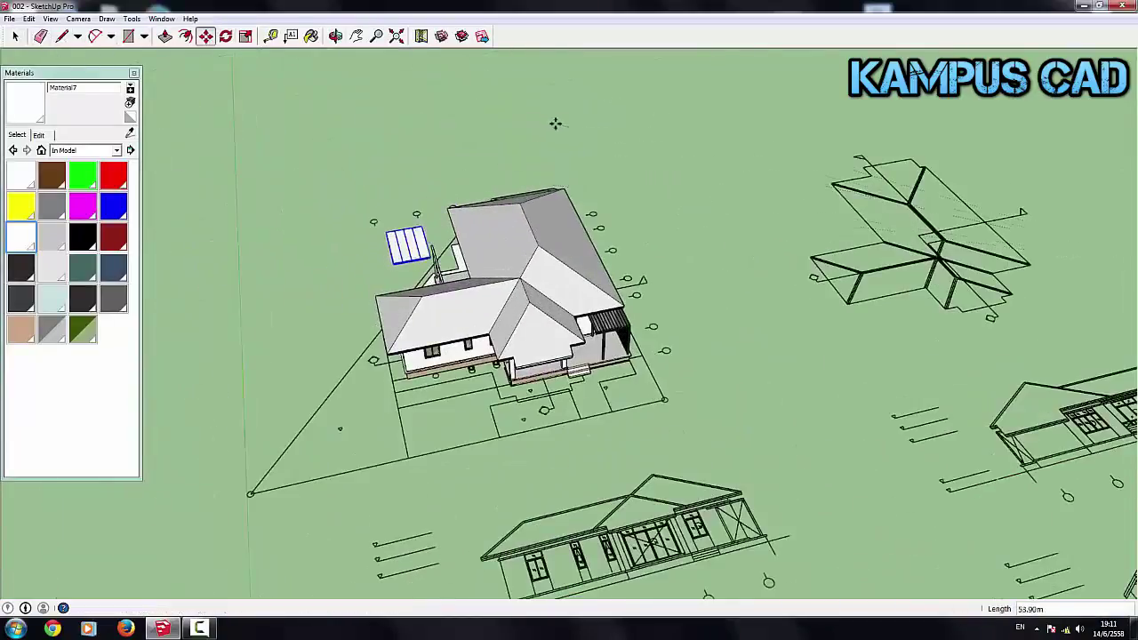
pyautogui.scroll(-3, 405, 245)
pyautogui.moveTo(405, 244); pyautogui.dragTo(454, 508, button='middle')
pyautogui.scroll(3, 587, 267)
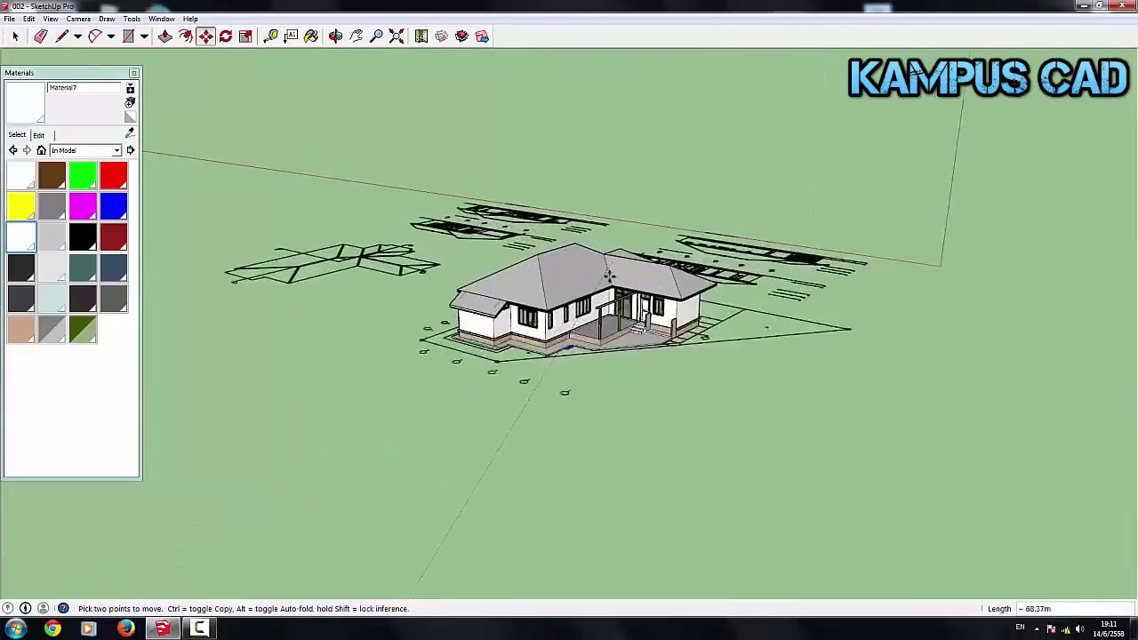
pyautogui.scroll(2, 618, 336)
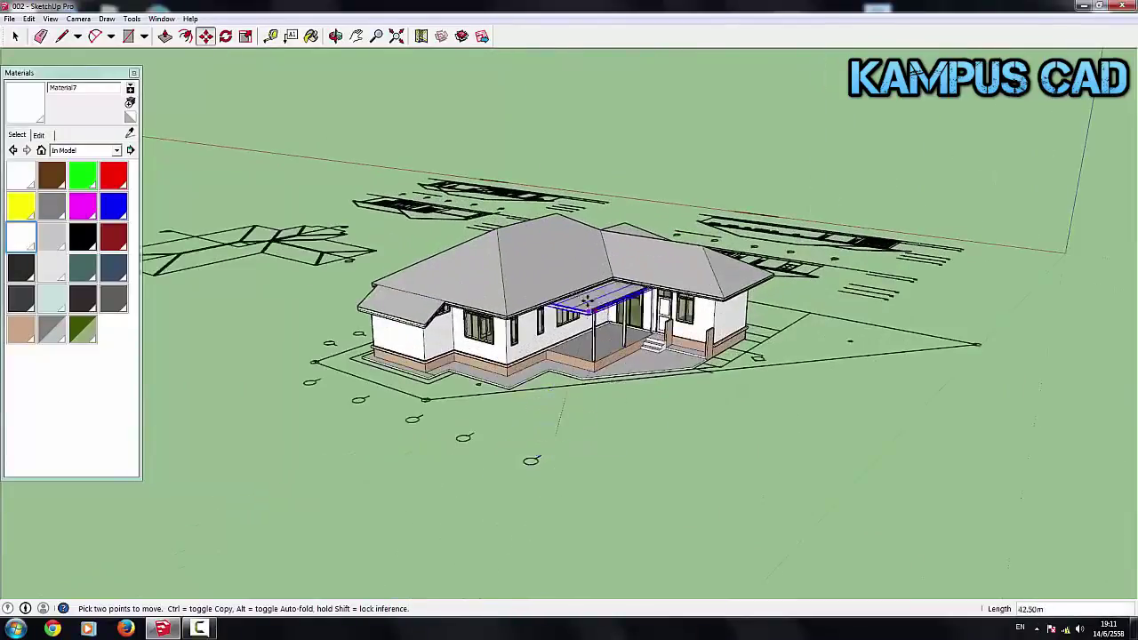
pyautogui.scroll(1, 587, 307)
pyautogui.scroll(3, 592, 308)
# Step: Move the canopy a further 0.1 m so it sits level beneath the roof eave
pyautogui.scroll(3, 604, 309)
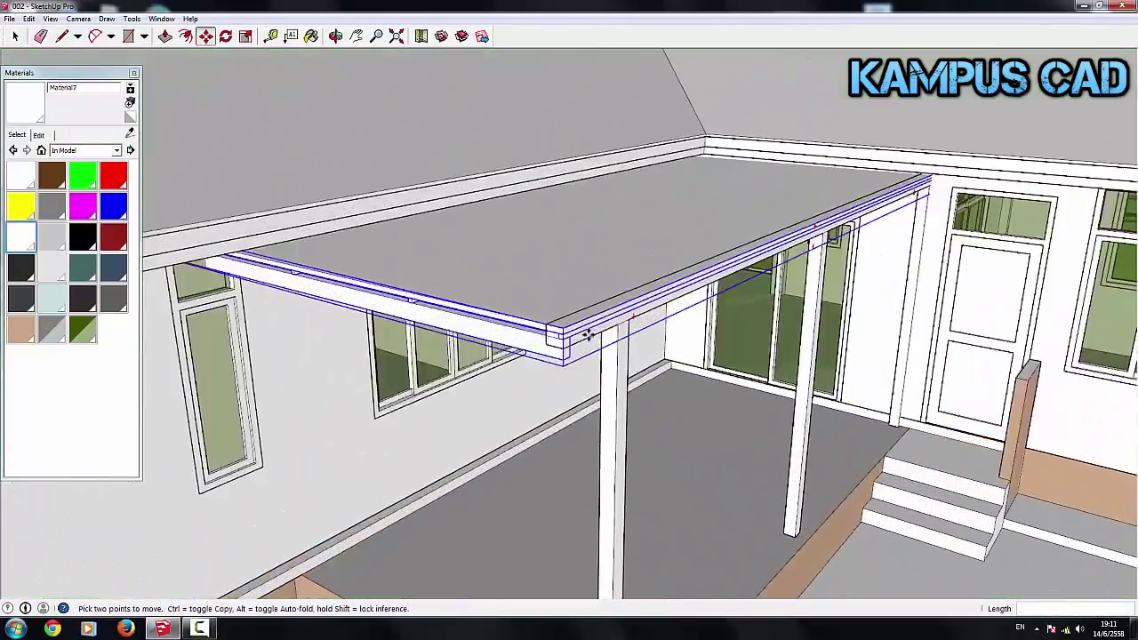
pyautogui.moveTo(614, 293)
pyautogui.mouseDown(button='middle')
pyautogui.moveTo(629, 311)
pyautogui.moveTo(711, 252)
pyautogui.mouseUp(button='middle')
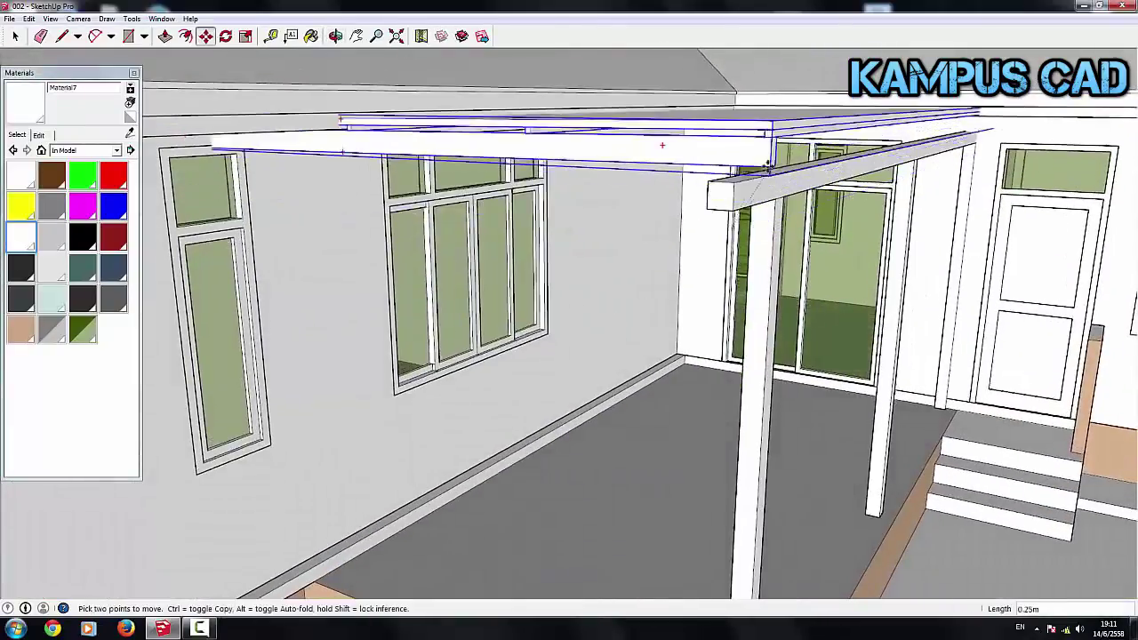
pyautogui.moveTo(700, 196)
pyautogui.mouseDown(button='middle')
pyautogui.moveTo(610, 183)
pyautogui.moveTo(653, 196)
pyautogui.moveTo(652, 186)
pyautogui.moveTo(579, 198)
pyautogui.mouseUp(button='middle')
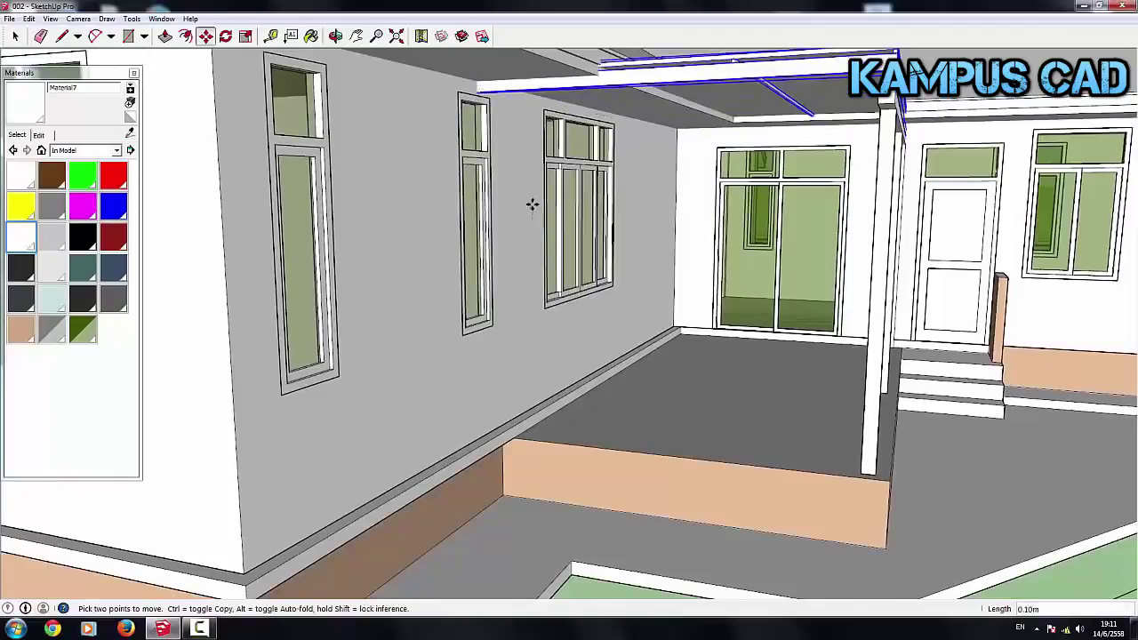
pyautogui.press('Return')
pyautogui.moveTo(530, 181); pyautogui.dragTo(640, 145, button='middle')
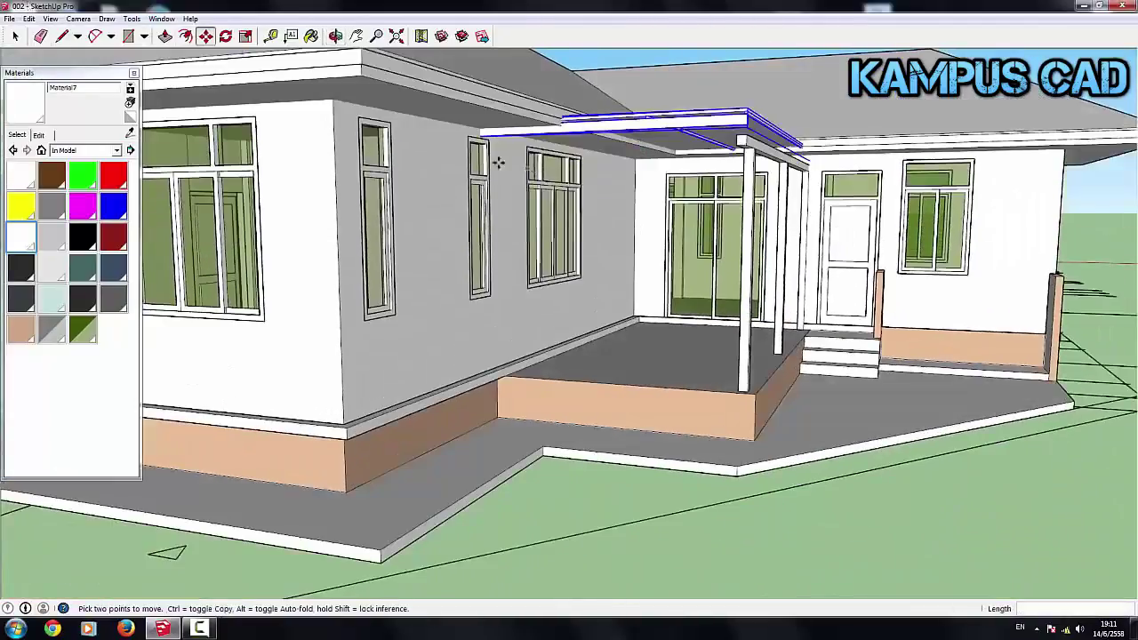
pyautogui.scroll(2, 548, 130)
pyautogui.scroll(2, 667, 151)
pyautogui.scroll(2, 794, 175)
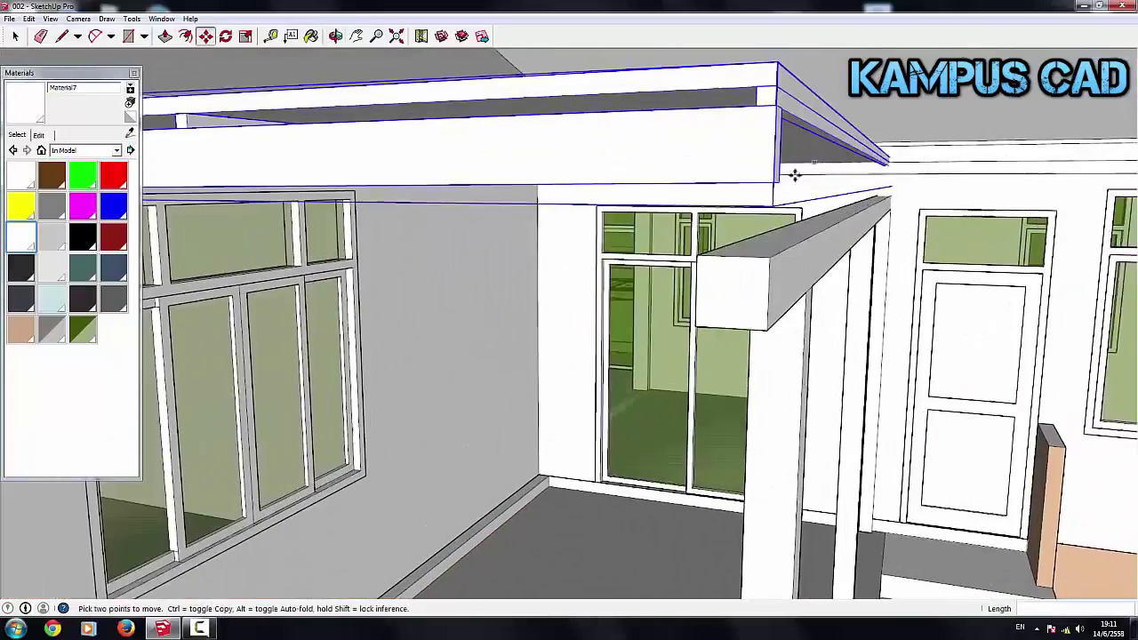
pyautogui.scroll(-2, 775, 180)
pyautogui.scroll(-2, 765, 257)
pyautogui.moveTo(741, 222)
pyautogui.mouseDown(button='middle')
pyautogui.moveTo(482, 207)
pyautogui.moveTo(565, 201)
pyautogui.moveTo(521, 191)
pyautogui.moveTo(407, 216)
pyautogui.moveTo(492, 220)
pyautogui.mouseUp(button='middle')
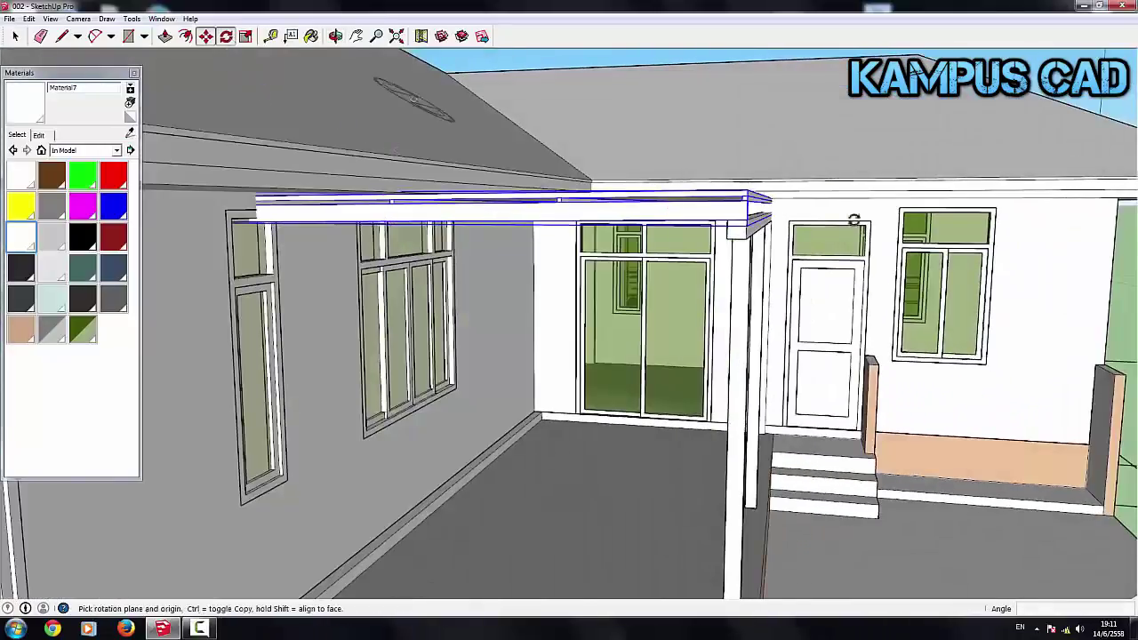
# Step: Rotate the porch canopy about 2.3° around its edge so it slopes
pyautogui.click(226, 35)
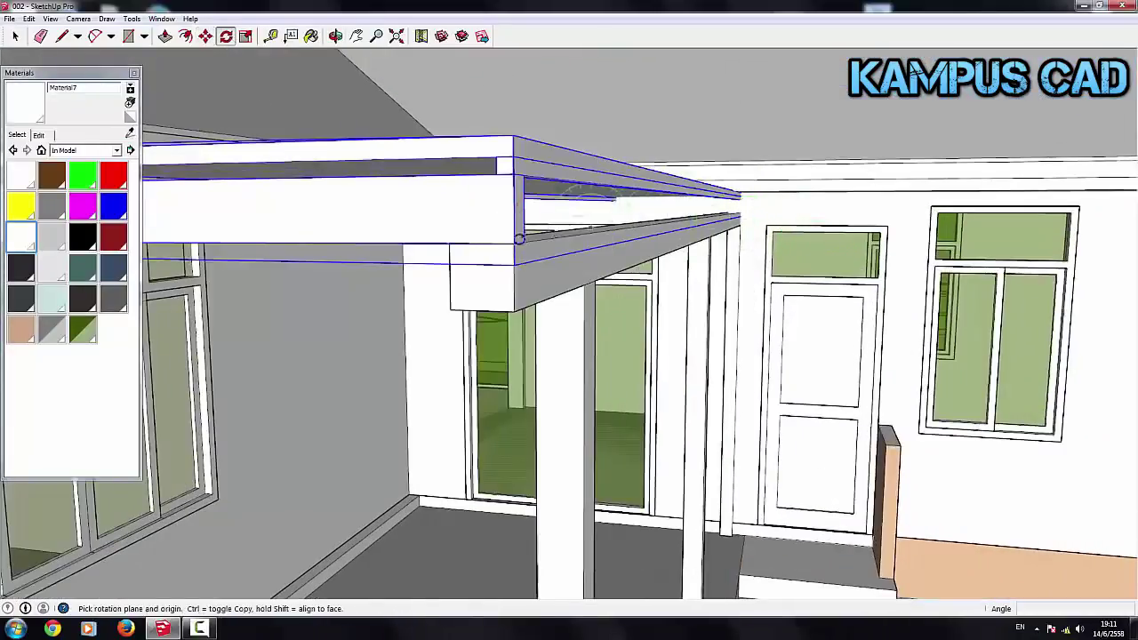
pyautogui.click(452, 243)
pyautogui.moveTo(412, 208)
pyautogui.mouseDown(button='middle')
pyautogui.moveTo(415, 195)
pyautogui.moveTo(192, 210)
pyautogui.mouseUp(button='middle')
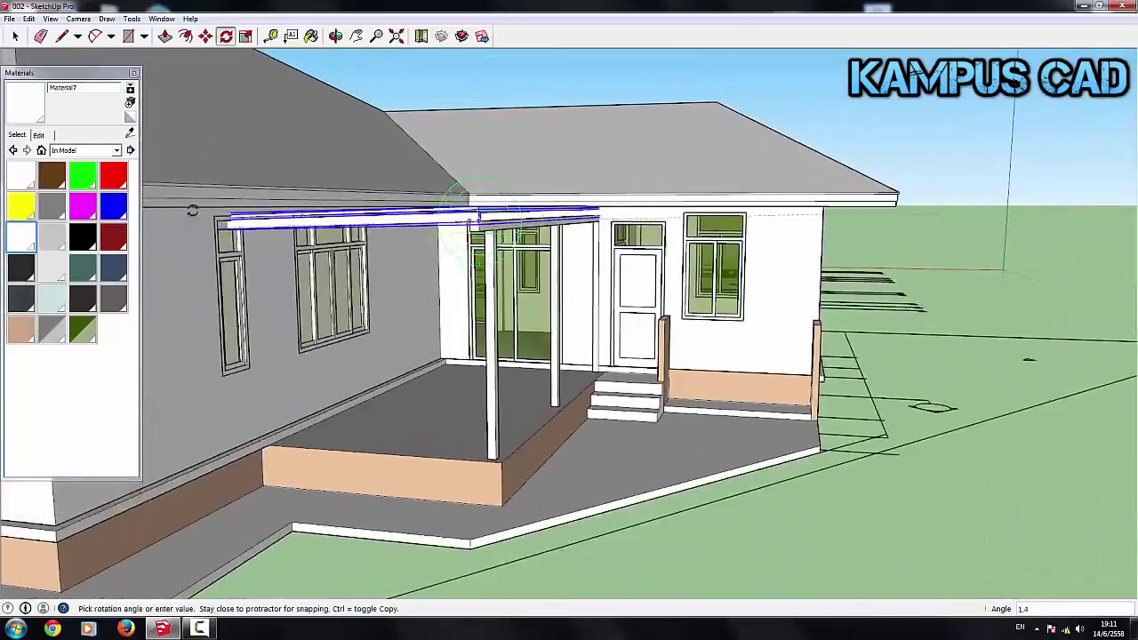
pyautogui.scroll(5, 192, 210)
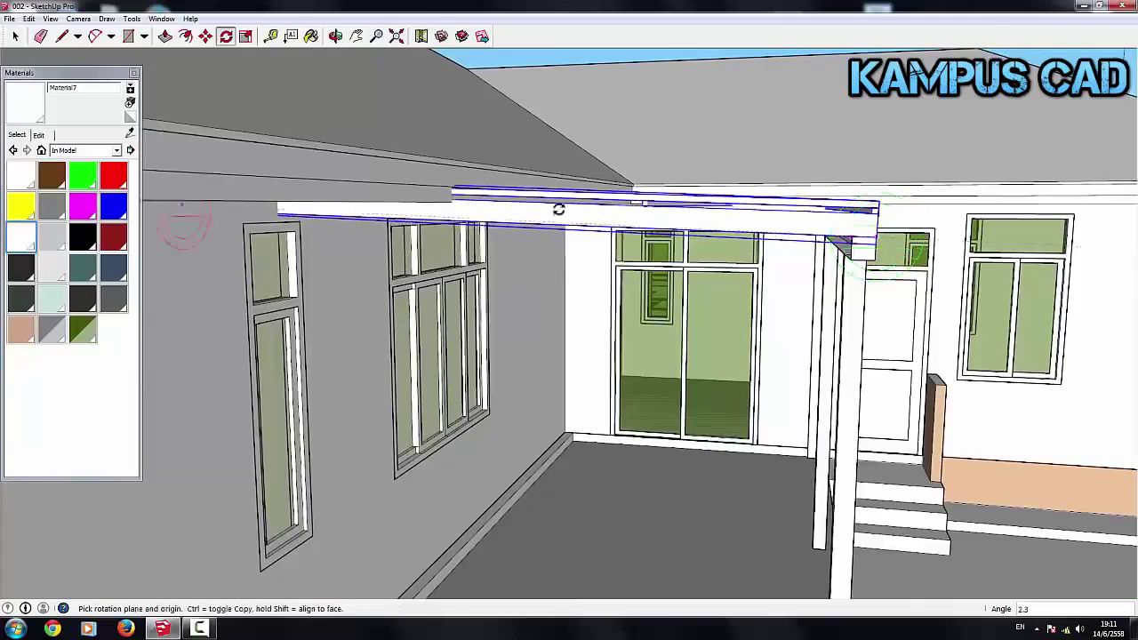
pyautogui.scroll(-5, 559, 209)
pyautogui.scroll(3, 178, 97)
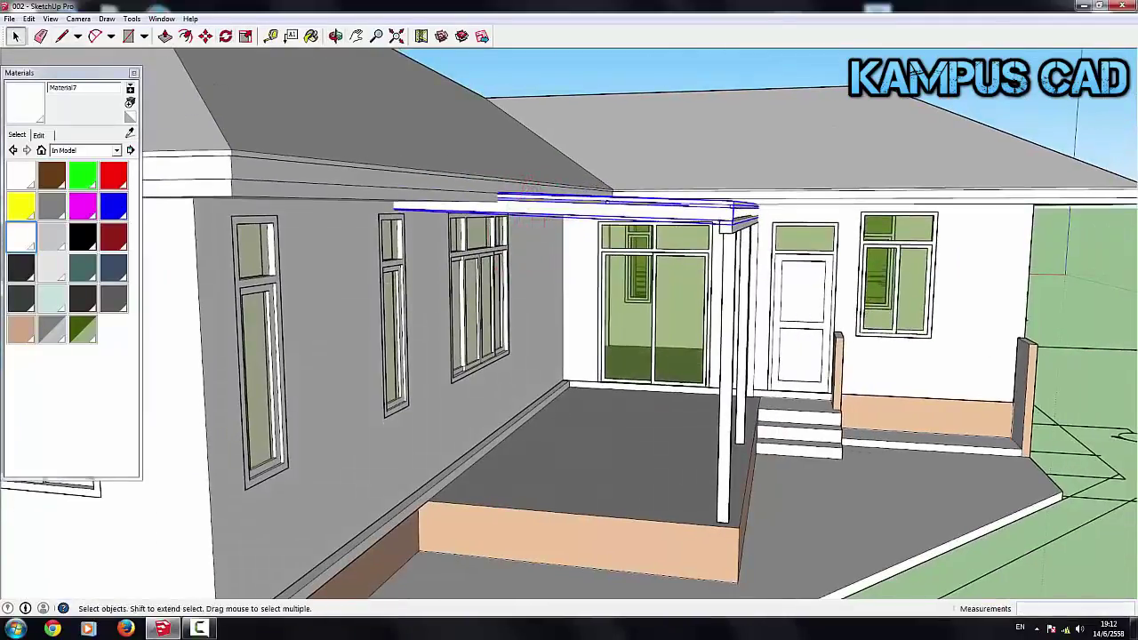
# Step: Move-copy the porch canopy group 1 m further along beneath the eave
pyautogui.click(777, 138)
pyautogui.click(205, 36)
pyautogui.click(935, 394)
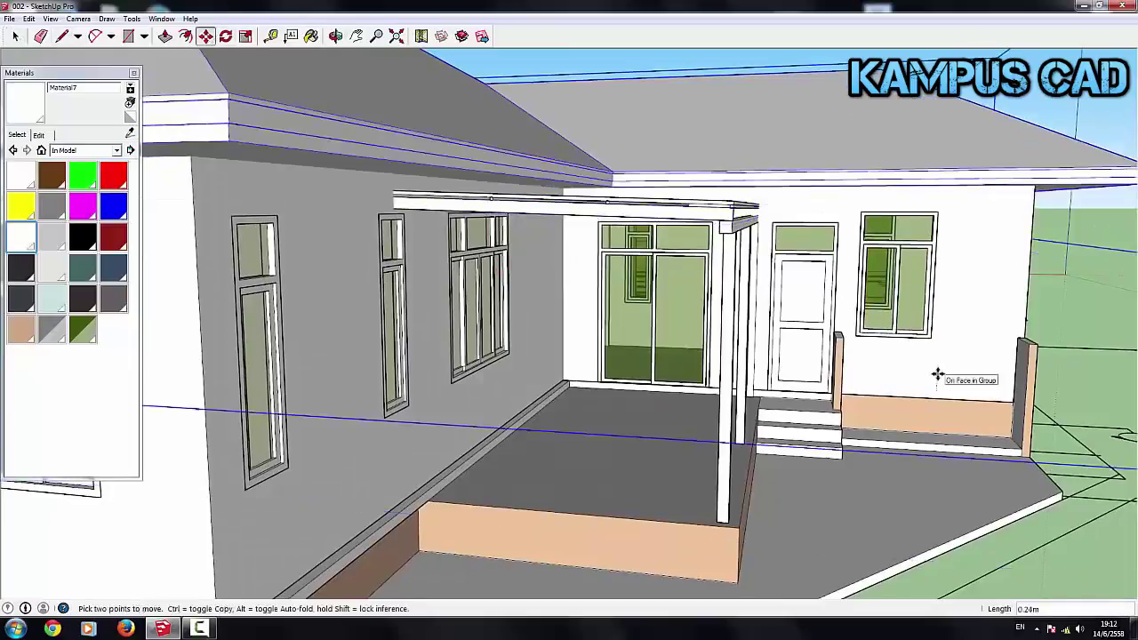
pyautogui.press('space')
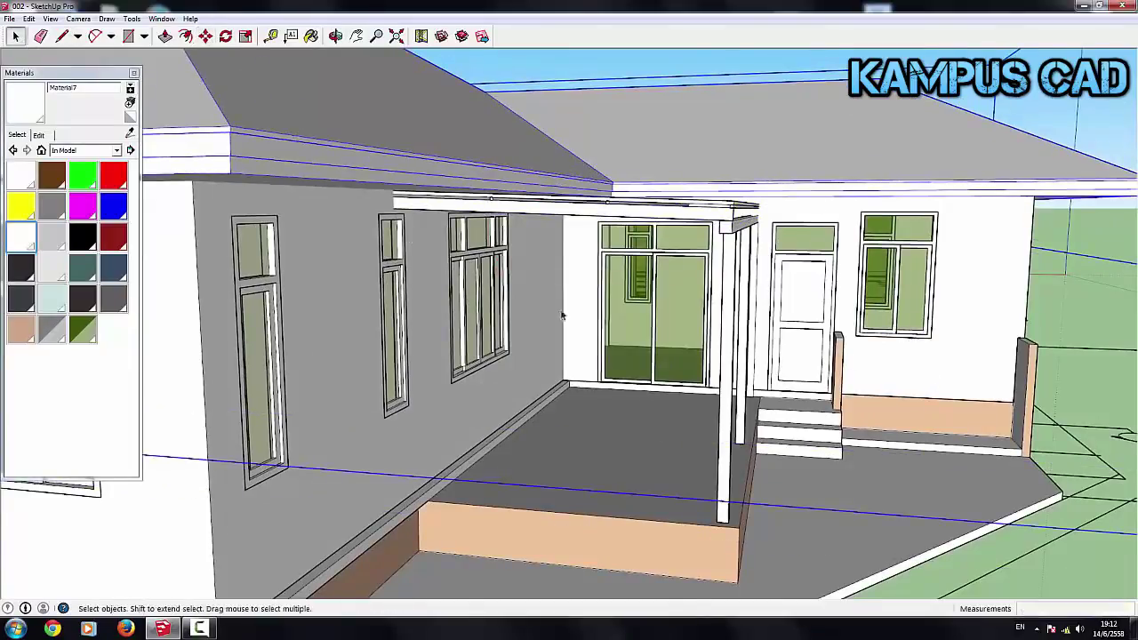
pyautogui.moveTo(569, 266)
pyautogui.mouseDown(button='middle')
pyautogui.moveTo(713, 171)
pyautogui.moveTo(761, 244)
pyautogui.mouseUp(button='middle')
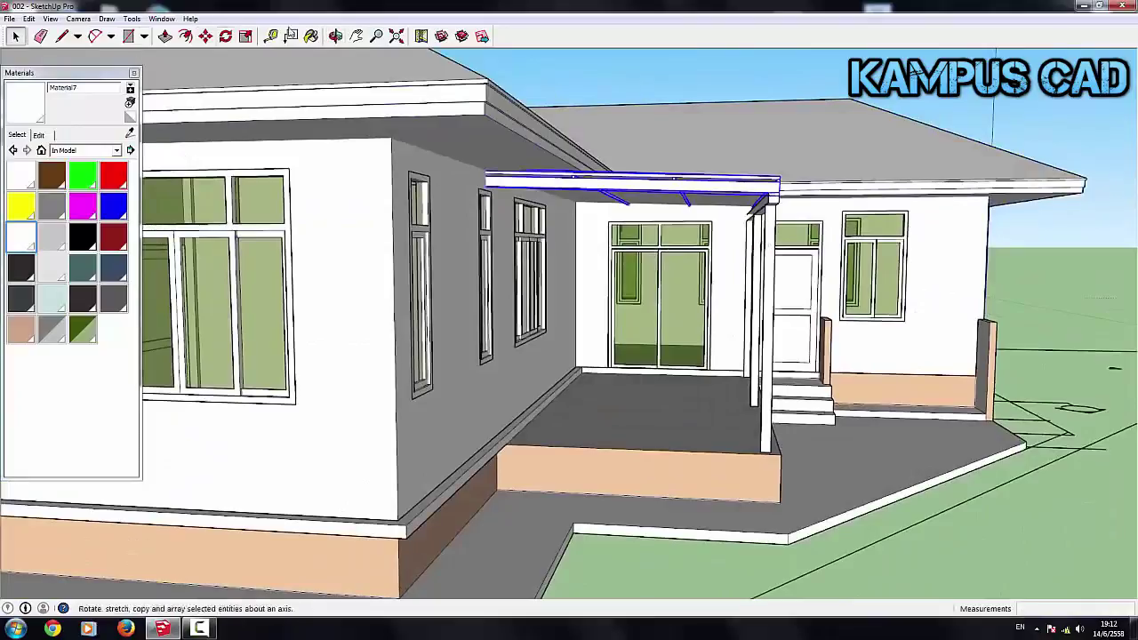
pyautogui.write('1')
pyautogui.press('Return')
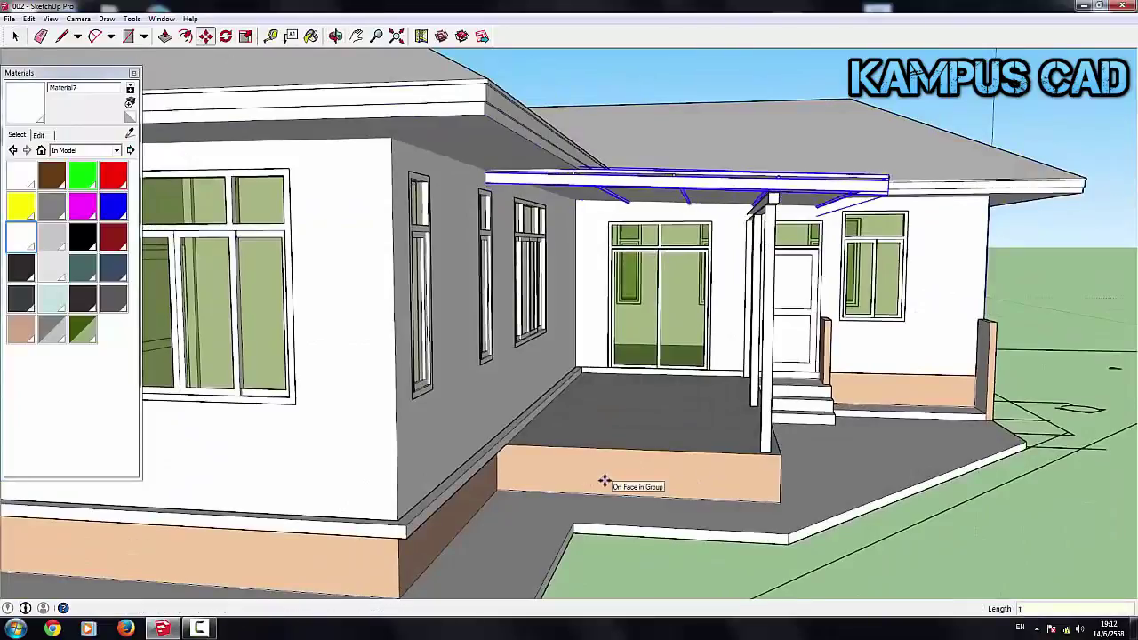
pyautogui.moveTo(623, 387); pyautogui.dragTo(767, 304, button='middle')
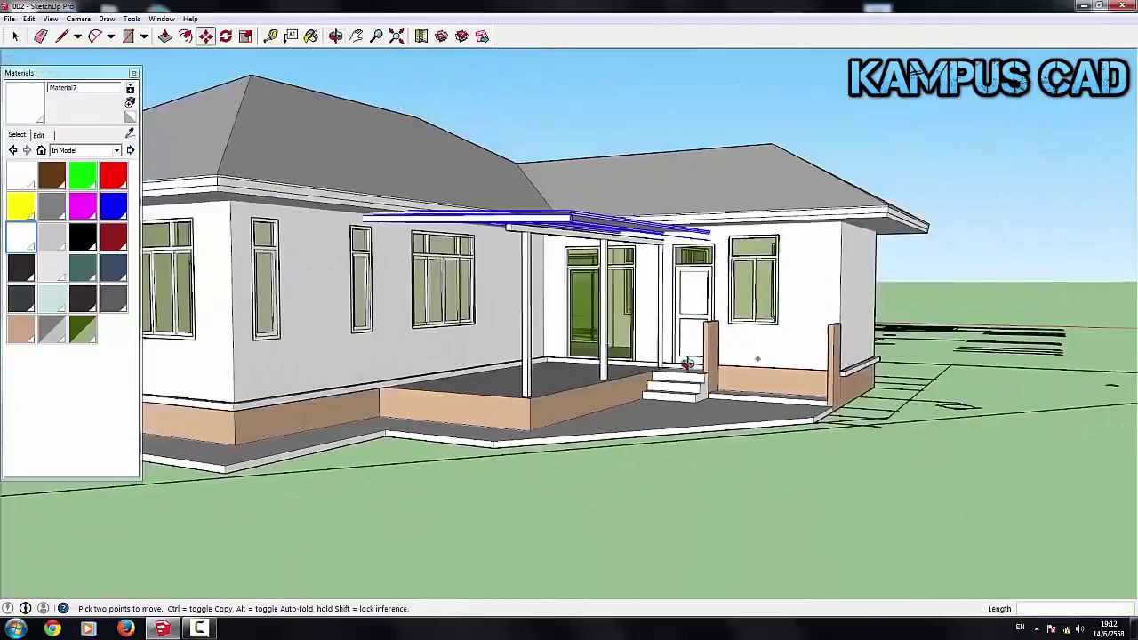
pyautogui.press('space')
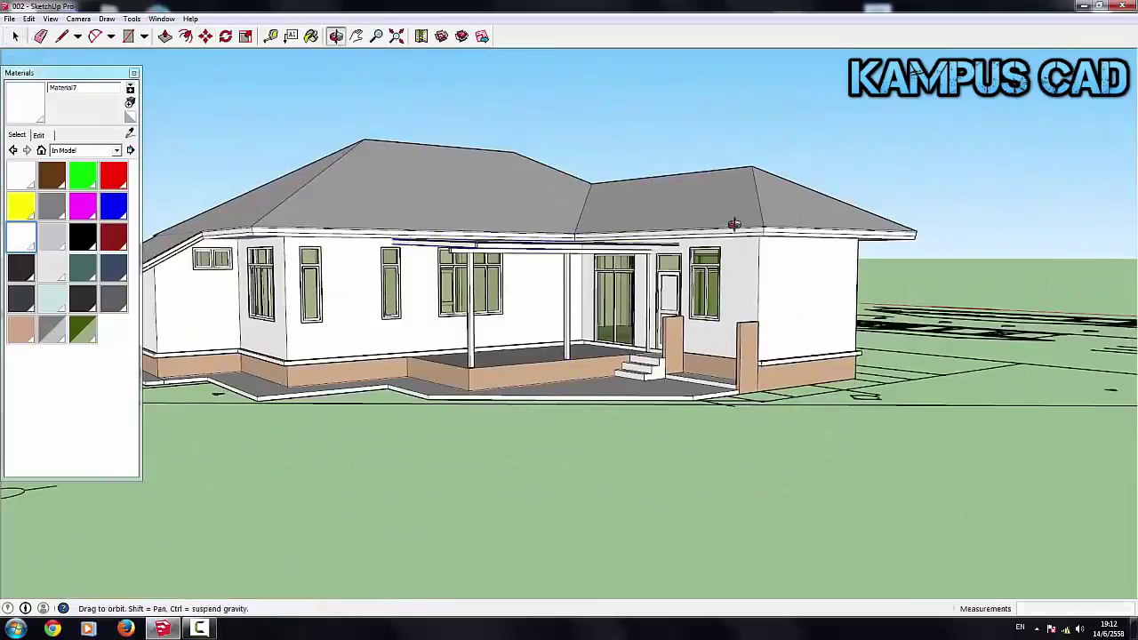
pyautogui.moveTo(732, 221); pyautogui.dragTo(478, 220, button='middle')
# Step: Inside the porch canopy group, copy a cross beam 1 m along with Move and Ctrl
pyautogui.doubleClick(405, 202)
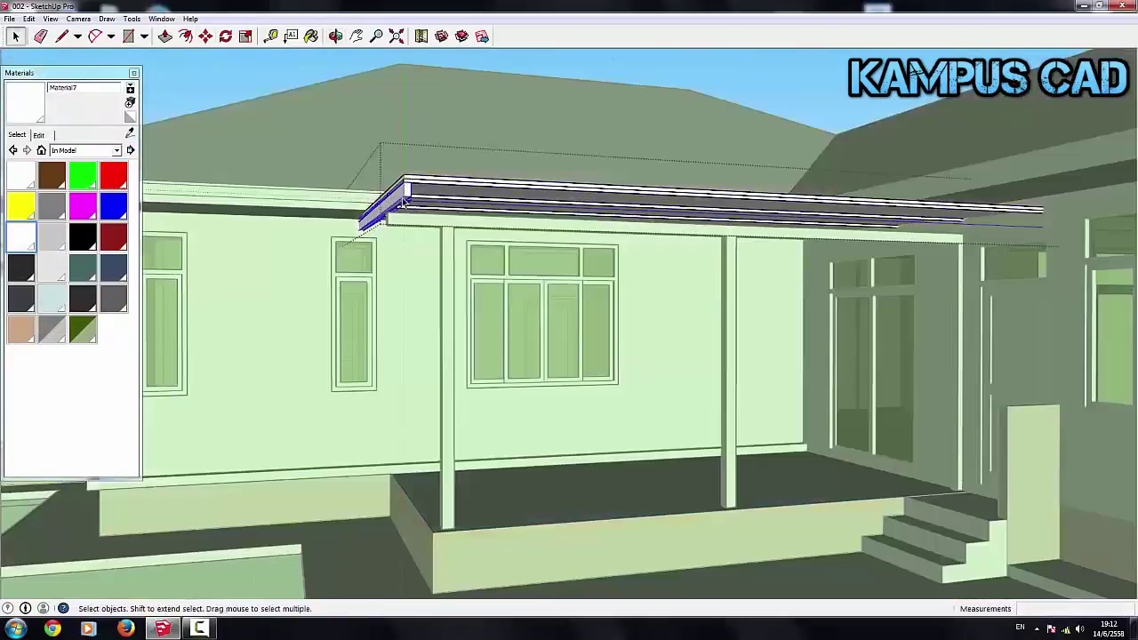
pyautogui.click(205, 36)
pyautogui.press('ctrl')
pyautogui.click(466, 418)
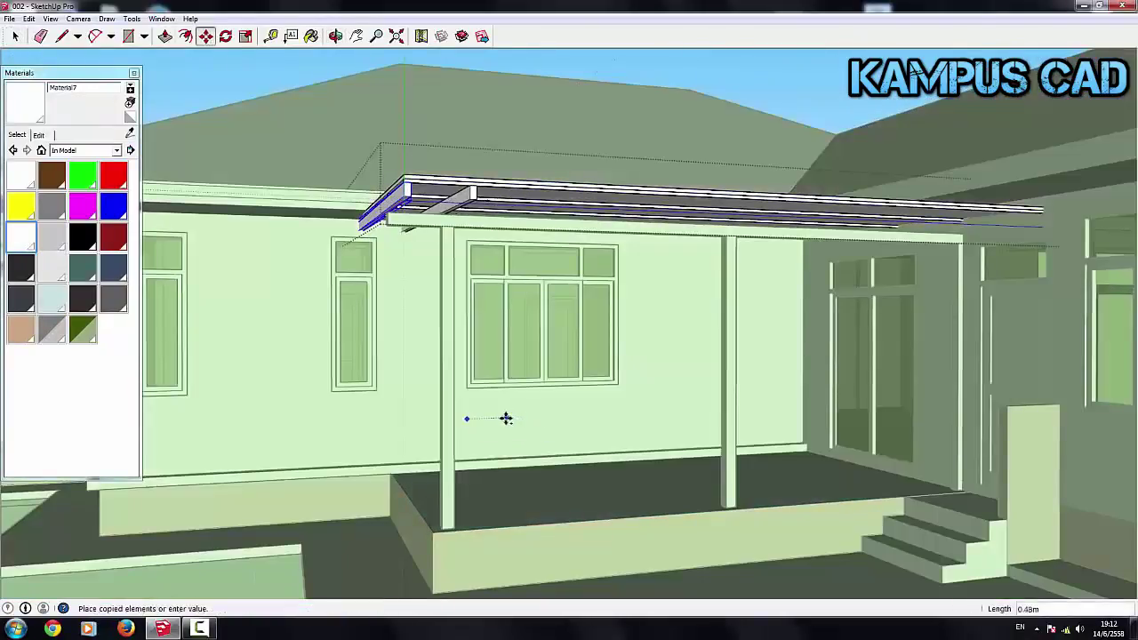
pyautogui.moveTo(505, 419)
pyautogui.mouseDown(button='middle')
pyautogui.moveTo(521, 437)
pyautogui.moveTo(457, 401)
pyautogui.moveTo(493, 418)
pyautogui.mouseUp(button='middle')
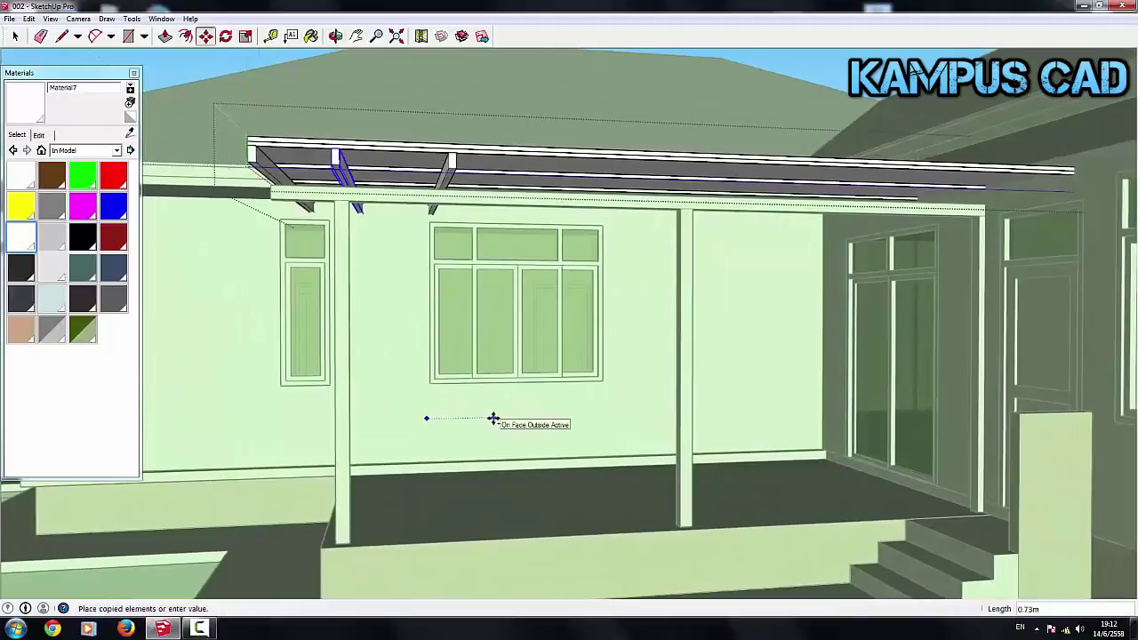
pyautogui.write('1')
pyautogui.press('Return')
# Step: Copy further cross beams at 1 m intervals from each new beam across the canopy frame
pyautogui.click(506, 419)
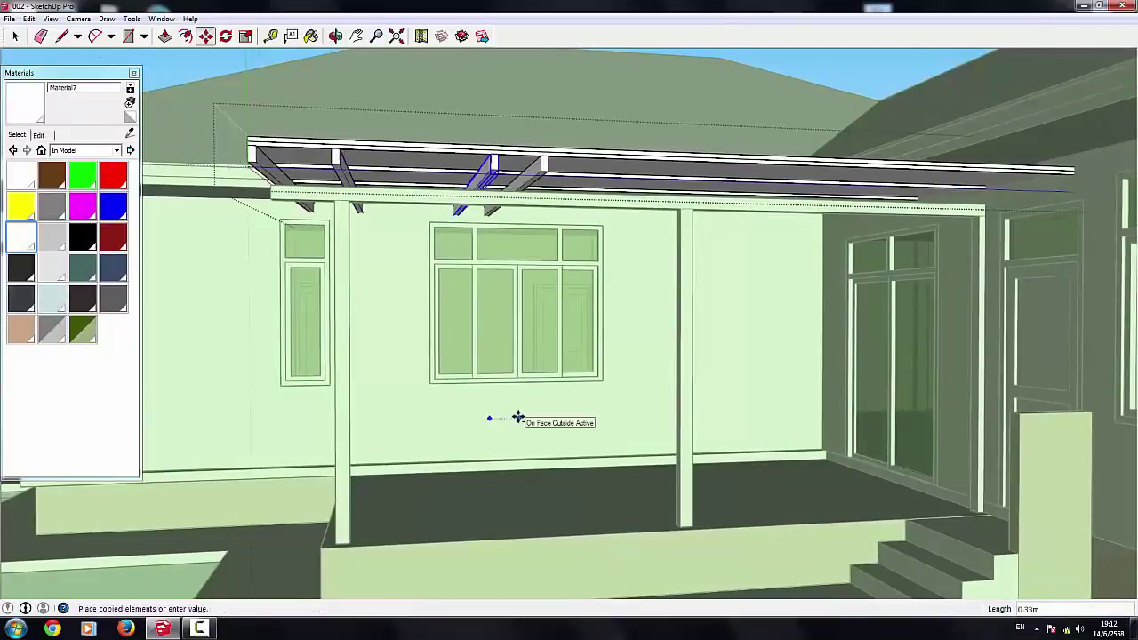
pyautogui.press('Return')
pyautogui.click(499, 415)
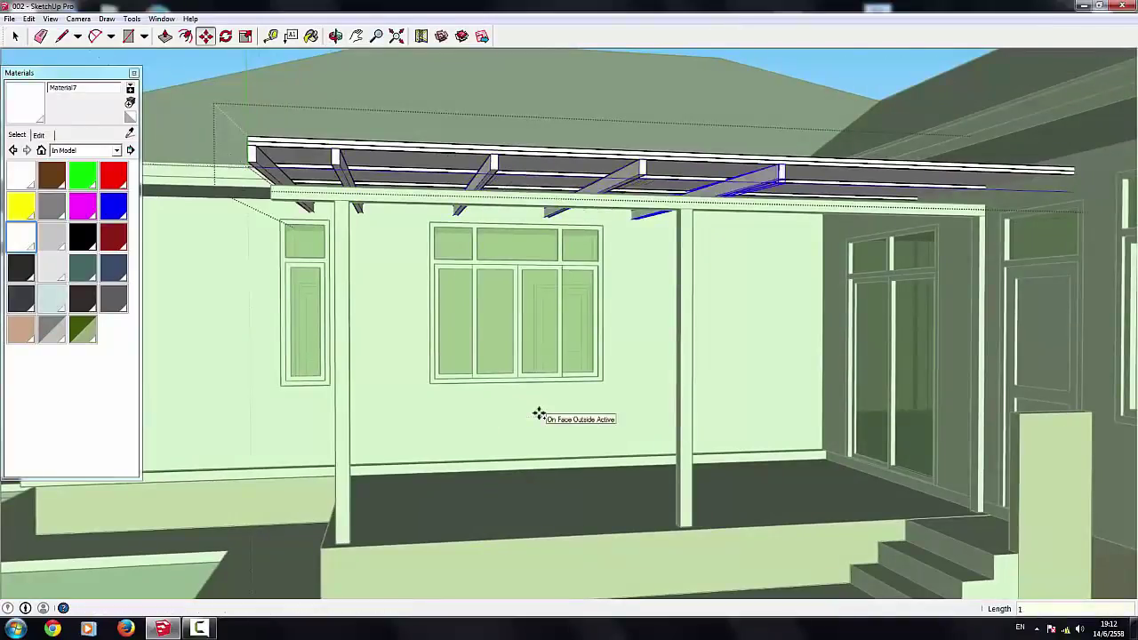
pyautogui.write('1')
pyautogui.click(519, 410)
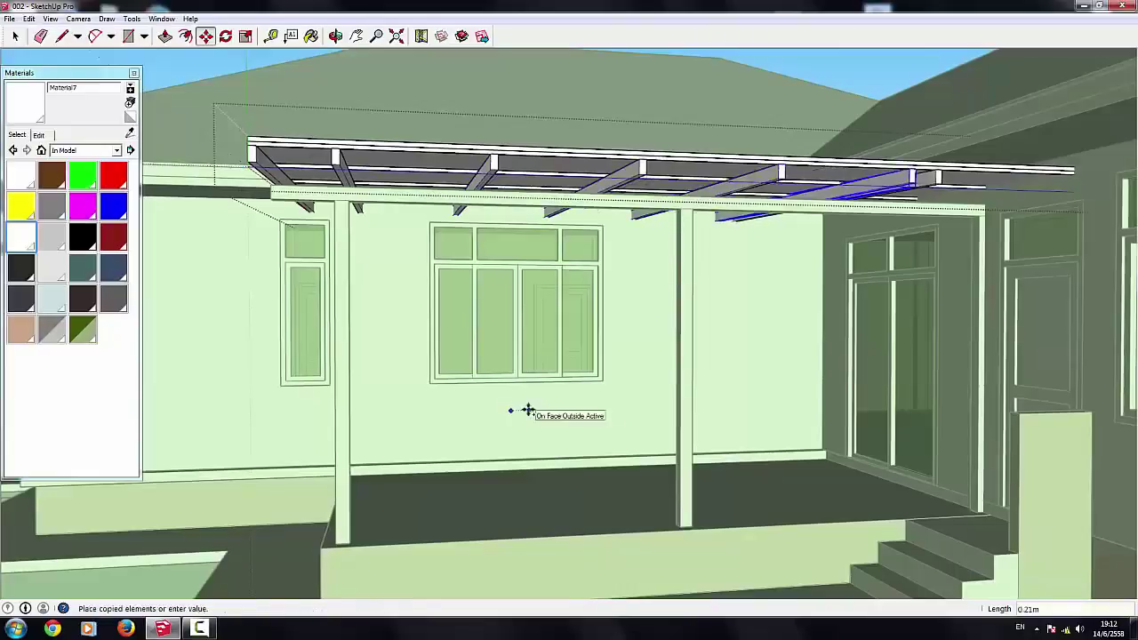
pyautogui.moveTo(528, 412)
pyautogui.mouseDown(button='middle')
pyautogui.moveTo(755, 348)
pyautogui.moveTo(764, 369)
pyautogui.moveTo(47, 45)
pyautogui.mouseUp(button='middle')
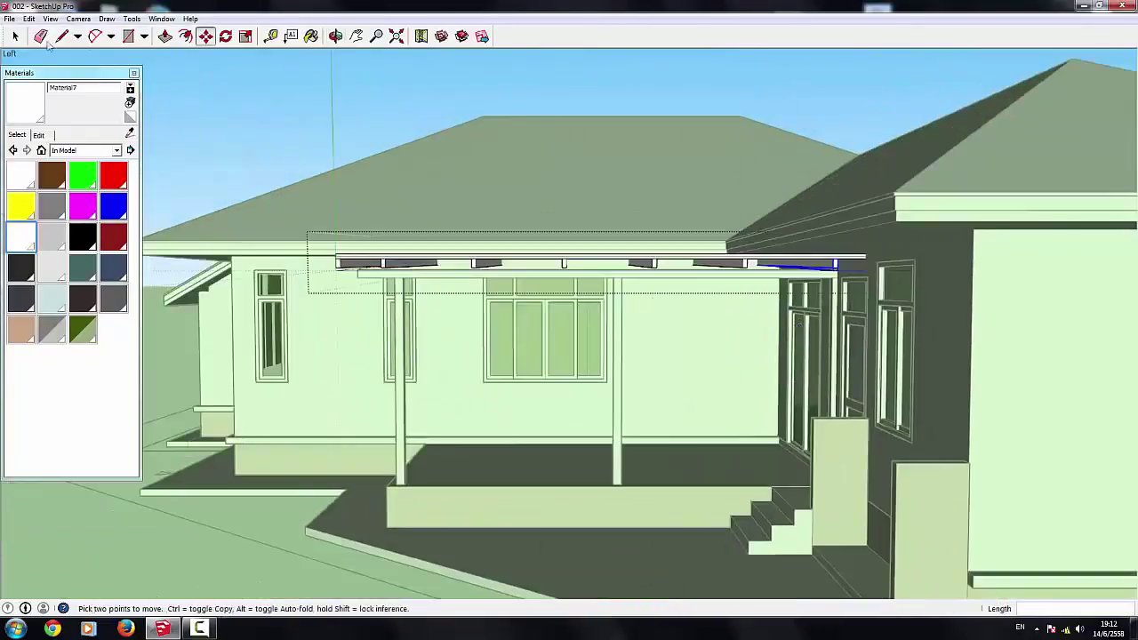
# Step: Exit the canopy group, then select and nudge the front porch beam with Move
pyautogui.press('space')
pyautogui.scroll(2, 743, 188)
pyautogui.moveTo(743, 187)
pyautogui.mouseDown(button='middle')
pyautogui.moveTo(445, 231)
pyautogui.moveTo(541, 246)
pyautogui.moveTo(666, 241)
pyautogui.mouseUp(button='middle')
pyautogui.scroll(3, 428, 236)
pyautogui.click(667, 241)
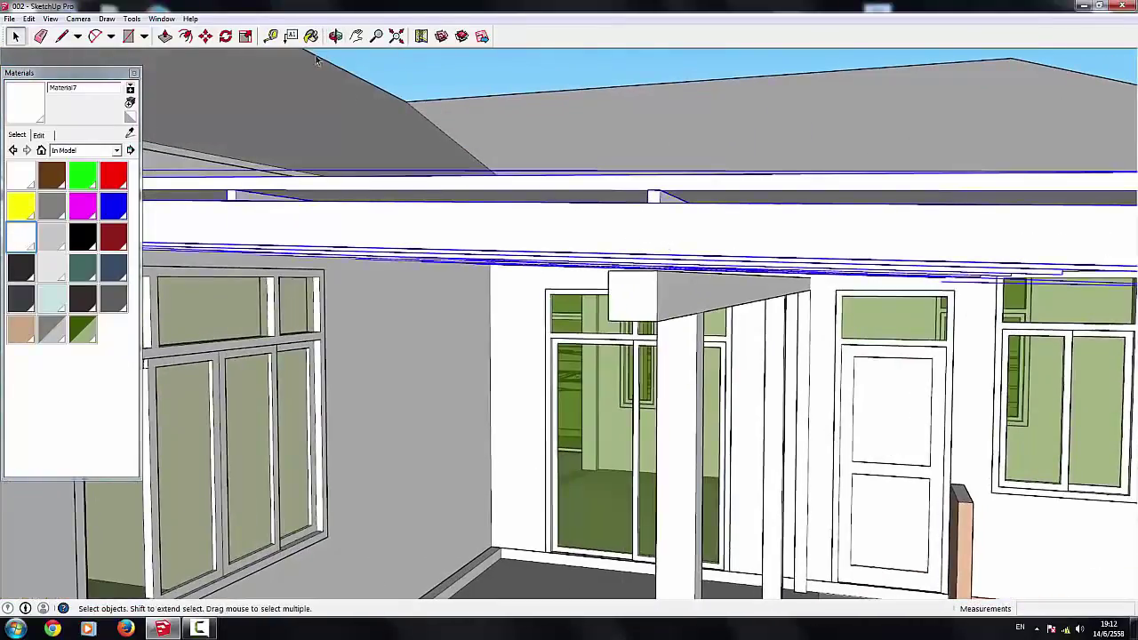
pyautogui.click(205, 36)
pyautogui.scroll(1, 618, 272)
pyautogui.click(632, 294)
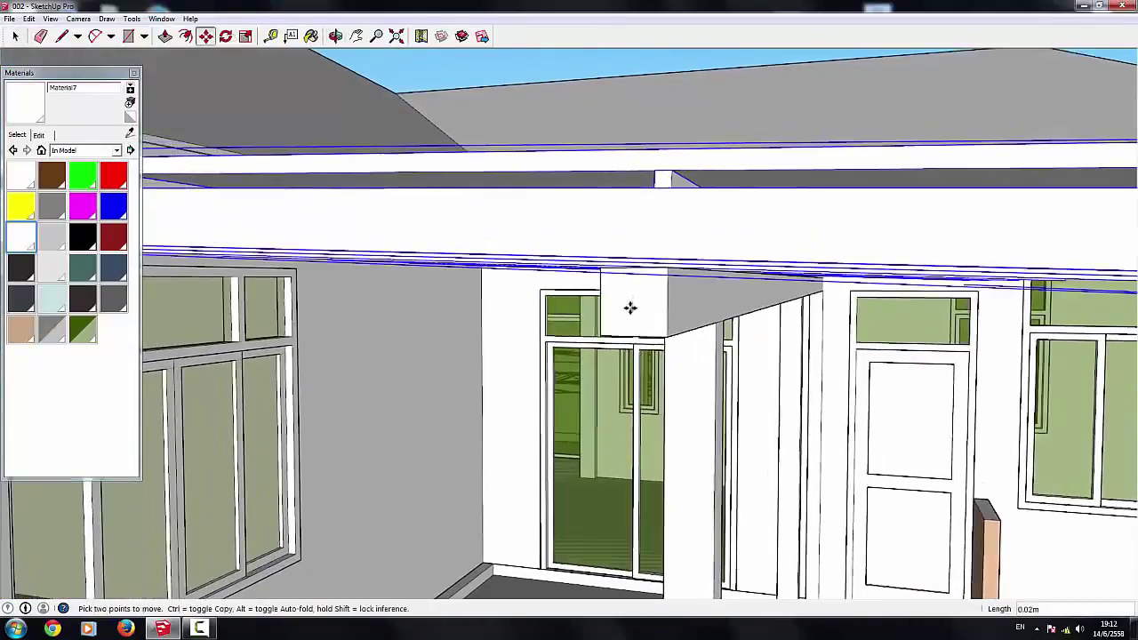
pyautogui.scroll(-3, 630, 312)
pyautogui.scroll(-4, 629, 312)
pyautogui.scroll(-4, 630, 312)
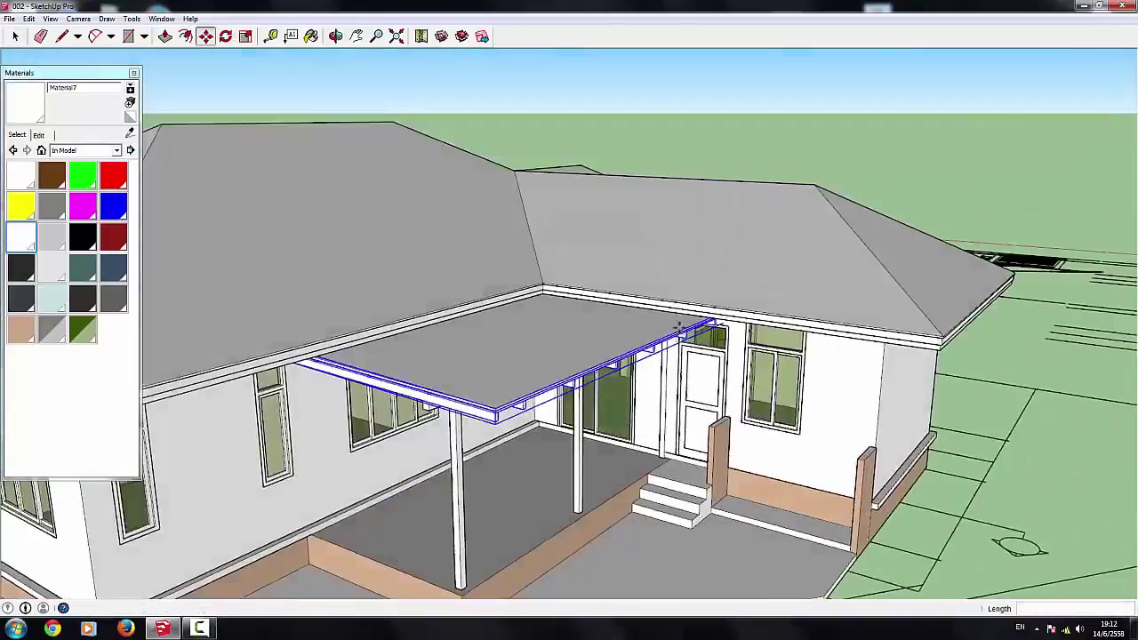
pyautogui.scroll(-2, 630, 313)
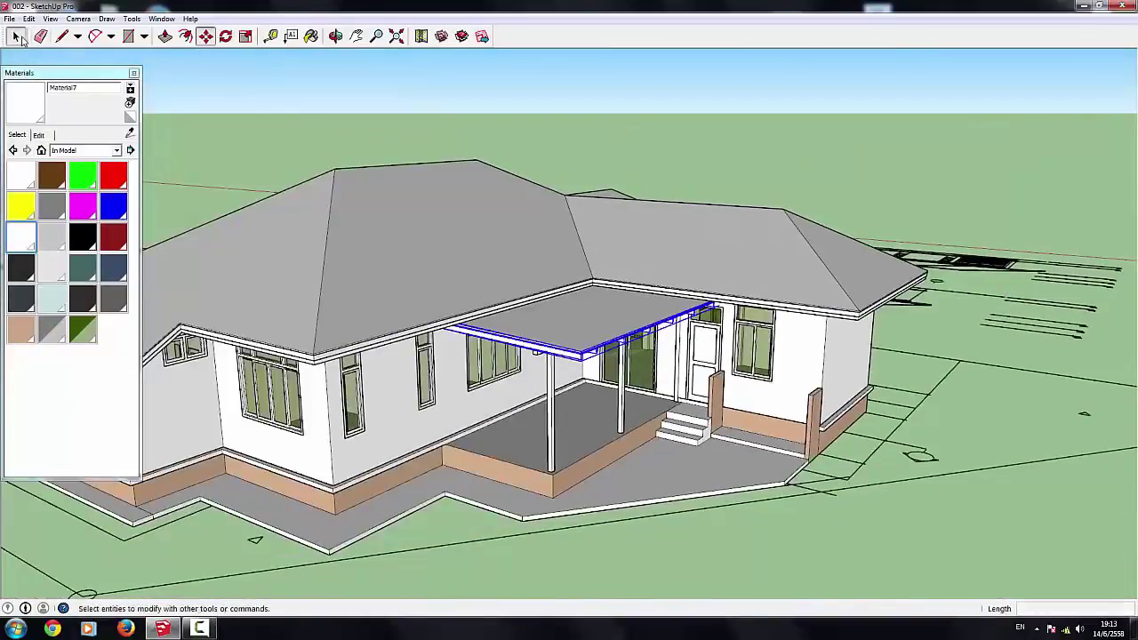
pyautogui.click(16, 35)
# Step: Orbit round the house to an overhead view showing the elevation drawings beside it
pyautogui.click(819, 159)
pyautogui.moveTo(819, 158)
pyautogui.mouseDown(button='middle')
pyautogui.moveTo(556, 260)
pyautogui.moveTo(564, 251)
pyautogui.mouseUp(button='middle')
pyautogui.scroll(3, 569, 254)
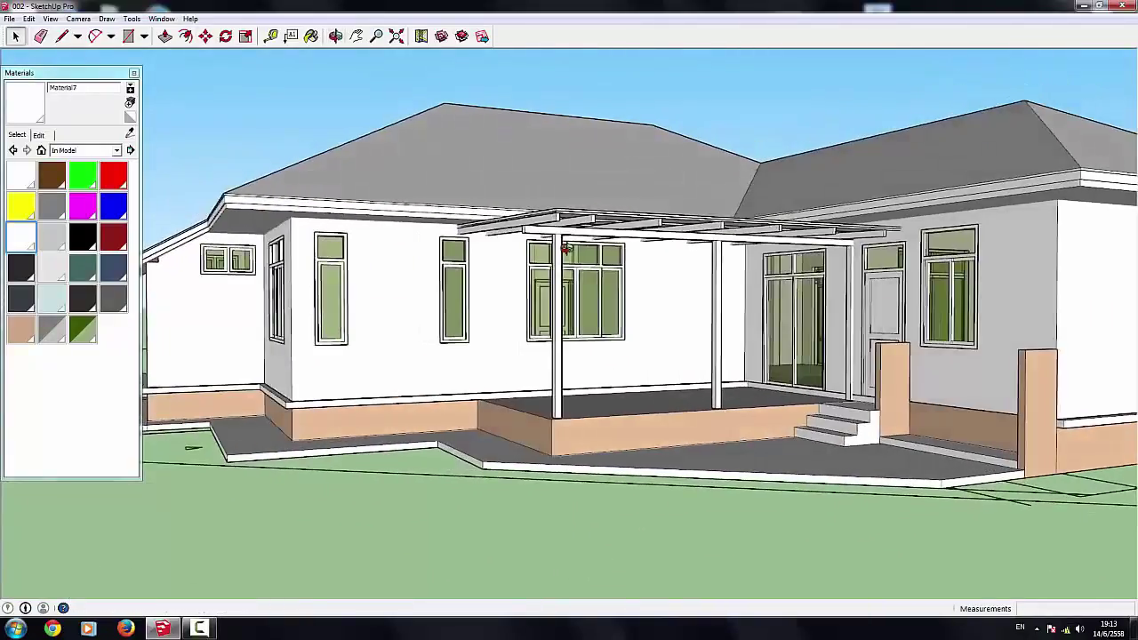
pyautogui.scroll(-3, 568, 325)
pyautogui.moveTo(569, 325)
pyautogui.mouseDown(button='middle')
pyautogui.moveTo(623, 374)
pyautogui.moveTo(898, 515)
pyautogui.moveTo(800, 569)
pyautogui.mouseUp(button='middle')
pyautogui.scroll(-3, 622, 374)
pyautogui.scroll(-3, 905, 519)
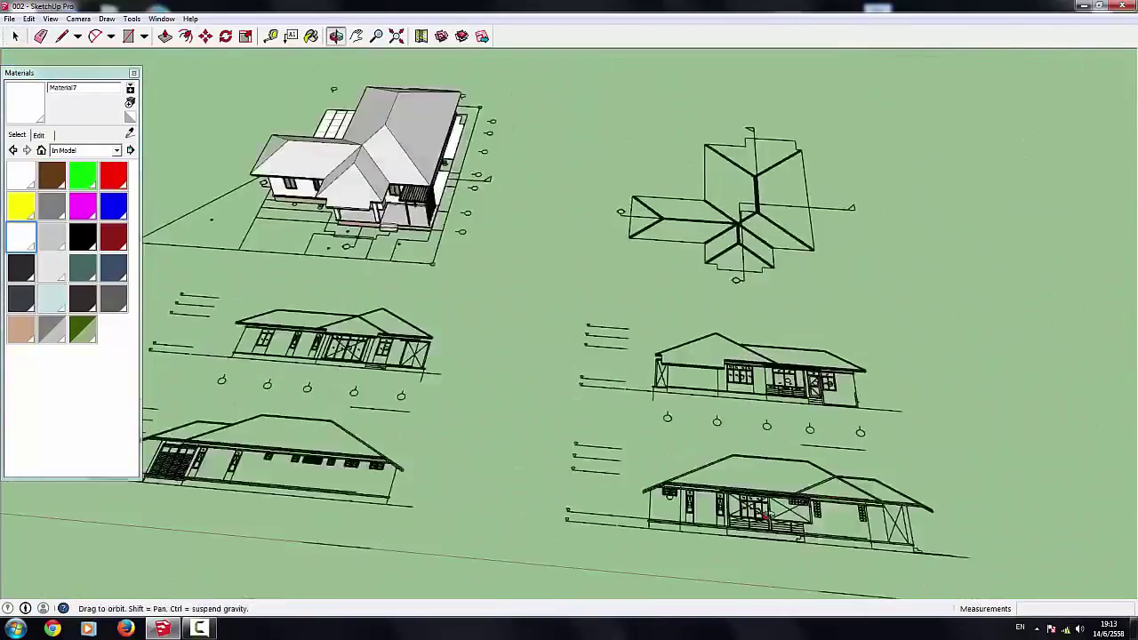
# Step: Draw a rectangle covering the porch panel on the elevation drawing
pyautogui.scroll(5, 779, 591)
pyautogui.scroll(-3, 778, 592)
pyautogui.scroll(5, 694, 356)
pyautogui.scroll(3, 753, 308)
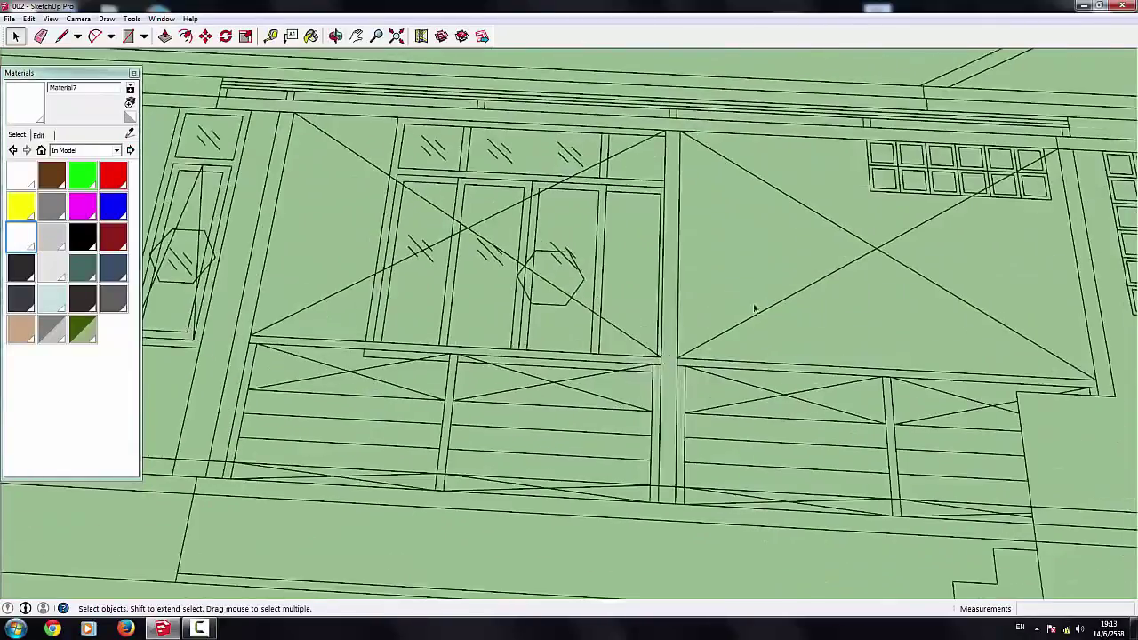
pyautogui.scroll(2, 593, 354)
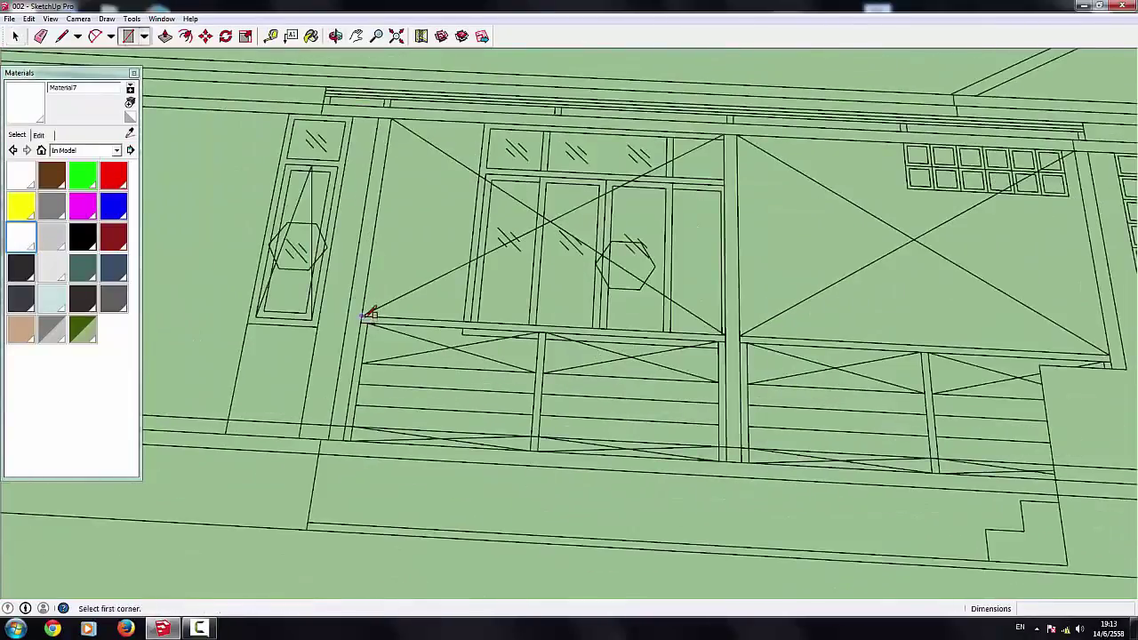
pyautogui.click(366, 317)
pyautogui.click(724, 461)
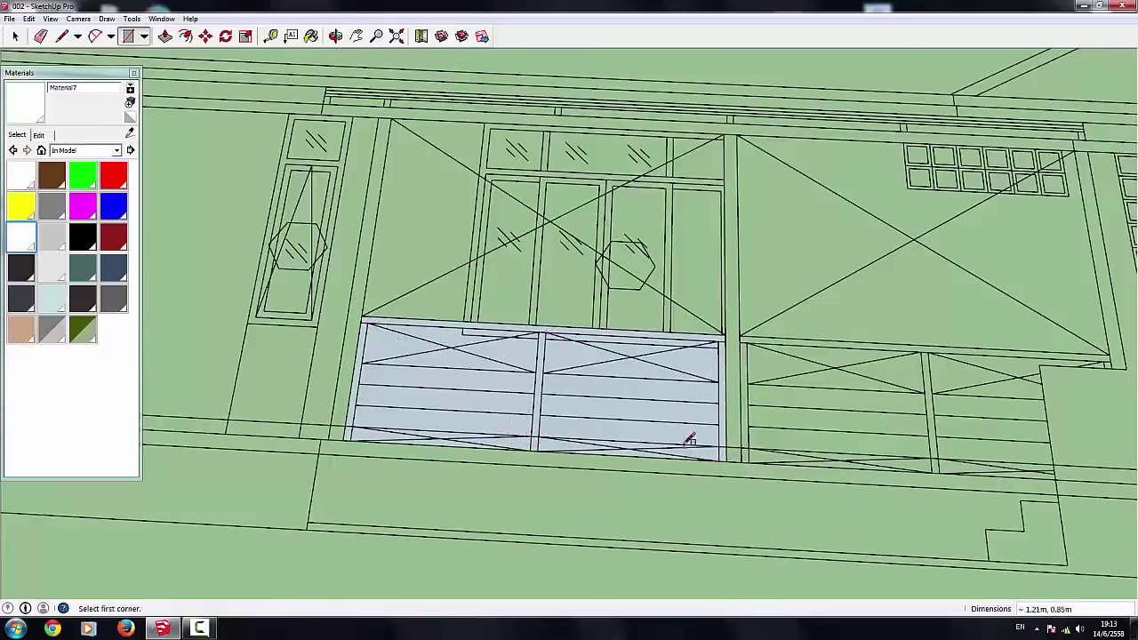
# Step: Push/pull the new panel frame face to 0.10 m thick
pyautogui.scroll(1, 630, 389)
pyautogui.scroll(2, 563, 330)
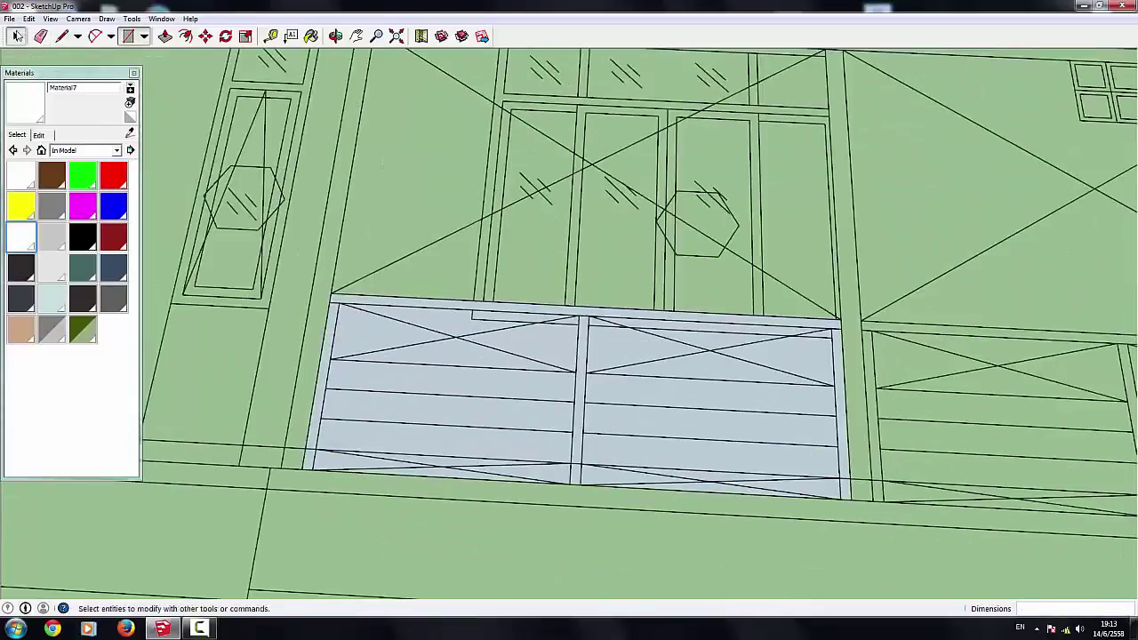
pyautogui.click(16, 36)
pyautogui.click(472, 311)
pyautogui.click(165, 36)
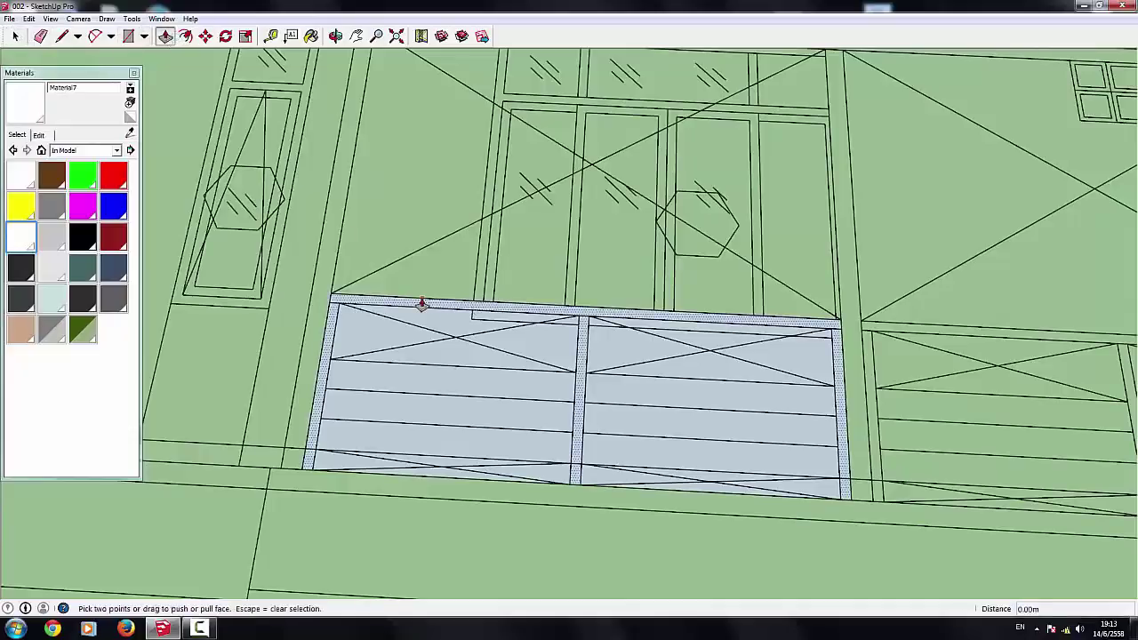
pyautogui.moveTo(422, 303); pyautogui.dragTo(422, 283)
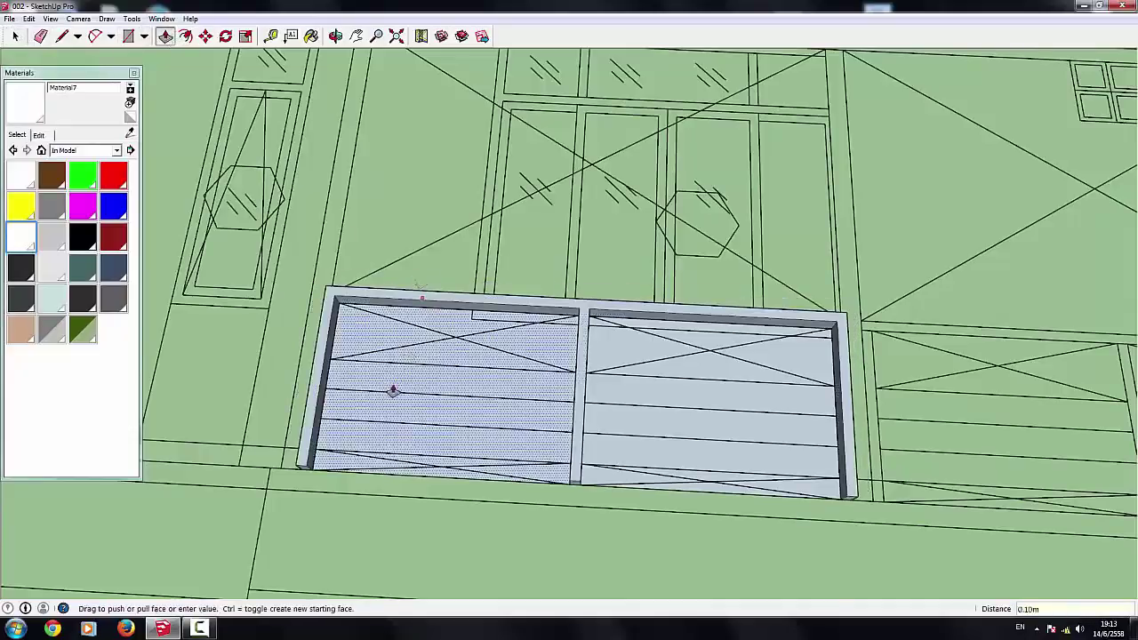
# Step: Draw strip rectangles inside the panel's bays, including the right bay
pyautogui.click(128, 35)
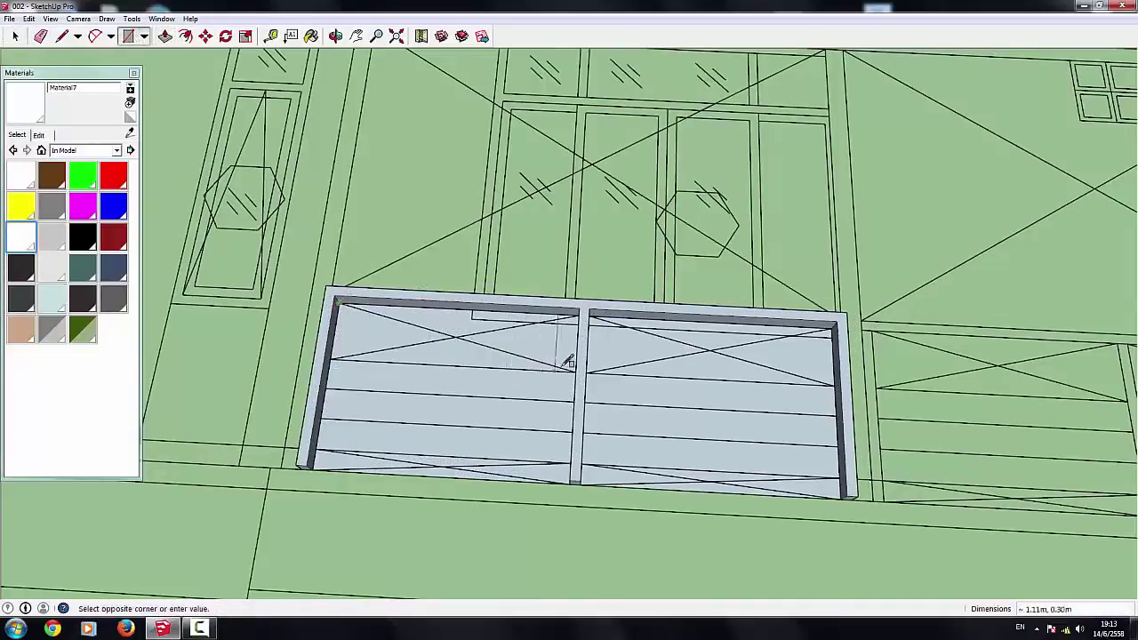
pyautogui.moveTo(566, 362)
pyautogui.mouseDown(button='middle')
pyautogui.moveTo(589, 372)
pyautogui.moveTo(574, 363)
pyautogui.moveTo(592, 273)
pyautogui.mouseUp(button='middle')
pyautogui.scroll(2, 574, 363)
pyautogui.click(602, 358)
pyautogui.scroll(-3, 591, 274)
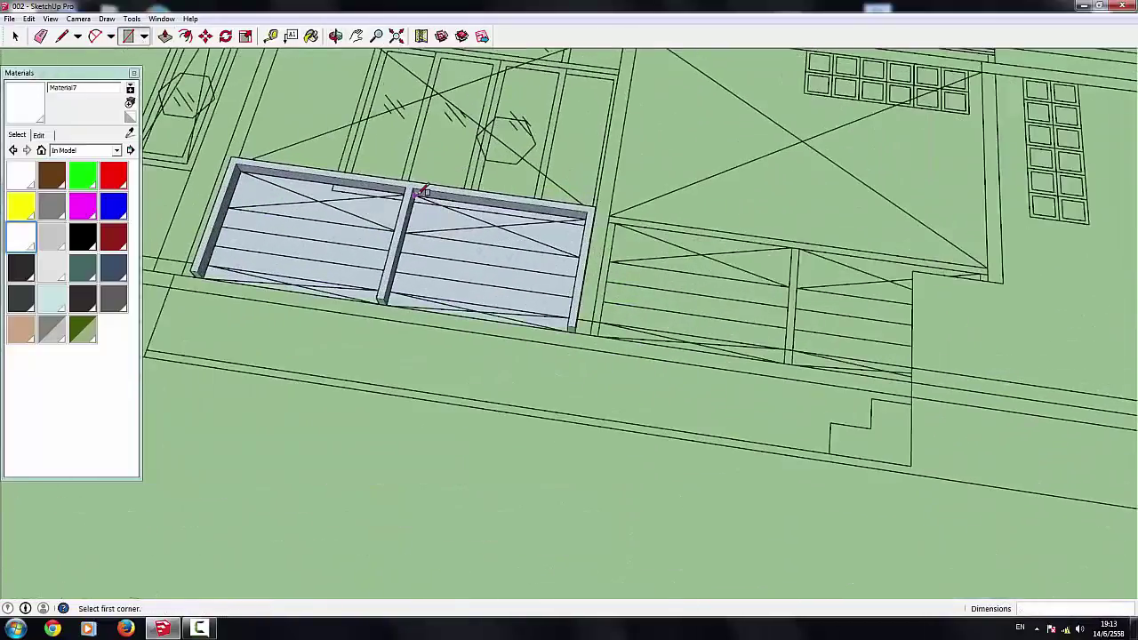
pyautogui.click(414, 188)
pyautogui.moveTo(413, 189)
pyautogui.mouseDown(button='middle')
pyautogui.moveTo(579, 257)
pyautogui.moveTo(540, 269)
pyautogui.mouseUp(button='middle')
pyautogui.scroll(3, 567, 255)
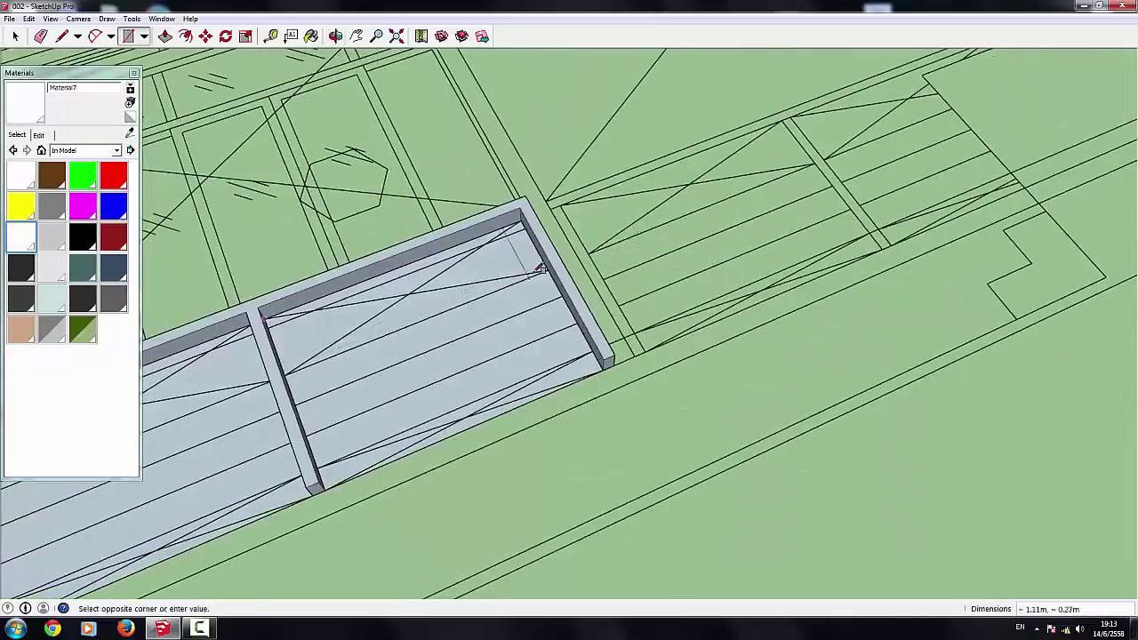
pyautogui.click(551, 267)
pyautogui.scroll(-3, 356, 368)
pyautogui.scroll(3, 291, 386)
pyautogui.scroll(2, 249, 331)
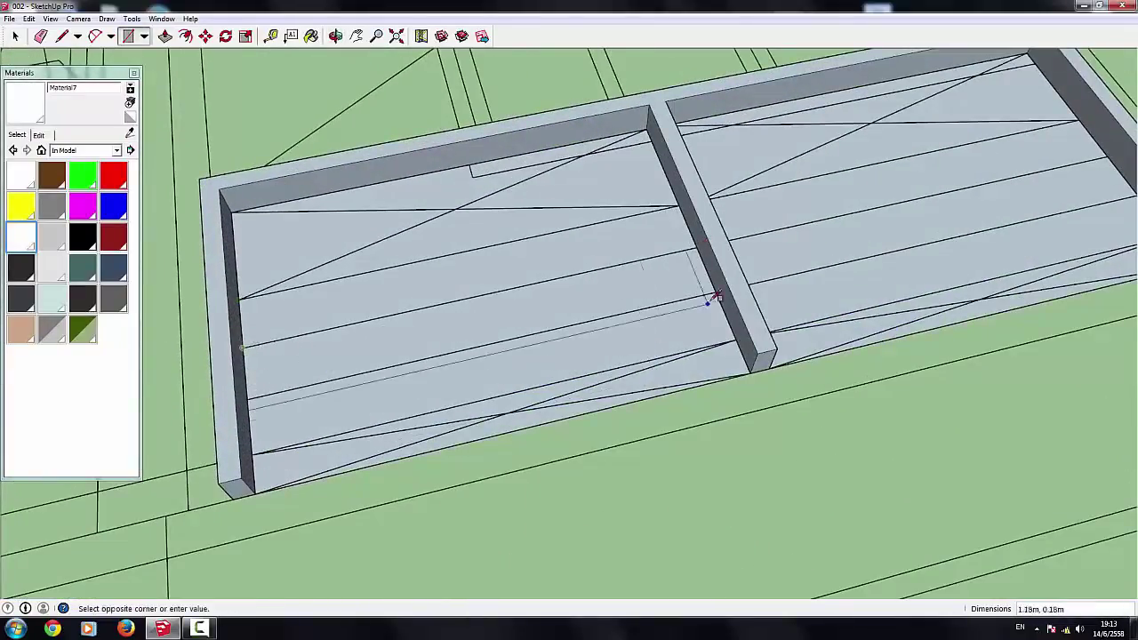
# Step: Cancel the unfinished rectangles and reorient the view around the panel divider
pyautogui.press('Escape')
pyautogui.scroll(-2, 453, 386)
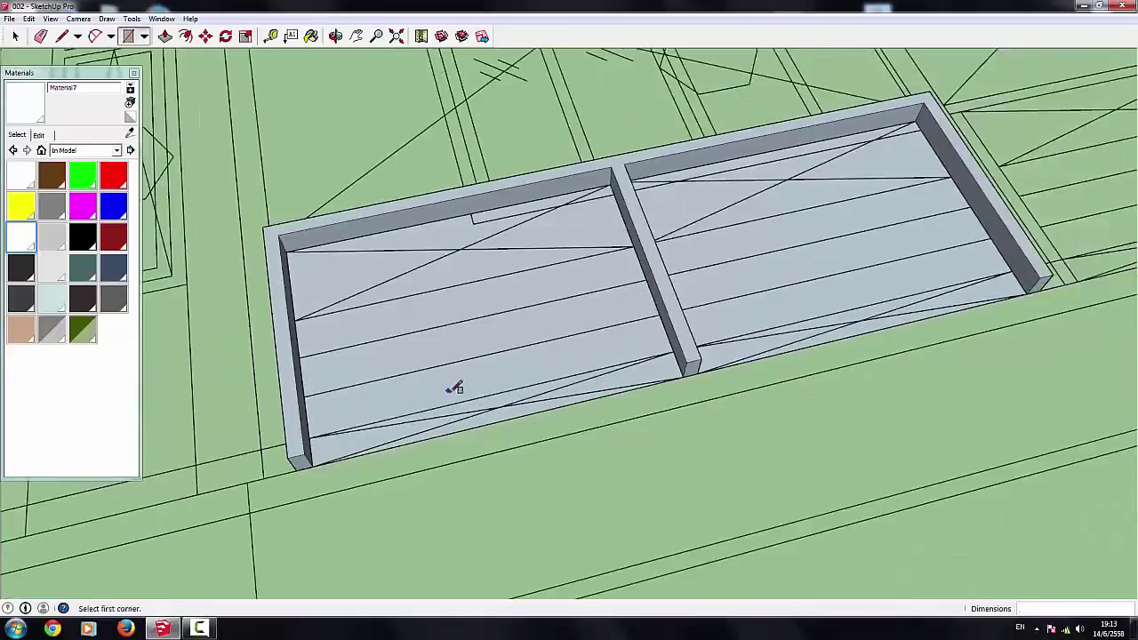
pyautogui.scroll(-2, 828, 330)
pyautogui.moveTo(828, 330); pyautogui.dragTo(660, 298, button='middle')
pyautogui.scroll(3, 660, 298)
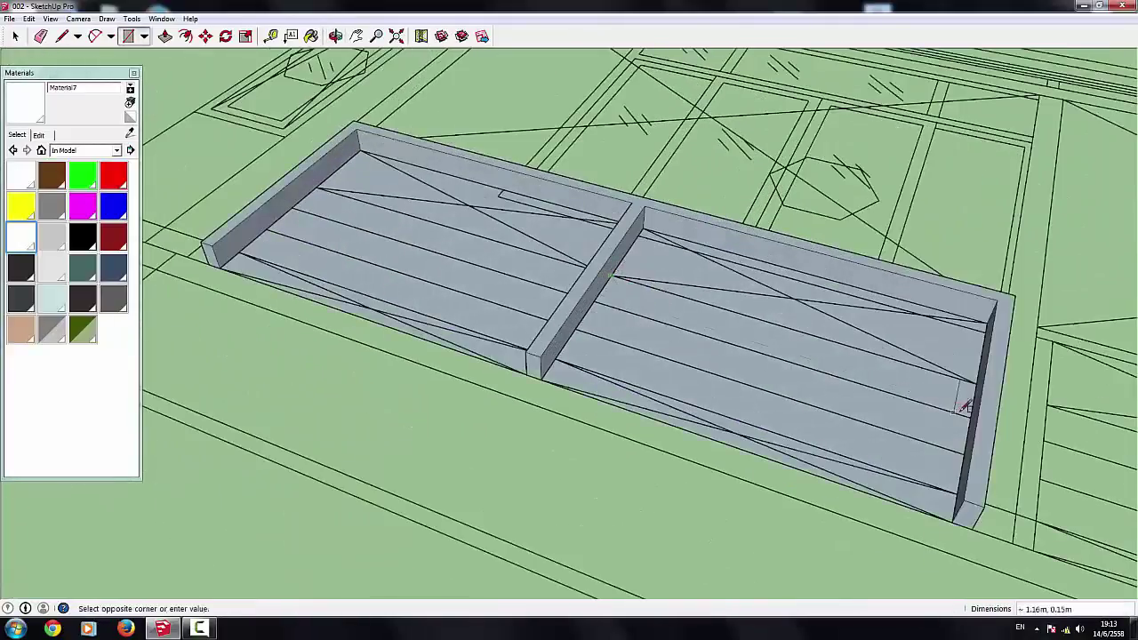
pyautogui.click(595, 302)
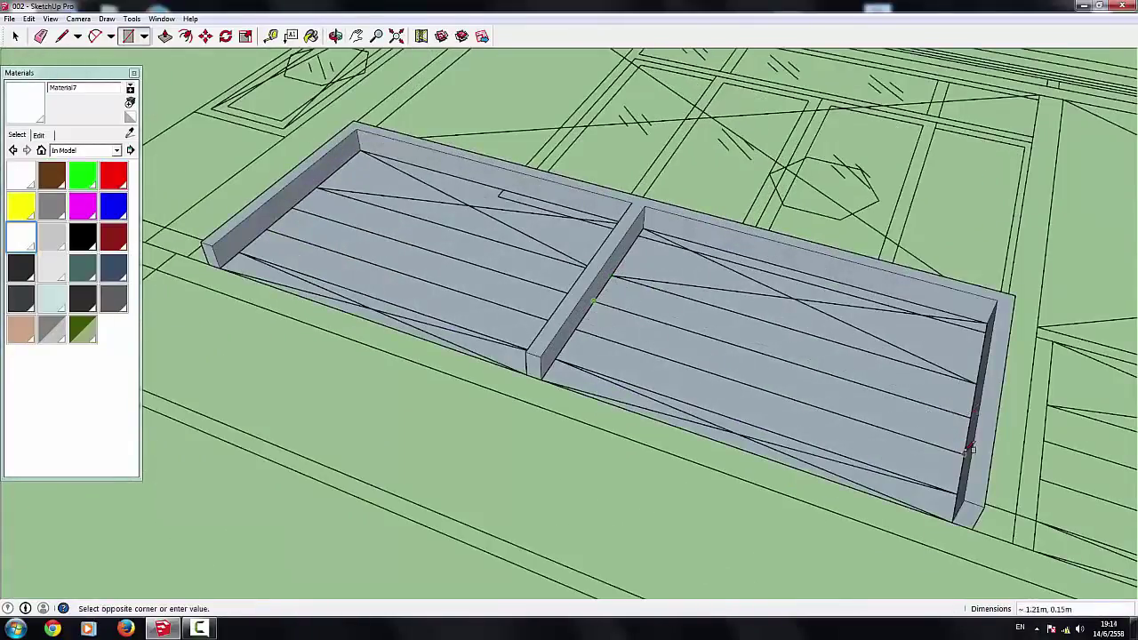
pyautogui.click(588, 327)
pyautogui.press('Escape')
pyautogui.scroll(-2, 811, 395)
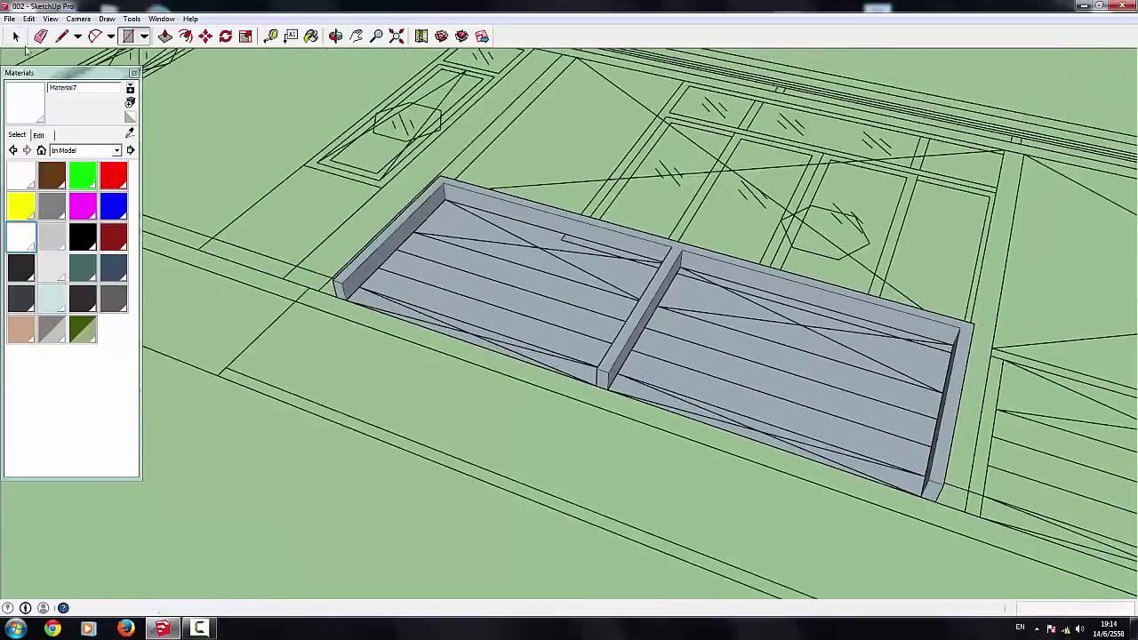
# Step: Push the left bay's upper strip and right bay's lower strip inward 0.05 m
pyautogui.click(15, 36)
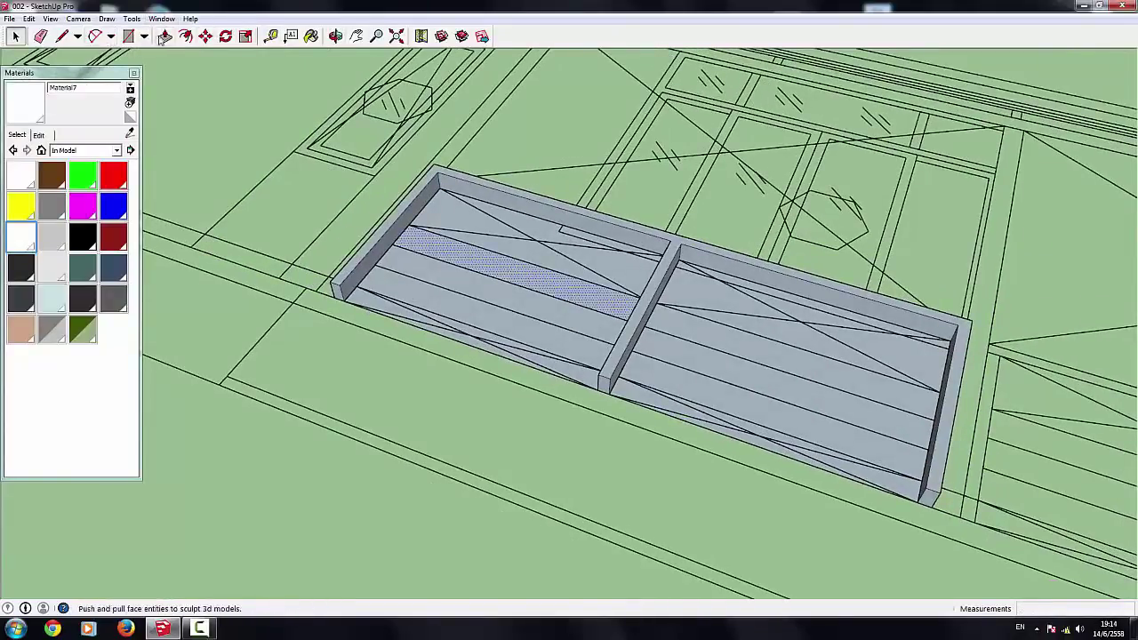
pyautogui.moveTo(429, 256); pyautogui.dragTo(405, 240)
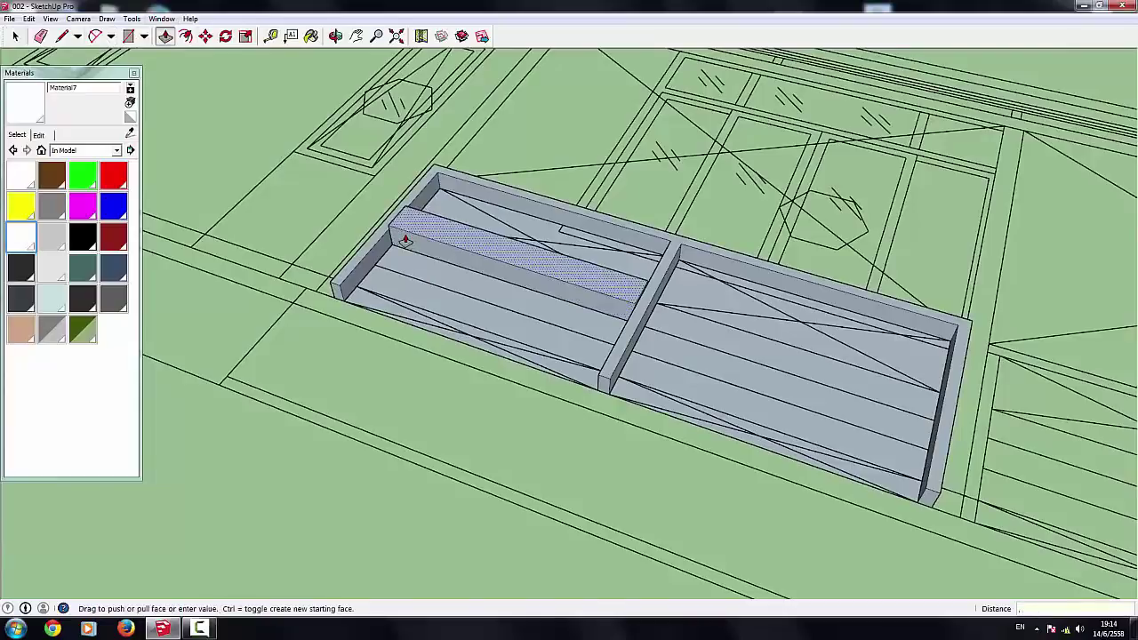
pyautogui.click(404, 241)
pyautogui.click(475, 254)
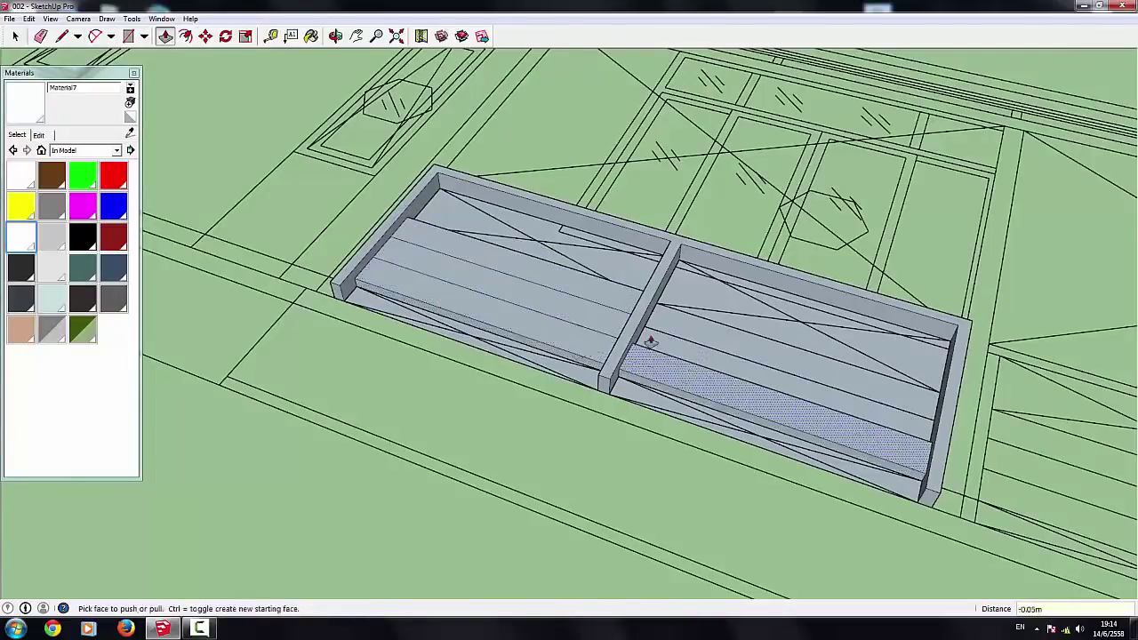
pyautogui.moveTo(653, 338)
pyautogui.mouseDown()
pyautogui.moveTo(598, 325)
pyautogui.moveTo(610, 300)
pyautogui.mouseUp()
pyautogui.moveTo(610, 299); pyautogui.dragTo(546, 356, button='middle')
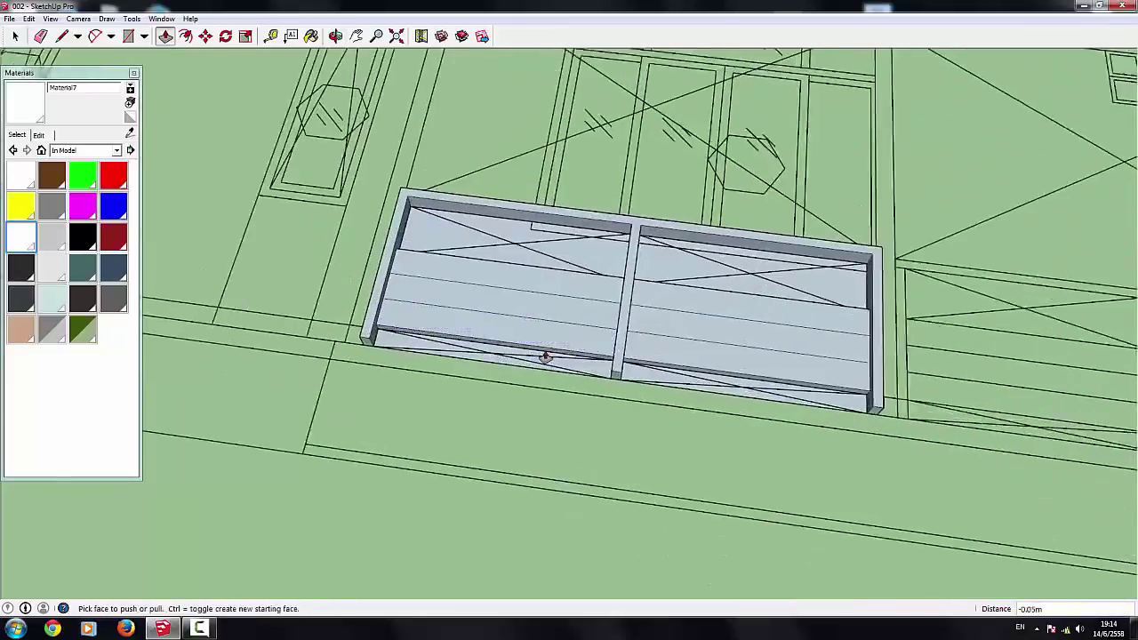
pyautogui.click(18, 39)
pyautogui.click(16, 36)
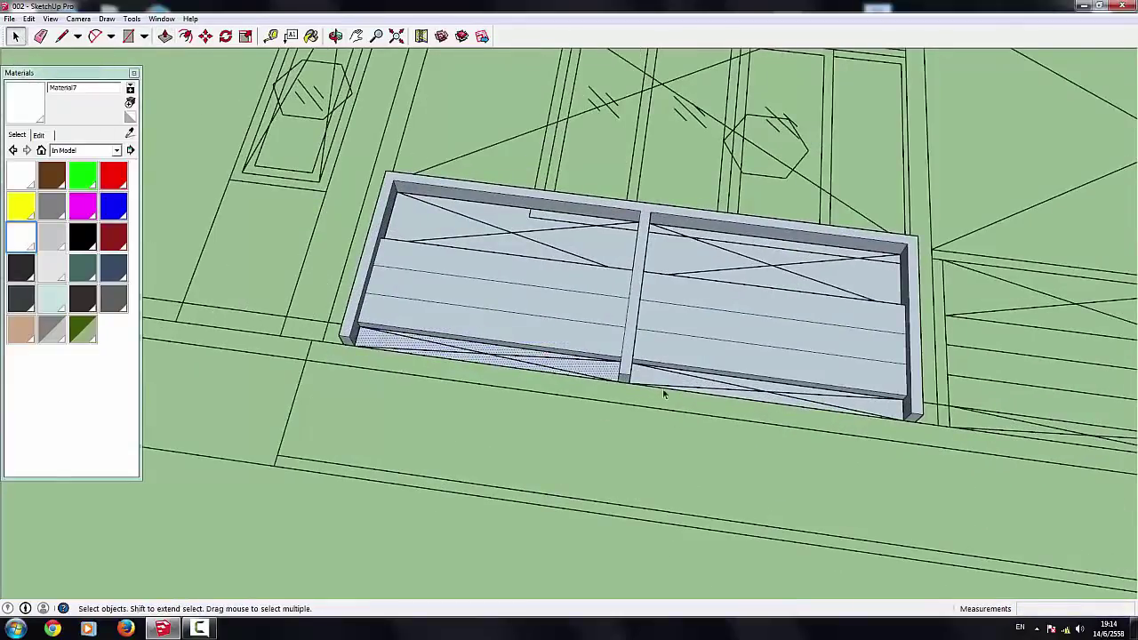
pyautogui.scroll(-5, 623, 417)
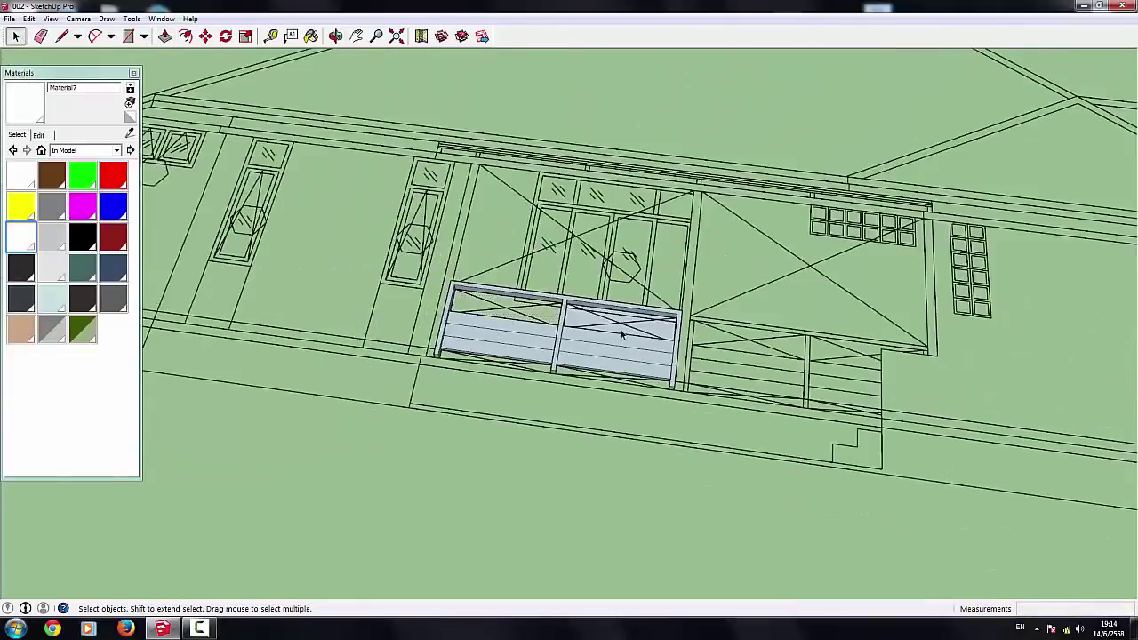
# Step: Paint the slatted panel white with the Color_000 material
pyautogui.click(444, 347)
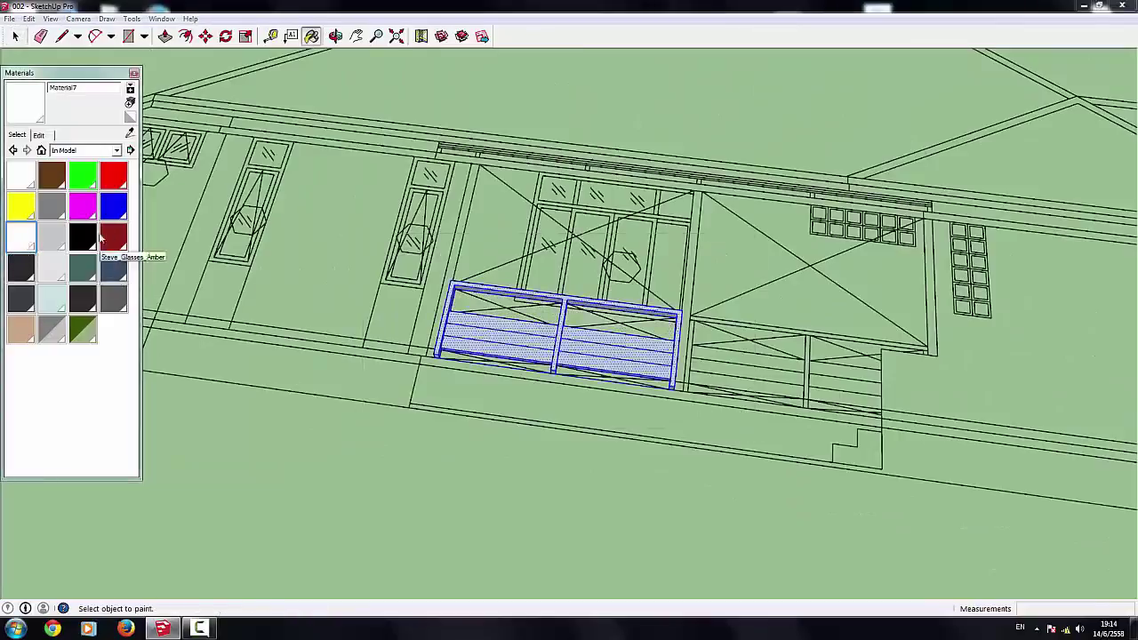
pyautogui.click(21, 175)
pyautogui.click(508, 335)
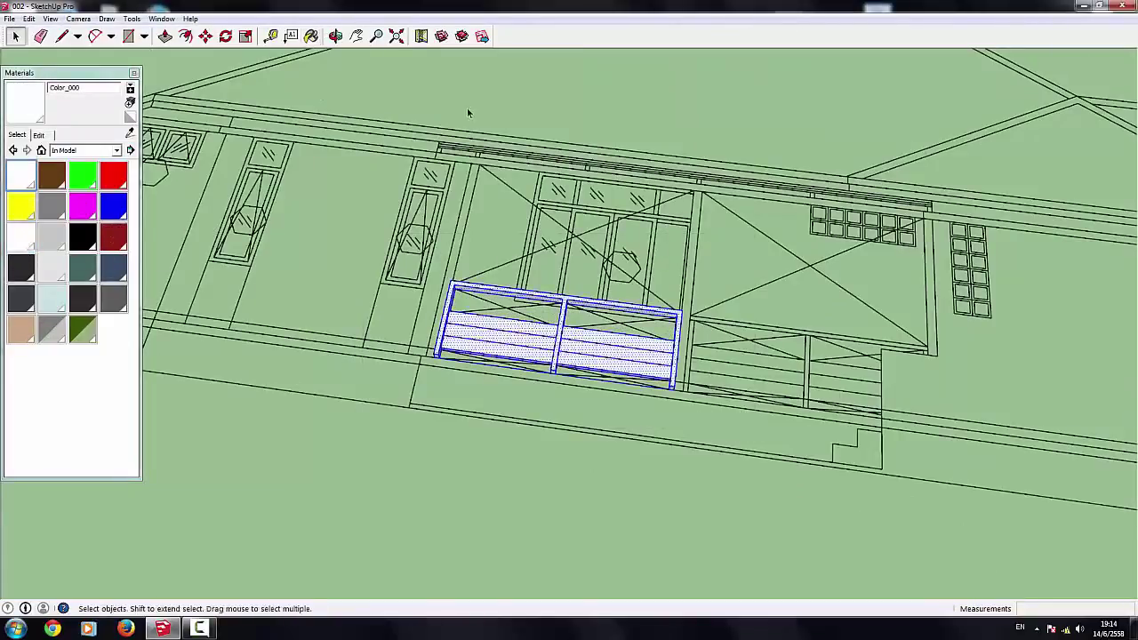
pyautogui.rightClick(628, 350)
pyautogui.moveTo(628, 391)
pyautogui.mouseDown(button='middle')
pyautogui.moveTo(590, 416)
pyautogui.moveTo(501, 433)
pyautogui.mouseUp(button='middle')
# Step: Rotate the panel 90 degrees so it stands upright
pyautogui.press('q')
pyautogui.click(514, 432)
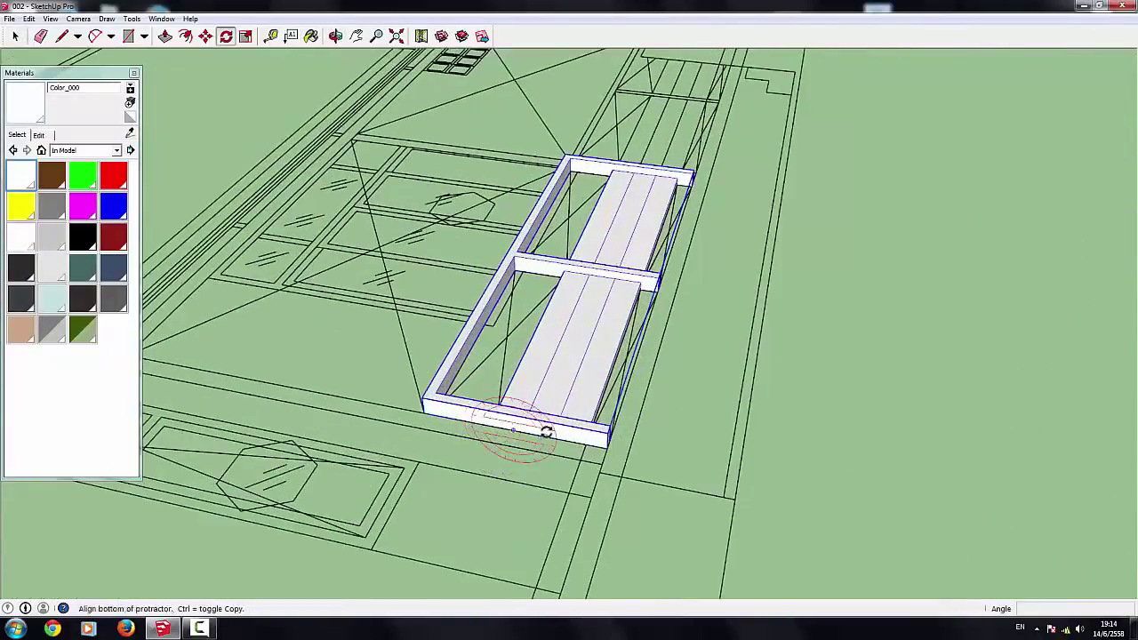
pyautogui.click(544, 433)
pyautogui.click(514, 469)
# Step: Move the upright panel over next to the house
pyautogui.press('m')
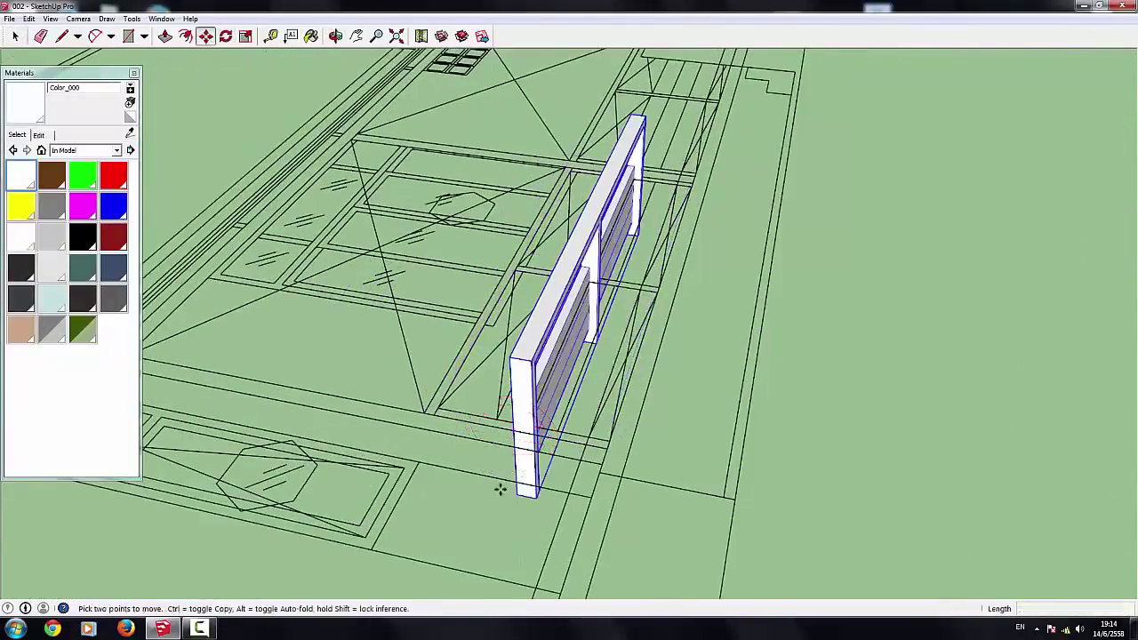
pyautogui.scroll(-3, 537, 500)
pyautogui.scroll(-3, 542, 427)
pyautogui.scroll(-3, 545, 373)
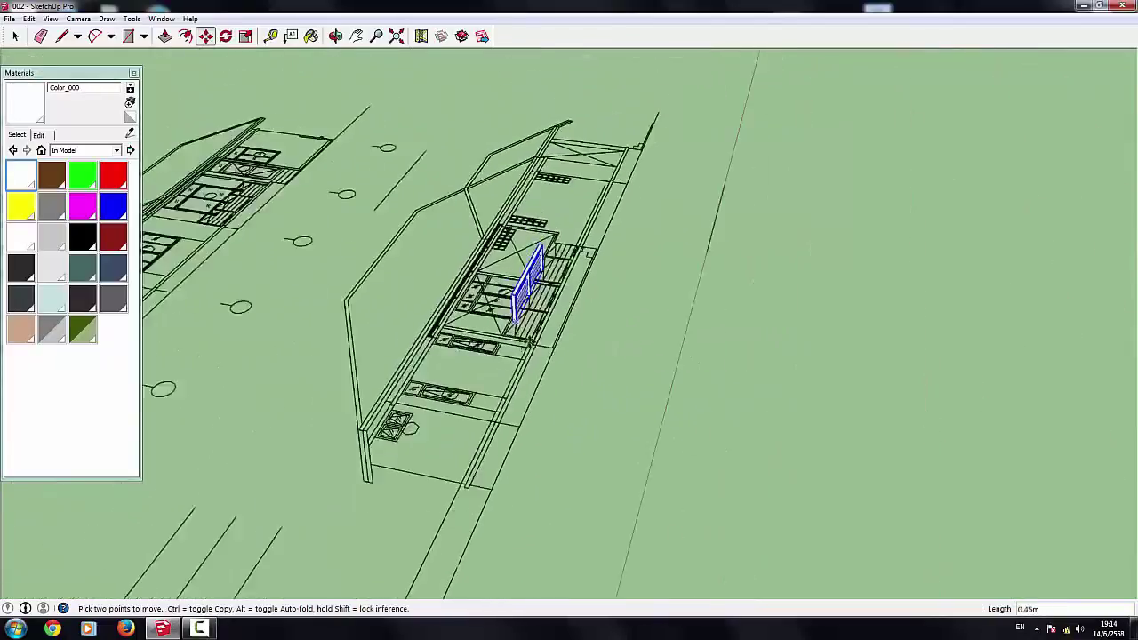
pyautogui.scroll(-2, 547, 327)
pyautogui.click(547, 327)
pyautogui.moveTo(547, 327); pyautogui.dragTo(635, 345, button='middle')
pyautogui.scroll(3, 541, 464)
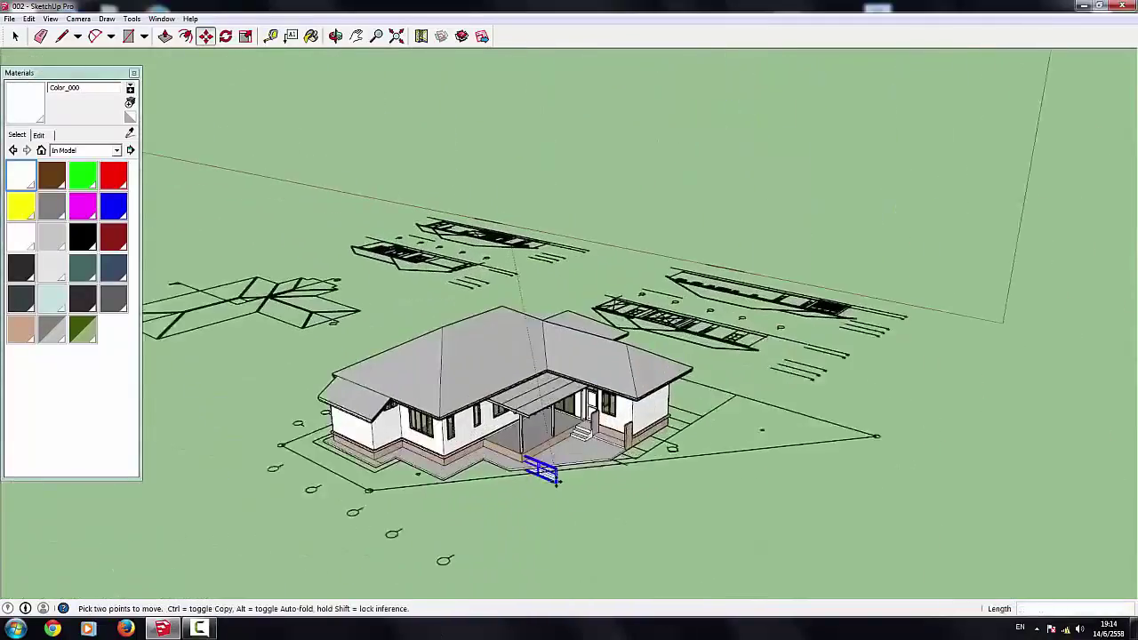
pyautogui.scroll(3, 591, 493)
pyautogui.click(649, 530)
# Step: Rotate the panel to face the porch
pyautogui.press('q')
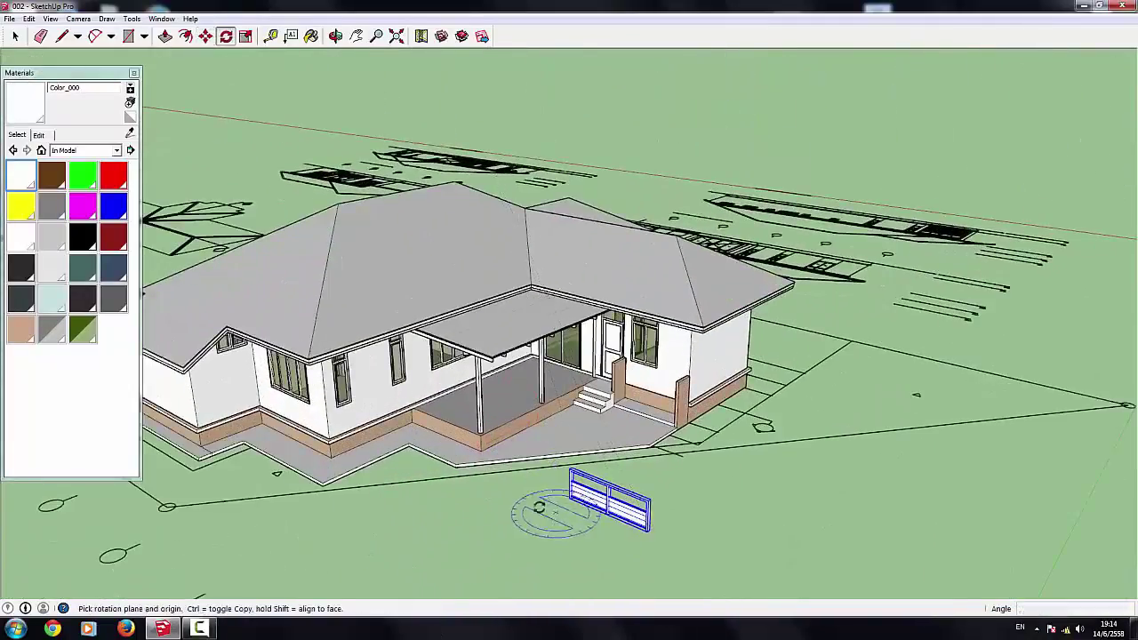
pyautogui.click(534, 511)
pyautogui.click(578, 520)
pyautogui.click(569, 533)
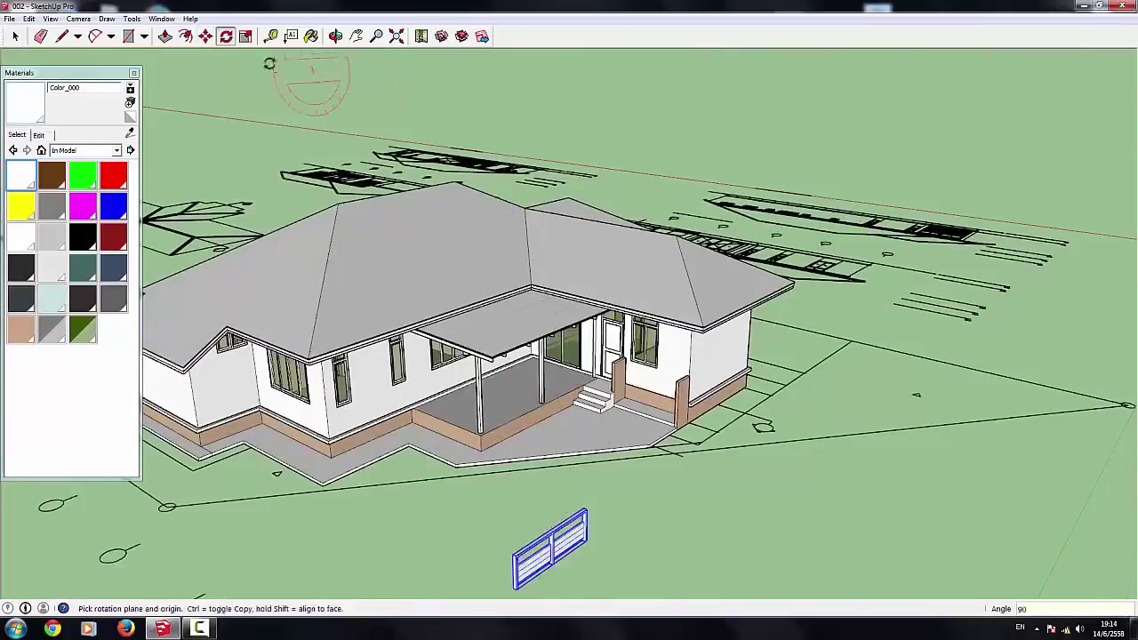
# Step: Place the railing panel on the porch end beside the stairs
pyautogui.press('m')
pyautogui.scroll(2, 472, 444)
pyautogui.scroll(3, 462, 457)
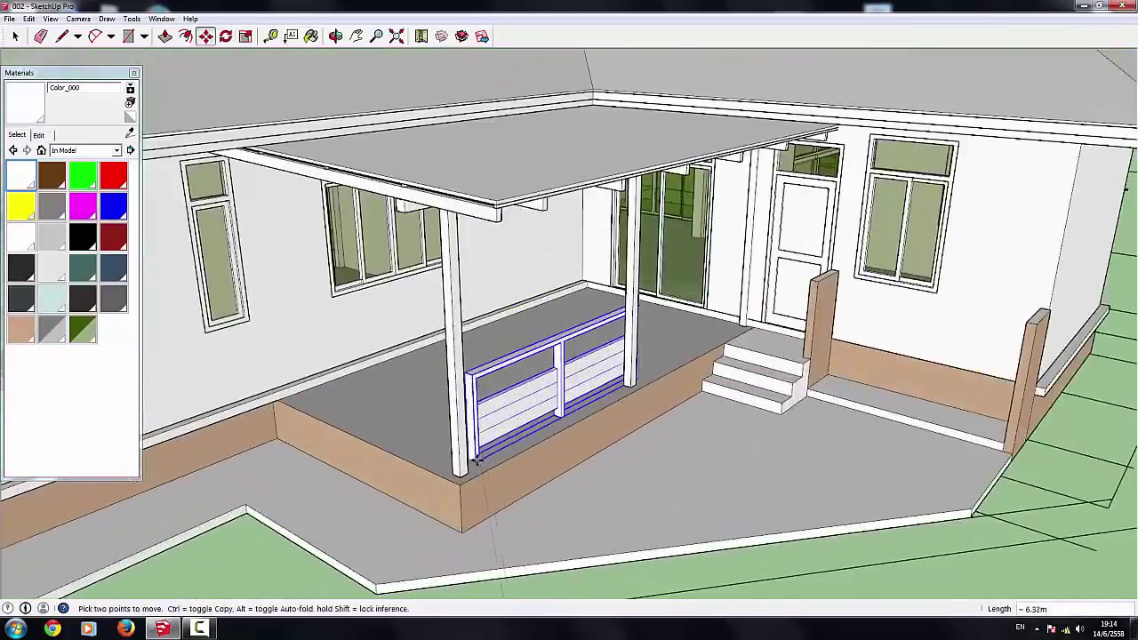
pyautogui.scroll(2, 400, 465)
pyautogui.scroll(2, 402, 447)
pyautogui.scroll(-2, 400, 466)
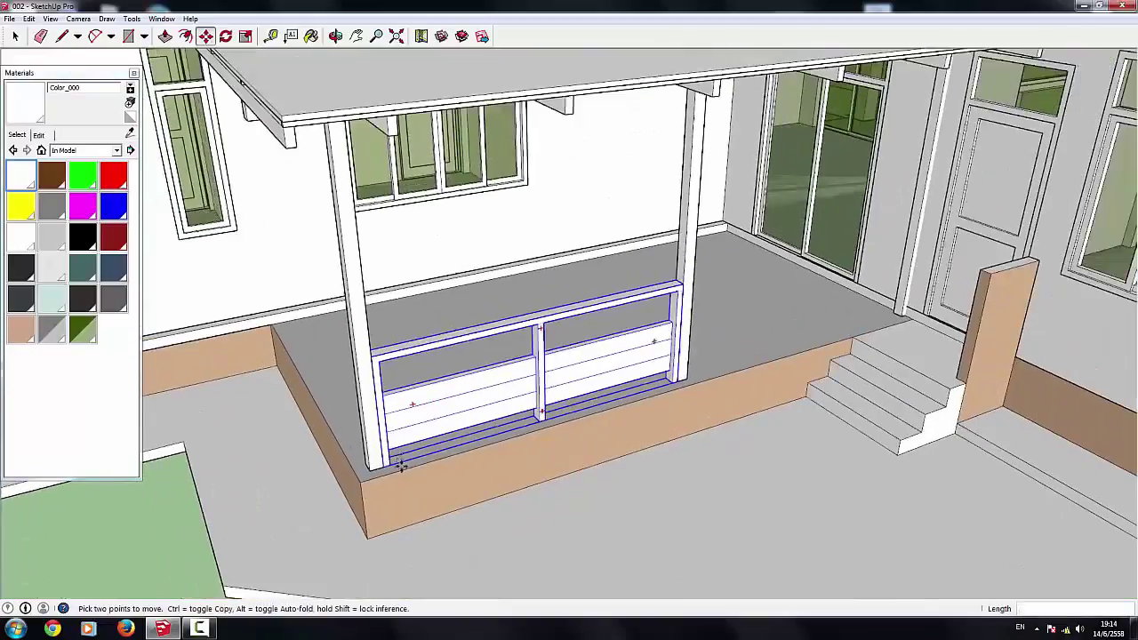
pyautogui.click(689, 383)
pyautogui.scroll(-5, 689, 382)
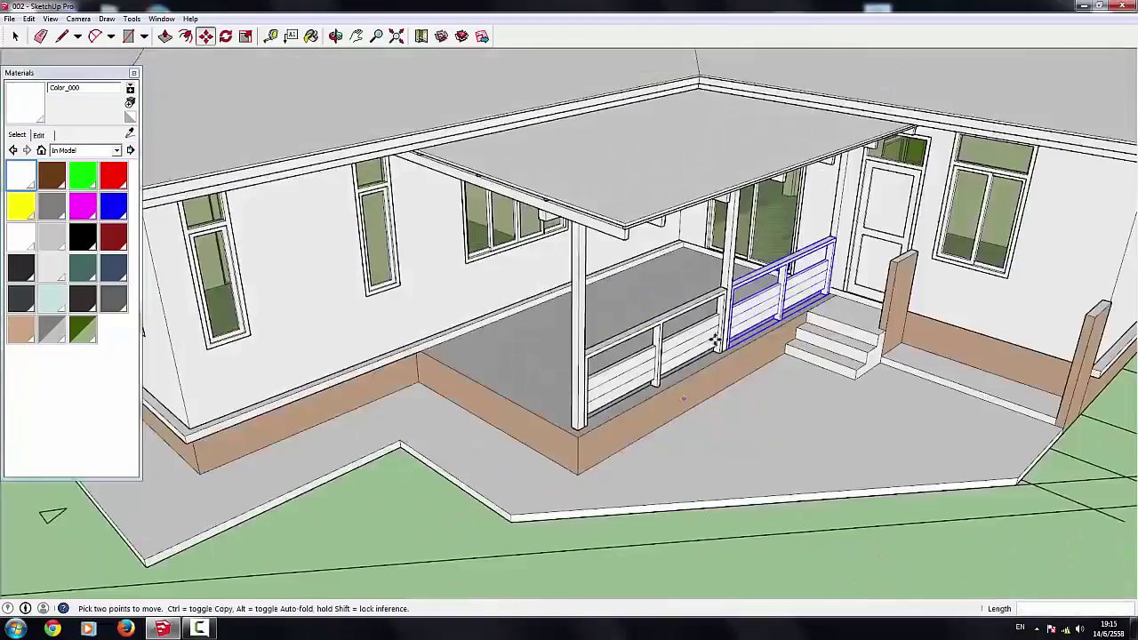
pyautogui.click(14, 35)
pyautogui.moveTo(178, 53); pyautogui.dragTo(258, 52, button='middle')
# Step: Move the porch railing to the porch's front corner
pyautogui.click(258, 52)
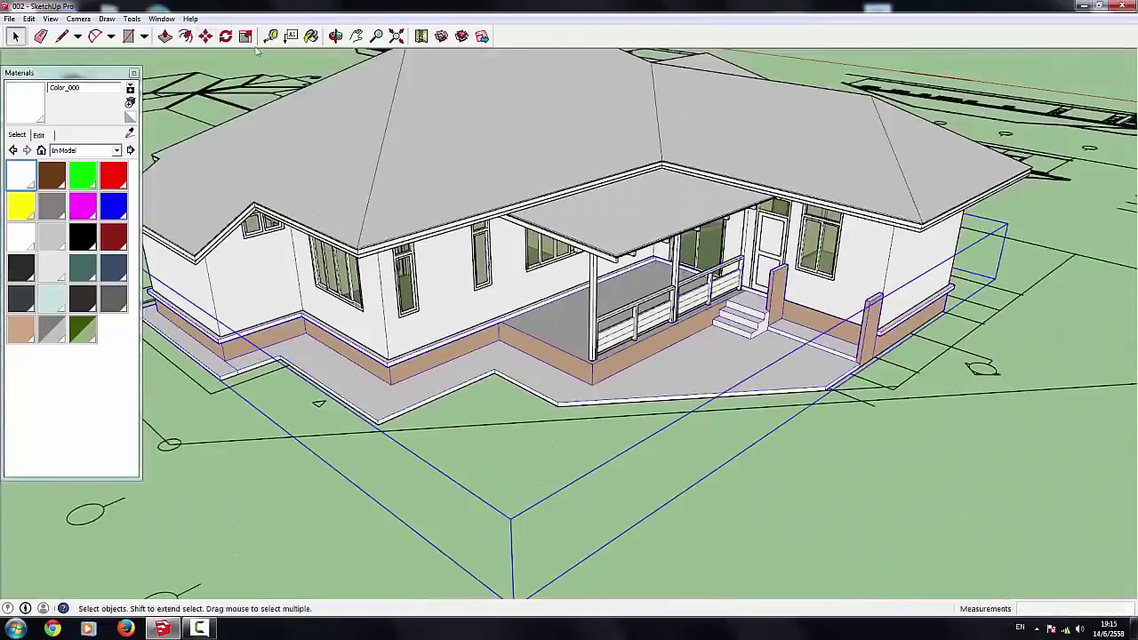
pyautogui.click(626, 328)
pyautogui.click(206, 36)
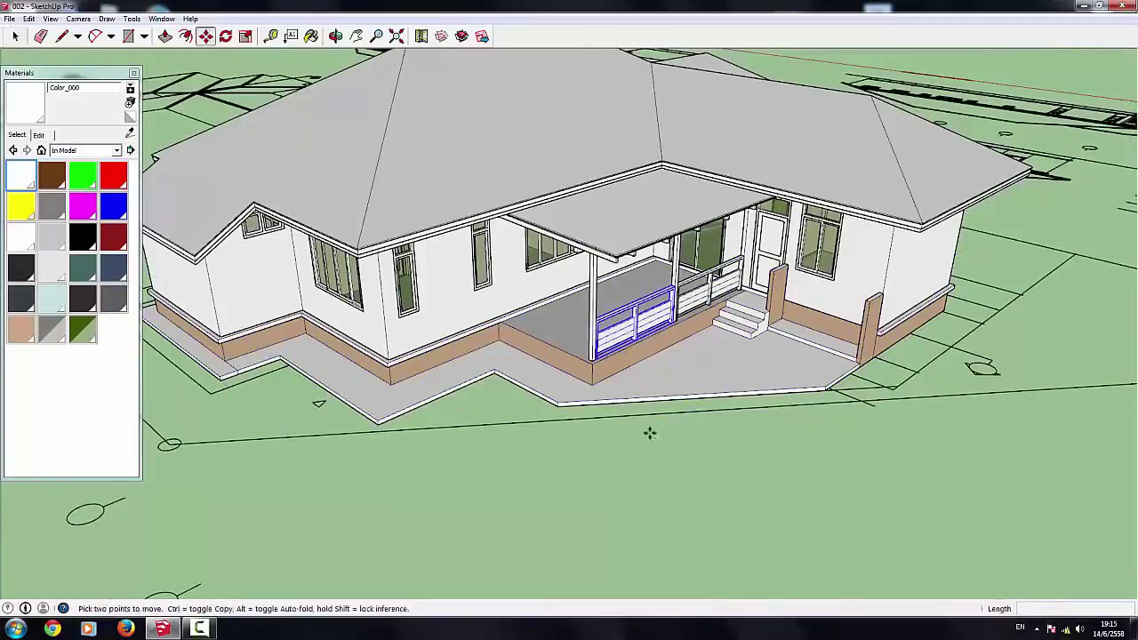
pyautogui.moveTo(597, 356); pyautogui.dragTo(544, 382)
# Step: Rotate the railing 90 degrees and set it on the porch's side edge
pyautogui.press('q')
pyautogui.click(542, 433)
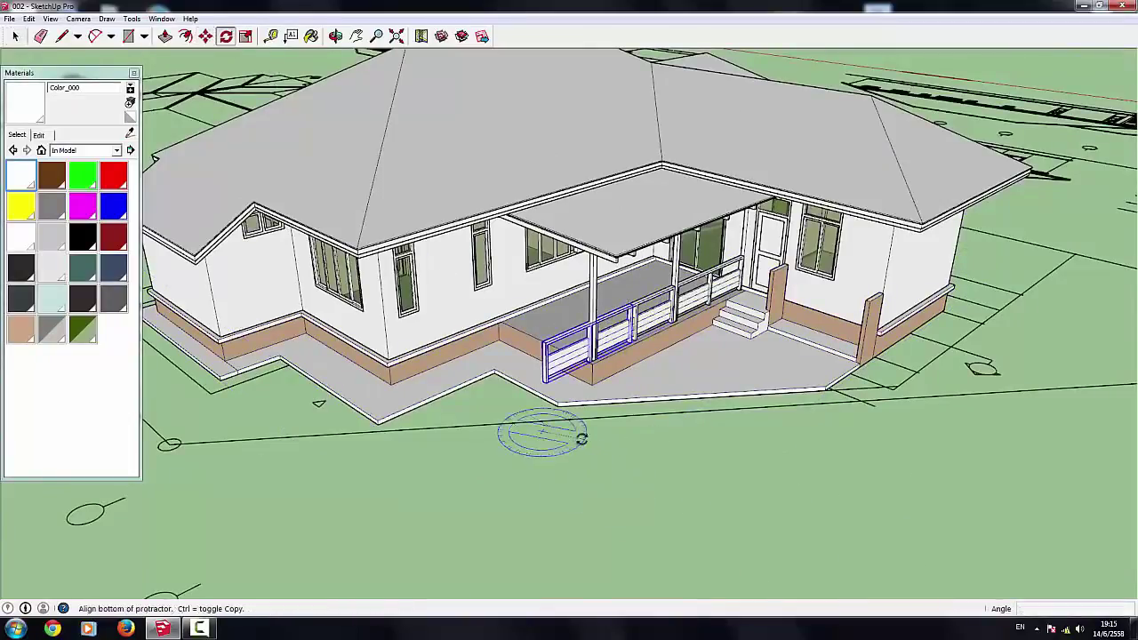
pyautogui.click(577, 452)
pyautogui.write('90')
pyautogui.press('Return')
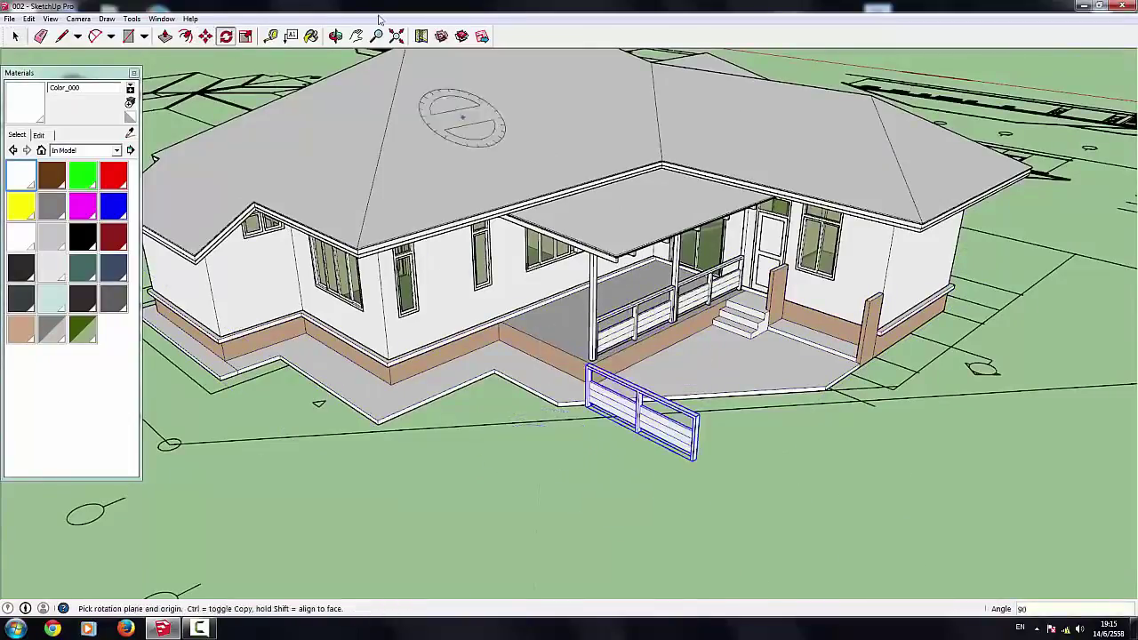
pyautogui.press('m')
pyautogui.click(691, 464)
pyautogui.click(587, 378)
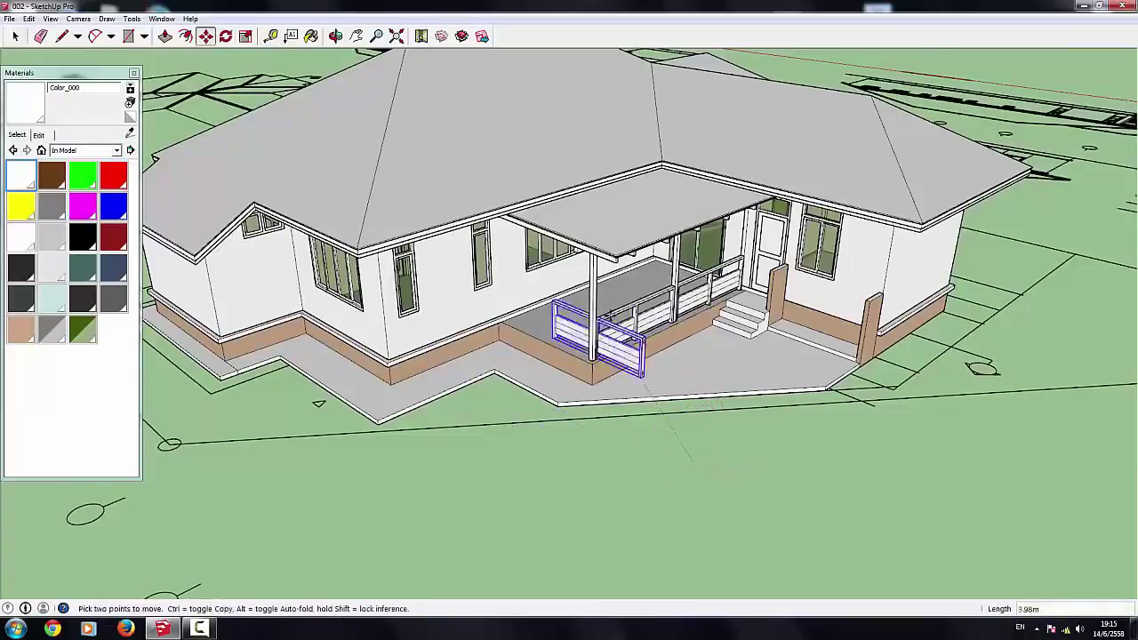
pyautogui.scroll(5, 584, 380)
pyautogui.moveTo(581, 380)
pyautogui.mouseDown(button='middle')
pyautogui.moveTo(732, 289)
pyautogui.moveTo(622, 302)
pyautogui.mouseUp(button='middle')
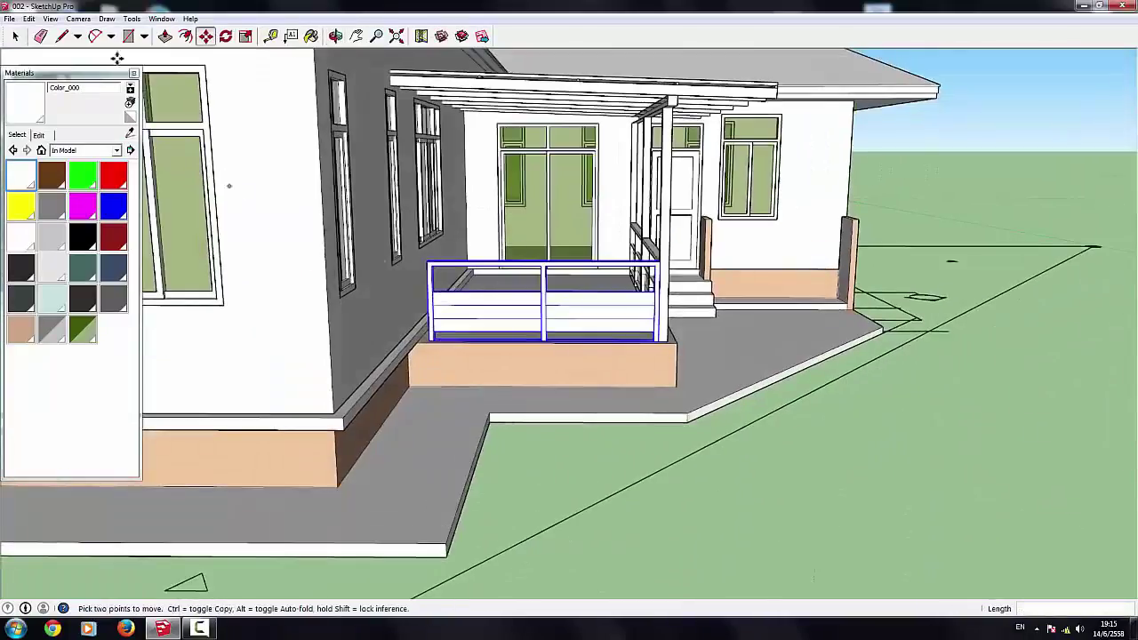
# Step: Inside the railing group, nudge the railing 0.1 m into place, then exit the group
pyautogui.press('space')
pyautogui.doubleClick(502, 316)
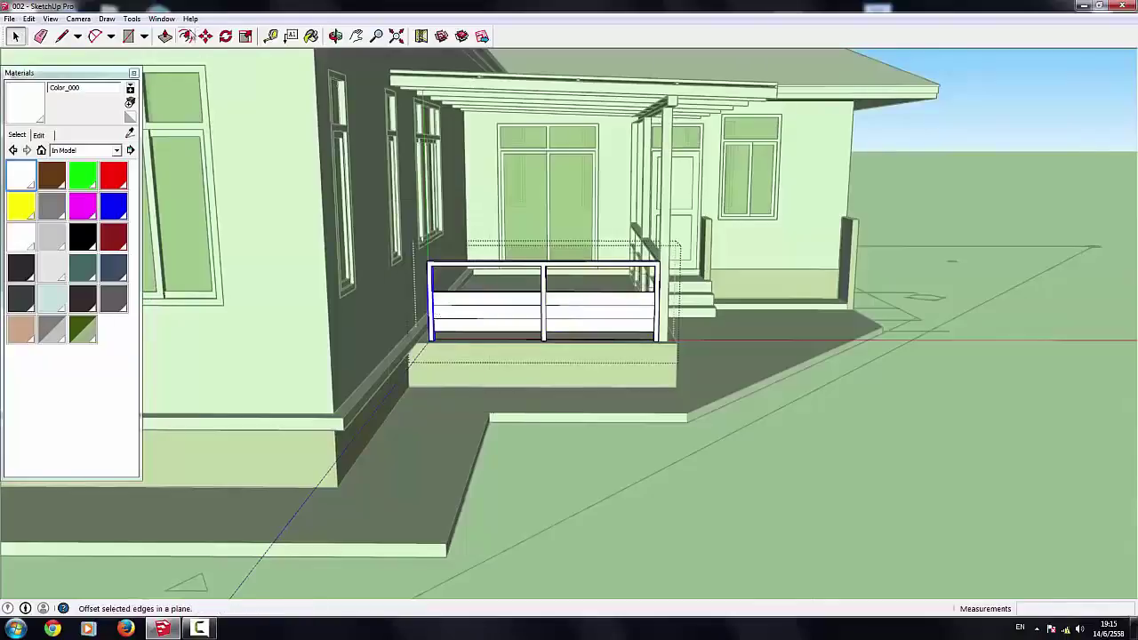
pyautogui.click(205, 35)
pyautogui.click(610, 536)
pyautogui.click(623, 501)
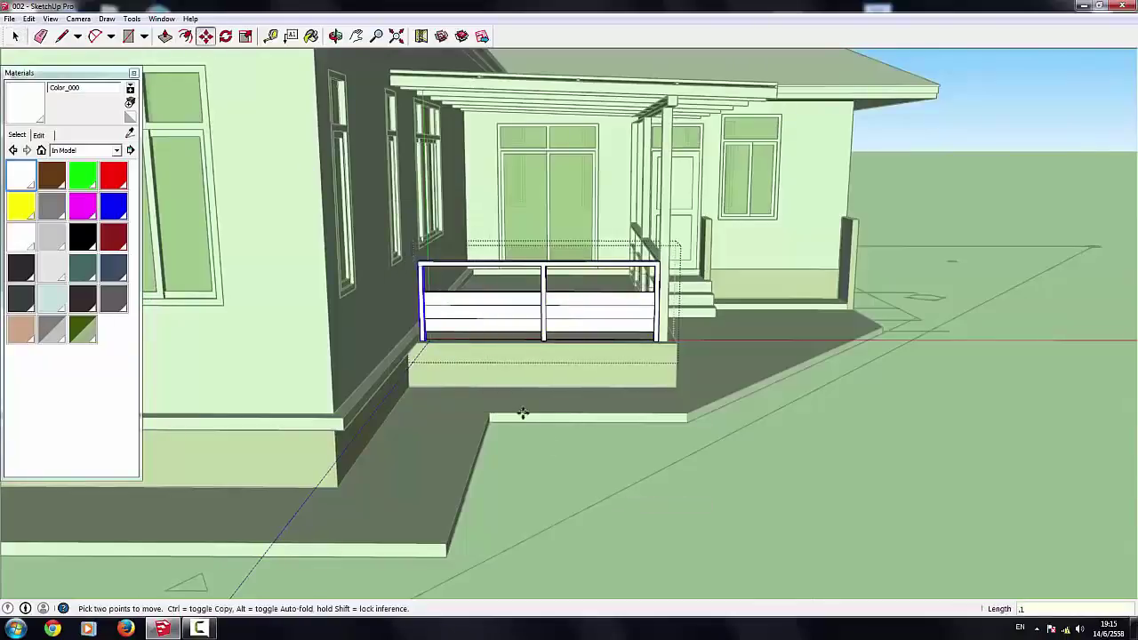
pyautogui.press('space')
pyautogui.click(786, 472)
pyautogui.scroll(-3, 671, 373)
pyautogui.scroll(-3, 670, 373)
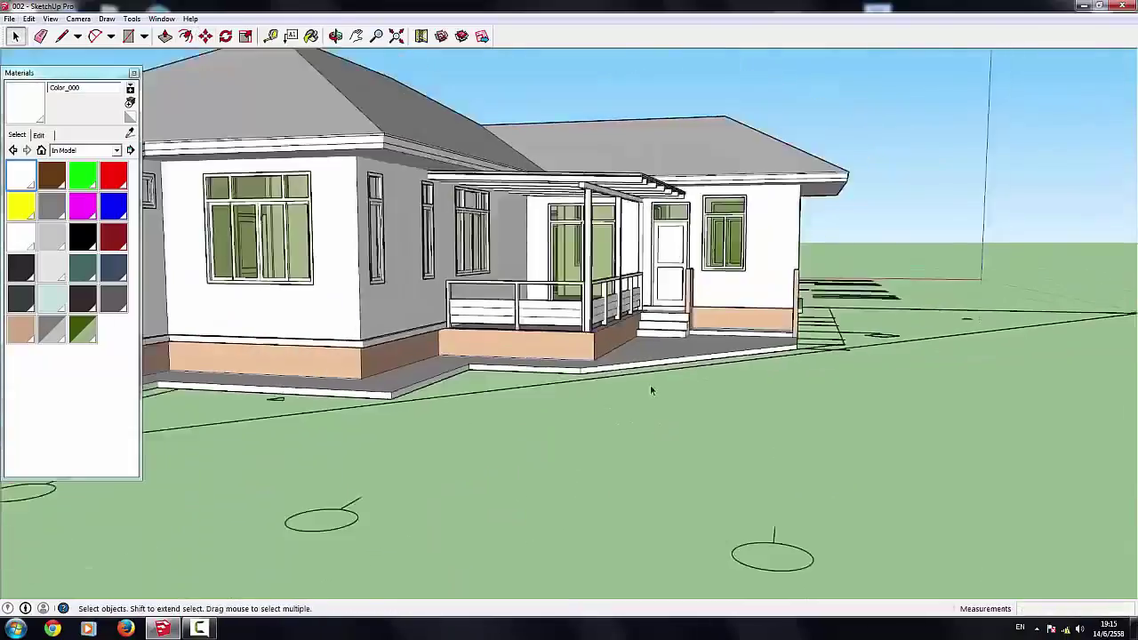
pyautogui.moveTo(650, 386)
pyautogui.mouseDown(button='middle')
pyautogui.moveTo(480, 293)
pyautogui.moveTo(763, 359)
pyautogui.moveTo(772, 481)
pyautogui.mouseUp(button='middle')
# Step: Inside the drawings group, delete the blue and black elevation drawings, then exit the group
pyautogui.scroll(-2, 763, 359)
pyautogui.scroll(-2, 772, 500)
pyautogui.click(772, 500)
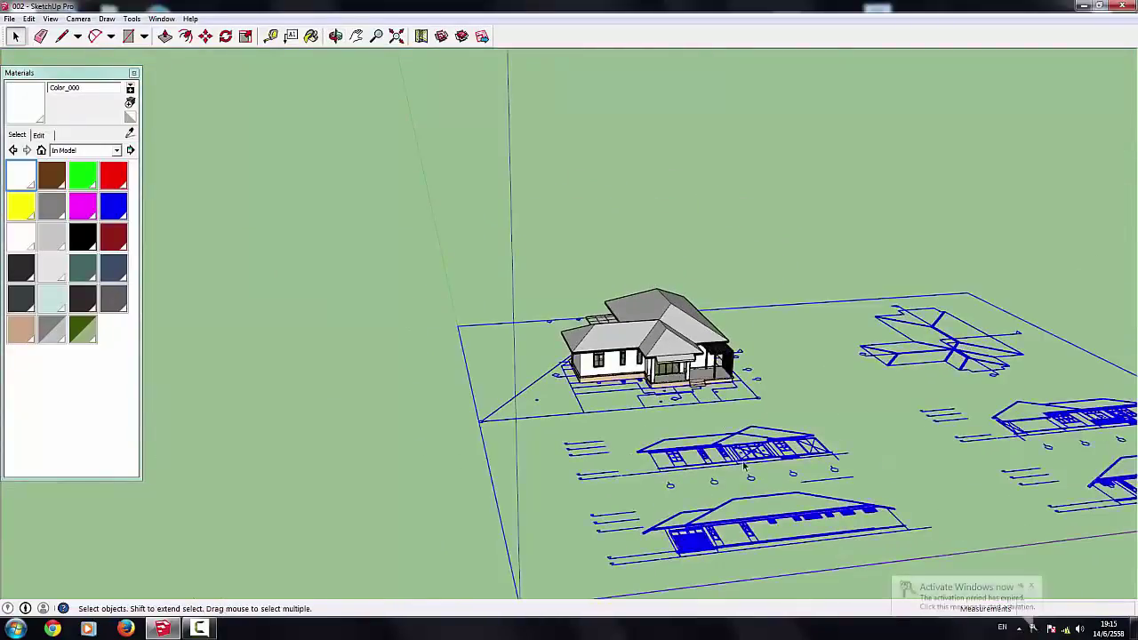
pyautogui.doubleClick(738, 451)
pyautogui.scroll(-2, 737, 452)
pyautogui.scroll(-2, 898, 375)
pyautogui.click(898, 375)
pyautogui.moveTo(898, 375); pyautogui.dragTo(697, 496, button='middle')
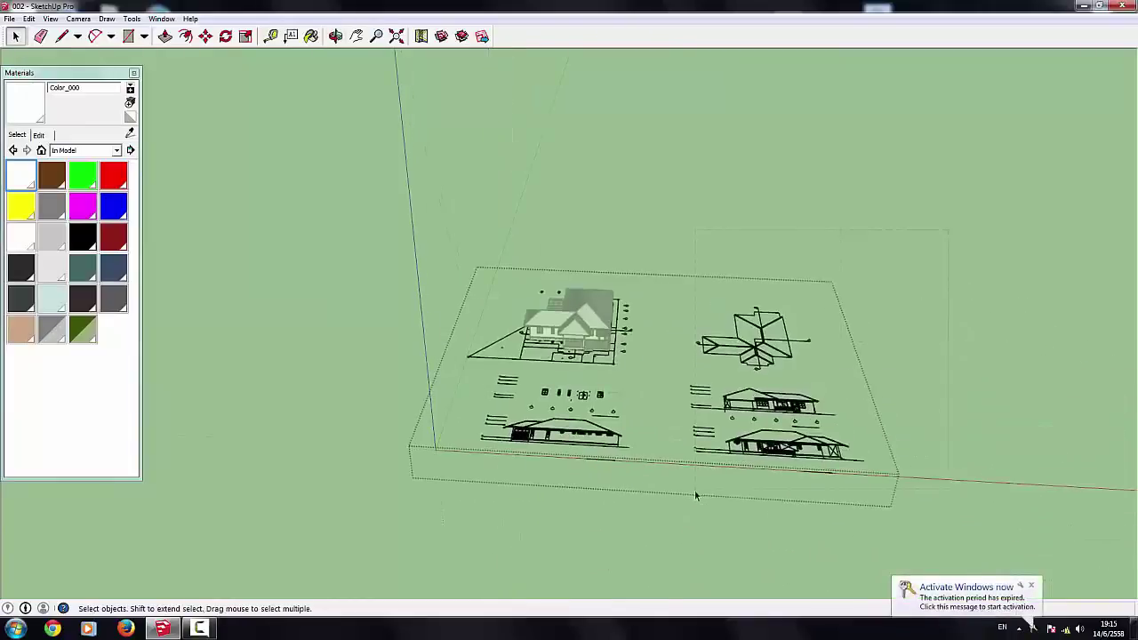
pyautogui.press('Delete')
pyautogui.moveTo(422, 526); pyautogui.dragTo(520, 385)
pyautogui.press('Delete')
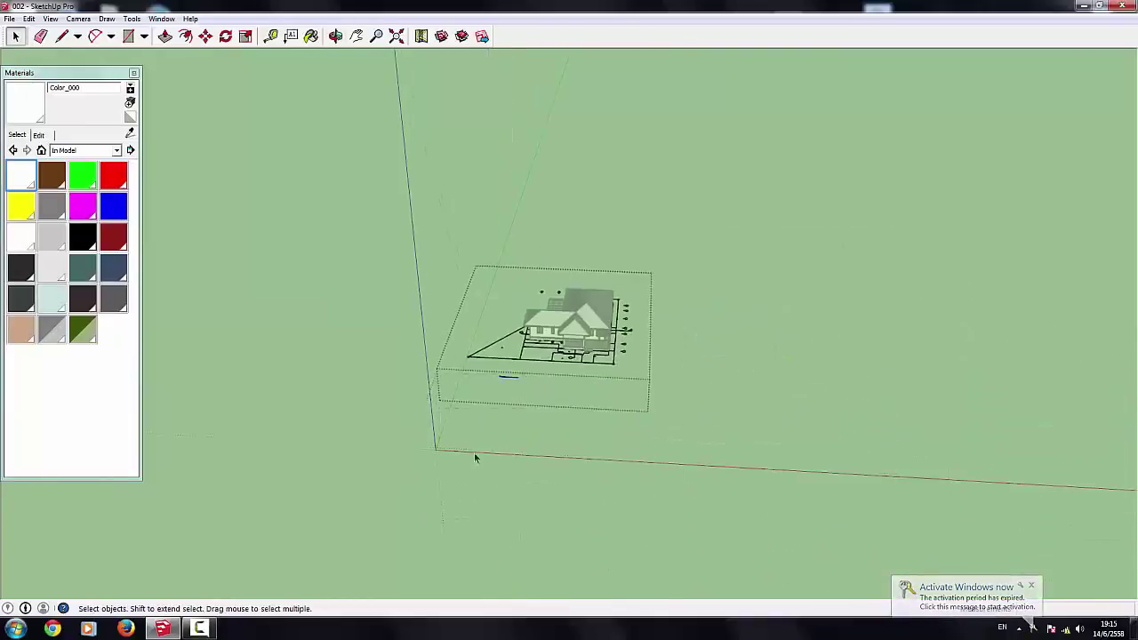
pyautogui.scroll(3, 476, 458)
pyautogui.click(534, 476)
# Step: Select the whole house group from a low side view and bring up its context menu
pyautogui.scroll(2, 534, 477)
pyautogui.moveTo(534, 477)
pyautogui.mouseDown(button='middle')
pyautogui.moveTo(598, 331)
pyautogui.moveTo(579, 376)
pyautogui.moveTo(740, 500)
pyautogui.mouseUp(button='middle')
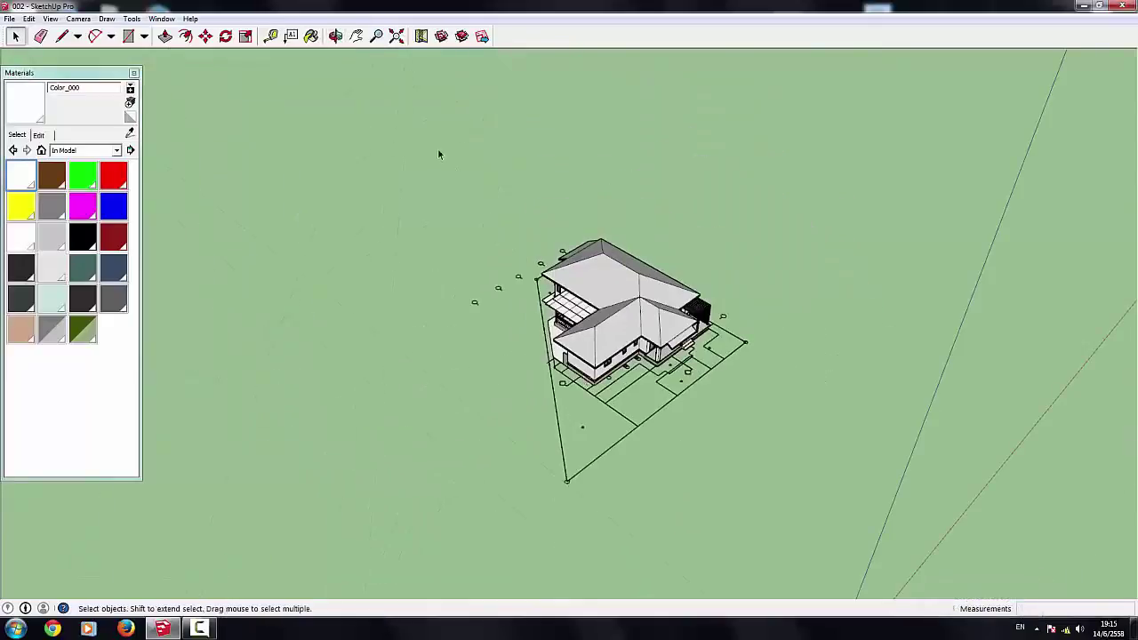
pyautogui.moveTo(439, 154); pyautogui.dragTo(763, 436)
pyautogui.rightClick(622, 287)
pyautogui.press('Escape')
pyautogui.rightClick(581, 334)
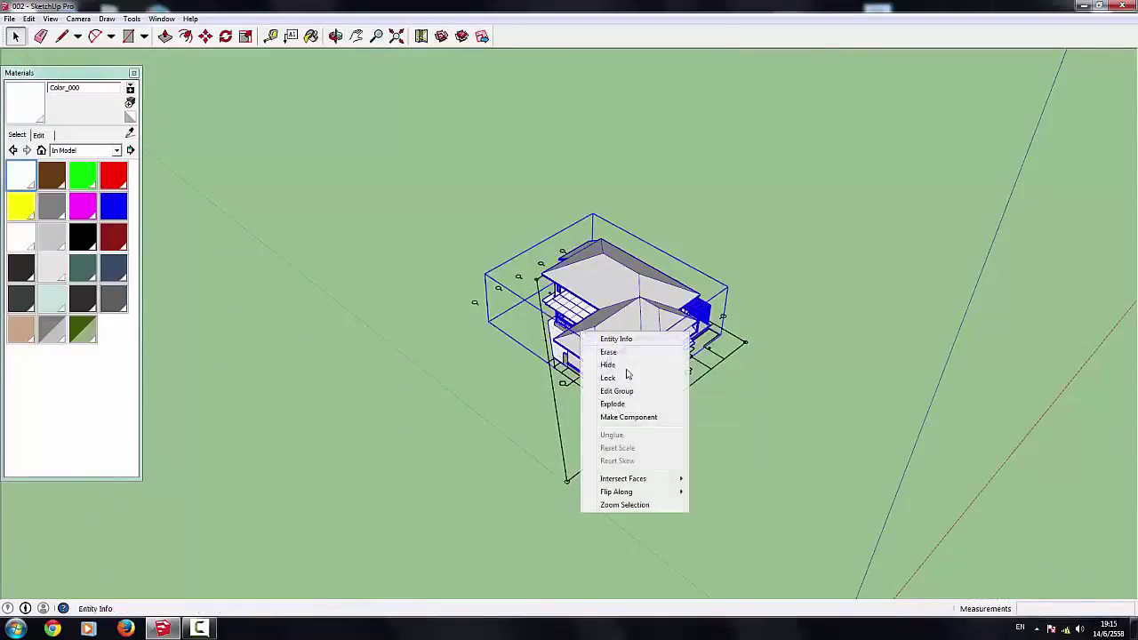
# Step: Hide the house and trace the site outline from the bottom corner through the plan's corners
pyautogui.click(610, 366)
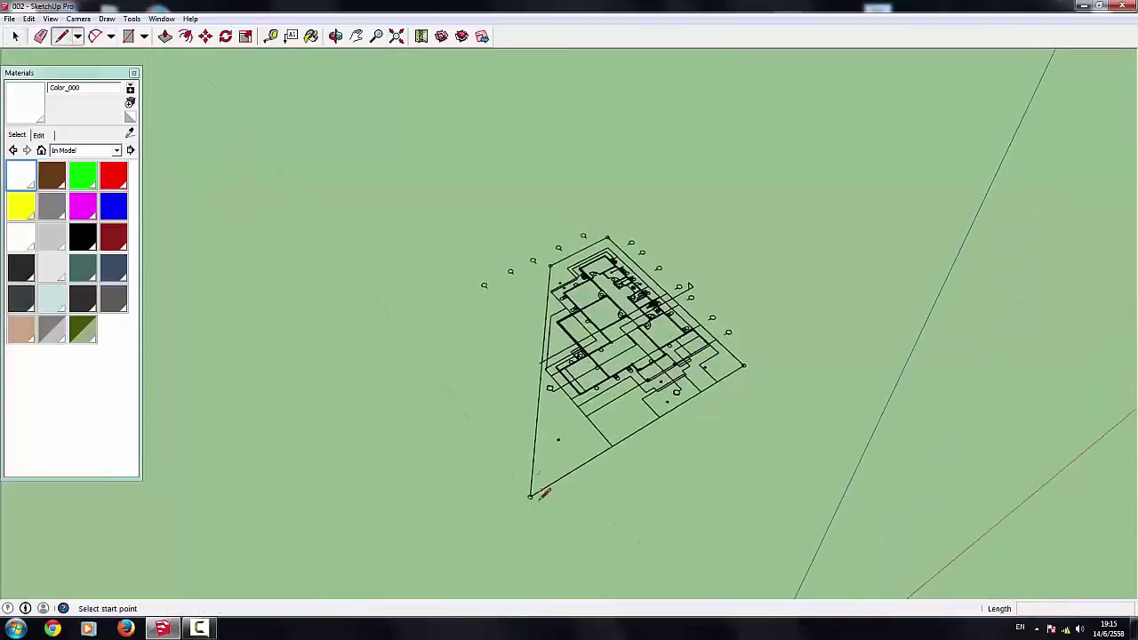
pyautogui.scroll(2, 533, 494)
pyautogui.click(512, 479)
pyautogui.scroll(4, 561, 142)
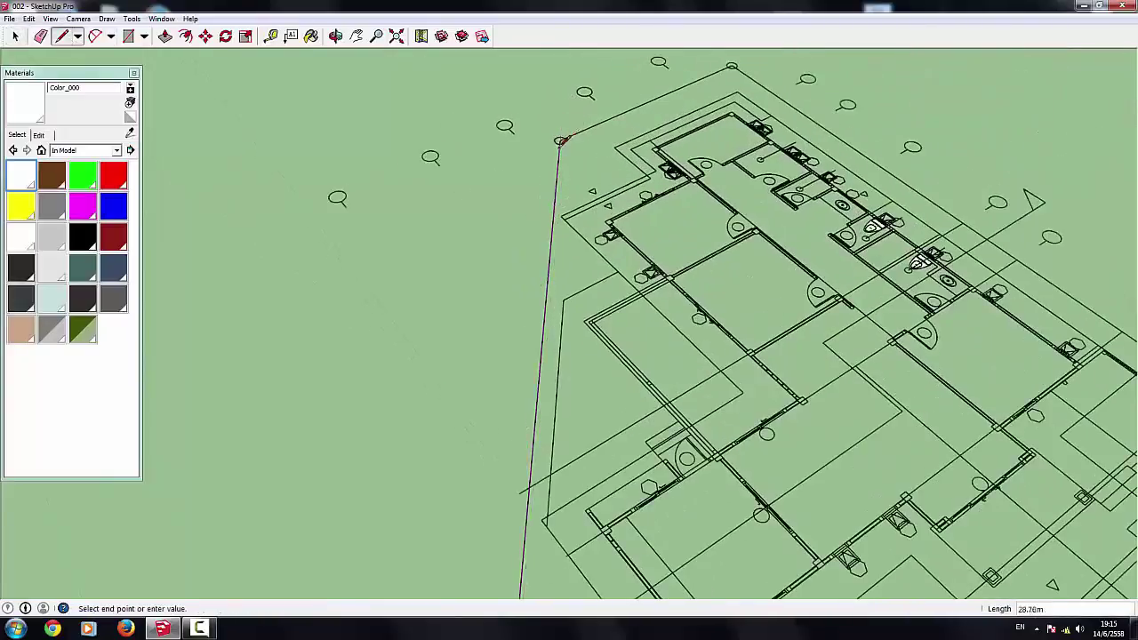
pyautogui.click(560, 140)
pyautogui.scroll(1, 725, 52)
pyautogui.scroll(-3, 889, 312)
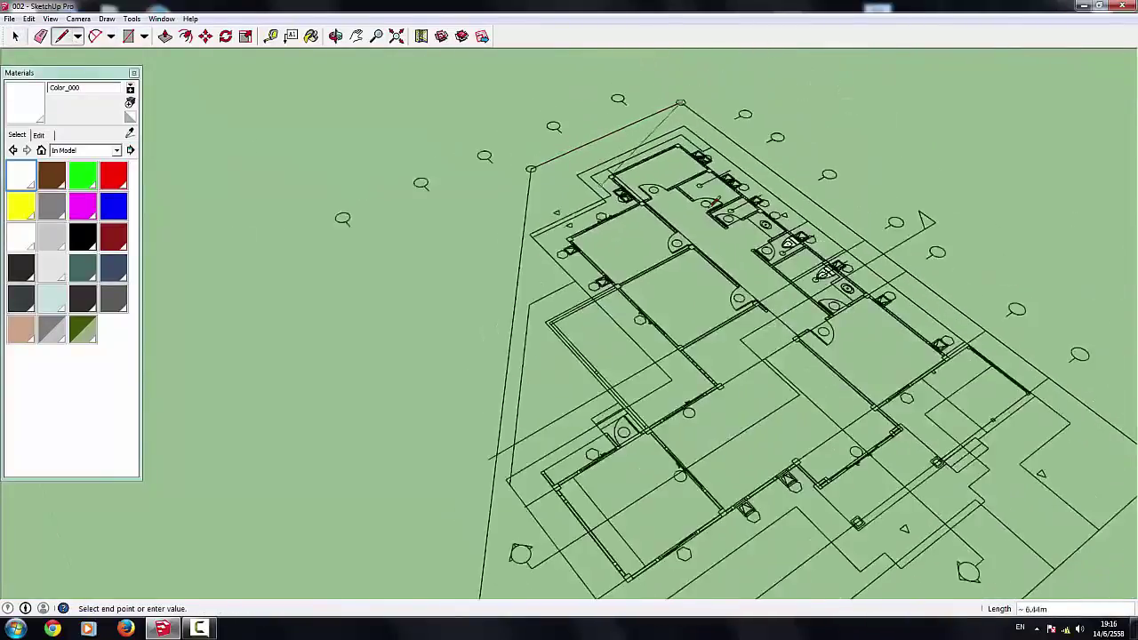
pyautogui.scroll(-2, 1006, 350)
pyautogui.scroll(4, 901, 326)
pyautogui.scroll(2, 926, 342)
pyautogui.click(927, 342)
pyautogui.scroll(-2, 927, 343)
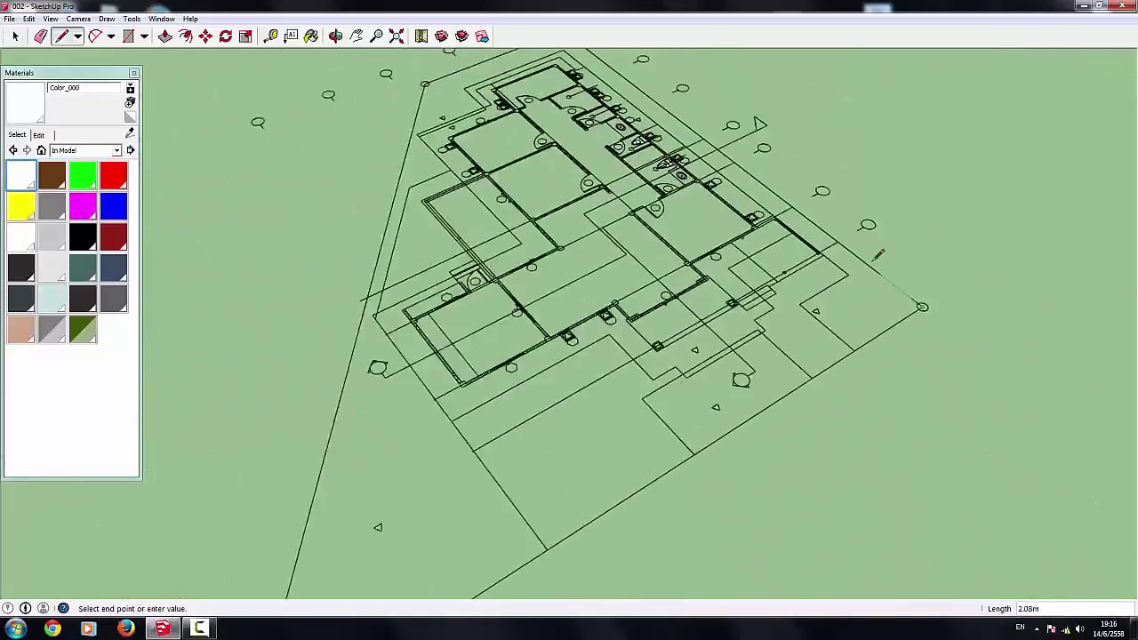
pyautogui.scroll(-1, 551, 498)
pyautogui.scroll(5, 512, 476)
pyautogui.scroll(-2, 543, 467)
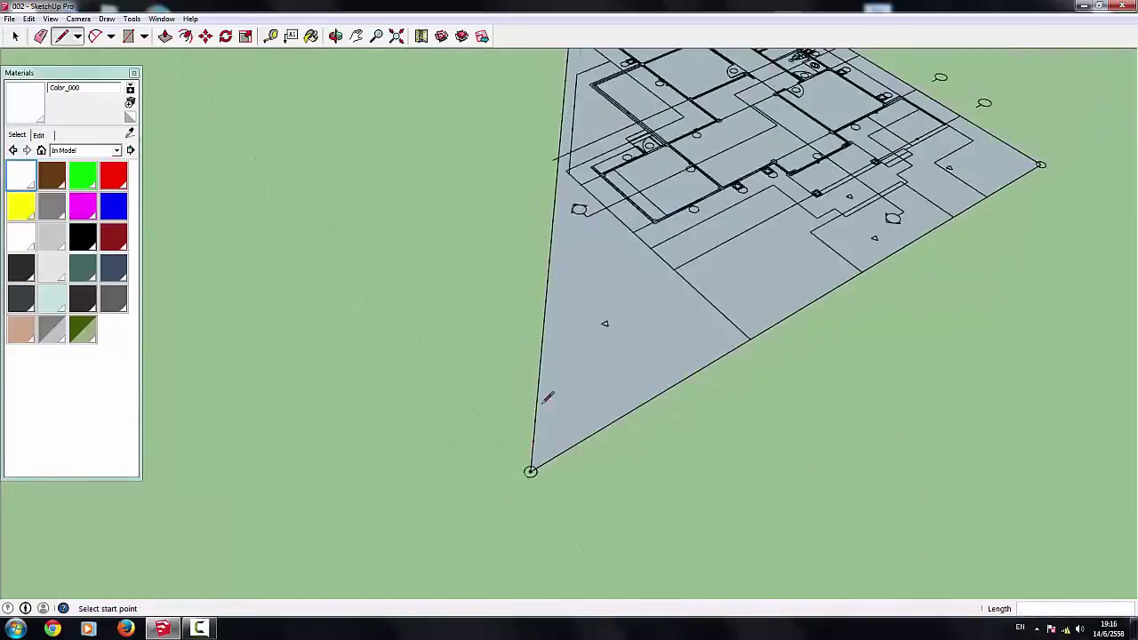
pyautogui.scroll(1, 540, 287)
pyautogui.scroll(-1, 475, 373)
pyautogui.moveTo(475, 374); pyautogui.dragTo(623, 444, button='middle')
pyautogui.scroll(2, 699, 485)
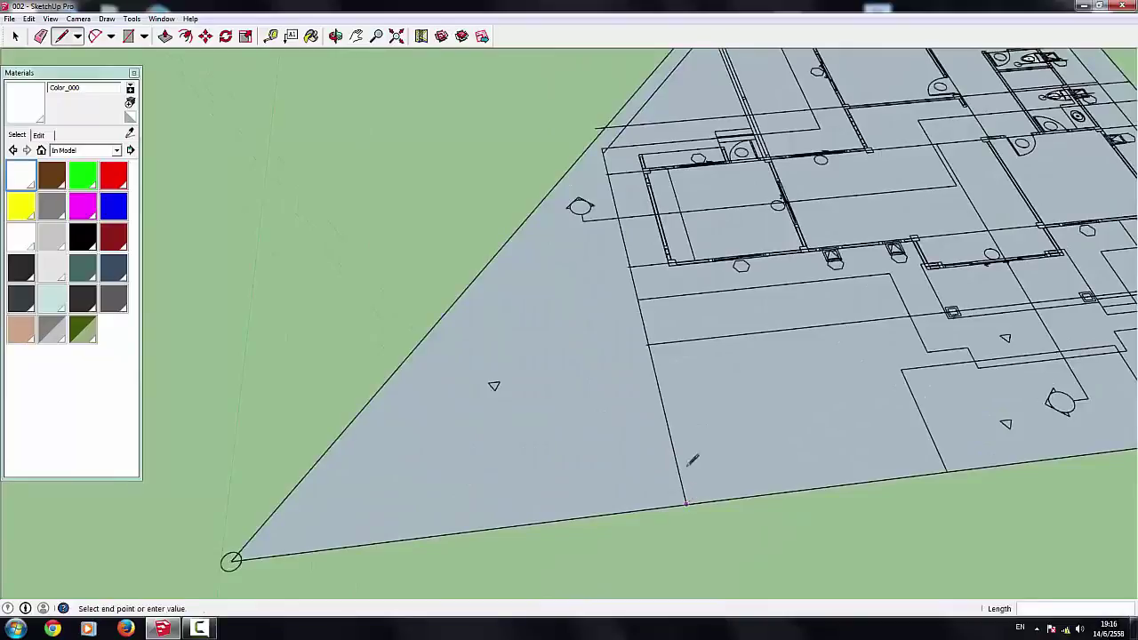
pyautogui.scroll(-3, 894, 267)
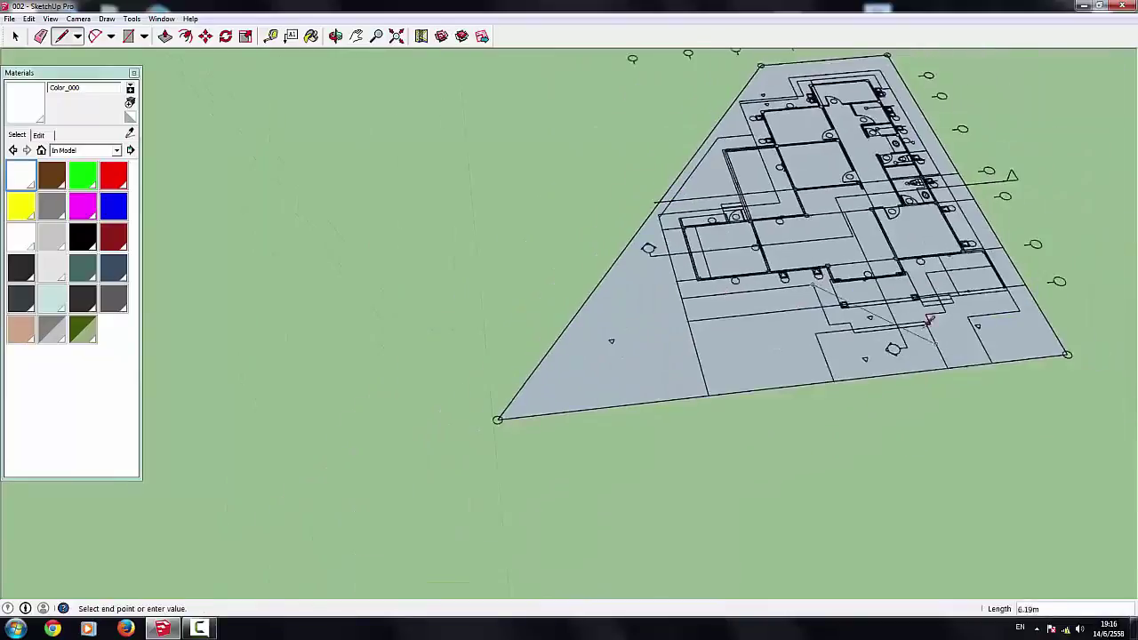
pyautogui.scroll(3, 826, 305)
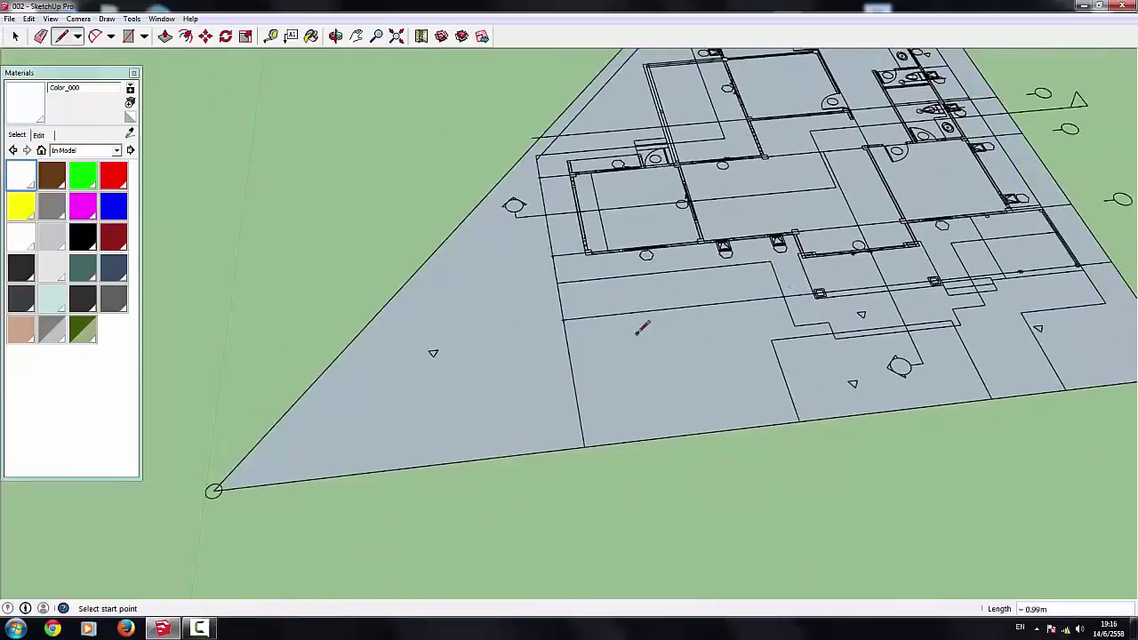
pyautogui.press('Escape')
# Step: Draw a dividing line across the plan to the site edge near the front
pyautogui.scroll(1, 559, 246)
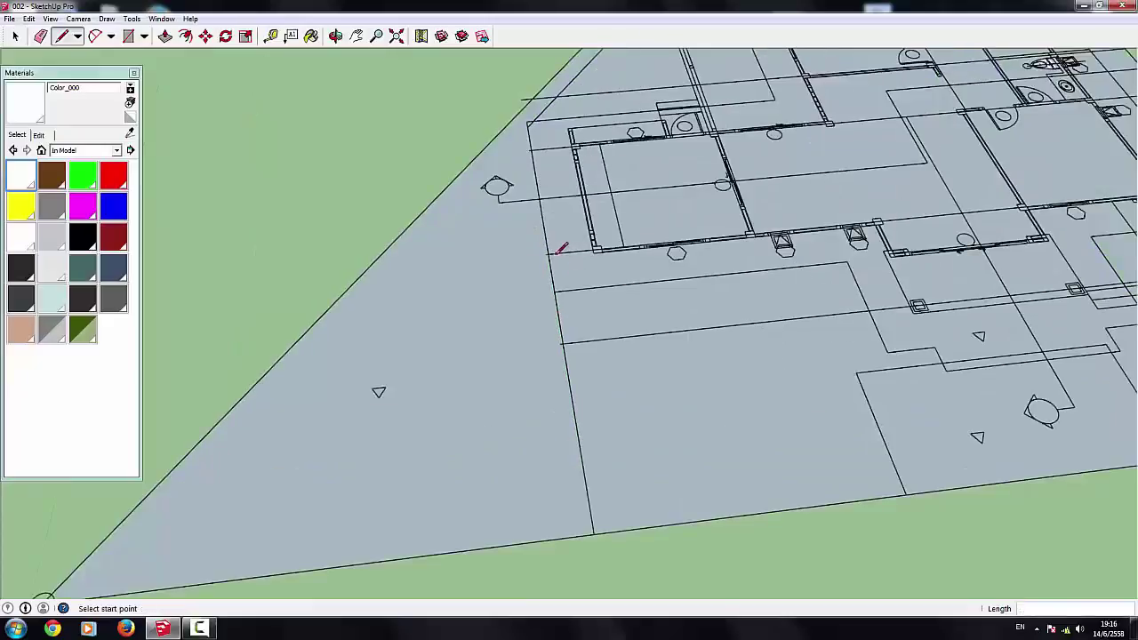
pyautogui.scroll(1, 556, 247)
pyautogui.scroll(1, 547, 249)
pyautogui.scroll(1, 571, 236)
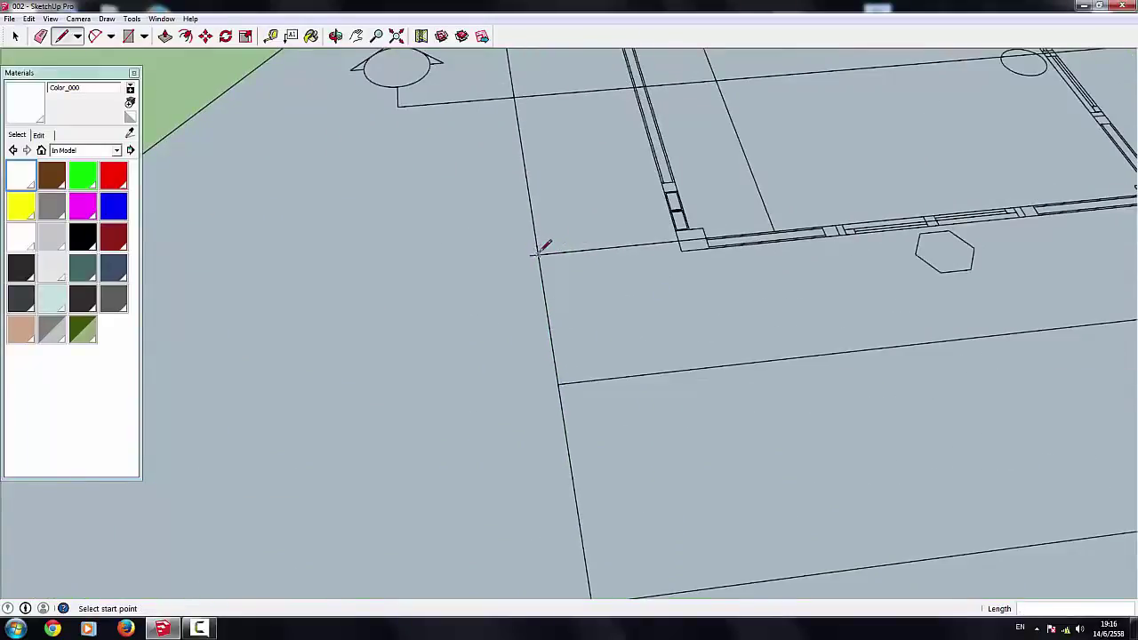
pyautogui.click(538, 252)
pyautogui.scroll(-2, 538, 252)
pyautogui.scroll(1, 540, 245)
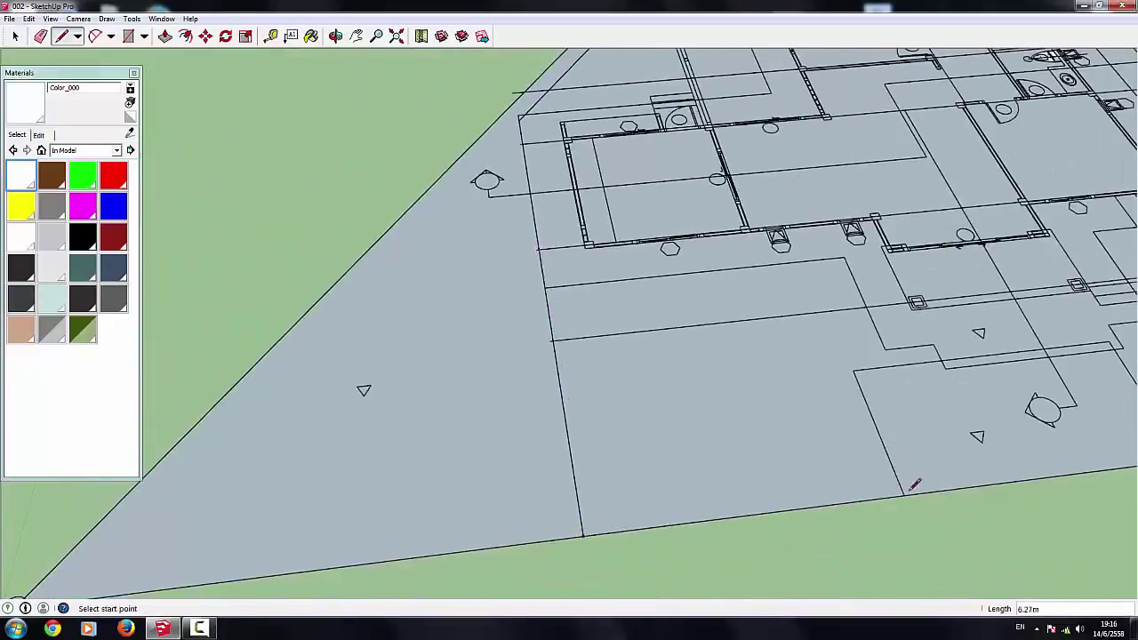
pyautogui.scroll(-3, 642, 392)
pyautogui.scroll(2, 986, 356)
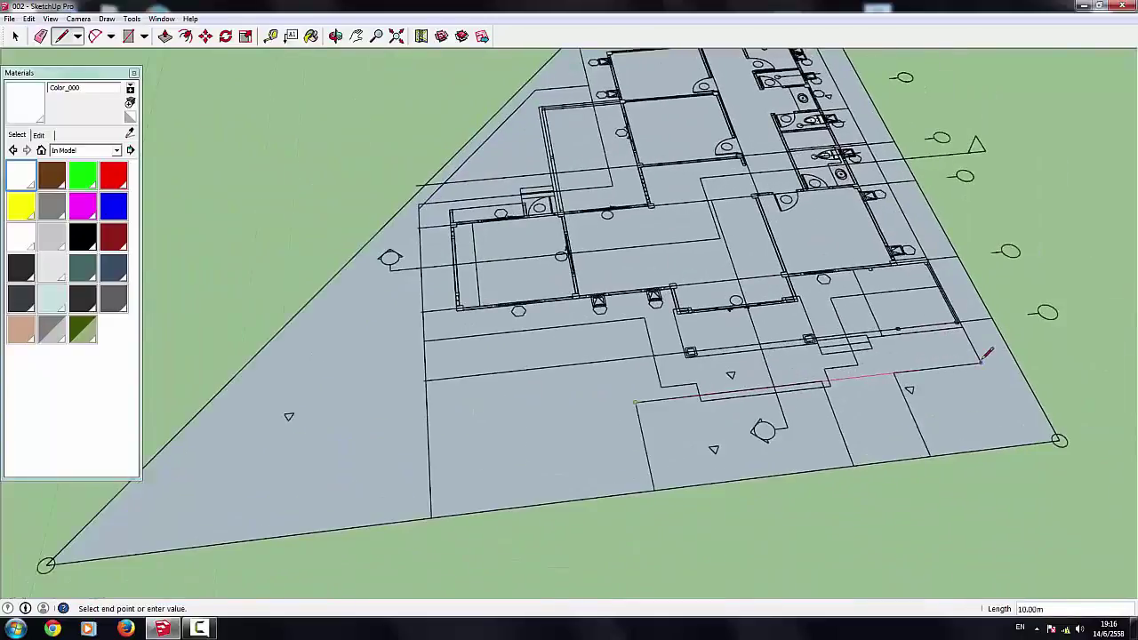
pyautogui.scroll(1, 983, 358)
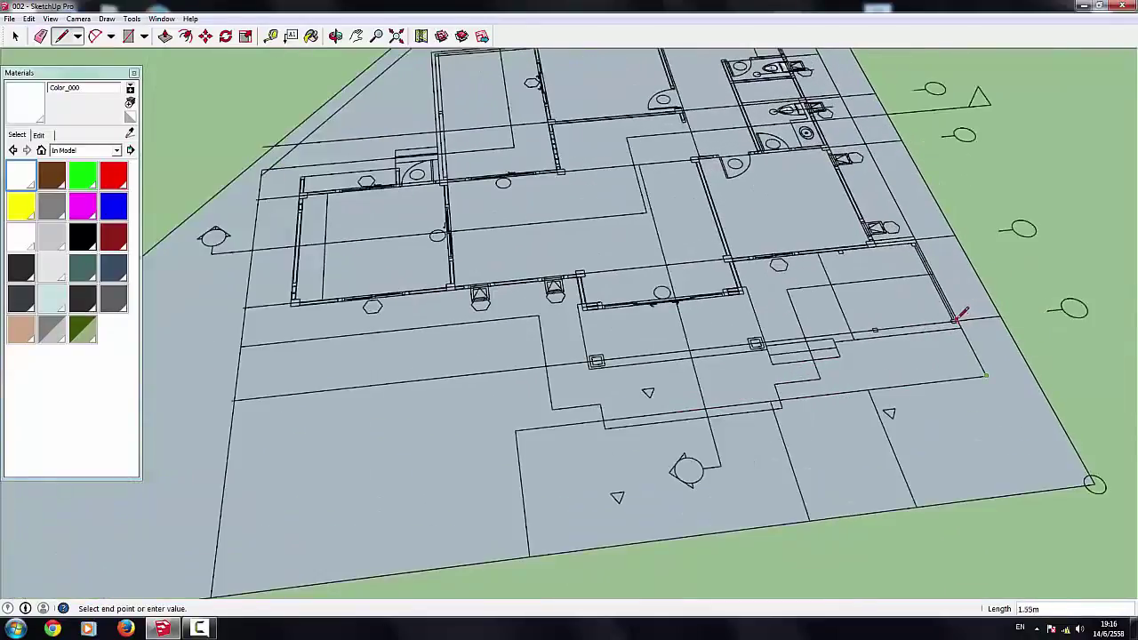
pyautogui.scroll(1, 960, 320)
pyautogui.scroll(1, 958, 321)
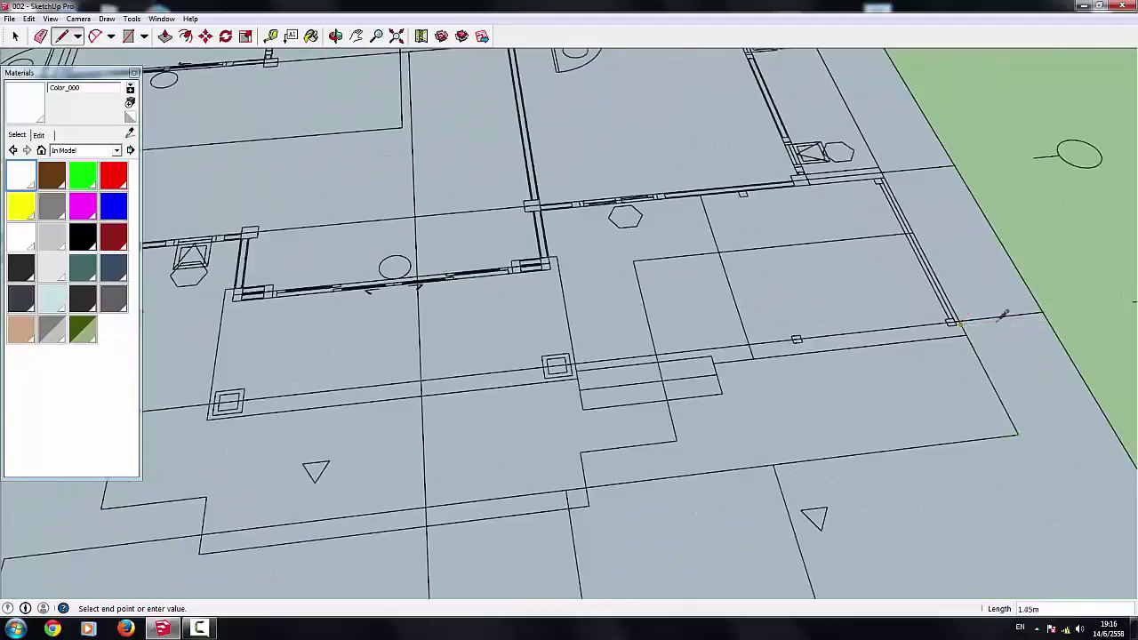
pyautogui.click(1050, 311)
pyautogui.scroll(-3, 1049, 311)
pyautogui.scroll(-2, 1050, 311)
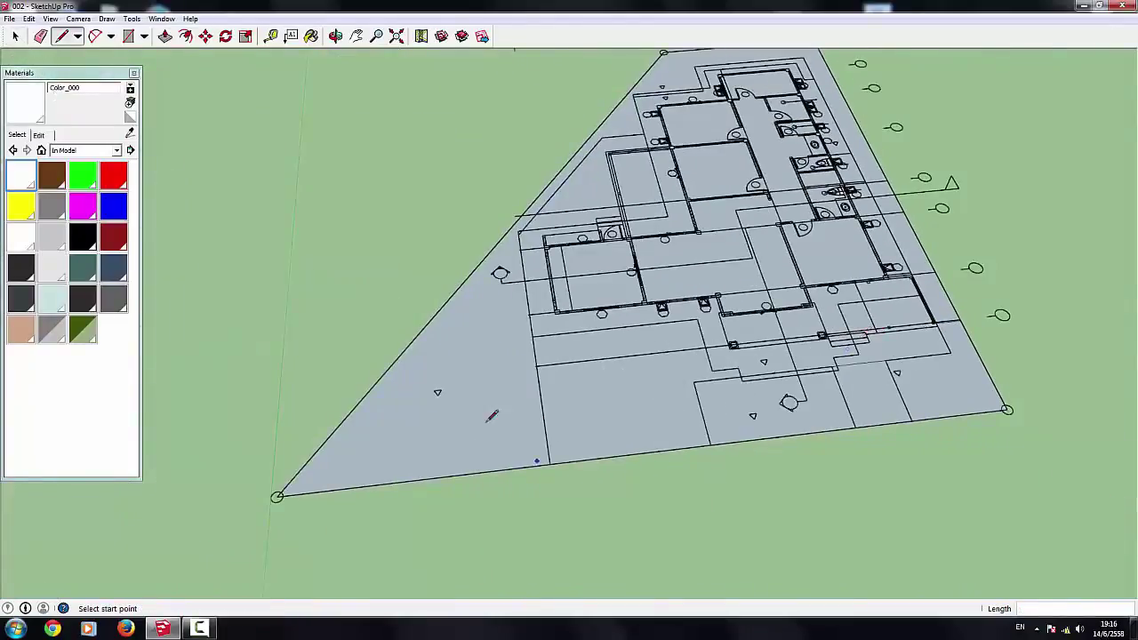
# Step: Paint the ground face and lower-right front faces with artificial grass from the Vegetation library
pyautogui.press('space')
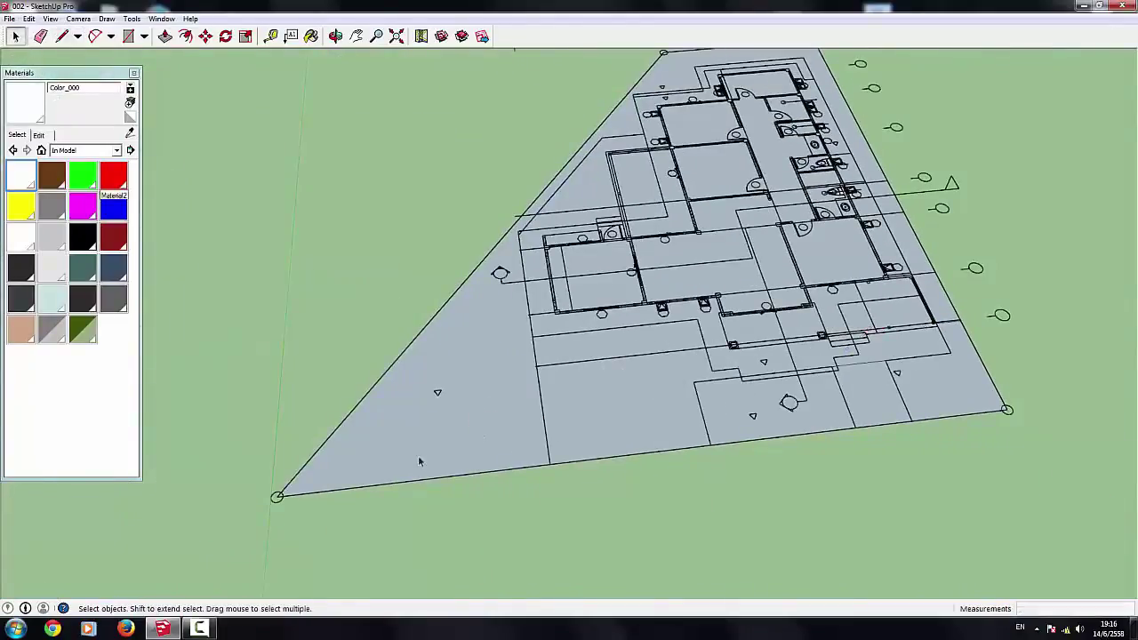
pyautogui.click(450, 431)
pyautogui.scroll(-1, 476, 392)
pyautogui.scroll(2, 477, 336)
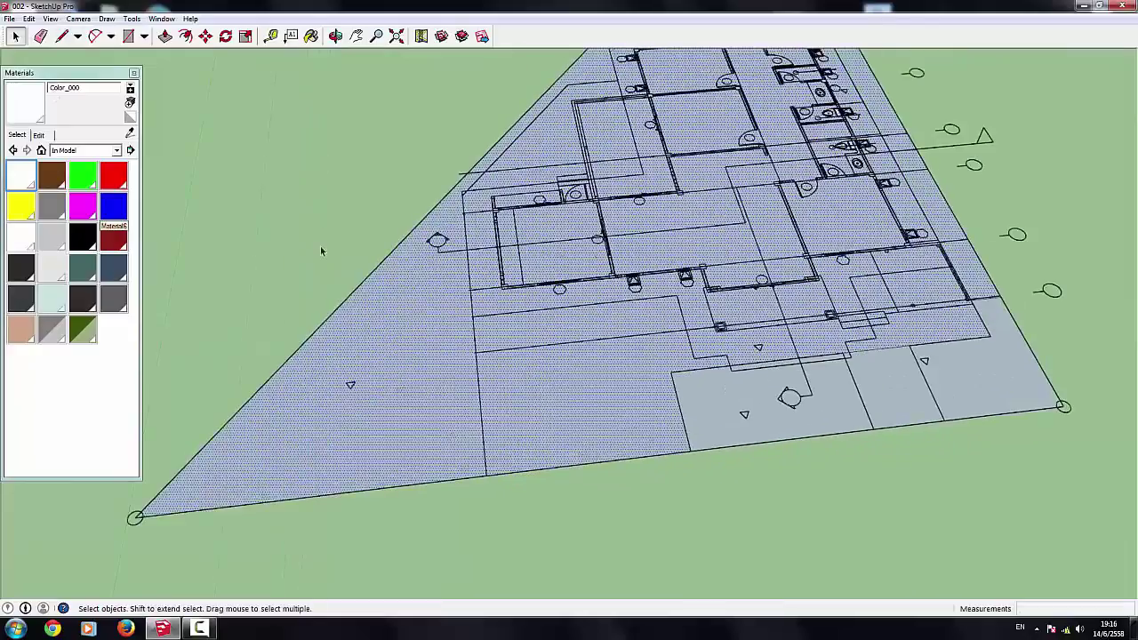
pyautogui.click(761, 415)
pyautogui.click(69, 151)
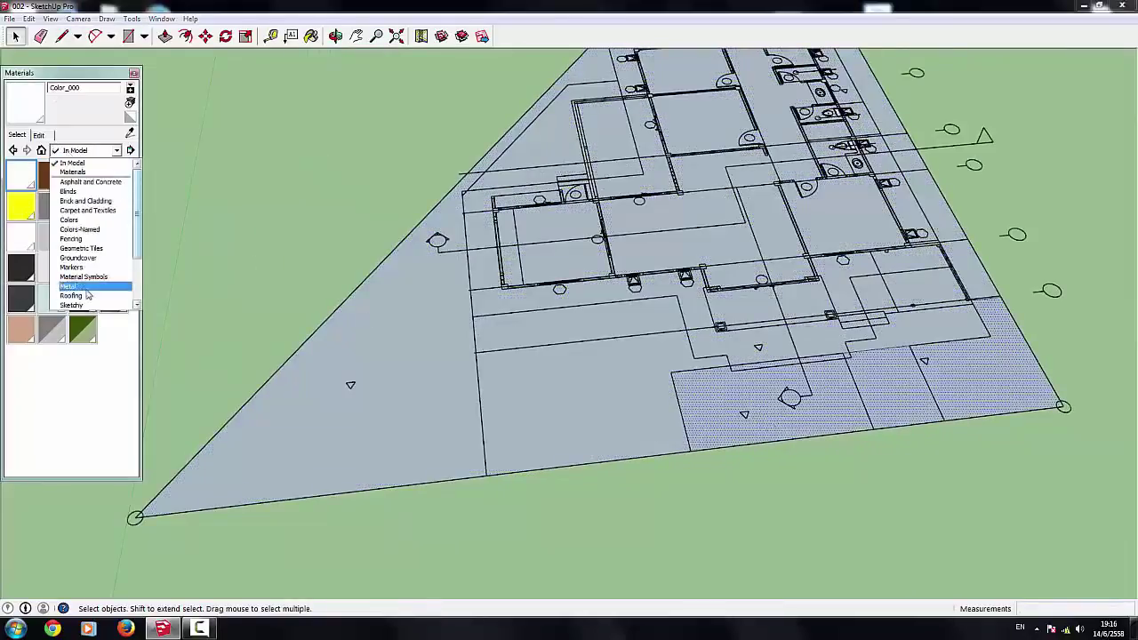
pyautogui.scroll(-2, 80, 266)
pyautogui.click(80, 286)
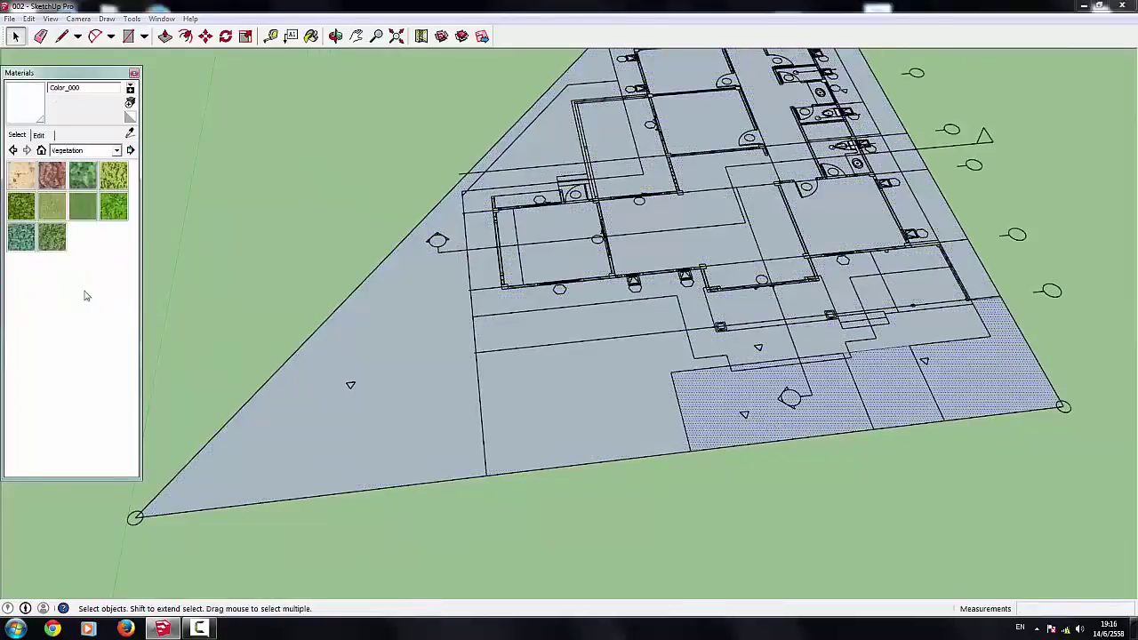
pyautogui.click(84, 209)
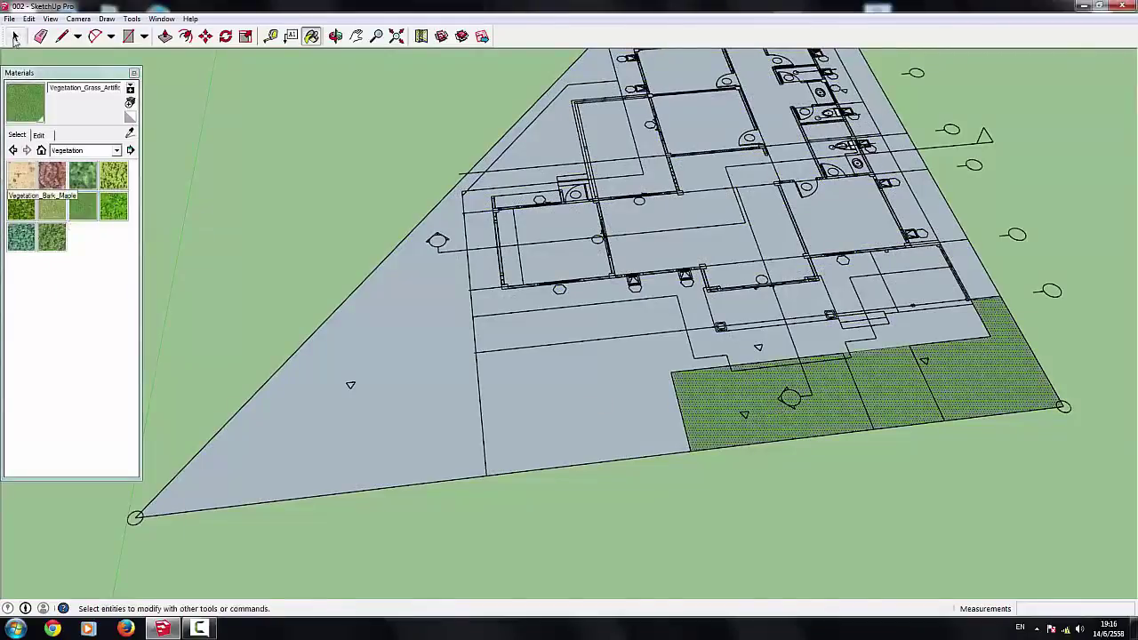
# Step: Split off the left ground triangle with a line and paint it grass
pyautogui.click(434, 339)
pyautogui.click(487, 473)
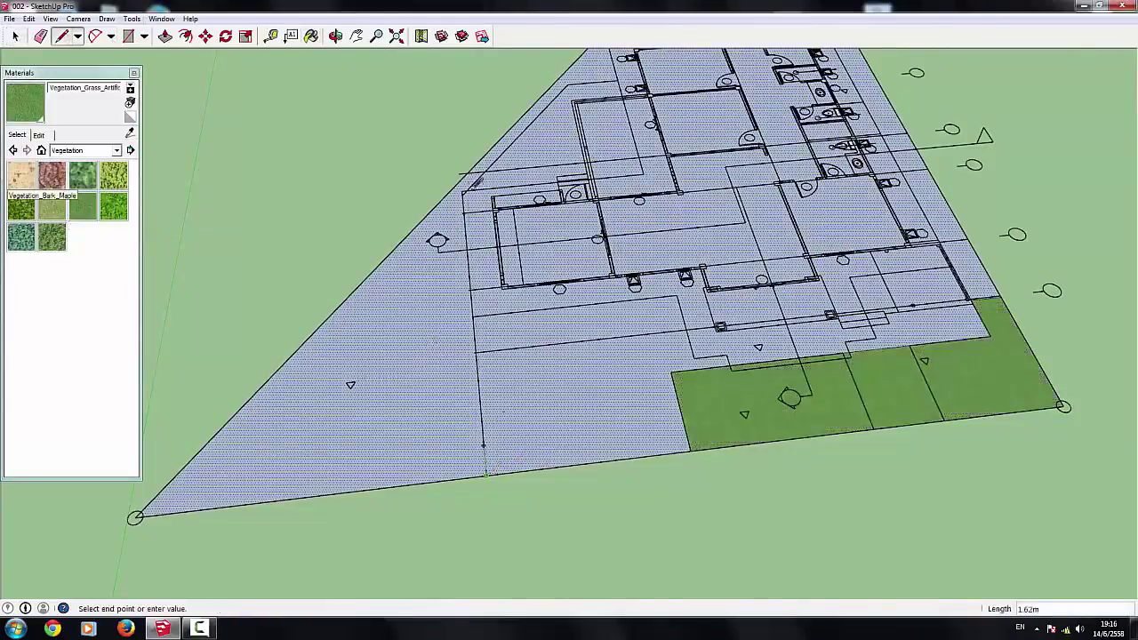
pyautogui.click(461, 177)
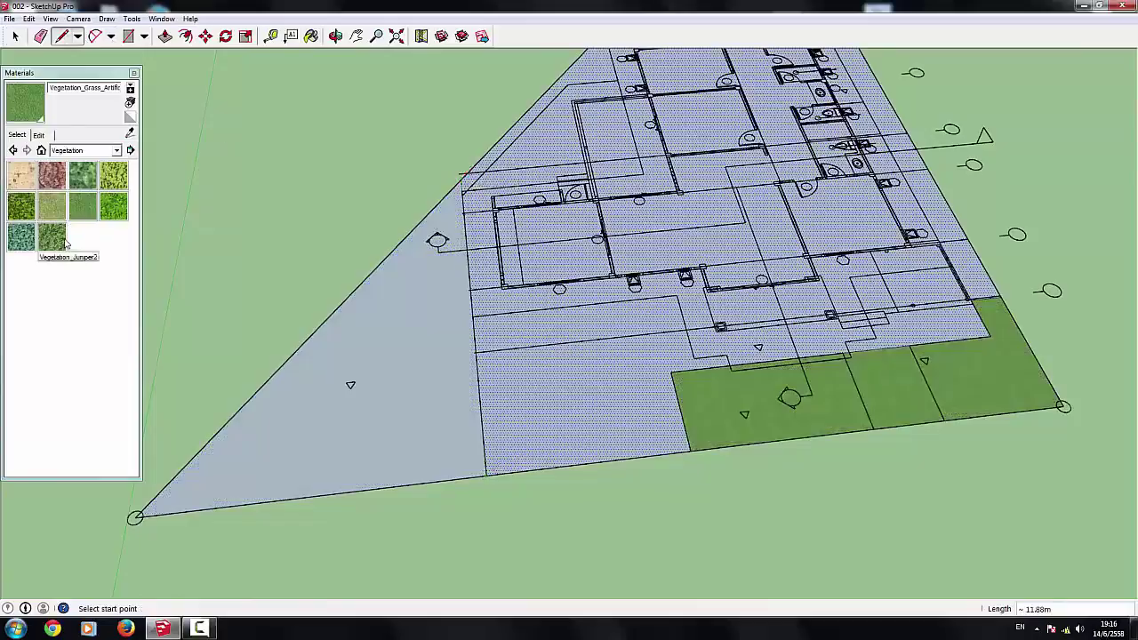
pyautogui.click(82, 206)
pyautogui.click(471, 409)
# Step: Paint the house-plan floor faces with Concrete_Aggregate from the Asphalt and Concrete collection
pyautogui.press('space')
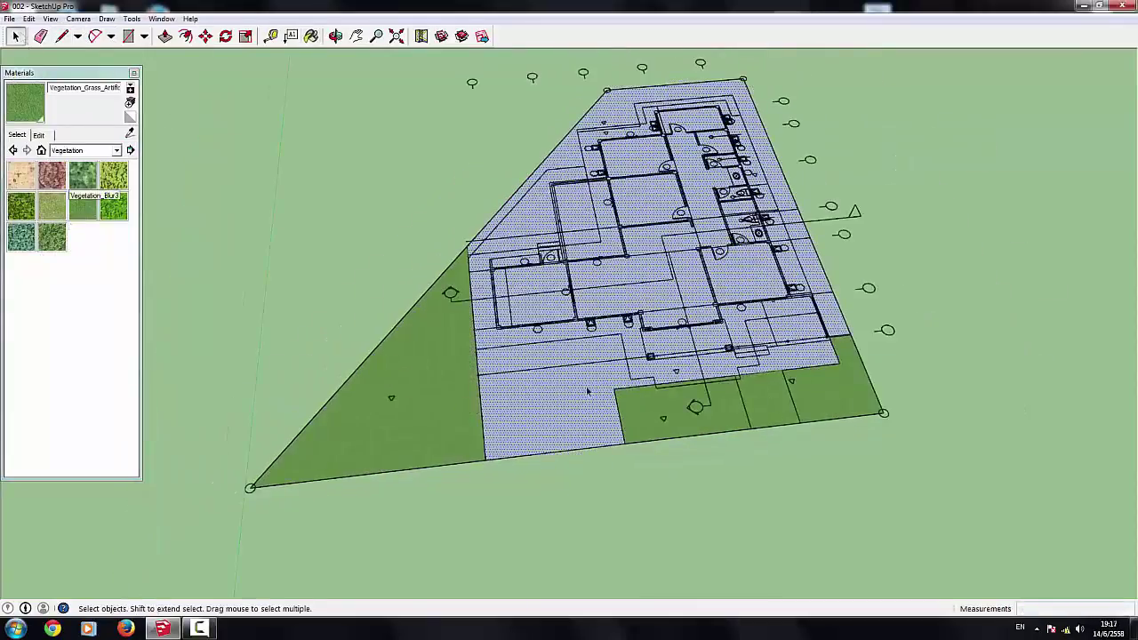
pyautogui.click(556, 378)
pyautogui.click(462, 363)
pyautogui.click(78, 151)
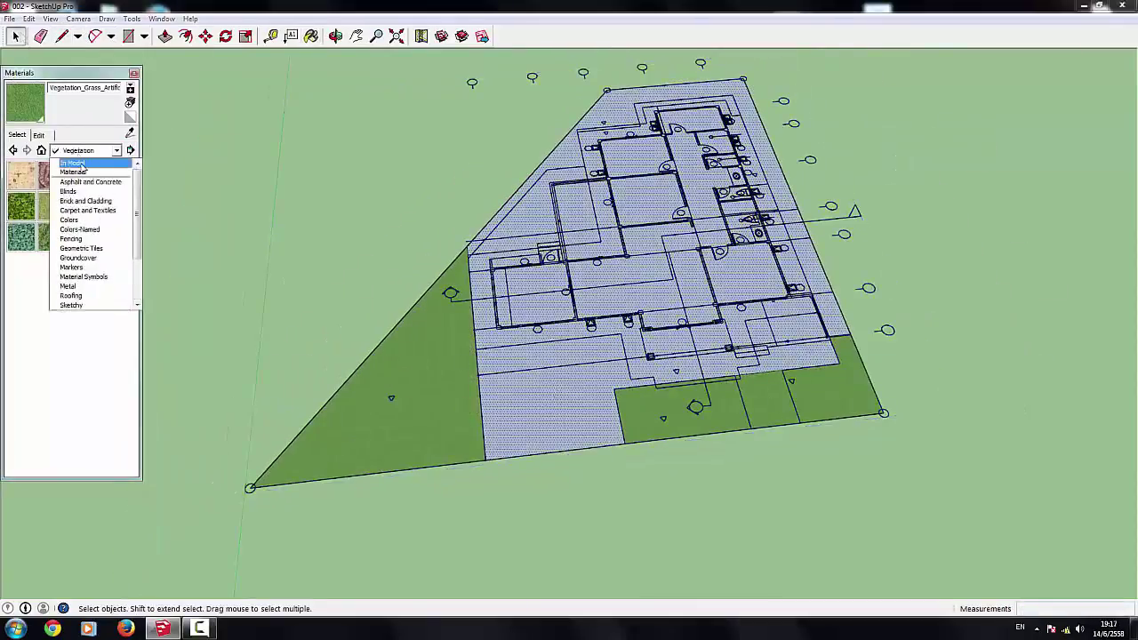
pyautogui.click(67, 167)
pyautogui.click(81, 153)
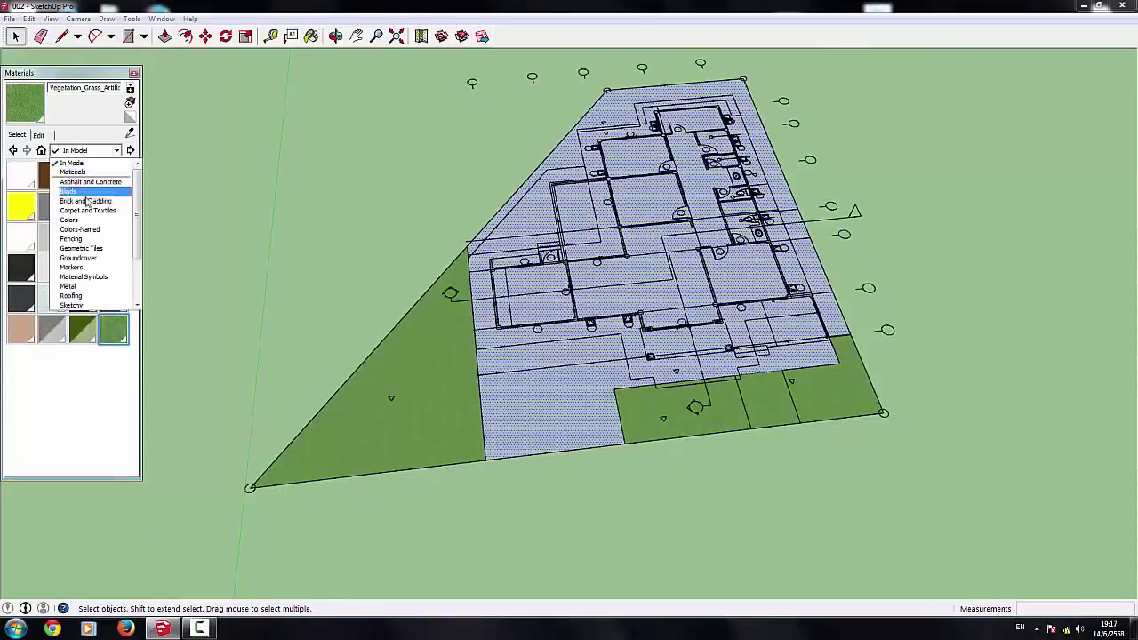
pyautogui.click(90, 211)
pyautogui.click(85, 150)
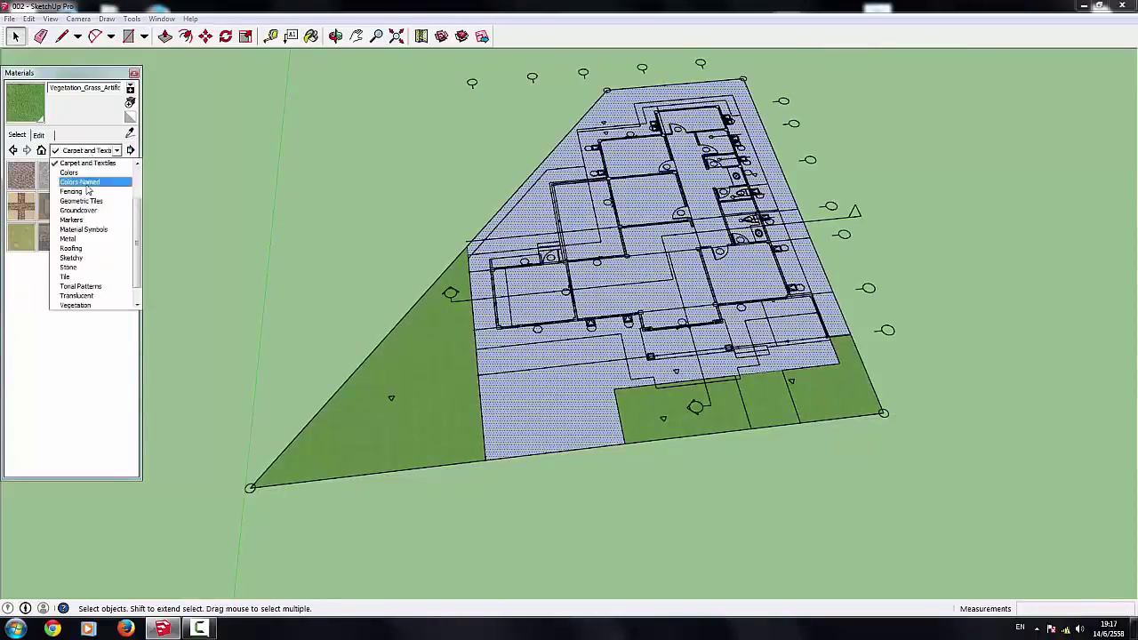
pyautogui.scroll(2, 90, 178)
pyautogui.click(86, 164)
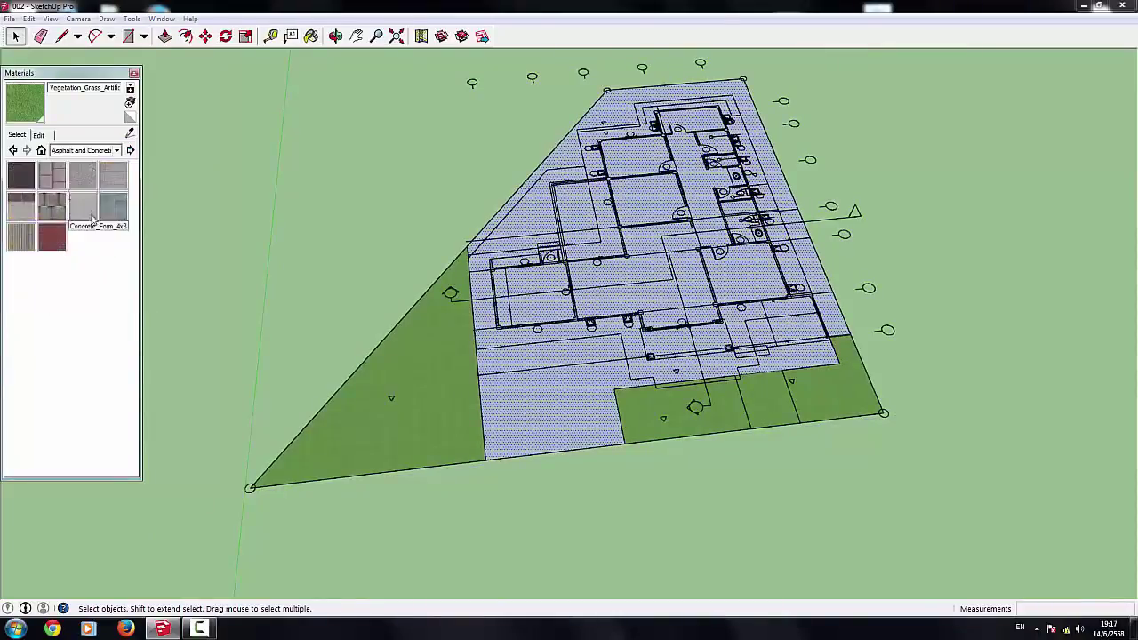
pyautogui.click(82, 177)
pyautogui.click(480, 302)
pyautogui.press('space')
pyautogui.click(623, 516)
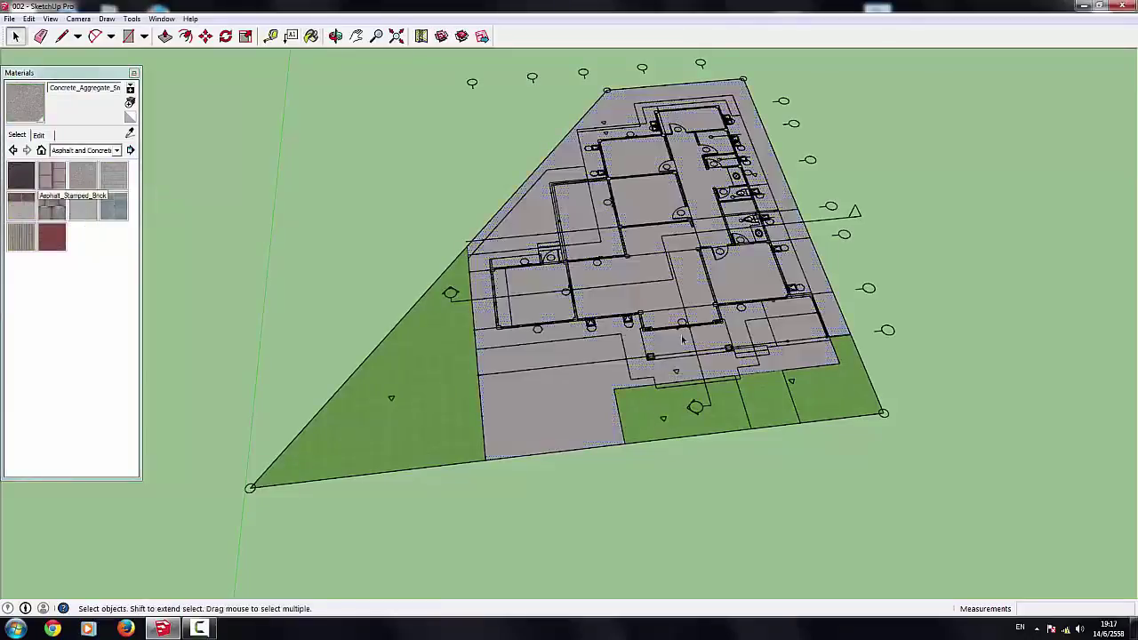
pyautogui.scroll(-3, 684, 285)
# Step: Select the house-plan group and hide it
pyautogui.moveTo(318, 113); pyautogui.dragTo(804, 496)
pyautogui.rightClick(557, 369)
pyautogui.click(587, 140)
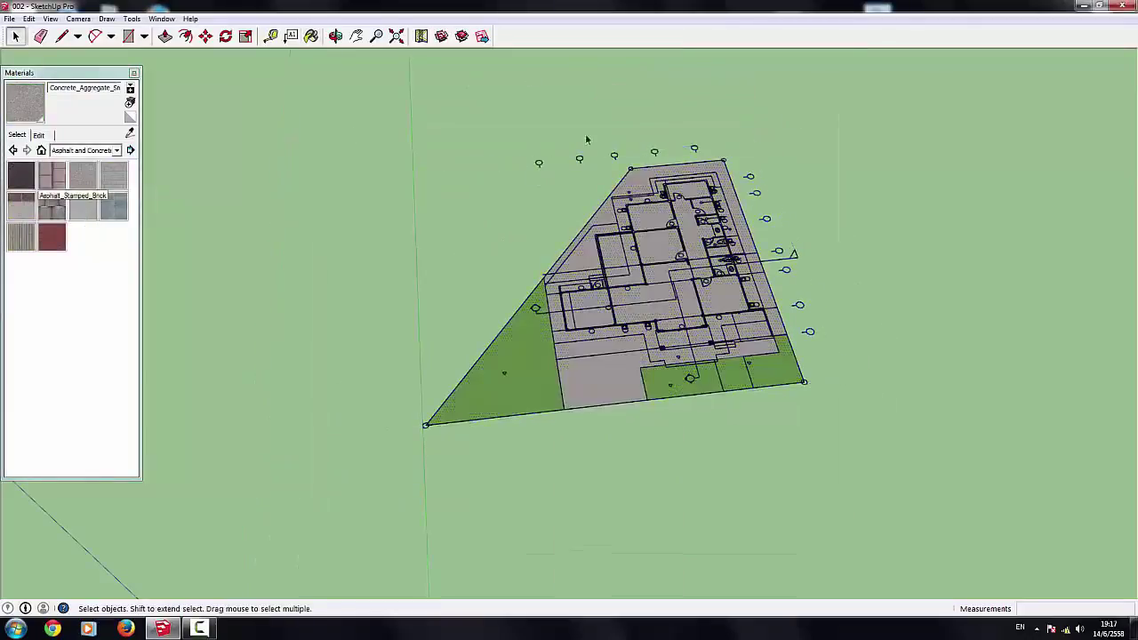
pyautogui.moveTo(587, 140); pyautogui.dragTo(496, 191)
pyautogui.press('Delete')
# Step: Reveal the hidden house using Edit > Unhide > All
pyautogui.moveTo(925, 555); pyautogui.dragTo(925, 555)
pyautogui.rightClick(638, 292)
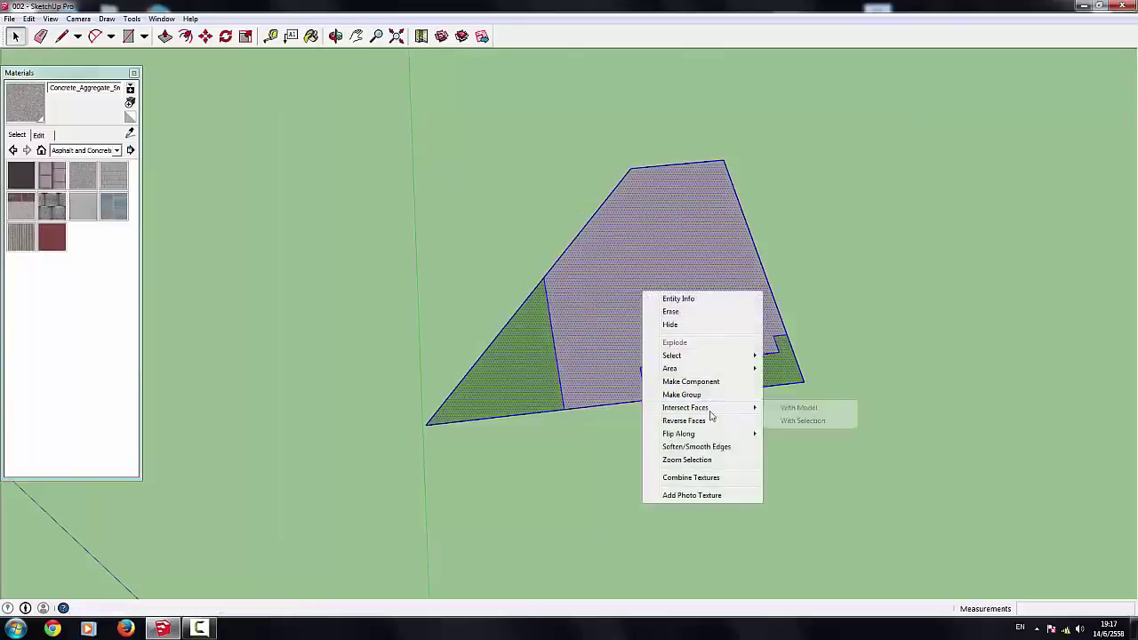
pyautogui.click(836, 409)
pyautogui.scroll(-3, 637, 427)
pyautogui.moveTo(637, 428); pyautogui.dragTo(676, 418, button='middle')
pyautogui.click(28, 17)
pyautogui.moveTo(51, 190)
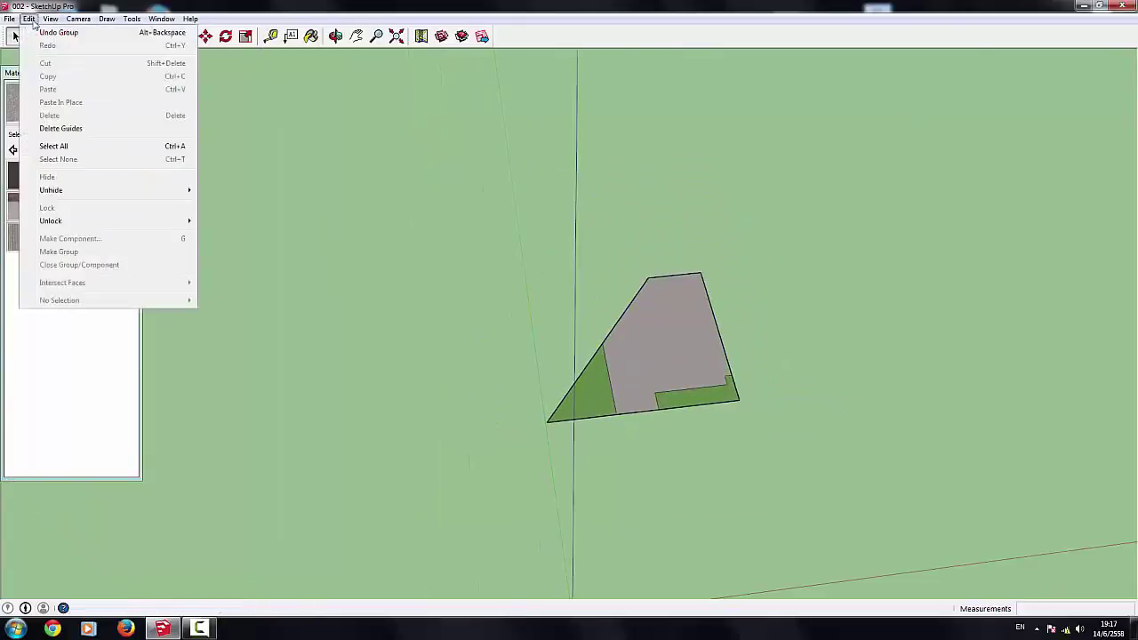
pyautogui.click(219, 216)
pyautogui.moveTo(357, 249); pyautogui.dragTo(349, 301, button='middle')
pyautogui.moveTo(348, 301); pyautogui.dragTo(774, 450)
pyautogui.scroll(-3, 775, 450)
# Step: Move the house by its base corner onto the site's corner
pyautogui.press('space')
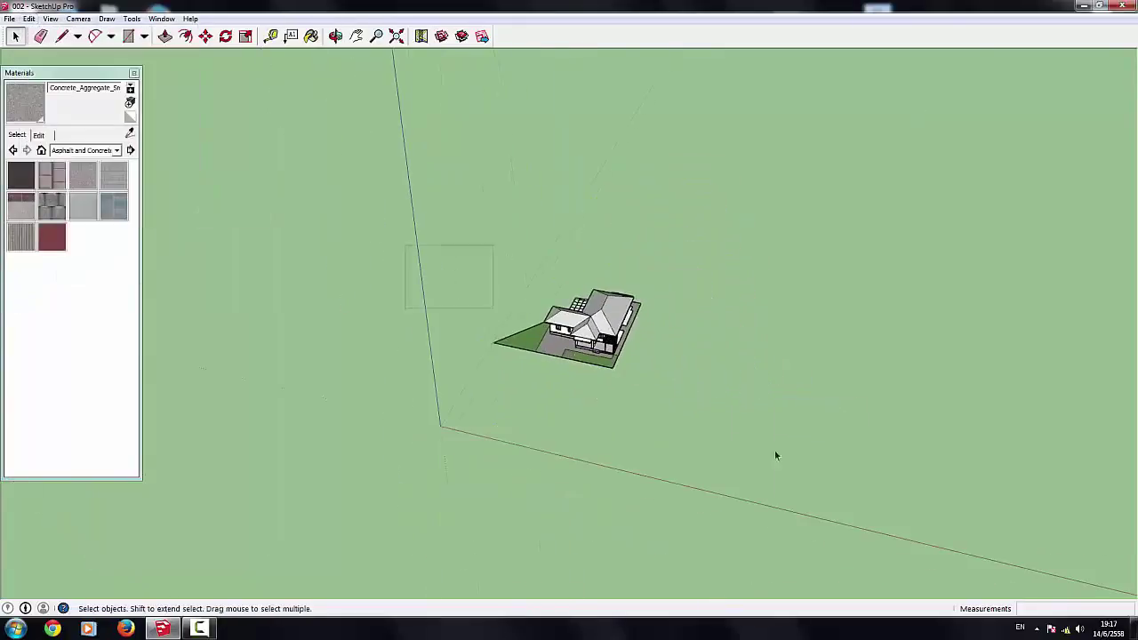
pyautogui.click(572, 318)
pyautogui.press('m')
pyautogui.click(483, 338)
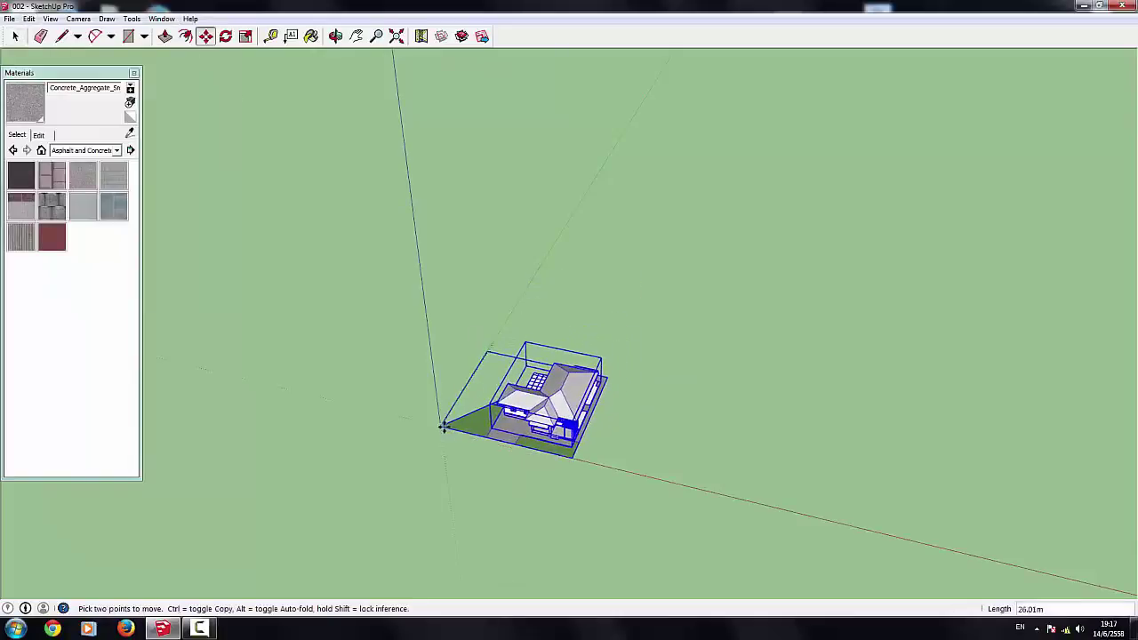
pyautogui.click(440, 425)
pyautogui.press('space')
pyautogui.click(570, 433)
# Step: Get a close, low front view and enter the house group for editing
pyautogui.moveTo(569, 432)
pyautogui.mouseDown(button='middle')
pyautogui.moveTo(534, 377)
pyautogui.moveTo(628, 400)
pyautogui.moveTo(425, 418)
pyautogui.mouseUp(button='middle')
pyautogui.scroll(2, 534, 377)
pyautogui.scroll(2, 578, 391)
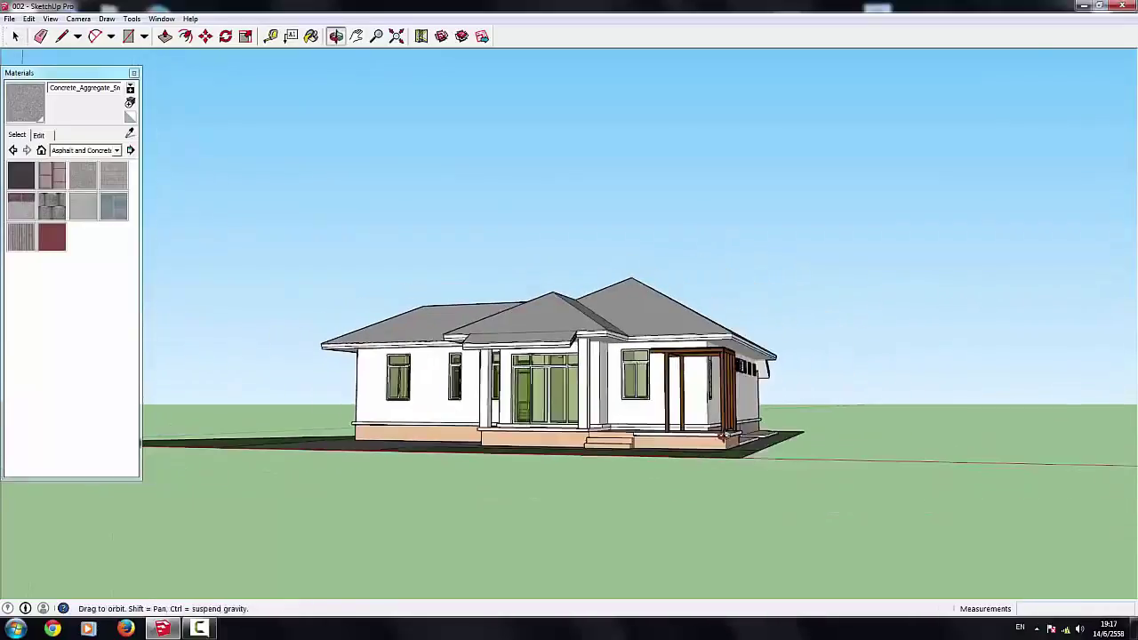
pyautogui.scroll(3, 425, 418)
pyautogui.click(418, 405)
pyautogui.scroll(2, 409, 400)
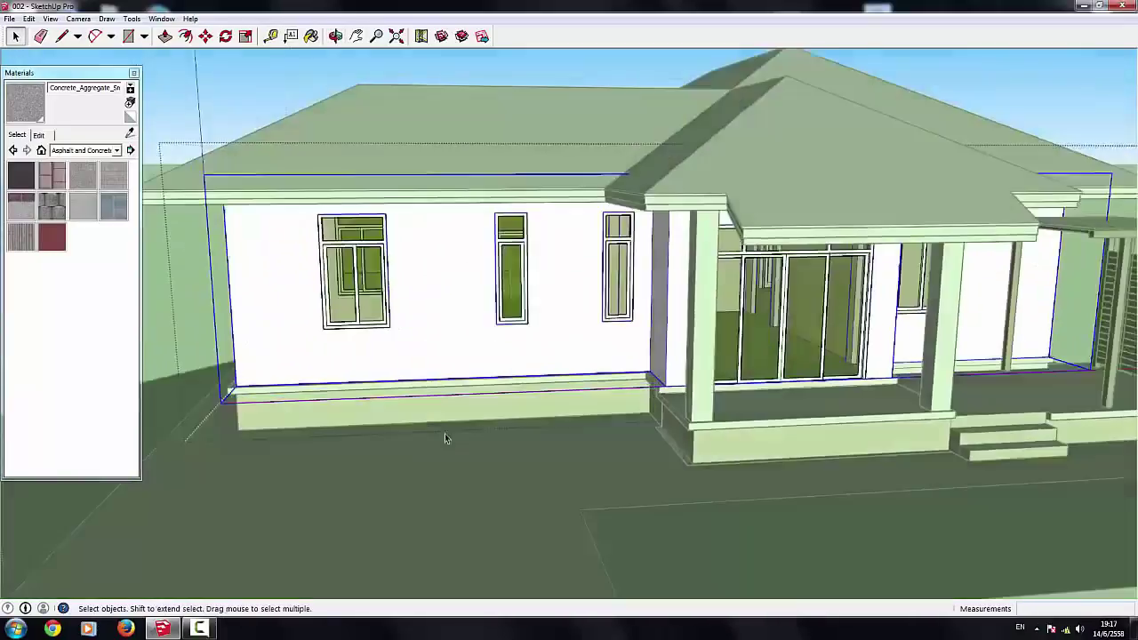
pyautogui.scroll(3, 323, 364)
pyautogui.doubleClick(322, 363)
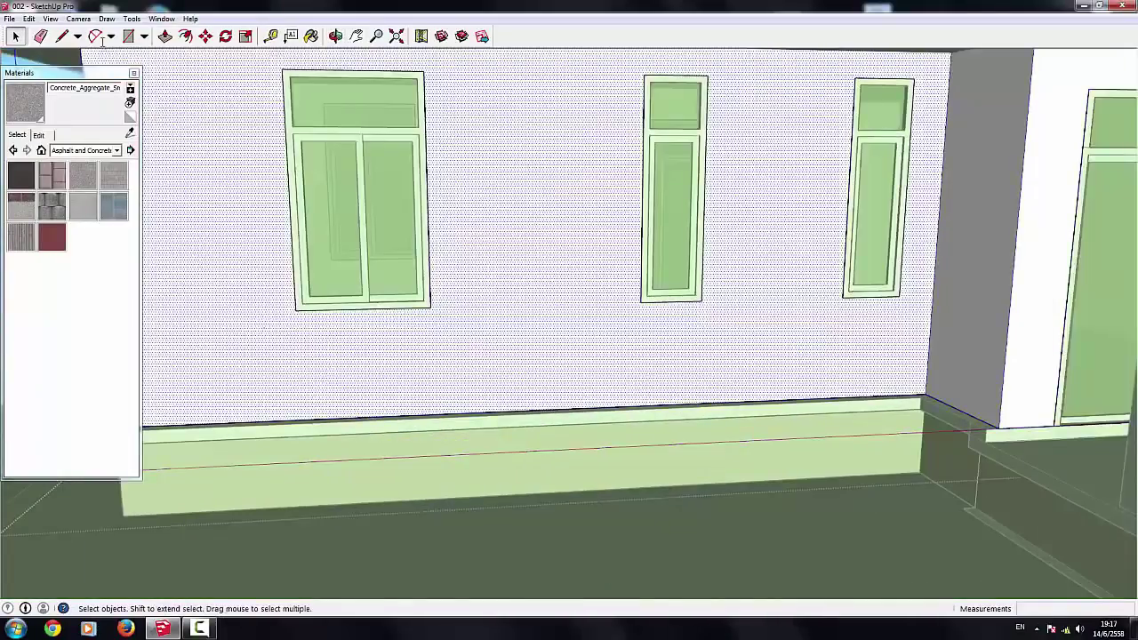
# Step: Draw lines from the left and middle window sills down to the wall base
pyautogui.click(296, 313)
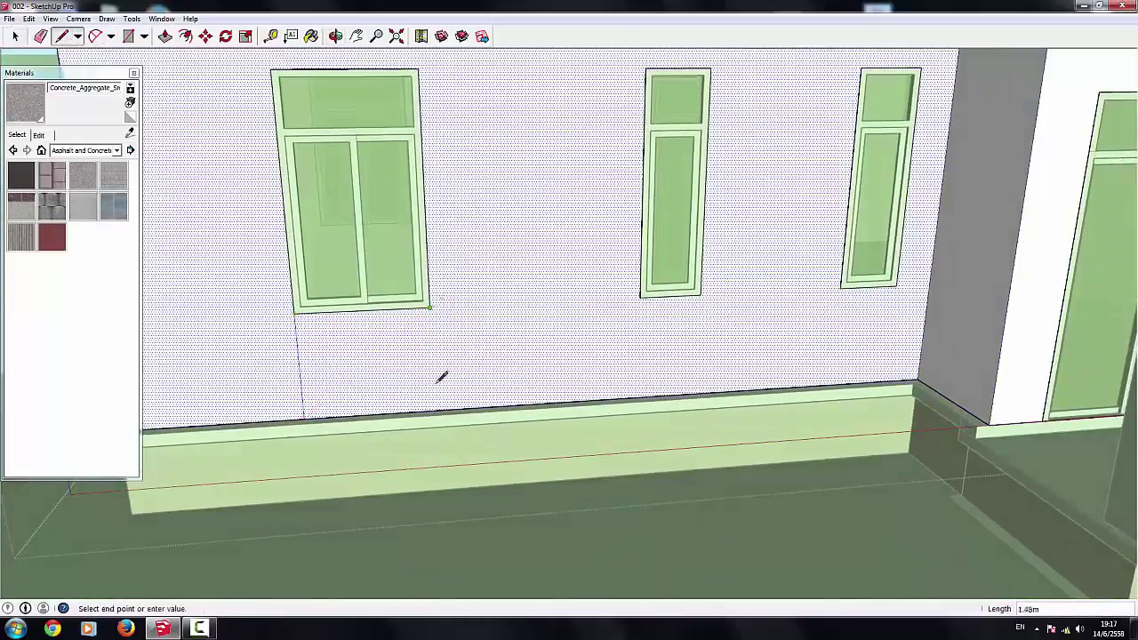
pyautogui.click(435, 410)
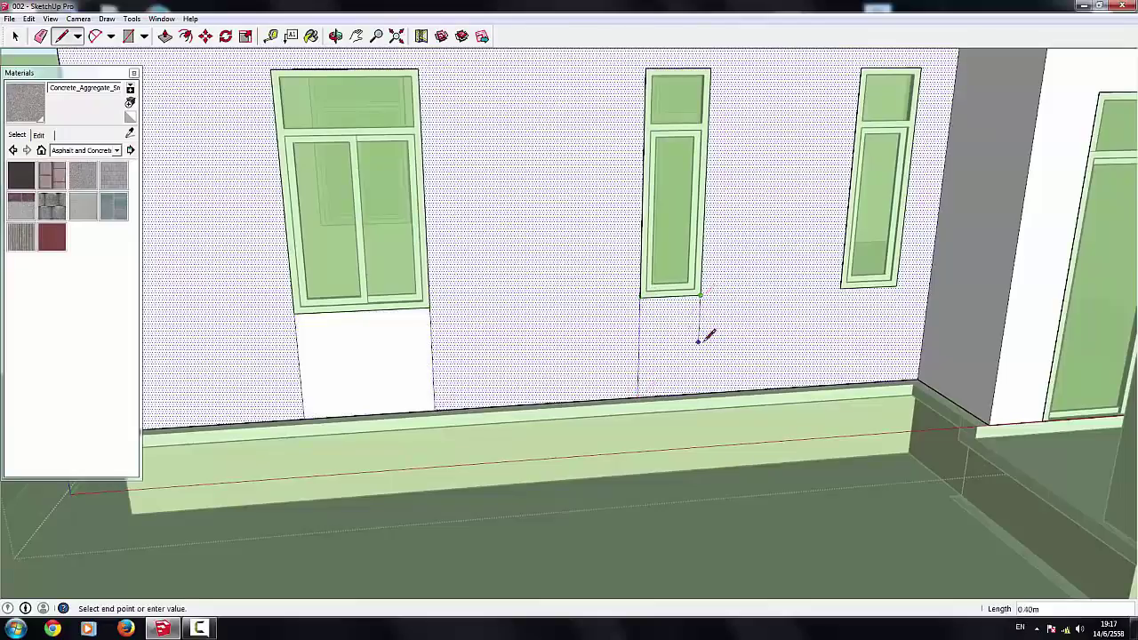
pyautogui.click(697, 392)
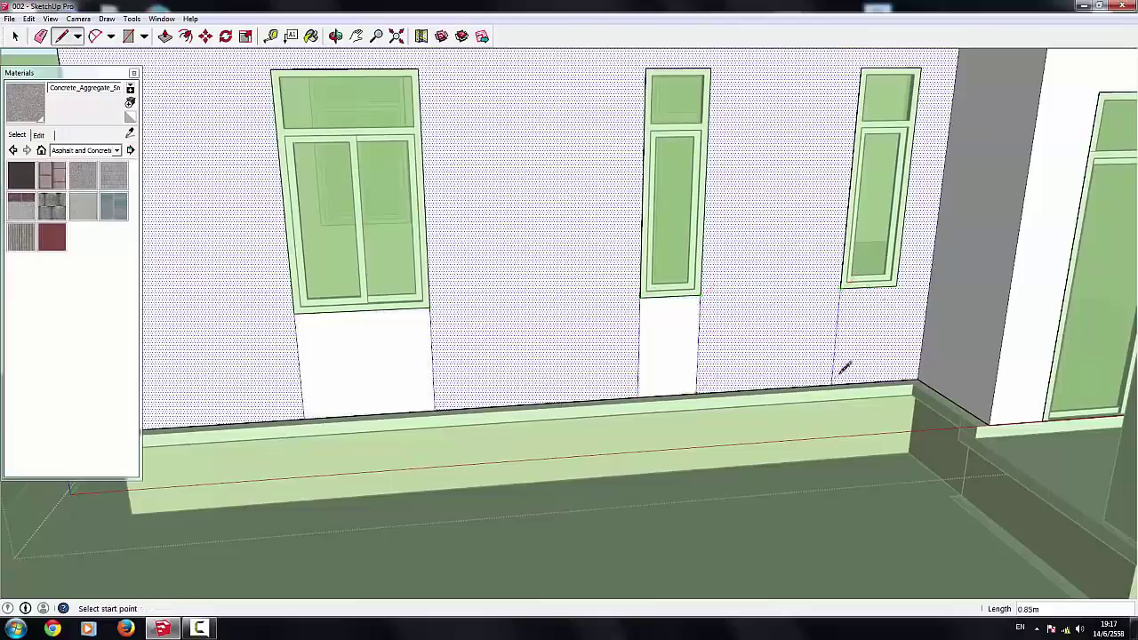
pyautogui.scroll(-5, 436, 246)
pyautogui.scroll(-5, 437, 246)
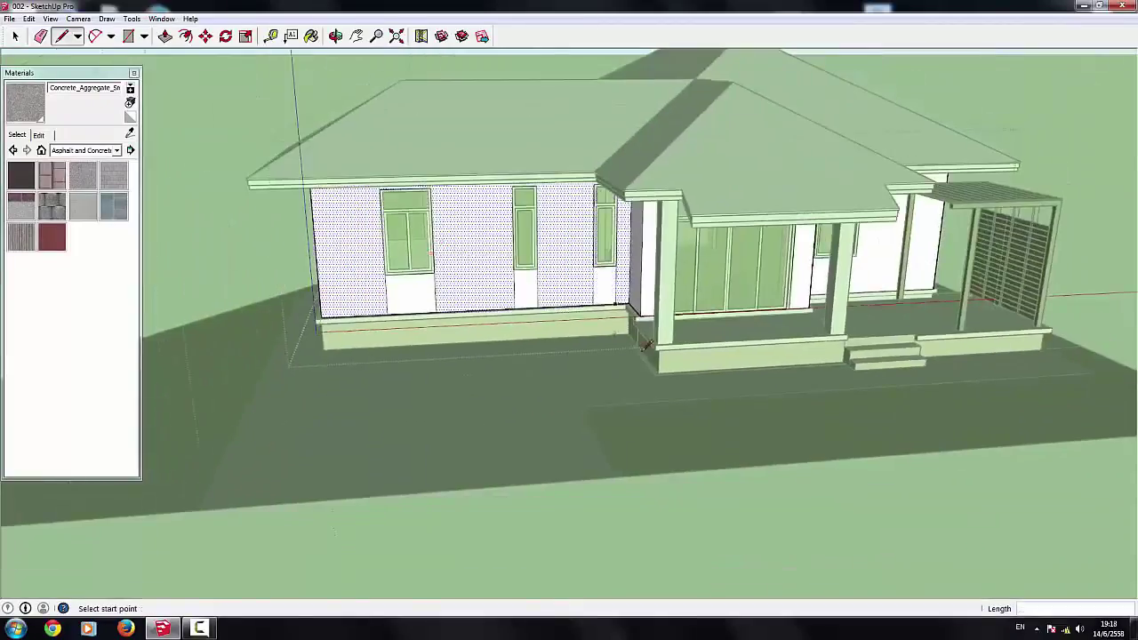
pyautogui.moveTo(569, 267); pyautogui.dragTo(570, 134, button='middle')
pyautogui.scroll(5, 570, 267)
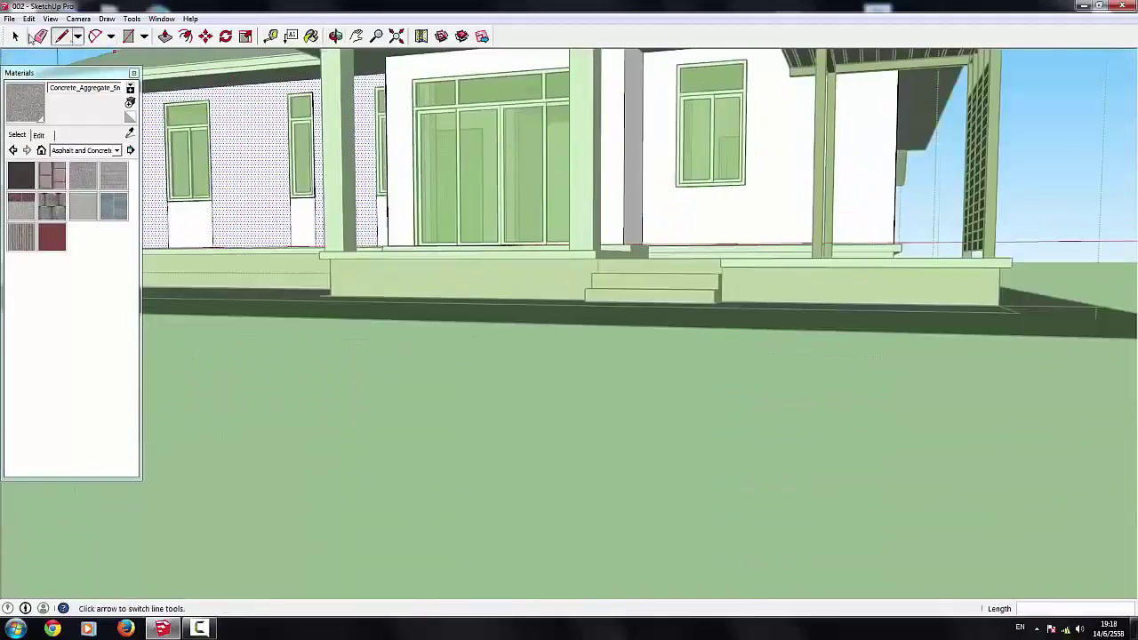
# Step: Add a line down from the porch window's lower corner beside the porch
pyautogui.click(15, 36)
pyautogui.click(719, 214)
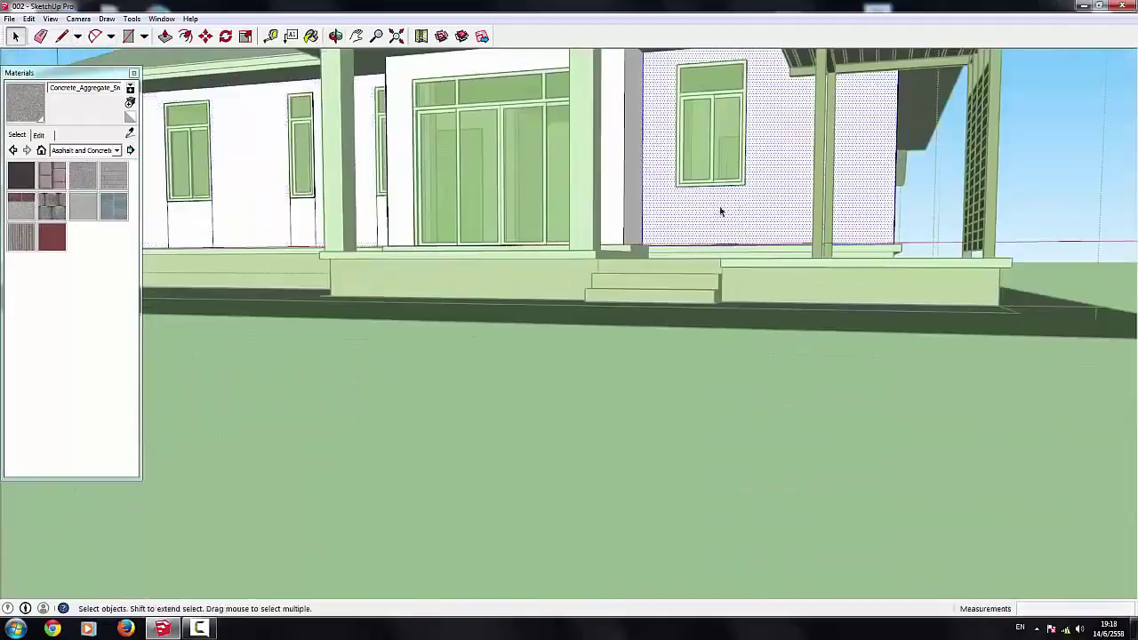
pyautogui.moveTo(719, 213); pyautogui.dragTo(732, 279, button='middle')
pyautogui.scroll(3, 732, 279)
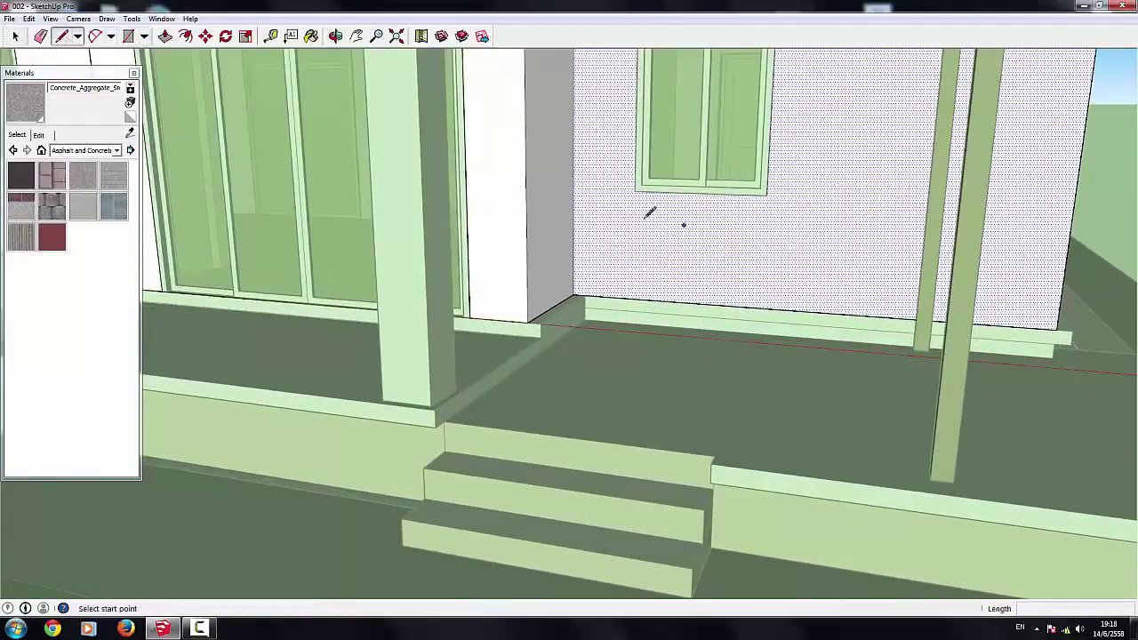
pyautogui.click(635, 190)
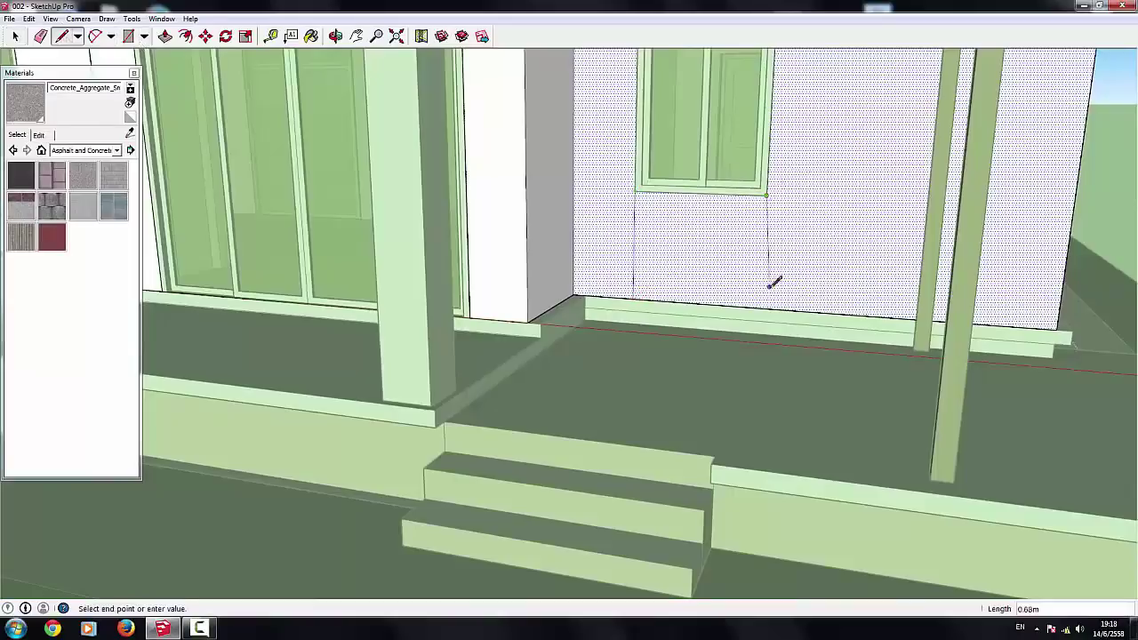
pyautogui.scroll(-5, 765, 302)
pyautogui.moveTo(623, 267)
pyautogui.mouseDown(button='middle')
pyautogui.moveTo(437, 205)
pyautogui.moveTo(484, 275)
pyautogui.mouseUp(button='middle')
pyautogui.press('space')
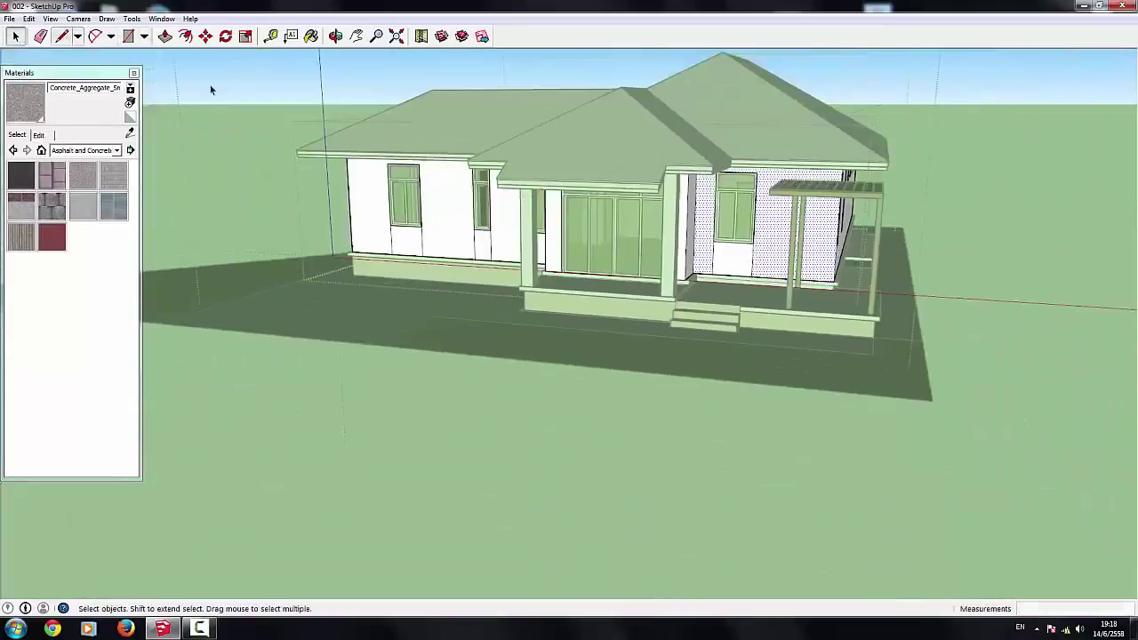
# Step: Pick the light grey In Model material for the panels beneath the front windows
pyautogui.scroll(1, 419, 255)
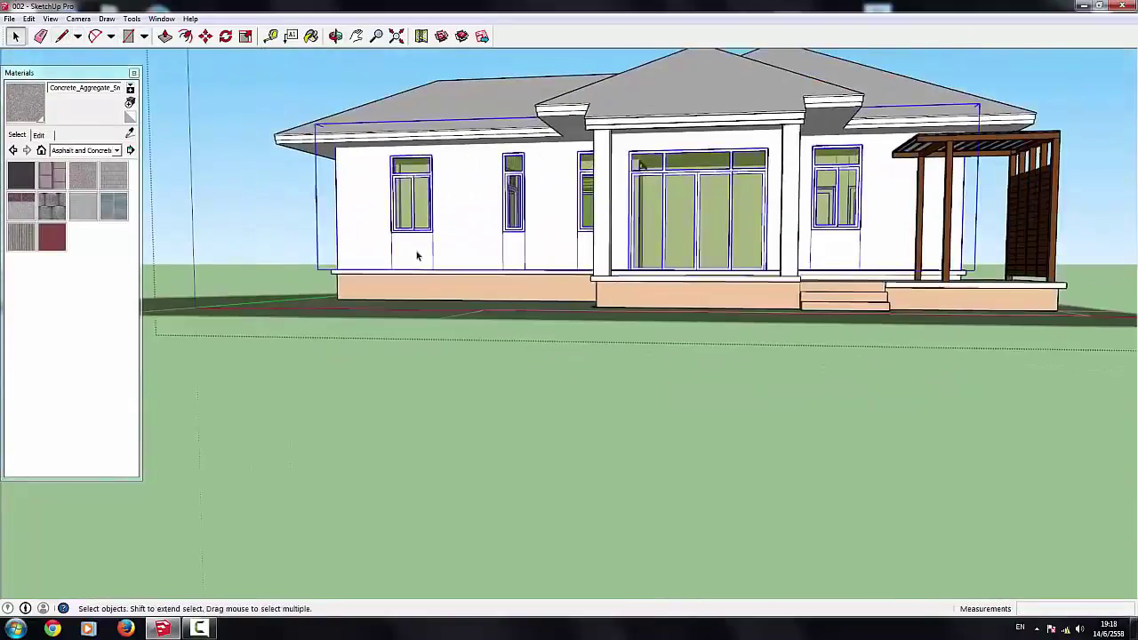
pyautogui.scroll(2, 412, 248)
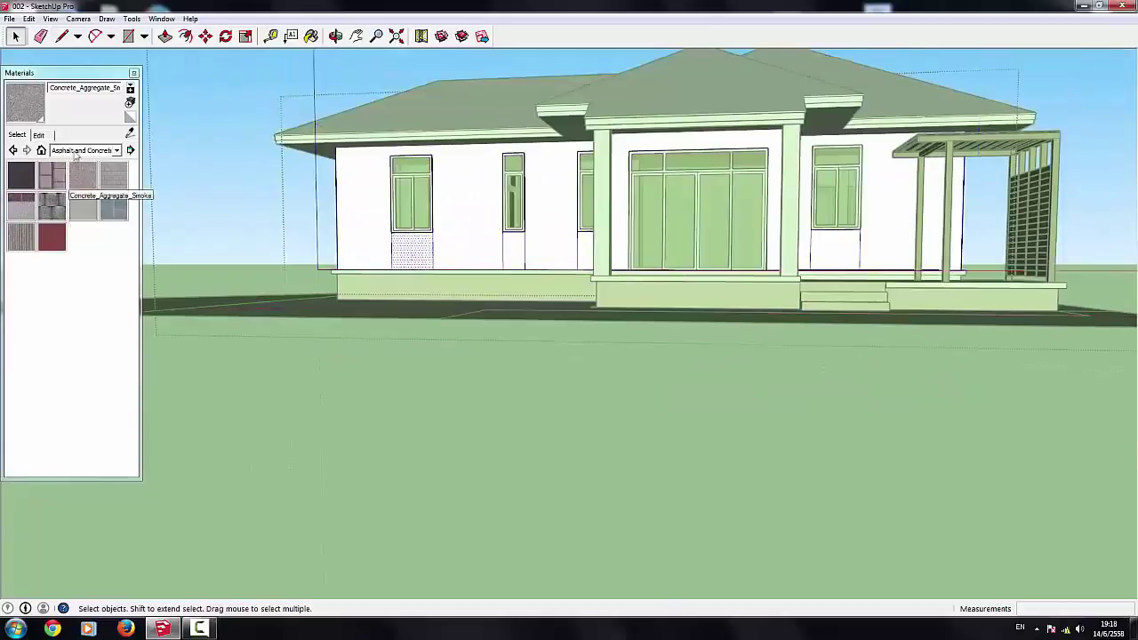
pyautogui.click(117, 151)
pyautogui.click(62, 161)
pyautogui.click(81, 237)
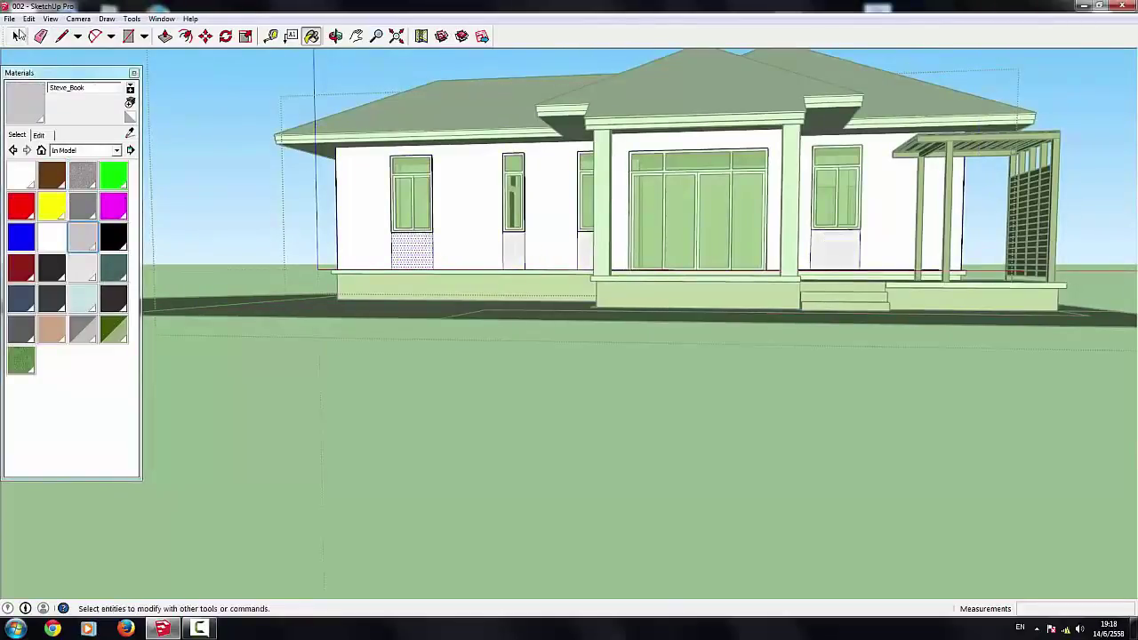
pyautogui.press('space')
# Step: Put away the Materials panel and save the model
pyautogui.scroll(-5, 242, 115)
pyautogui.scroll(3, 561, 492)
pyautogui.scroll(-2, 608, 322)
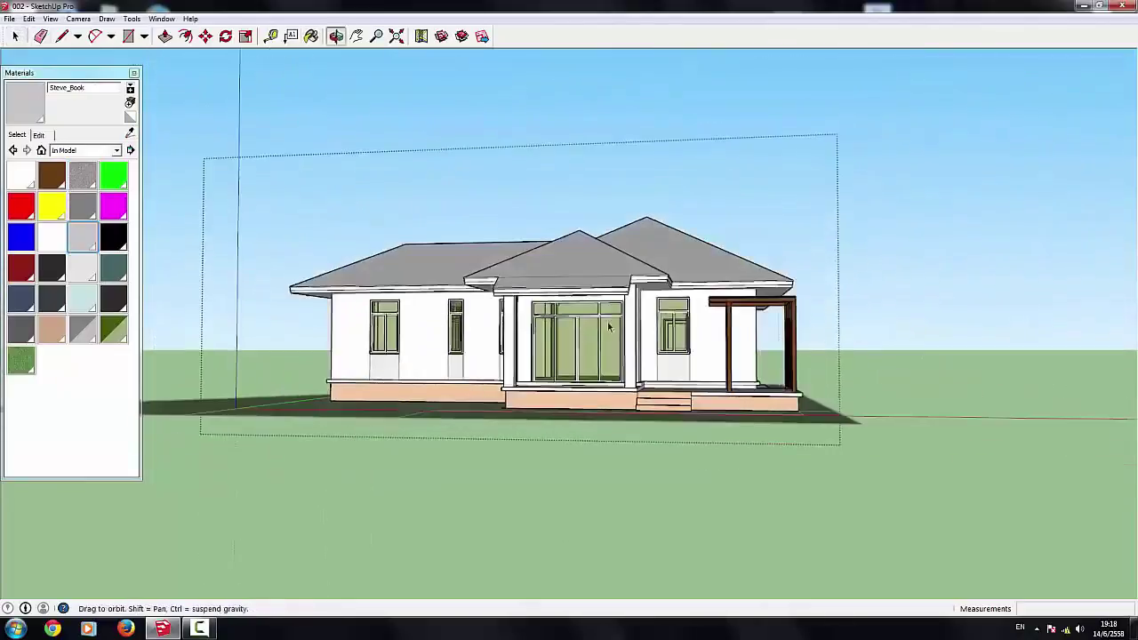
pyautogui.scroll(3, 610, 315)
pyautogui.click(134, 73)
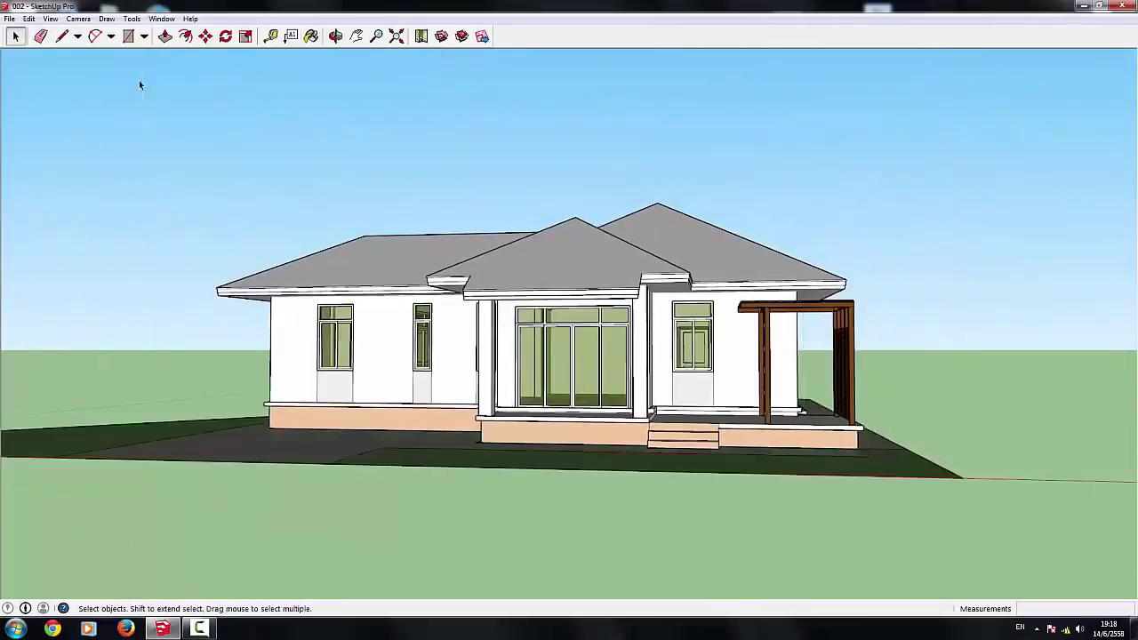
pyautogui.click(11, 18)
pyautogui.click(37, 68)
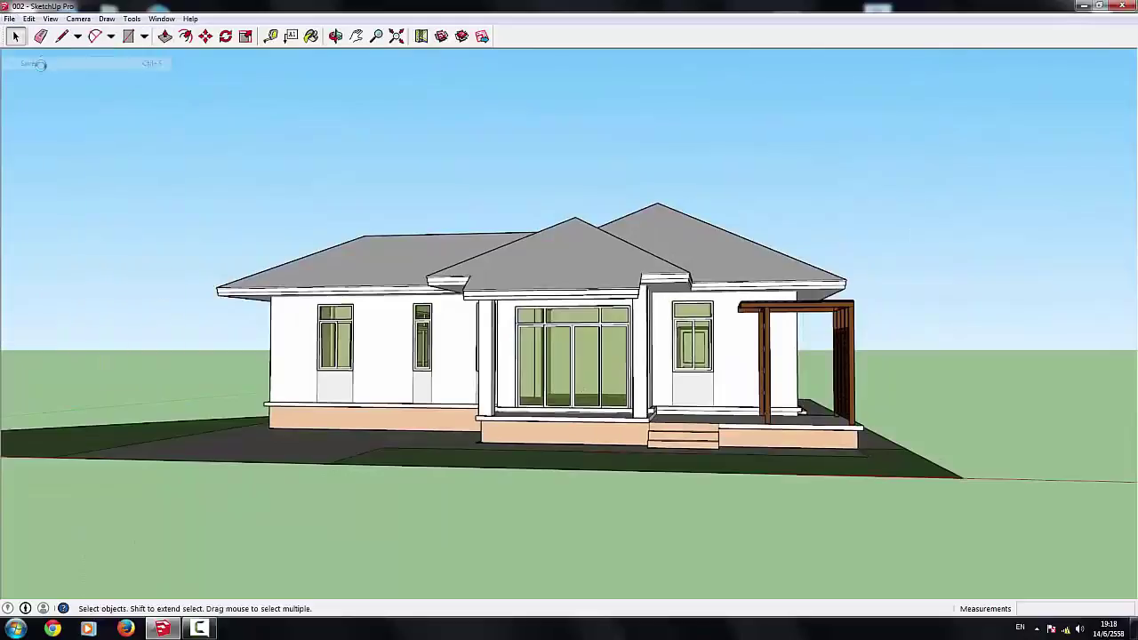